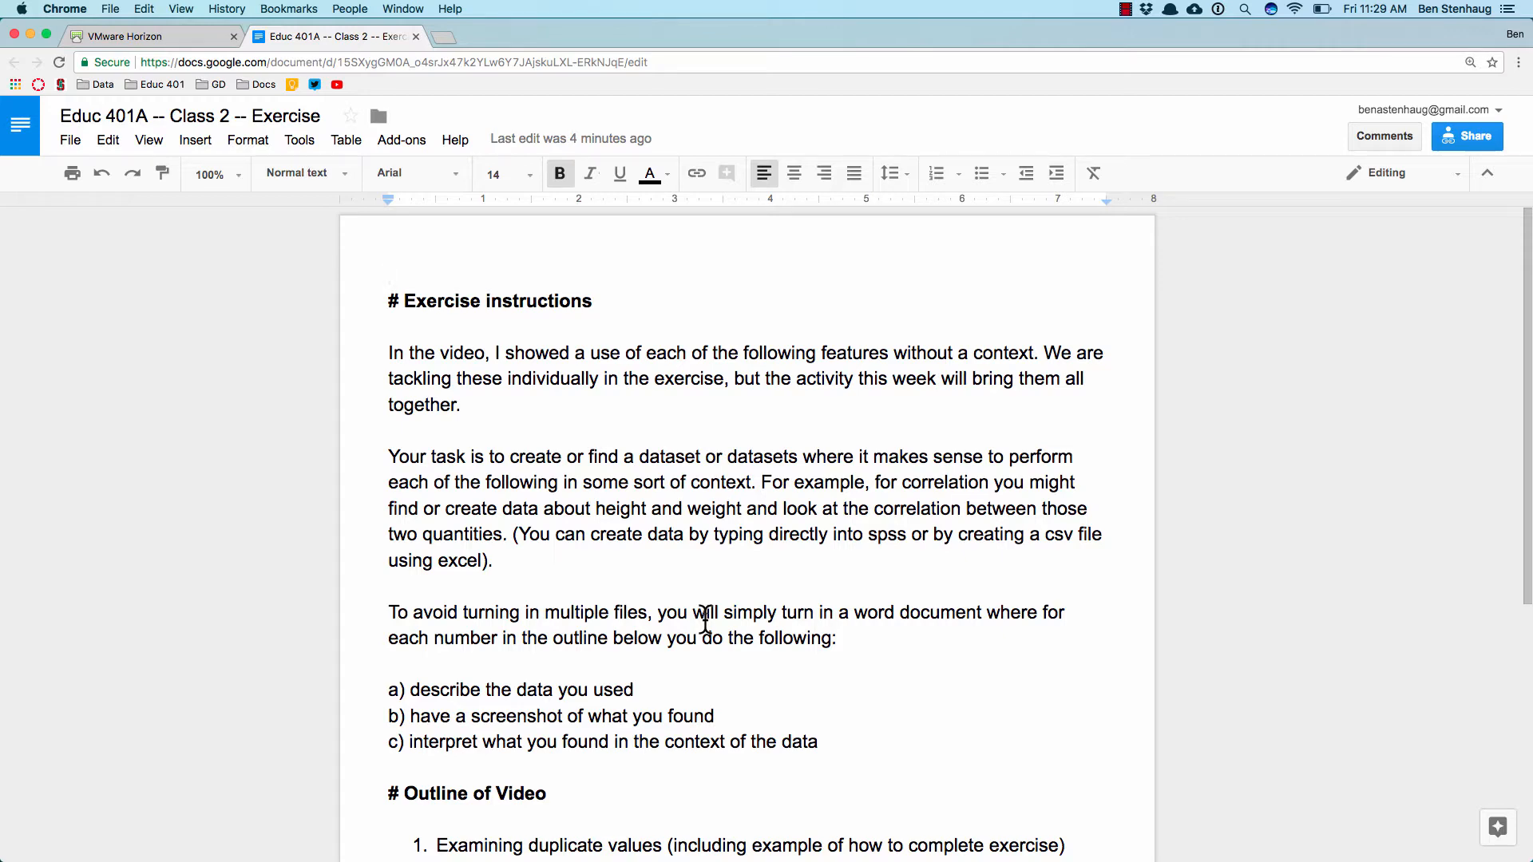
Step: Review the exercise instructions and the outline of the video in the Class 2 exercise document
scroll(705, 622, down, 3)
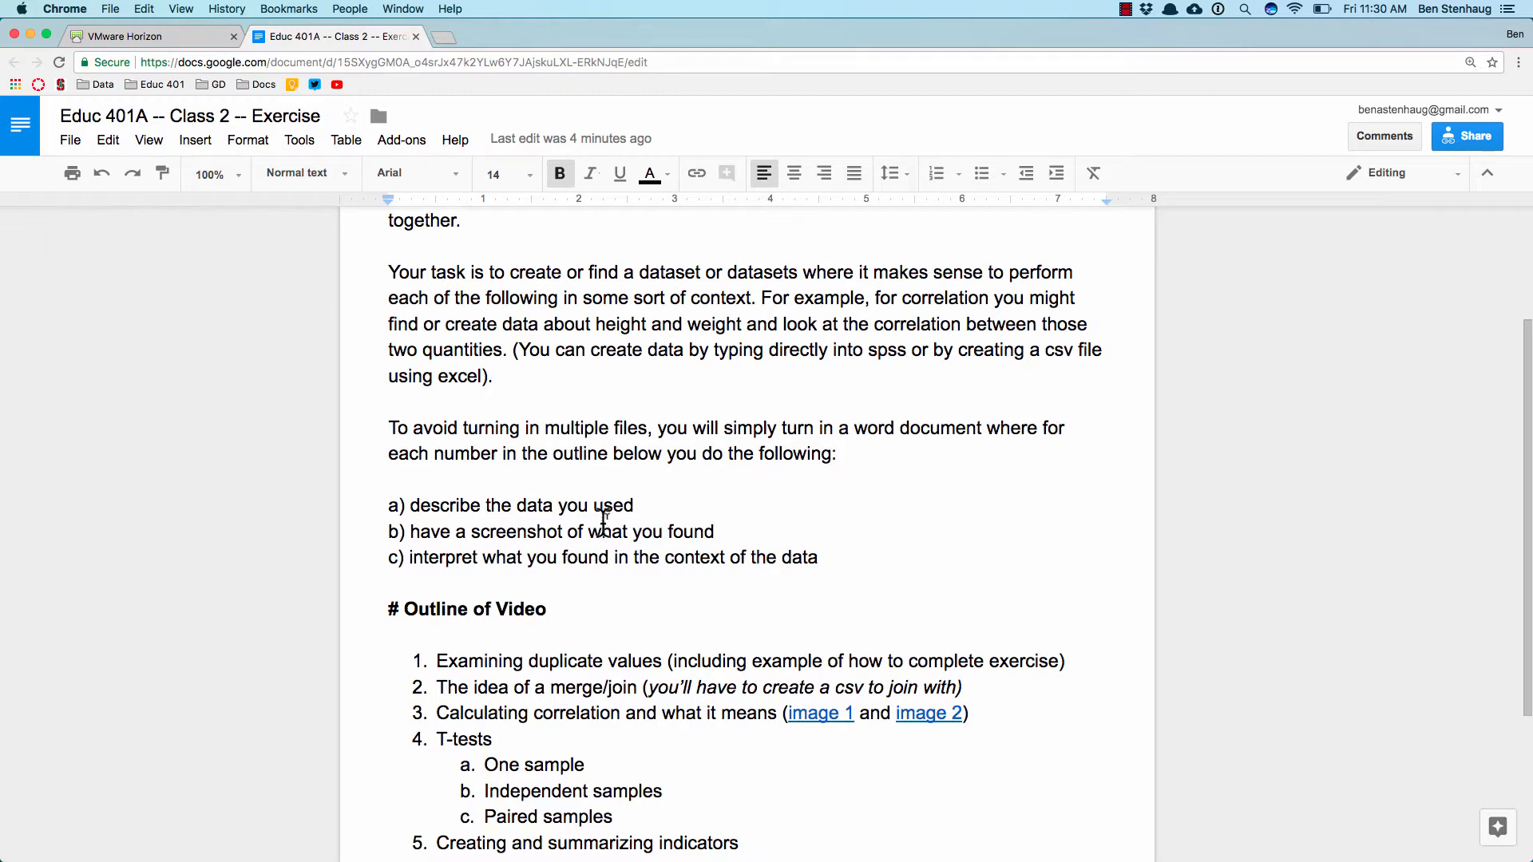
scroll(603, 519, down, 4)
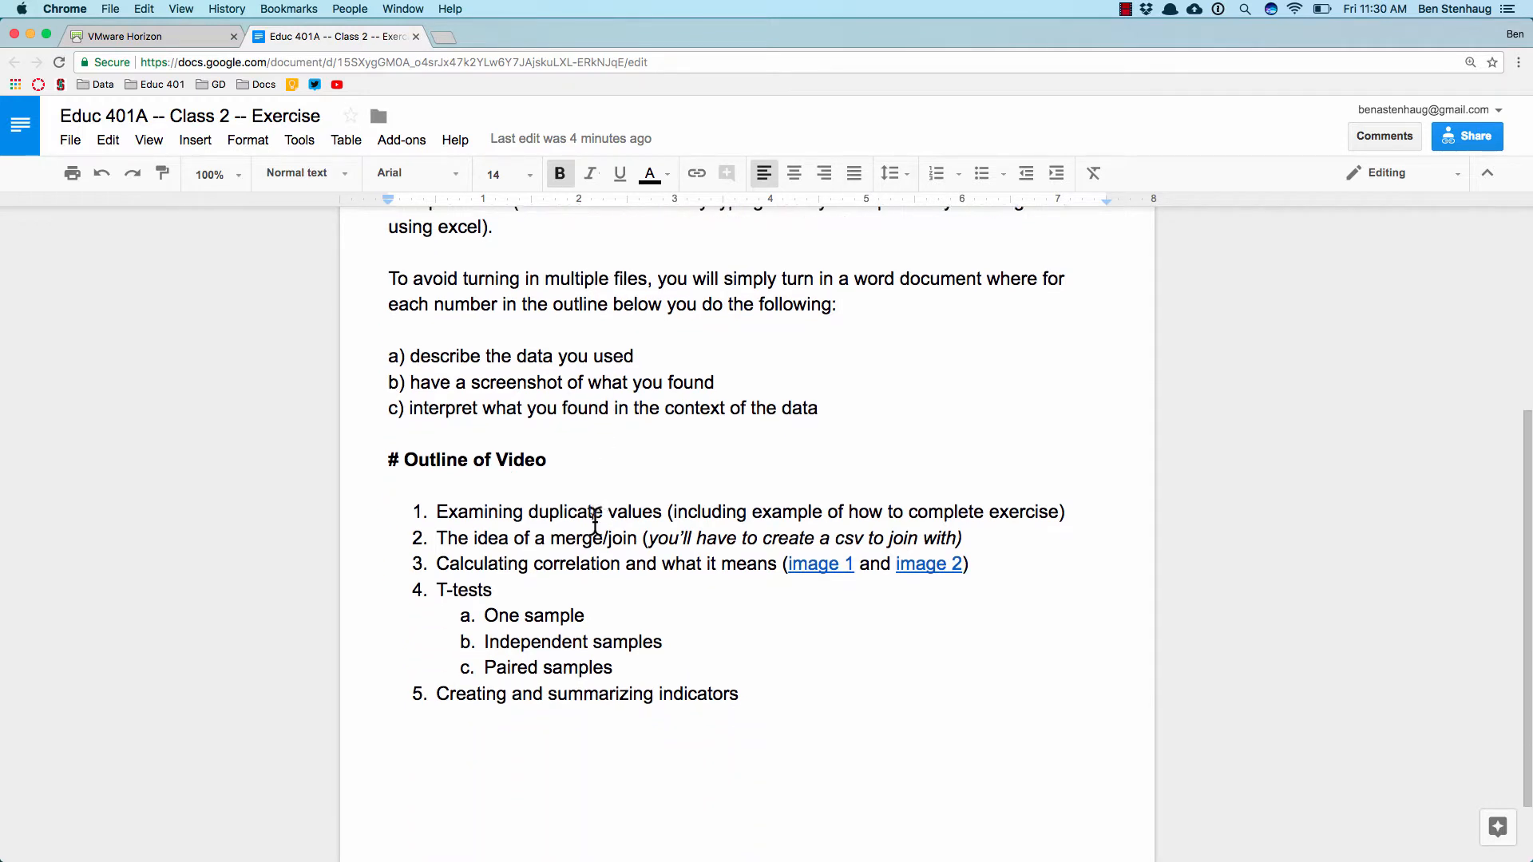
scroll(595, 522, down, 2)
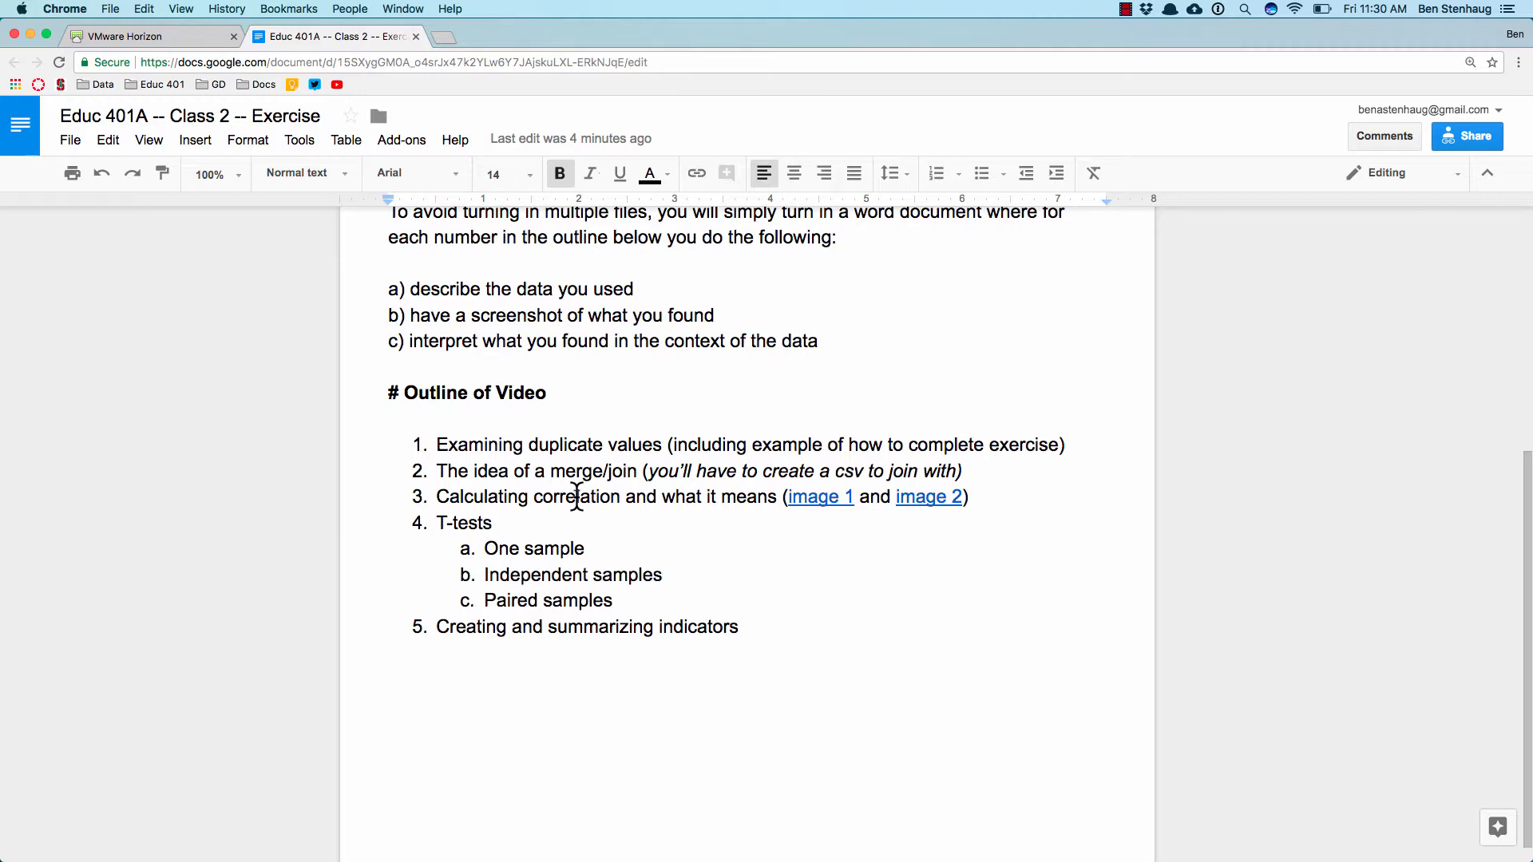
Step: Switch to SPSS in the VMware Horizon desktop and import 1_duplicate_values.csv as CSV data with the default read settings
click(206, 47)
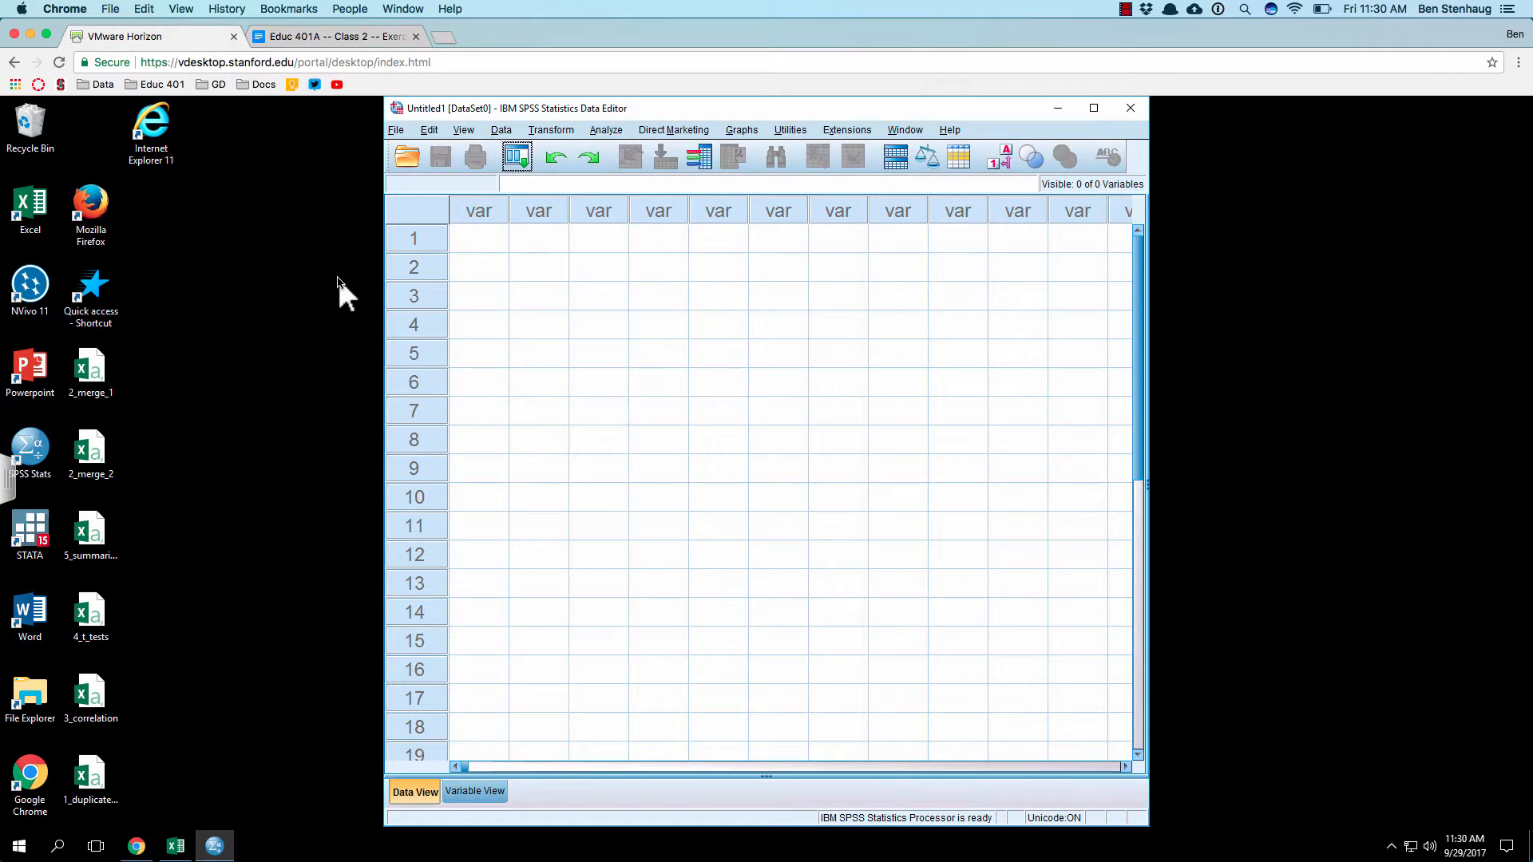
click(824, 351)
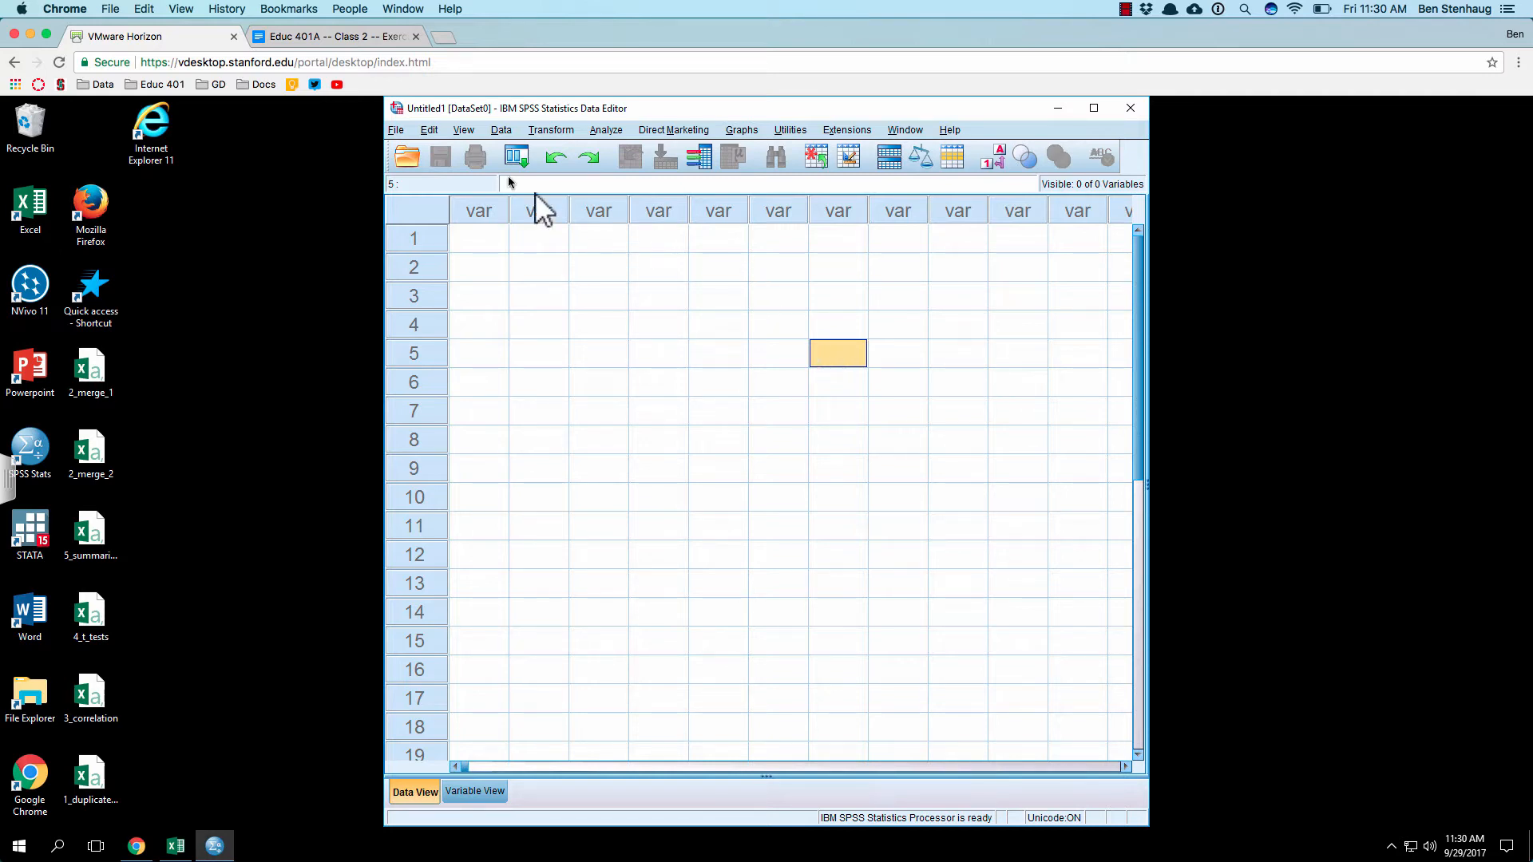
click(395, 131)
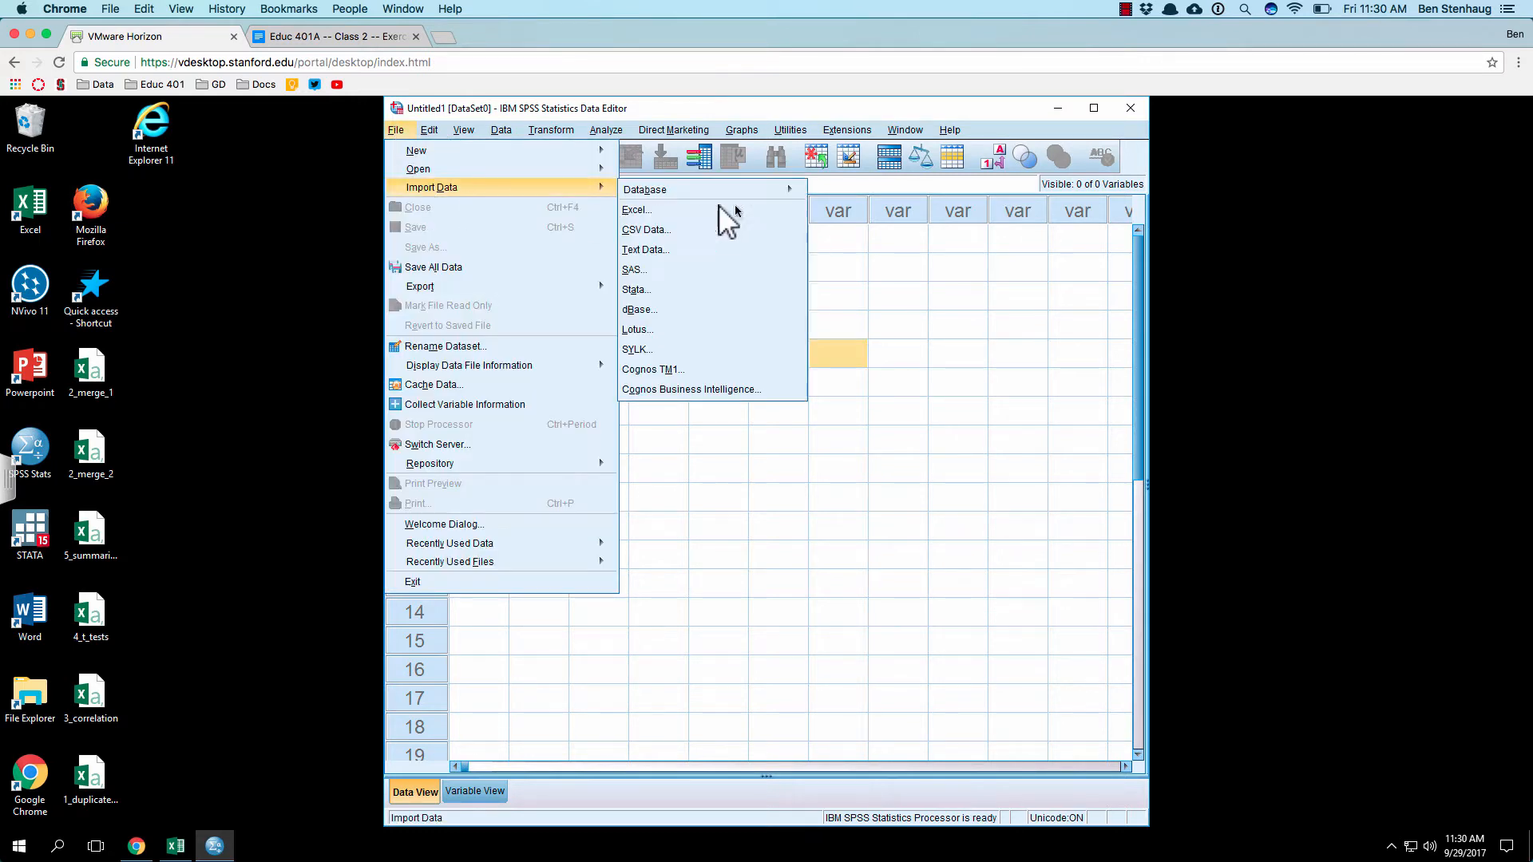
mouse_move(564, 189)
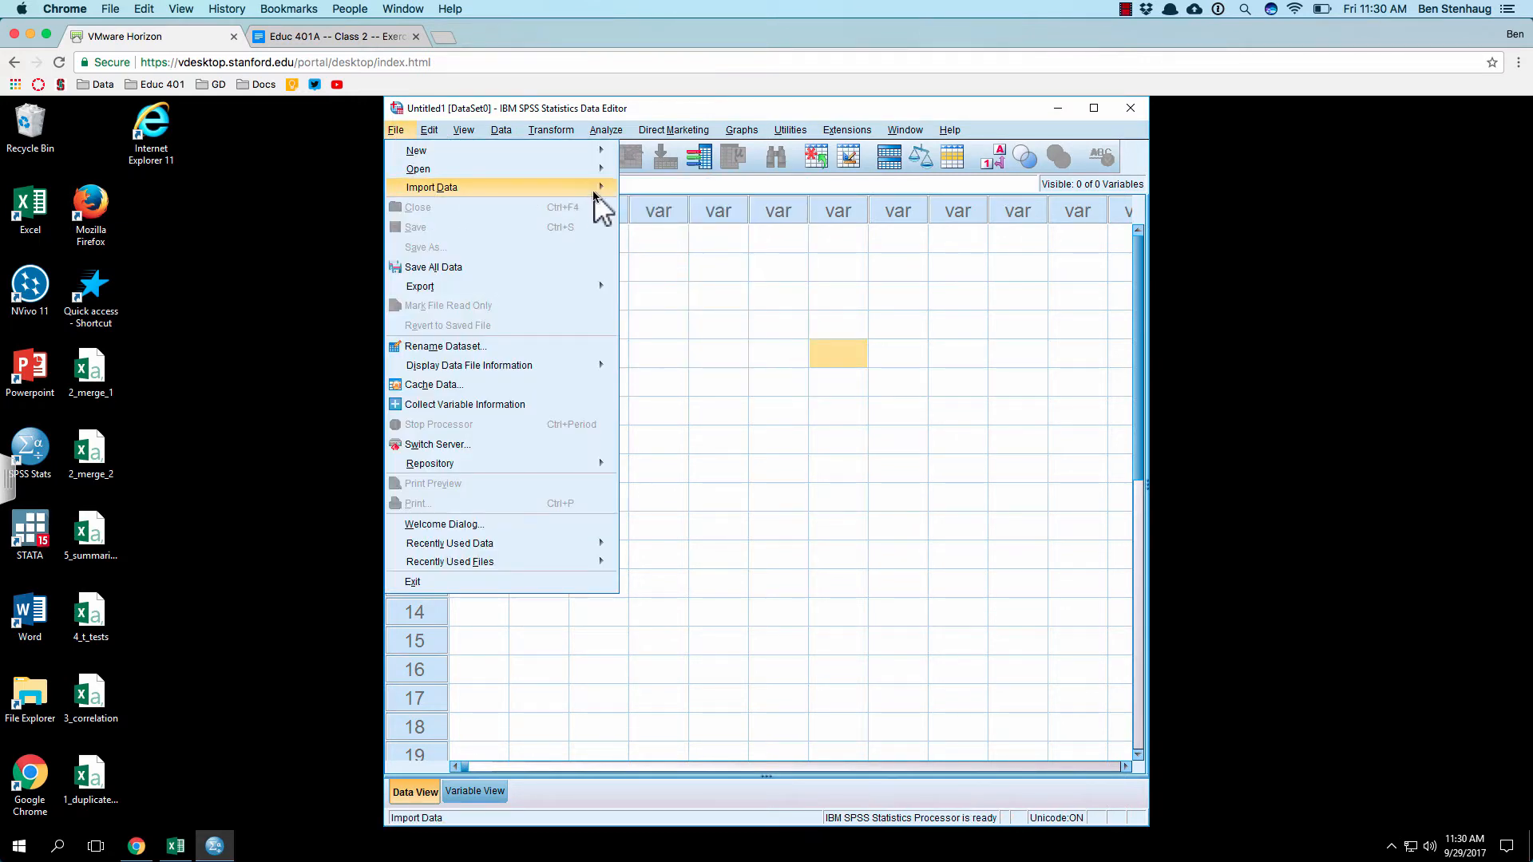
click(651, 229)
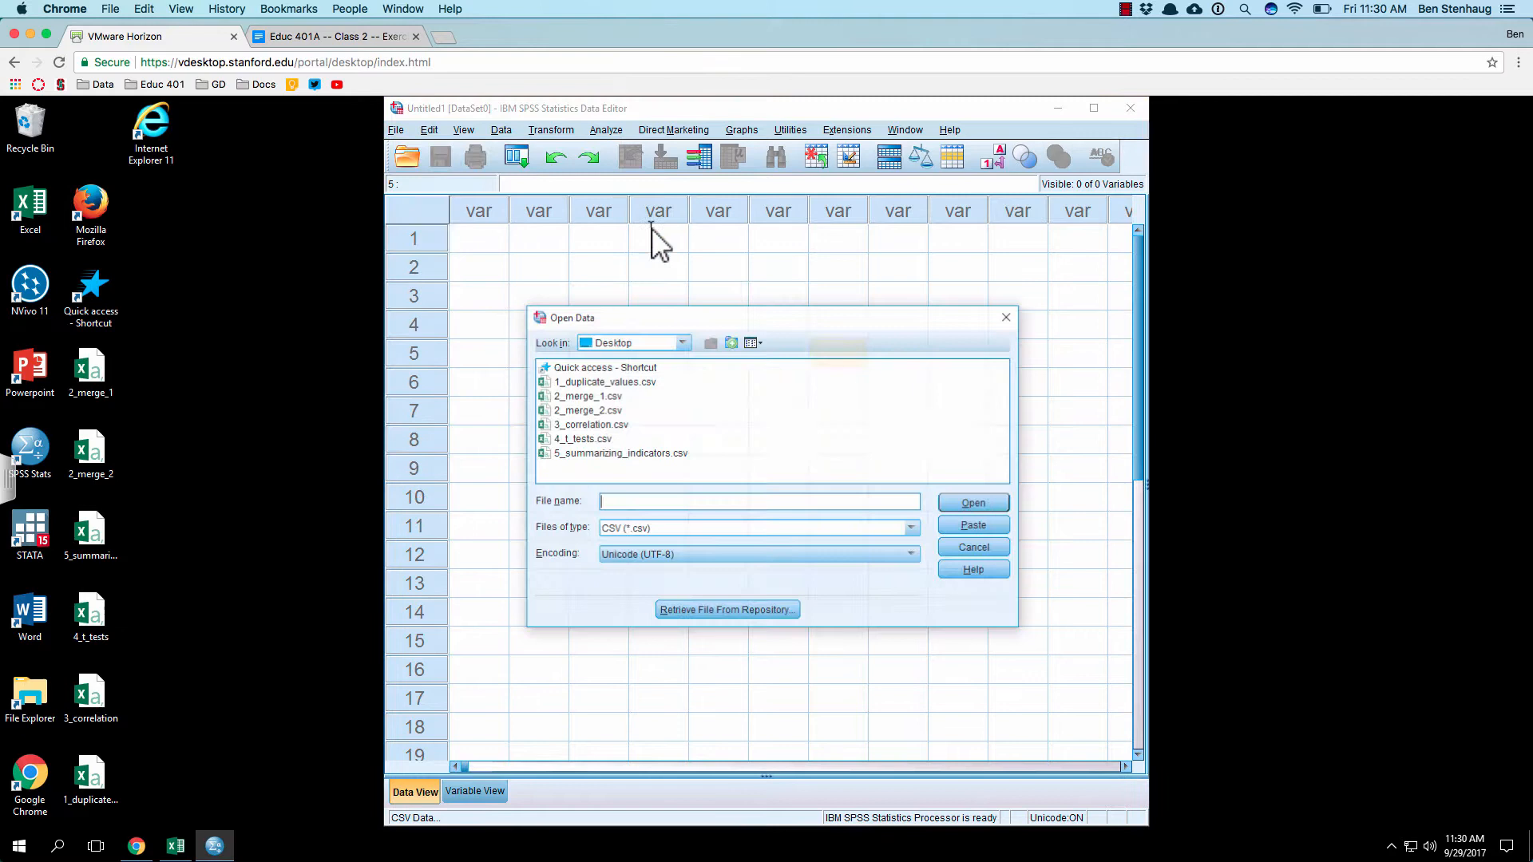
click(581, 384)
click(581, 383)
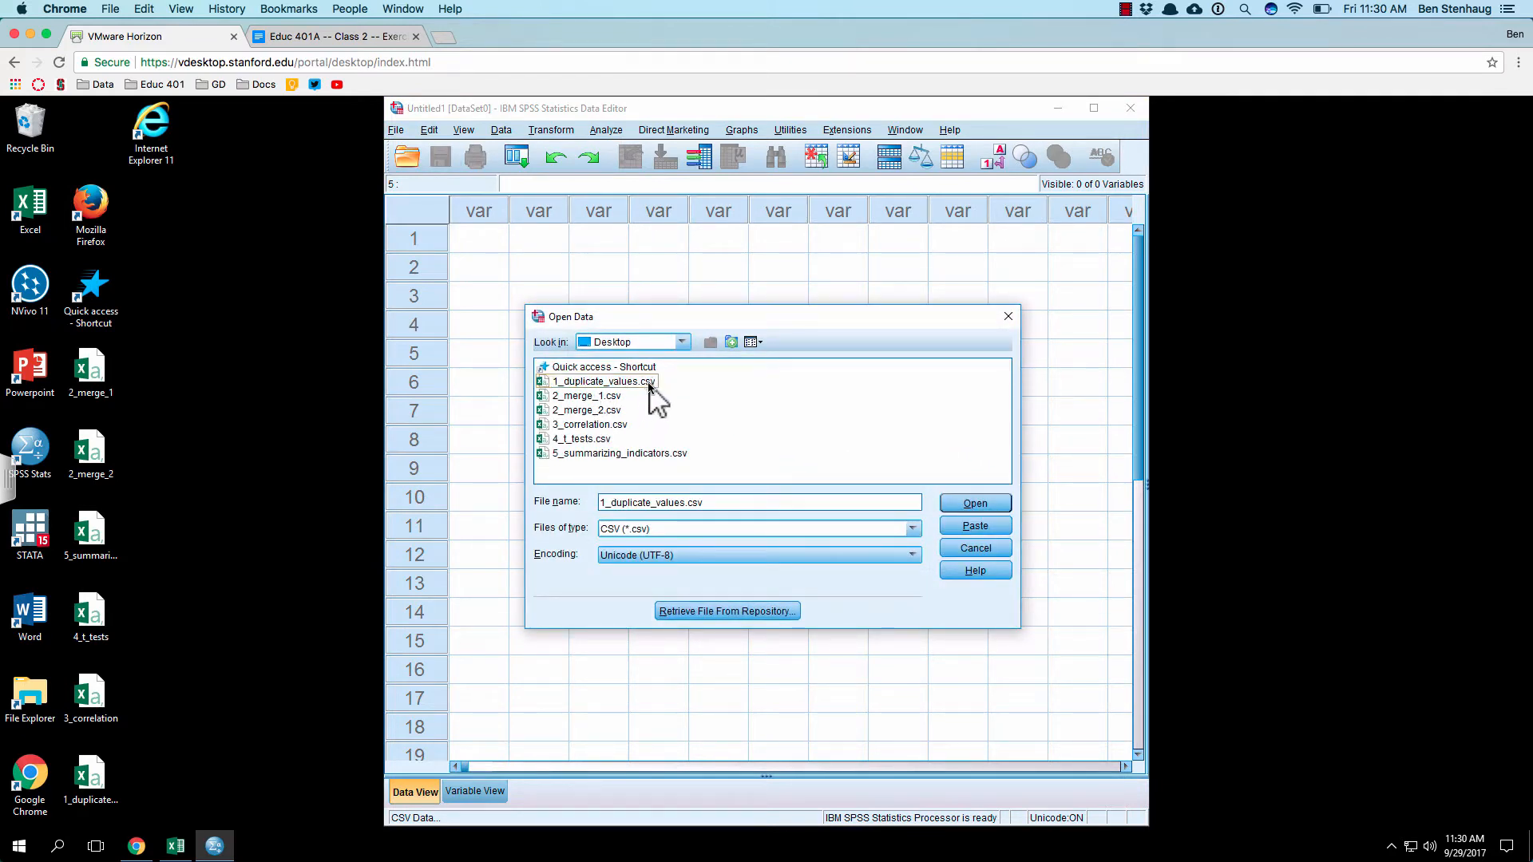
click(997, 503)
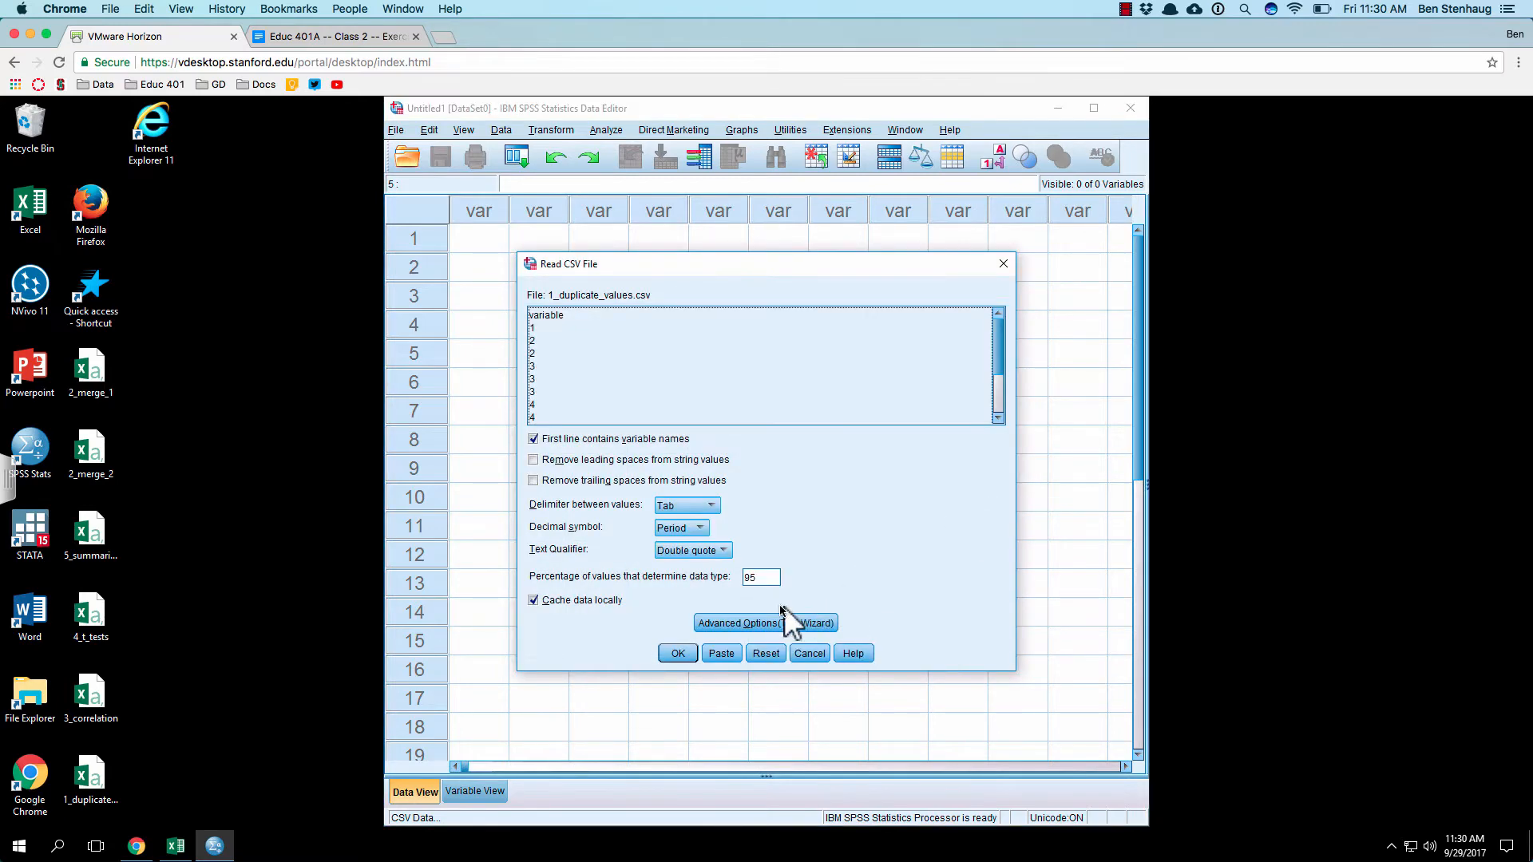
click(679, 648)
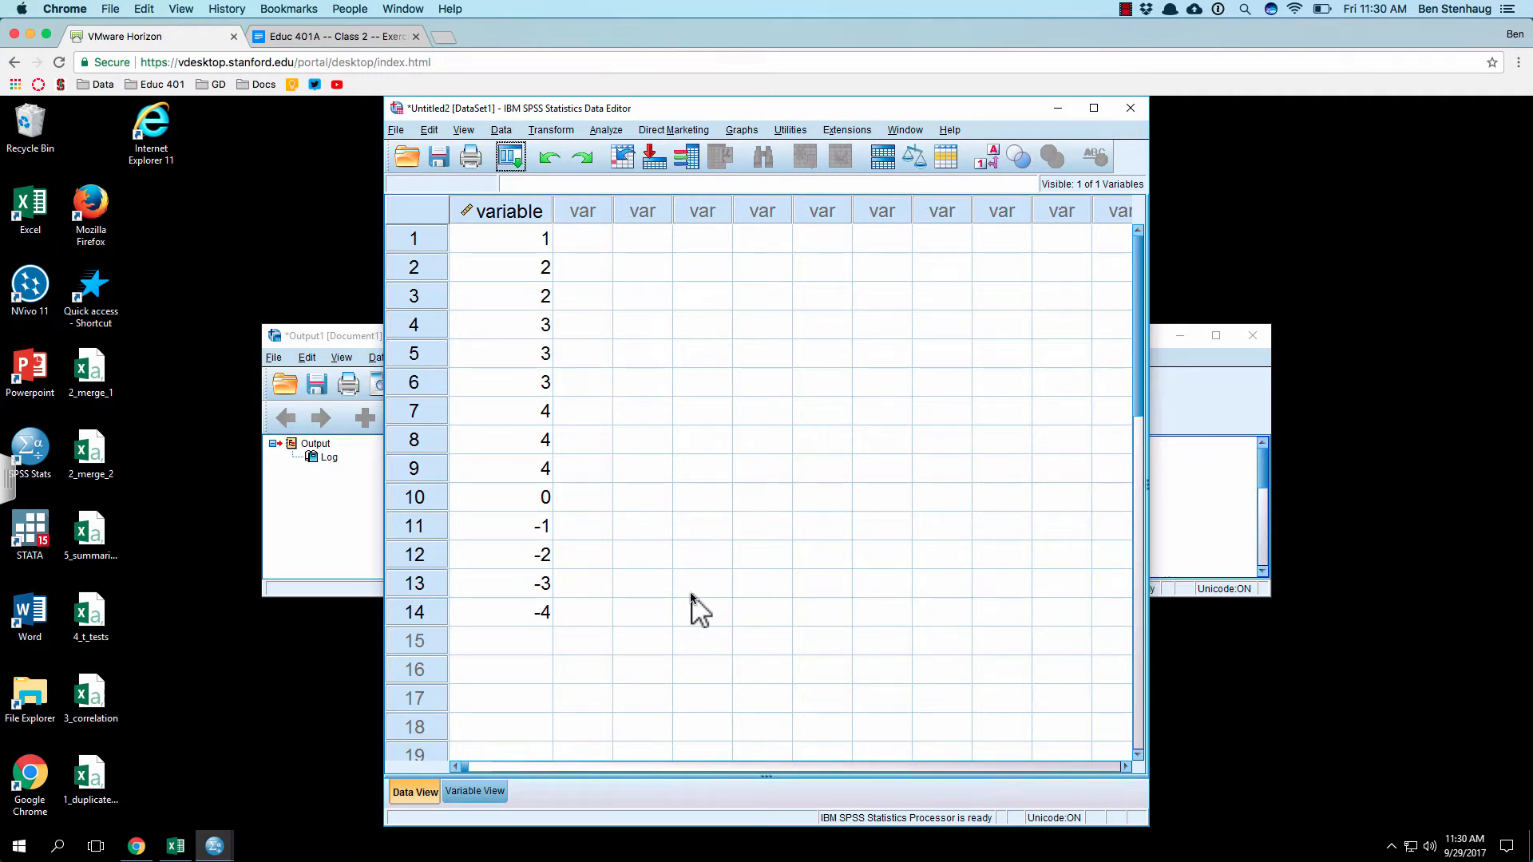
Step: In the general options, switch the Raise viewer window notification on and back off, and accept the options
click(425, 130)
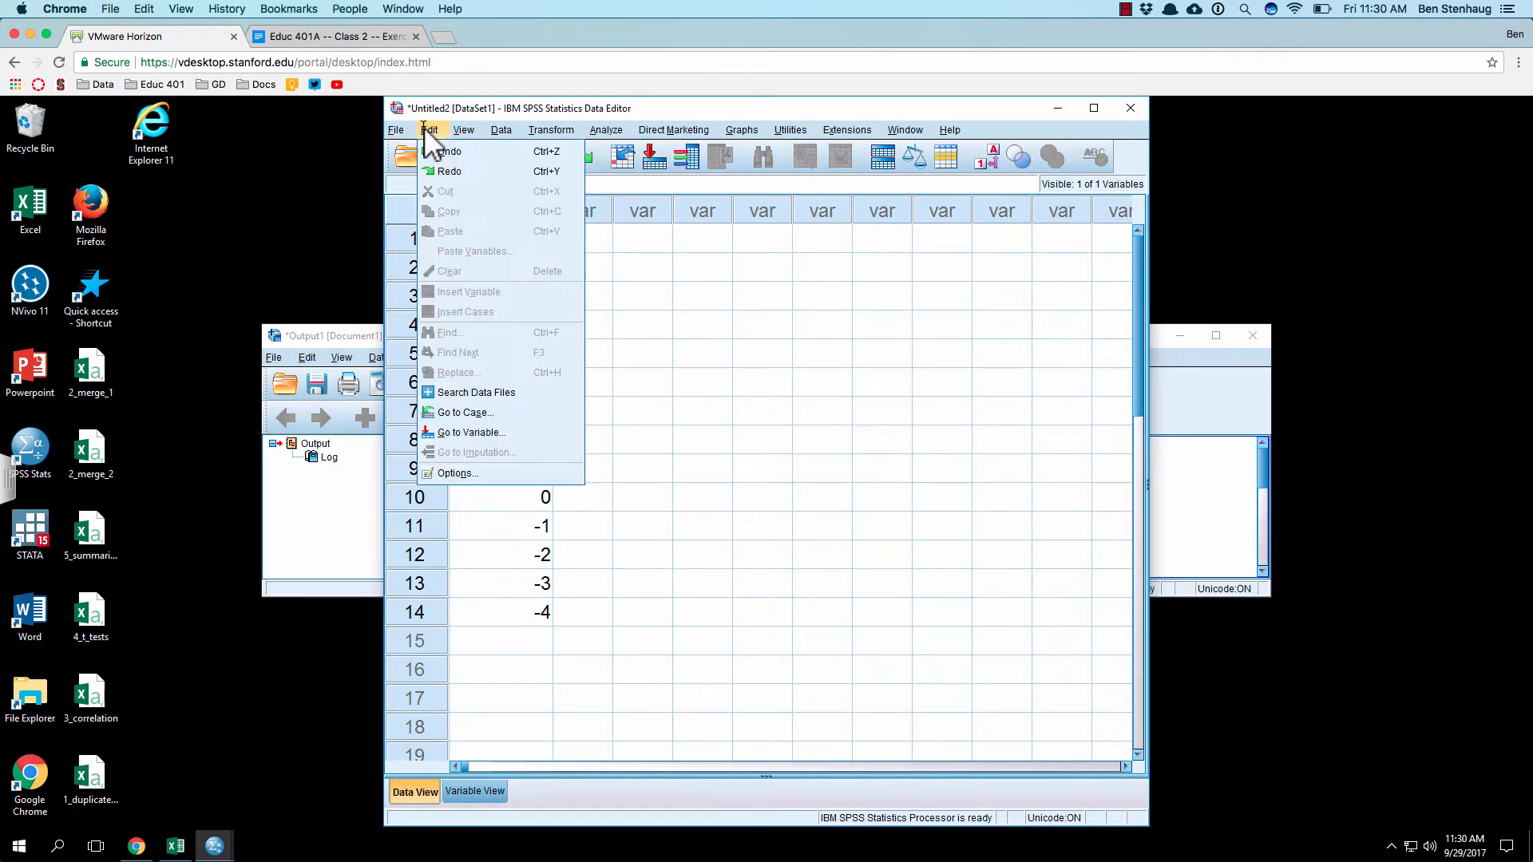
click(491, 473)
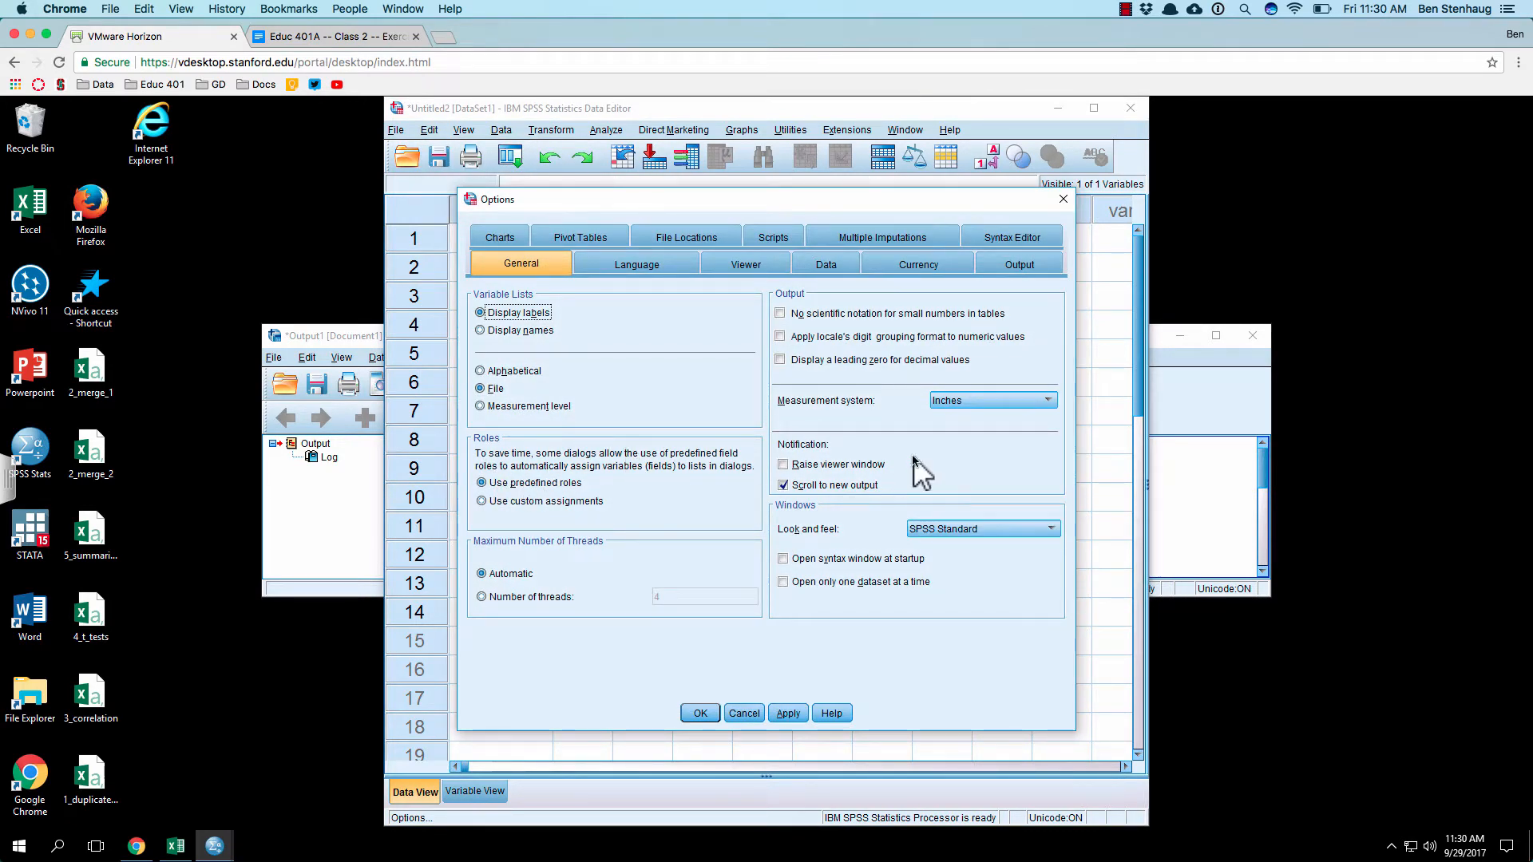
click(852, 463)
click(846, 463)
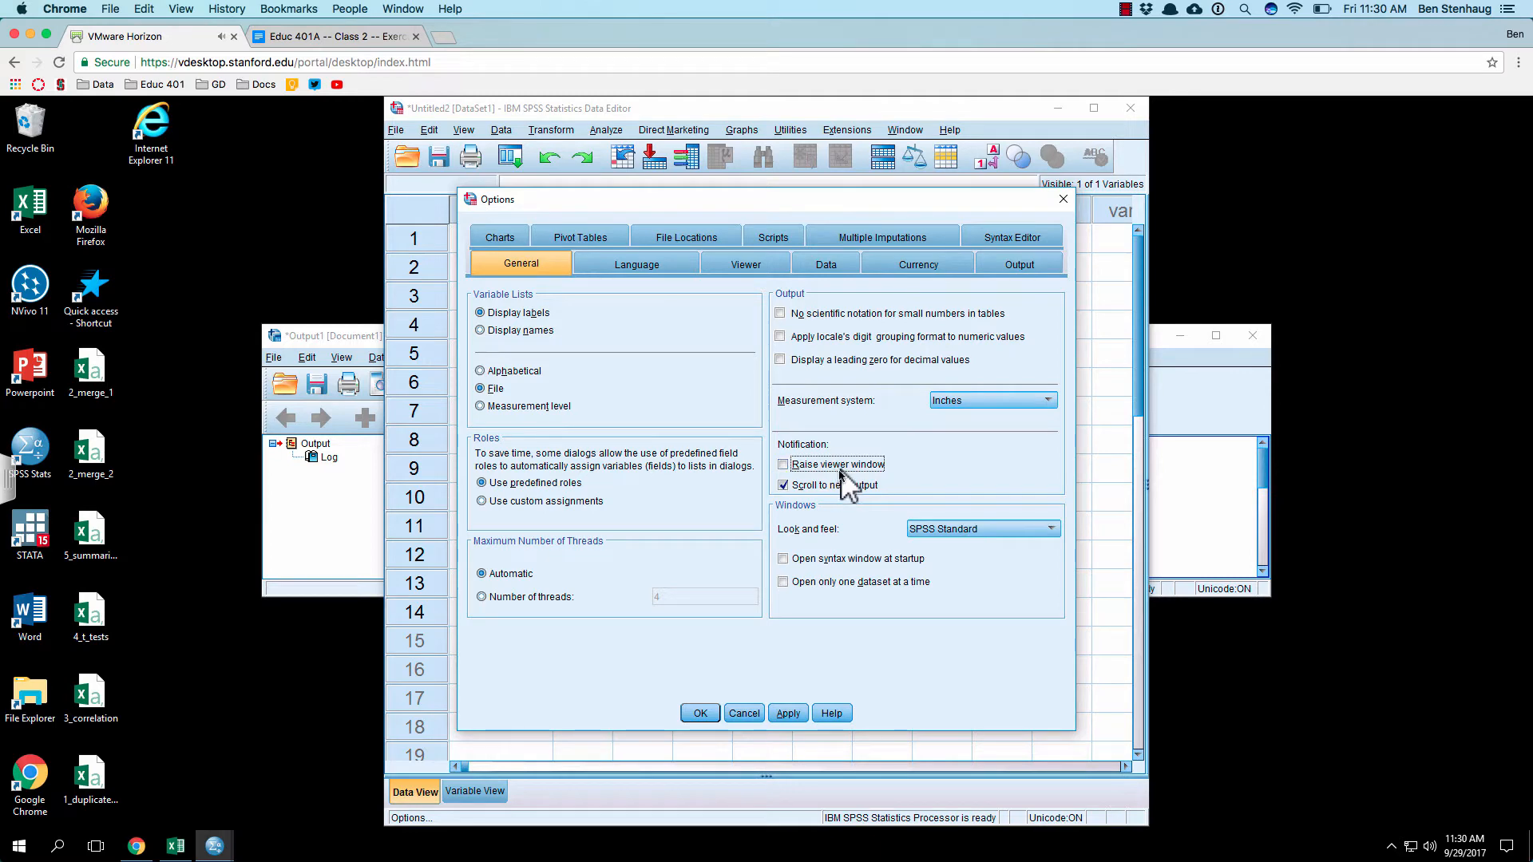
click(702, 712)
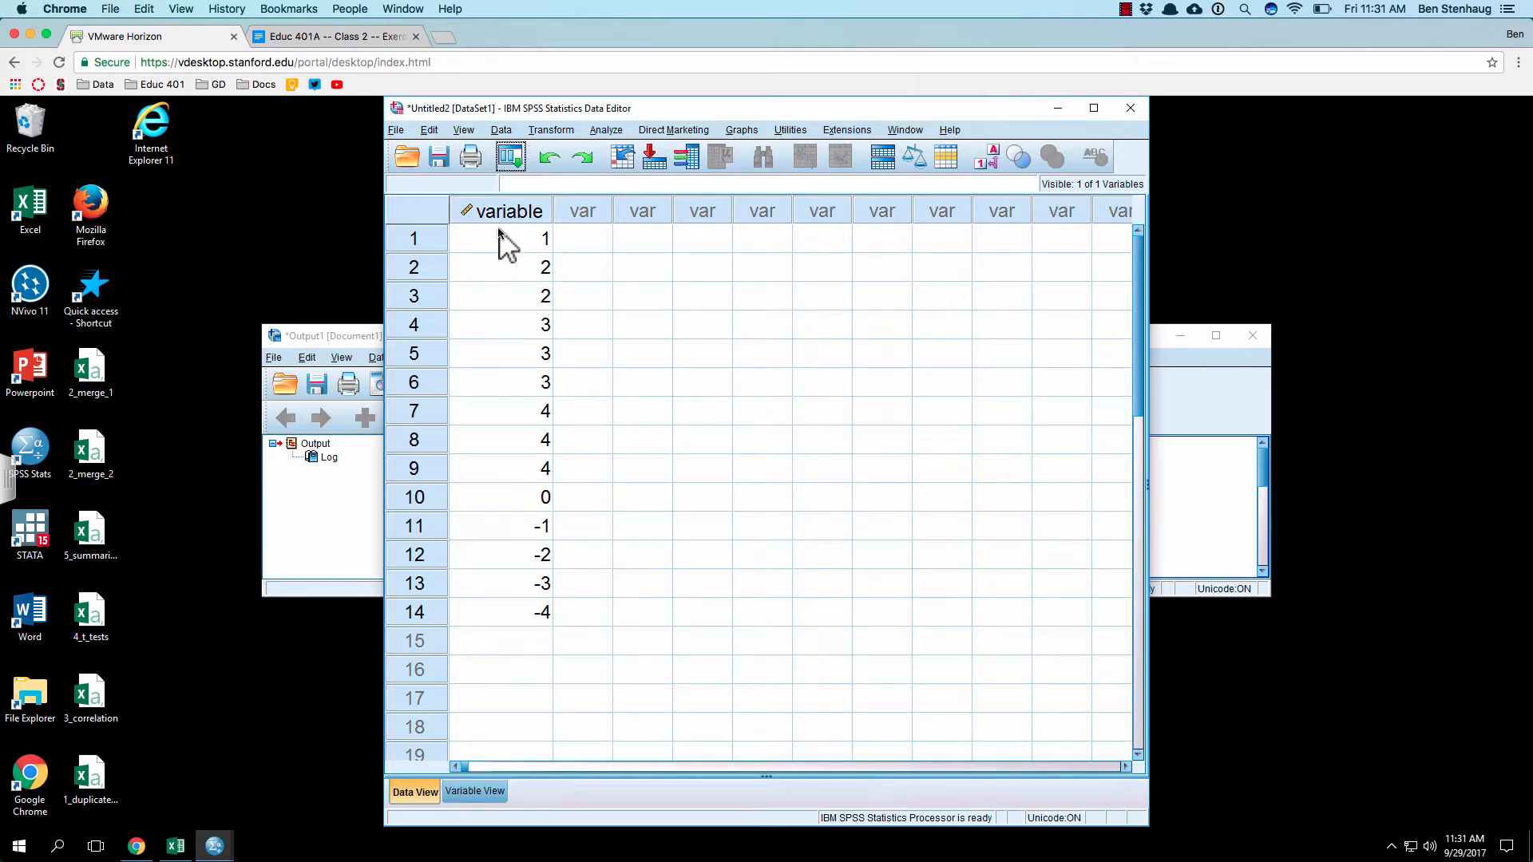
Step: Set up Identify Duplicate Cases with matching cases defined by "variable" and paste the command into a syntax window
click(655, 329)
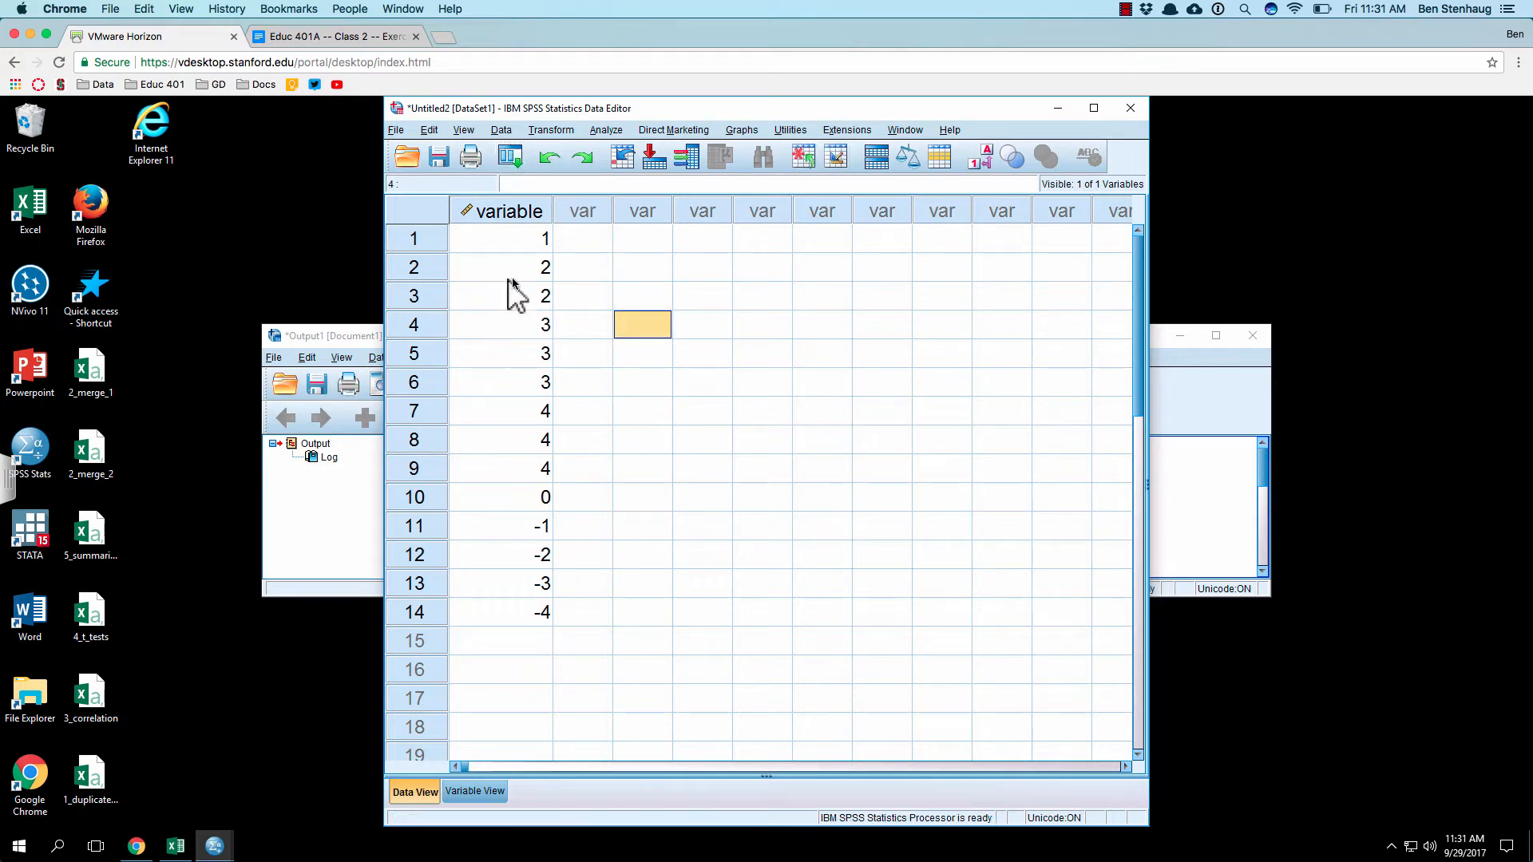
click(502, 129)
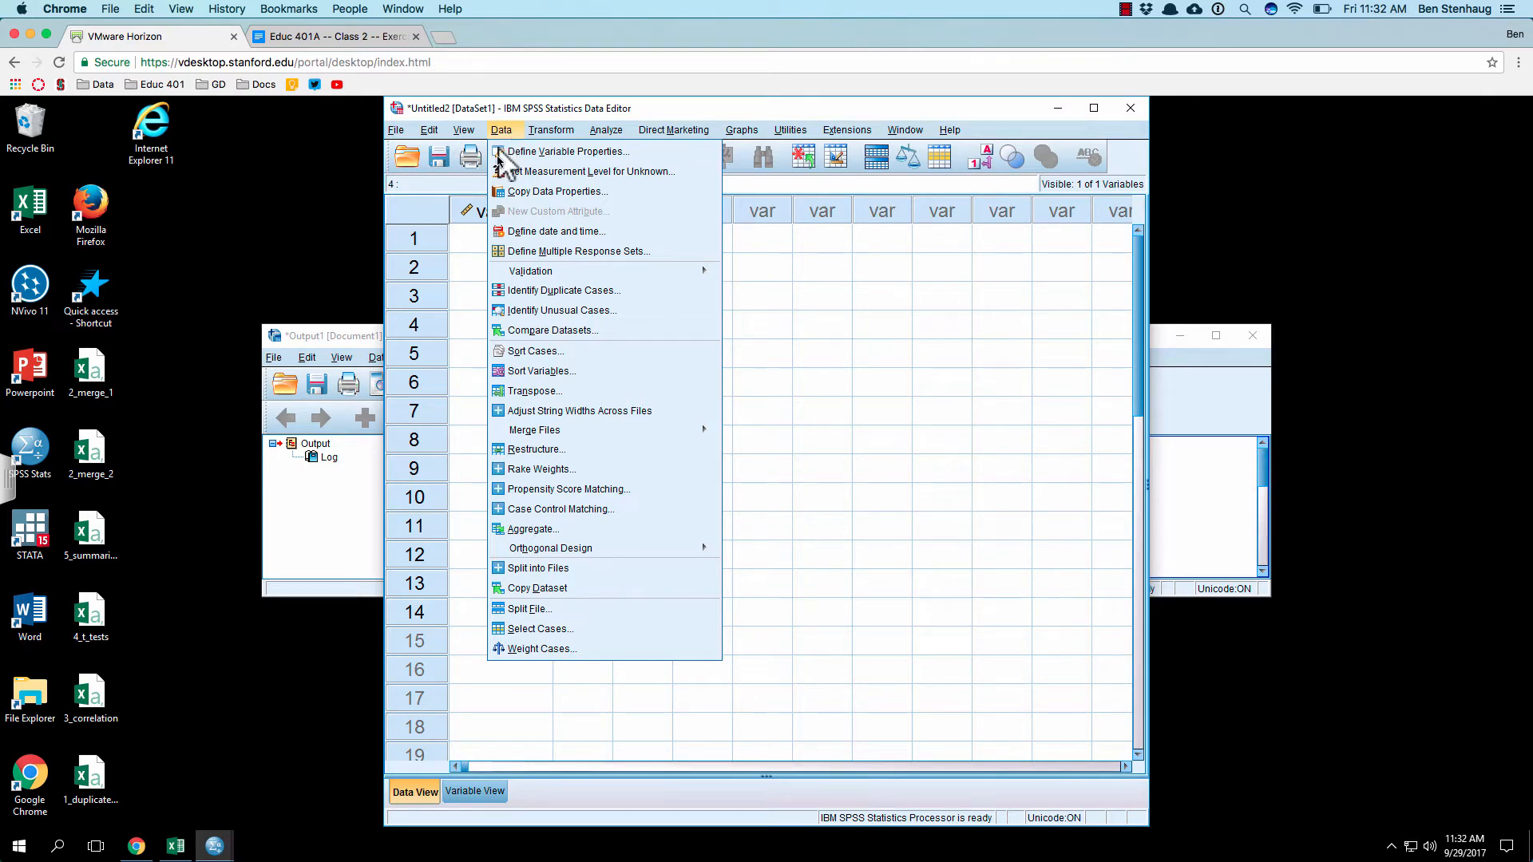
click(610, 290)
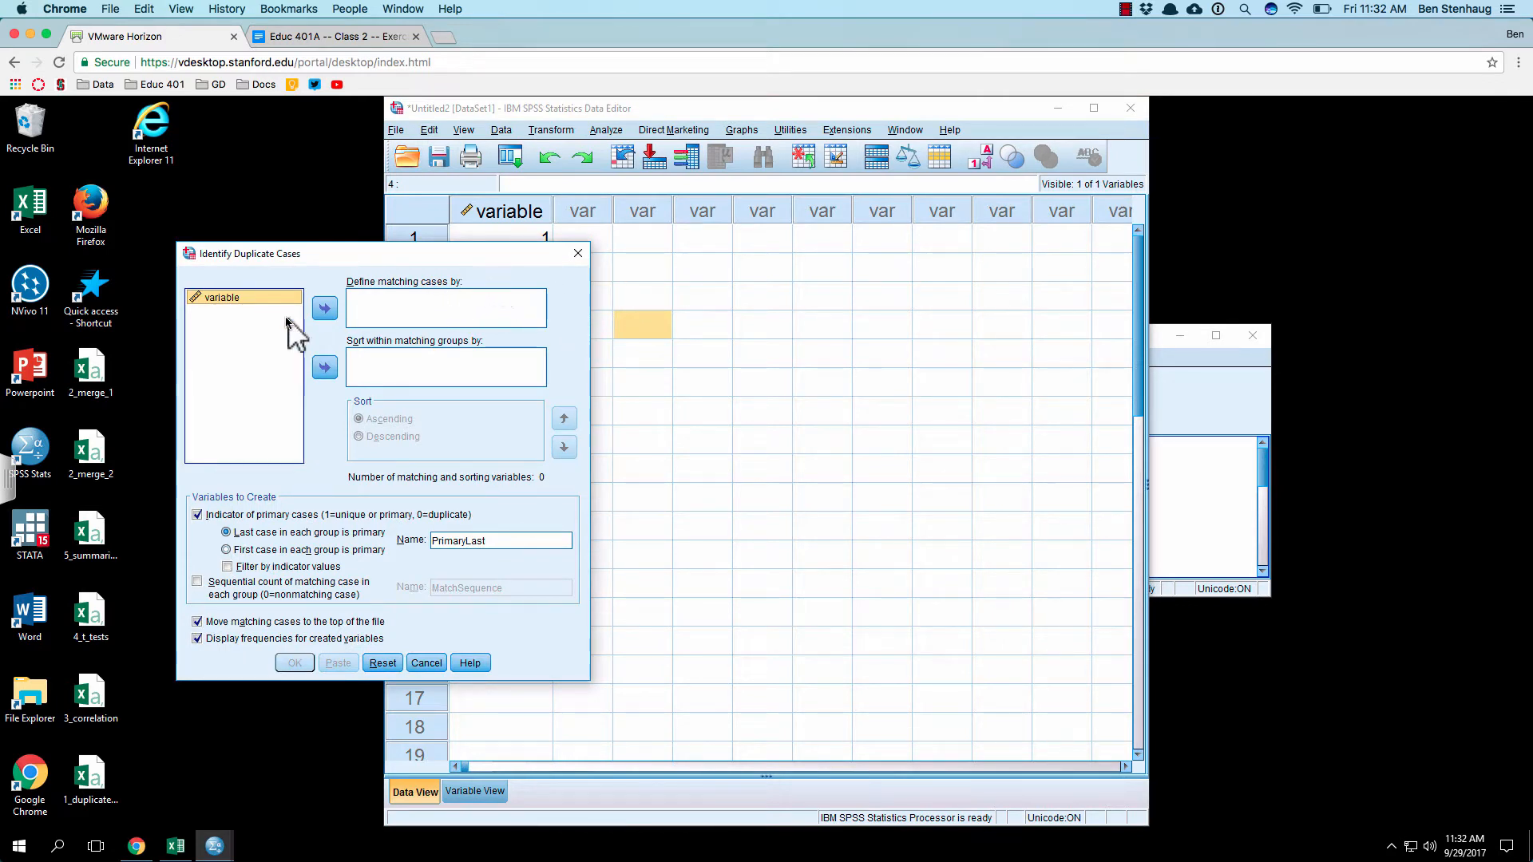
click(324, 308)
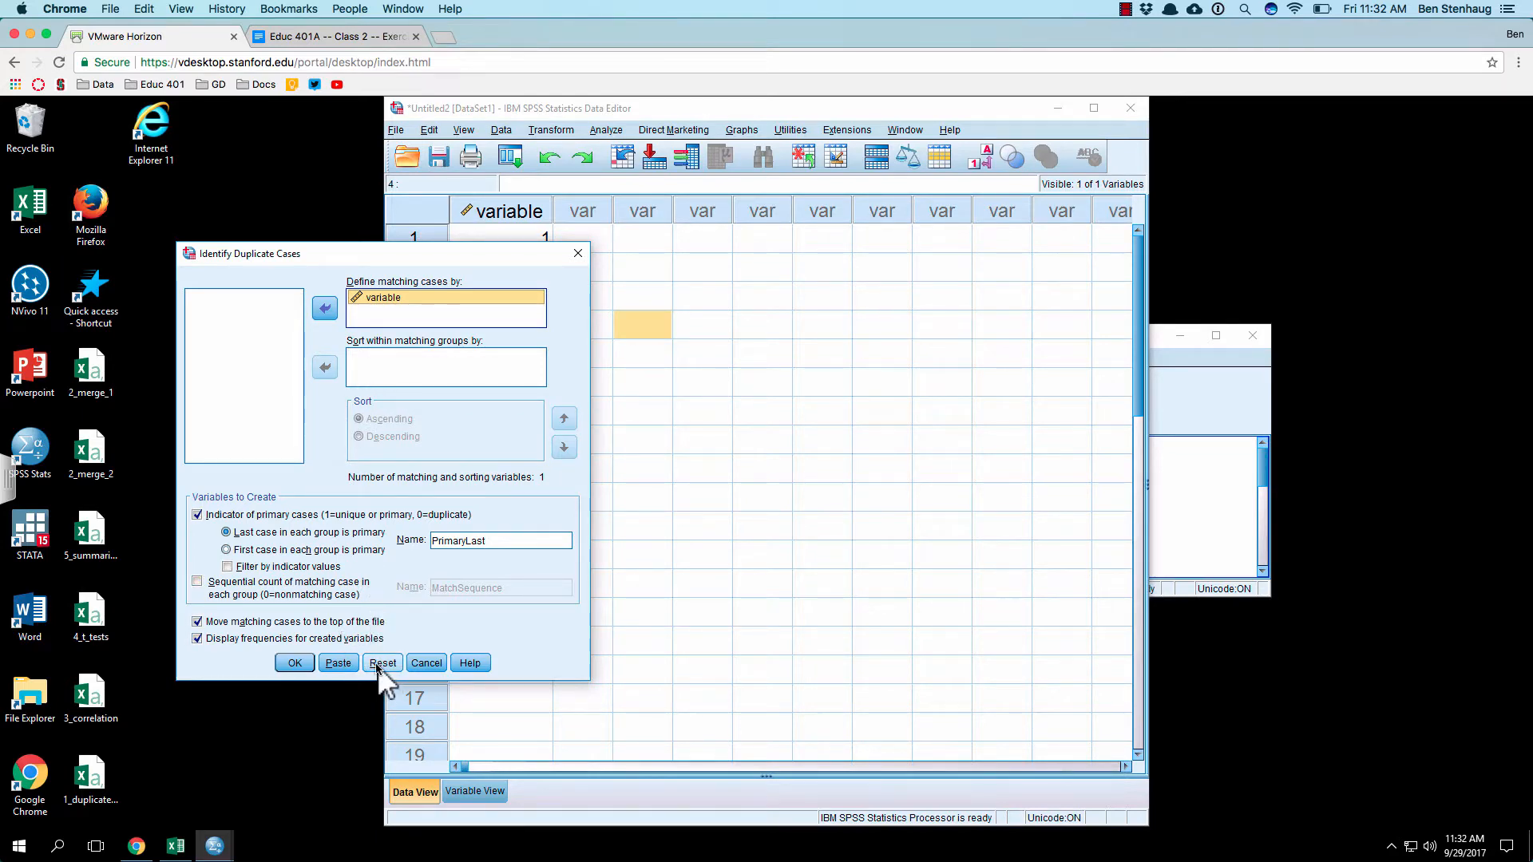
click(340, 664)
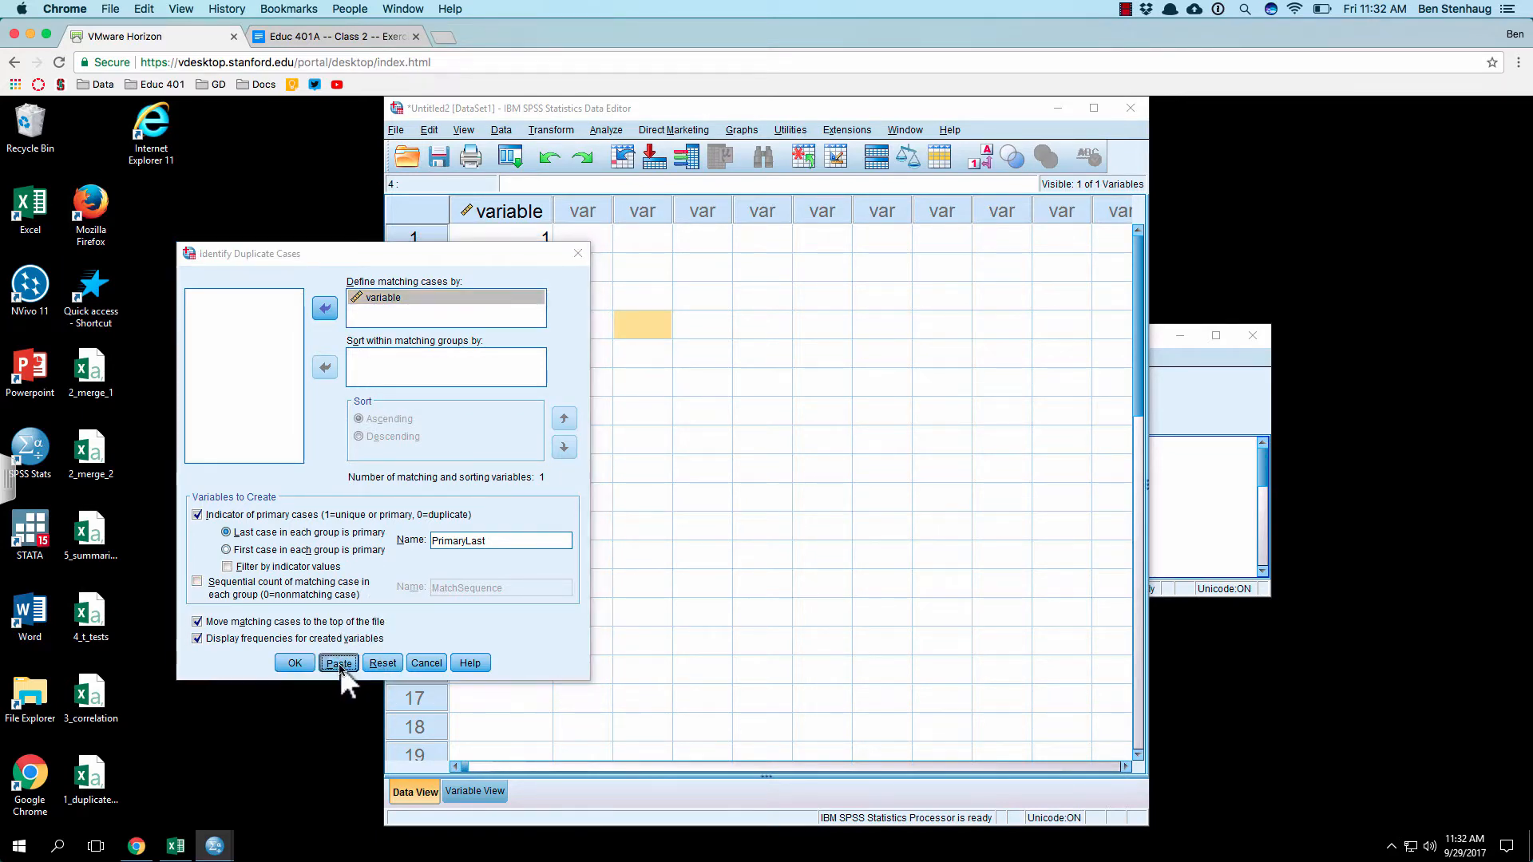
scroll(765, 559, down, 1)
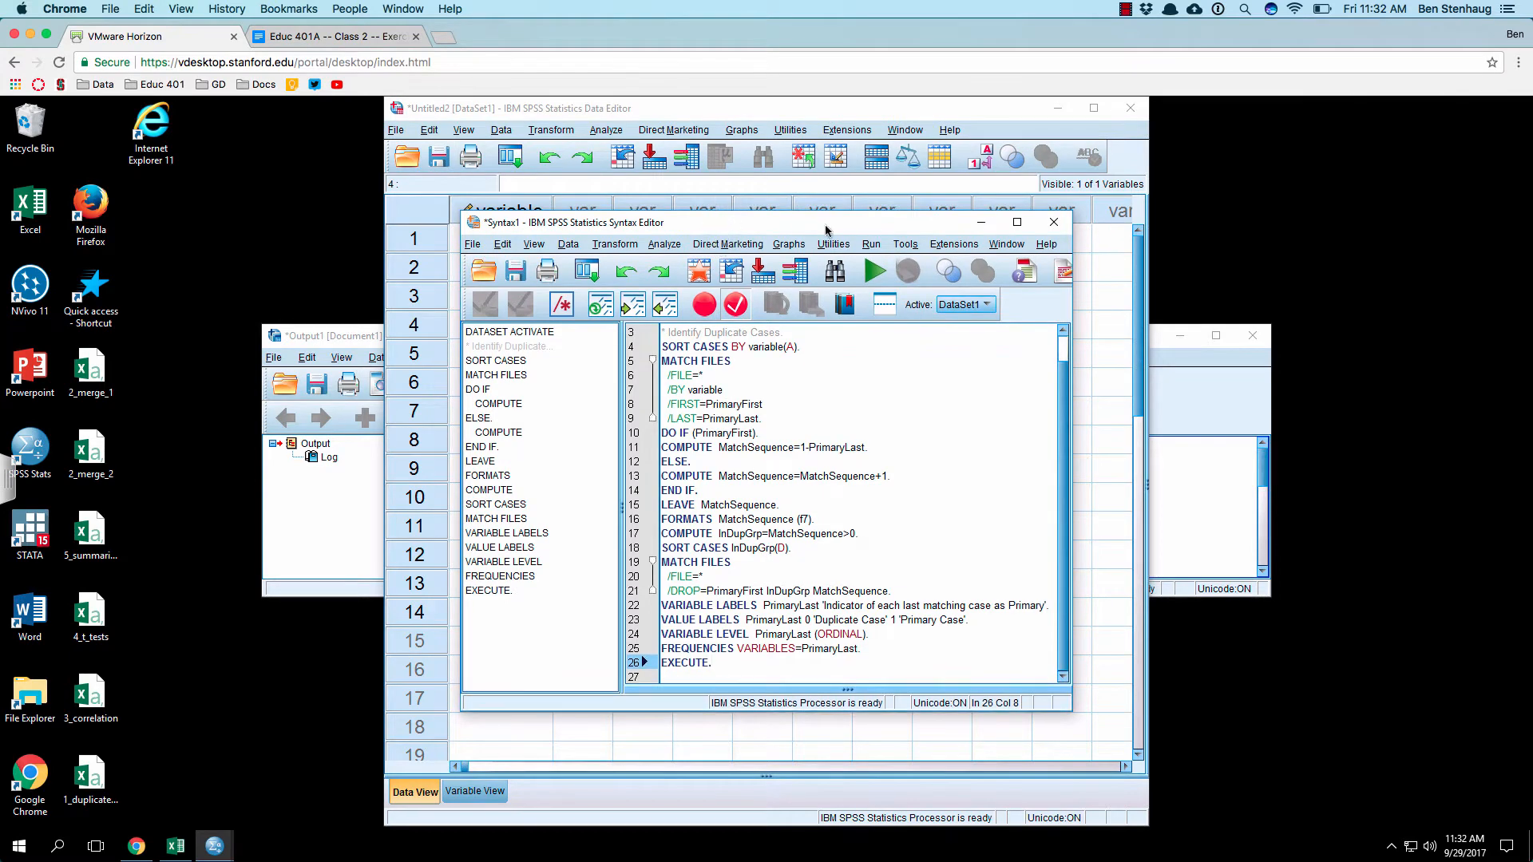
Step: Arrange the data editor and output viewer side by side, with the syntax editor in front overlapping both
drag(716, 222, 1529, 224)
drag(1432, 239, 902, 349)
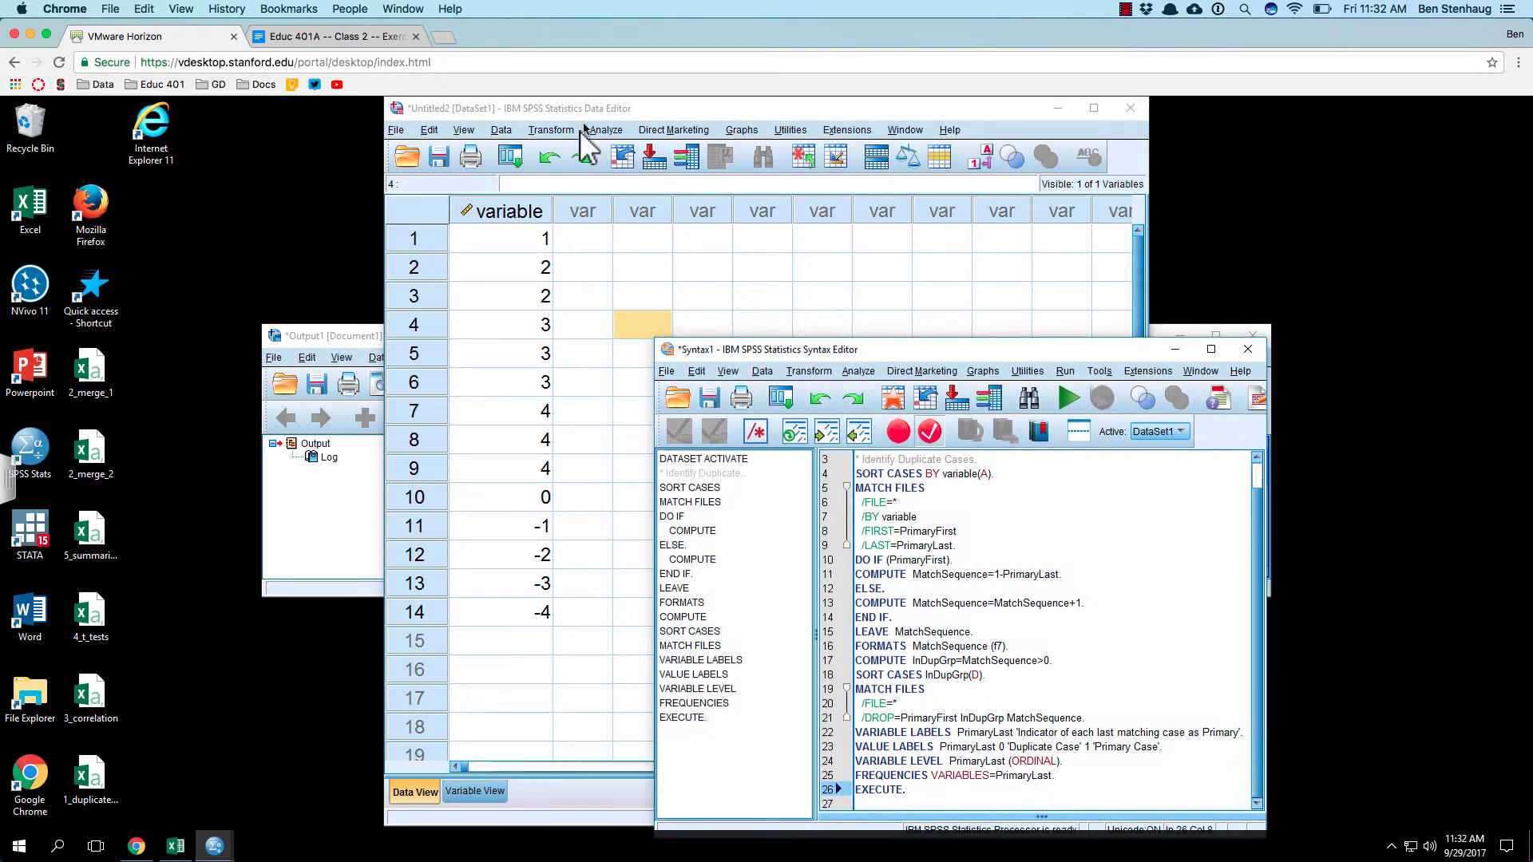
drag(649, 109, 2, 178)
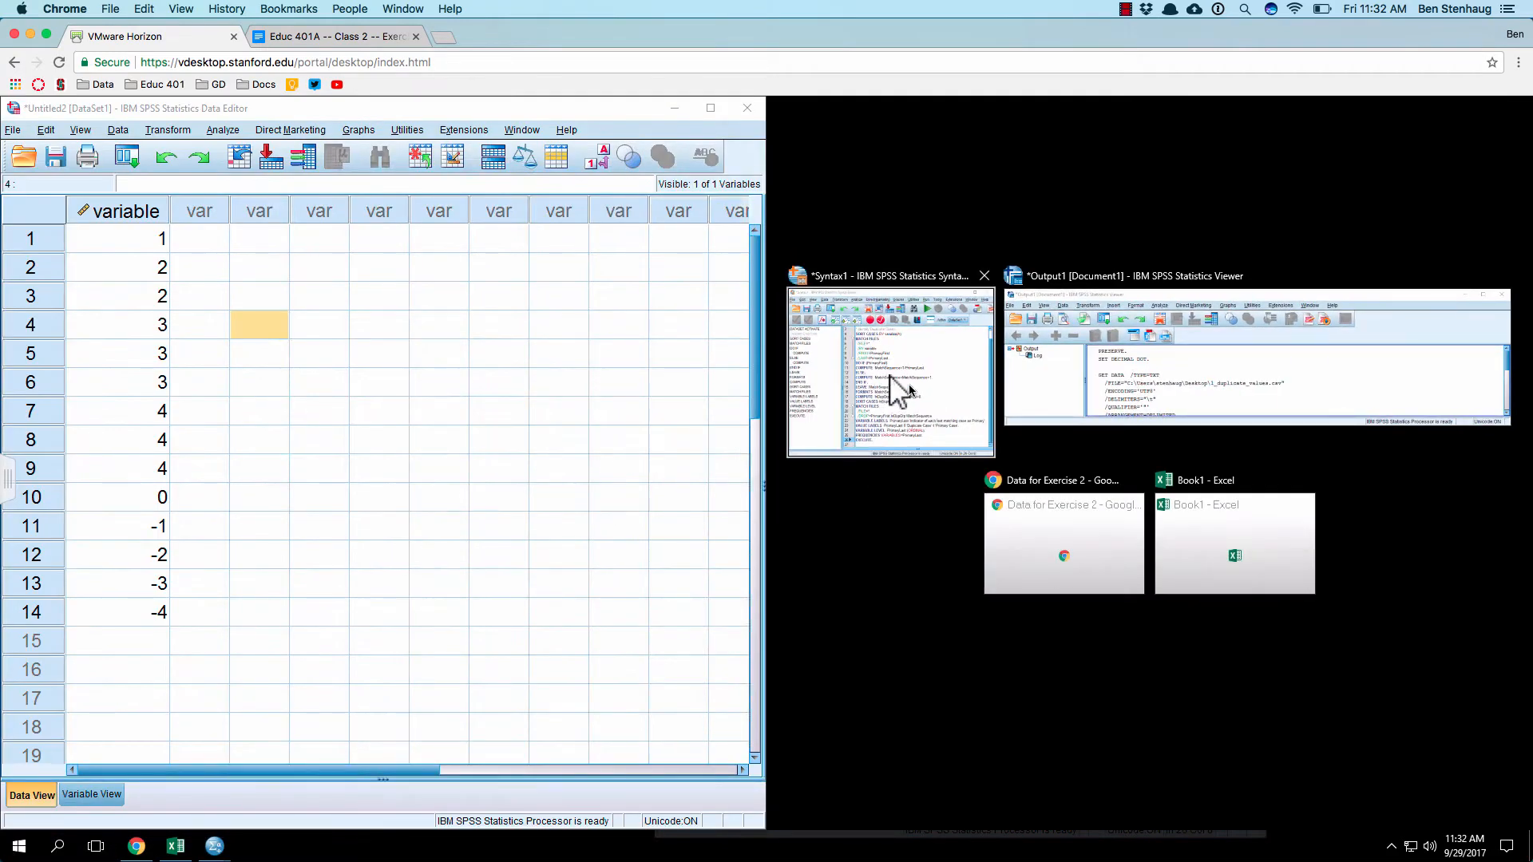
click(1163, 370)
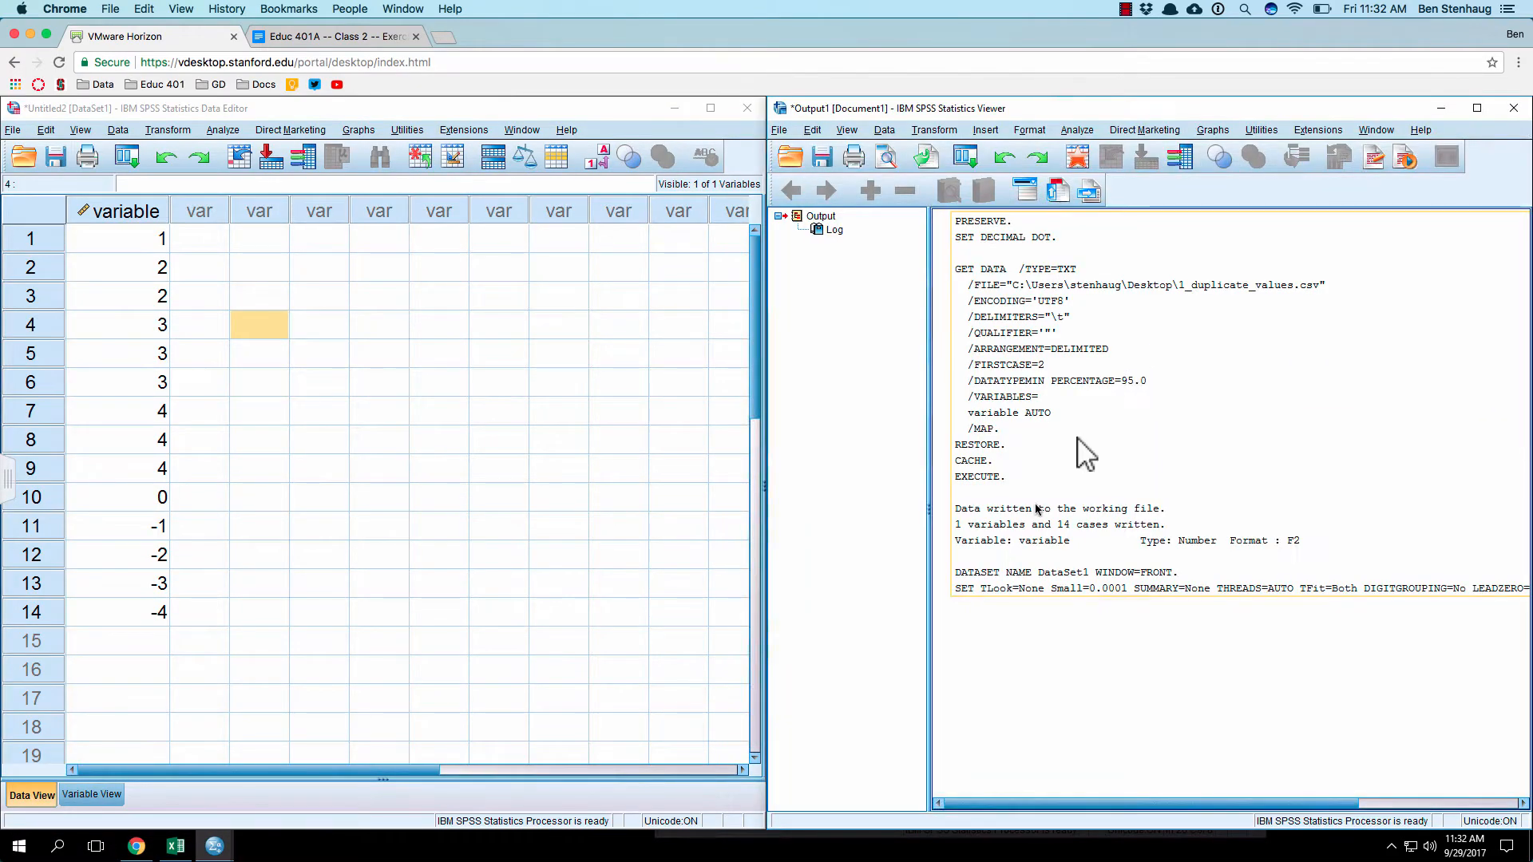
click(214, 844)
click(293, 822)
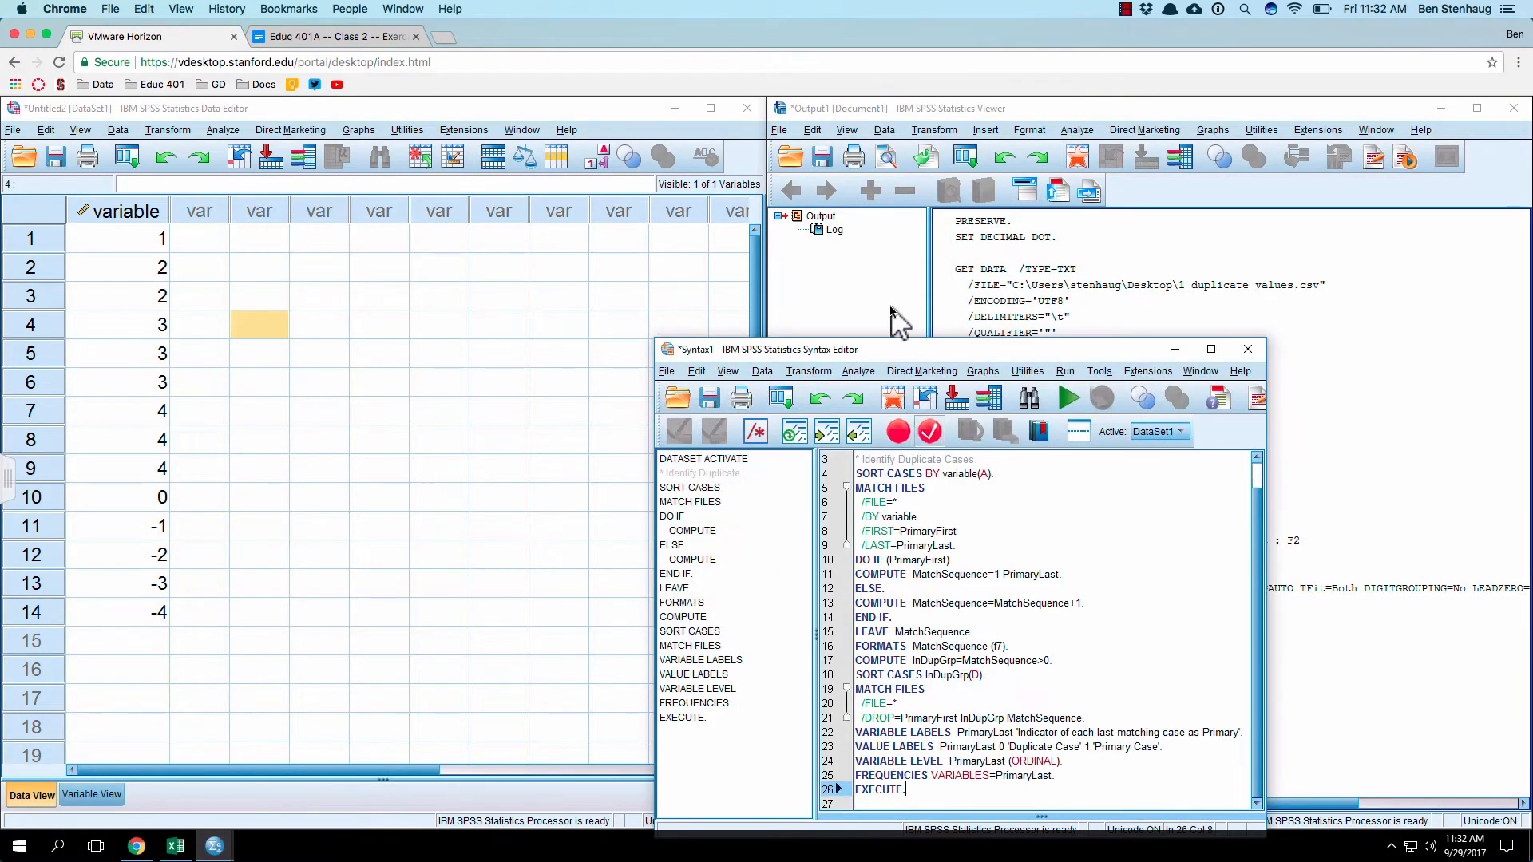
drag(898, 351, 534, 240)
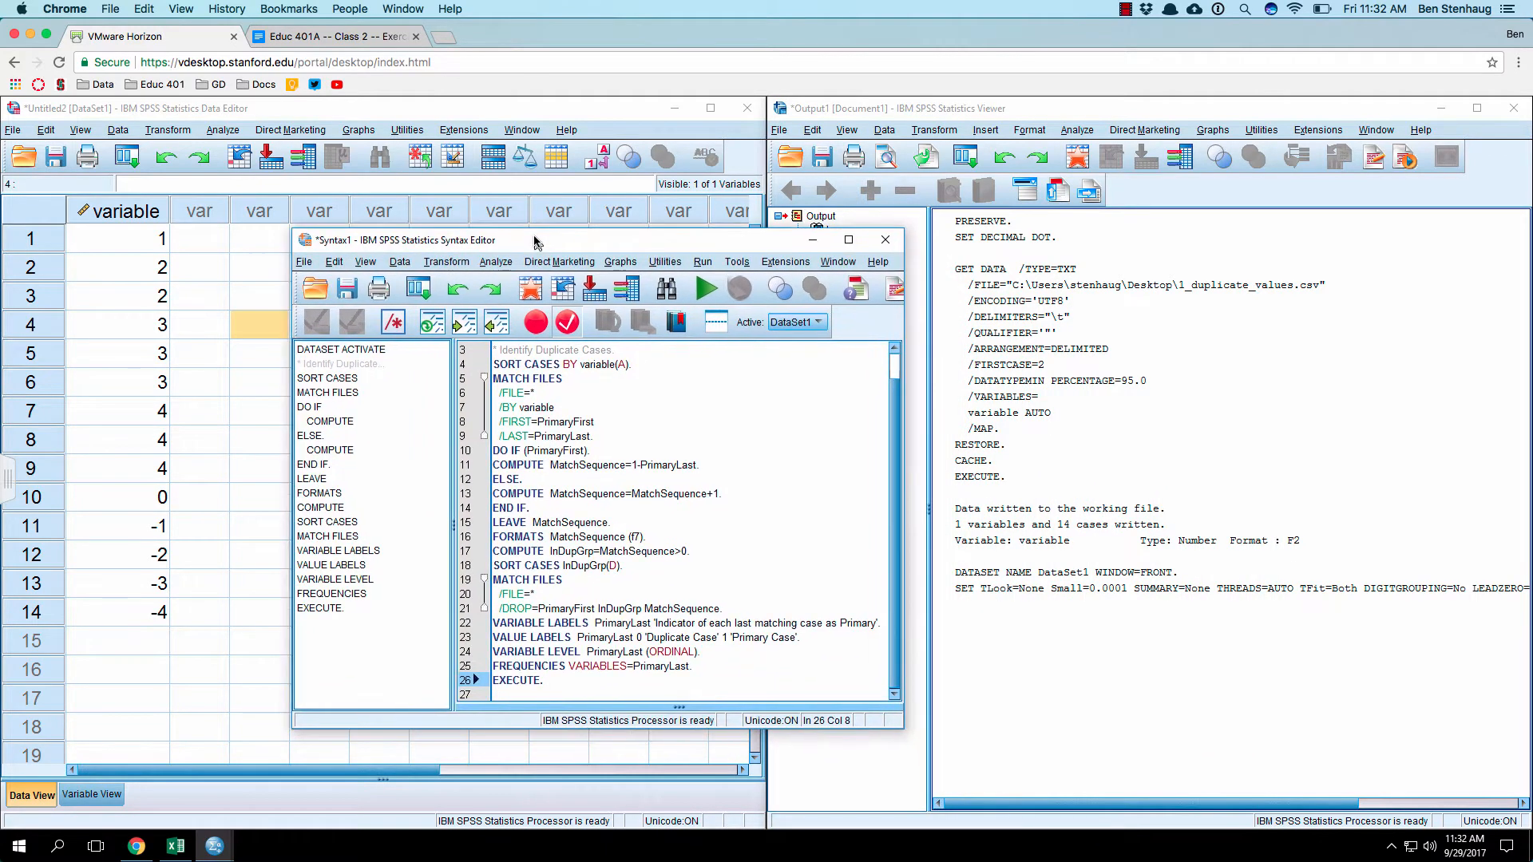
Step: Select the duplicate-cases syntax from DATASET ACTIVATE through EXECUTE and run it
click(595, 531)
drag(564, 679, 450, 325)
drag(471, 495, 476, 364)
click(706, 288)
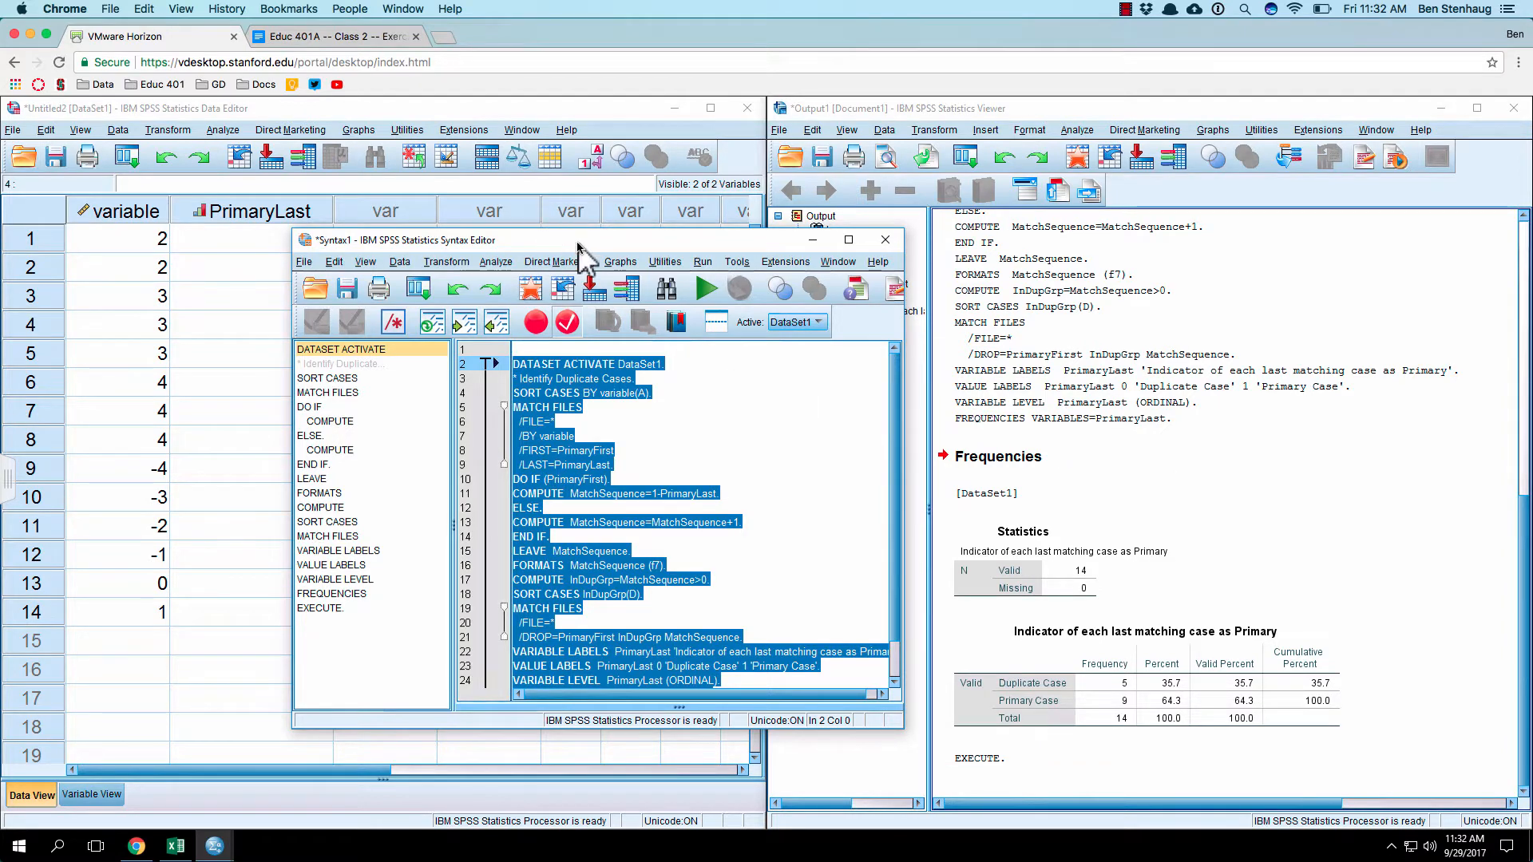
Step: Move the syntax window off the data and compare the PrimaryLast column with the Statistics and frequency tables in the output
drag(578, 243, 898, 170)
scroll(920, 335, down, 1)
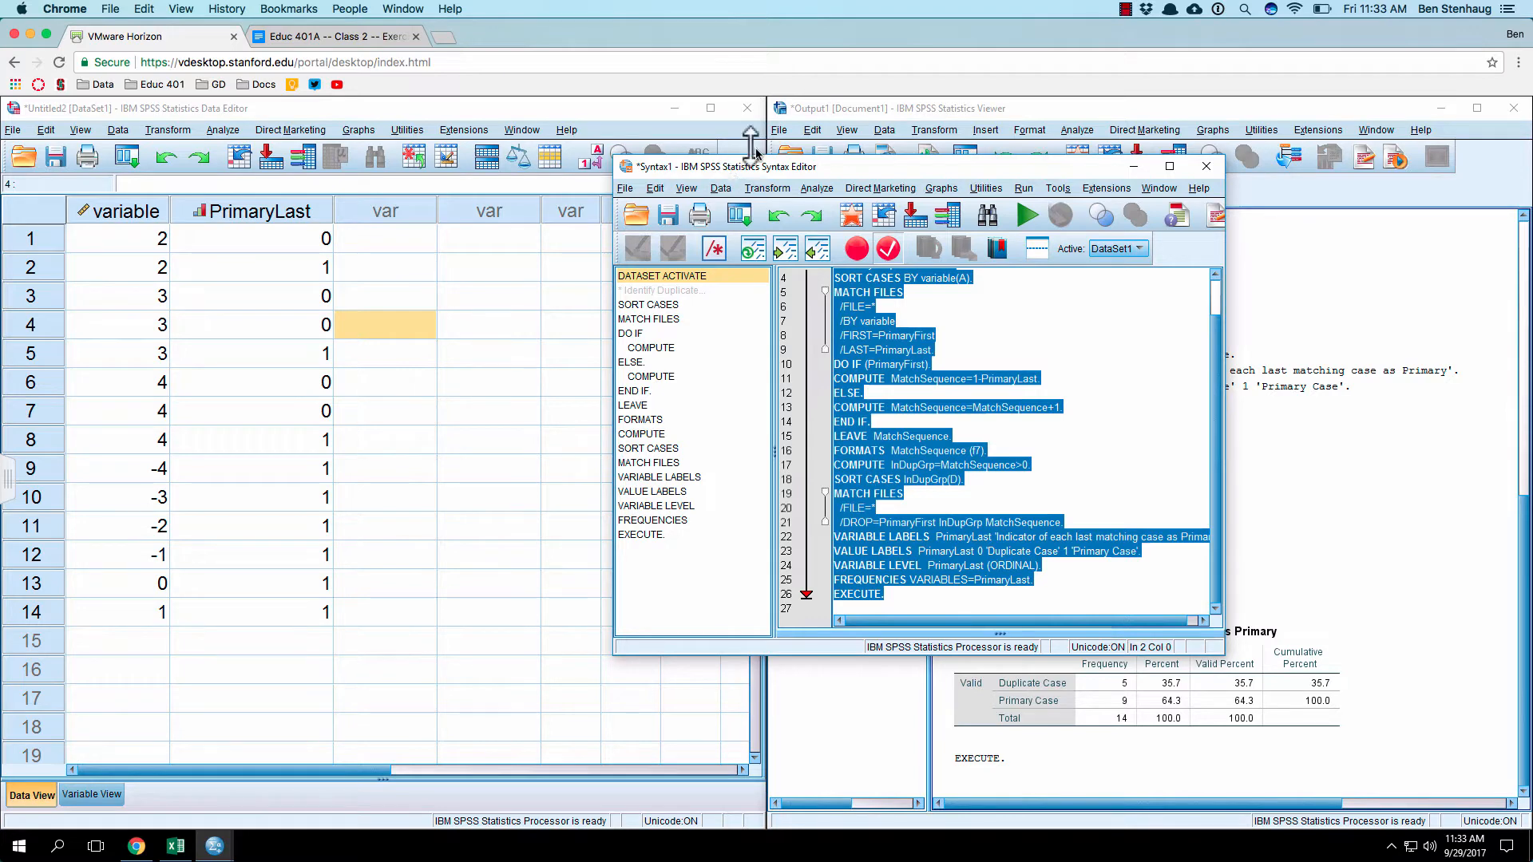
drag(835, 168, 651, 164)
click(1367, 577)
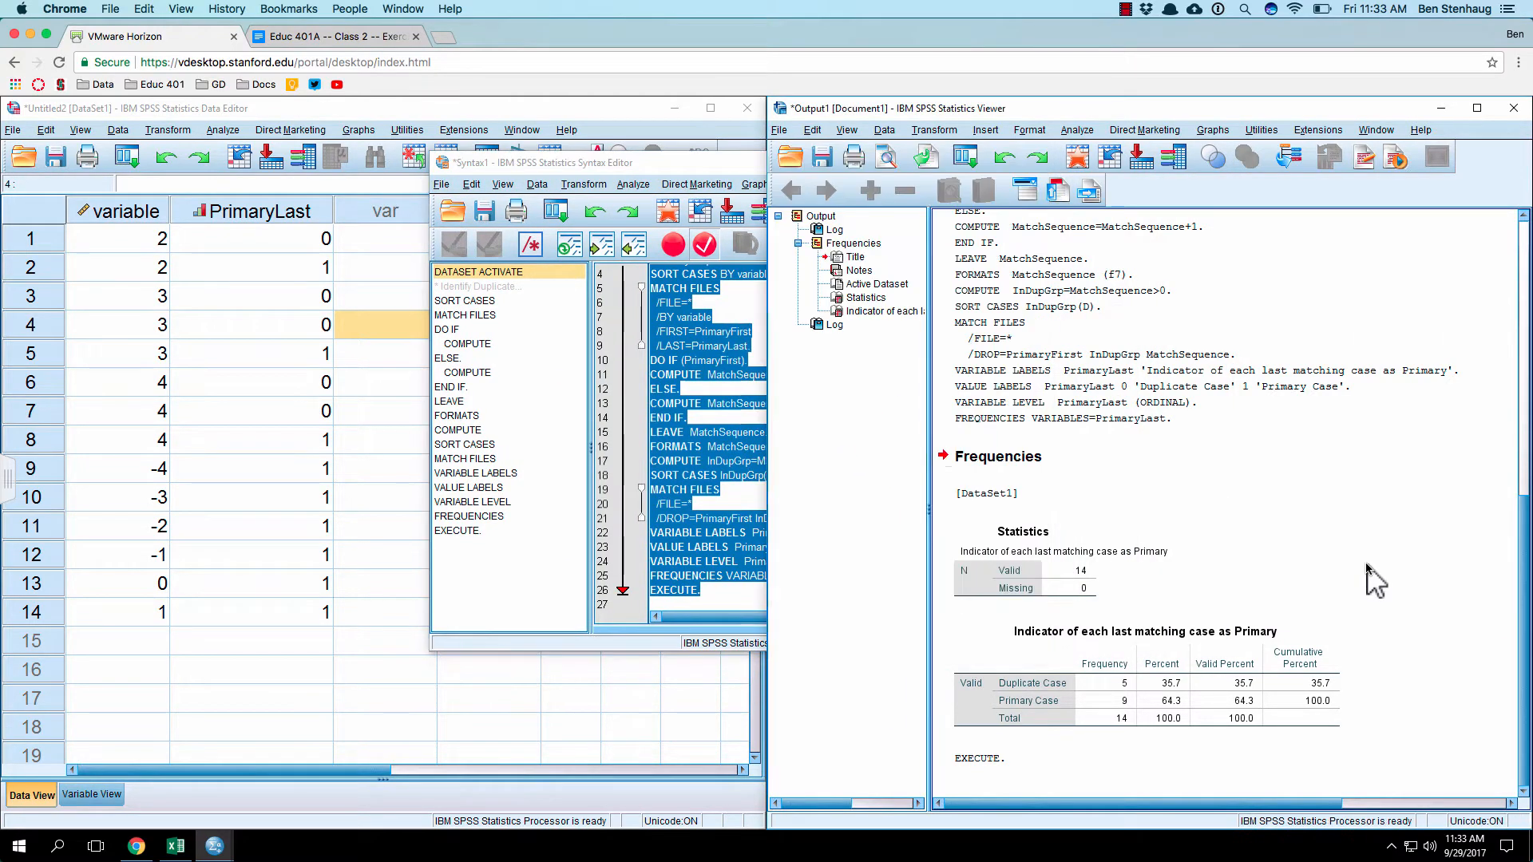
click(1037, 579)
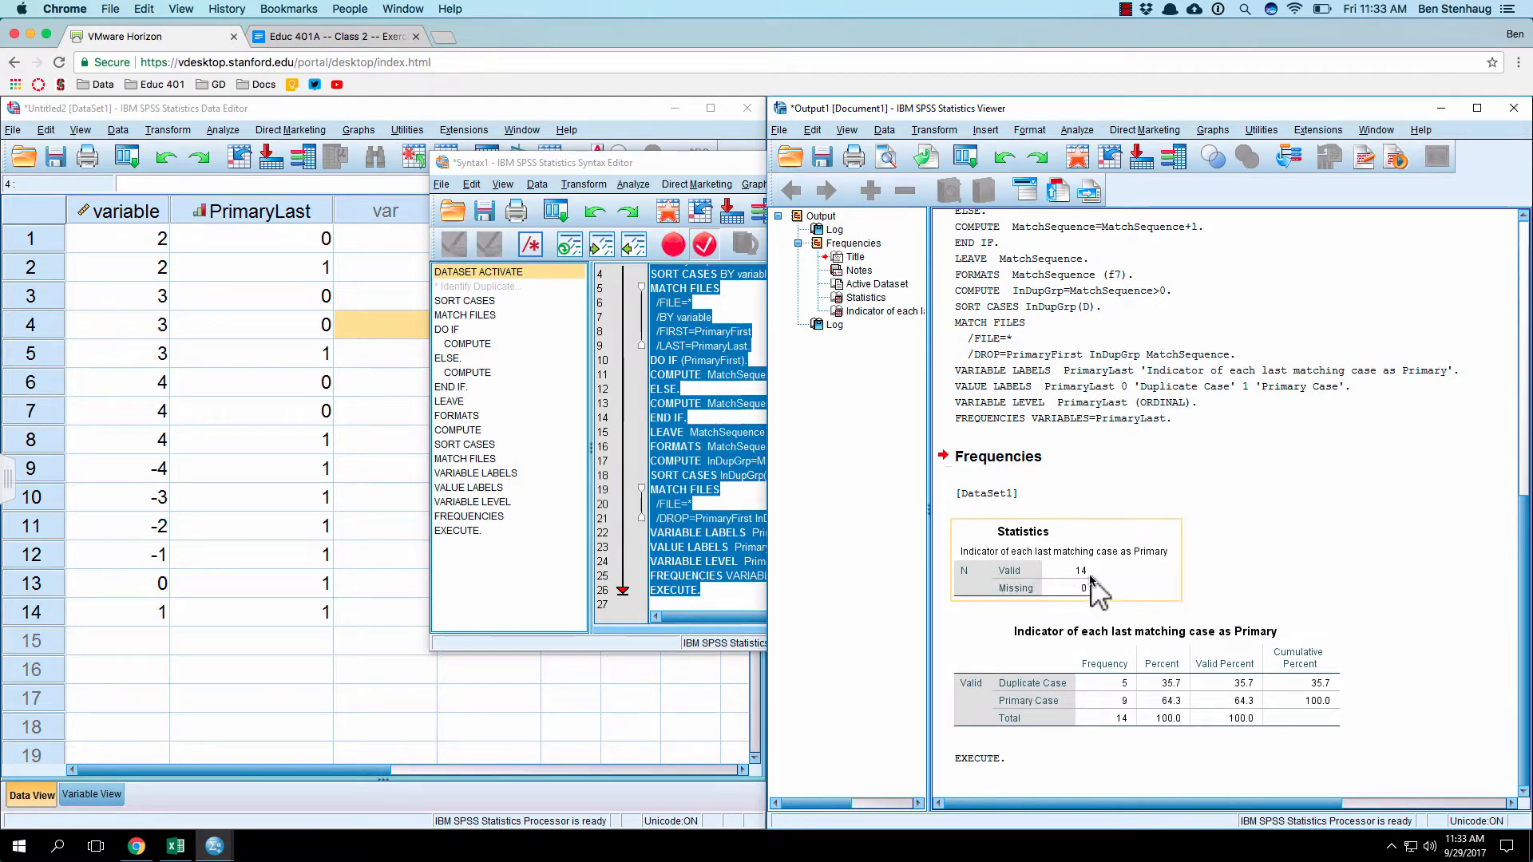
click(1089, 608)
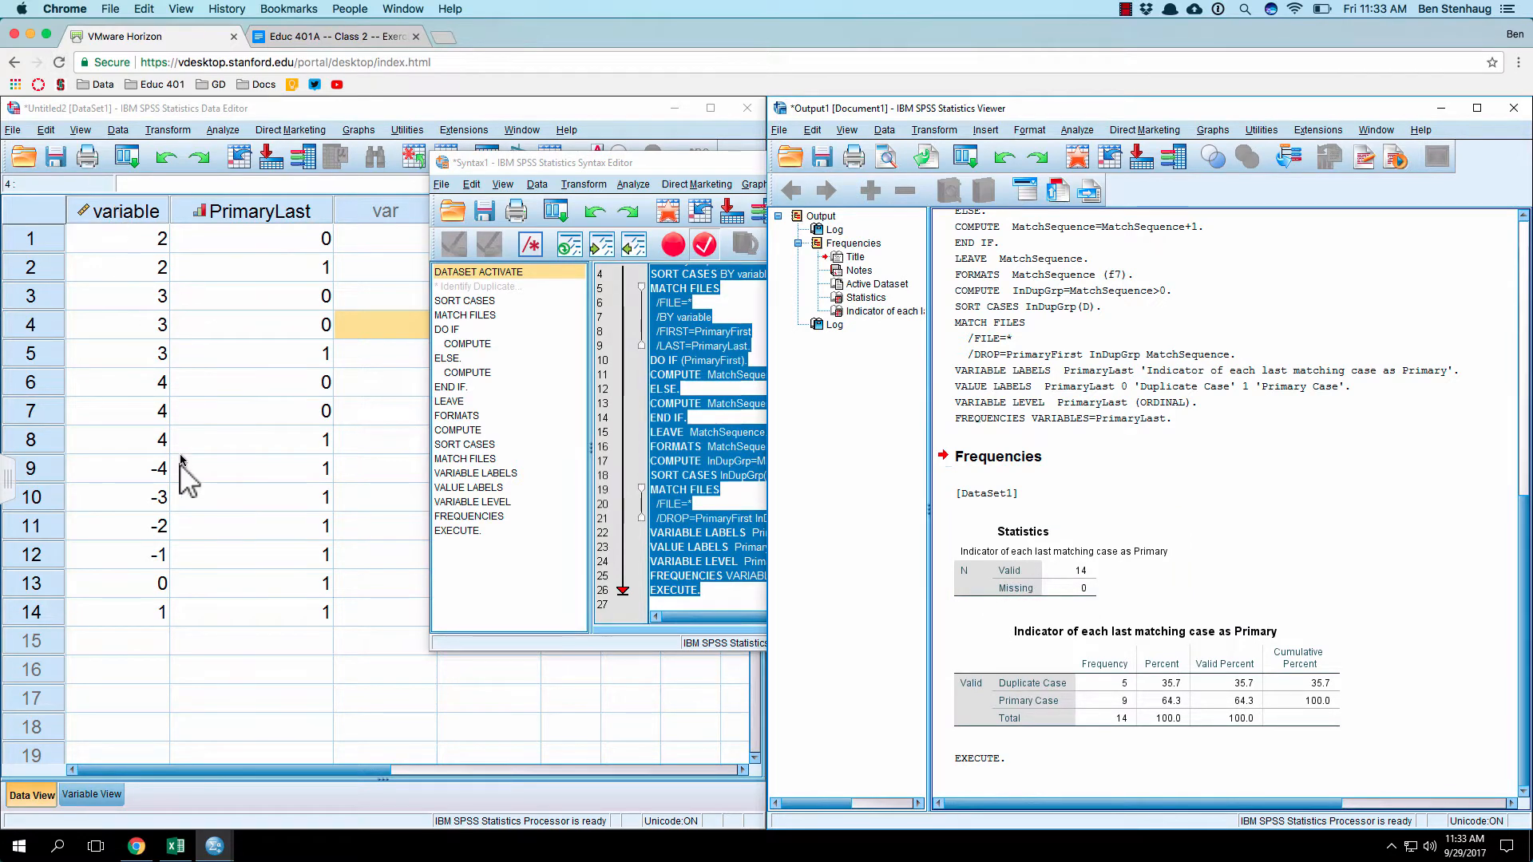
click(1123, 679)
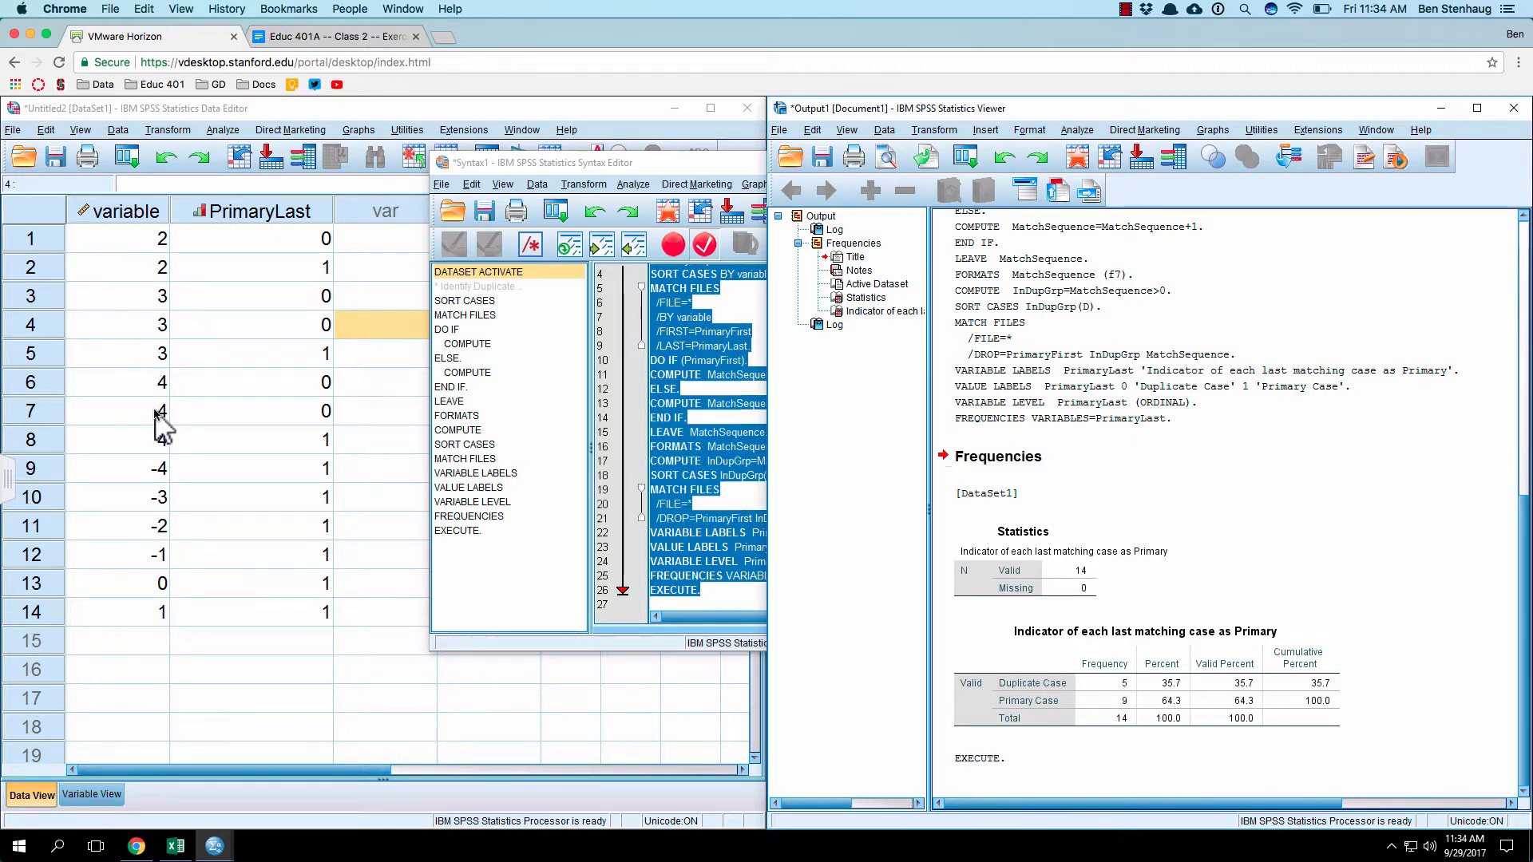
click(1134, 706)
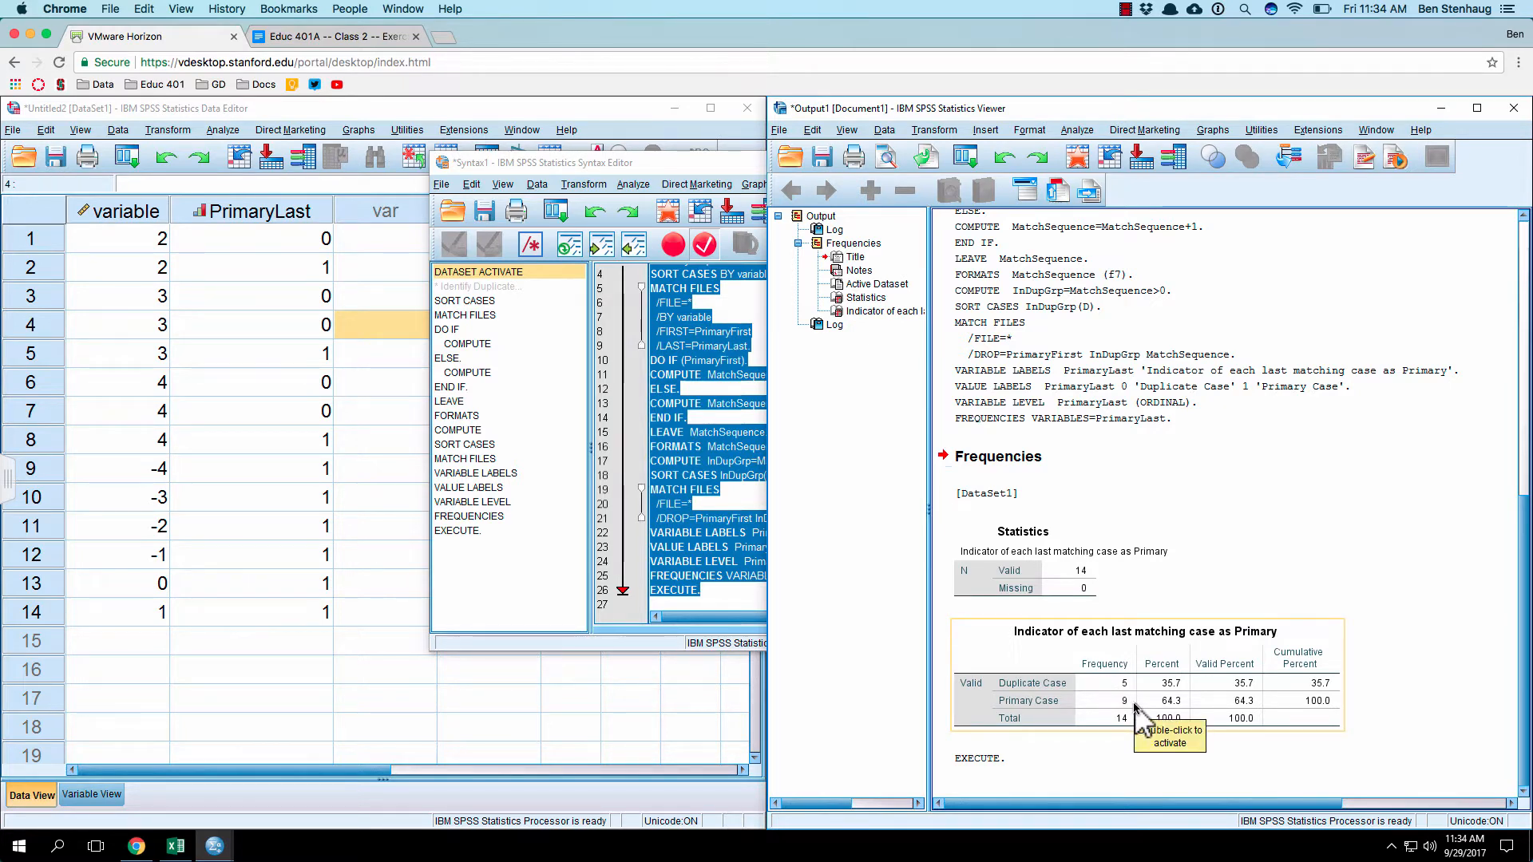
click(1127, 508)
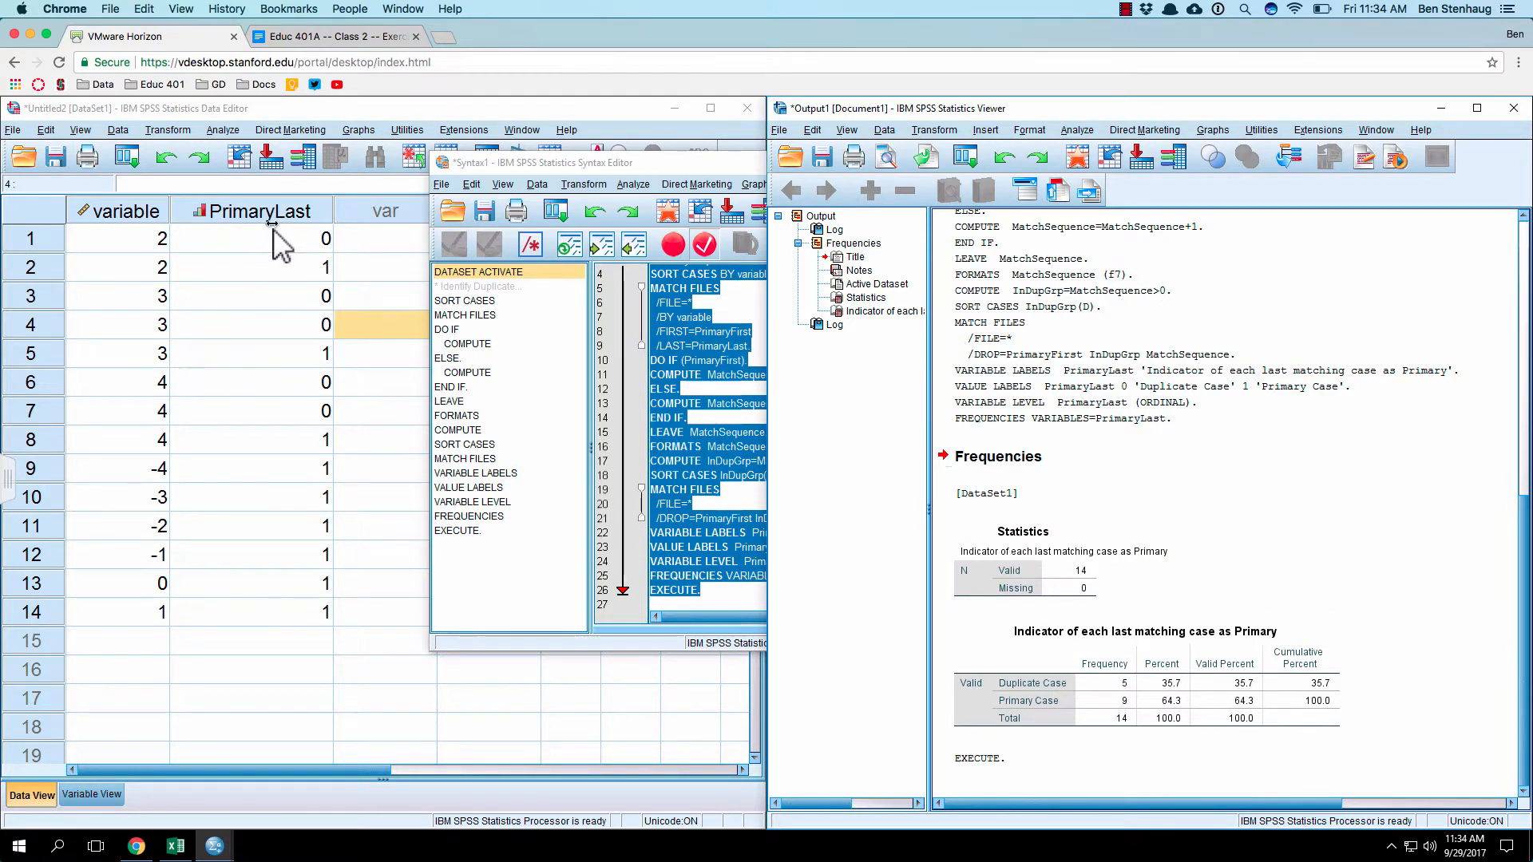
mouse_move(272, 225)
click(652, 466)
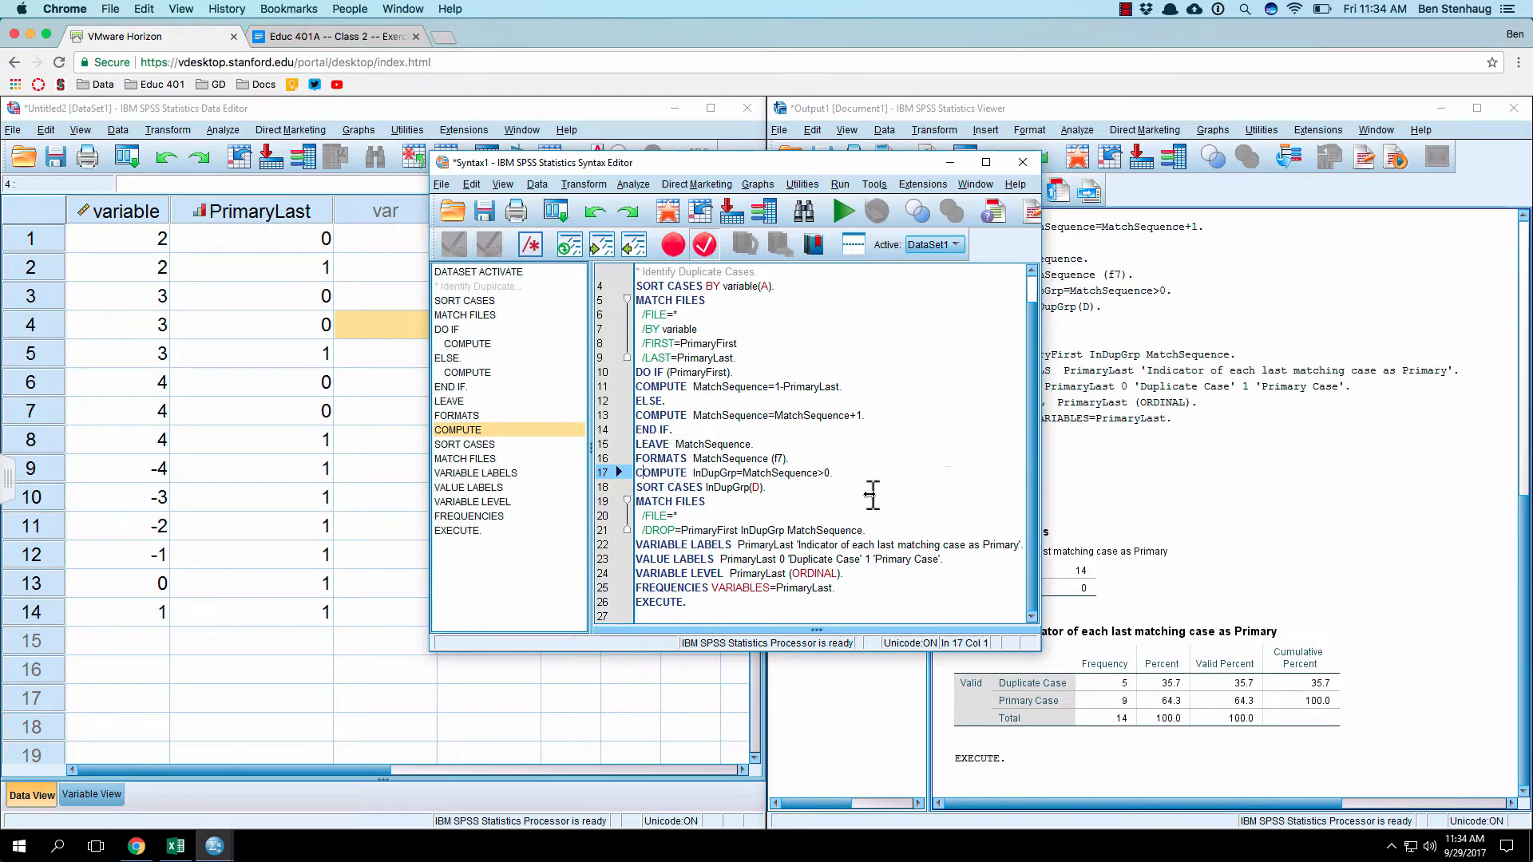
Step: Switch to the Educ 401A Class 2 exercise document and review the outline's duplicate-values and merge/join items
click(280, 107)
click(337, 36)
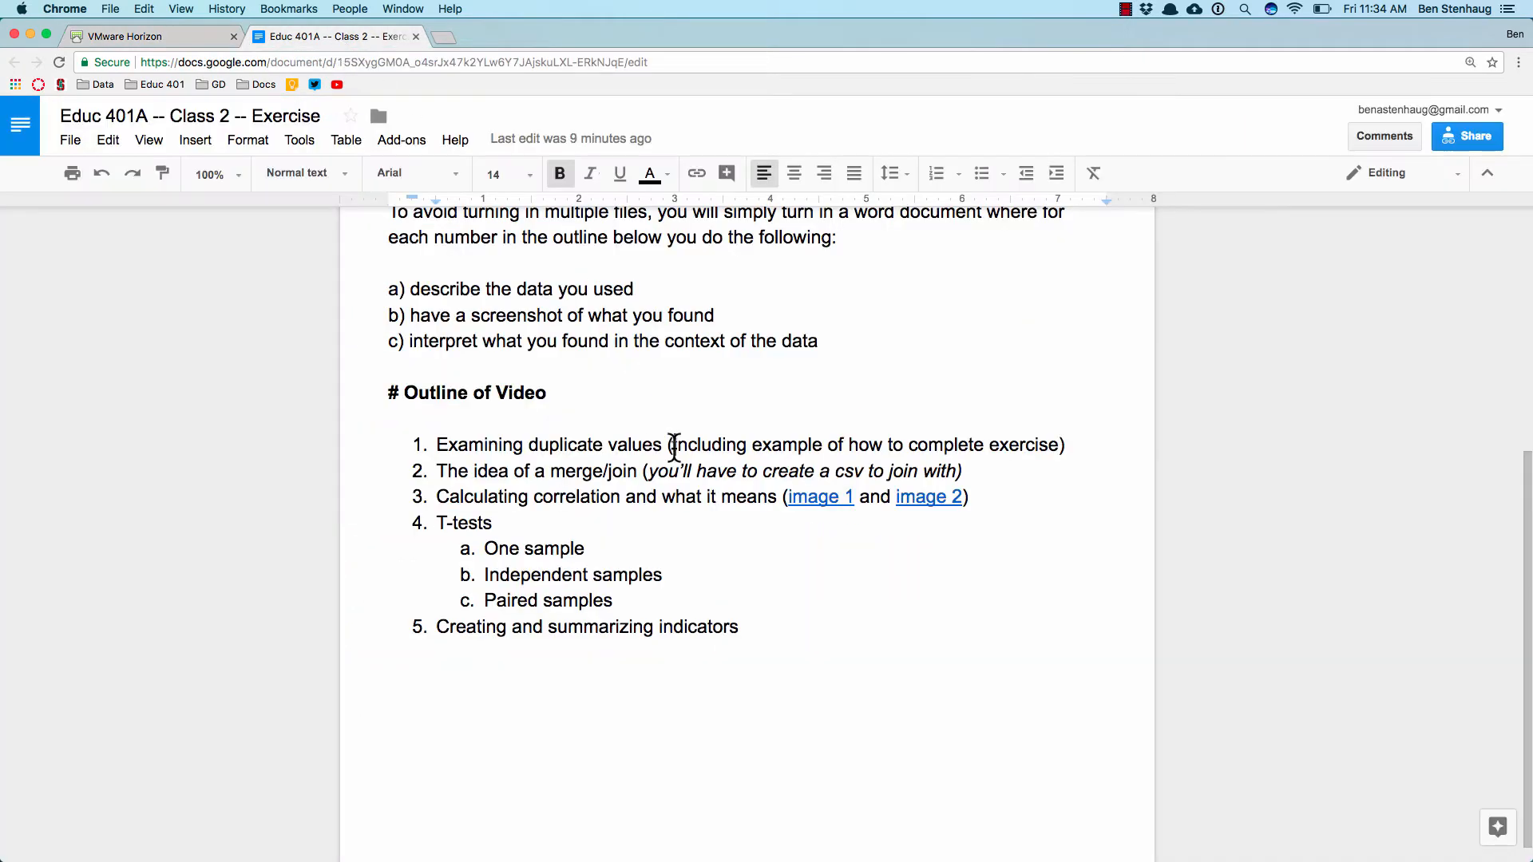
click(674, 447)
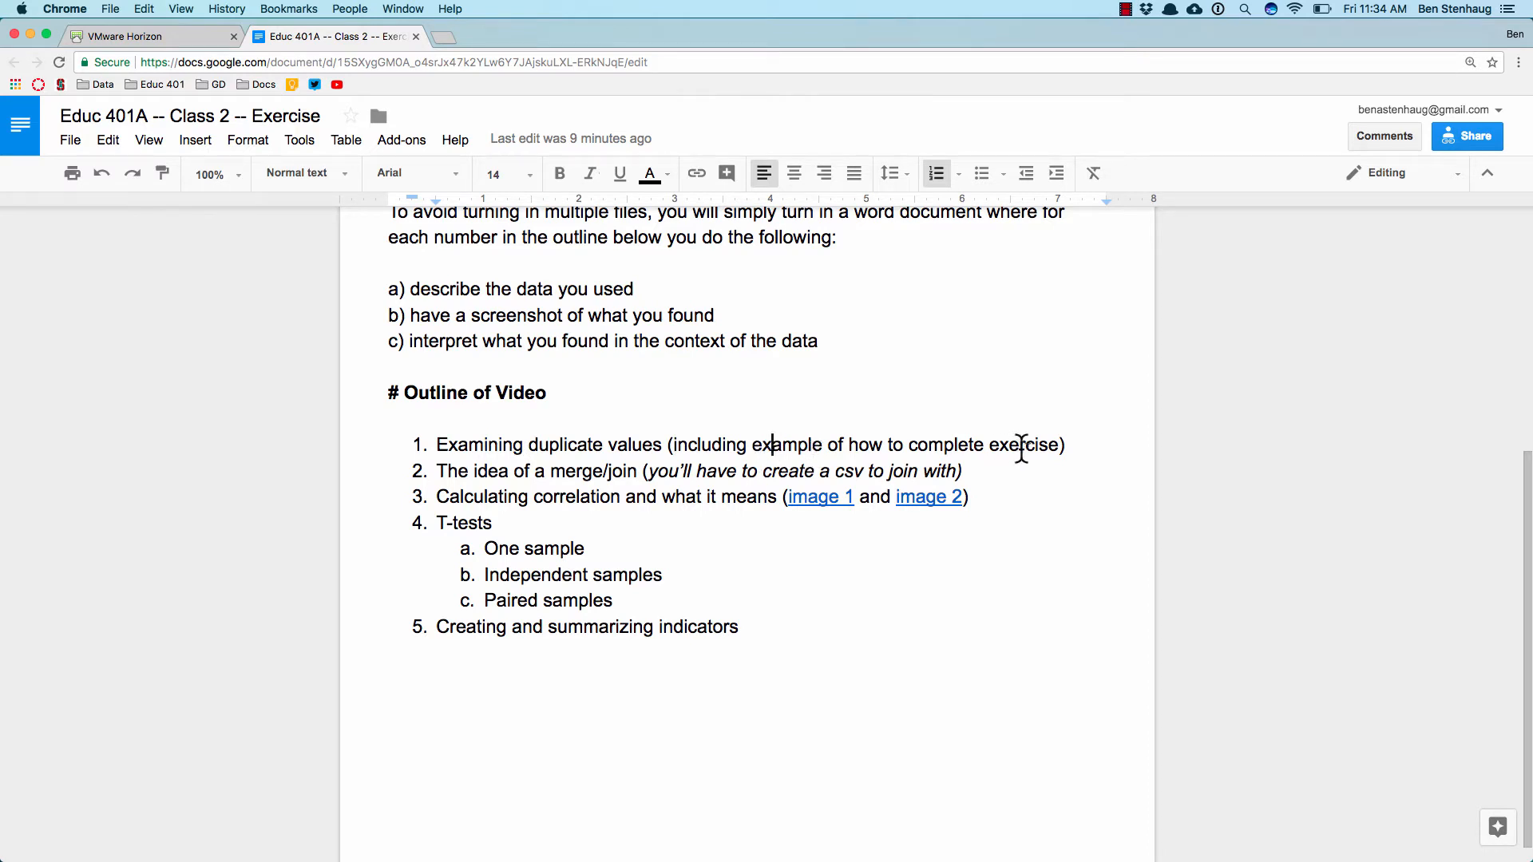
click(1078, 471)
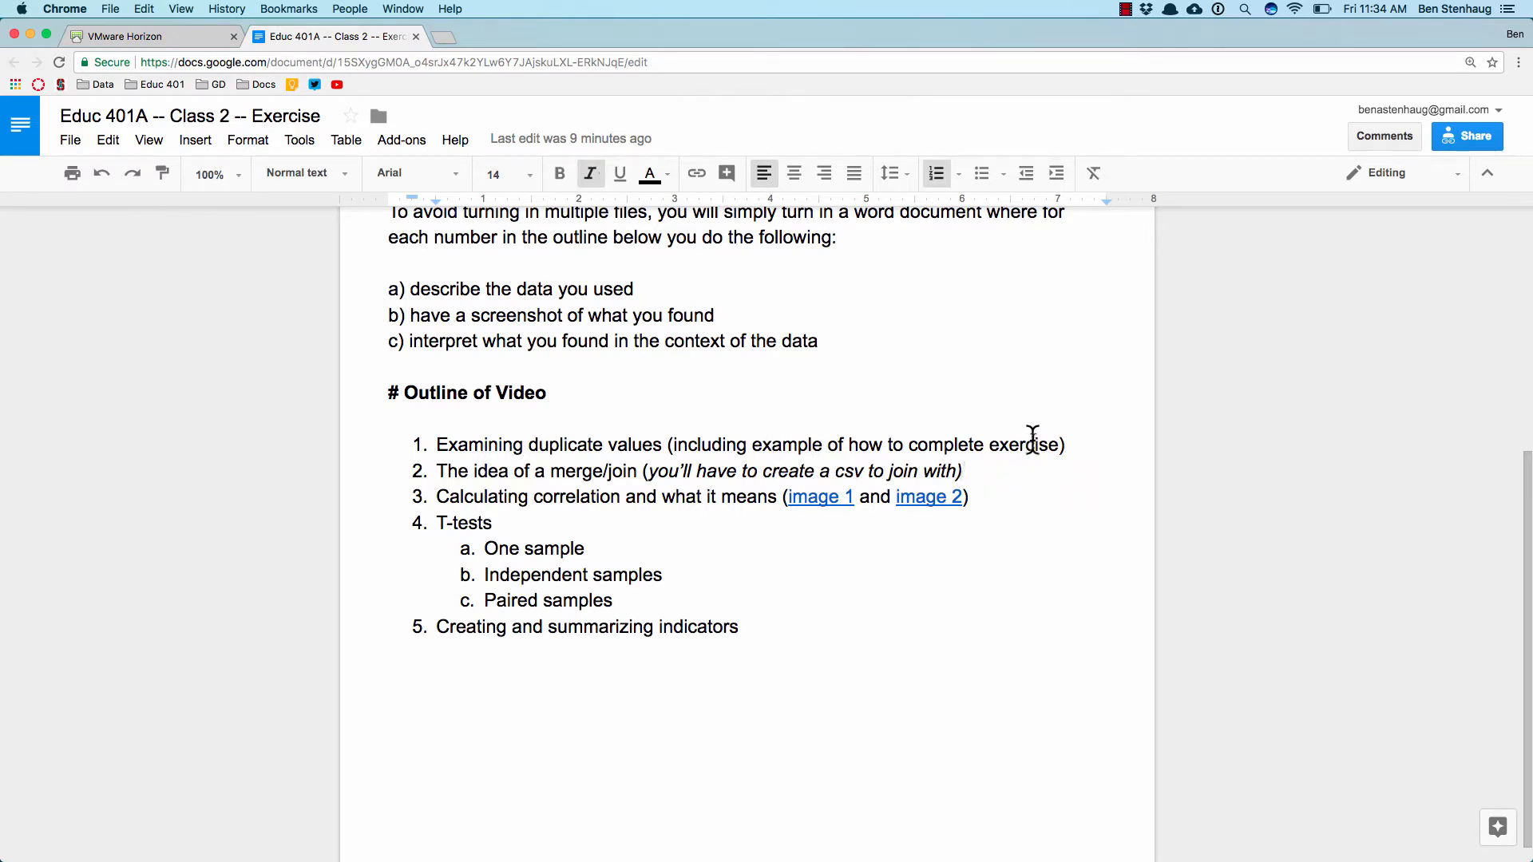
click(177, 50)
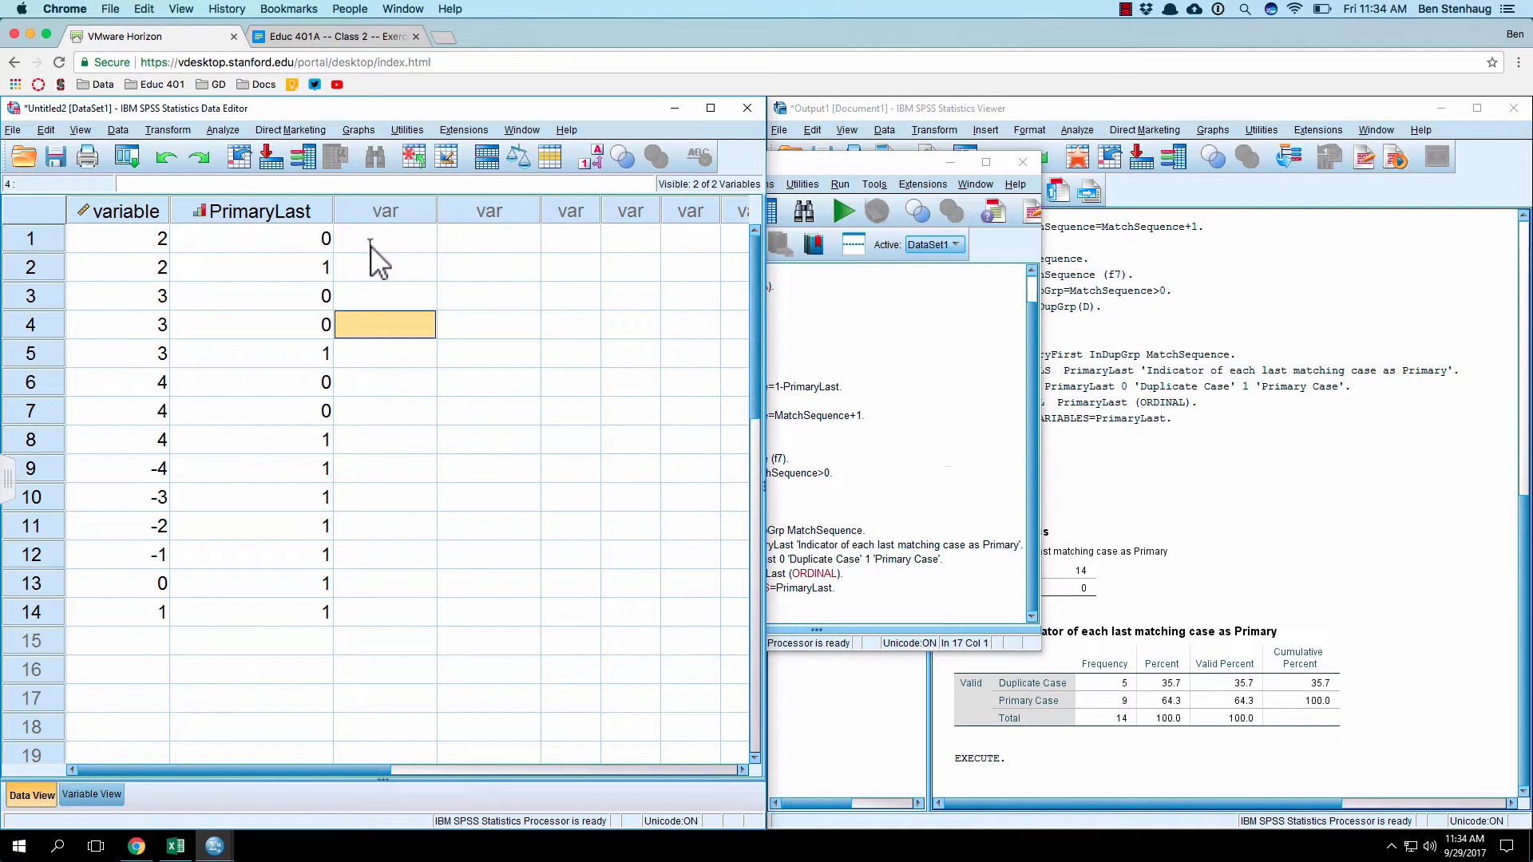
Step: Capture a screenshot of the SPSS output's Frequencies section, covering the Statistics and "Indicator of each last matching case as Primary" tables
key(super+shift+4)
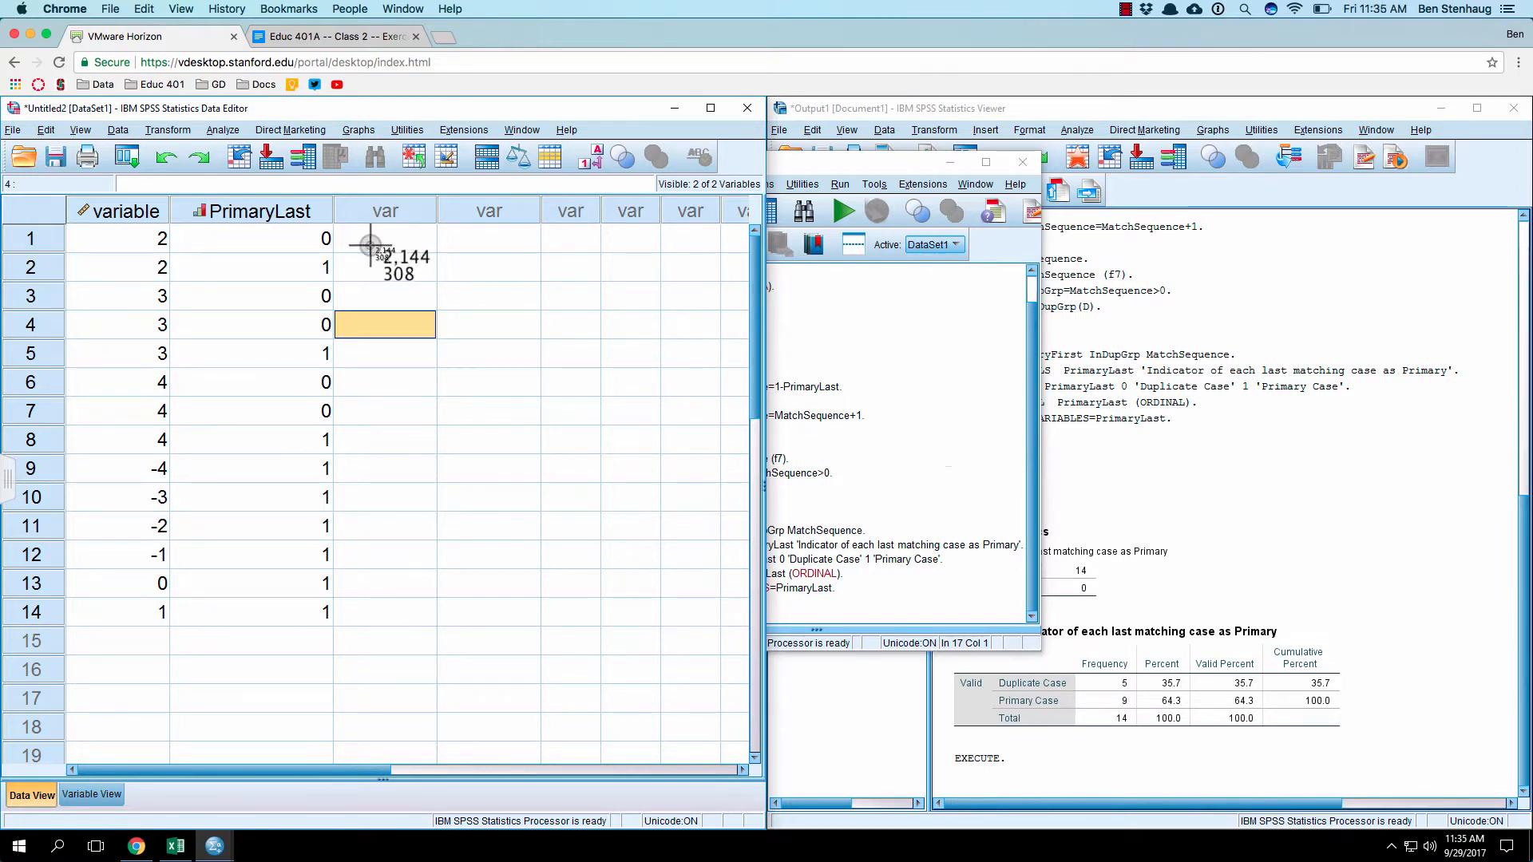
key(Escape)
click(1144, 483)
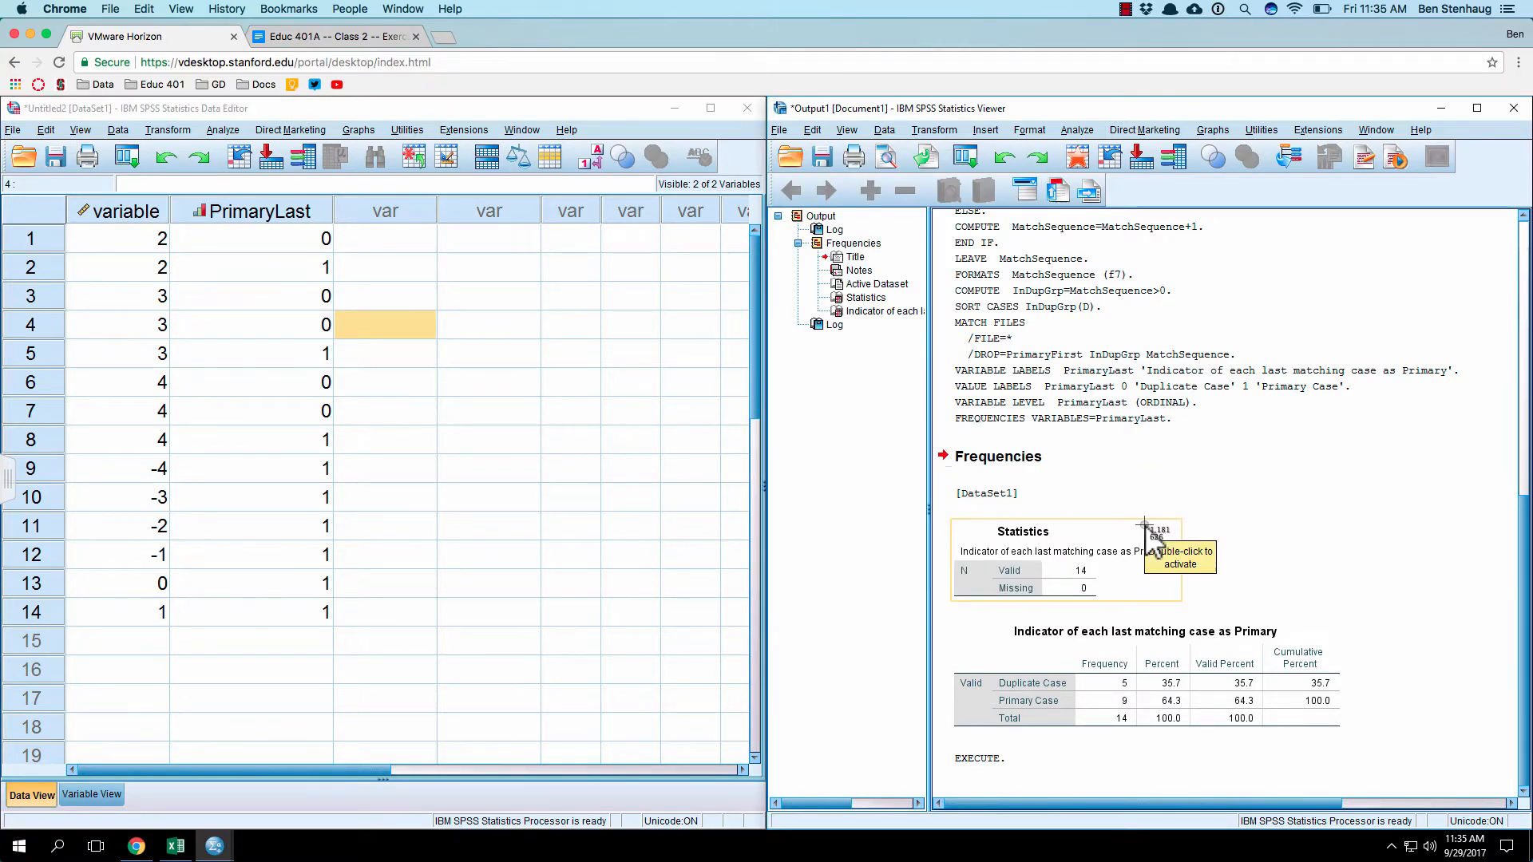
click(1146, 334)
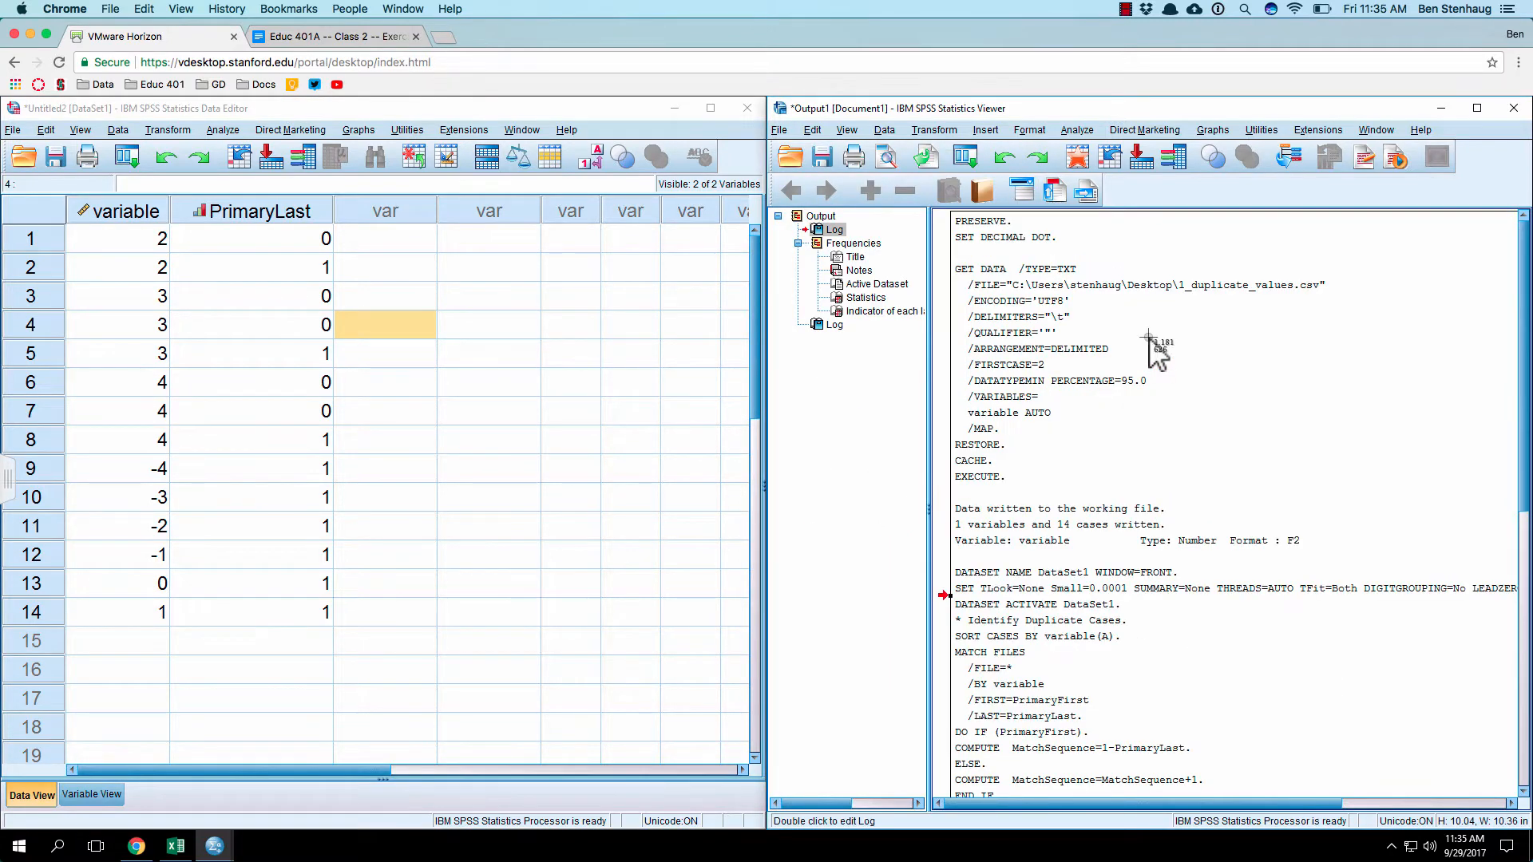
scroll(1205, 355, down, 10)
key(super+shift+4)
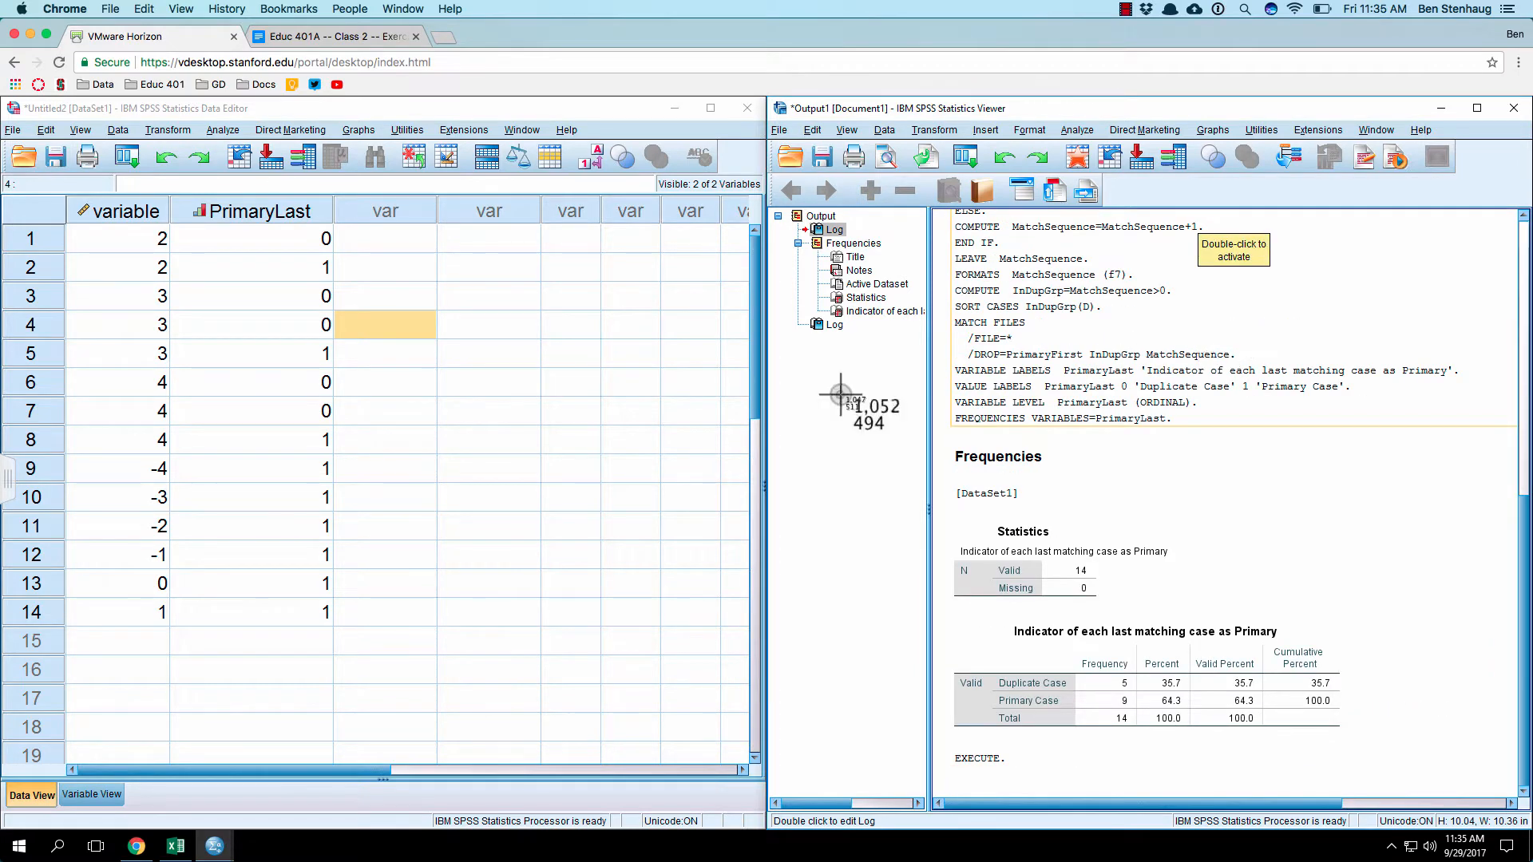
drag(942, 443, 1370, 755)
Step: Switch to the Class 2 exercise document and add the line "Create a new document…" below the outline list
click(337, 37)
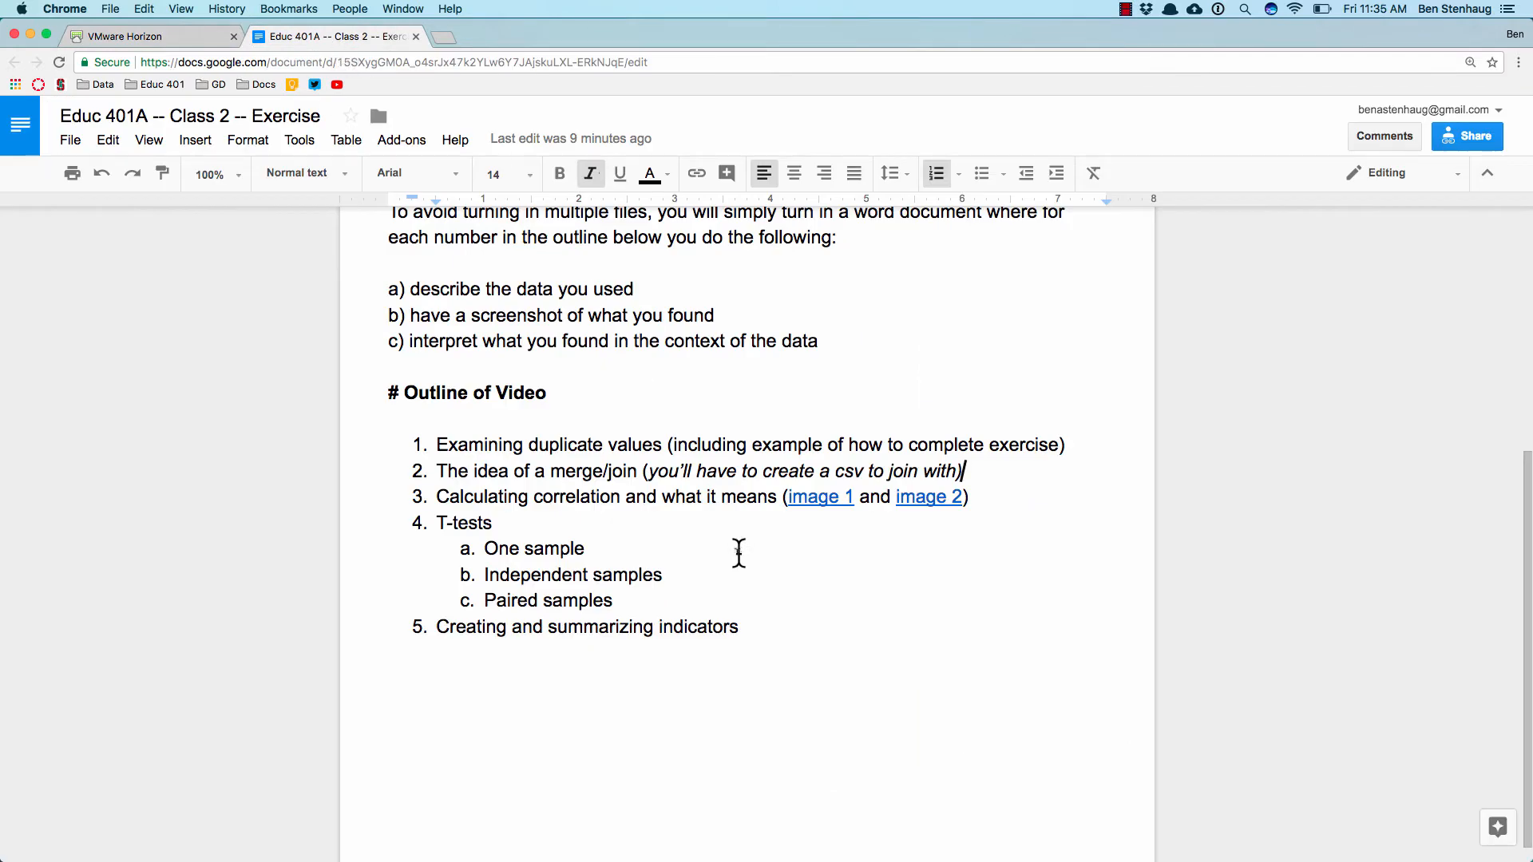
click(794, 665)
key(Return)
key(Return)
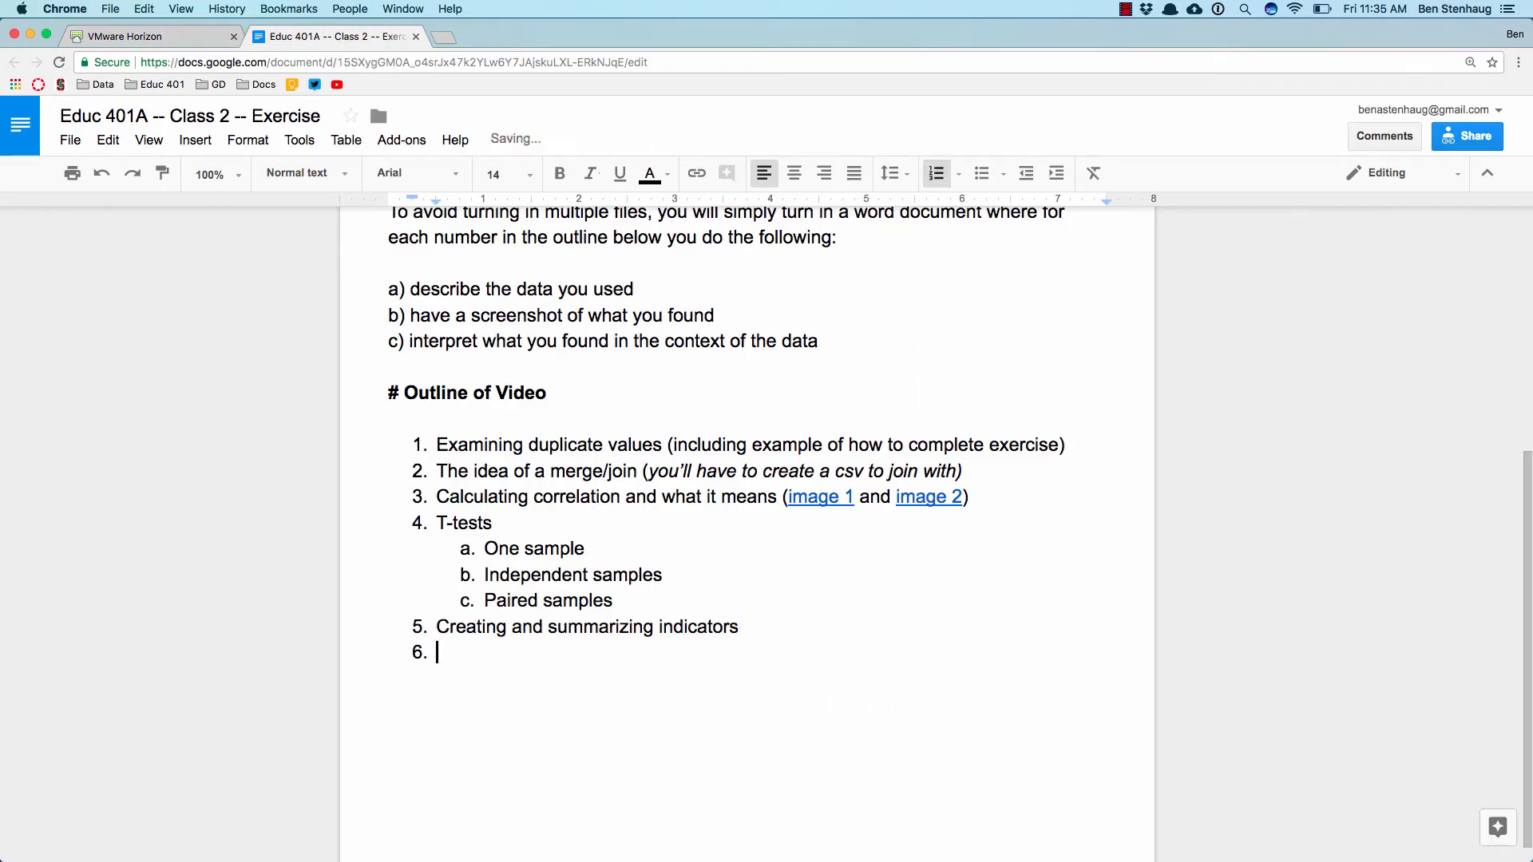
text(Create a)
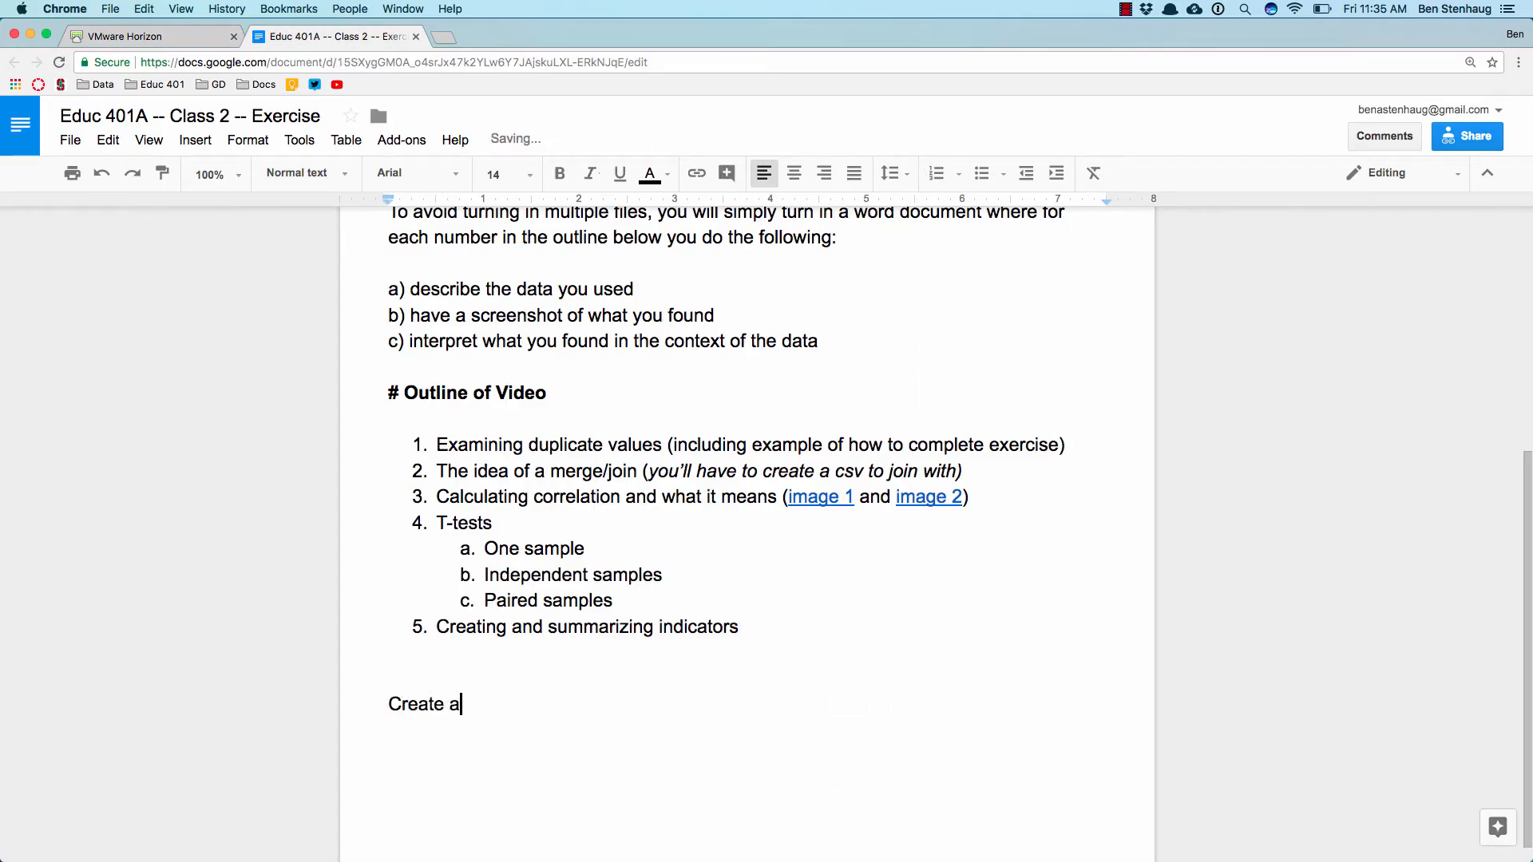
text( new com)
text(ument…)
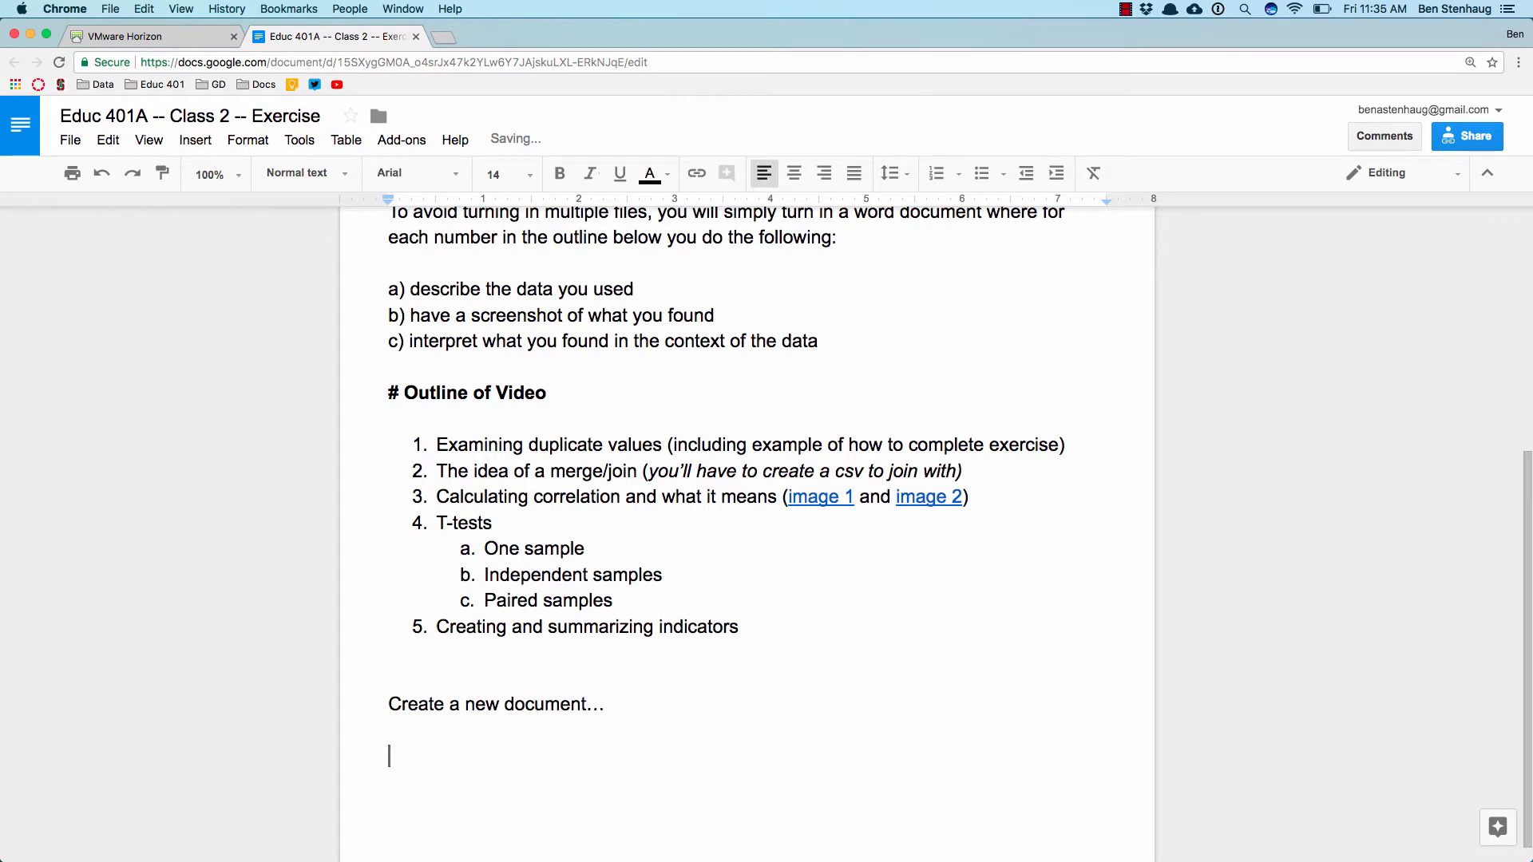
text(1) I u)
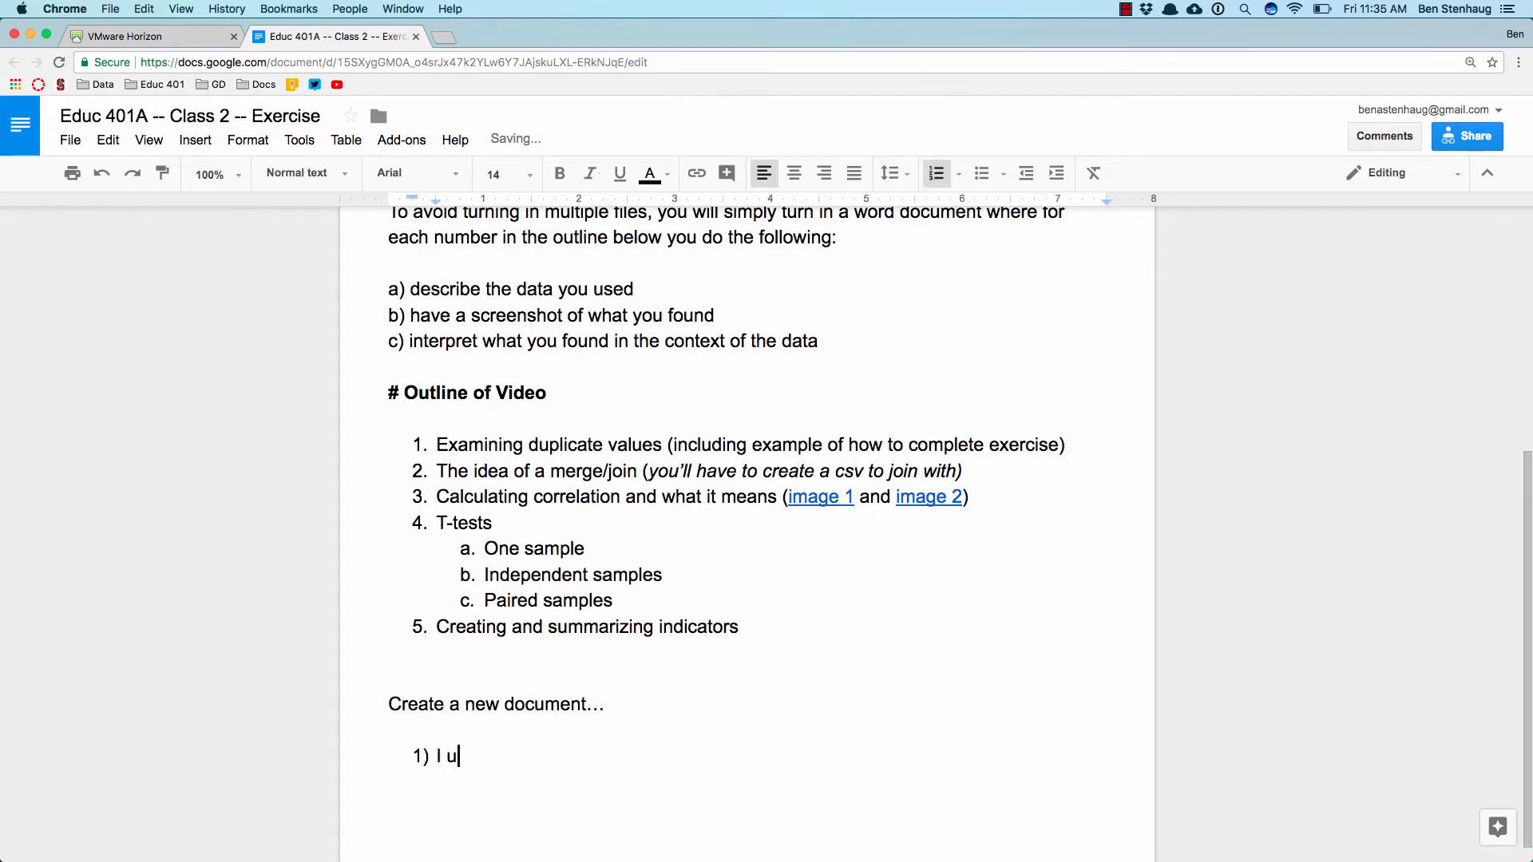
text(sed data on goatsa)
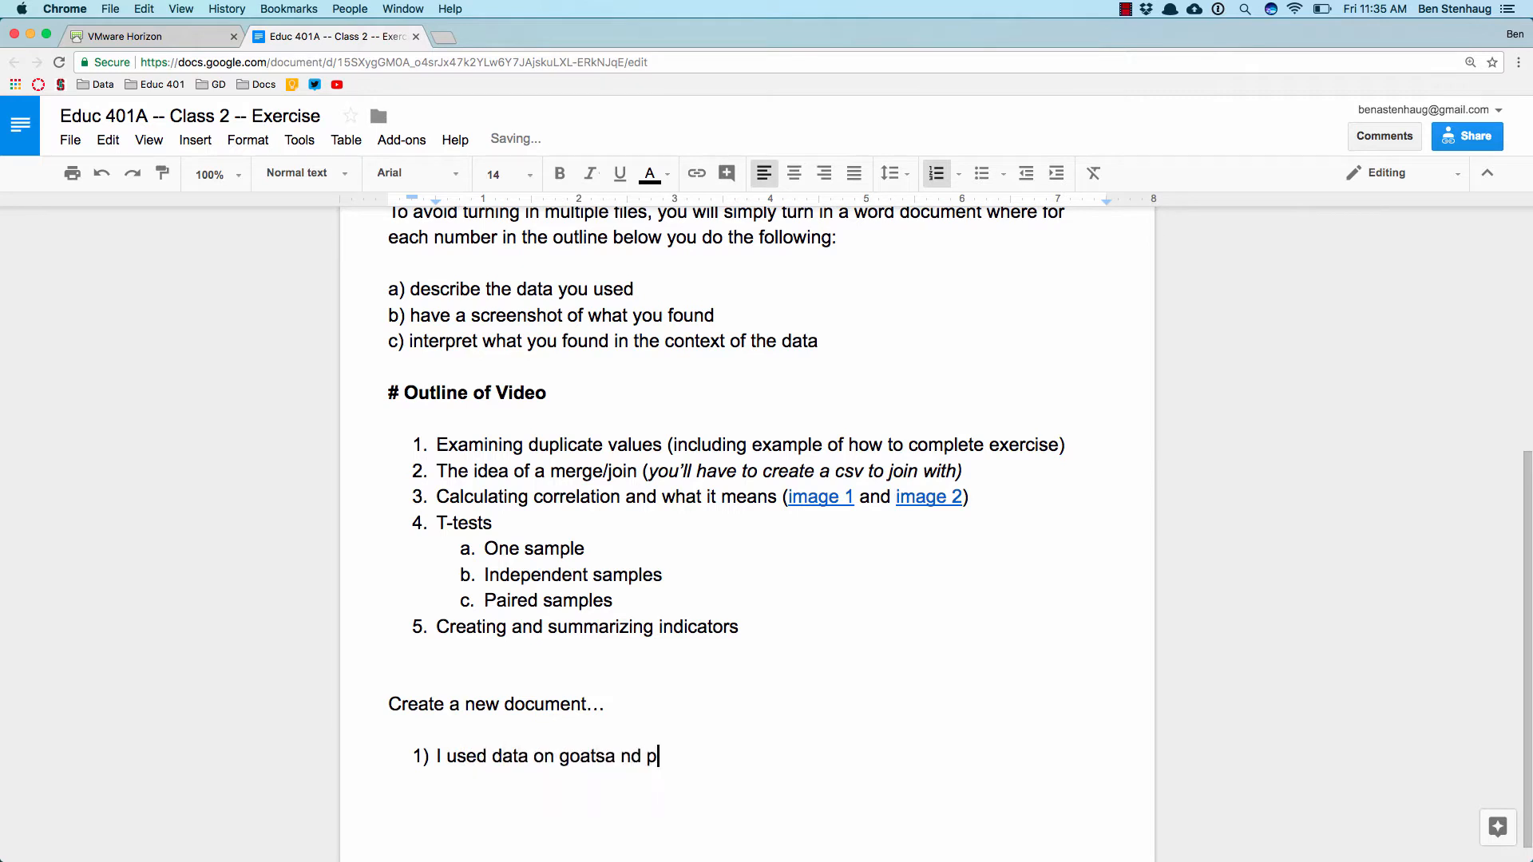
Step: Add a numbered item 1) reading "I used data on goats and pigs to look at duplicate values."
key(BackSpace)
text(and)
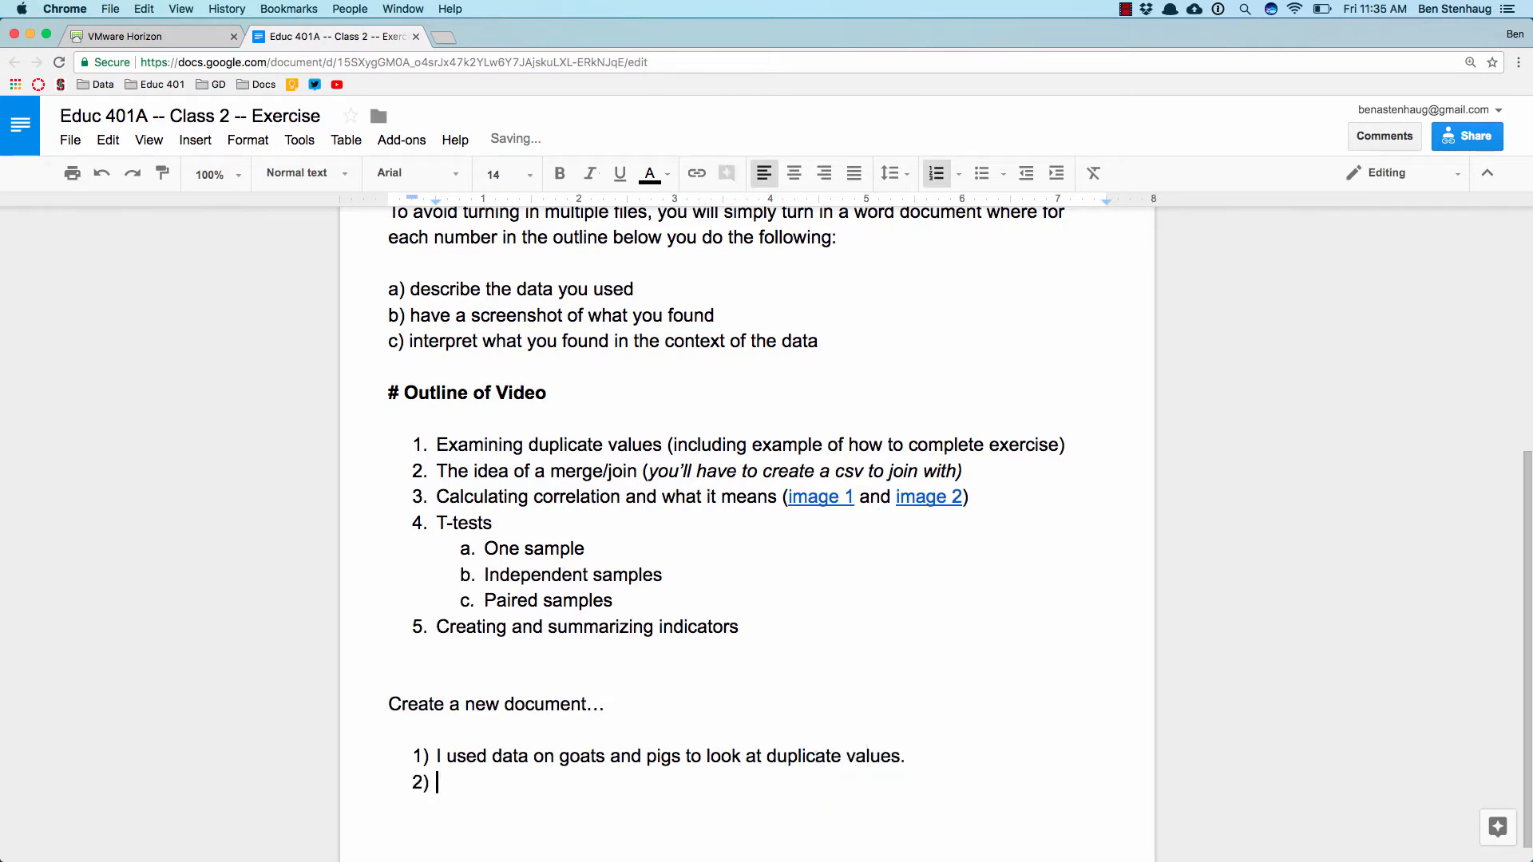
Step: Start a new page after the numbered answer with the line "Here are the results" and paste the Frequencies screenshot below it
key(Return)
key(ctrl+Return)
text(Here are the resul)
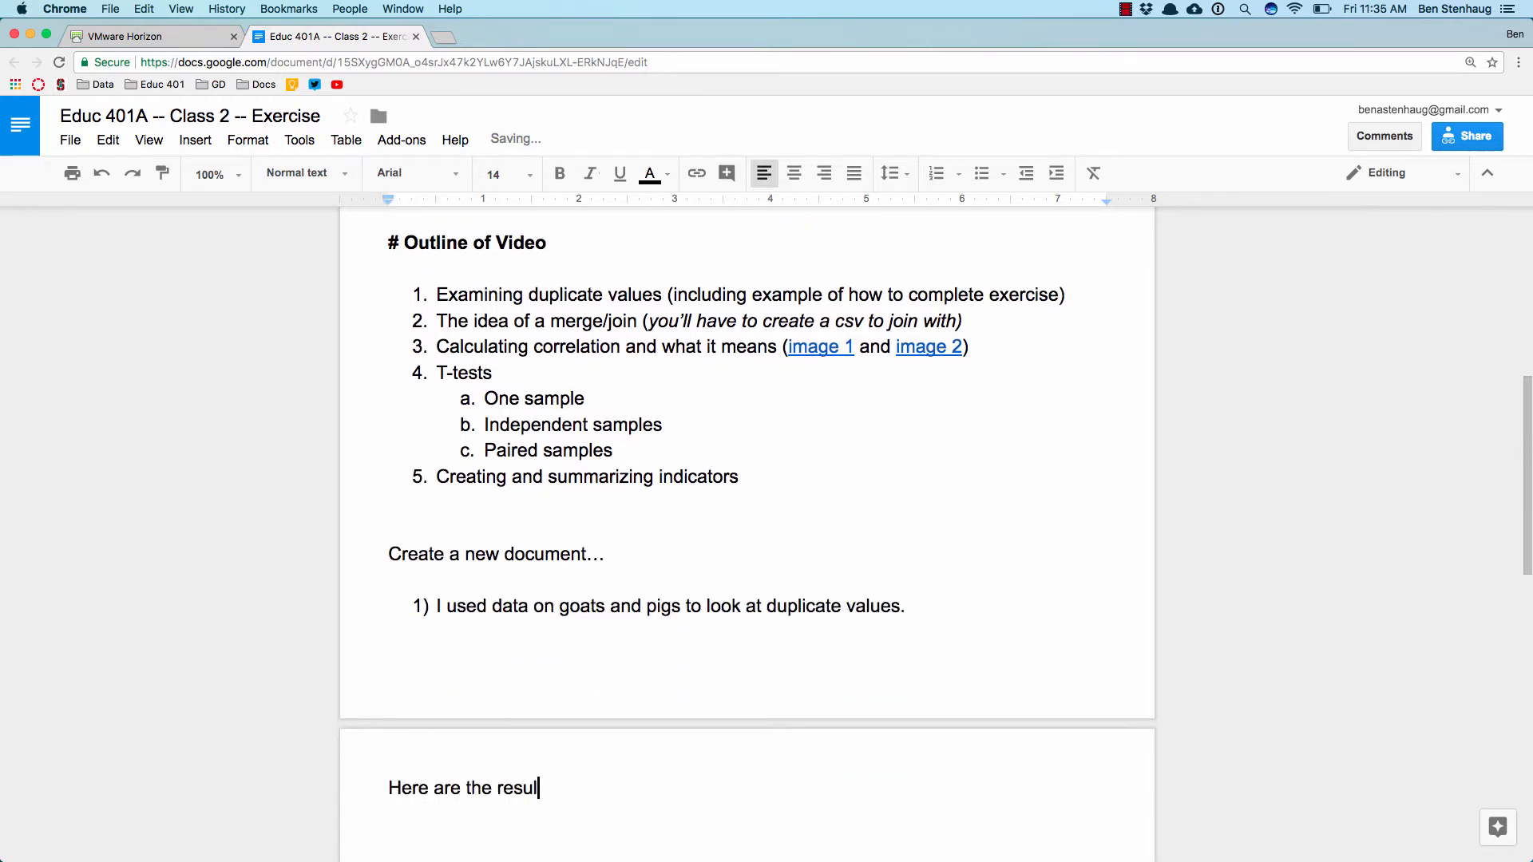
text(ts)
key(Return)
key(cmd+v)
scroll(587, 257, up, 2)
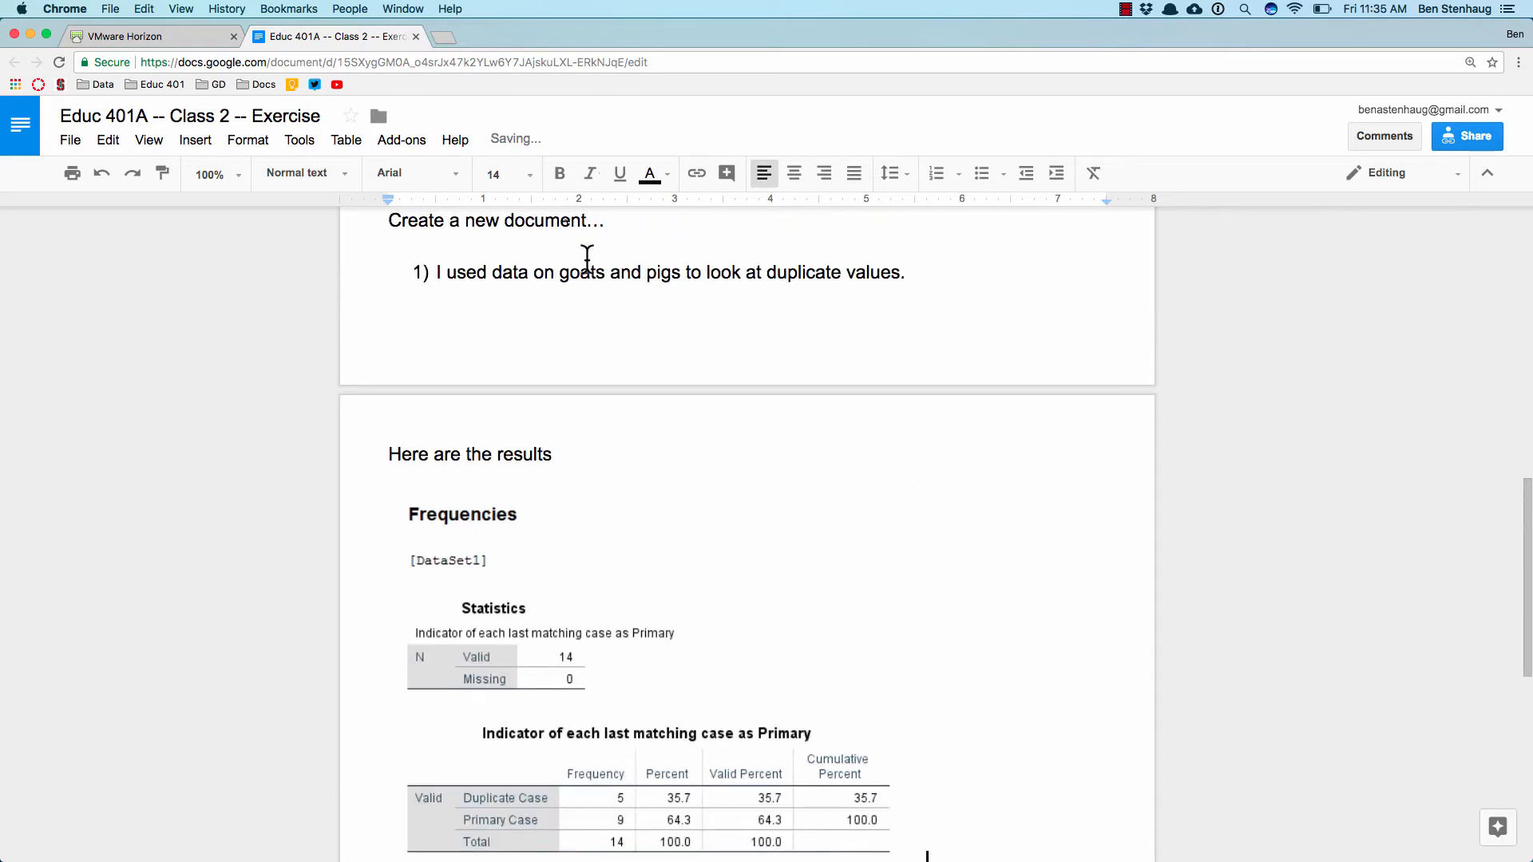
Step: Capture a screenshot of the "variable" column in the SPSS data editor and return to the exercise document
click(116, 37)
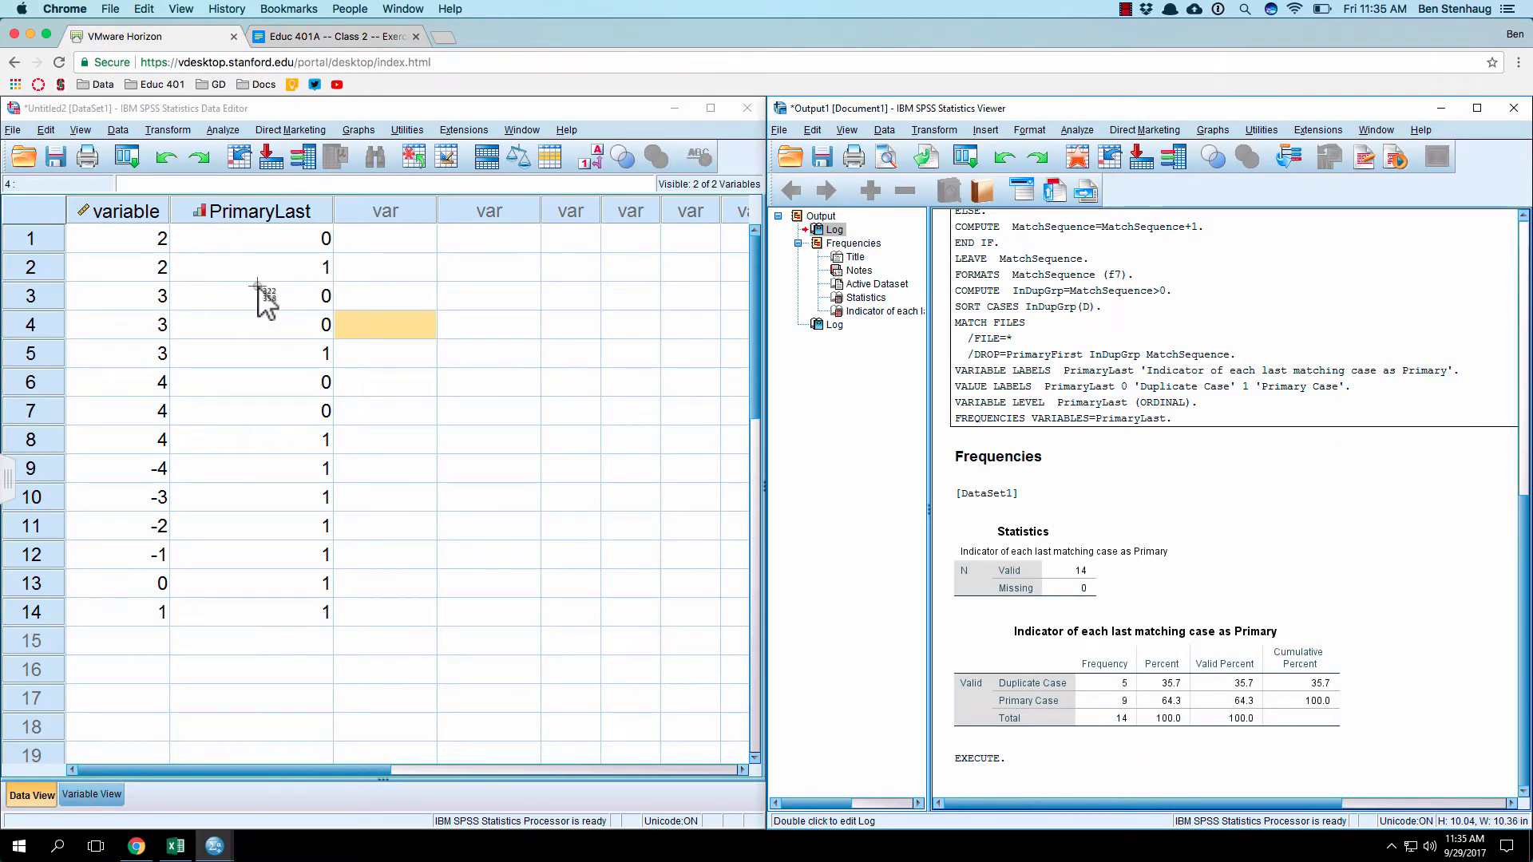
drag(50, 190, 195, 640)
click(321, 38)
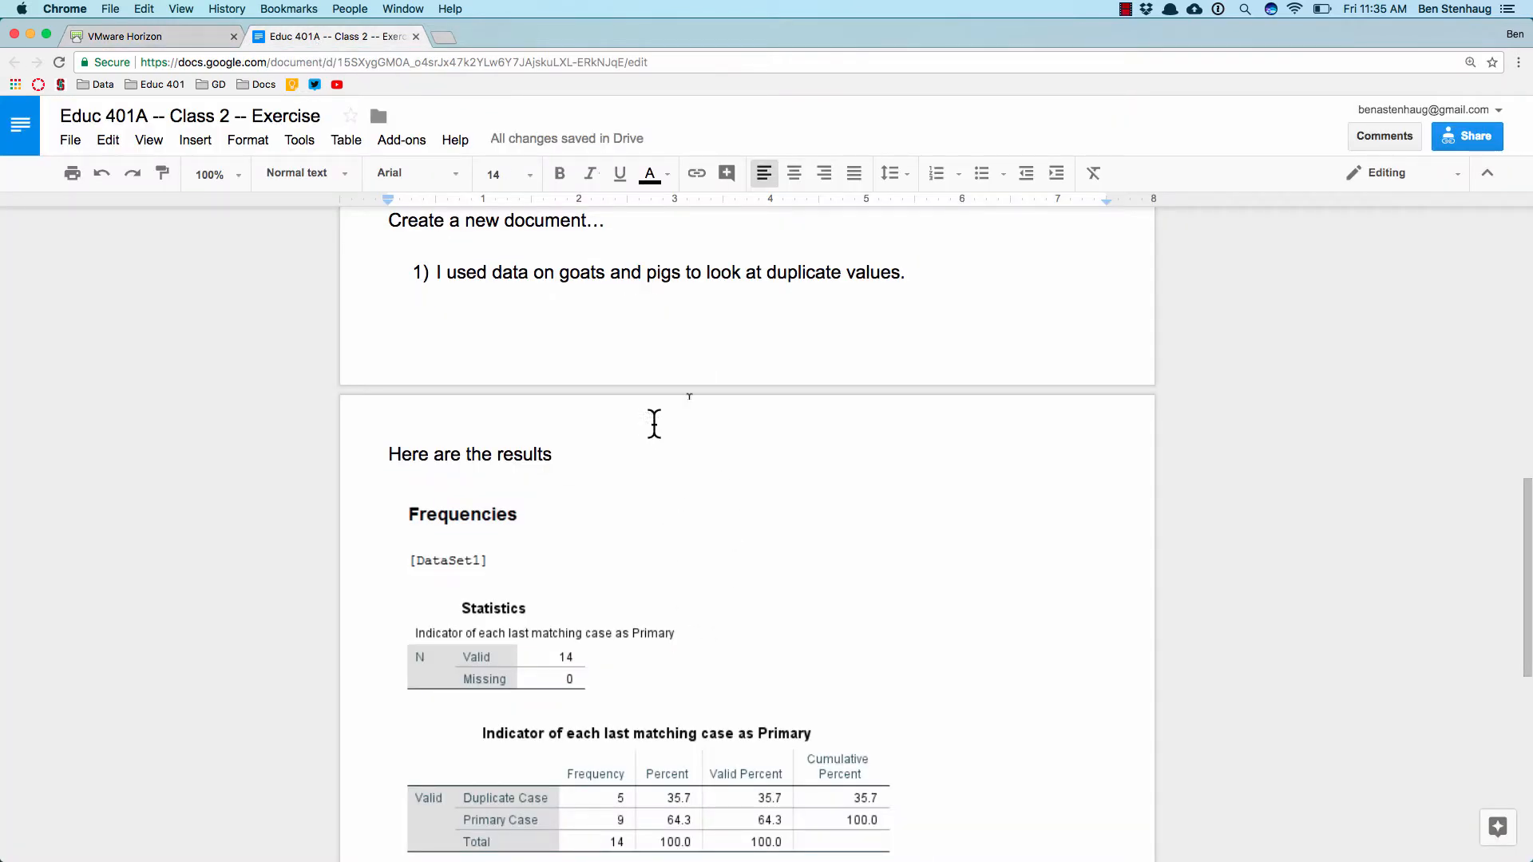
Step: Add the line "Here is the data" under the goats and pigs answer and paste the data column screenshot below it
click(955, 274)
key(Return)
key(Return)
text(Here )
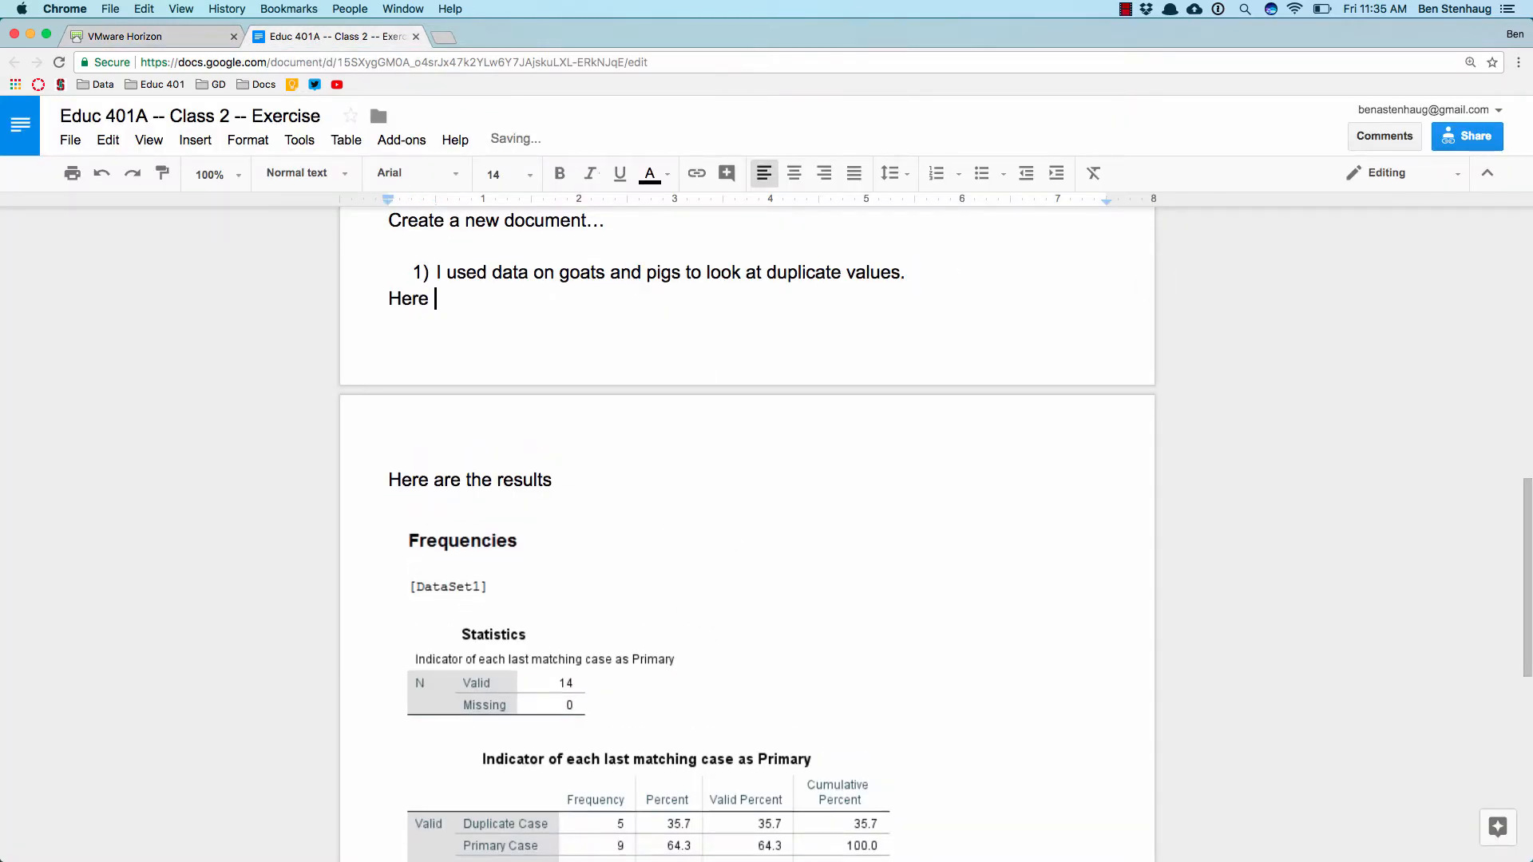
text(is the data)
key(Return)
text(variable 2 2 3 3 3 4 4 4 -4 -3 -2 -1 0 1)
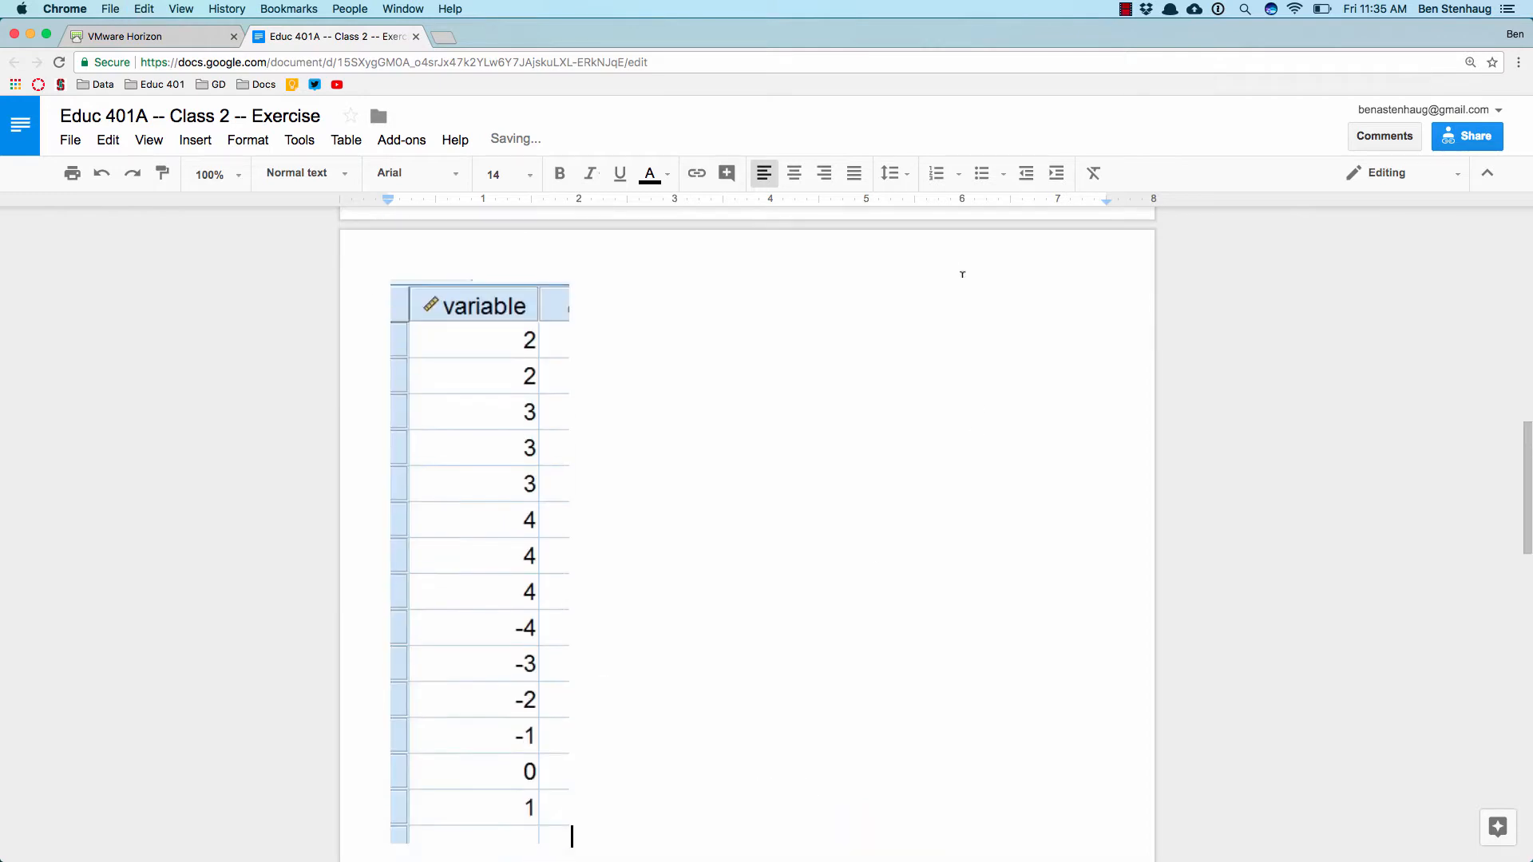
scroll(808, 531, down, 10)
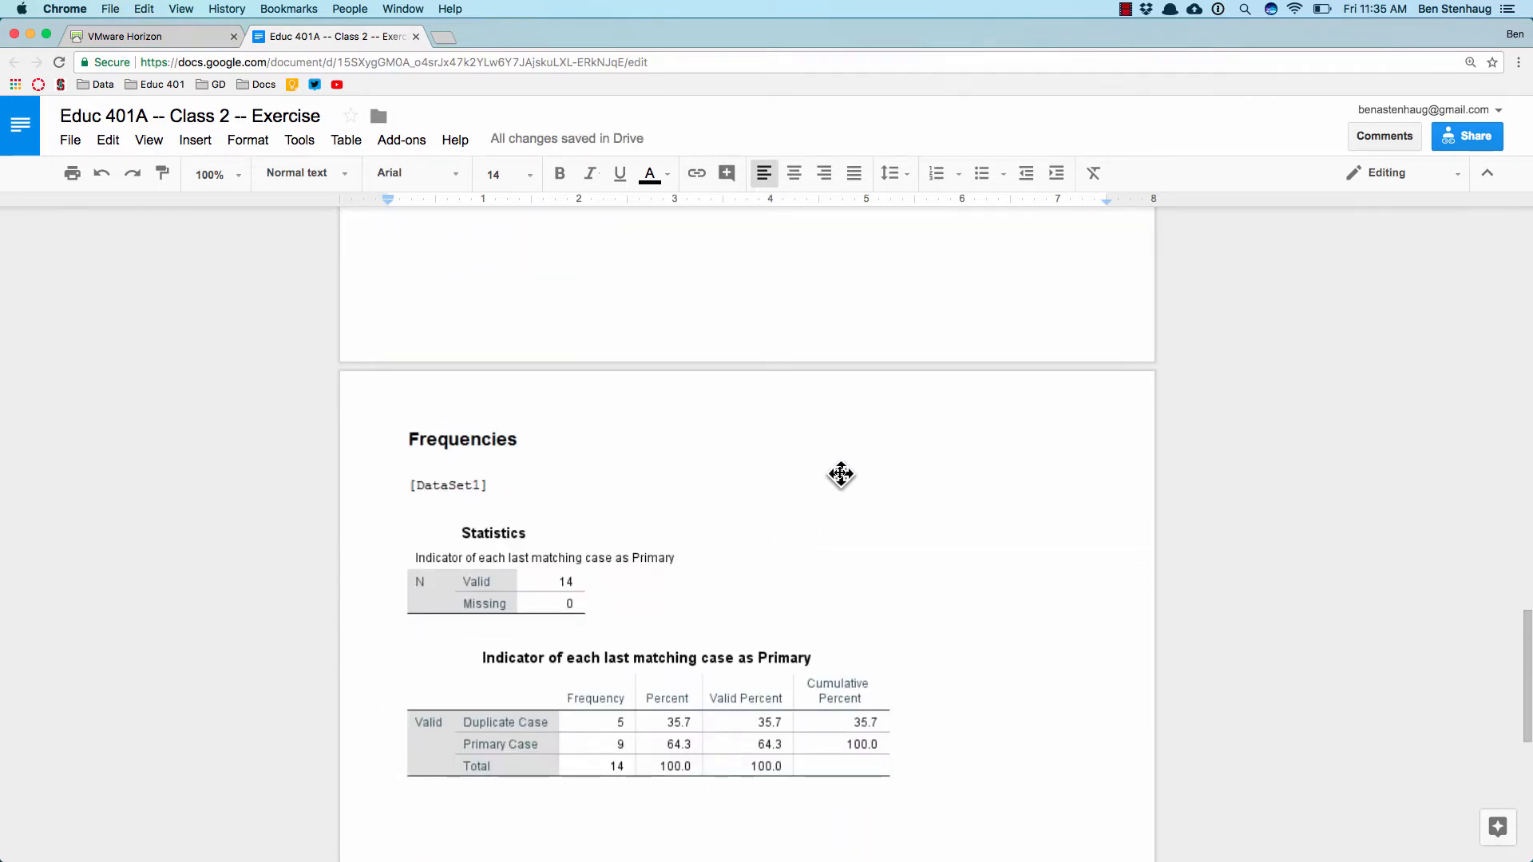
Step: Switch to the SPSS desktop, search Windows for "snipp" to locate the Snipping Tool, and dismiss the search
click(144, 37)
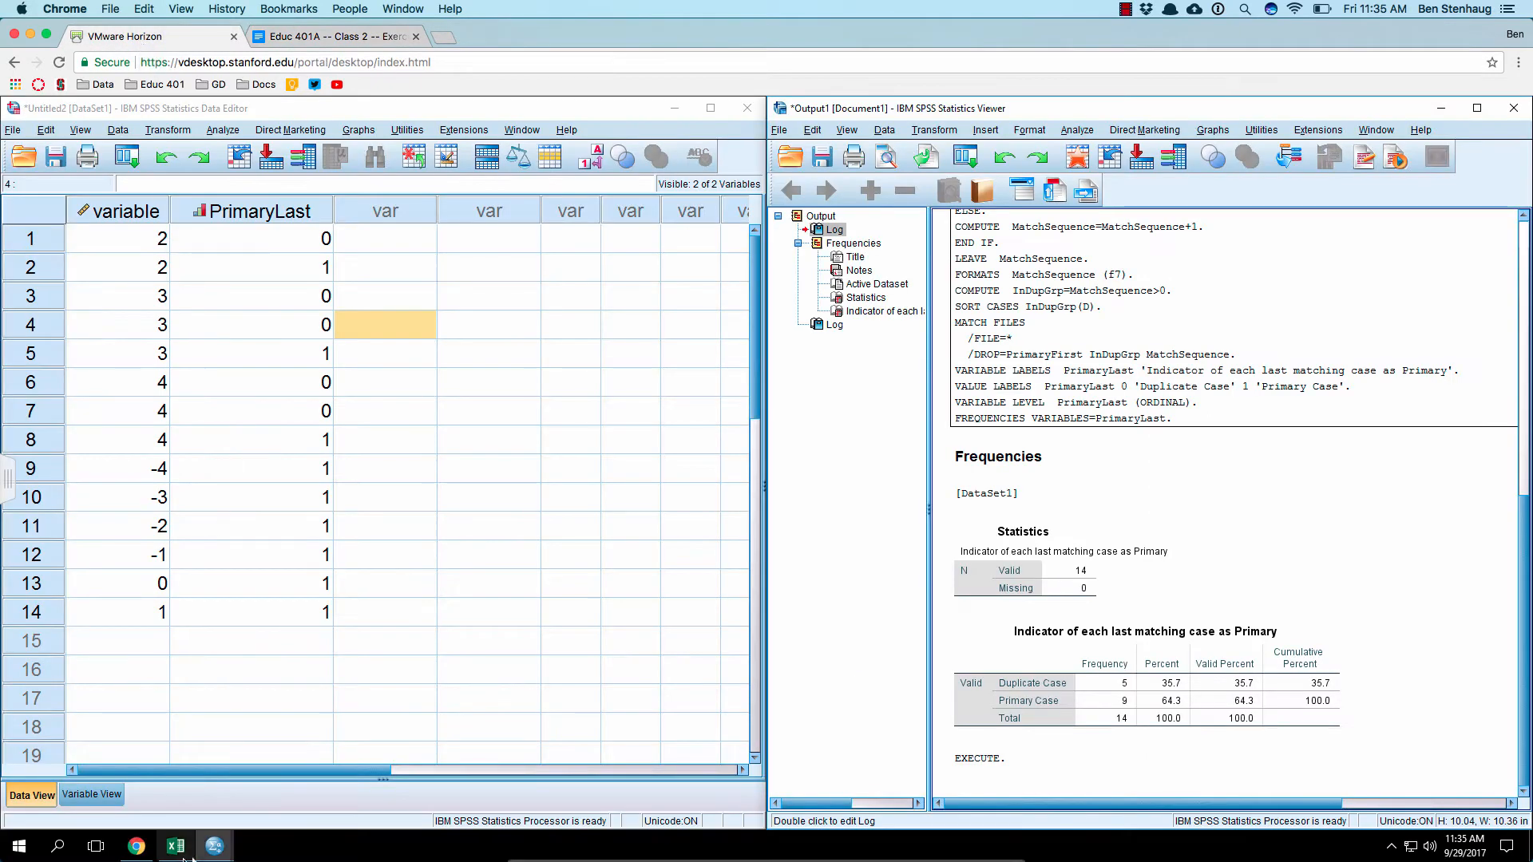
click(57, 846)
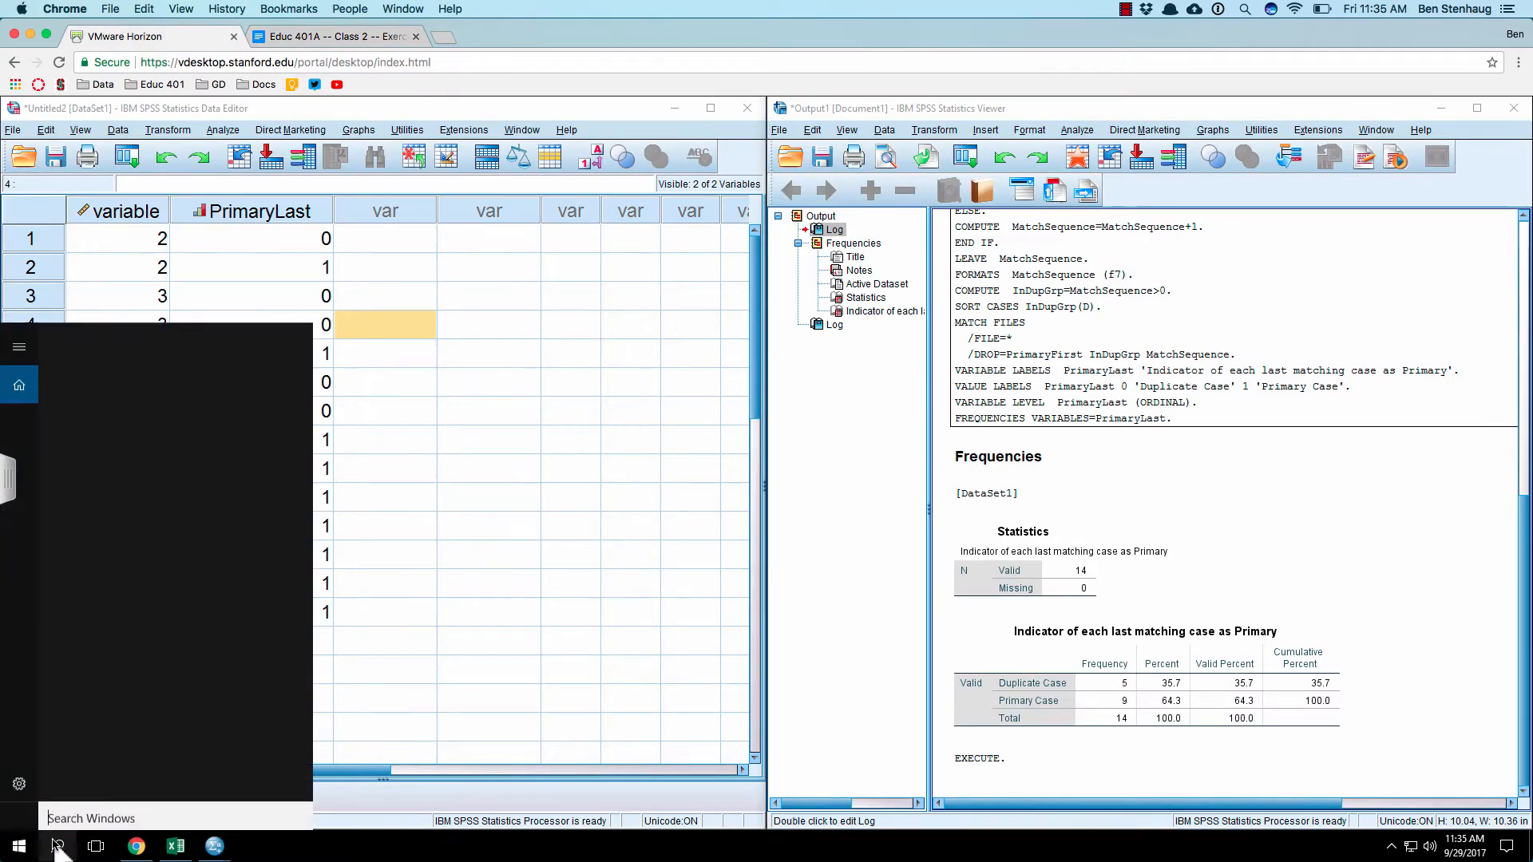
text(sni)
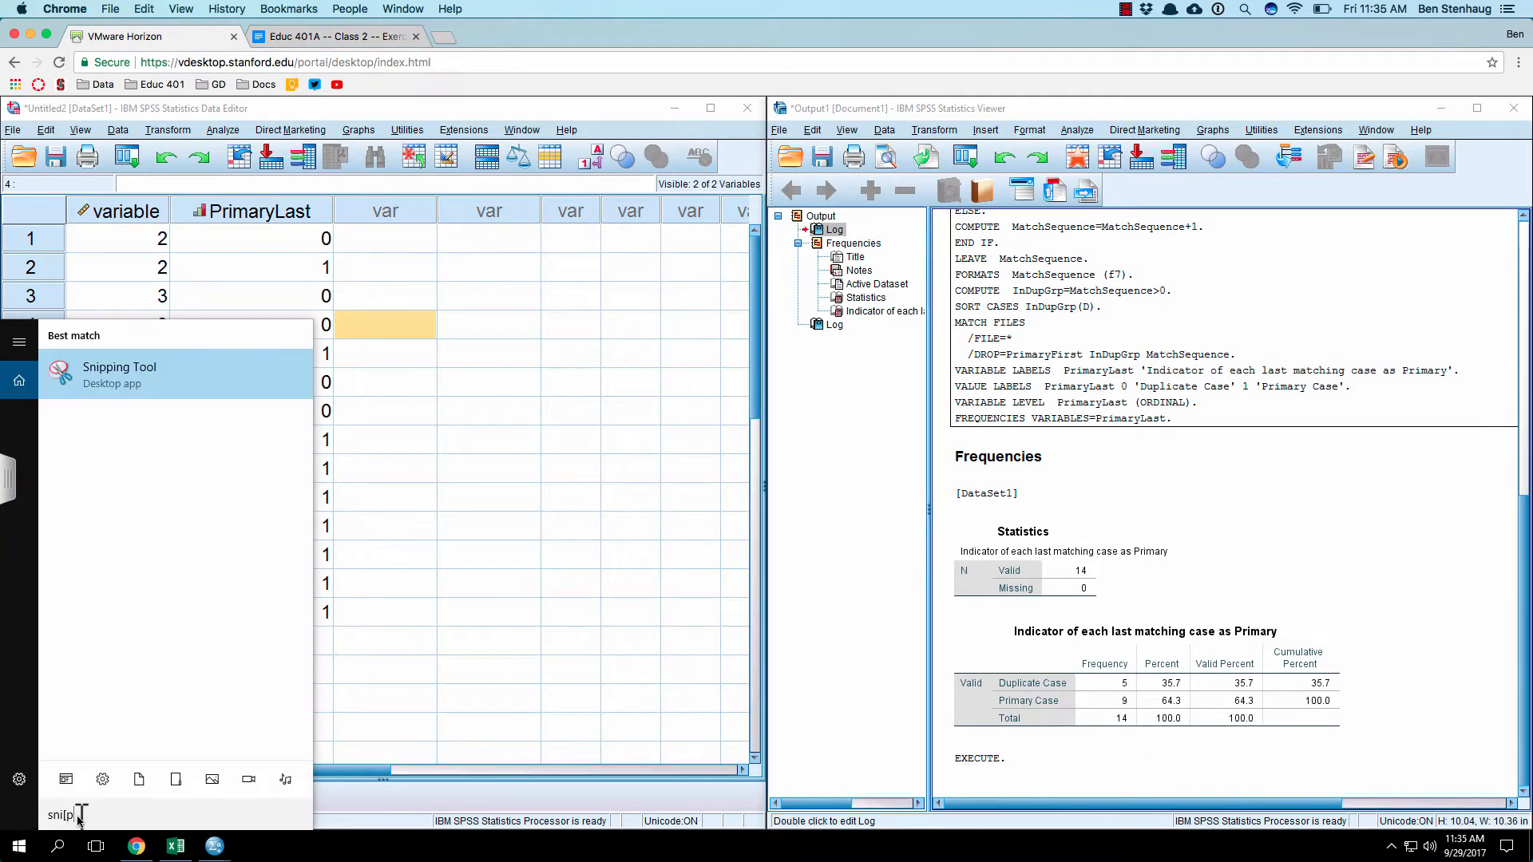
text(pp)
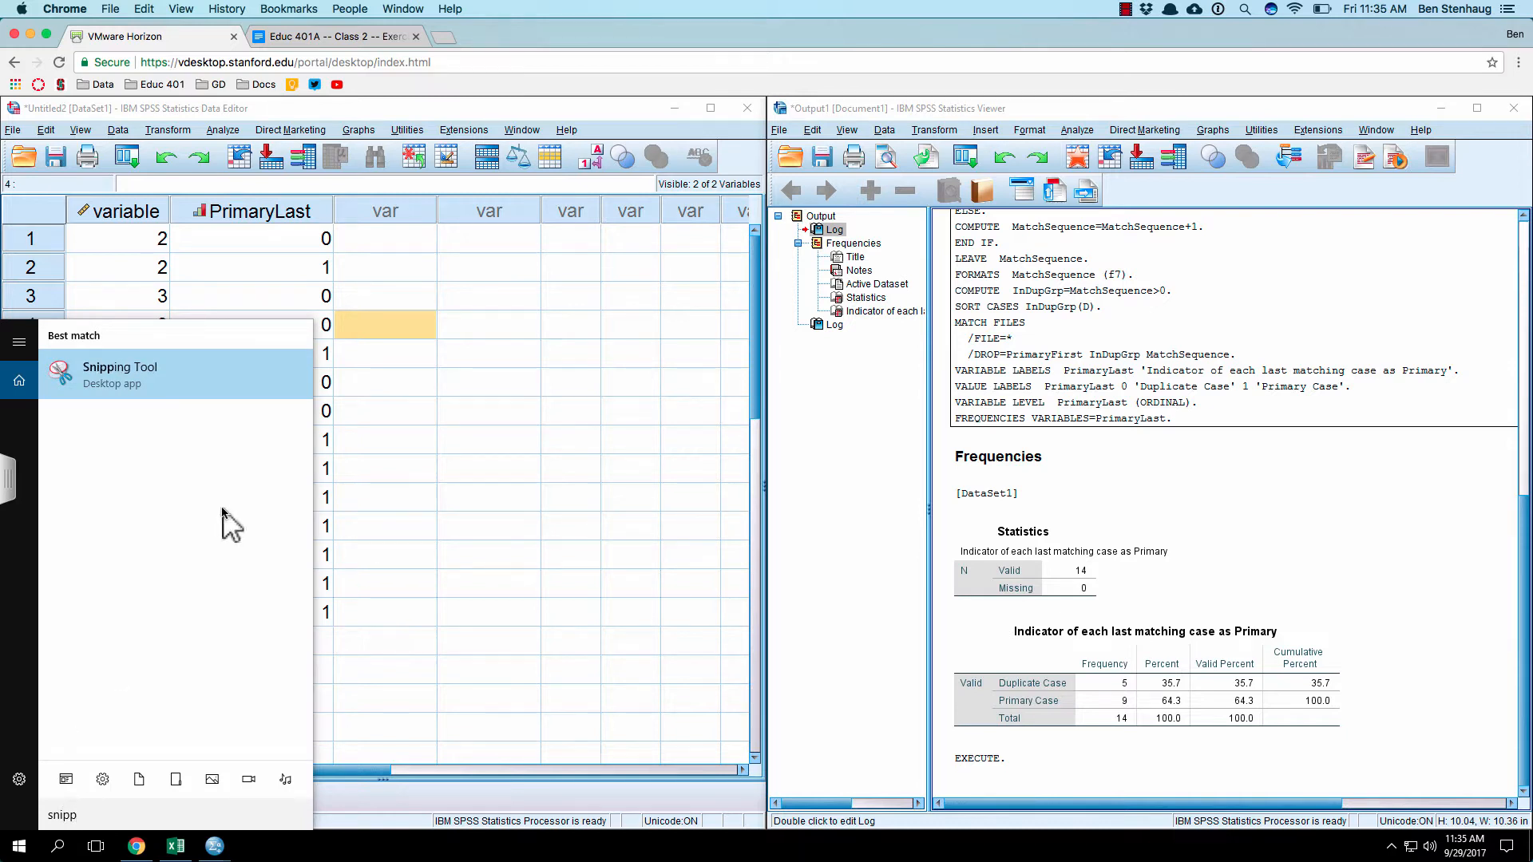
click(563, 415)
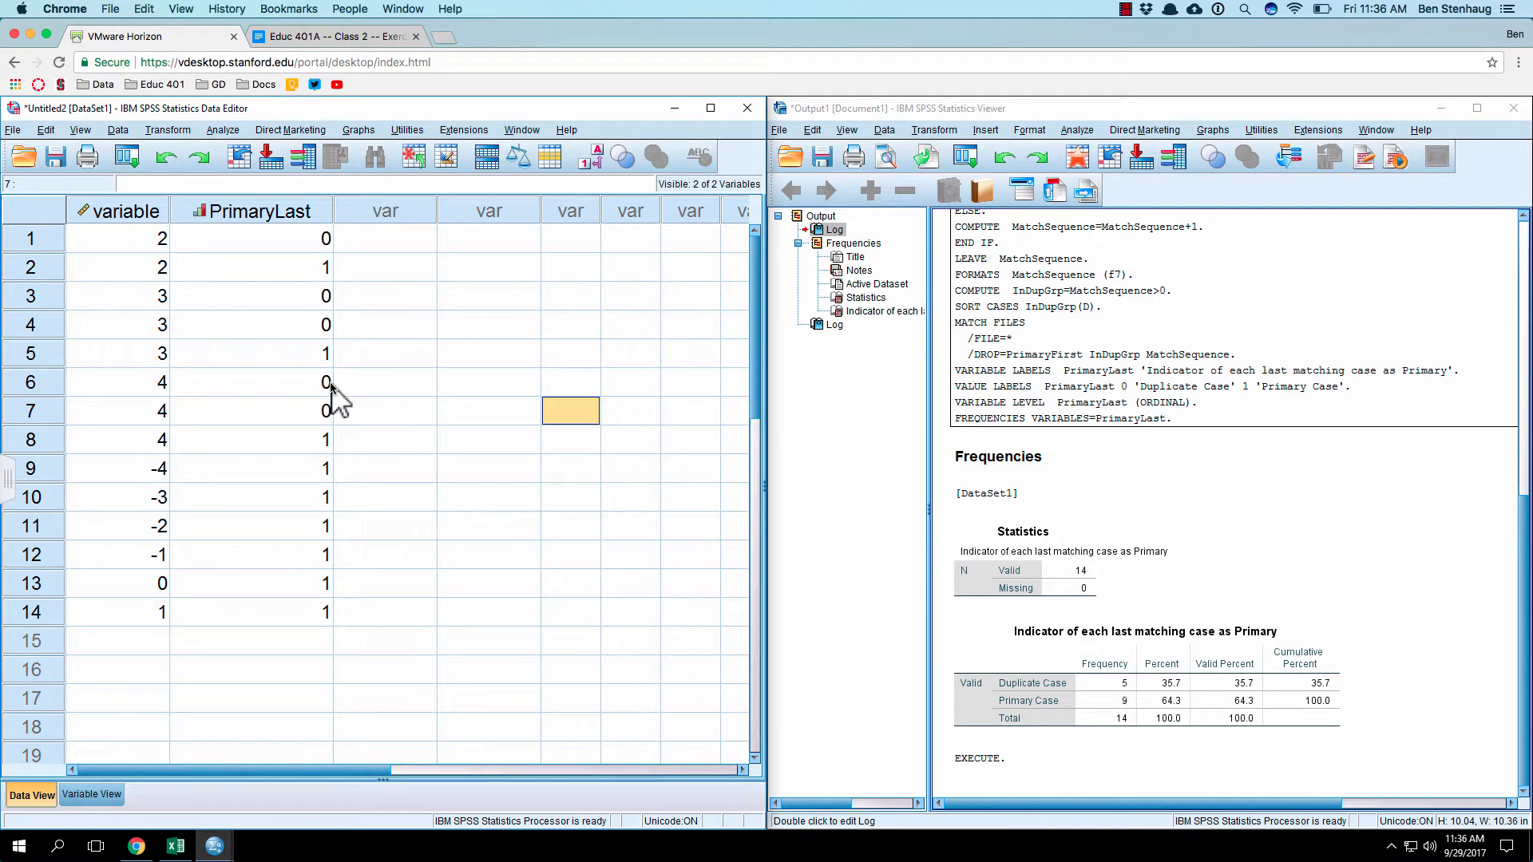
Step: Select the "Indicator of each last matching case as Primary" table in the SPSS output and show its copy options
click(345, 37)
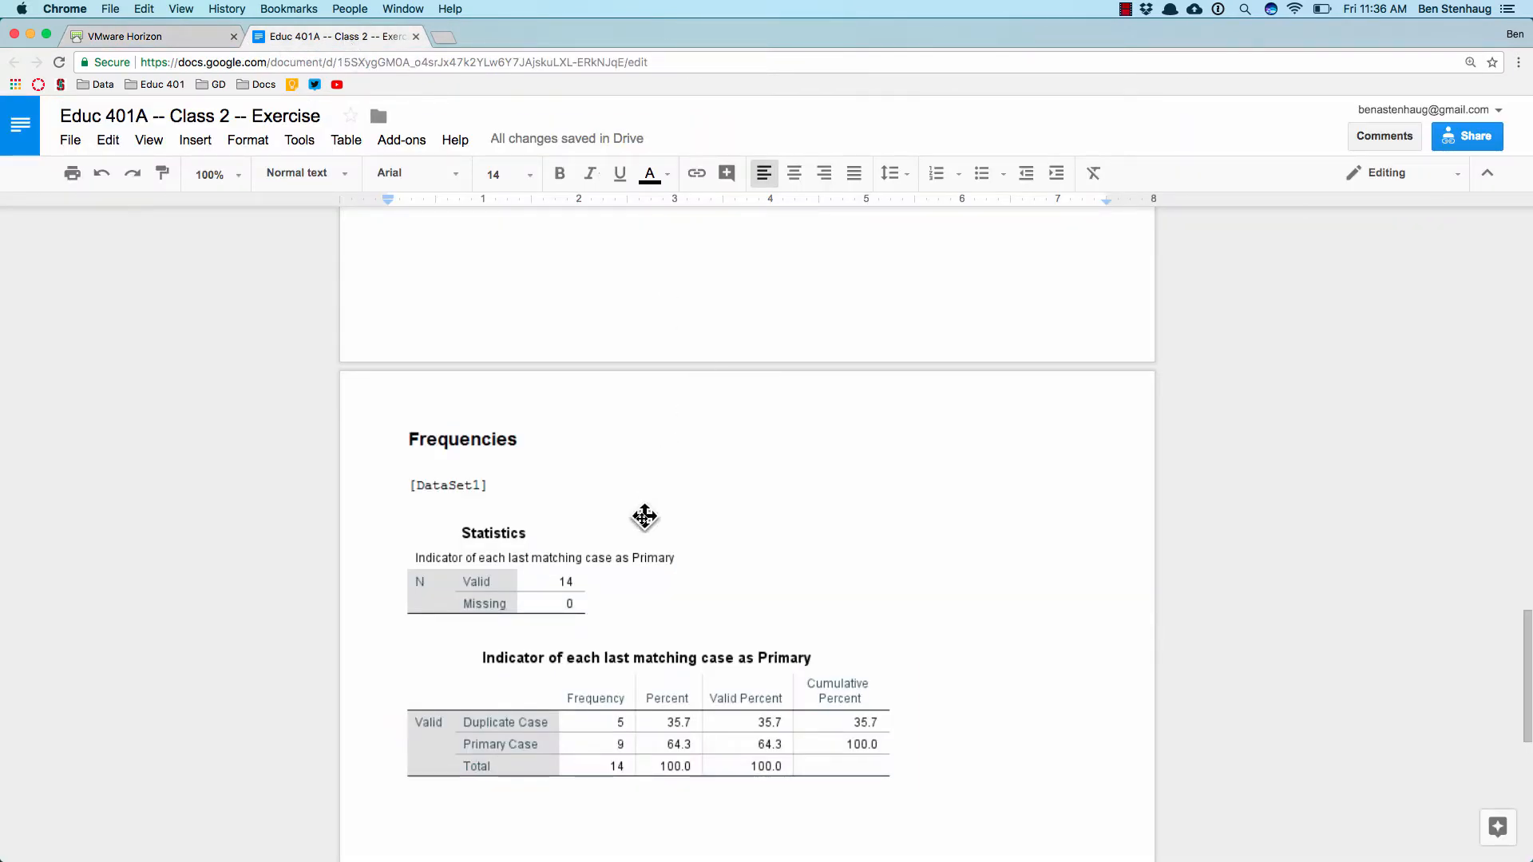
click(648, 528)
click(193, 45)
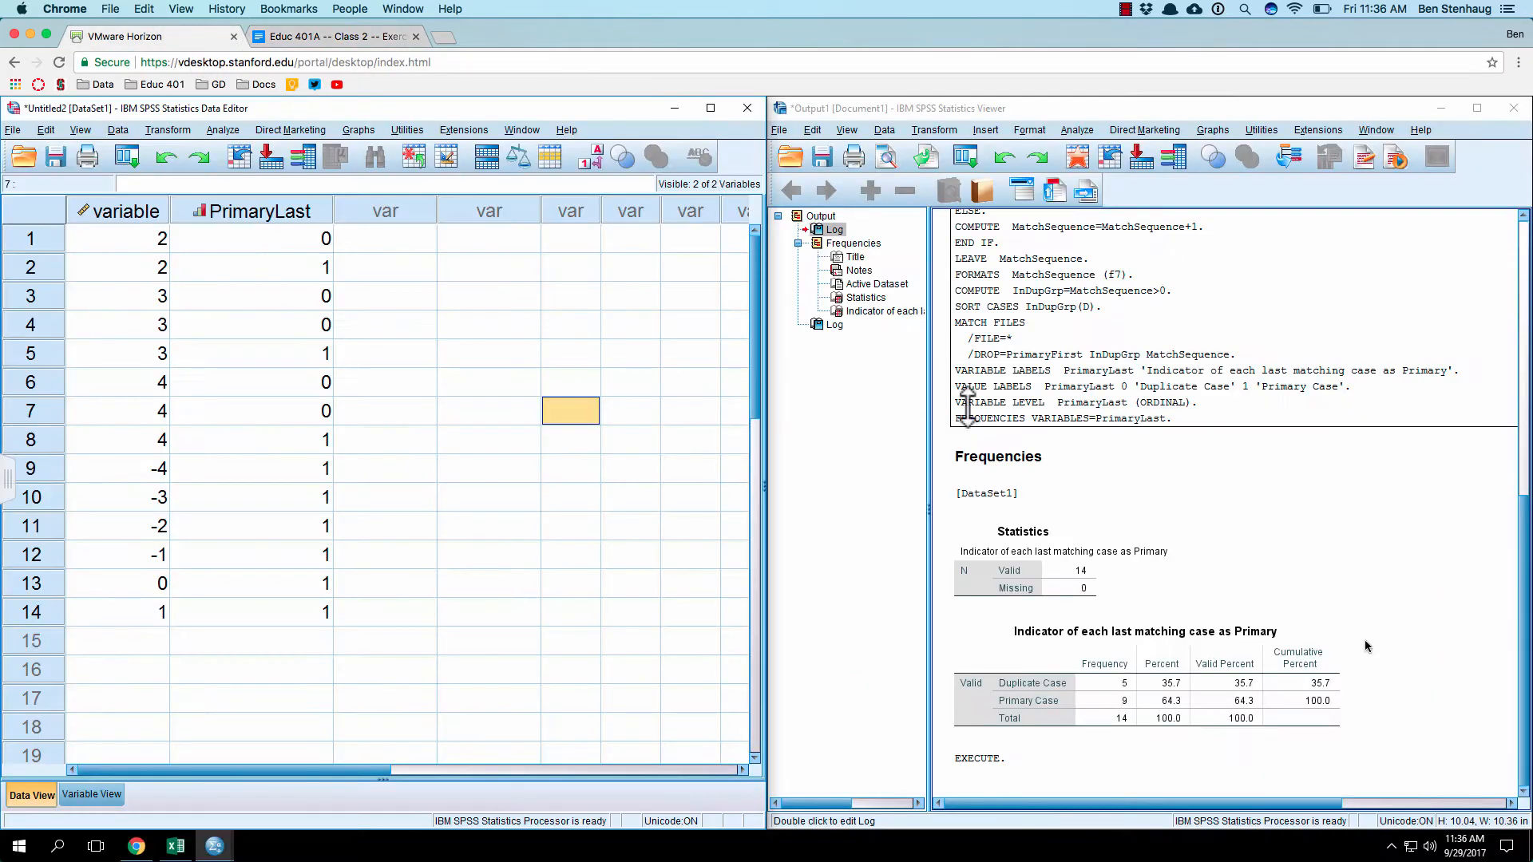
click(1033, 687)
right_click(1030, 693)
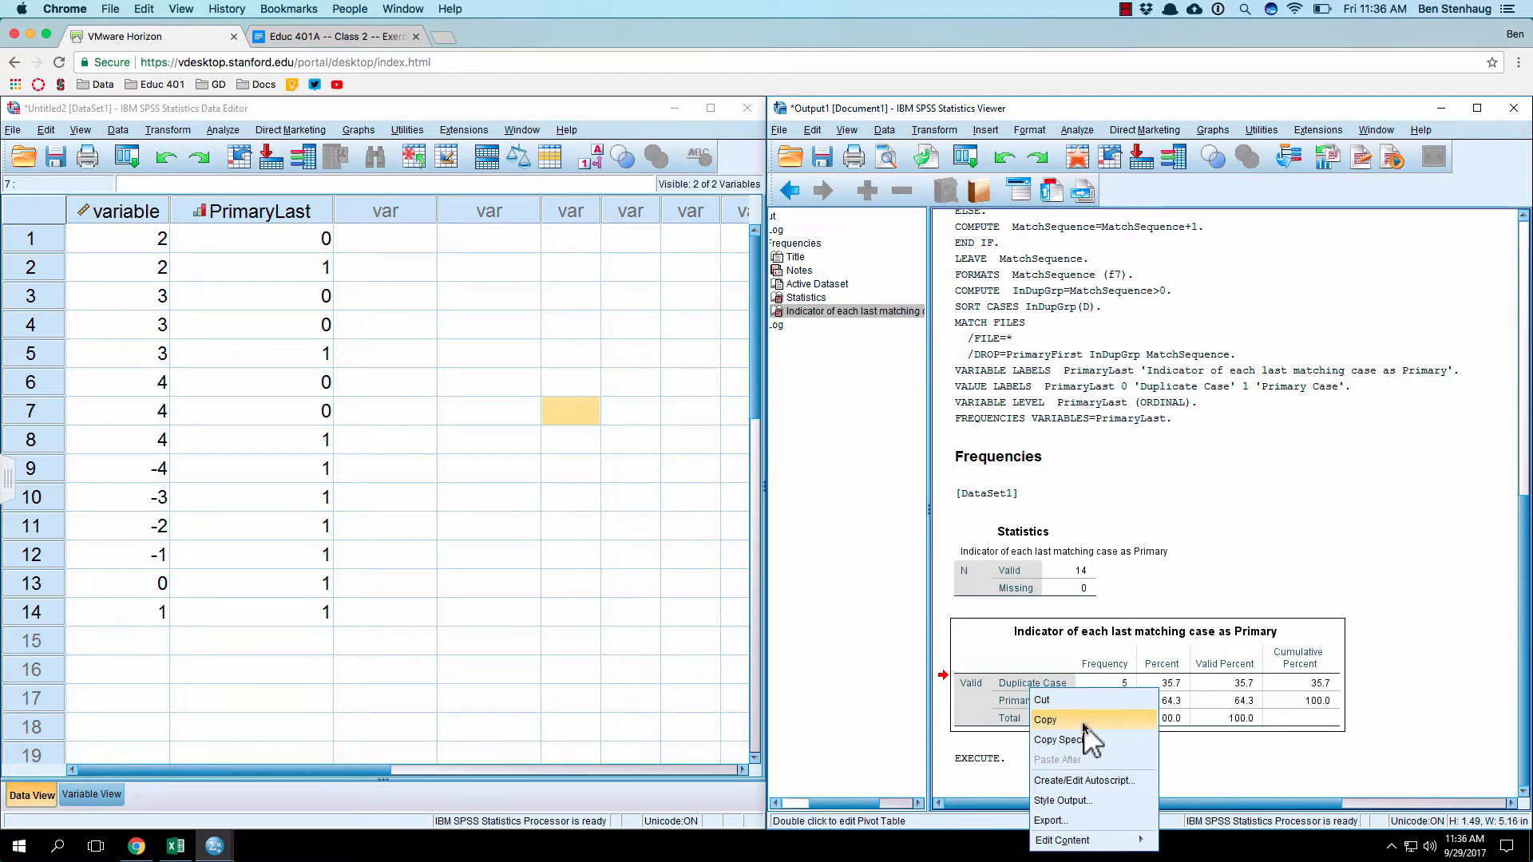
Step: Delete the sample answer and both pasted screenshots below outline item 5 in the exercise document
click(280, 36)
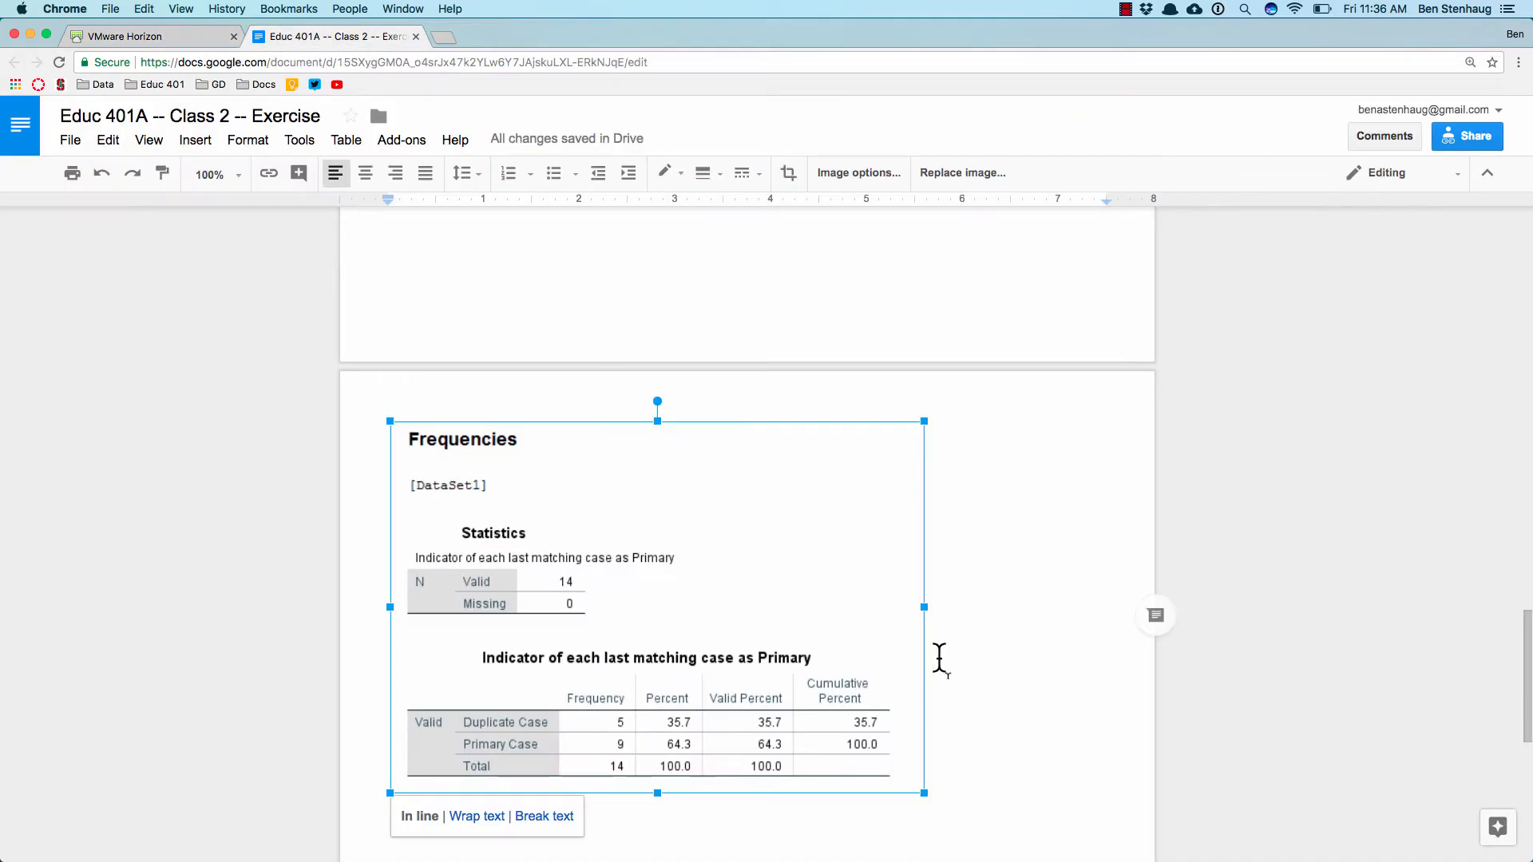
double_click(941, 661)
drag(991, 735, 434, 523)
key(BackSpace)
key(BackSpace)
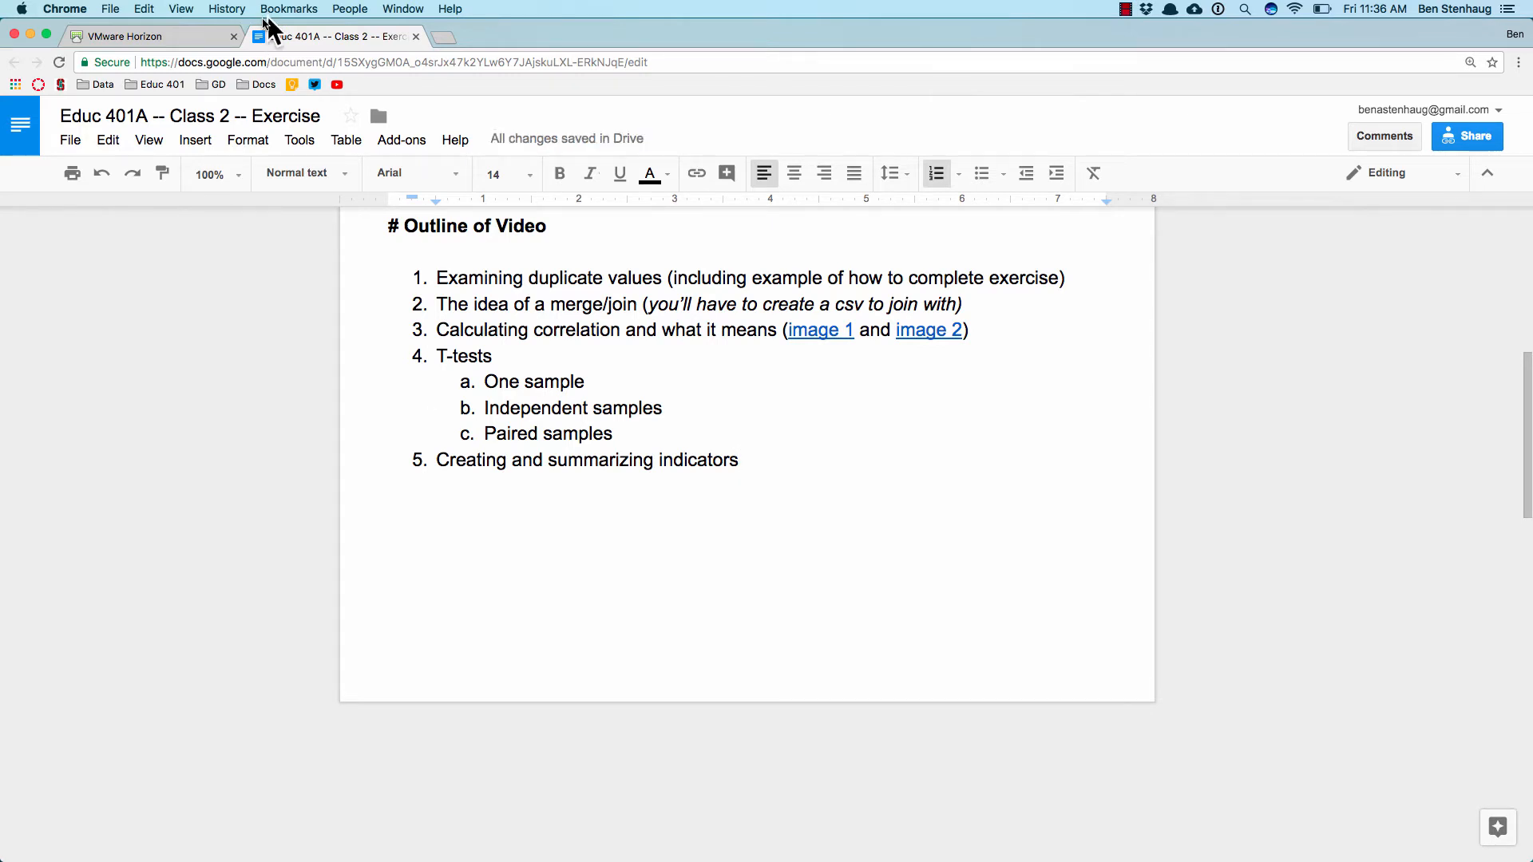
click(205, 38)
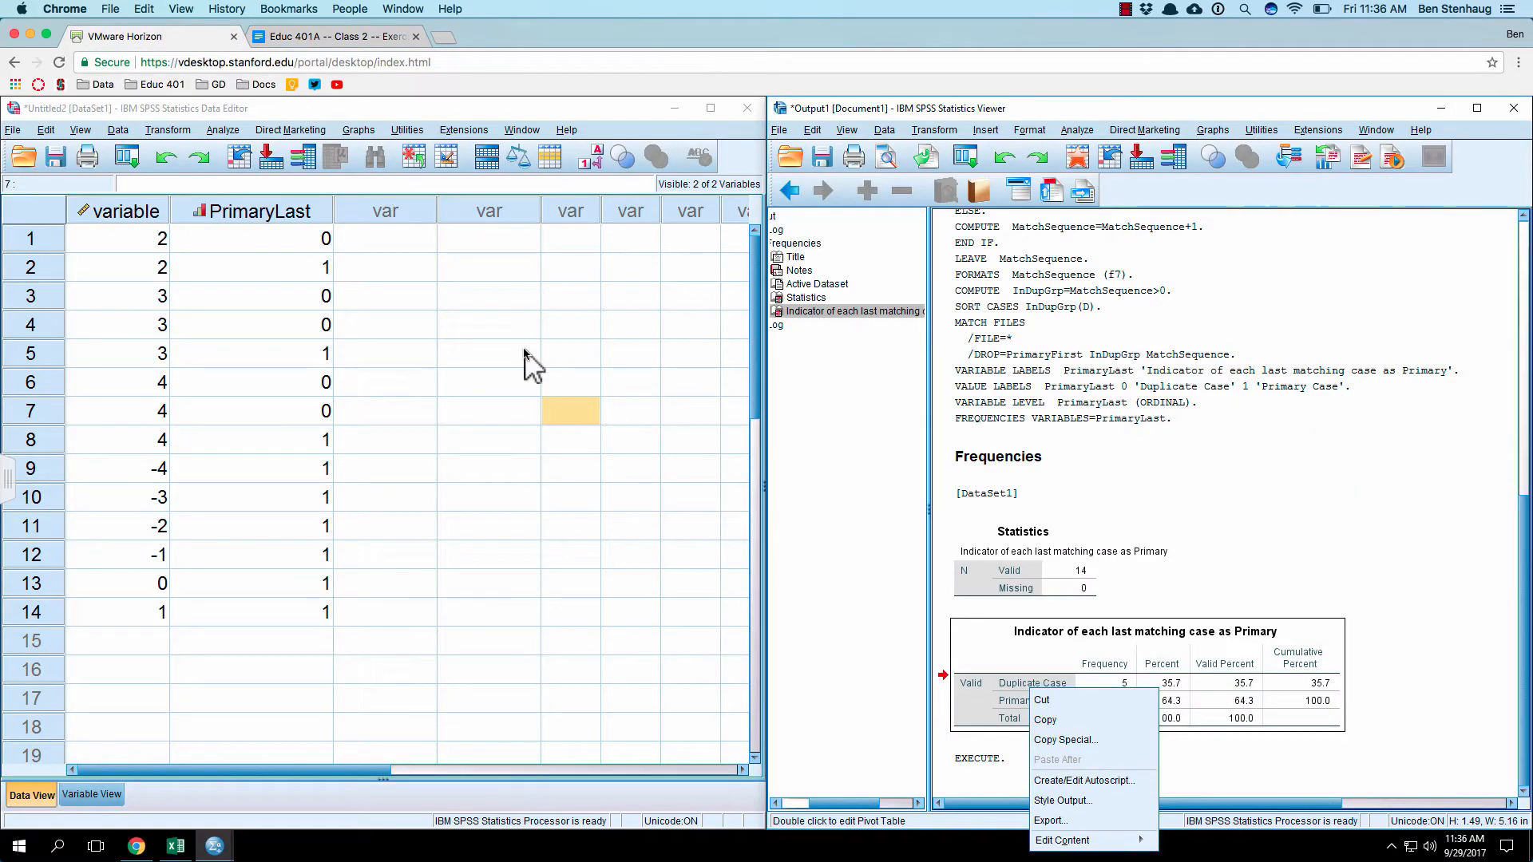
click(322, 41)
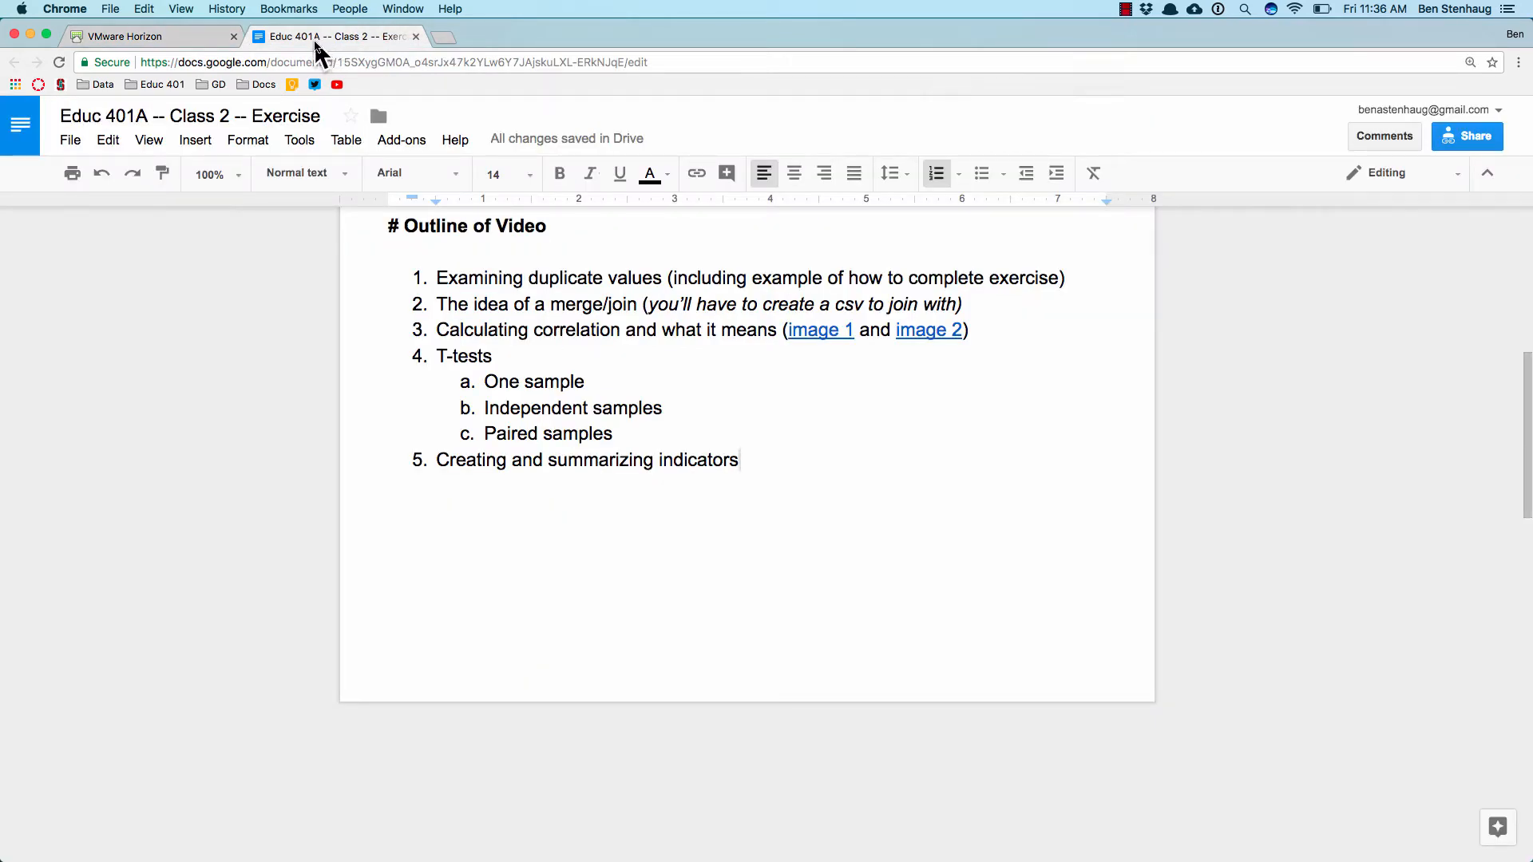
click(204, 38)
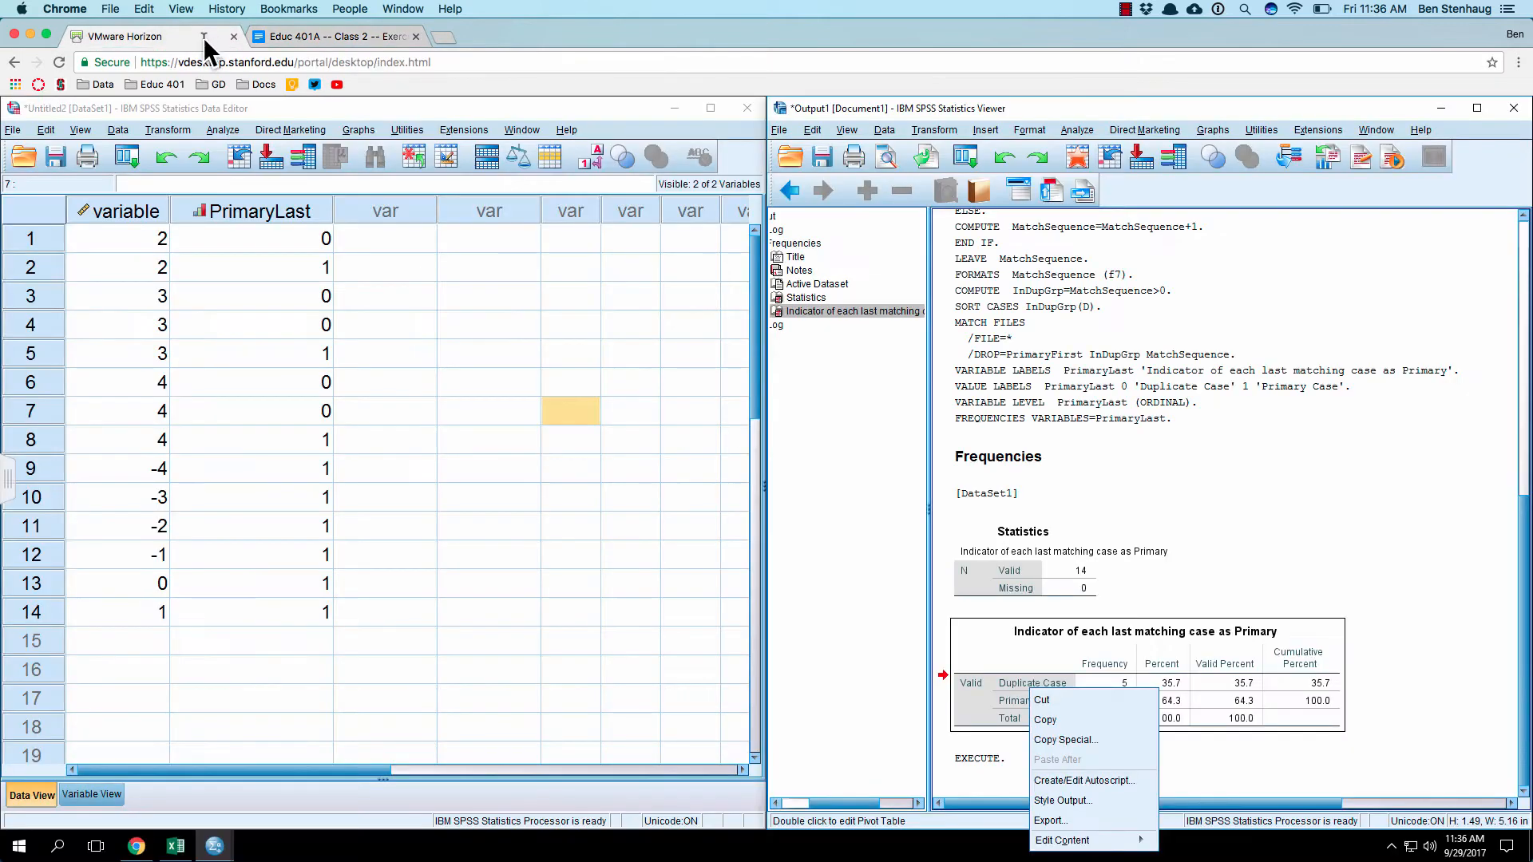
Step: Import the CSV file 2_merge_1.csv into a new dataset, keeping the default read settings with variable names in the first line
click(312, 323)
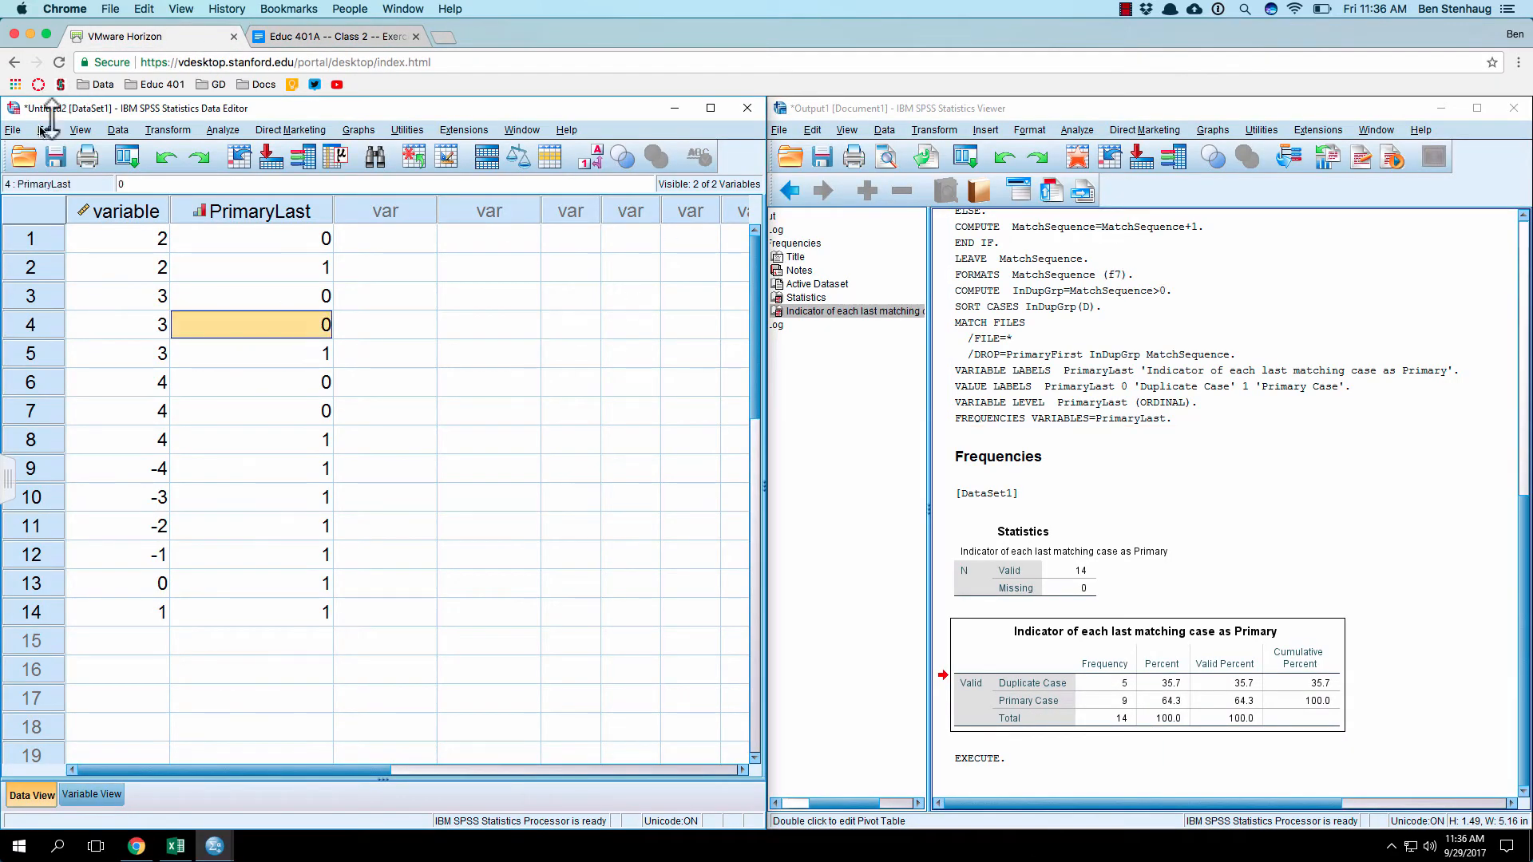
click(13, 130)
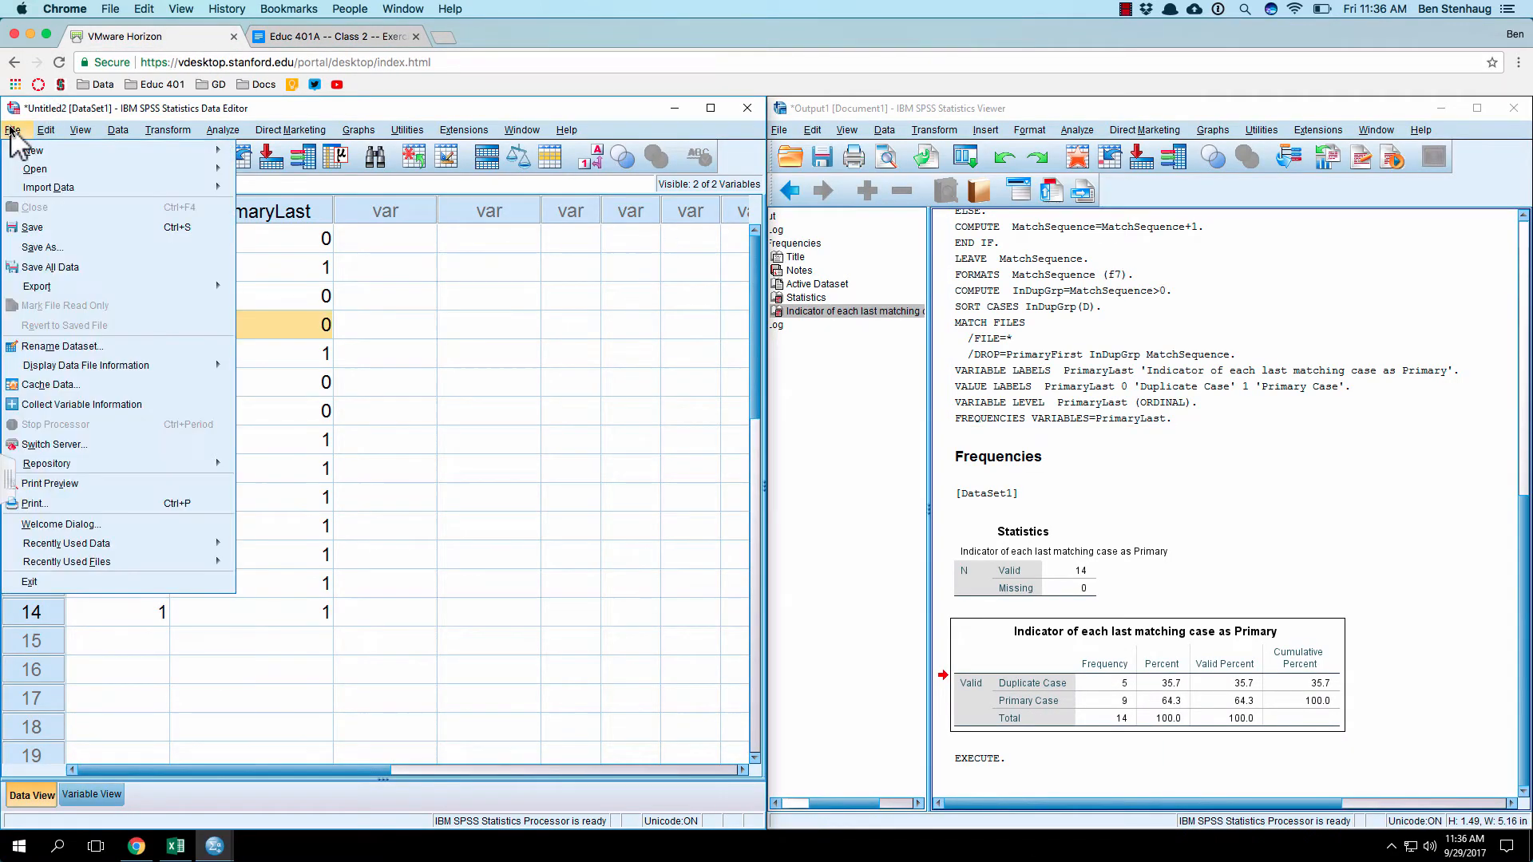
mouse_move(198, 188)
click(272, 230)
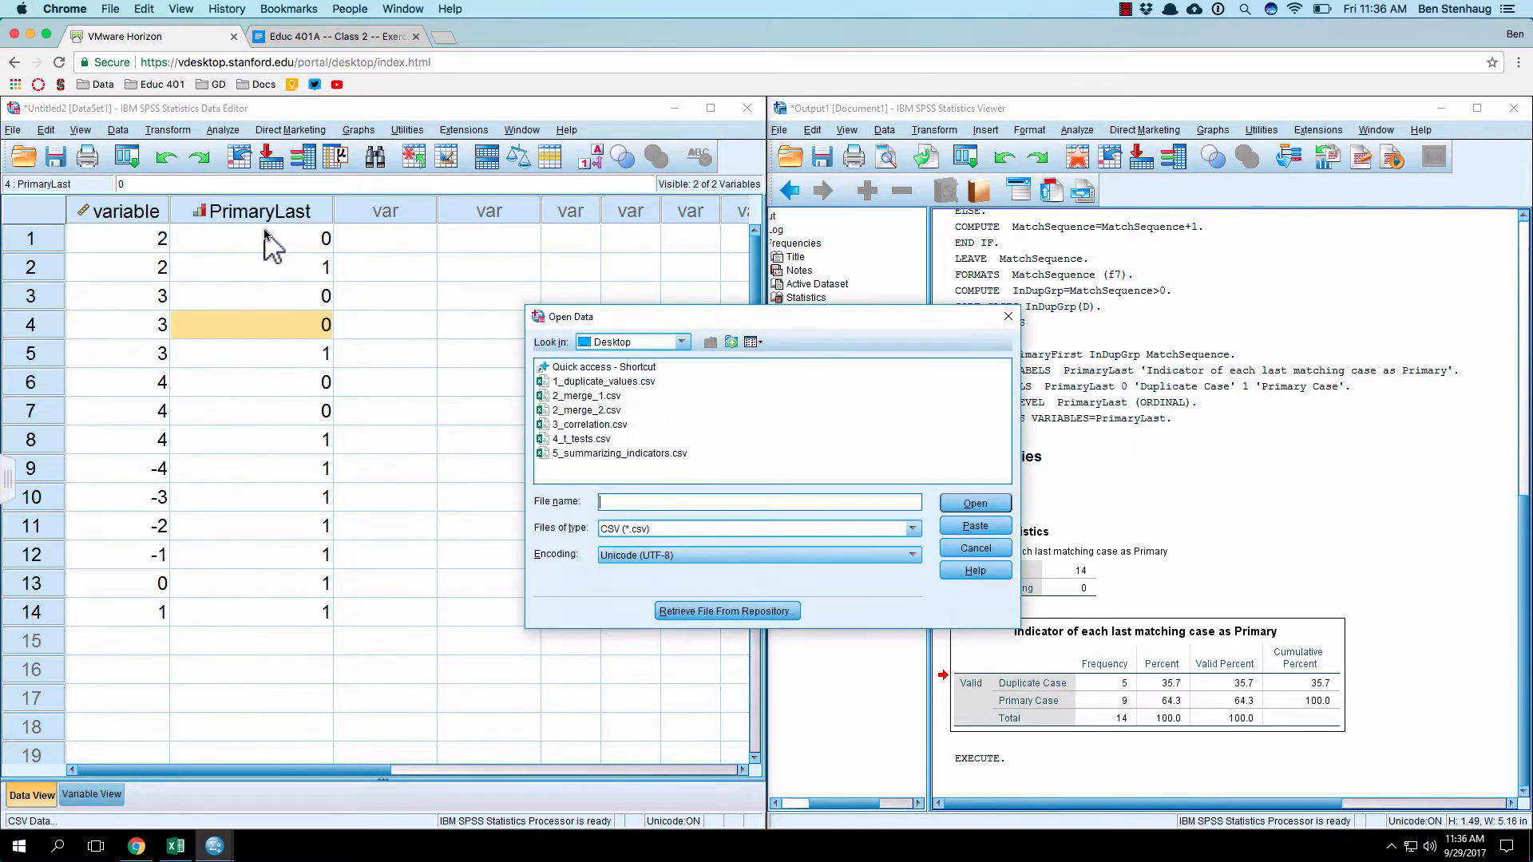
double_click(591, 395)
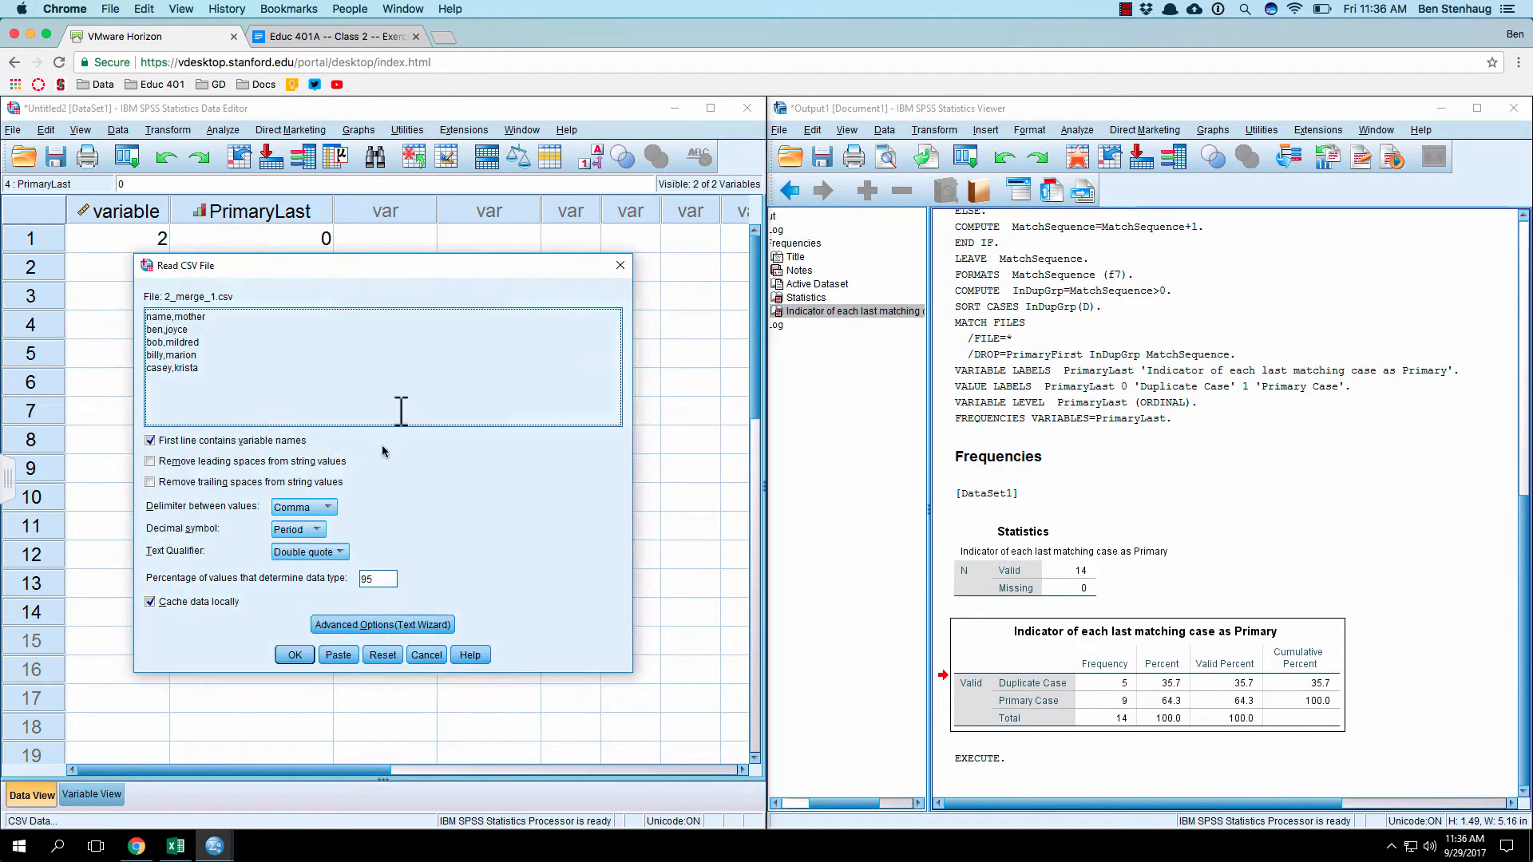
click(294, 655)
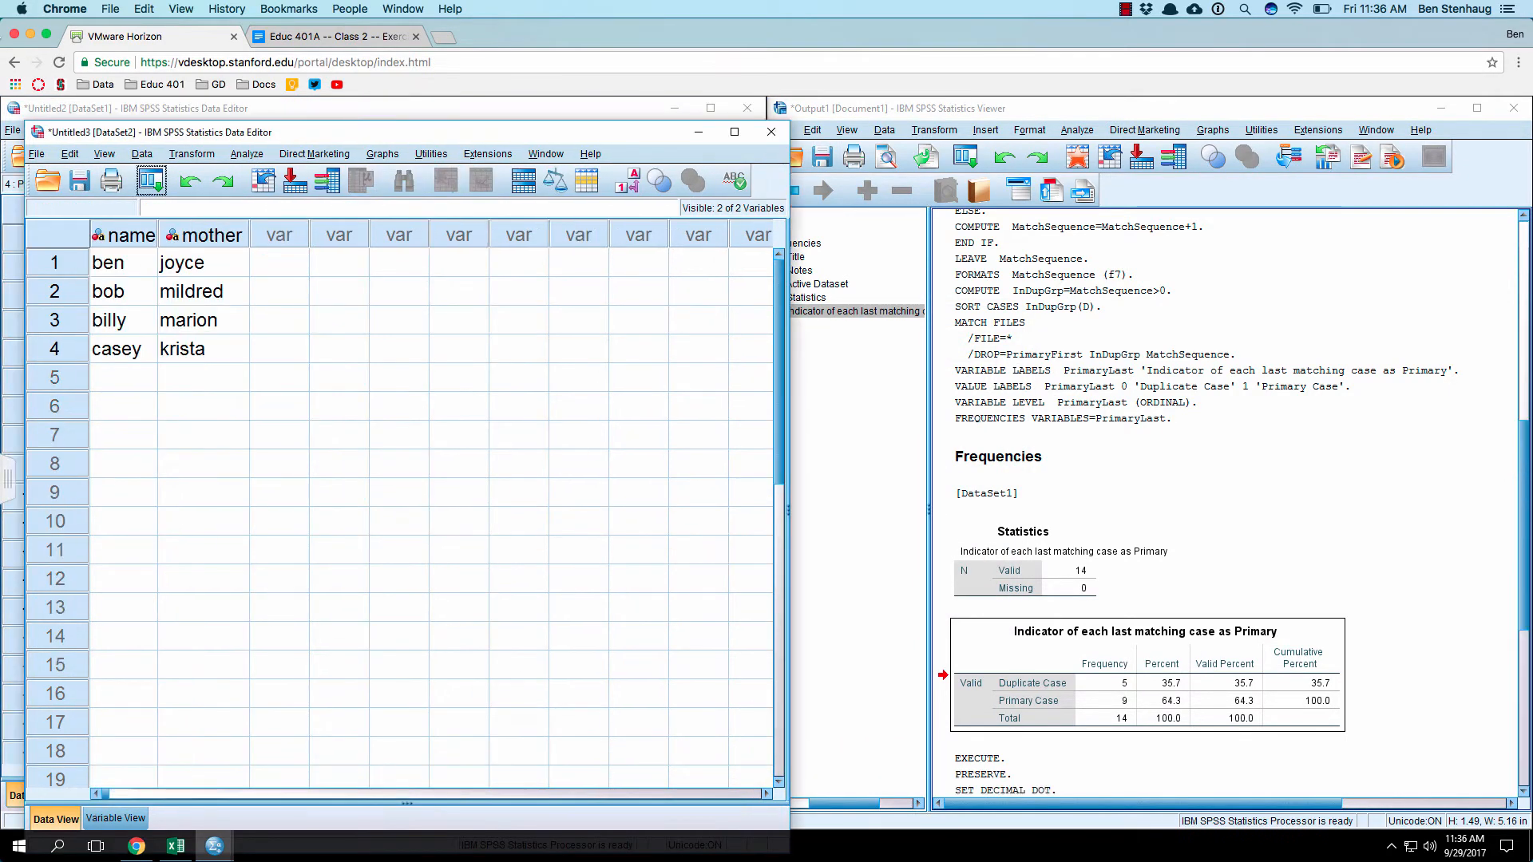
Step: Import 2_merge_2.csv as another dataset with the default CSV read settings
click(37, 153)
mouse_move(76, 212)
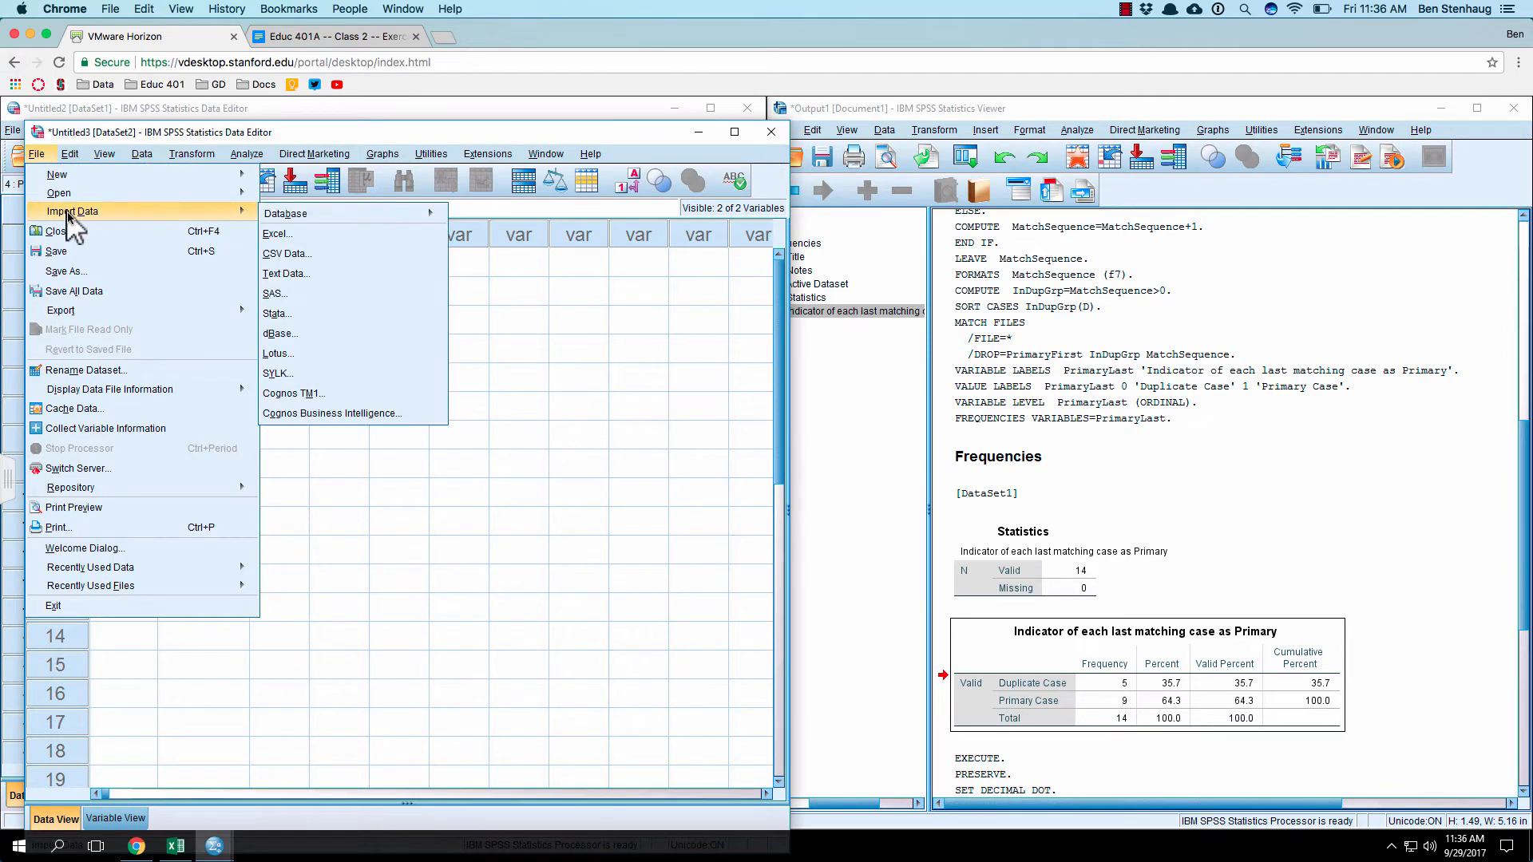
click(320, 254)
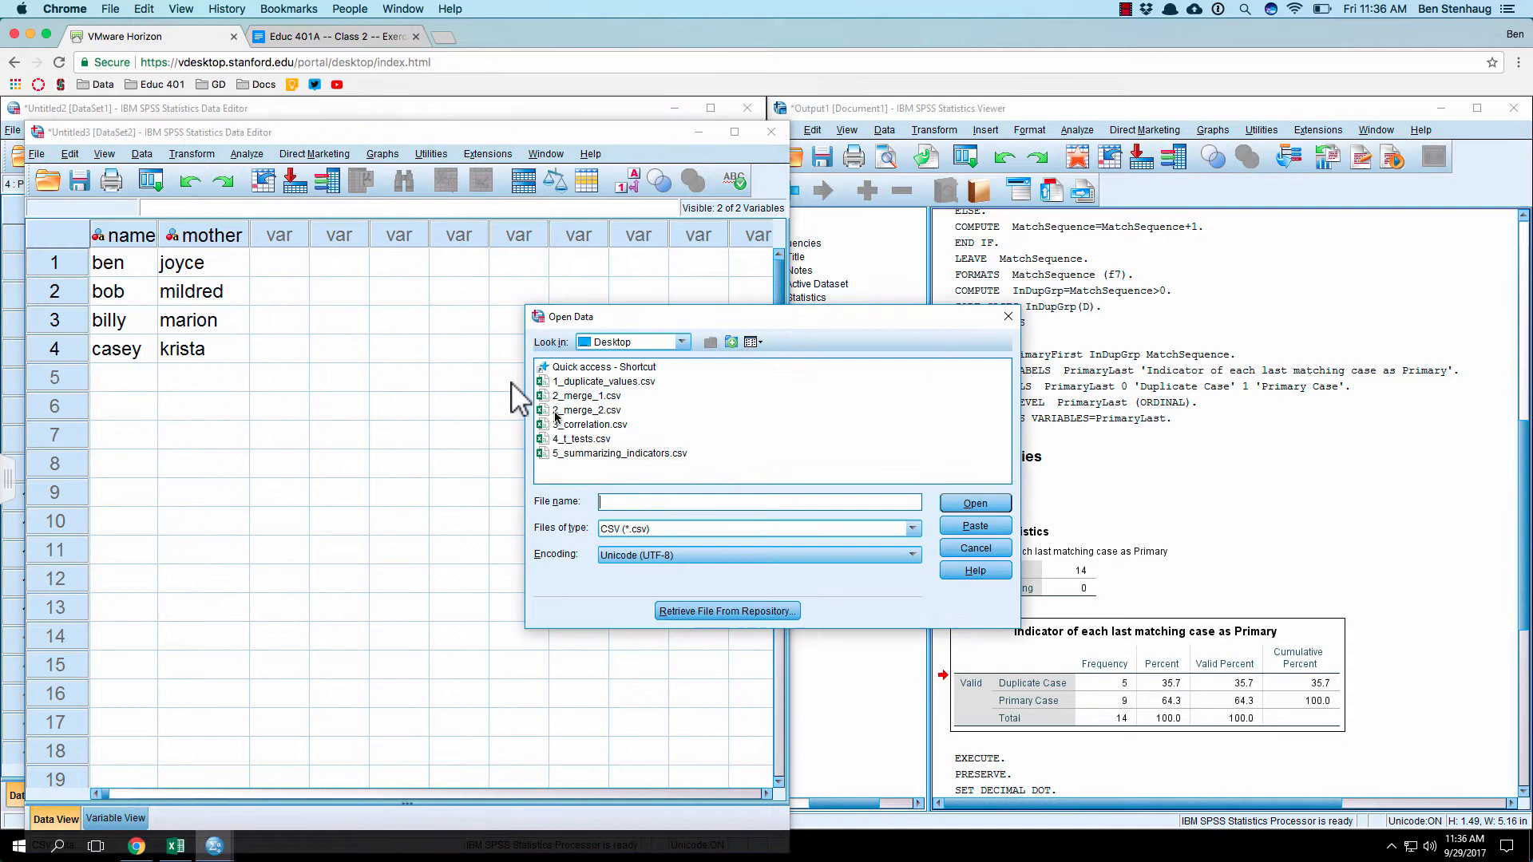
double_click(576, 411)
click(327, 675)
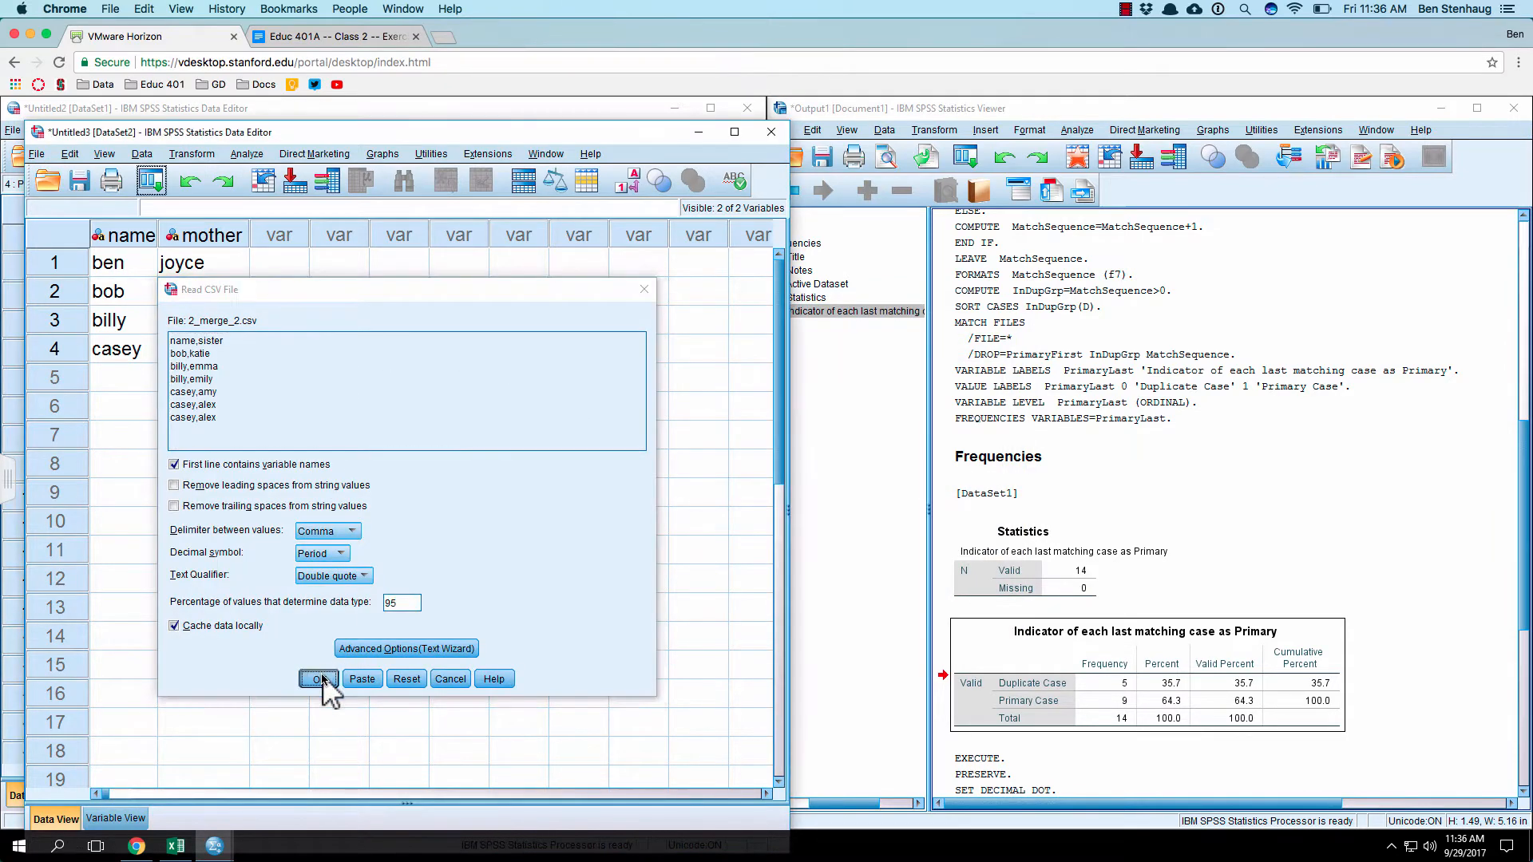
Step: Move the sister dataset window beside the mother dataset and minimize the duplicate values data window
drag(369, 112, 718, 143)
click(323, 108)
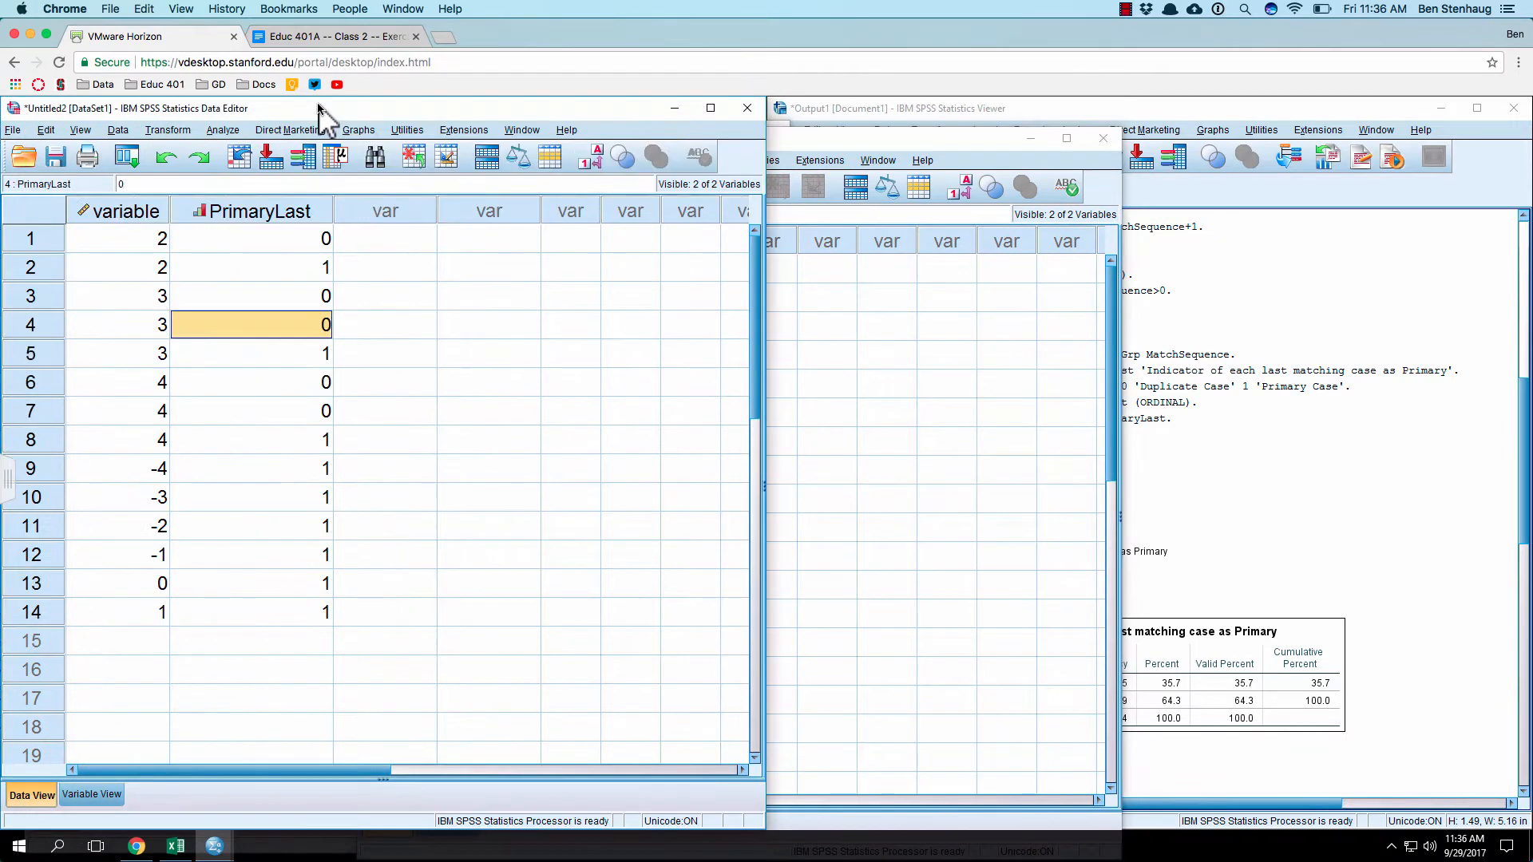
click(674, 109)
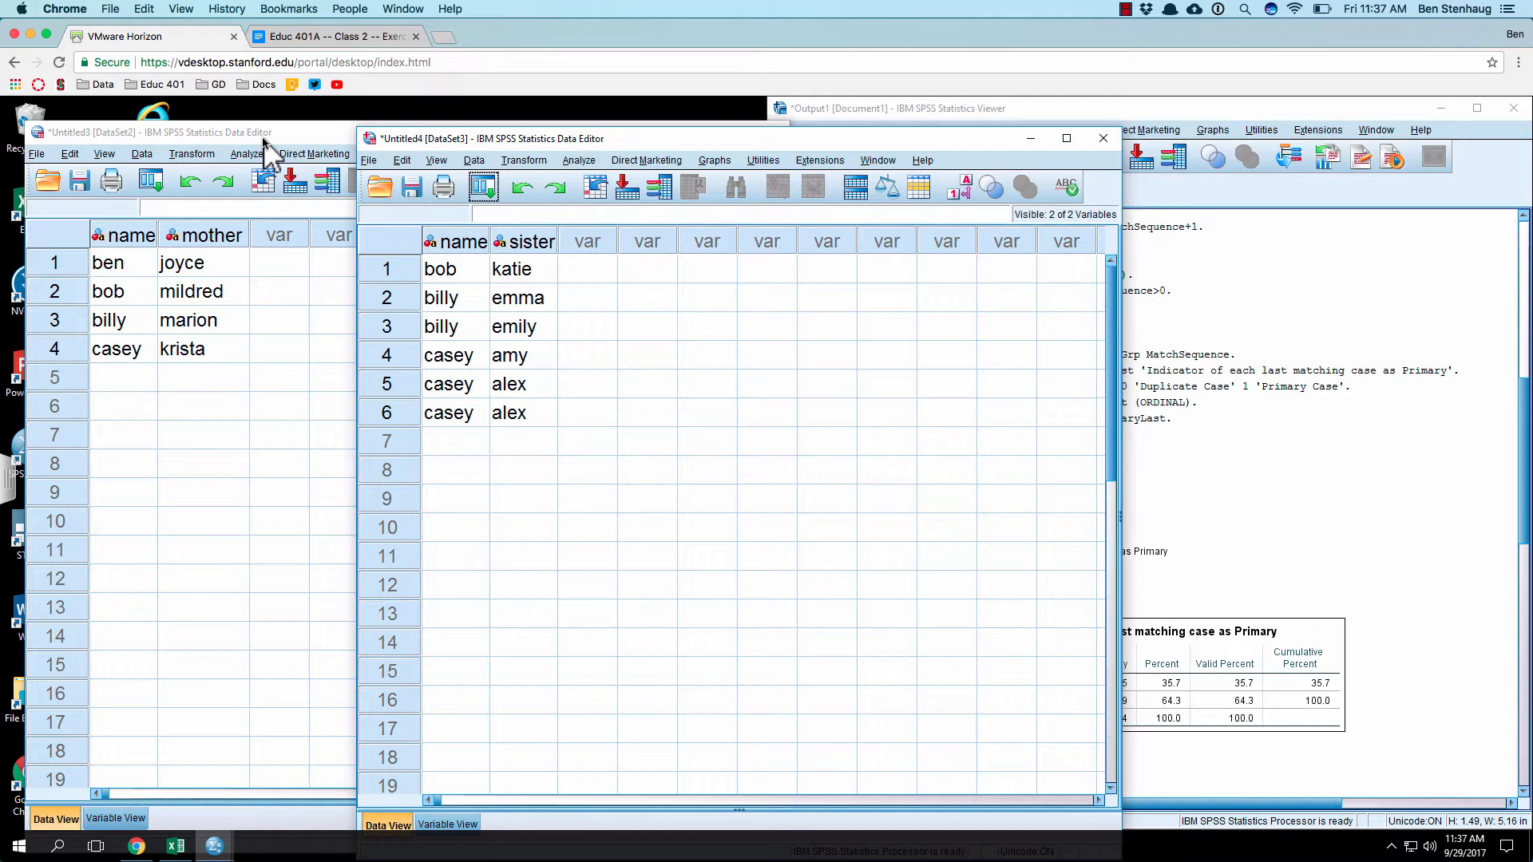
Step: Rearrange the sister dataset so one of the two identical cases is in row 1 and the original first case in row 4
click(579, 361)
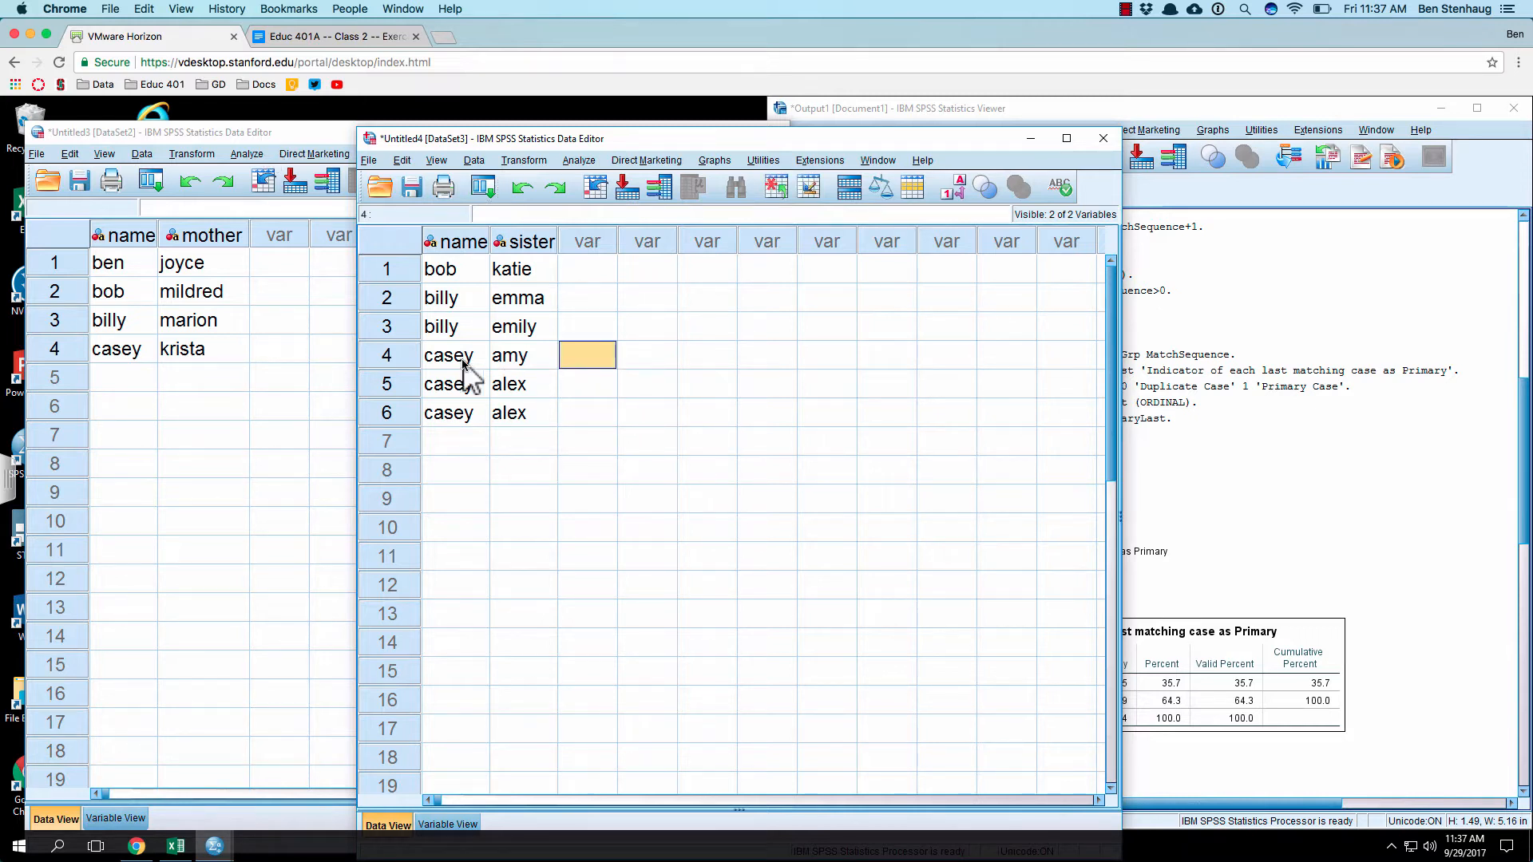
click(377, 389)
mouse_move(376, 388)
mouse_down()
mouse_move(399, 359)
mouse_move(386, 273)
mouse_move(390, 408)
mouse_up()
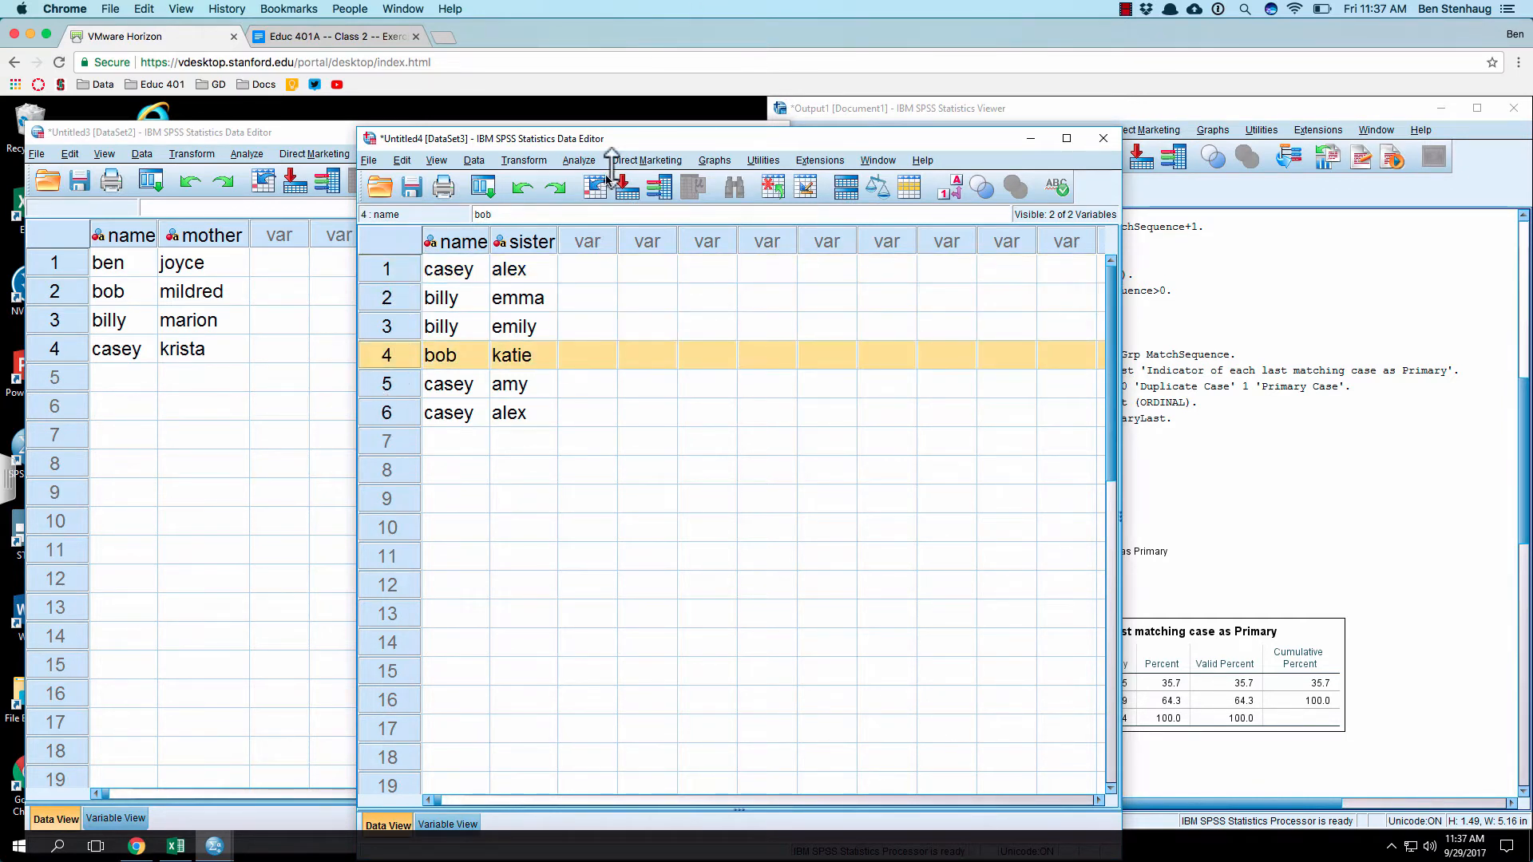
drag(822, 126, 745, 136)
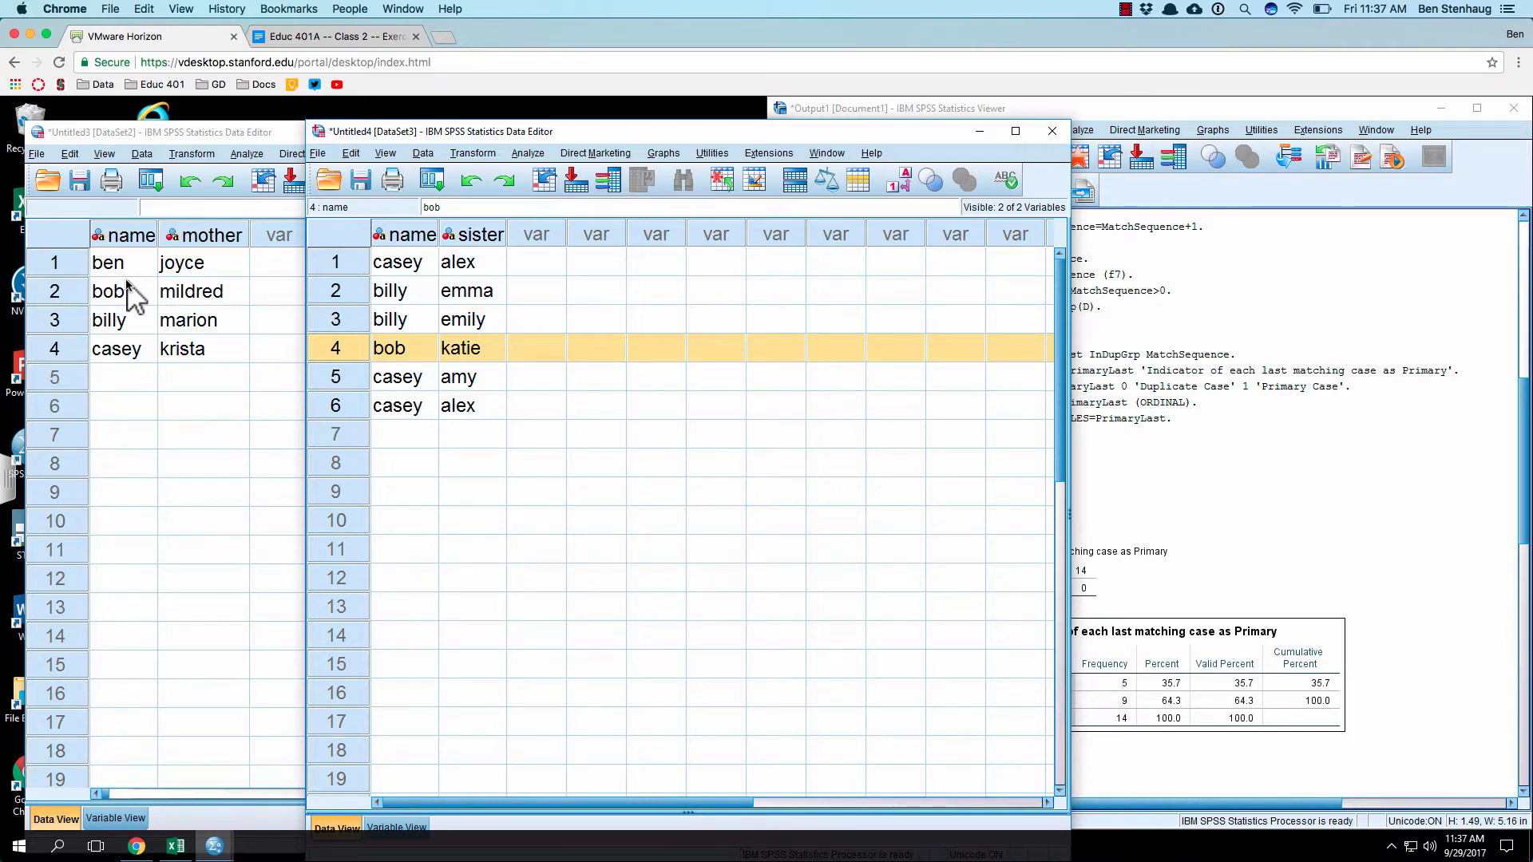
Step: Start a mock merged table in the sister dataset by entering the mother dataset's first person in the name column of row 9
click(558, 389)
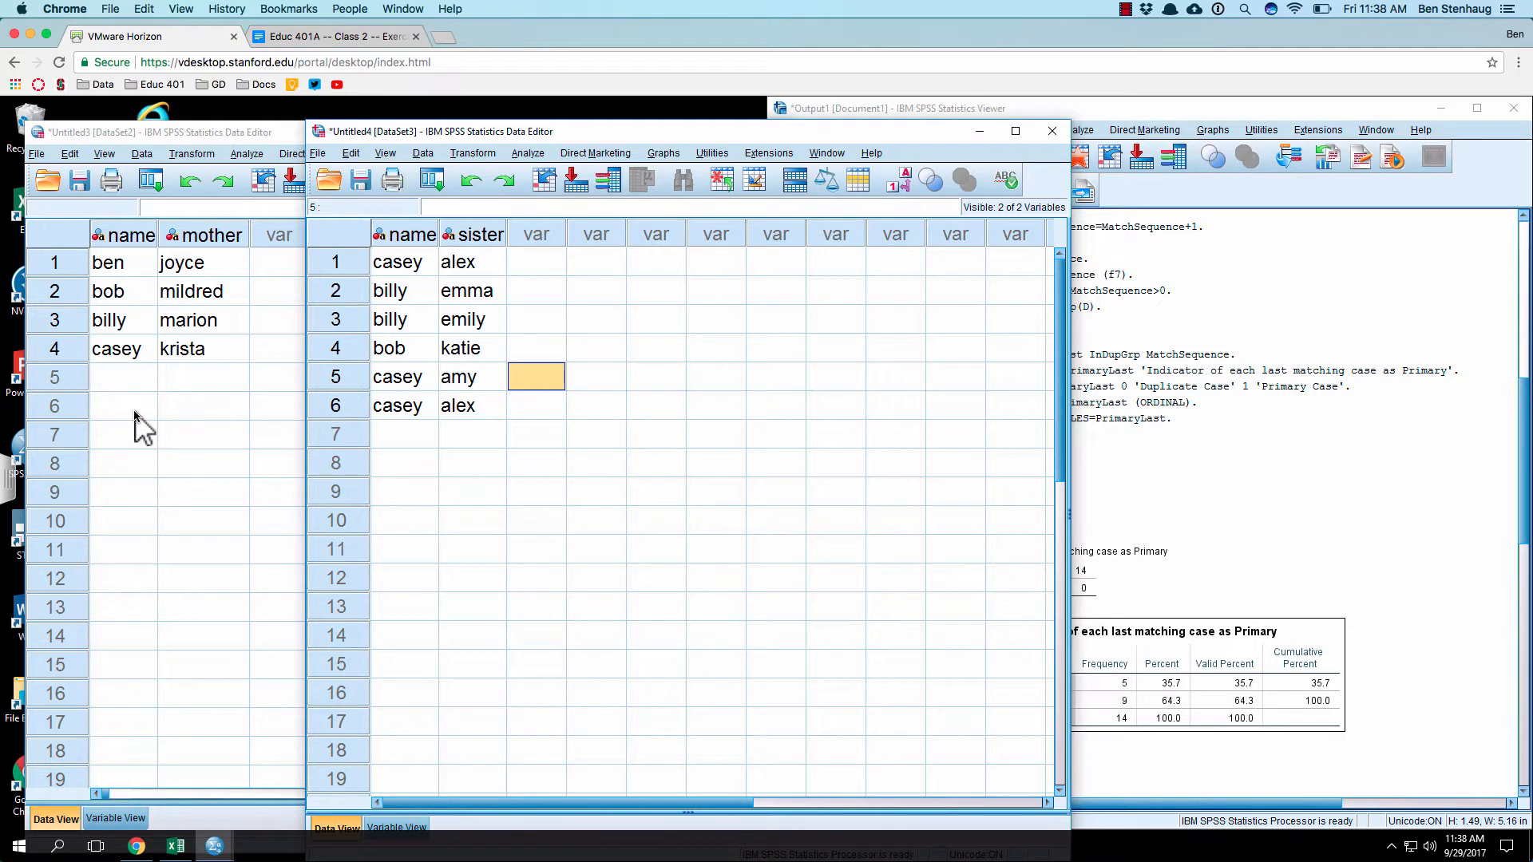
click(428, 497)
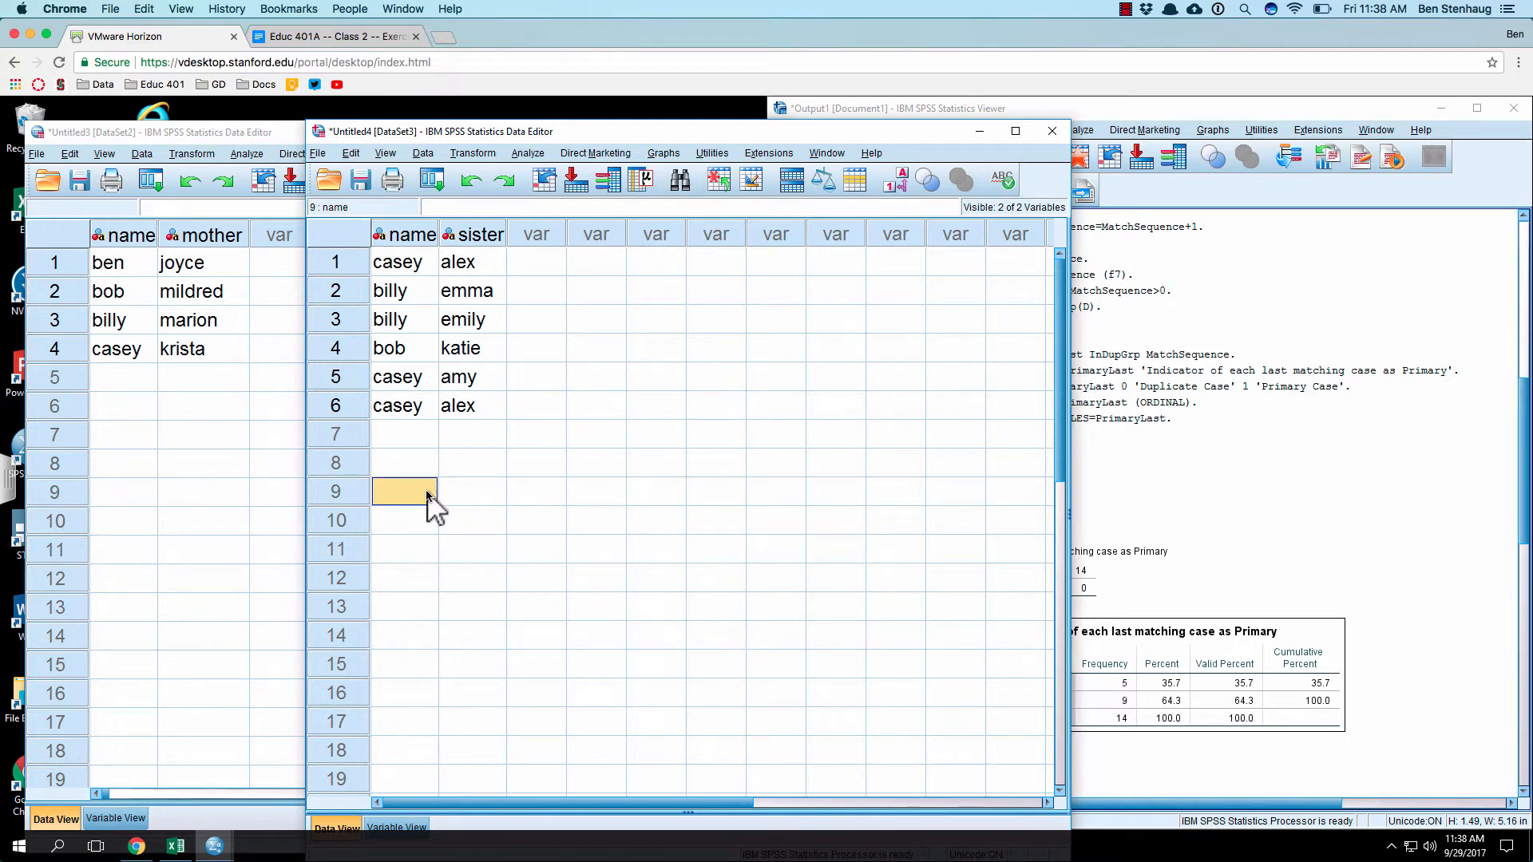
text(ben)
key(Return)
click(496, 499)
key(Tab)
text(sdf)
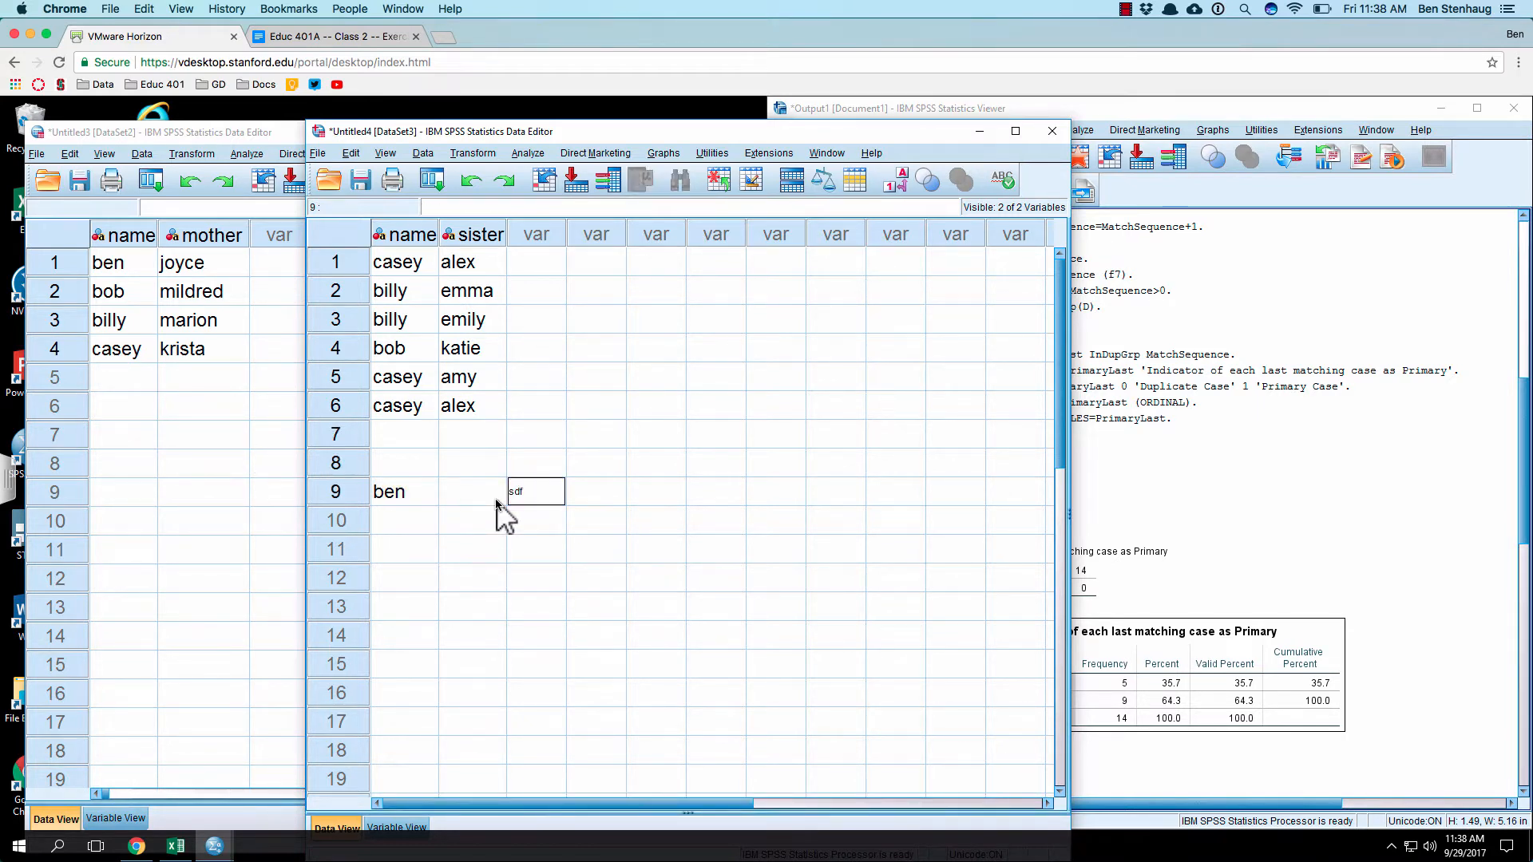
click(497, 500)
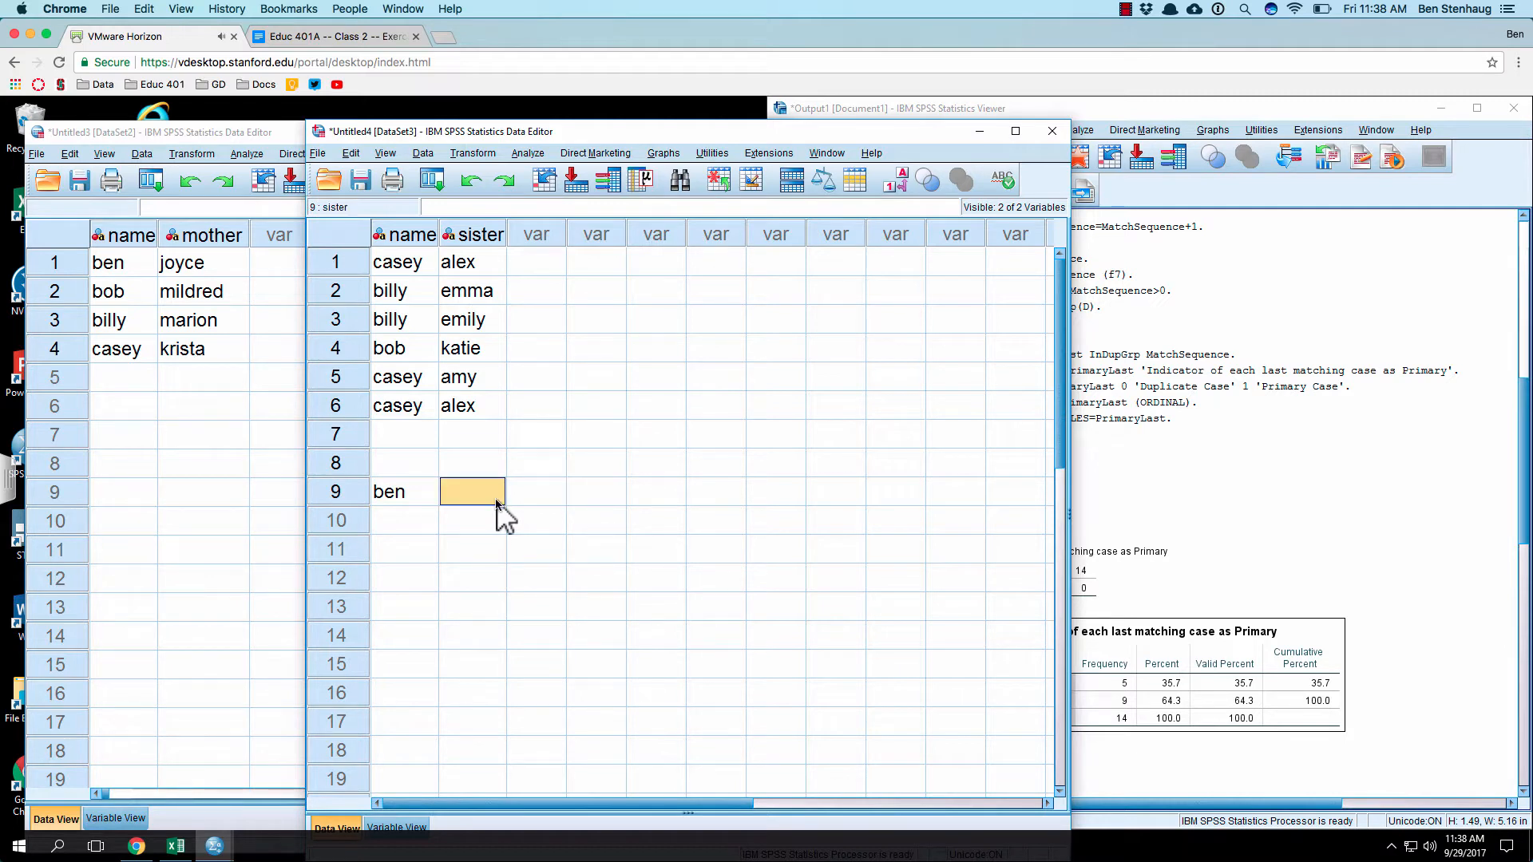
Step: Enter the header labels "name" and "siste" in the first two columns of row 8, above the mock table
key(Left)
key(Up)
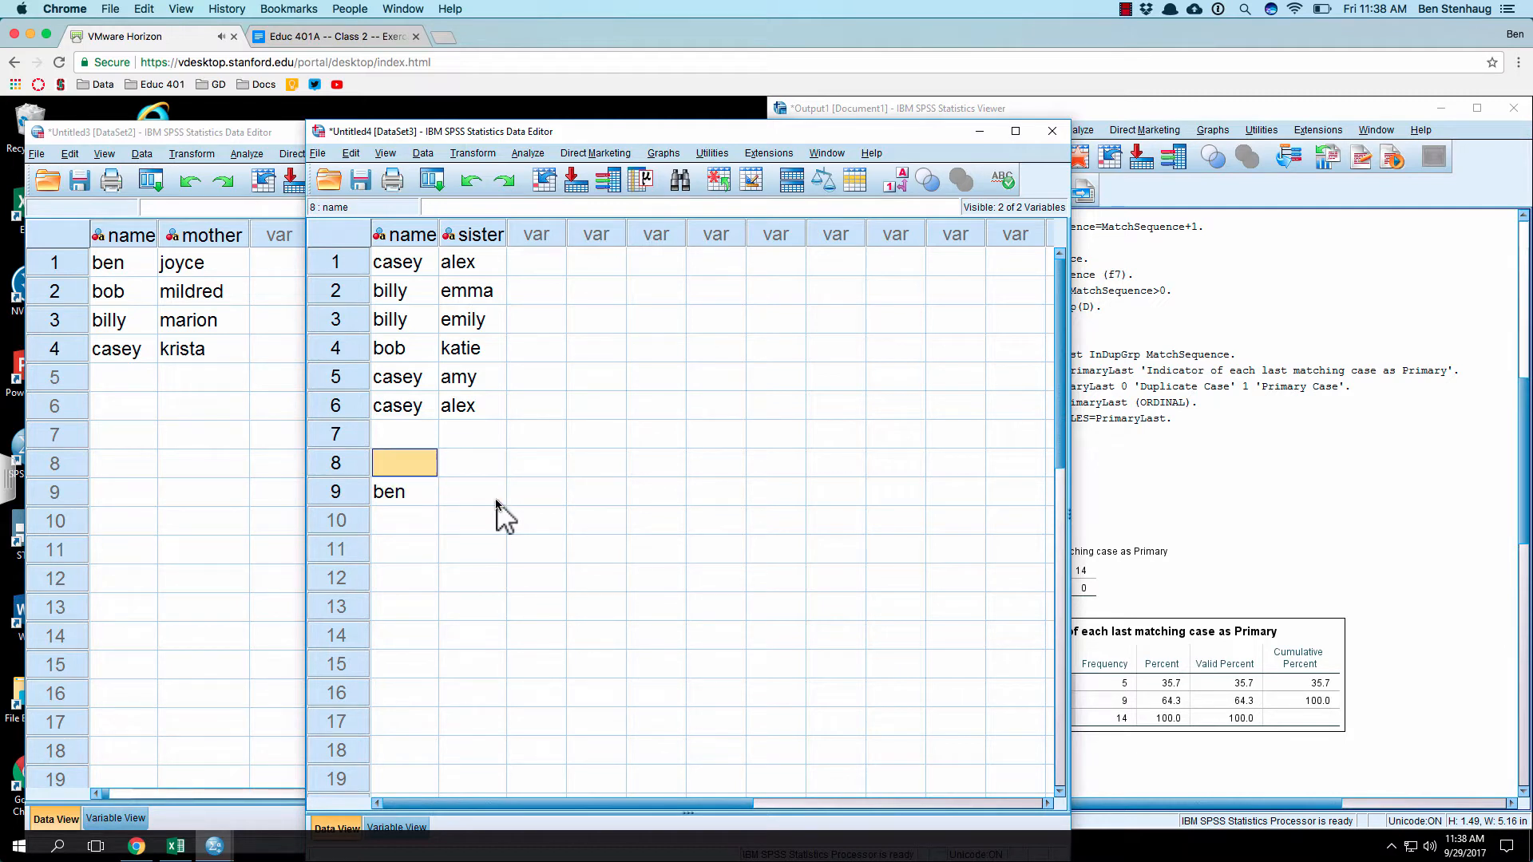
text(name)
key(Tab)
text(sist)
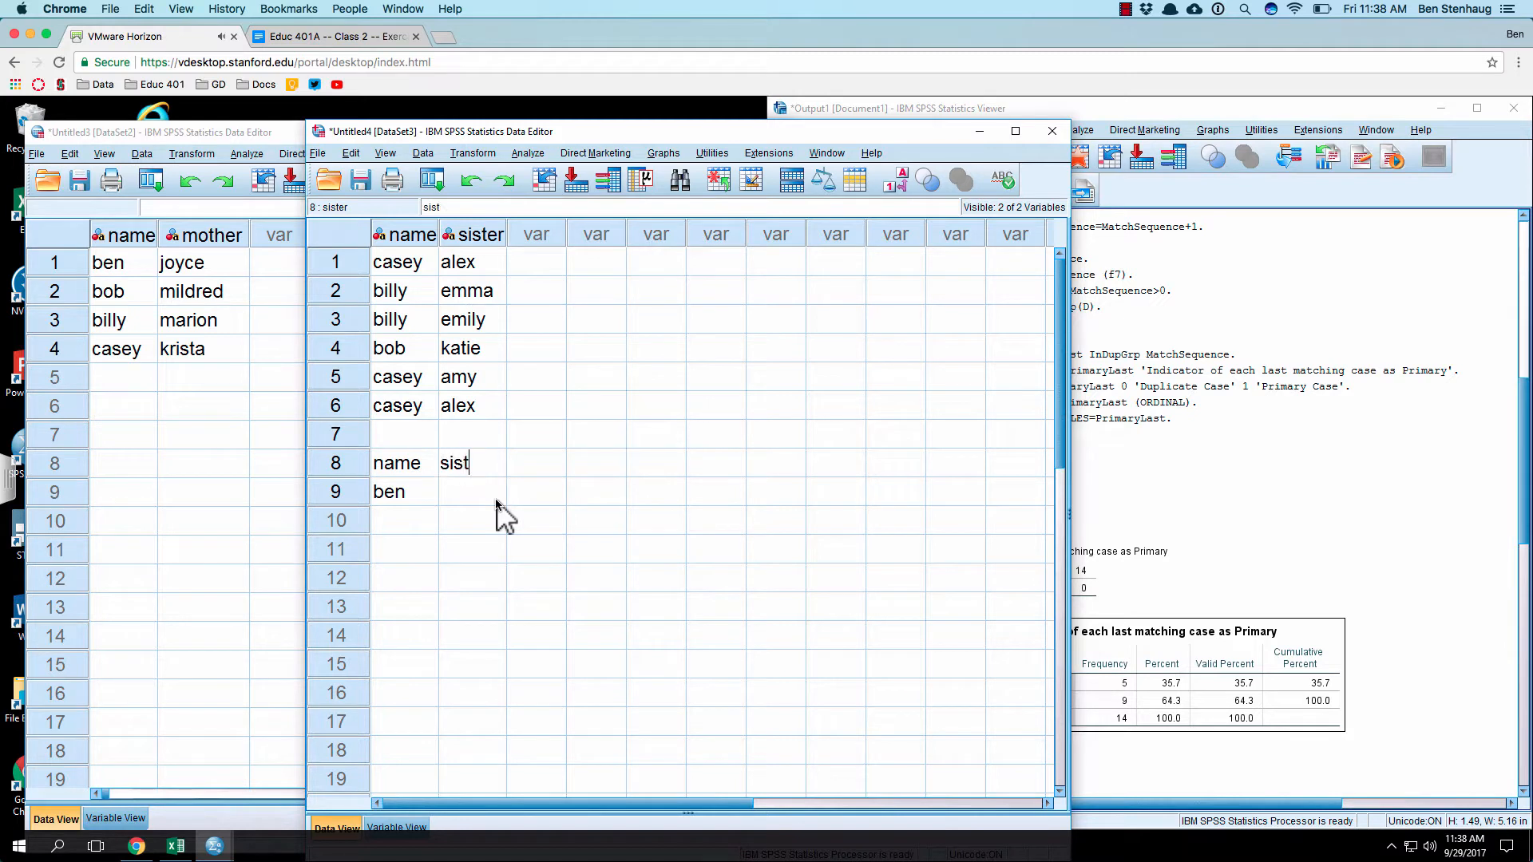
text(e)
key(Return)
key(Up)
key(Right)
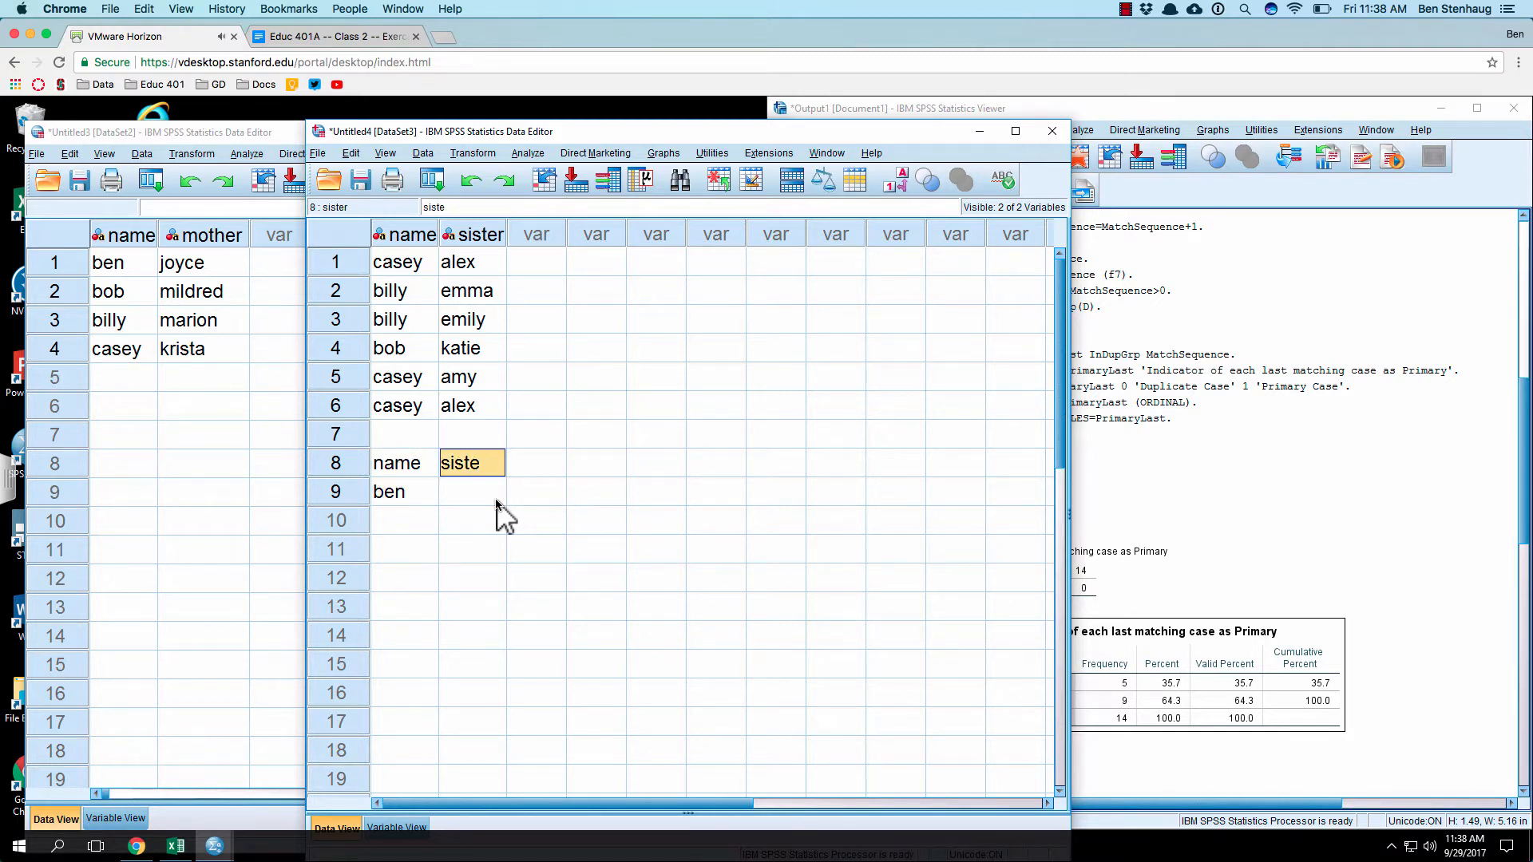
Step: Change the second header in row 8 to "mothe" and enter "sist" in the empty column beside it
key(Right)
key(Left)
text(mothe)
key(Return)
key(Up)
key(Right)
key(Right)
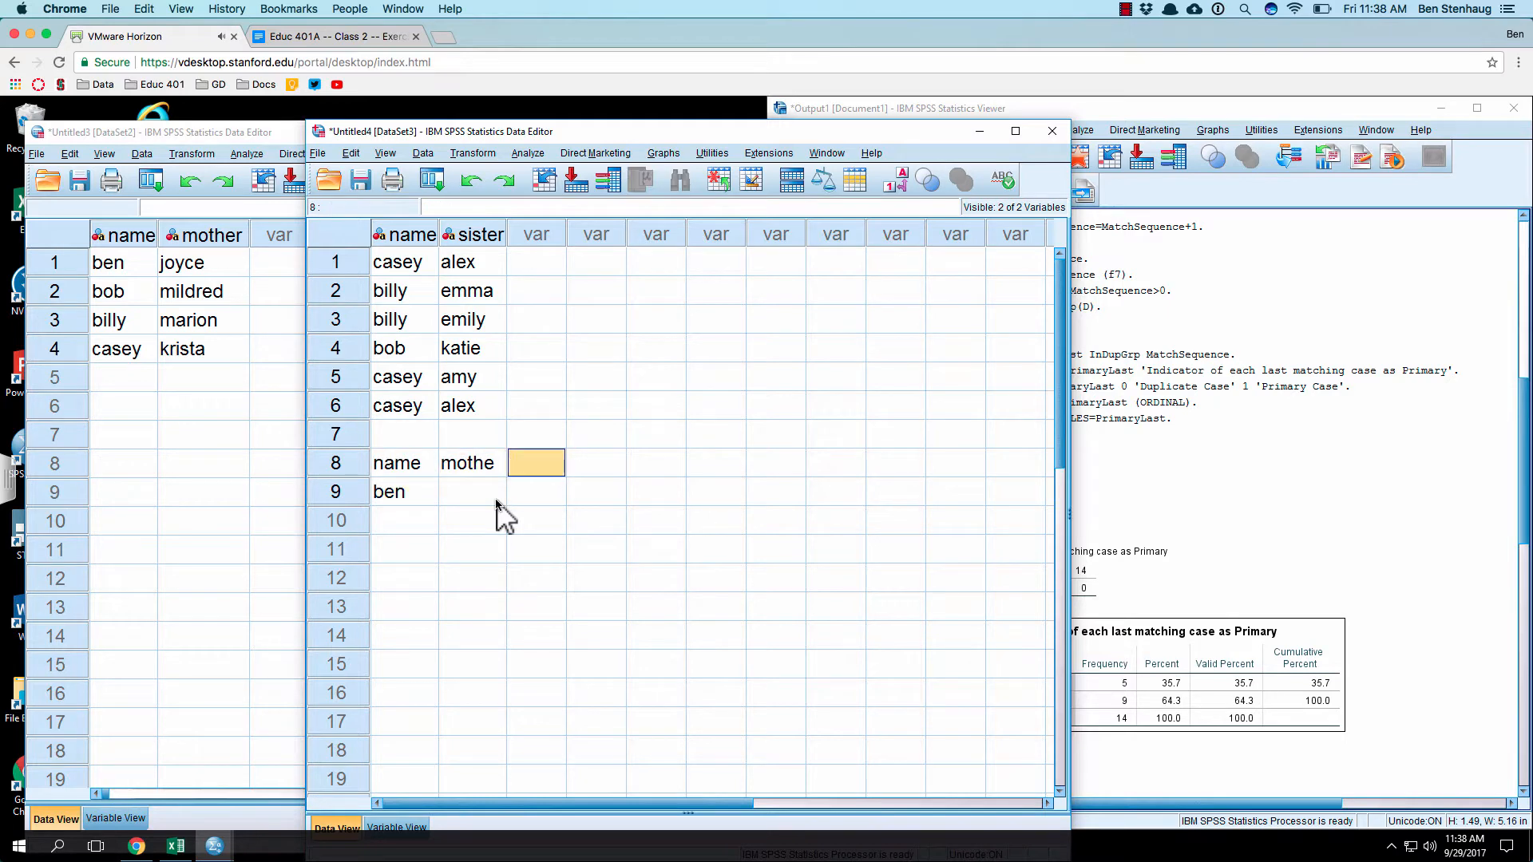
text(sist)
key(Return)
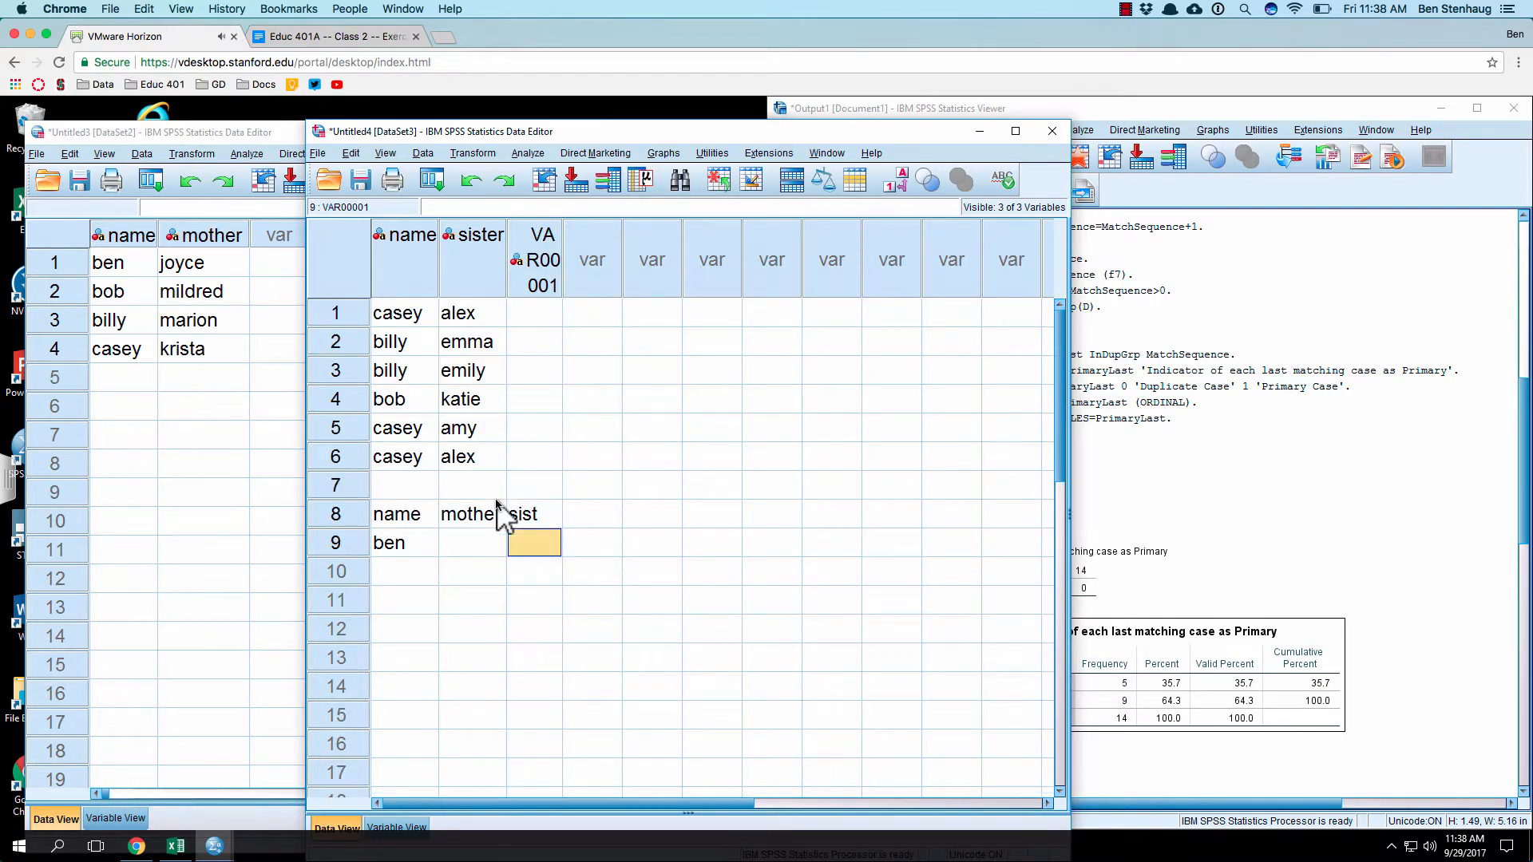
Step: Enter the first person's mother in row 9 under "mothe", leaving the "sist" cell blank
key(Left)
key(Down)
key(Up)
key(Left)
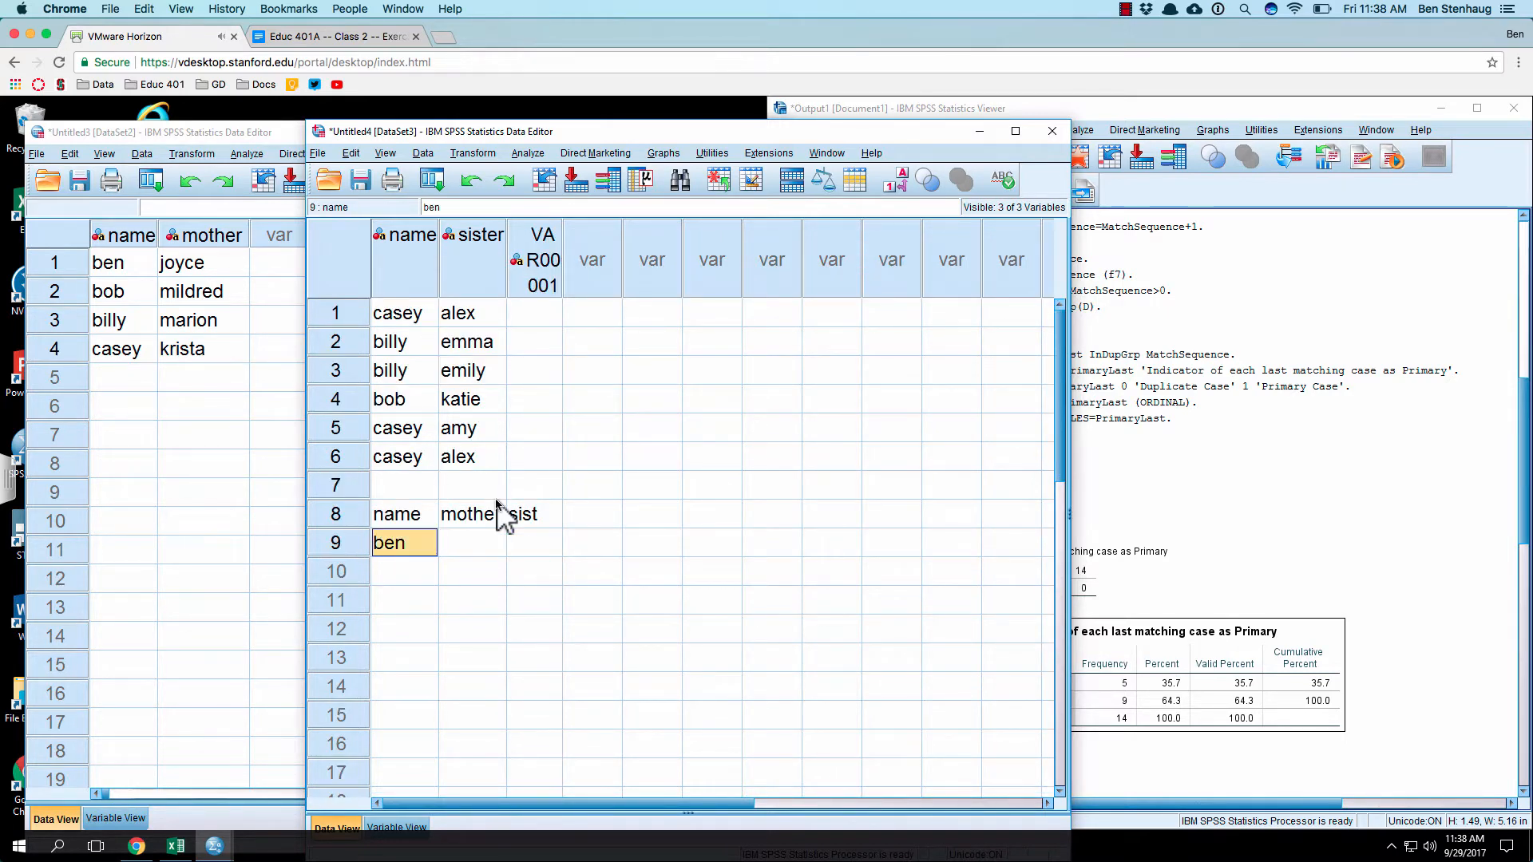
key(Right)
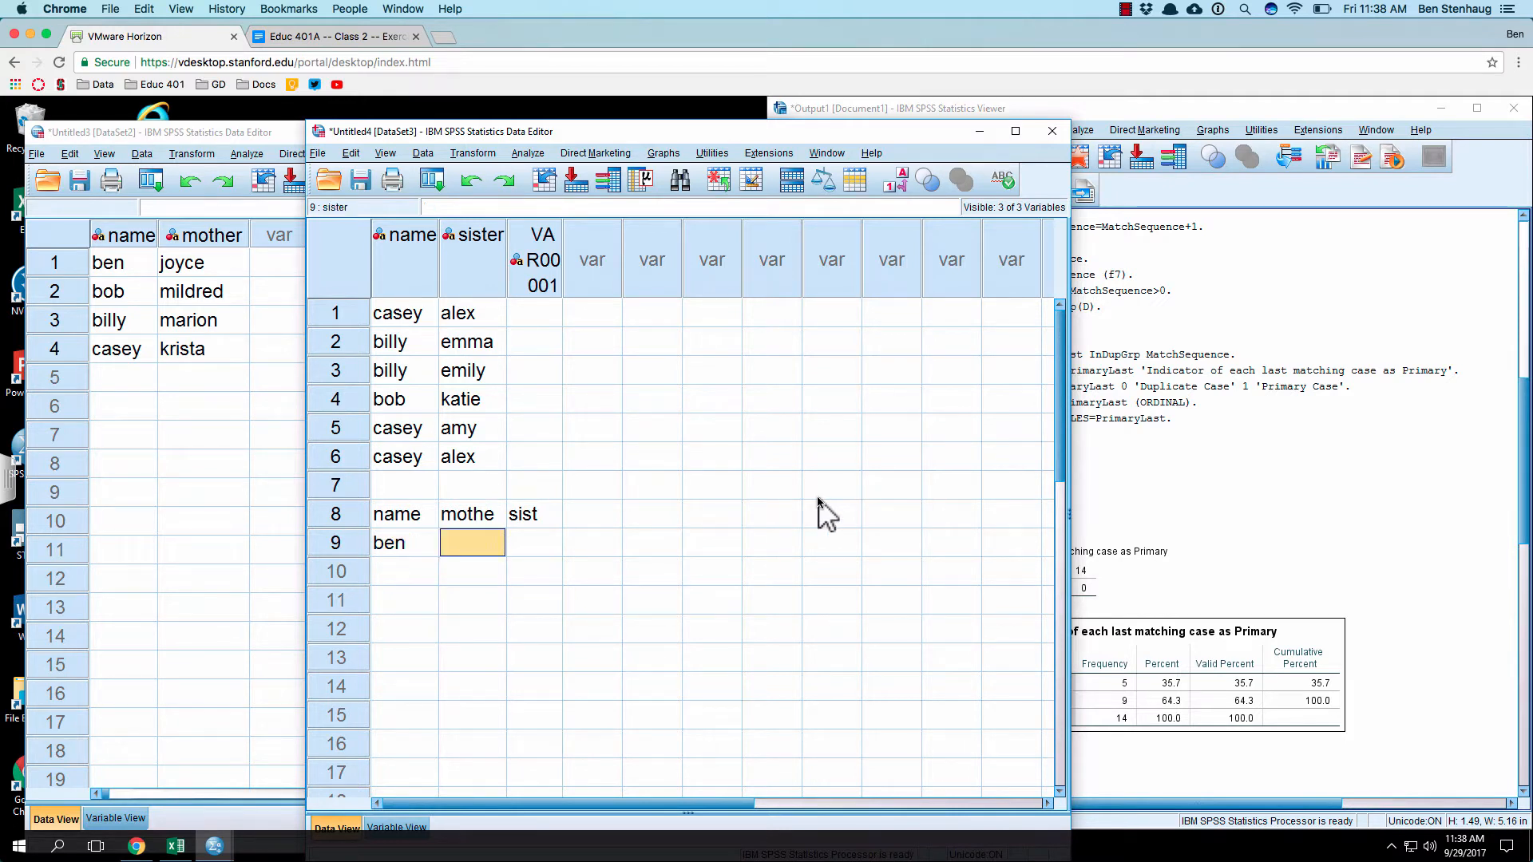
text(joyce)
key(Return)
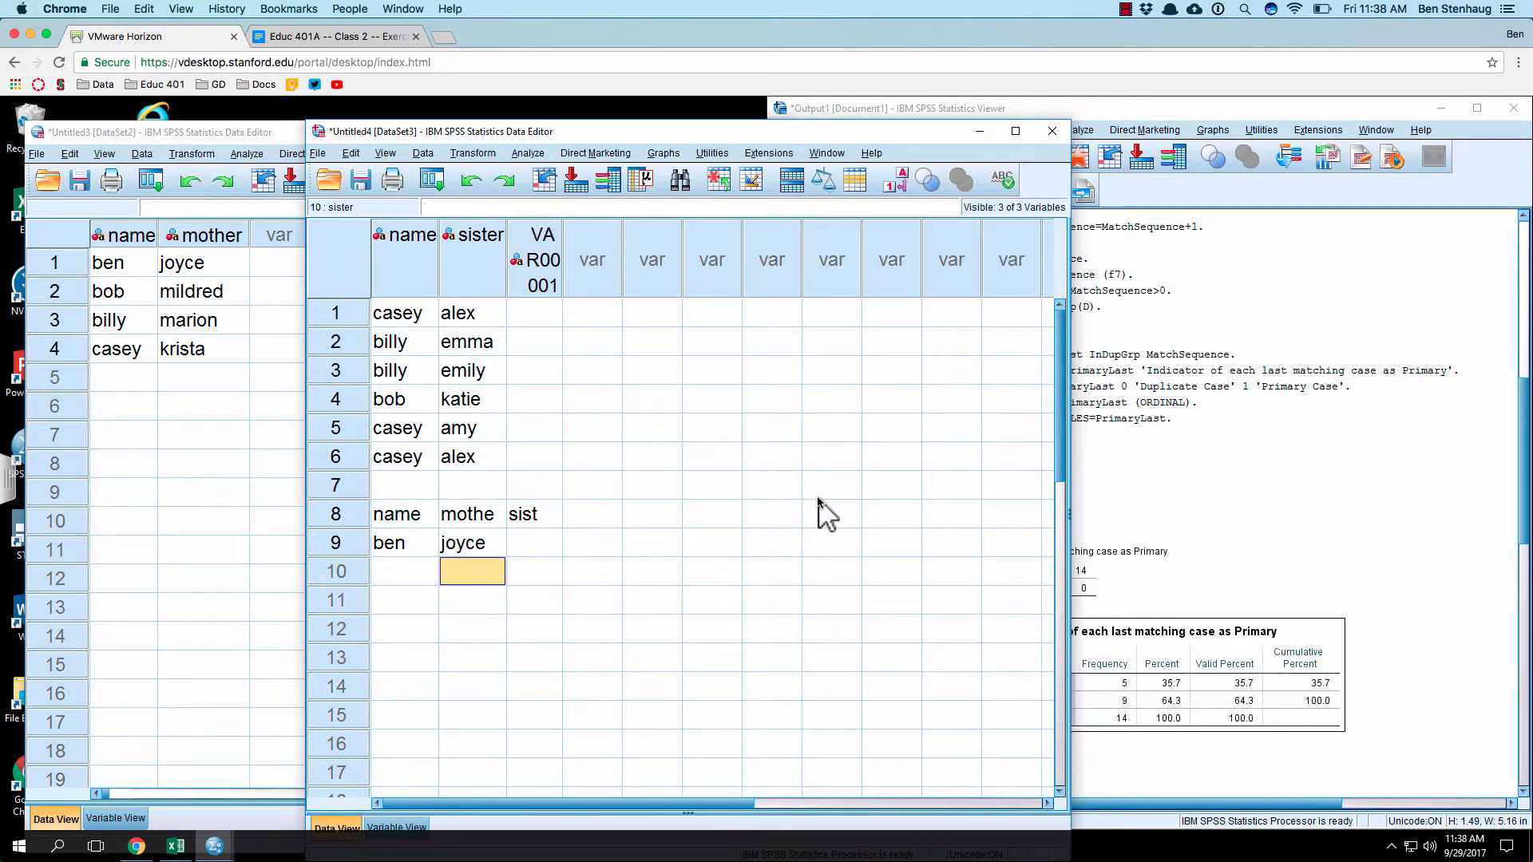
key(Up)
key(Right)
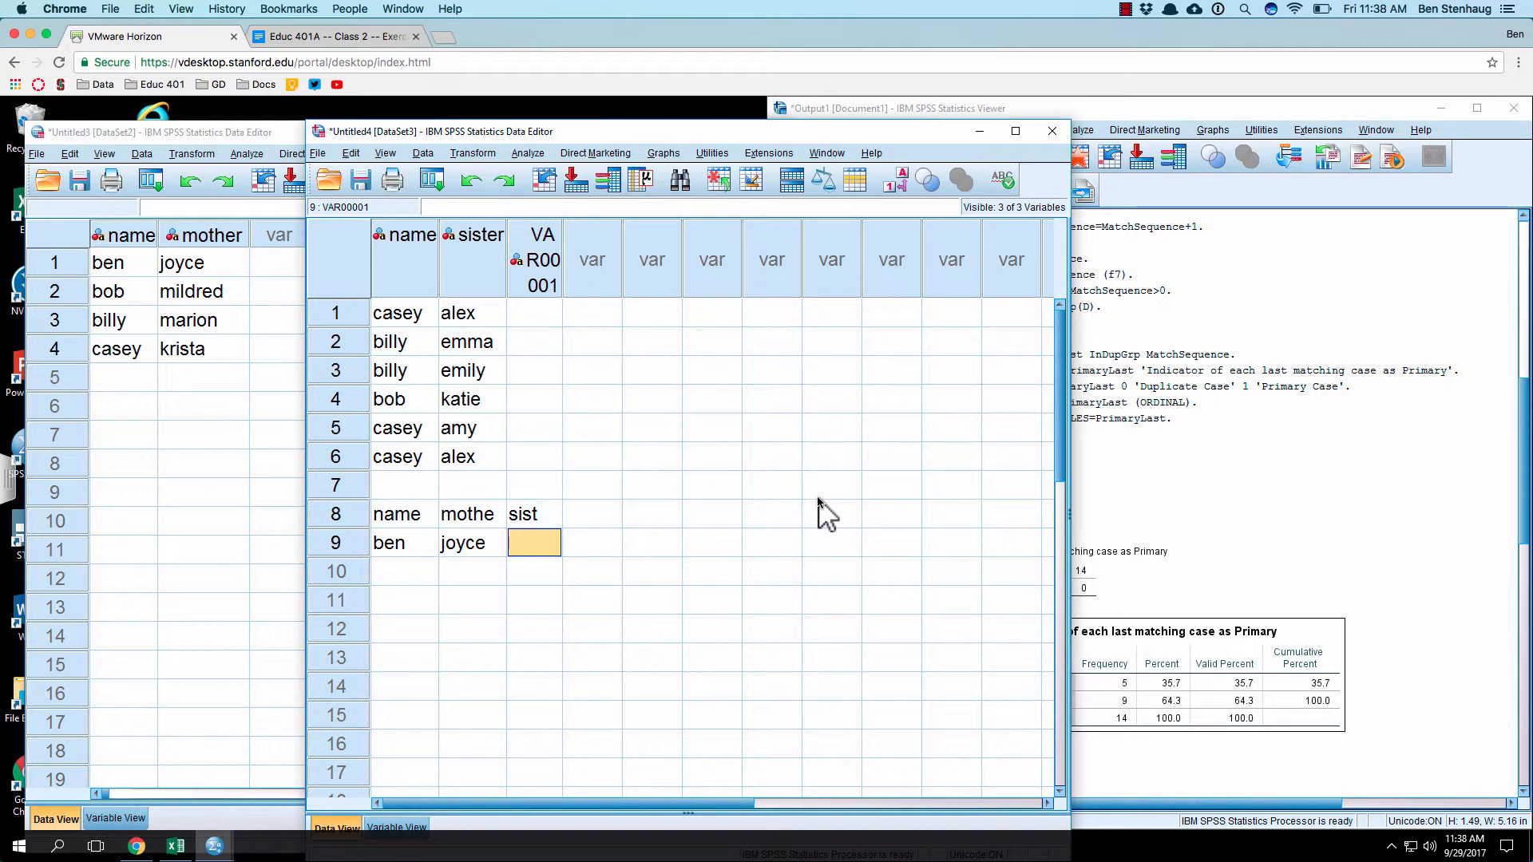
Step: Enter the mother dataset's second person in the name column of row 10
key(Down)
key(Left)
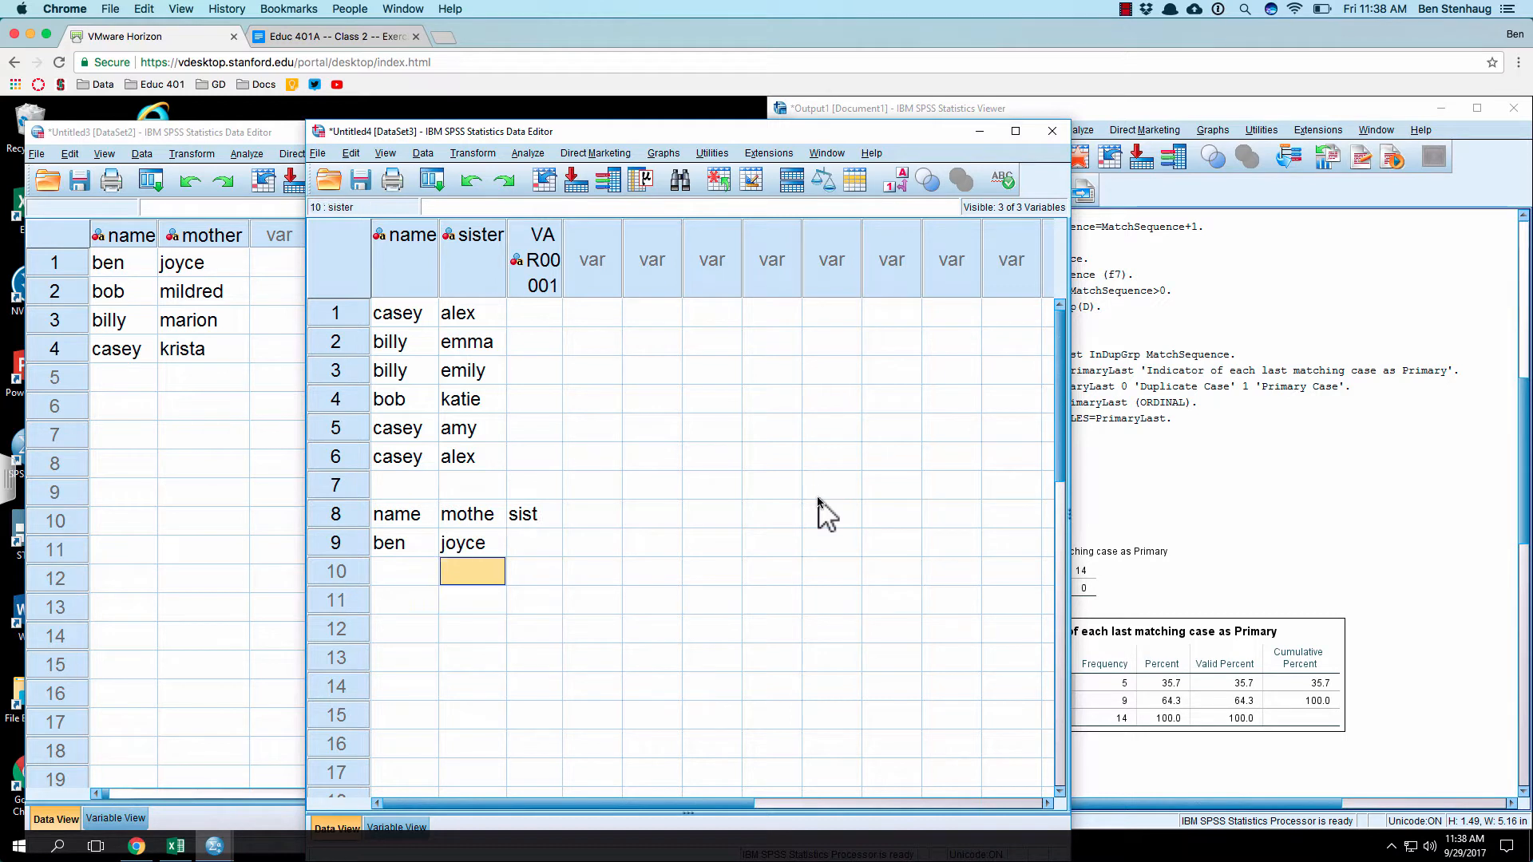
key(Left)
text(biob)
key(BackSpace)
key(BackSpace)
key(BackSpace)
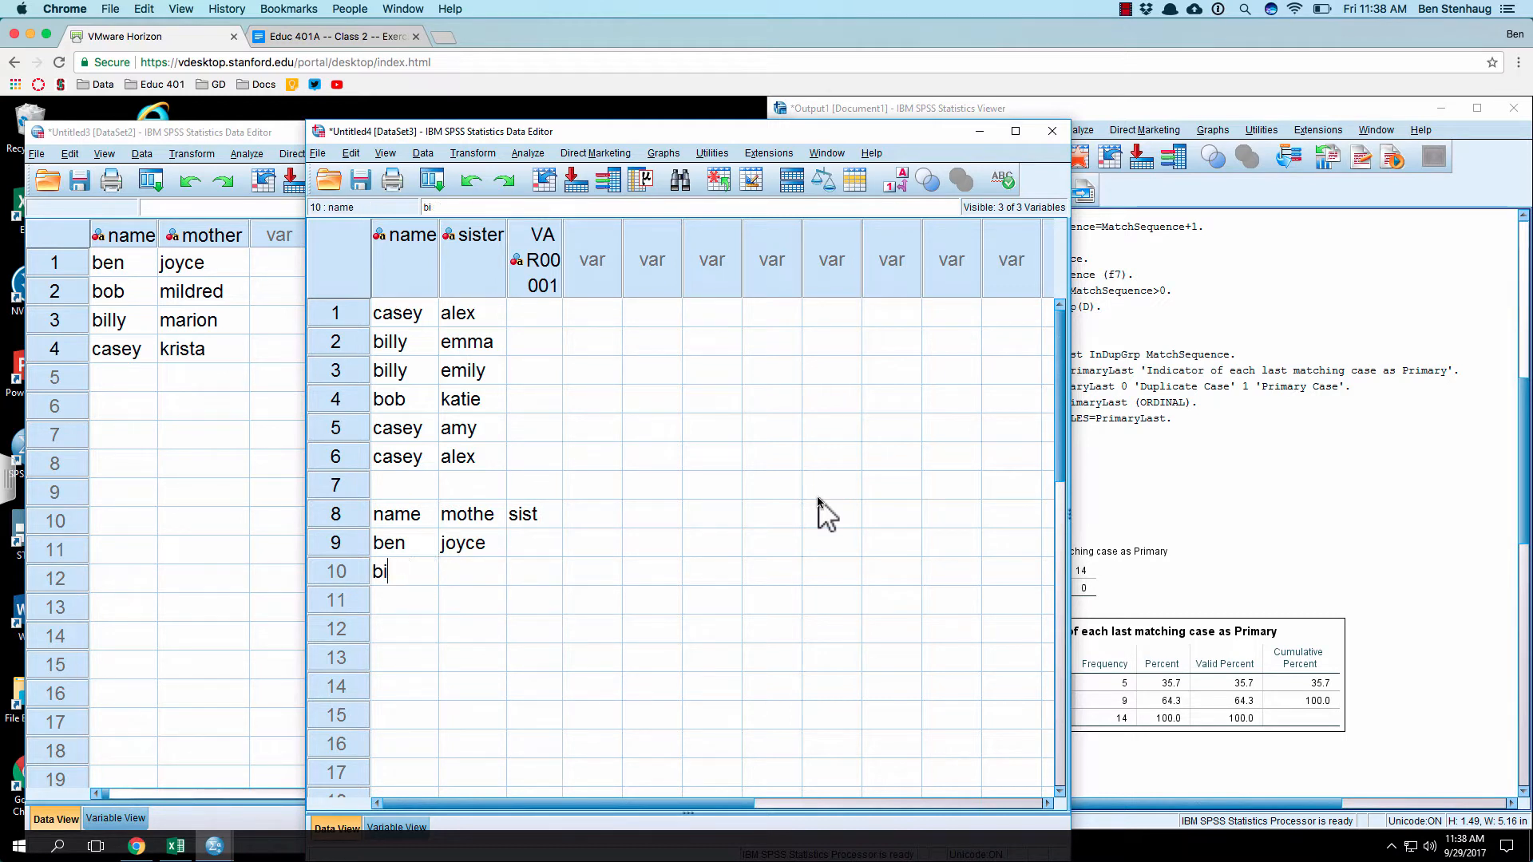
text(ob)
Step: Fill in the second person's mother and sister in row 10 under "mothe" and "sist"
key(Right)
text(mild)
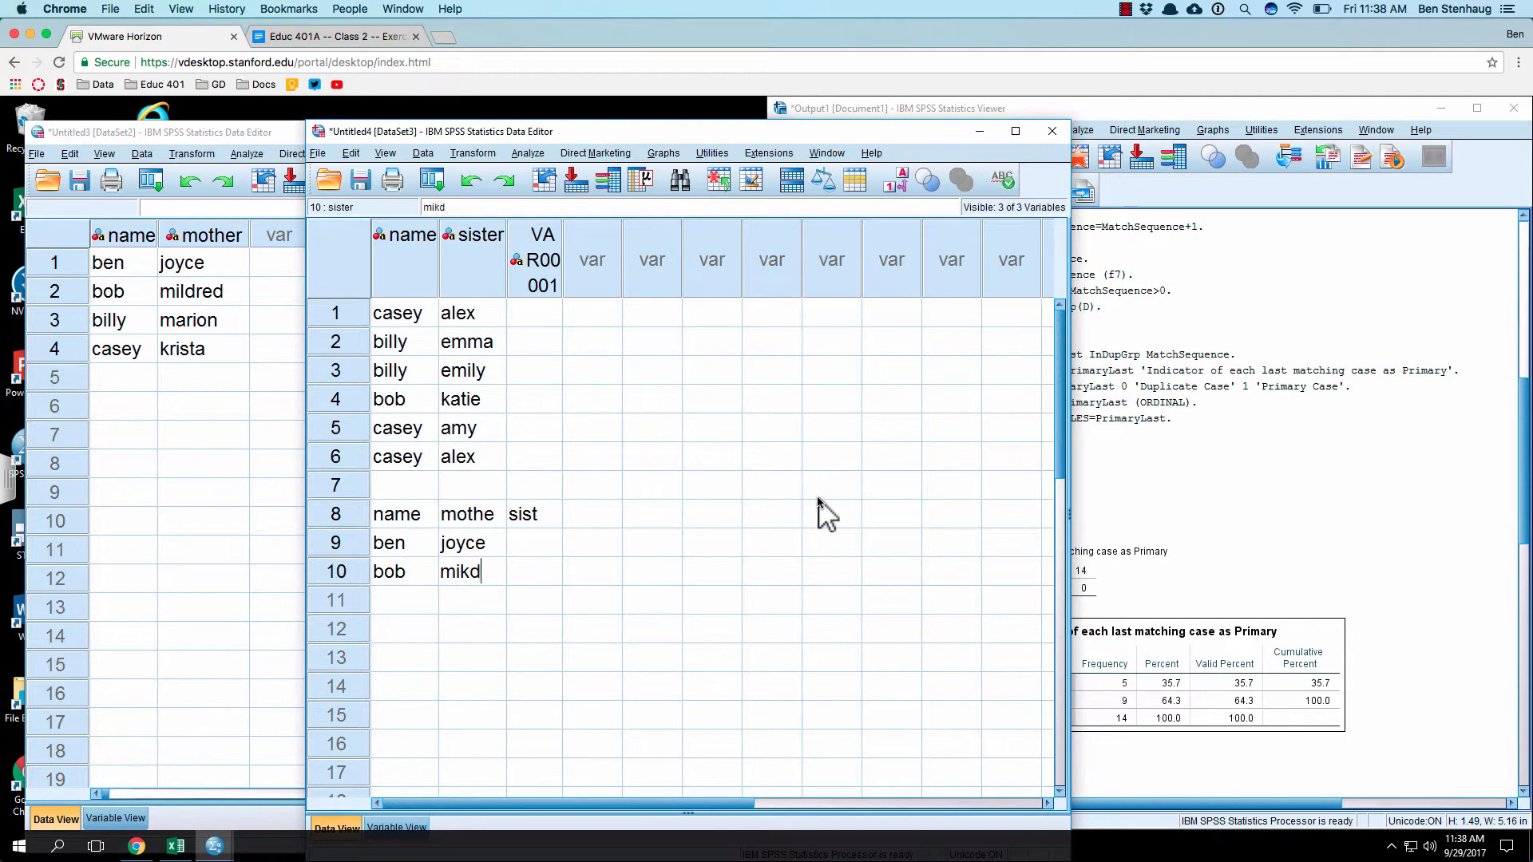
key(BackSpace)
key(BackSpace)
text(ldr)
key(Right)
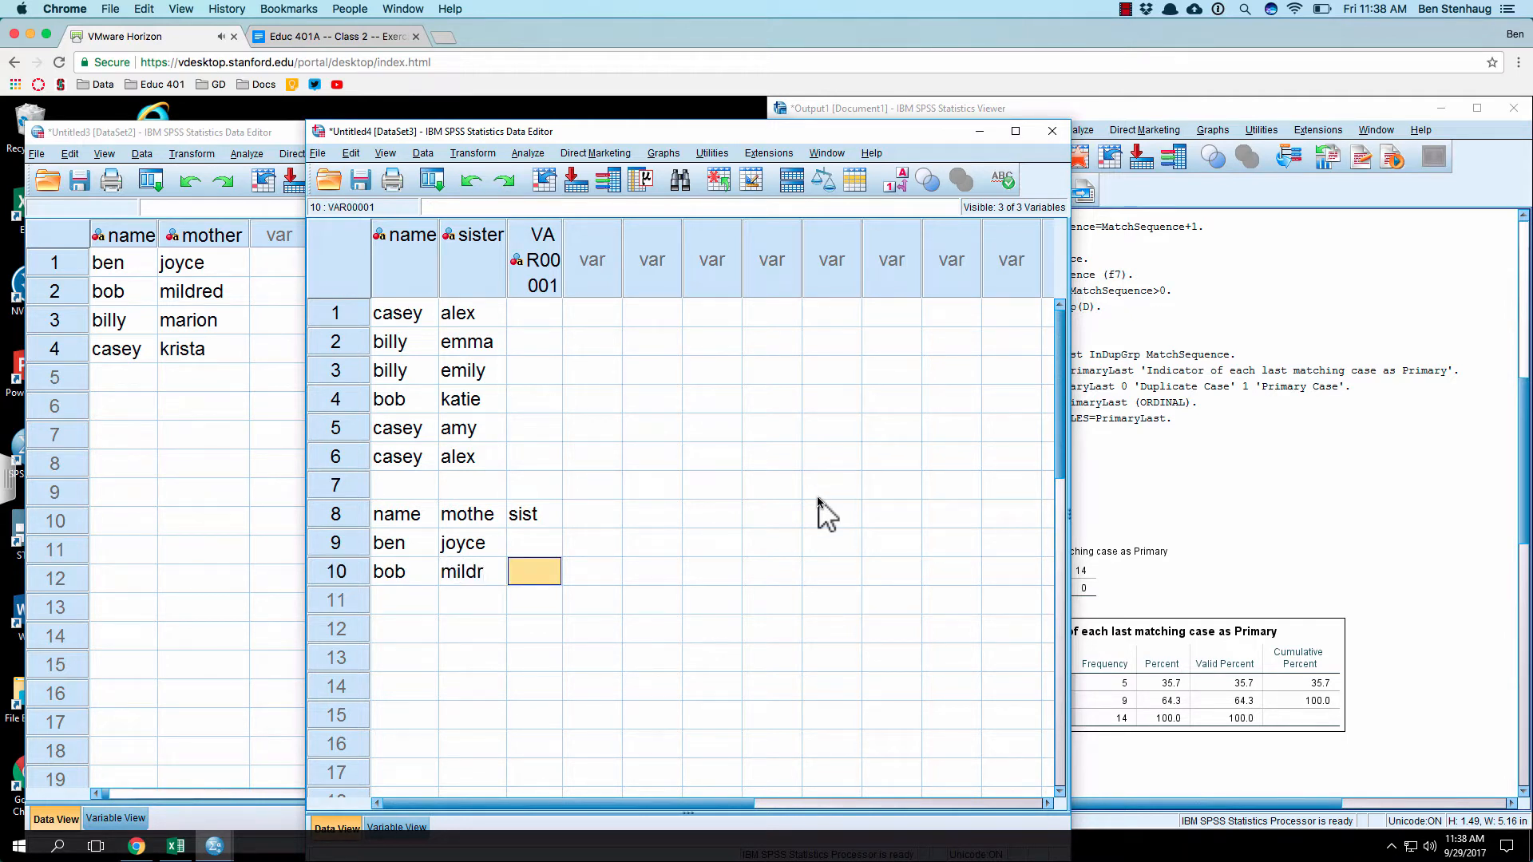
text(kati)
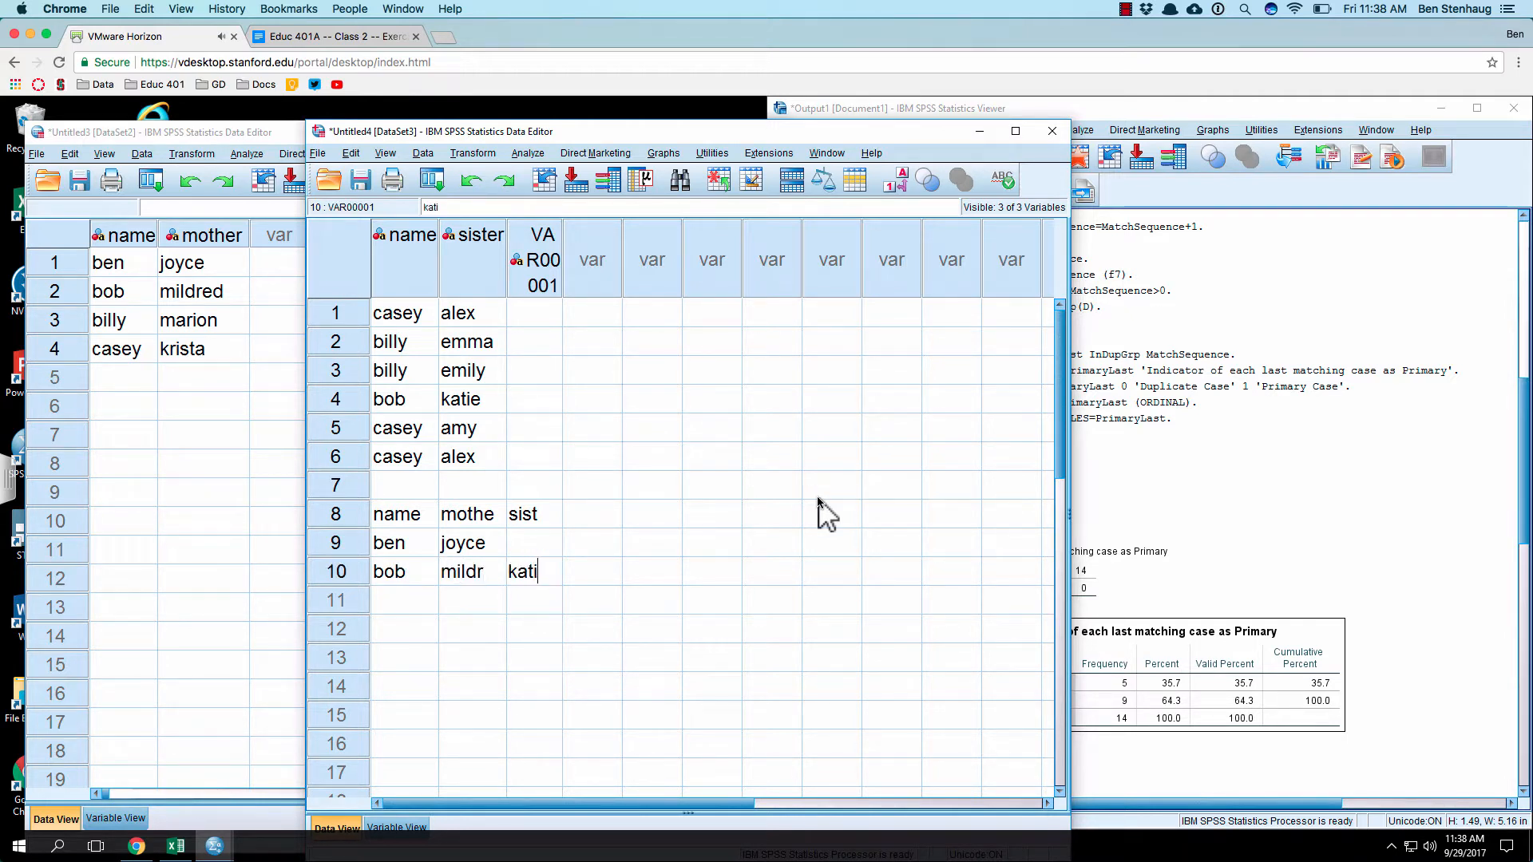
key(Return)
Step: Enter the mother dataset's third person in row 11, with that person's mother under "mothe"
key(Up)
key(Down)
key(Left)
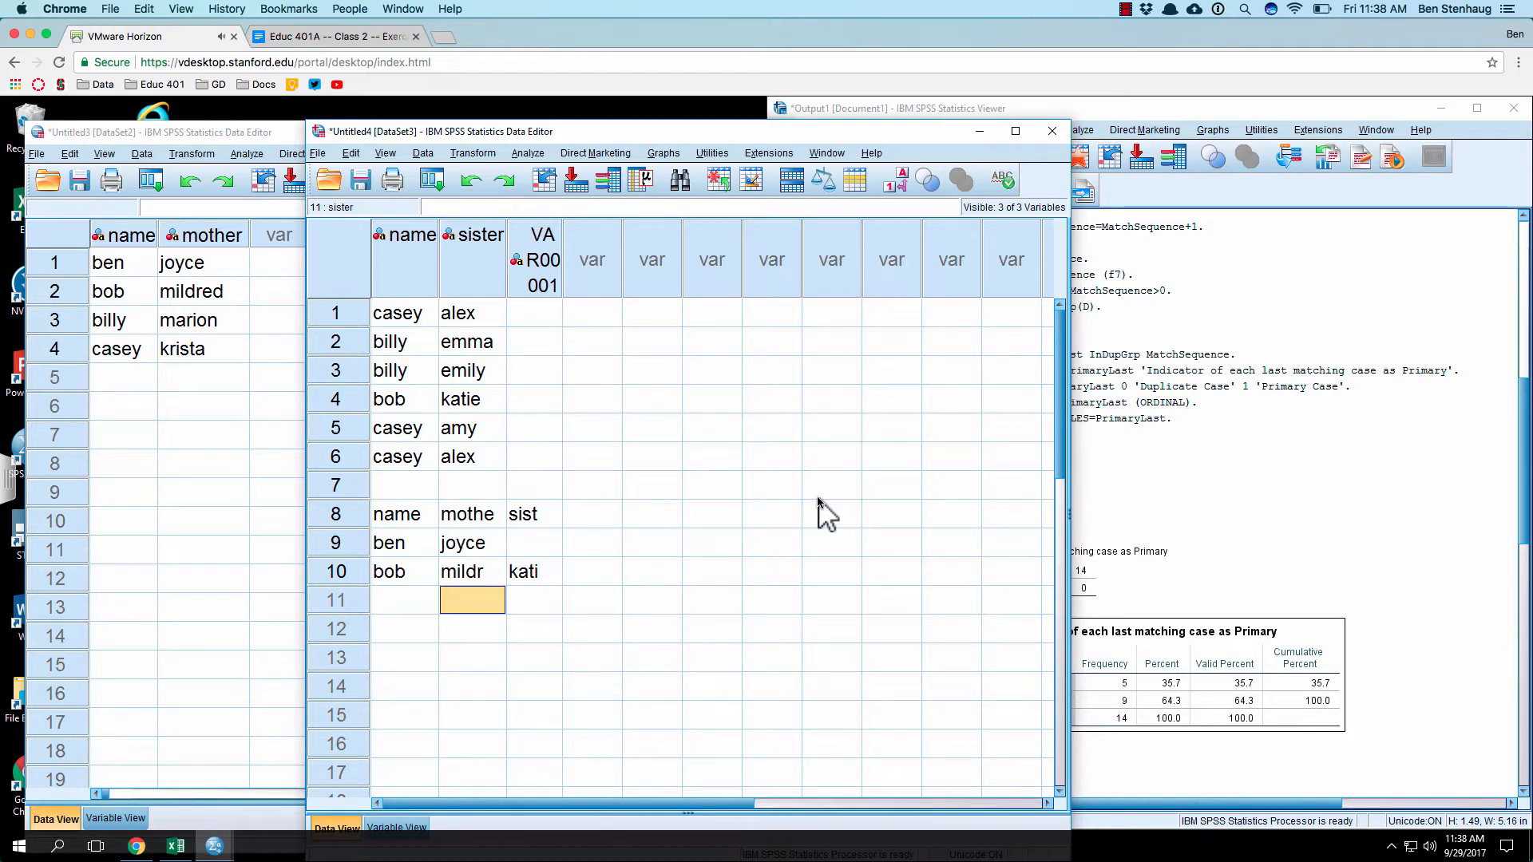
key(Left)
text(billy)
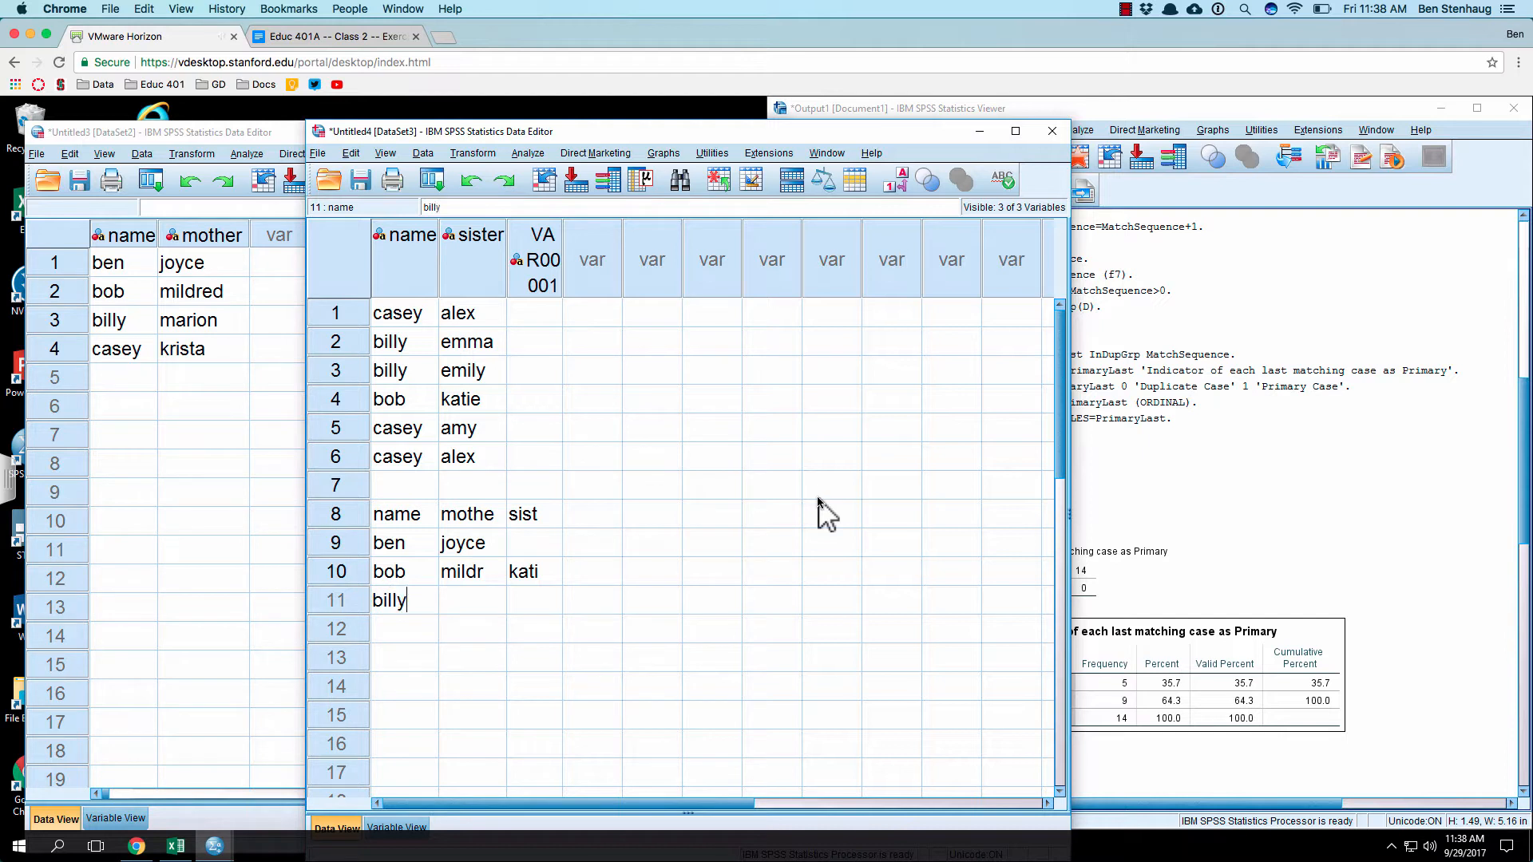
key(Tab)
text(marion)
key(Return)
Step: Enter the third person's first sister under "sist" in row 11
key(Up)
key(Right)
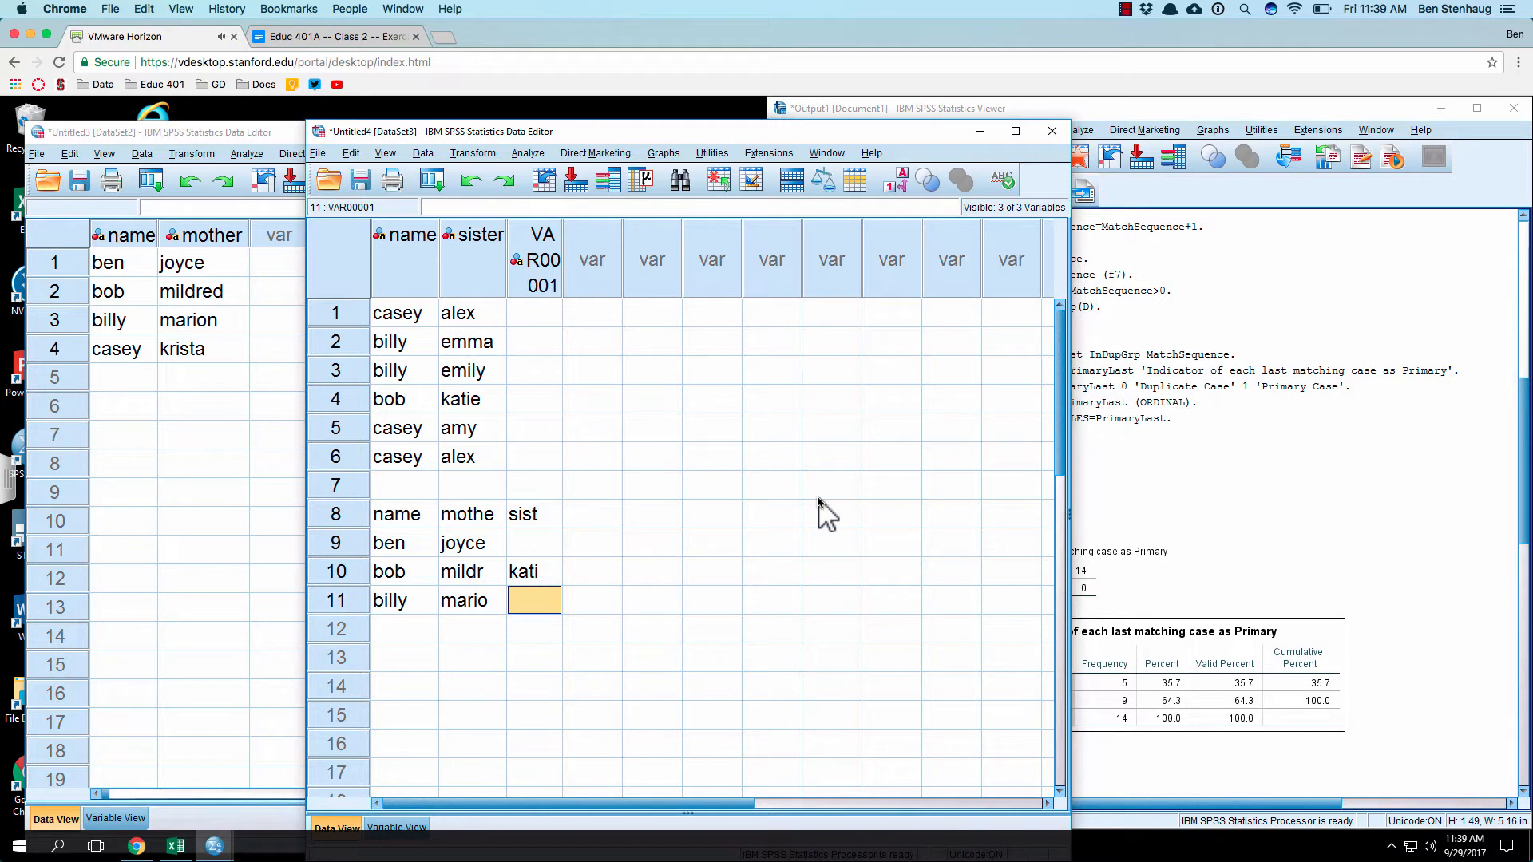
text(emma)
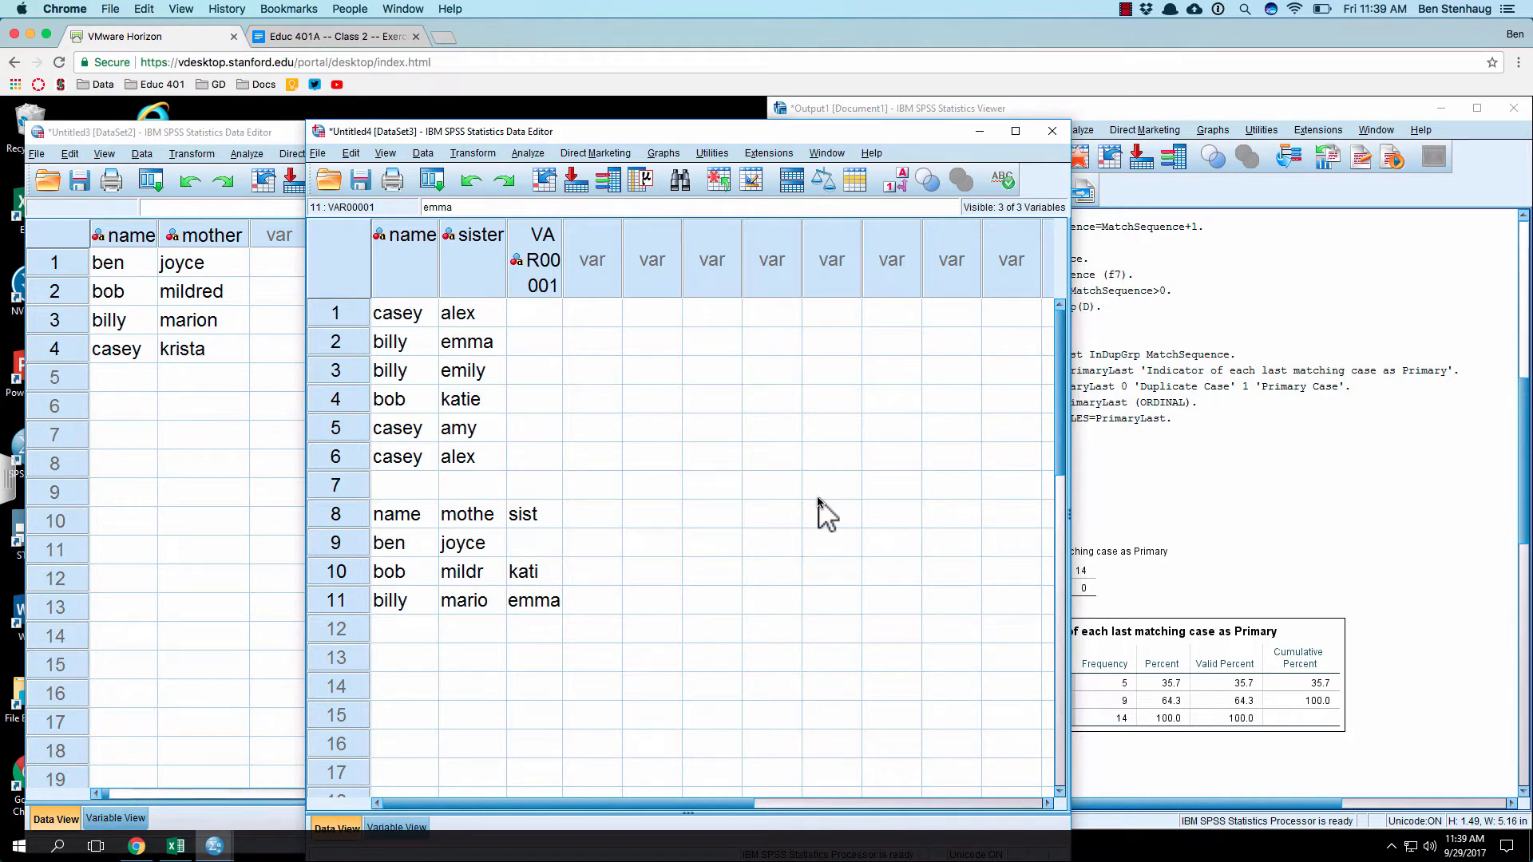
key(Return)
Step: Repeat the third person and mother in row 12
key(Left)
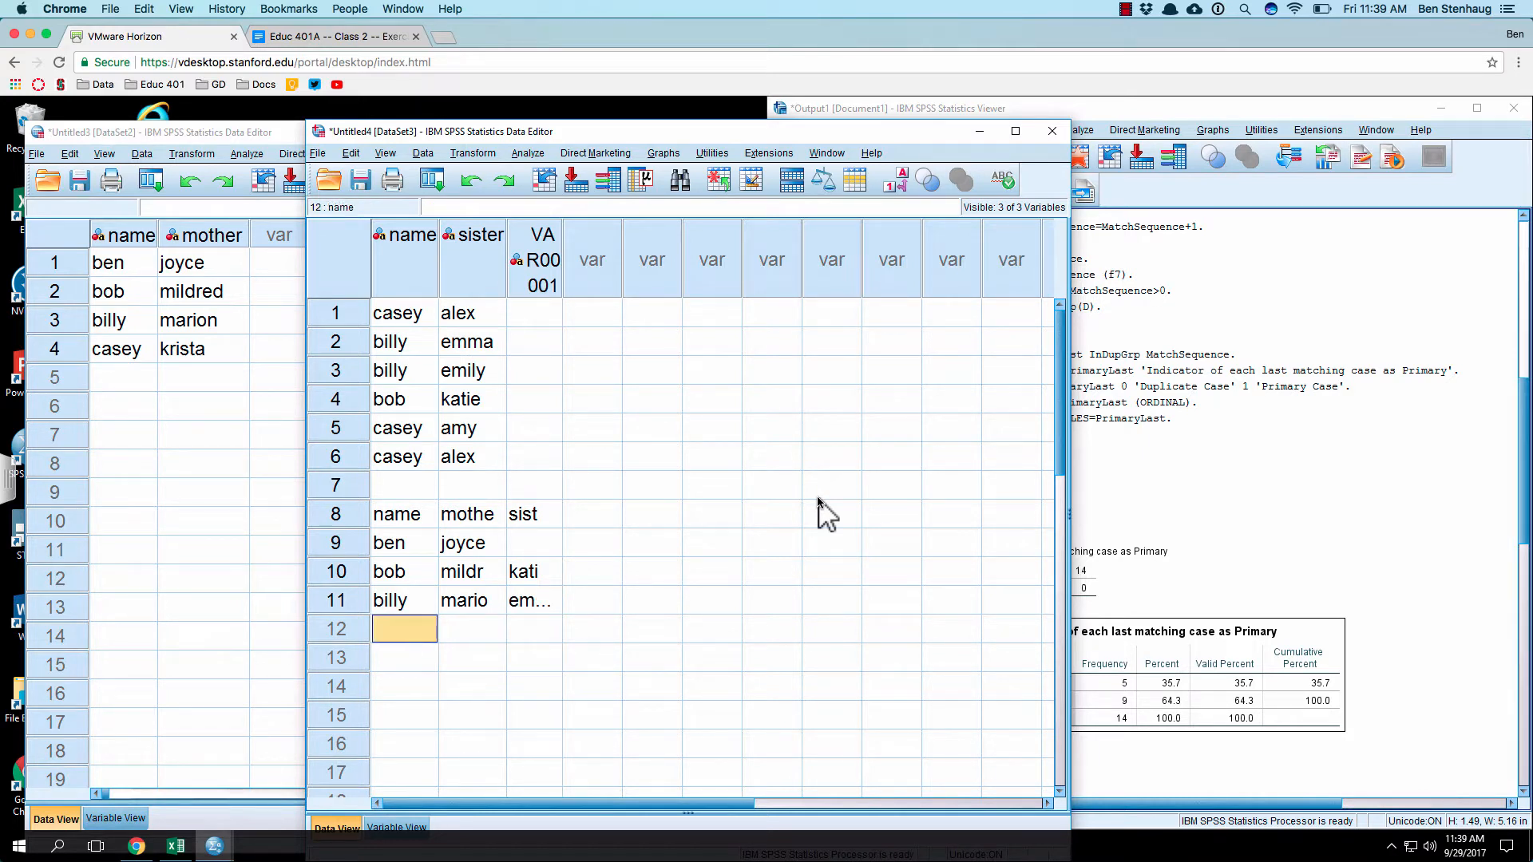
text(billy)
key(Tab)
text(mario)
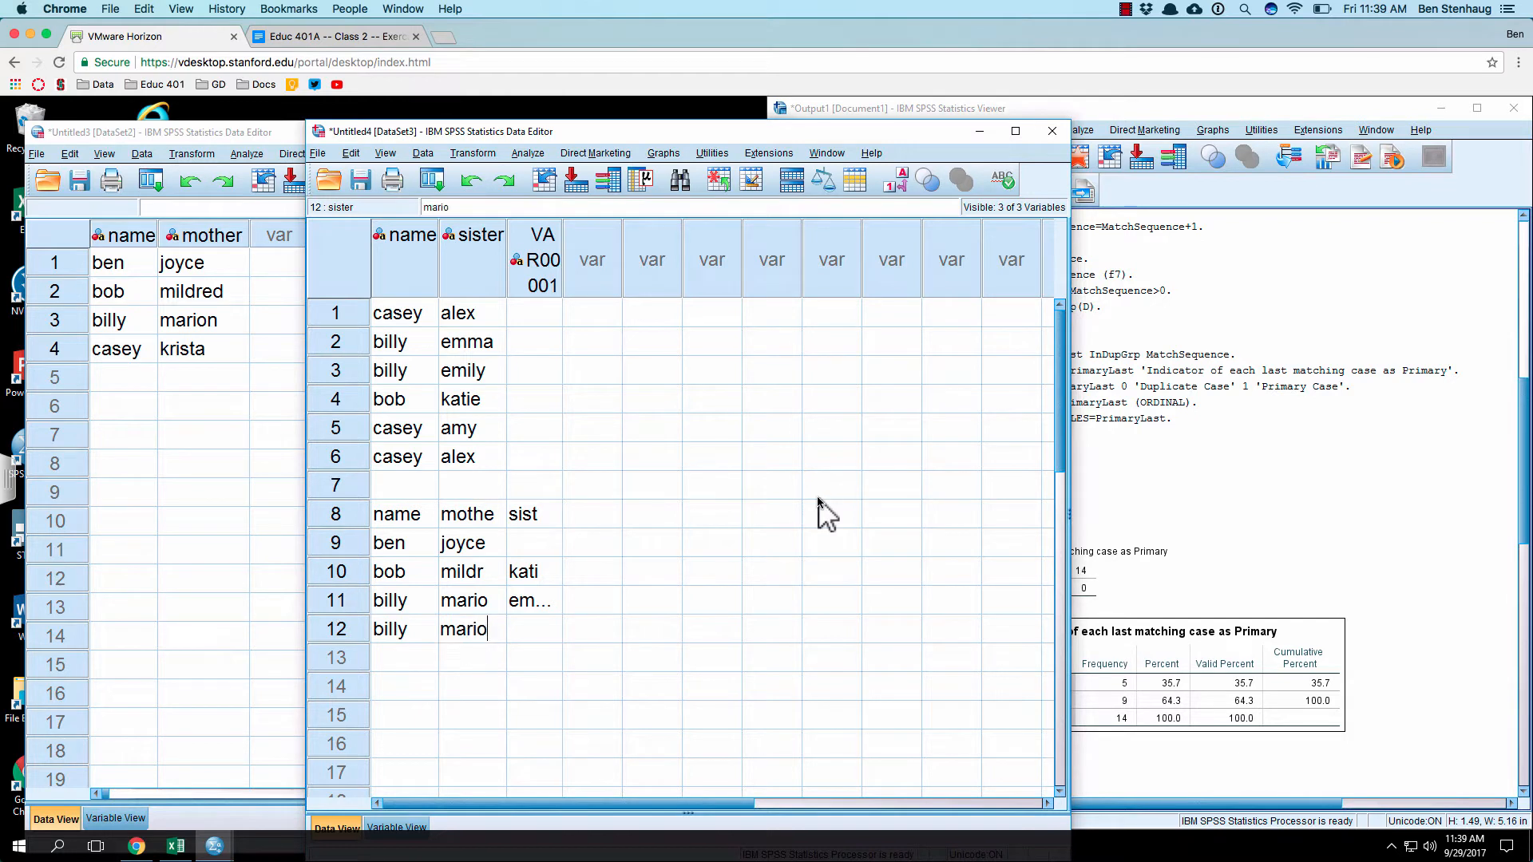
key(Tab)
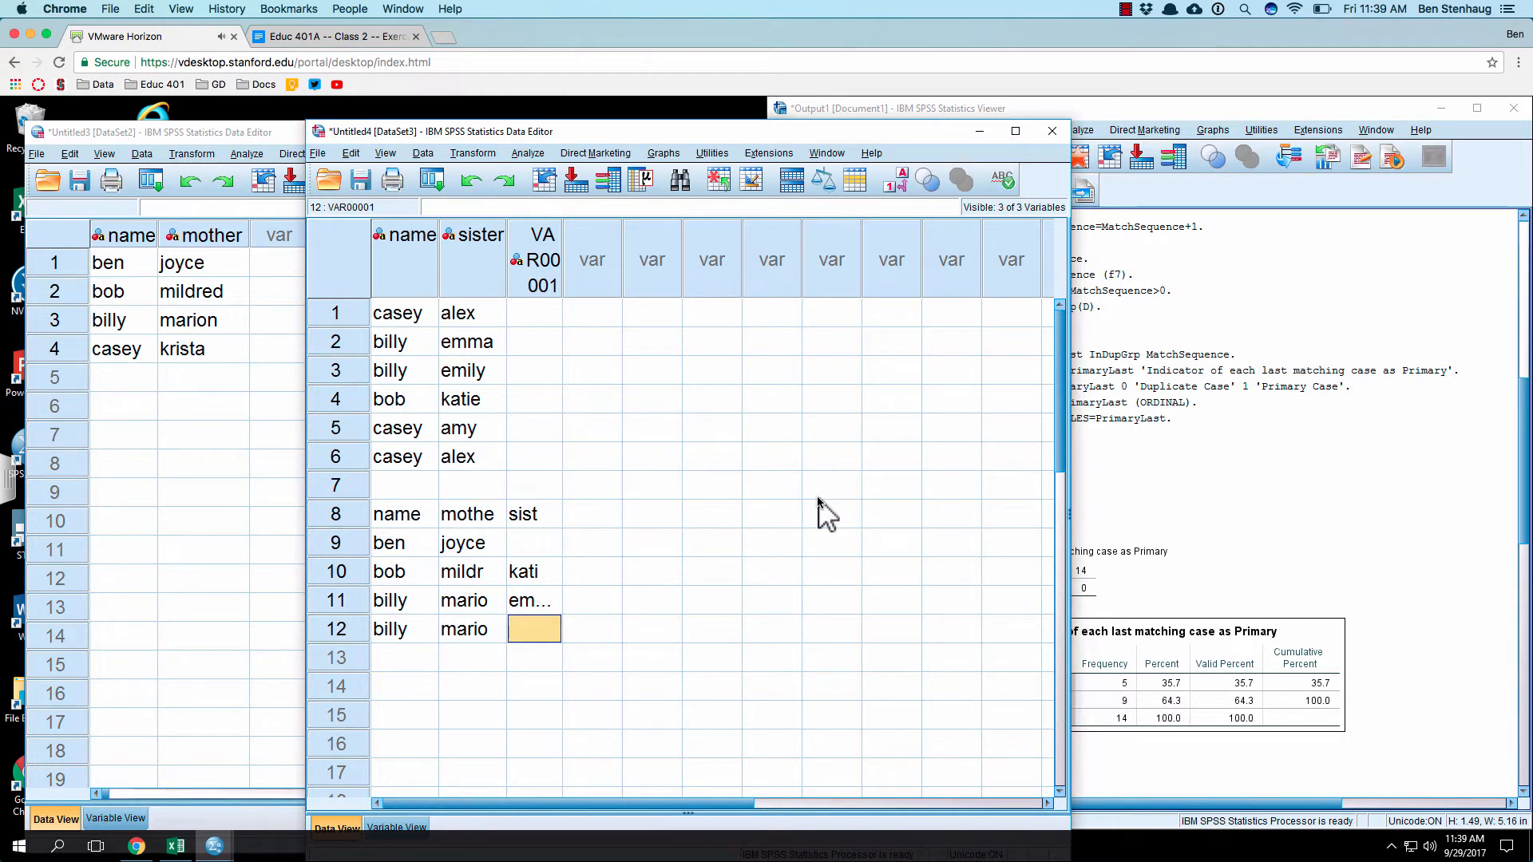
Step: Enter the third person's second sister, abbreviated to three letters, under "sist" in row 12
text(wmi)
key(BackSpace)
key(BackSpace)
key(BackSpace)
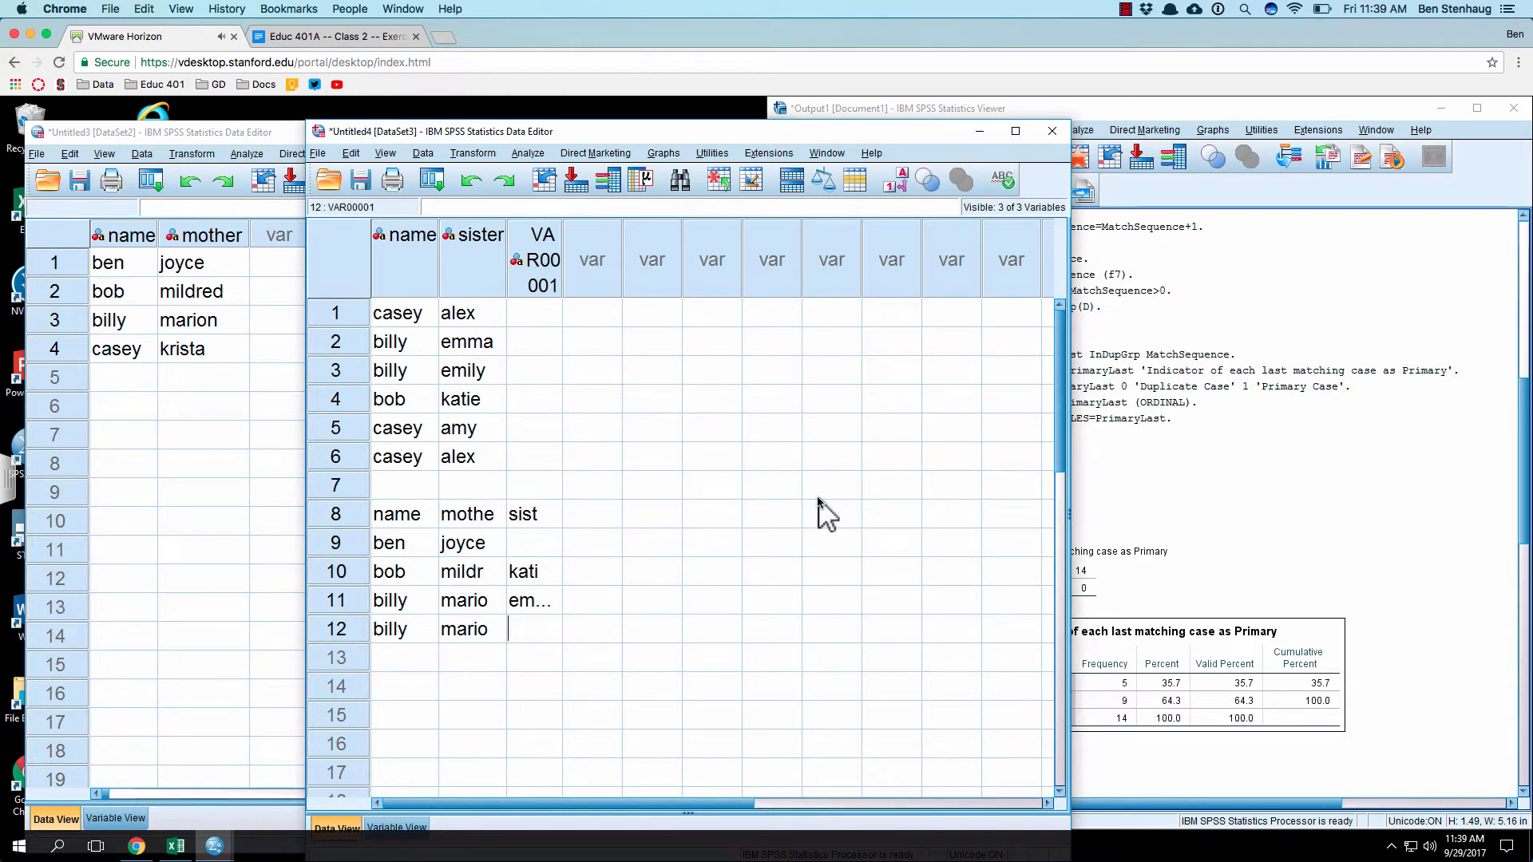
text(emi)
key(Return)
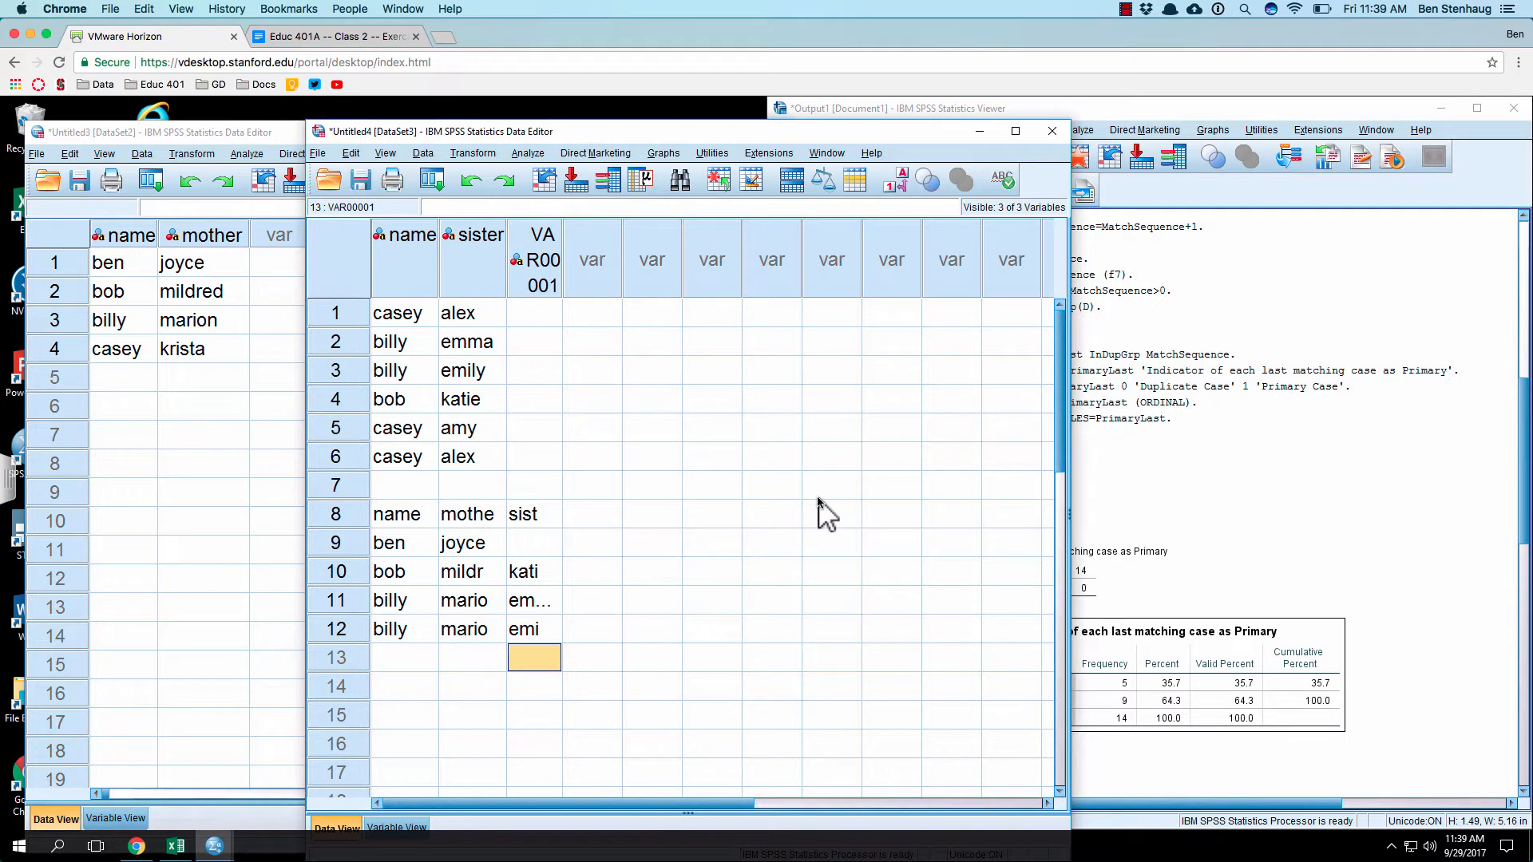
Step: Clear the typed headers in row 8 and the first person's entries in row 9
click(413, 515)
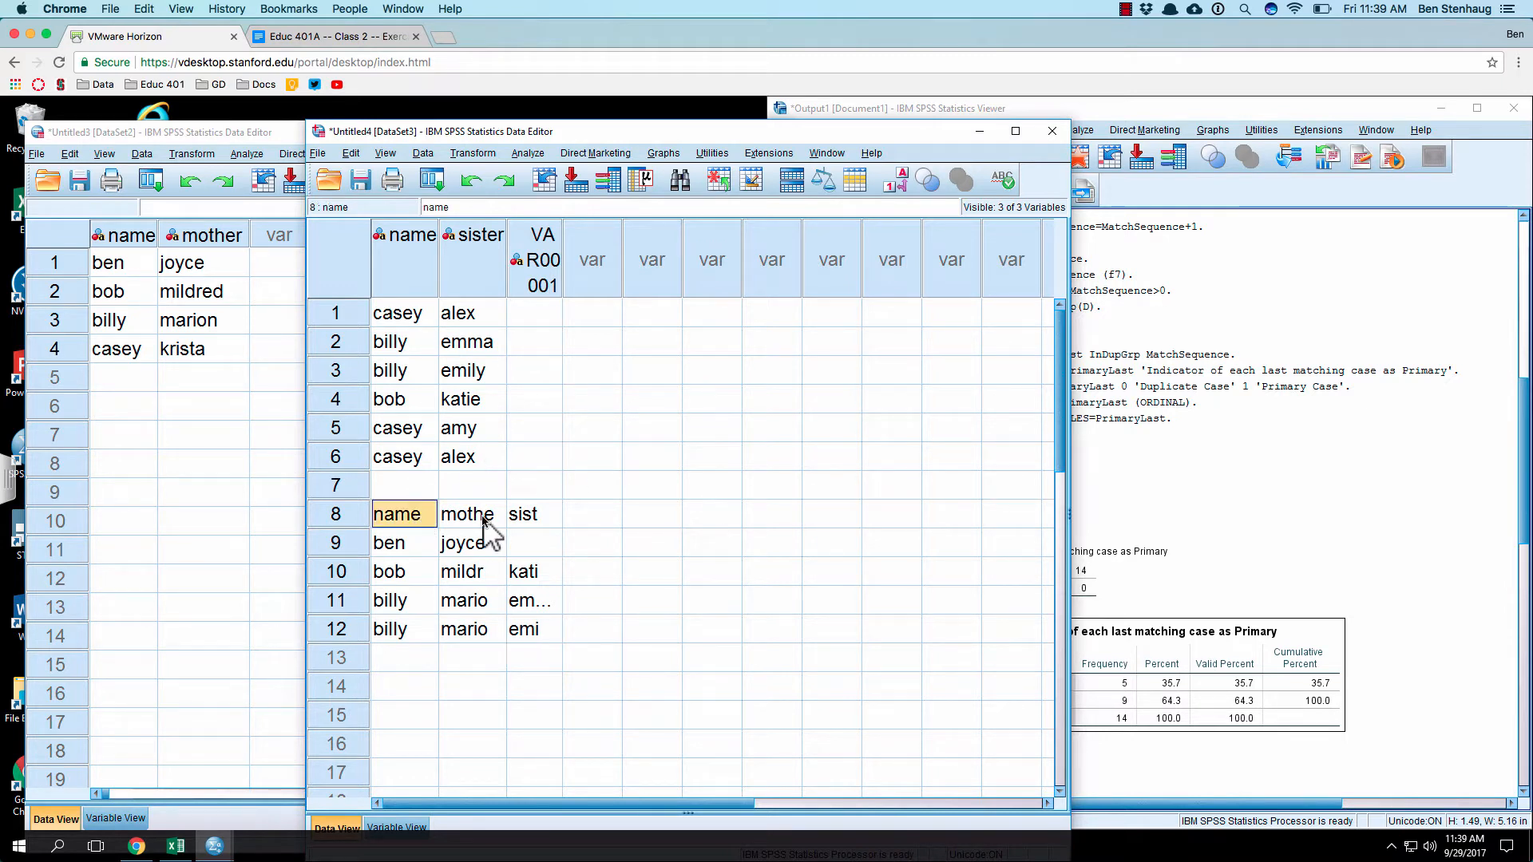
key(BackSpace)
key(Right)
key(BackSpace)
key(Right)
key(BackSpace)
key(Right)
key(Down)
key(Left)
key(Left)
Step: Clear the typed person and mother entries in rows 10 to 12
key(BackSpace)
key(Left)
key(BackSpace)
key(Down)
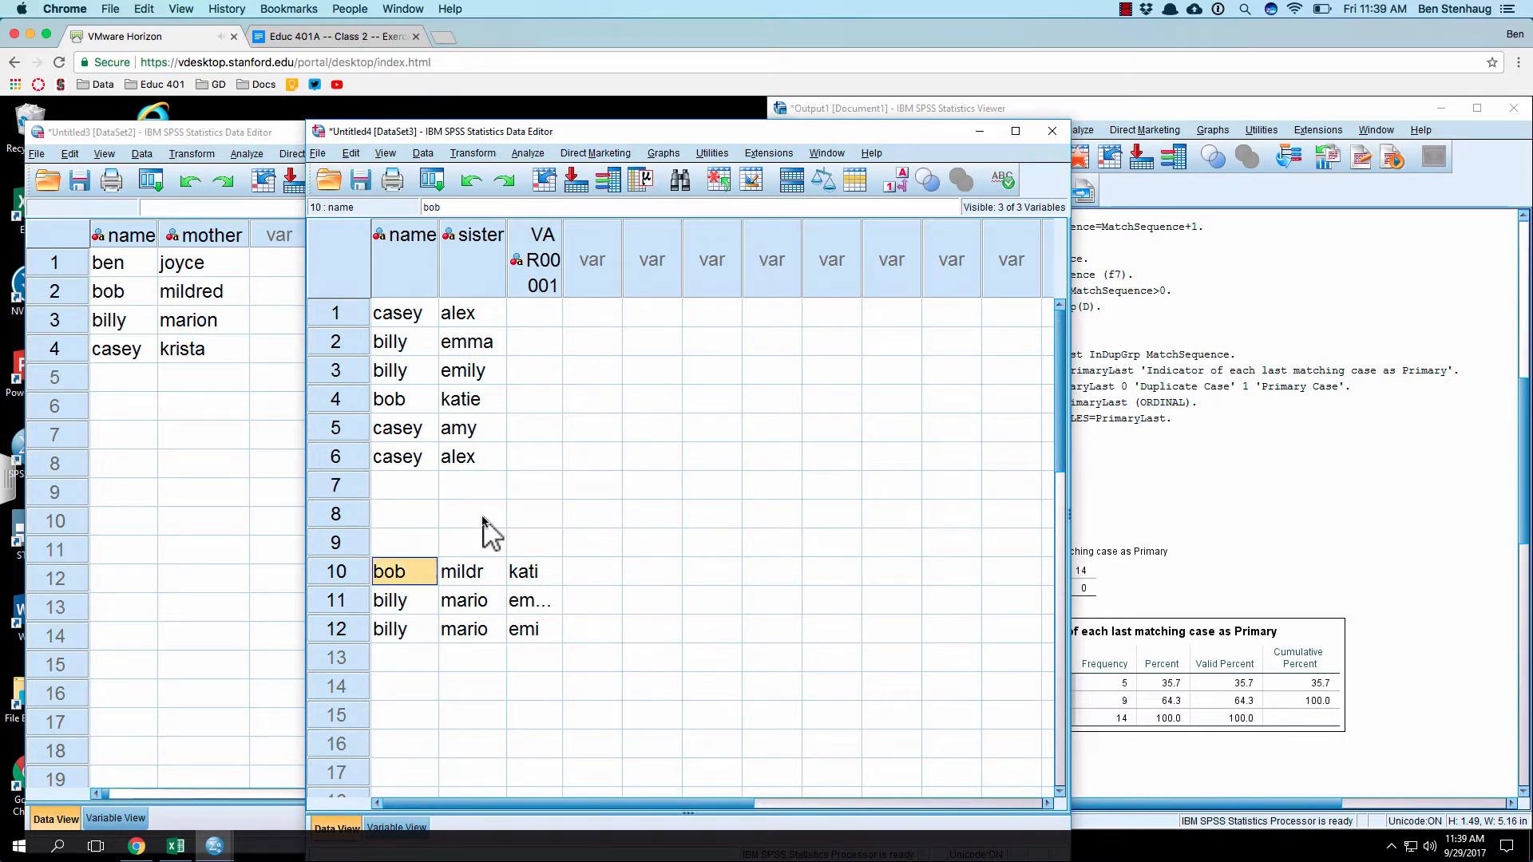
key(Down)
key(BackSpace)
key(Down)
key(Right)
key(BackSpace)
key(Up)
key(BackSpace)
key(Up)
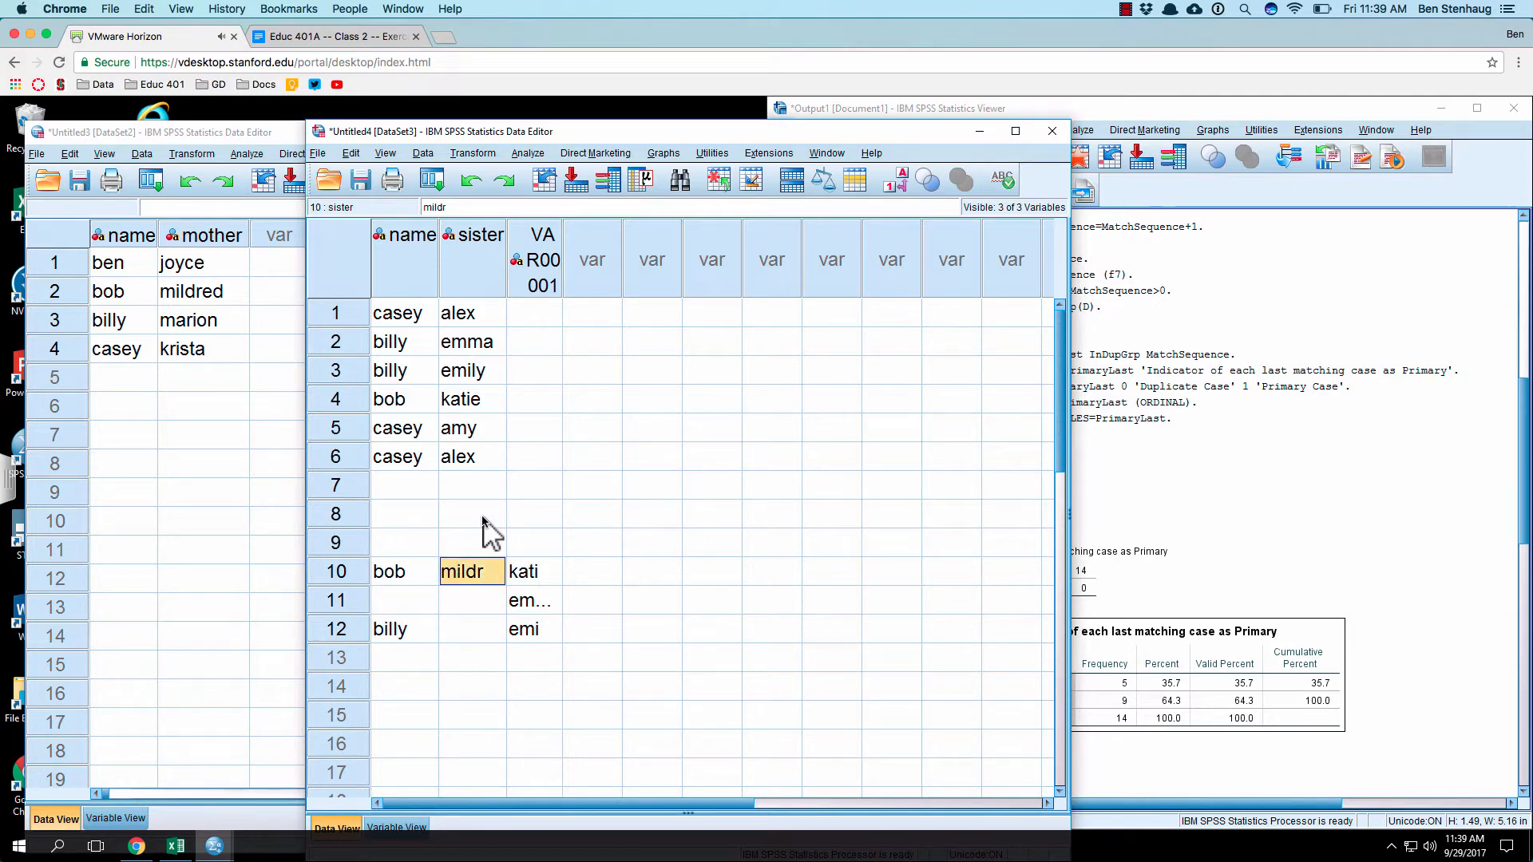
key(BackSpace)
key(Left)
key(BackSpace)
key(Down)
key(Down)
Step: Clear the sister entries in rows 10 to 12 of the VAR00001 column
key(BackSpace)
key(Right)
key(Right)
key(BackSpace)
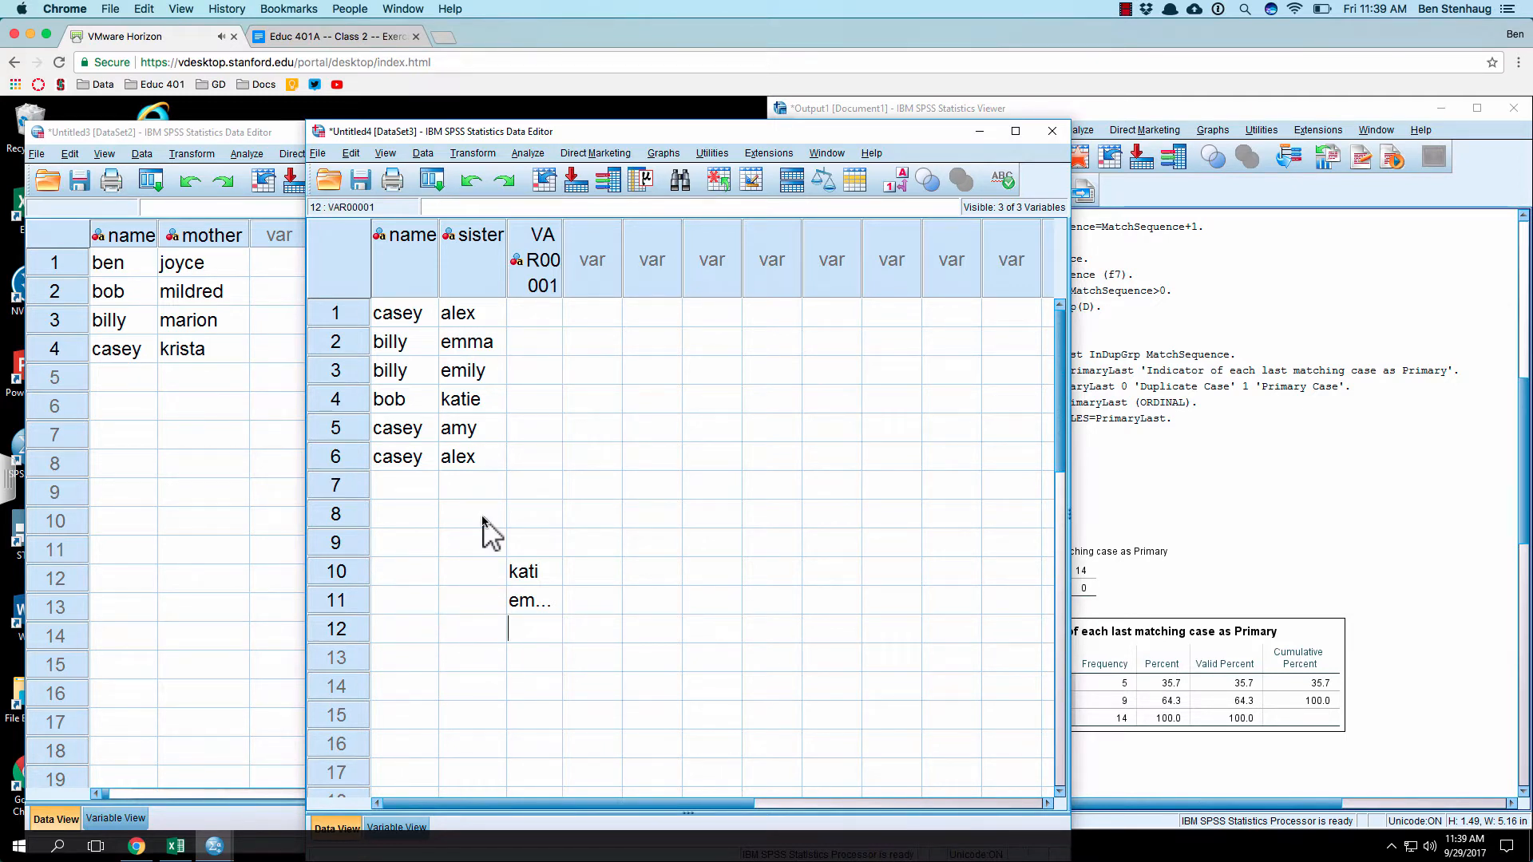
key(Up)
key(BackSpace)
key(Up)
key(BackSpace)
key(Up)
Step: Delete the emptied VAR00001 variable from the sister dataset
click(551, 265)
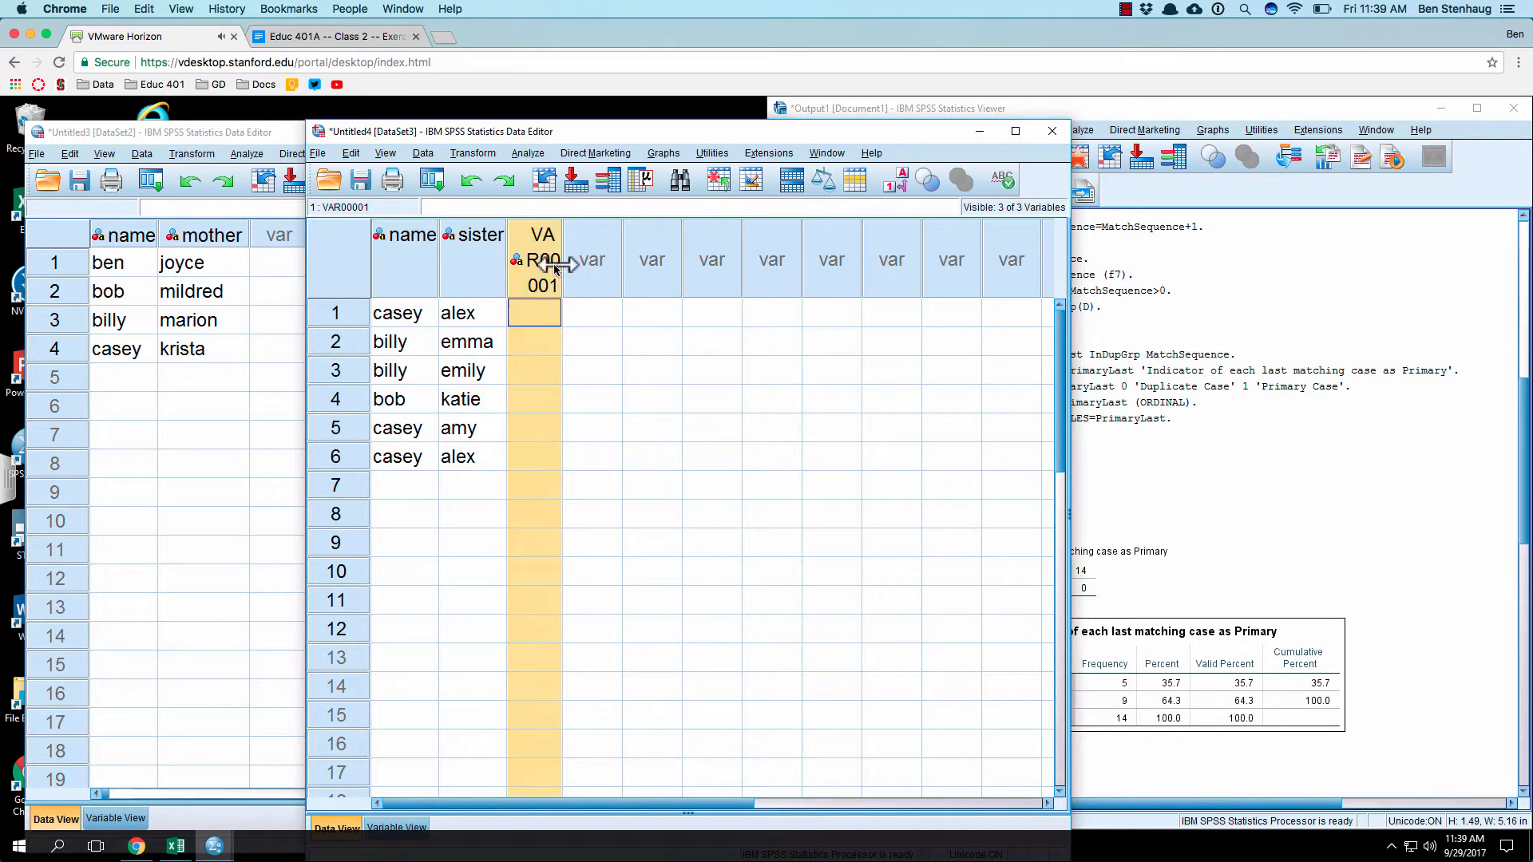
right_click(538, 281)
click(582, 369)
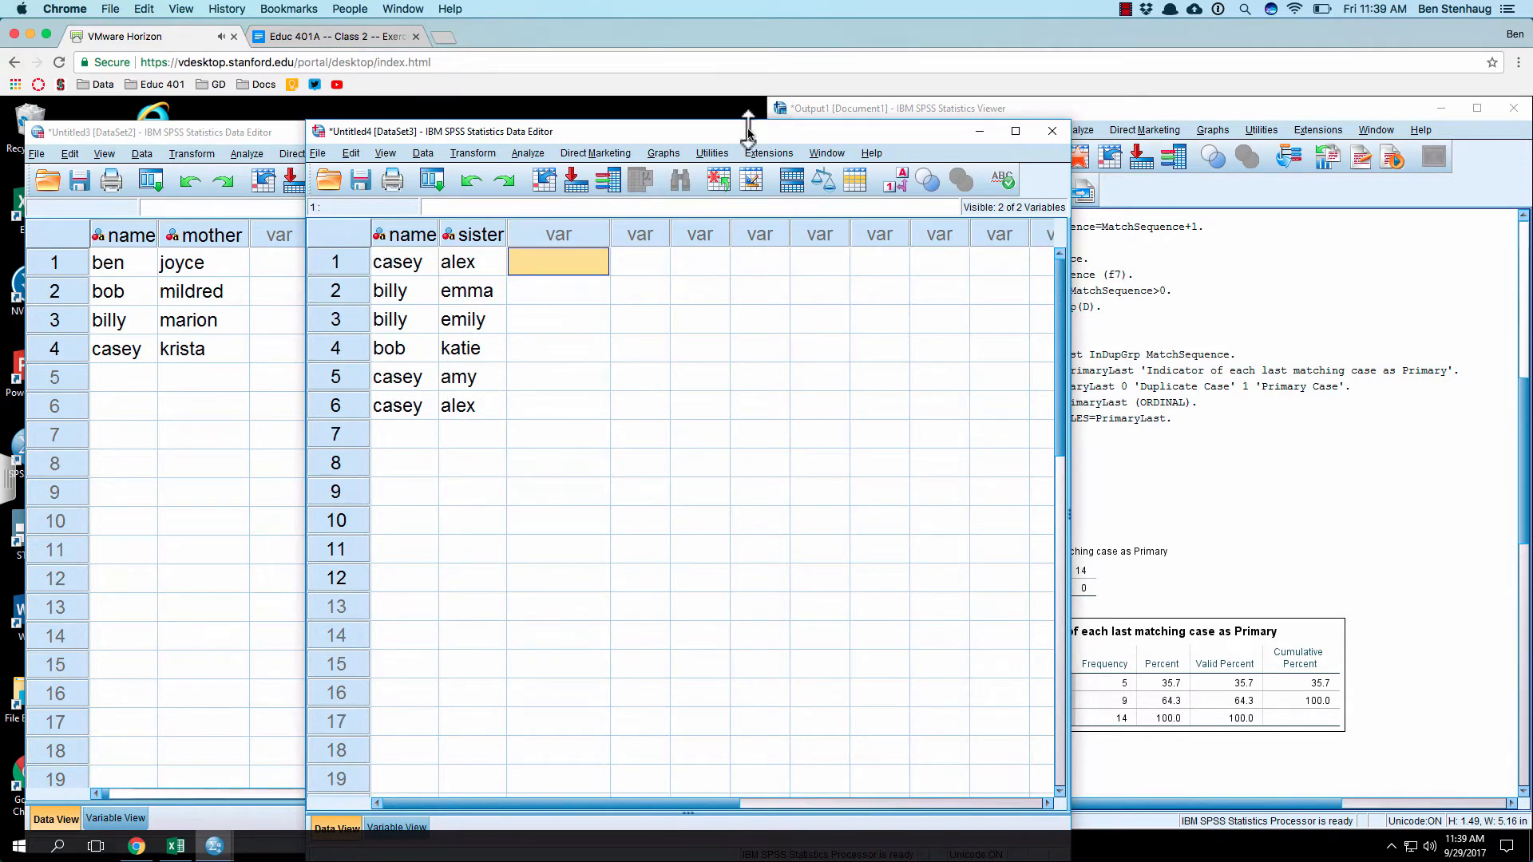
Step: Arrange the two dataset windows side by side, narrowing the mother dataset's window so the sister dataset is fully visible
drag(748, 128, 790, 127)
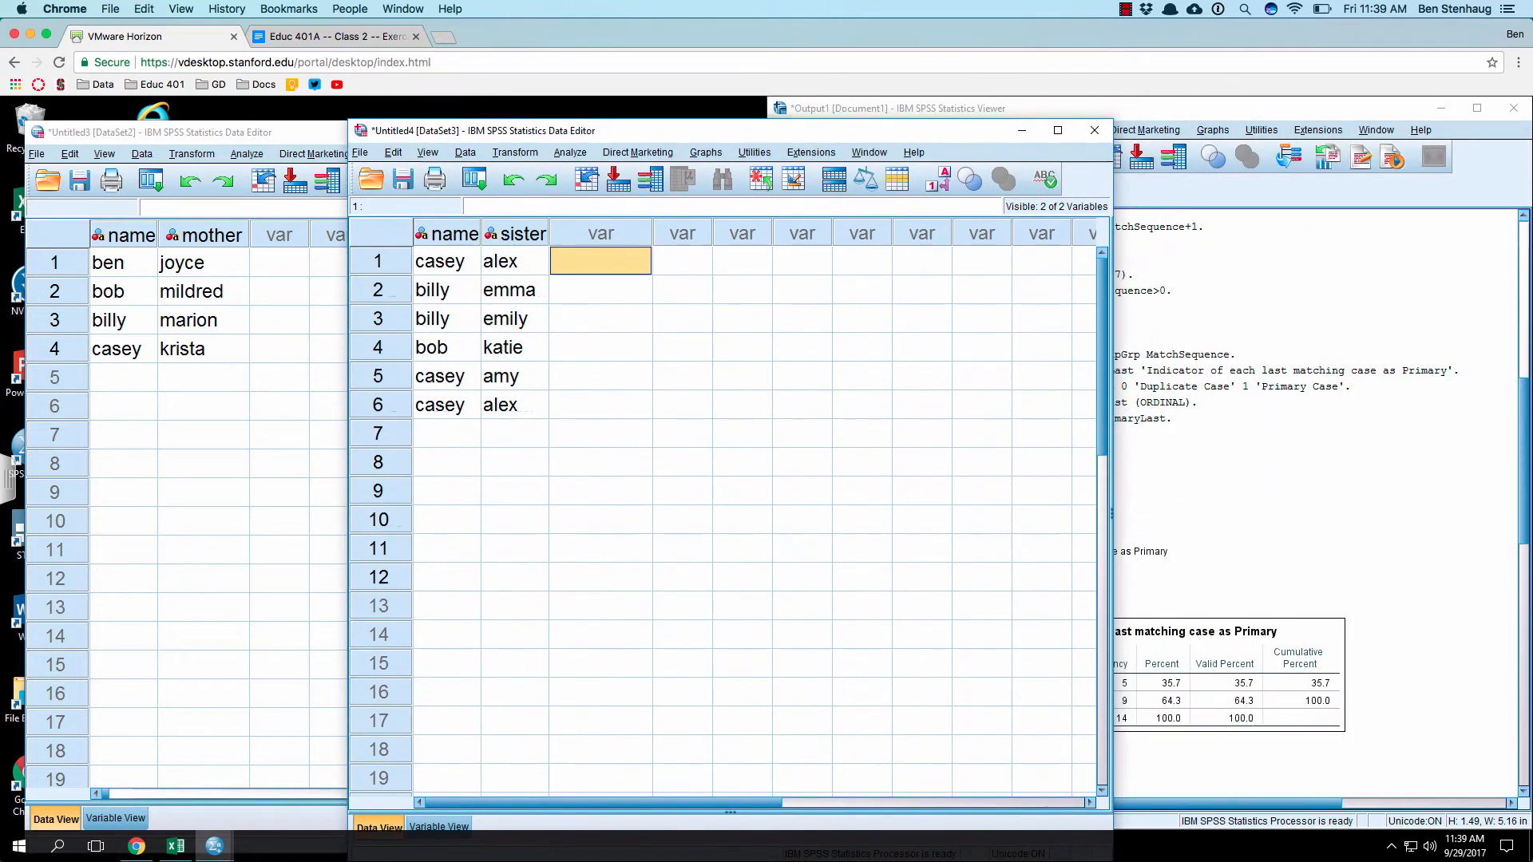
click(36, 153)
click(699, 319)
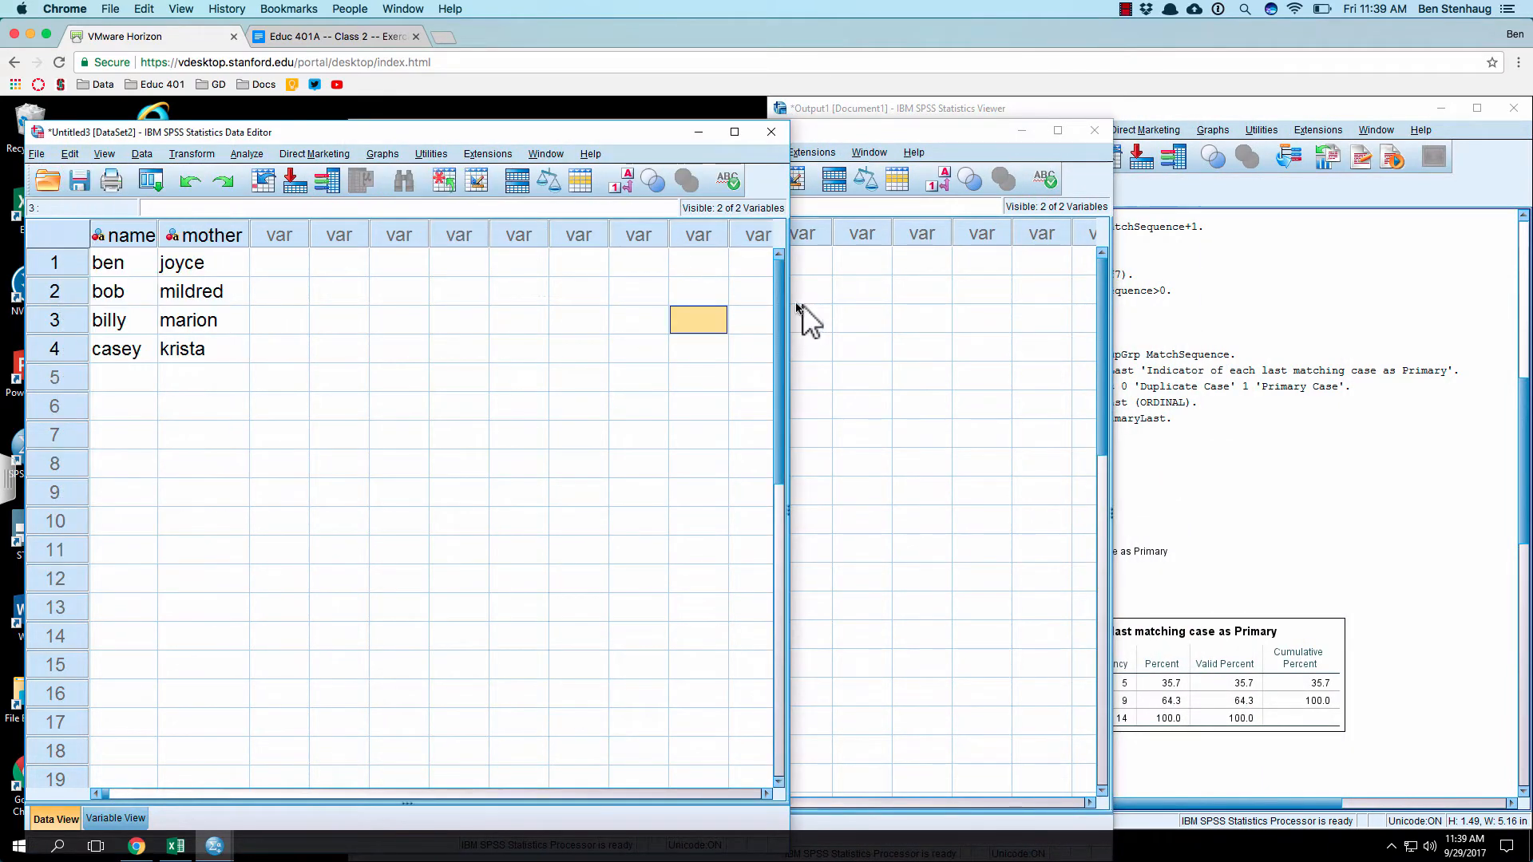
drag(784, 309, 339, 343)
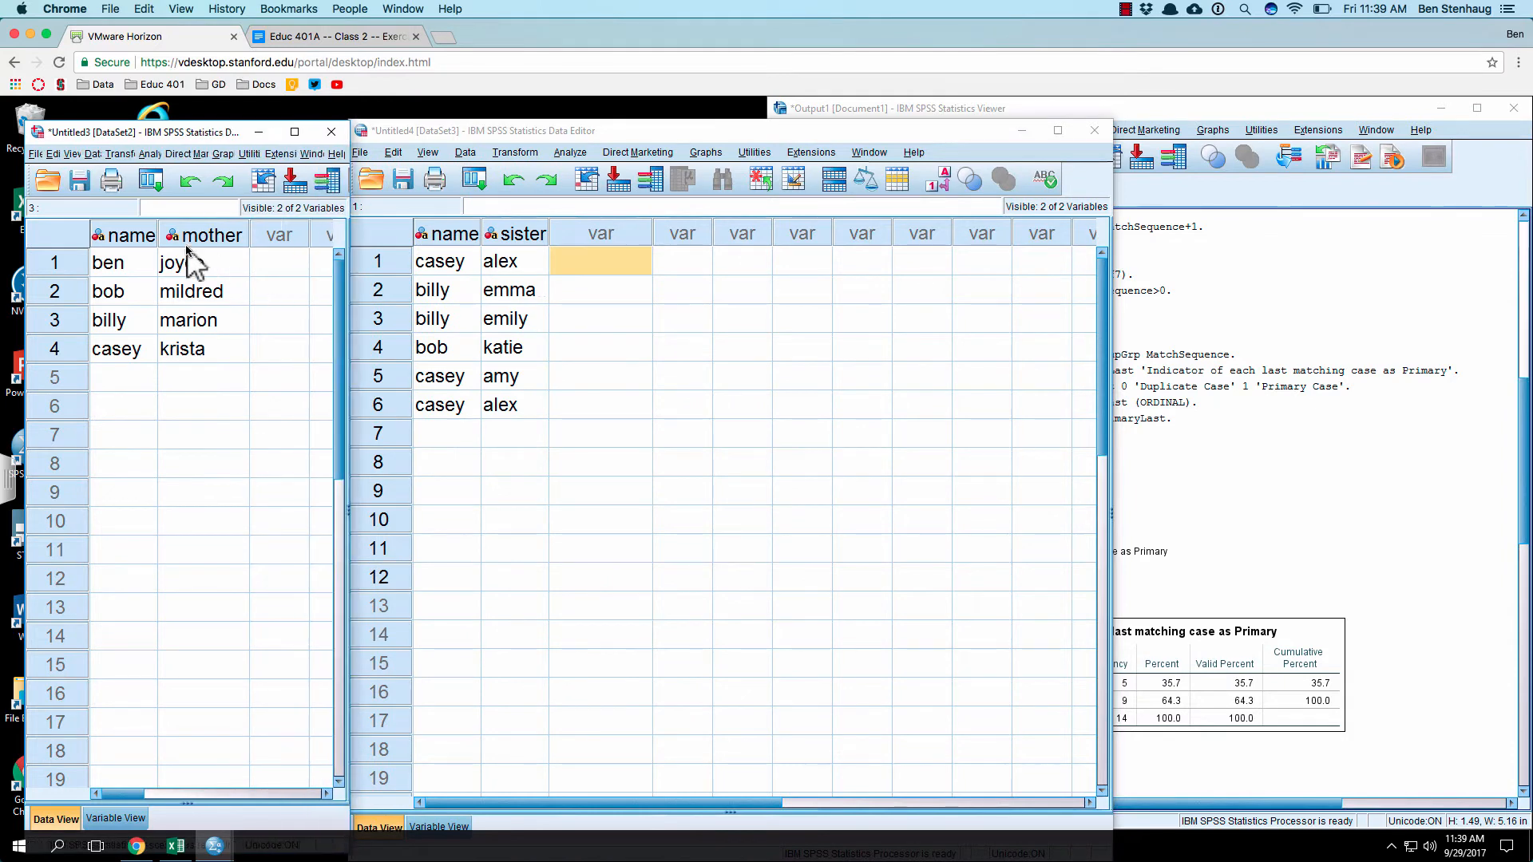
Step: Start an Add Variables merge on the mother dataset, using the open dataset Untitled4[DataSet3] as the source
click(36, 153)
mouse_move(95, 154)
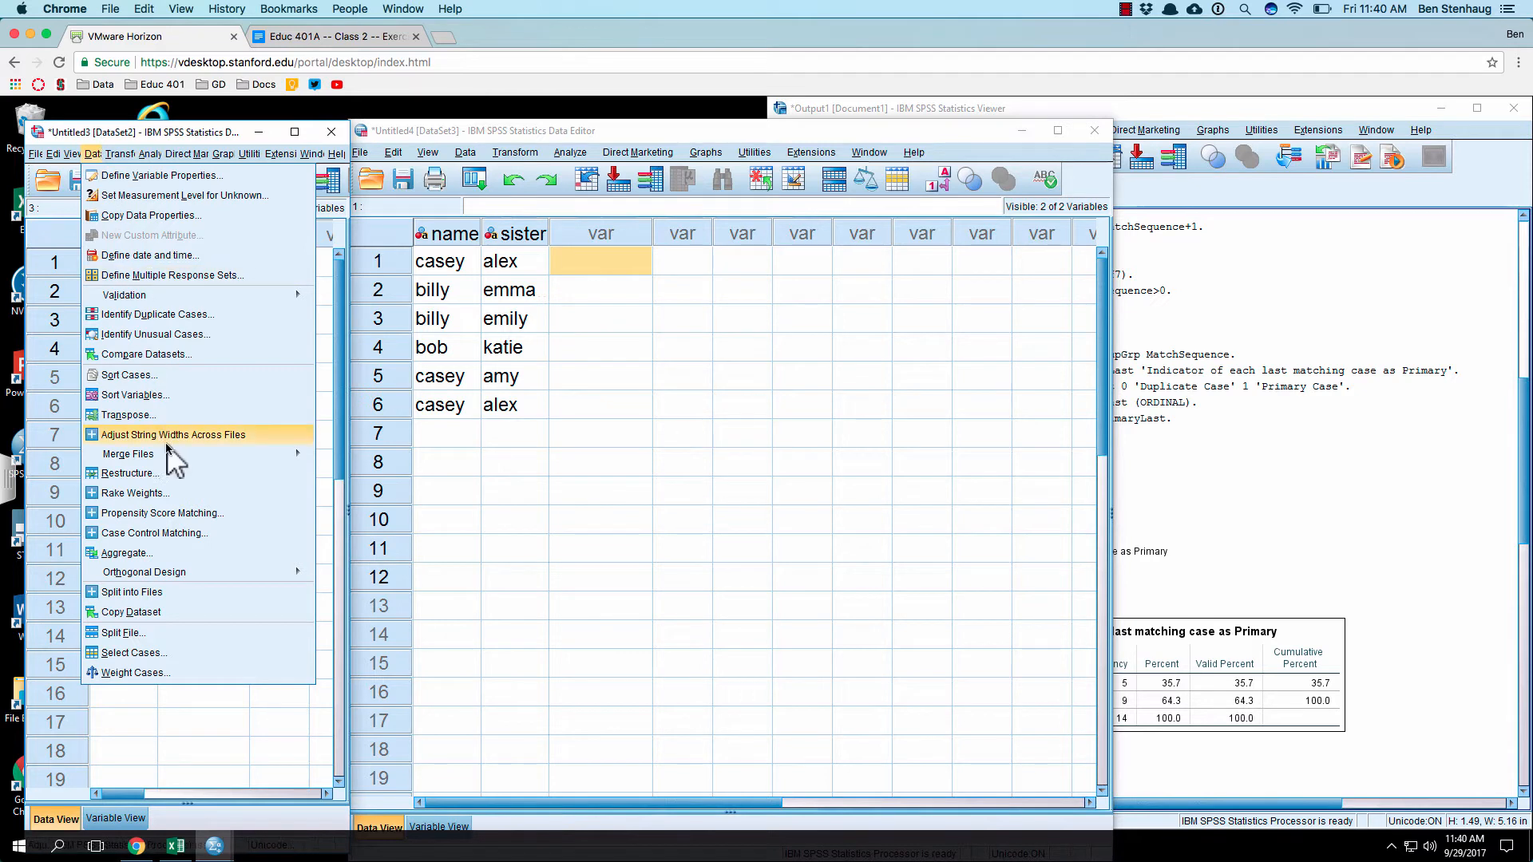
mouse_move(297, 455)
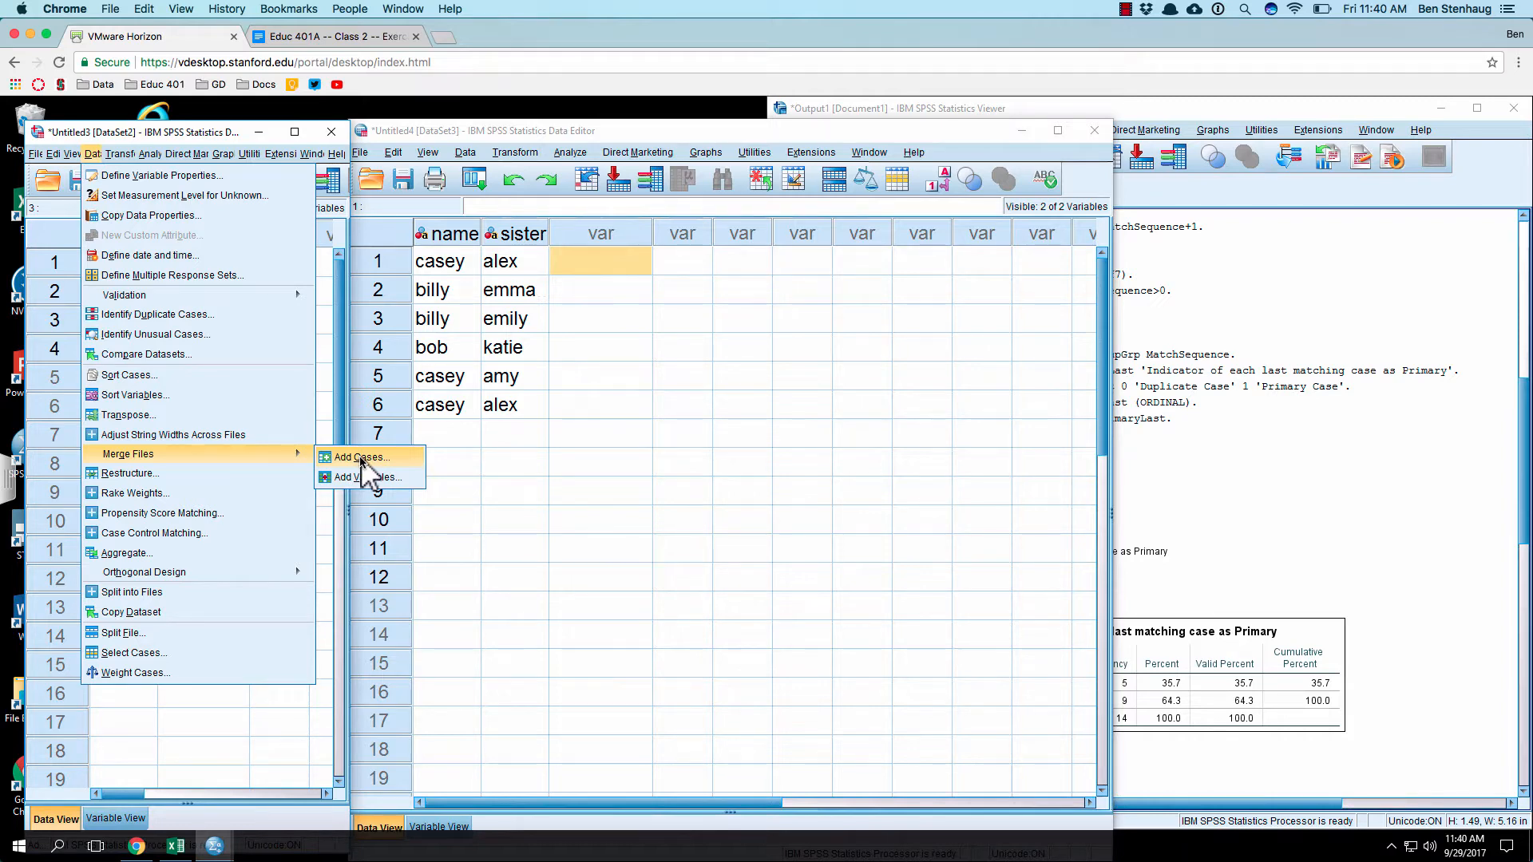
click(369, 477)
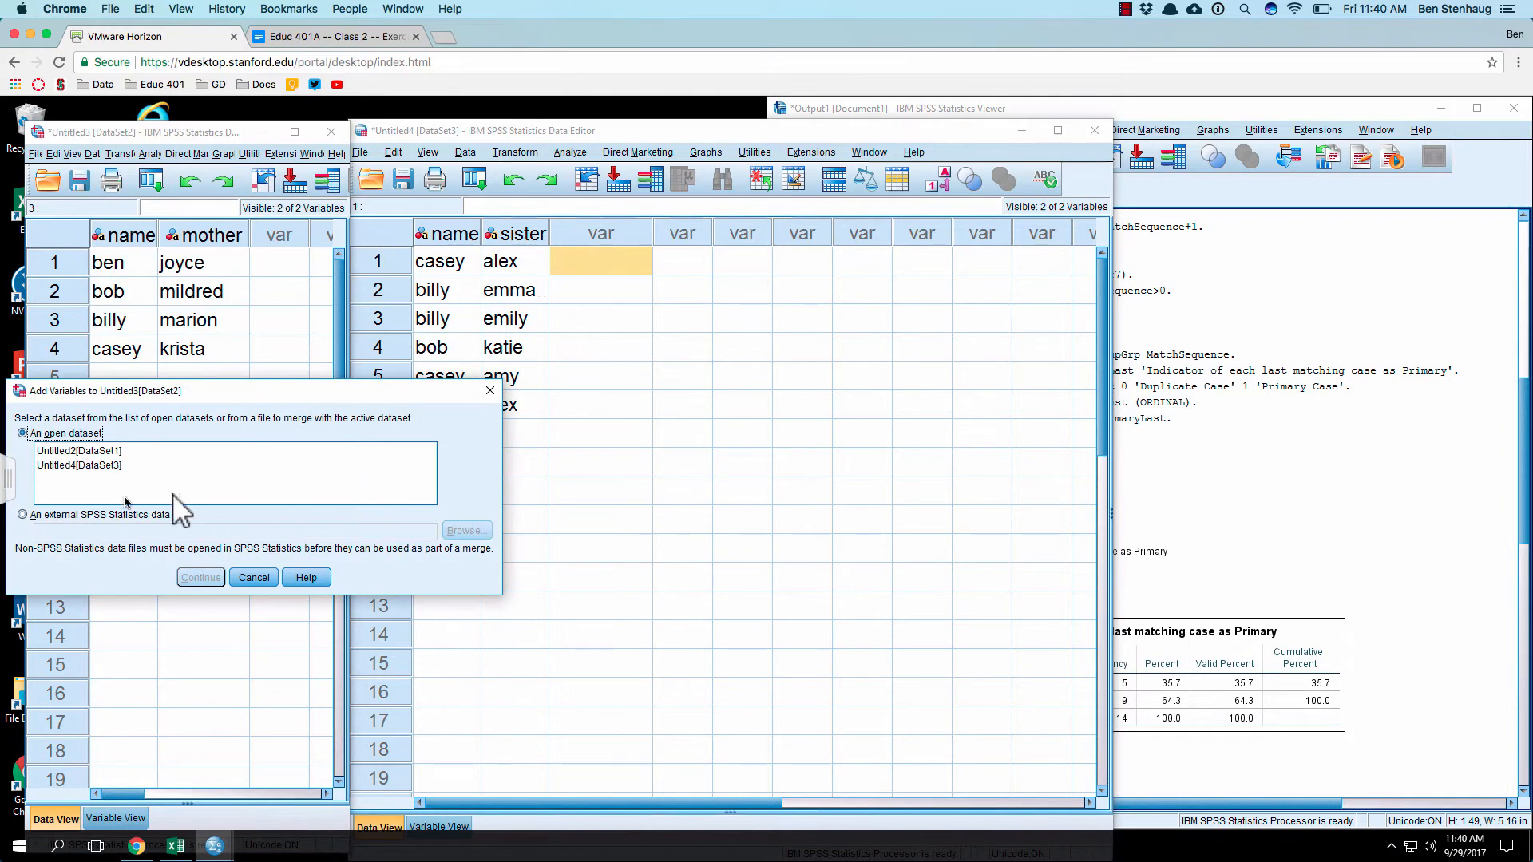
click(112, 466)
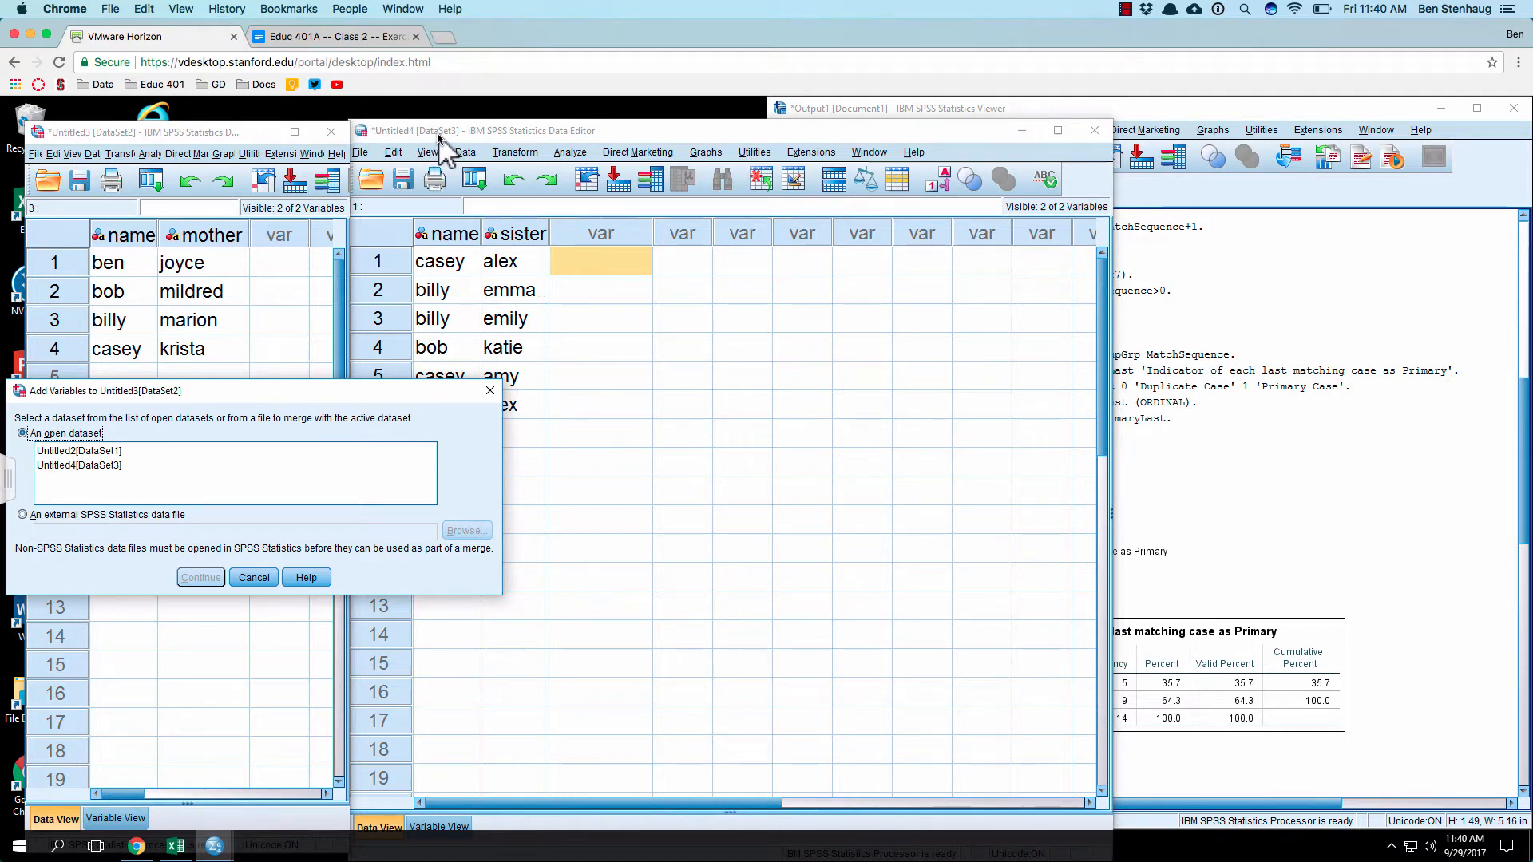
click(88, 466)
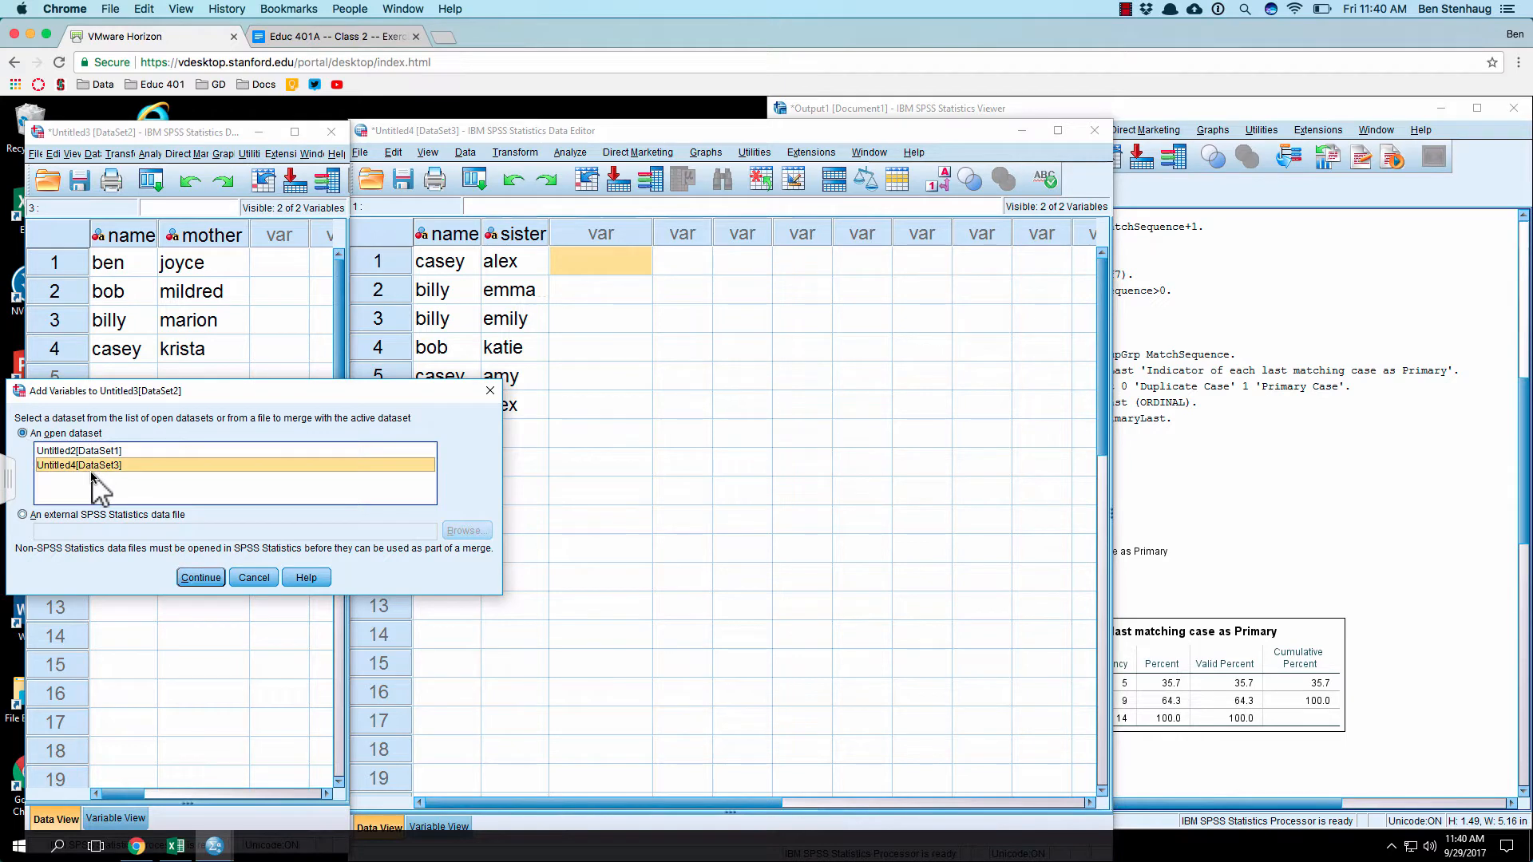
click(203, 577)
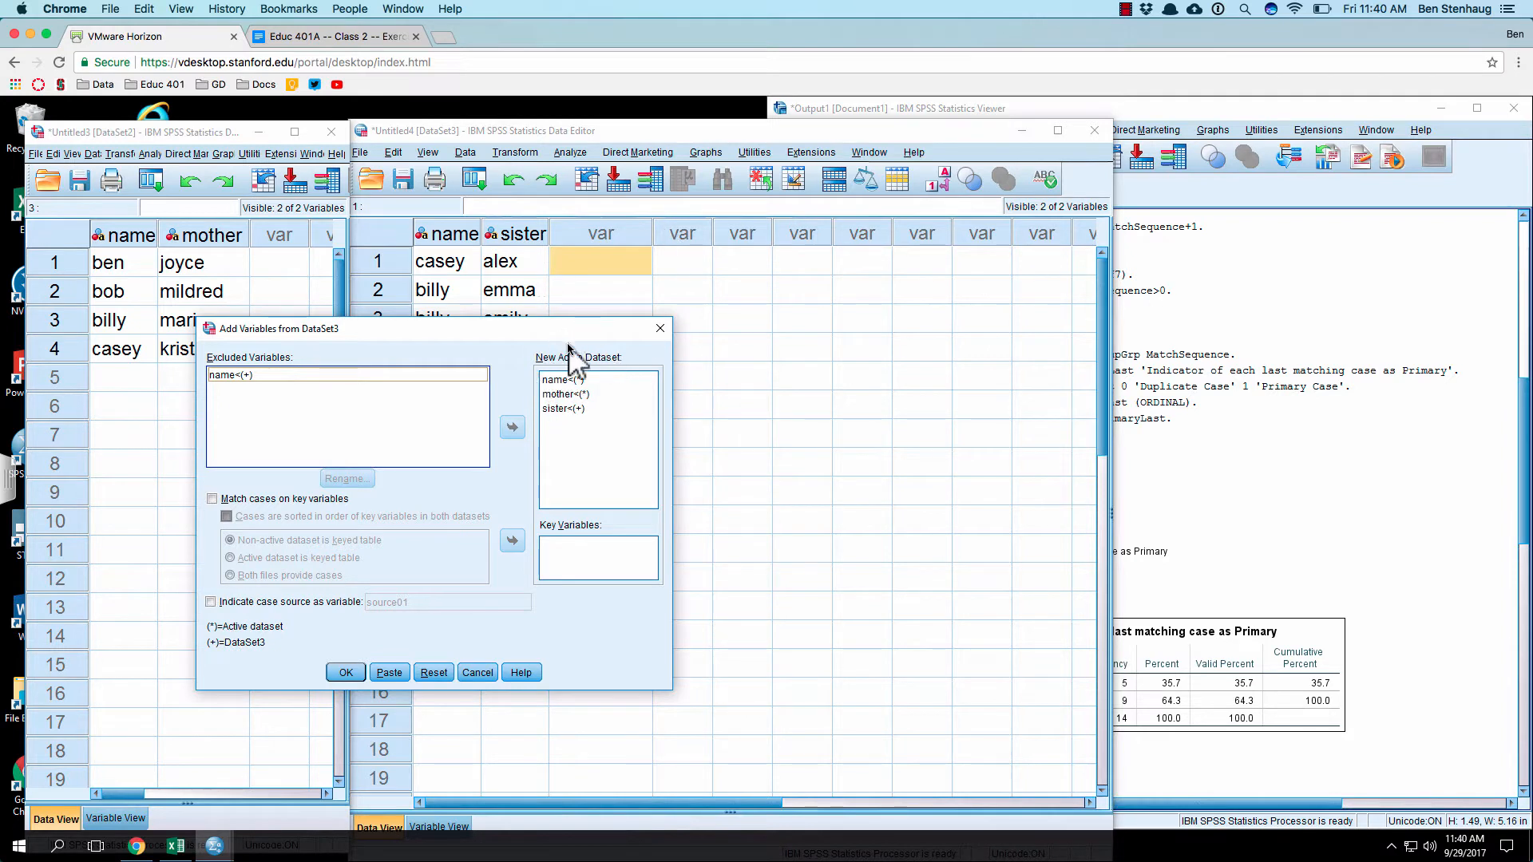
Step: Run the merge without matching cases on a key variable, and delete the added sister variable
click(603, 407)
click(305, 375)
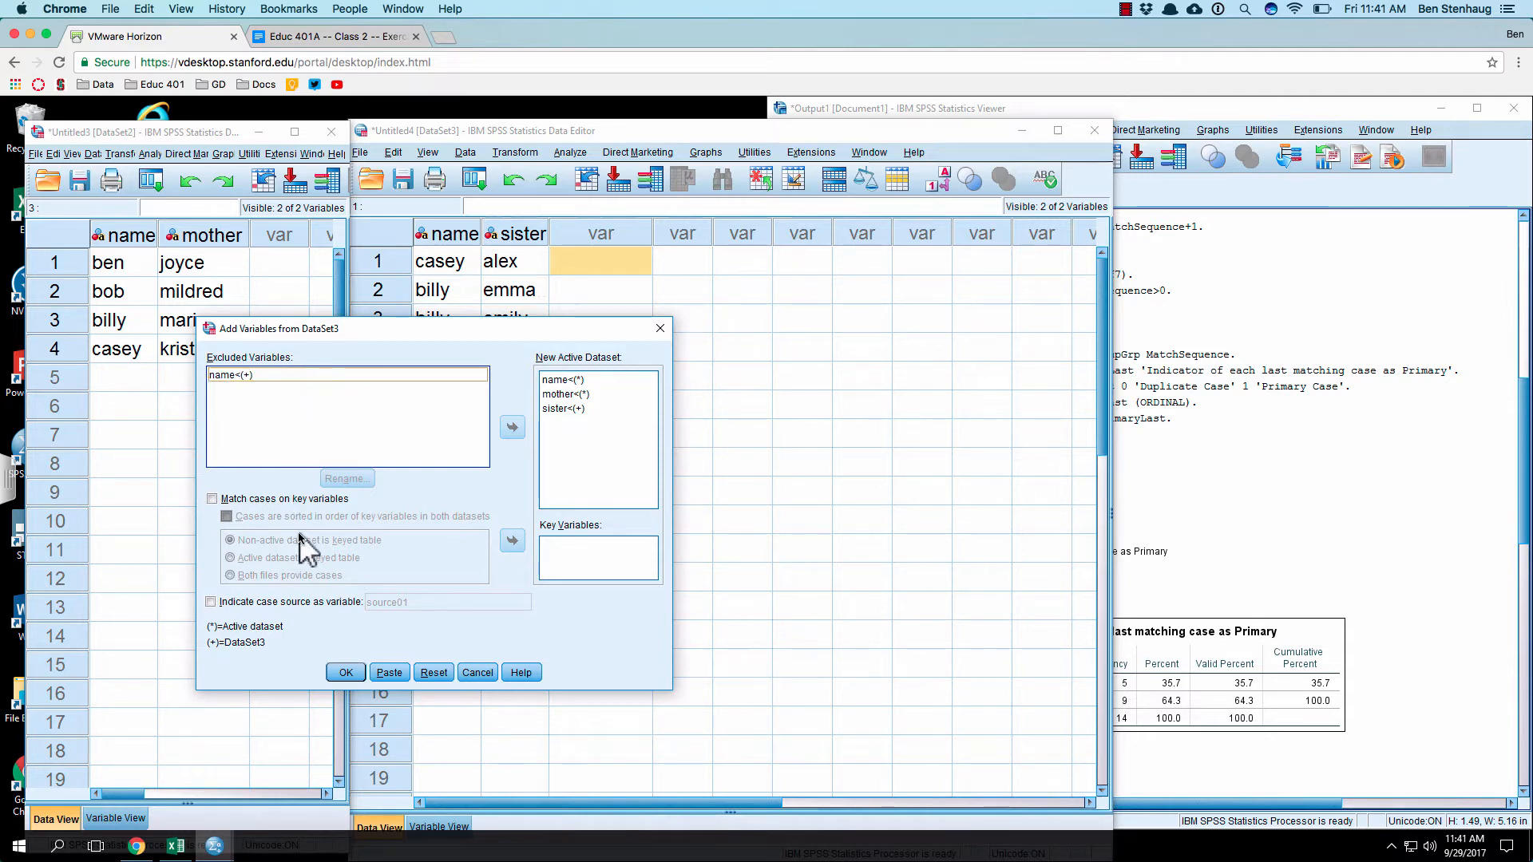
click(345, 673)
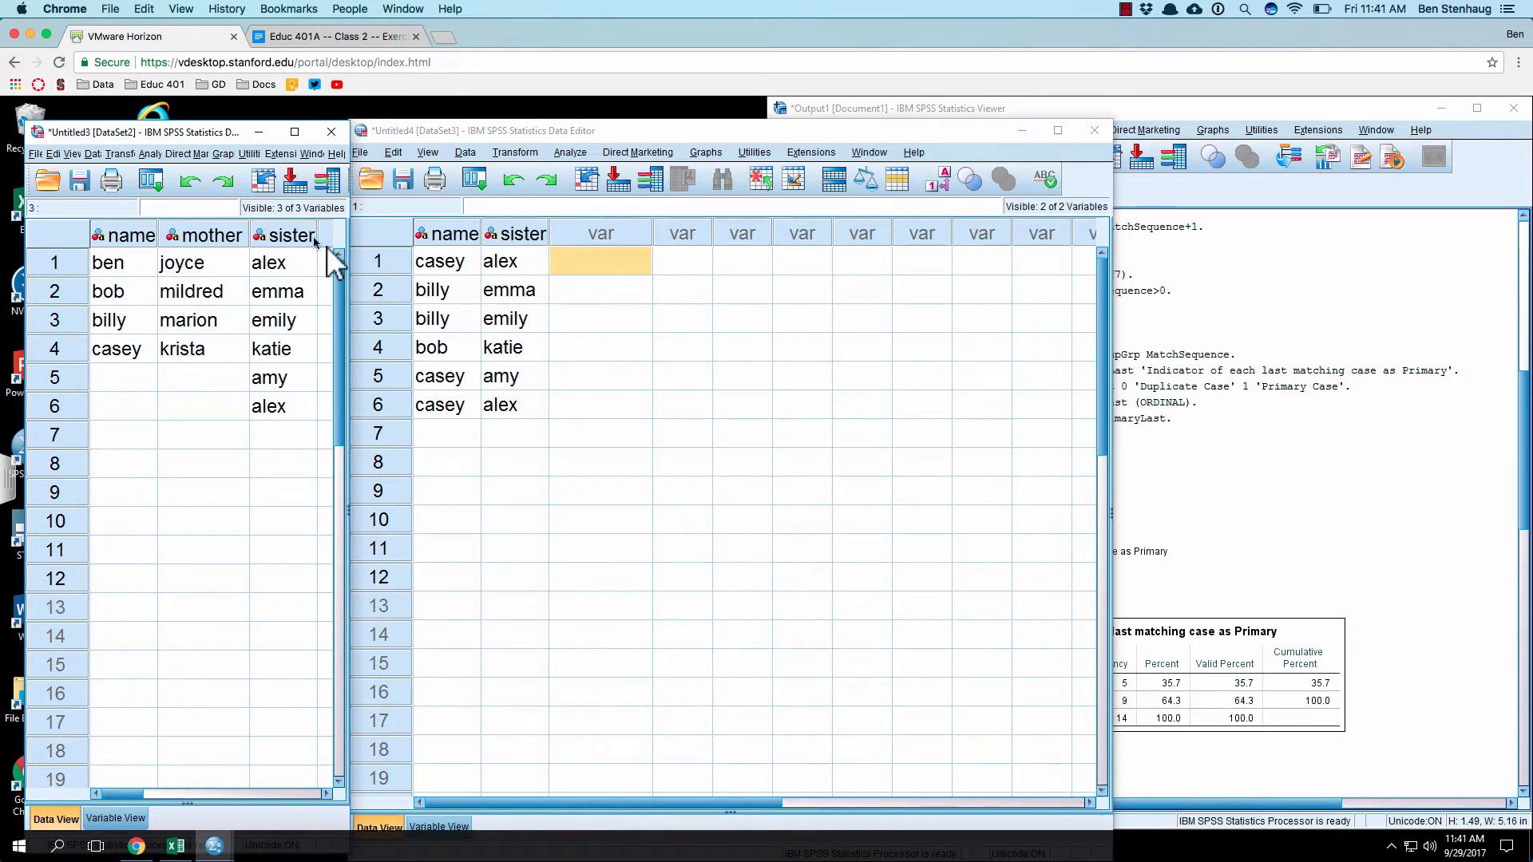
right_click(273, 233)
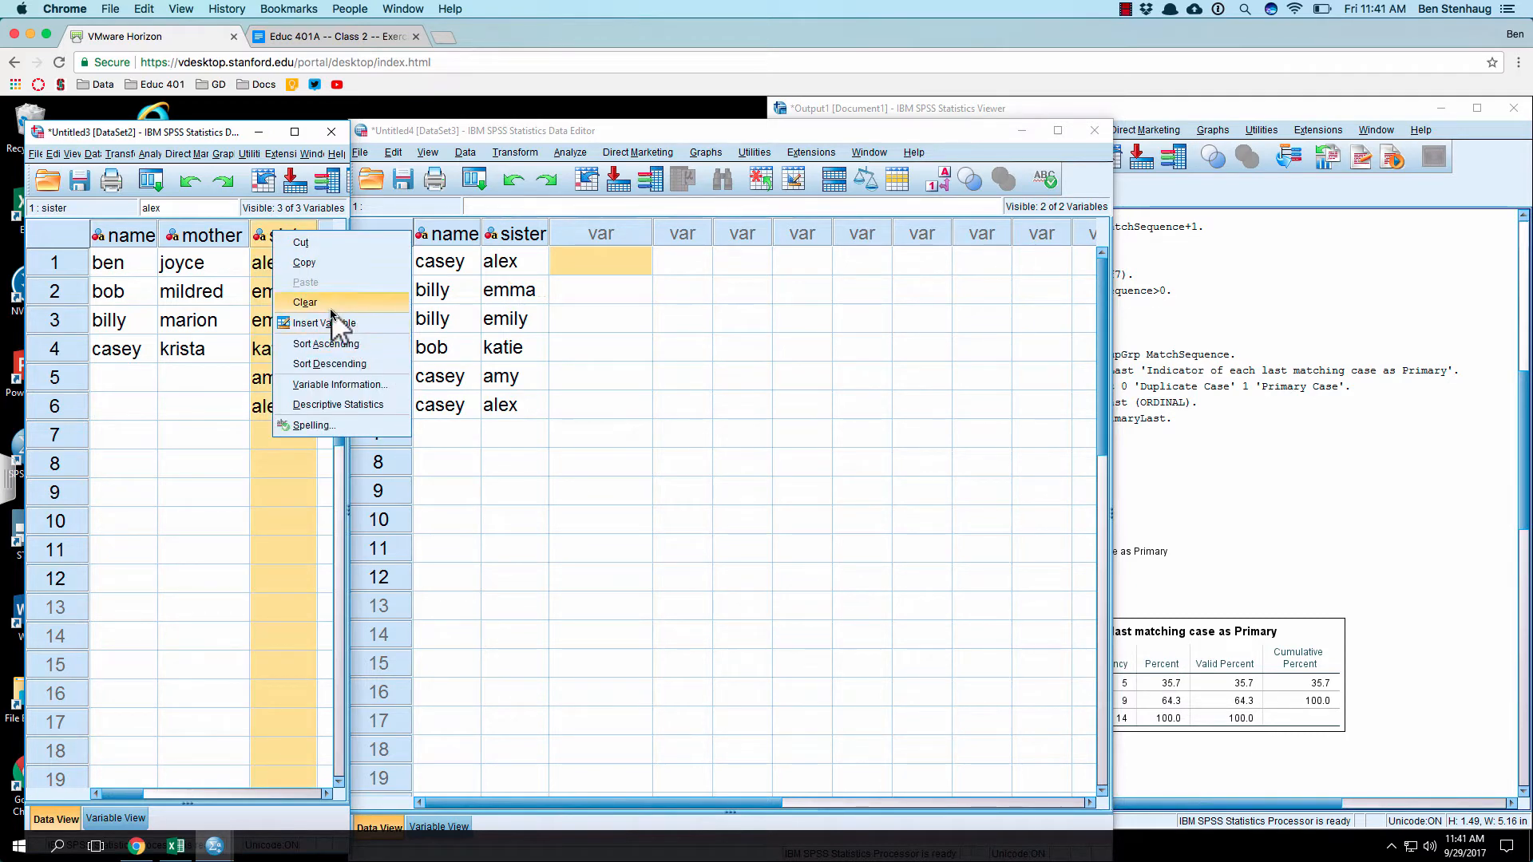
click(303, 301)
Step: Begin a fresh Add Variables merge into the mother dataset from the open dataset Untitled4[DataSet3]
click(93, 157)
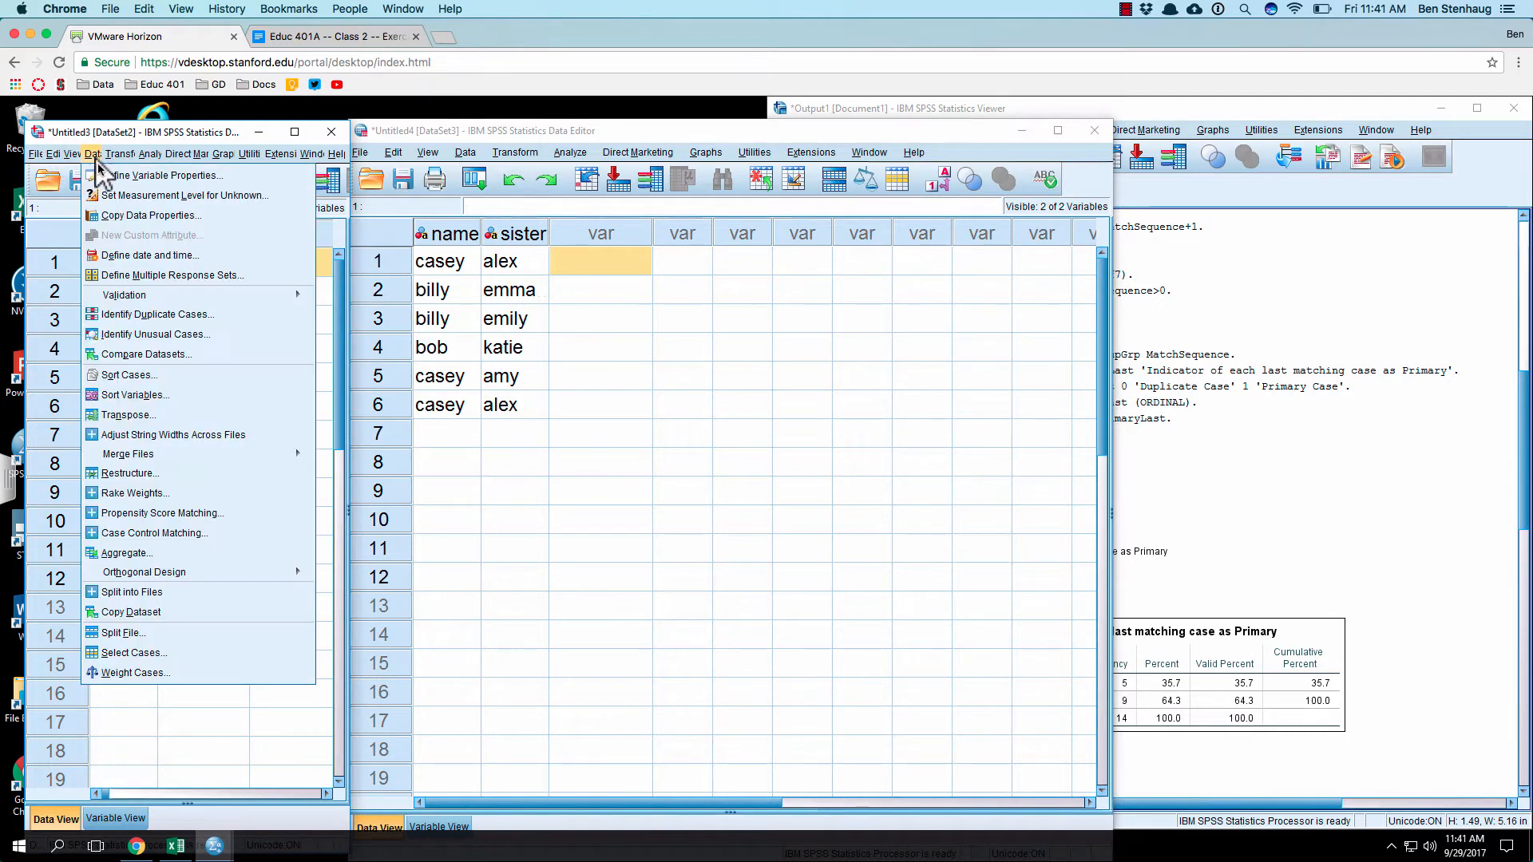
mouse_move(171, 453)
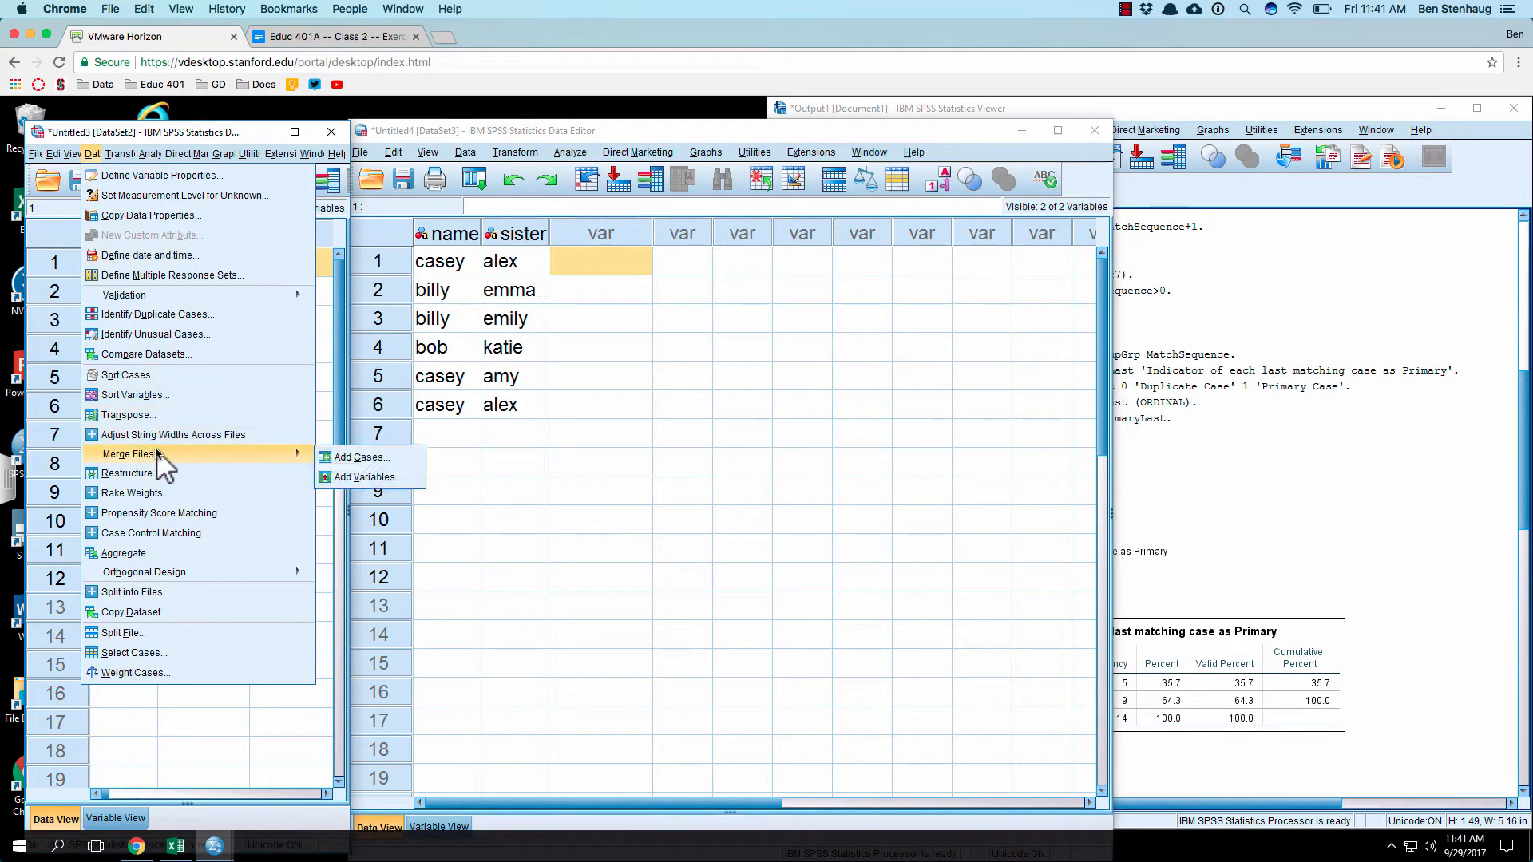
click(386, 477)
click(165, 465)
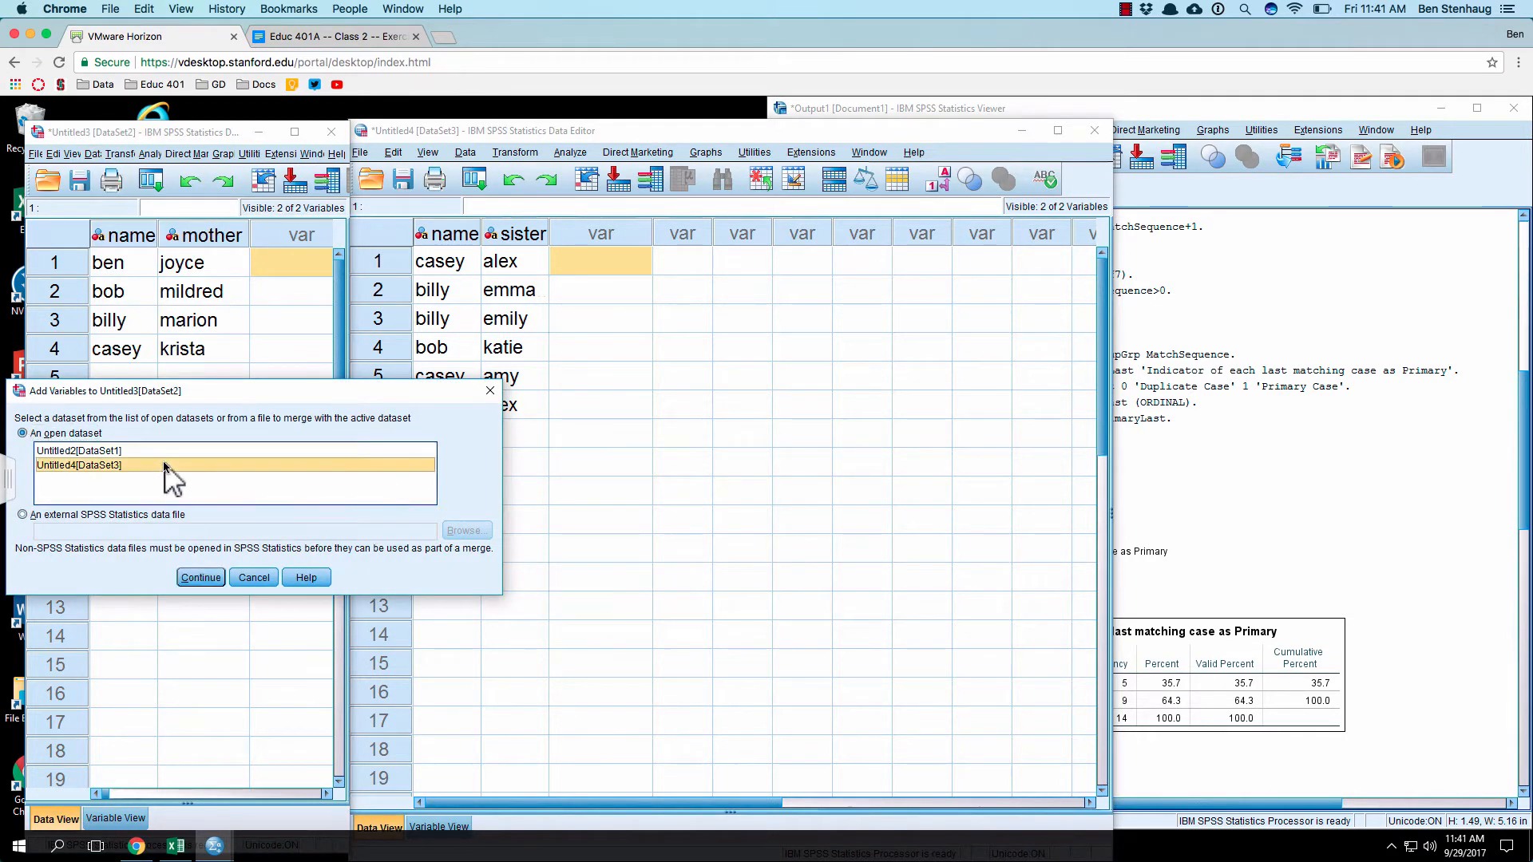
click(212, 578)
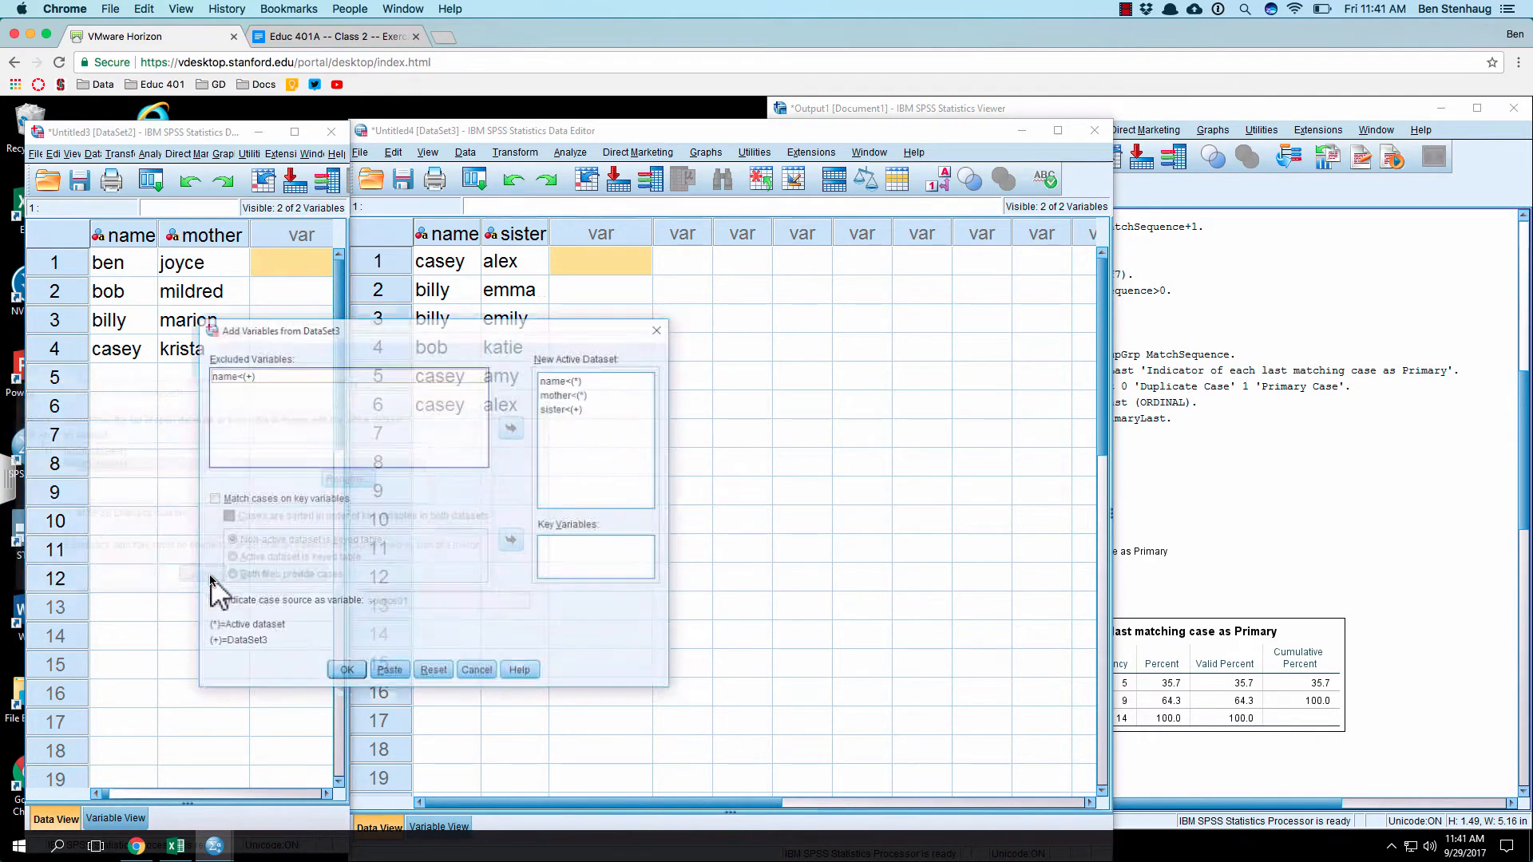
Step: Match cases on key variables with the active dataset as the keyed table, and set name as the key variable
click(372, 411)
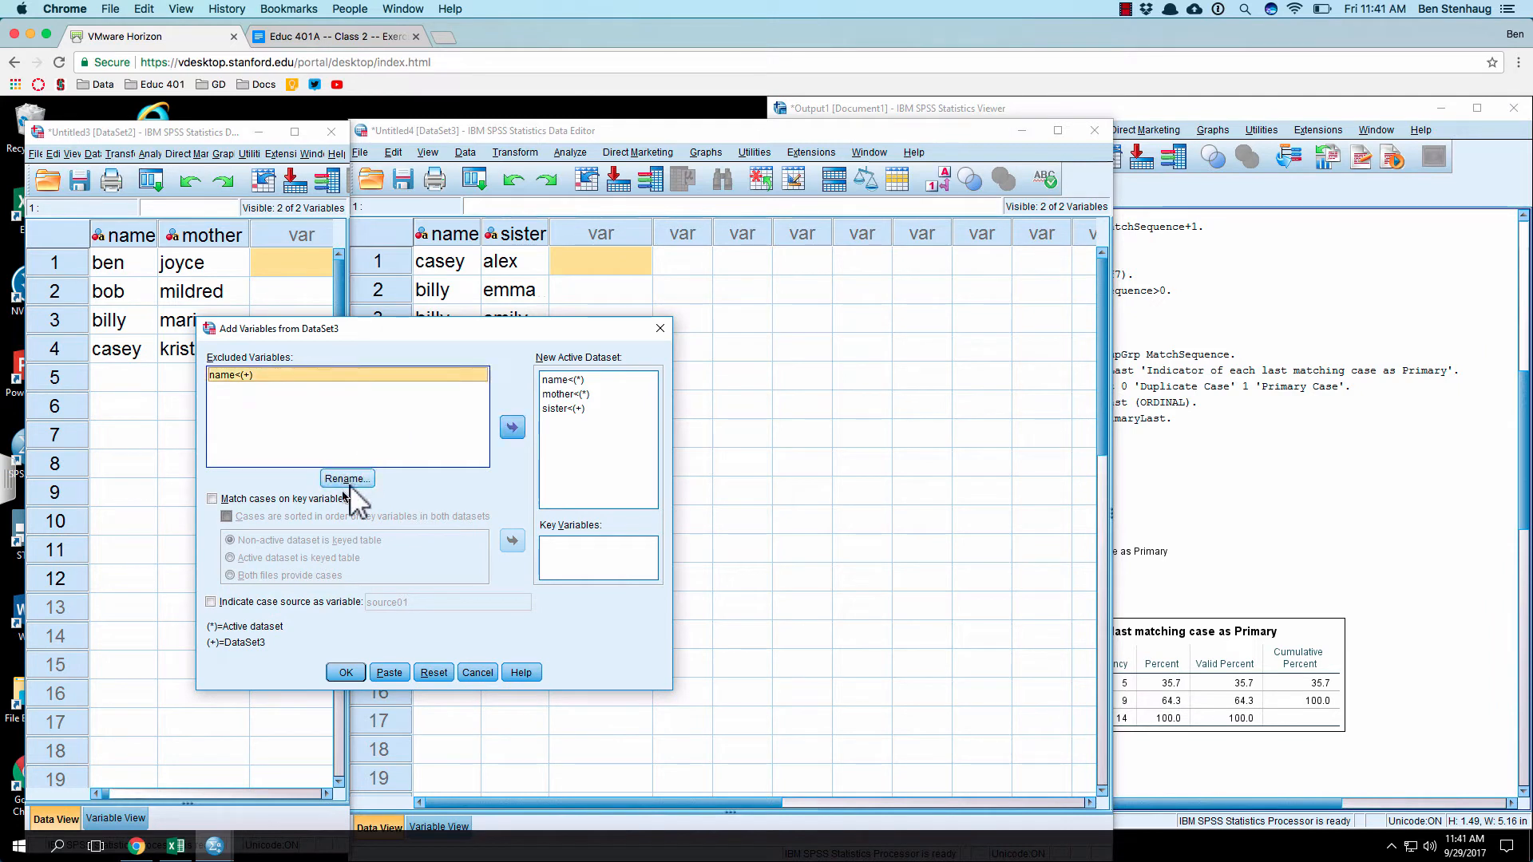
click(307, 500)
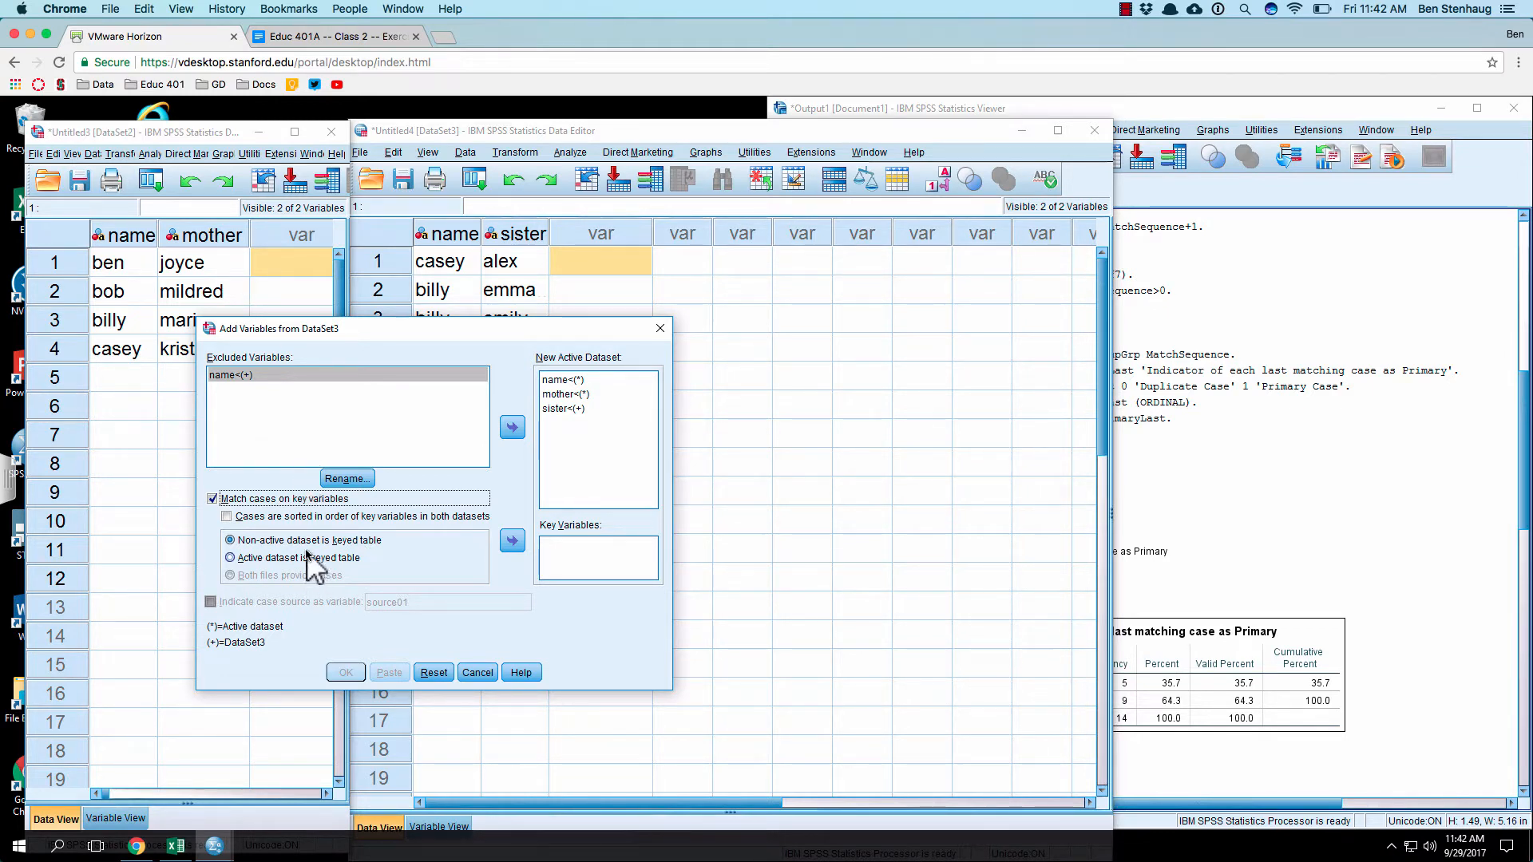
click(283, 559)
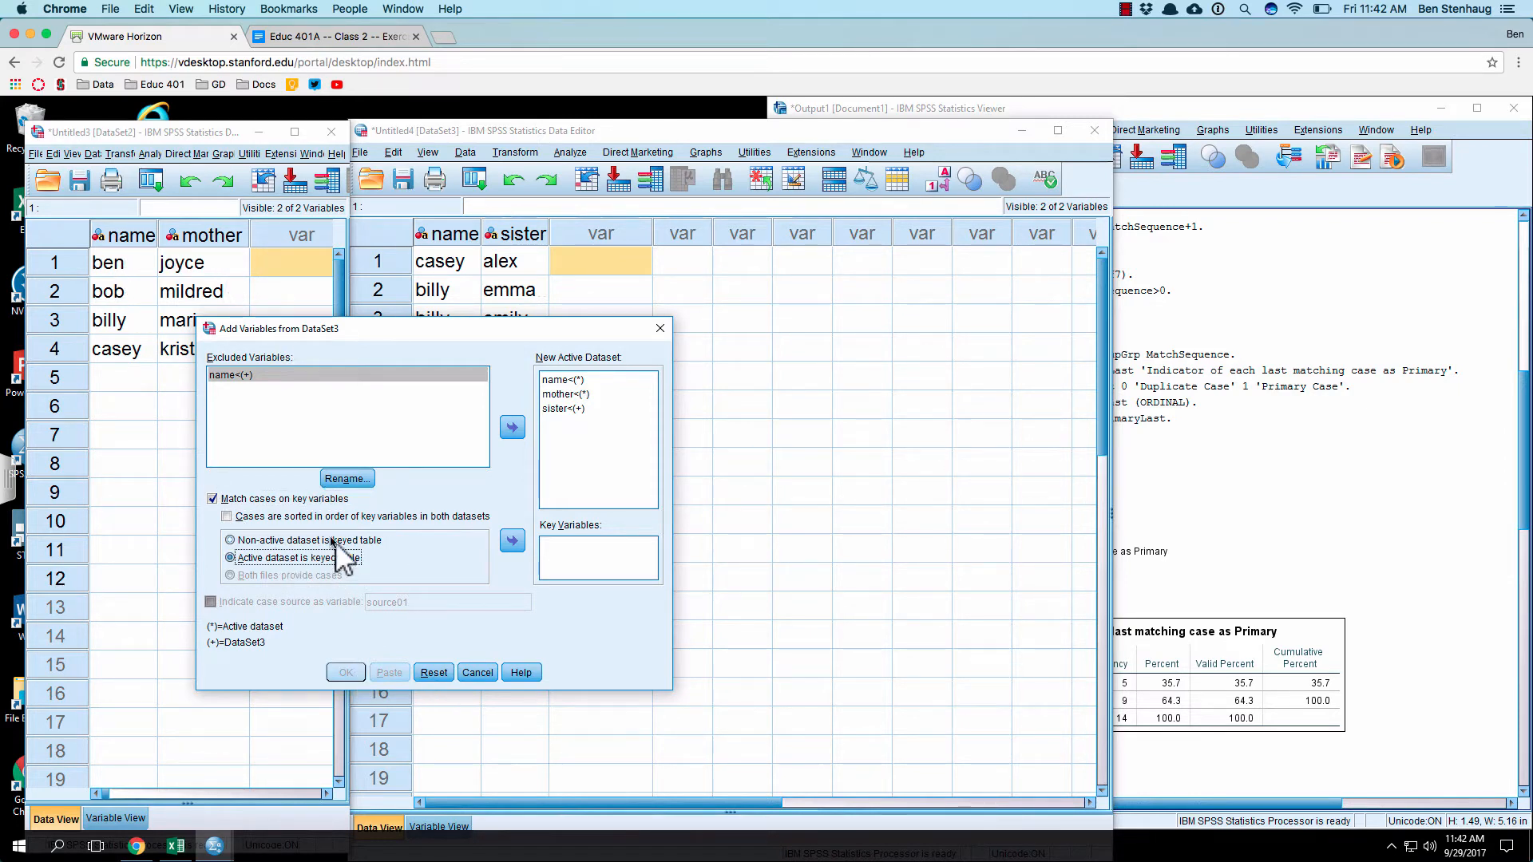
click(313, 374)
click(512, 547)
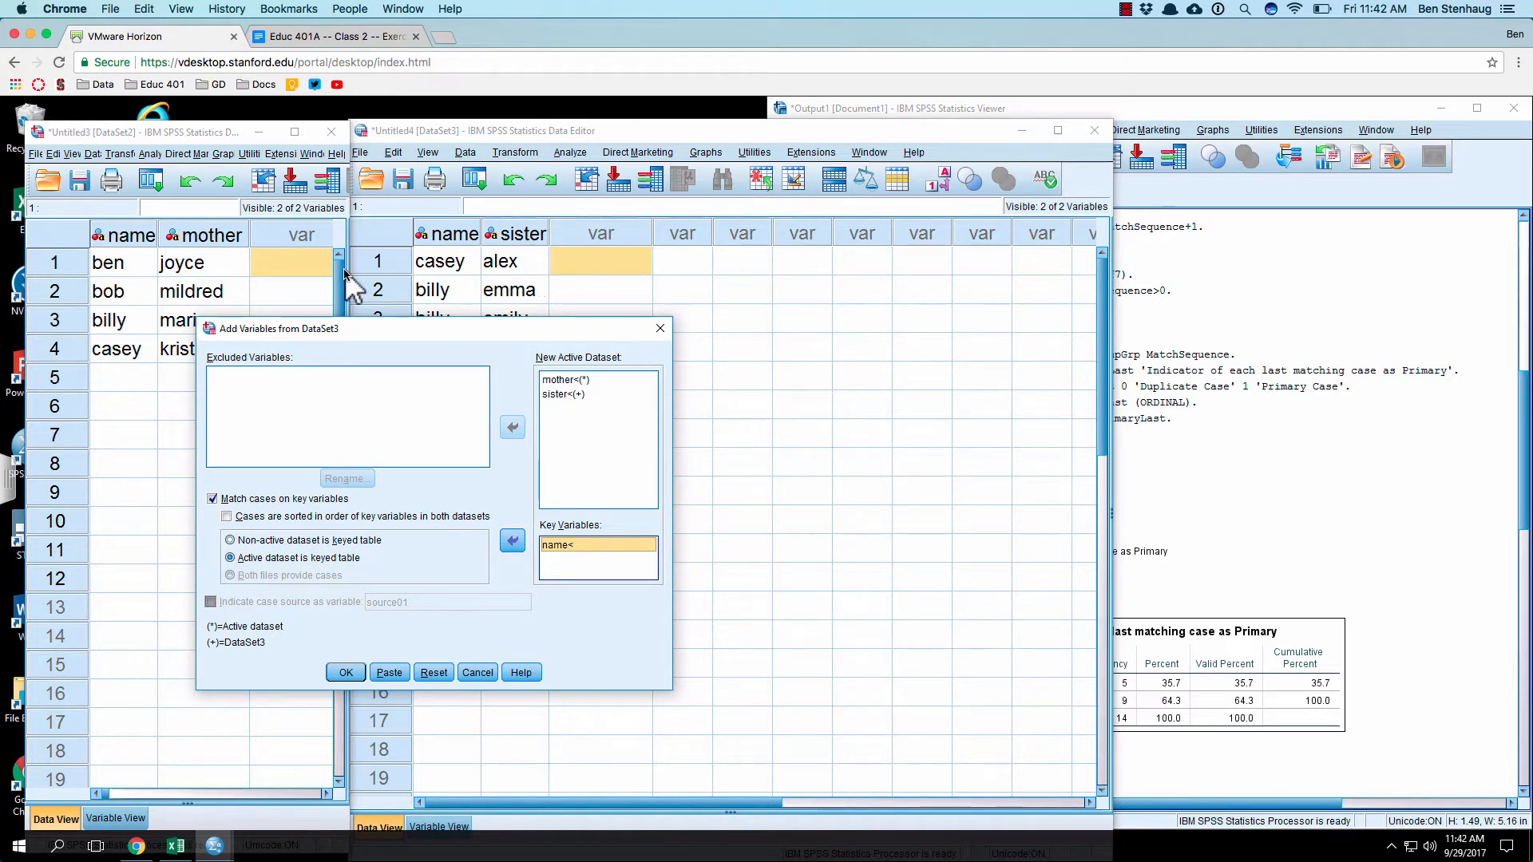
Step: Try to run the merge with the active dataset as keyed table, and review the Star Join output and its log
click(345, 672)
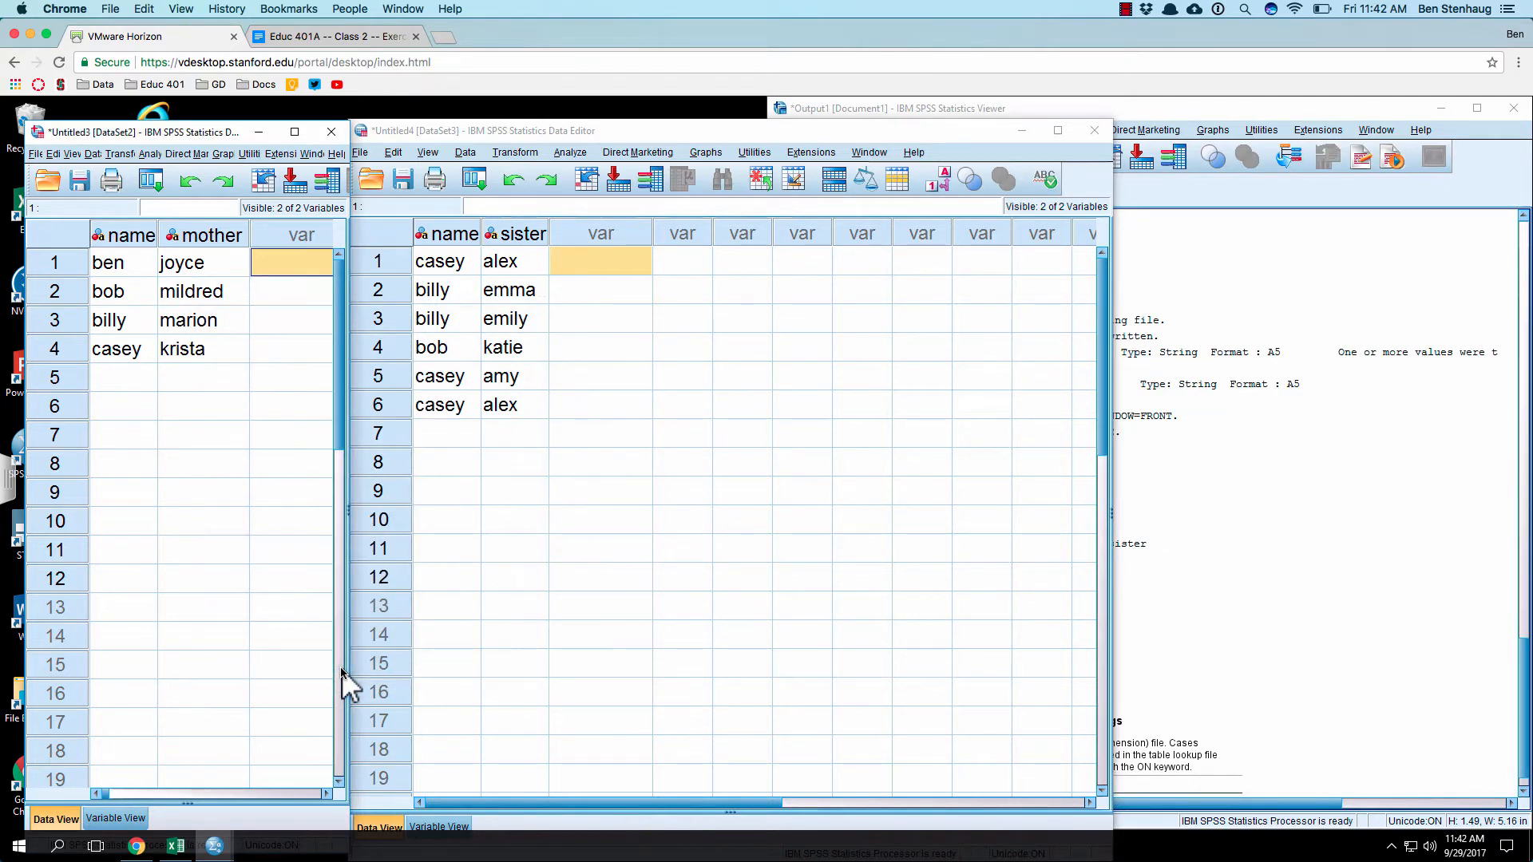
click(1370, 588)
scroll(1371, 599, down, 5)
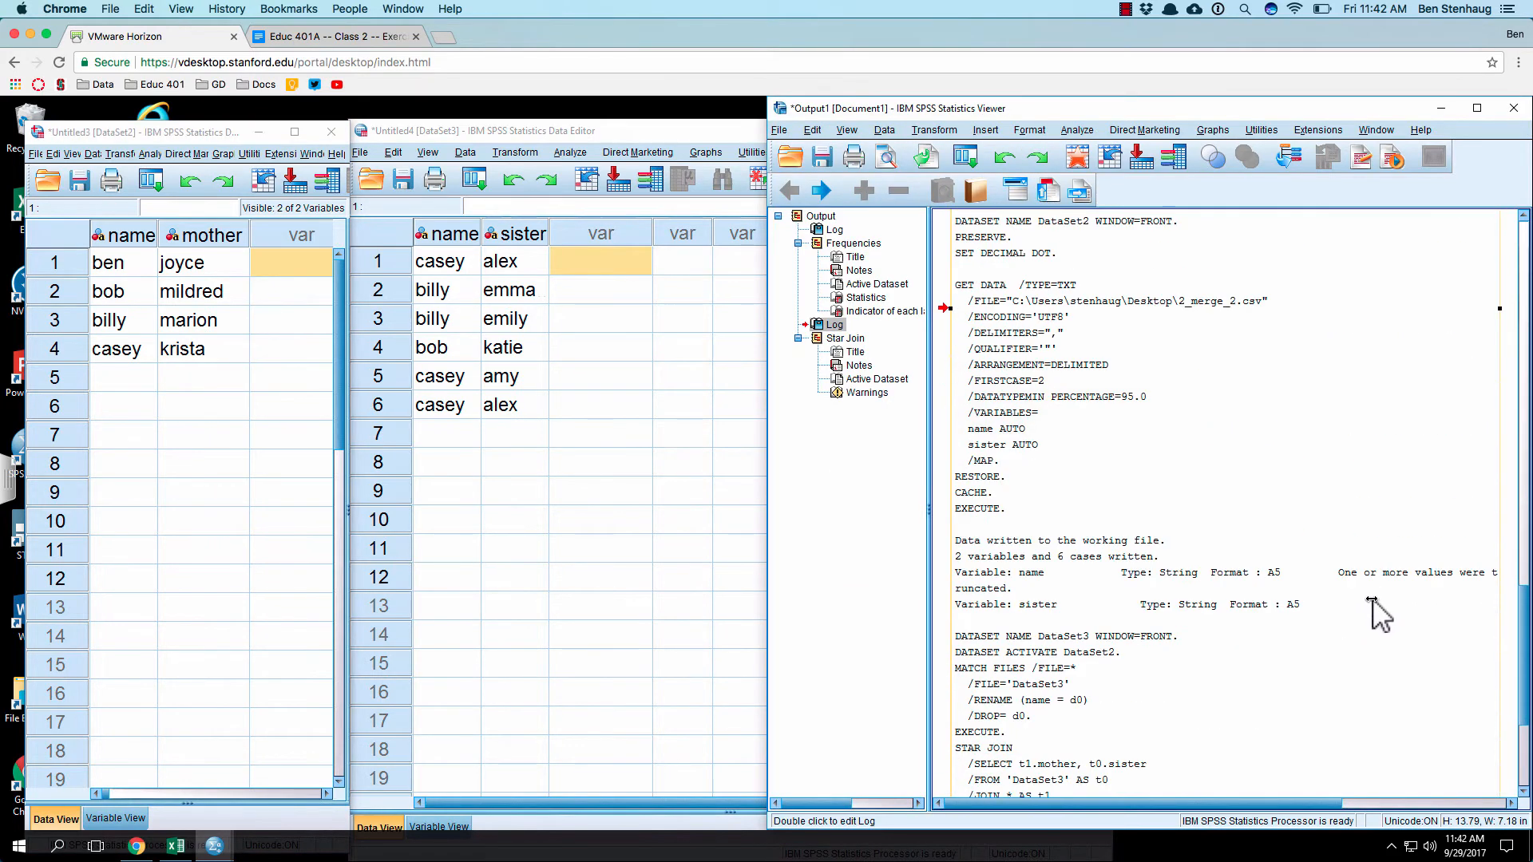
scroll(1372, 600, down, 5)
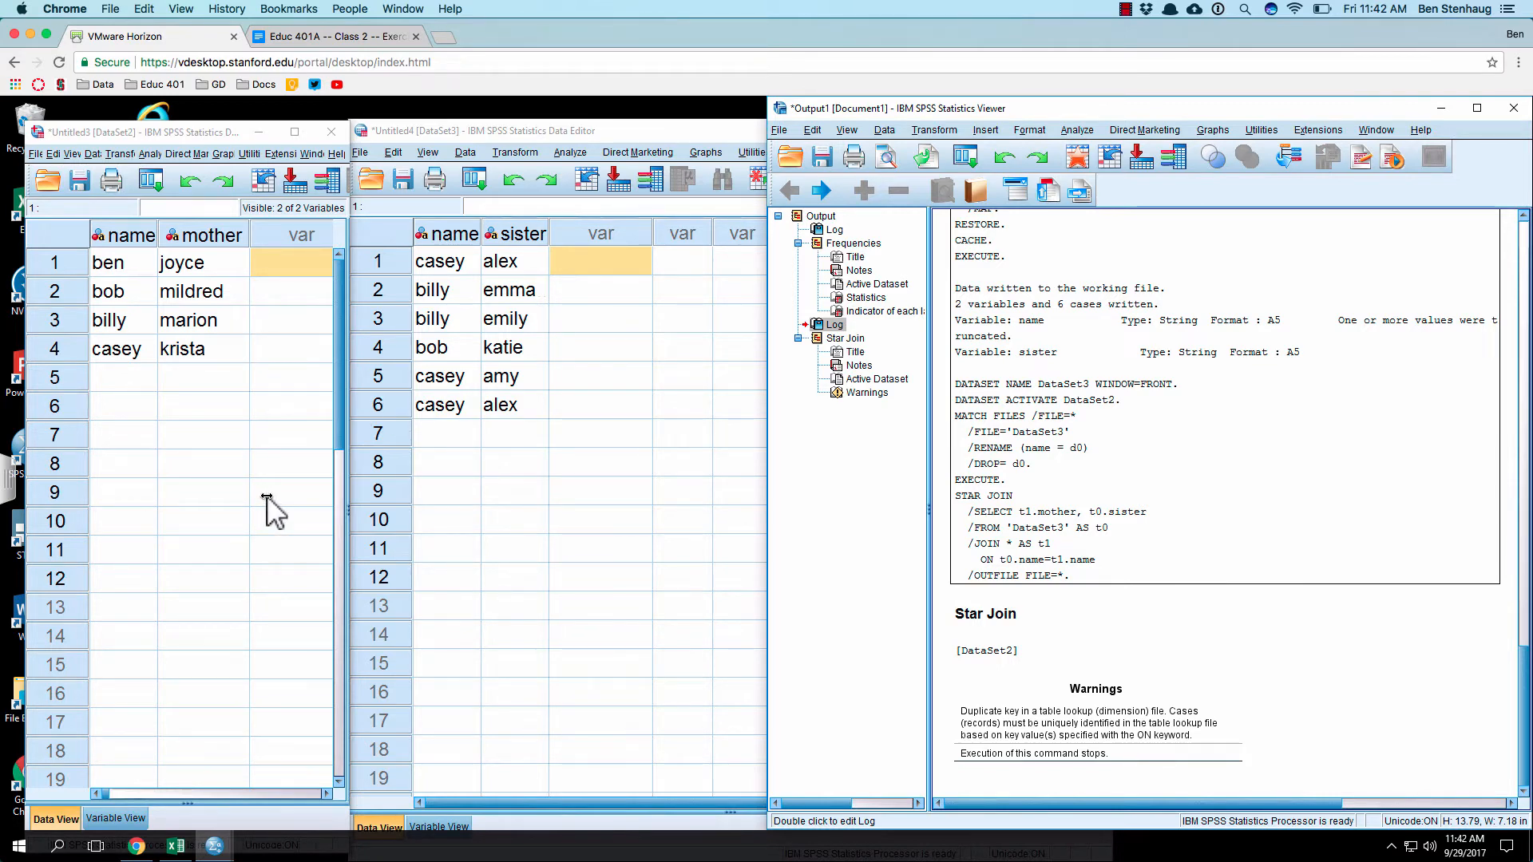
Step: Sort the cases of the mother dataset by name in ascending order
click(201, 433)
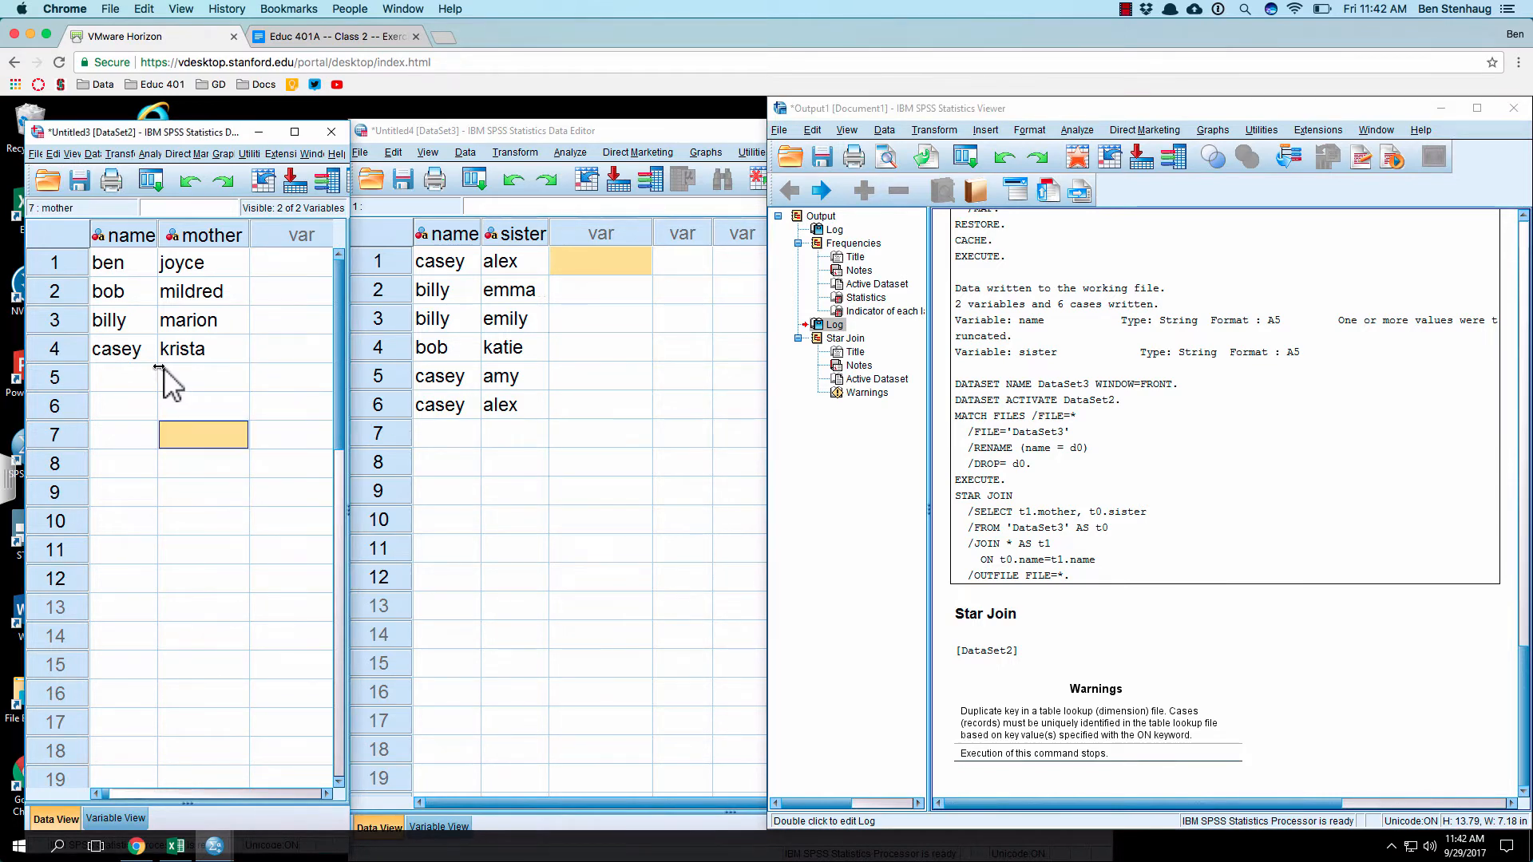
click(91, 154)
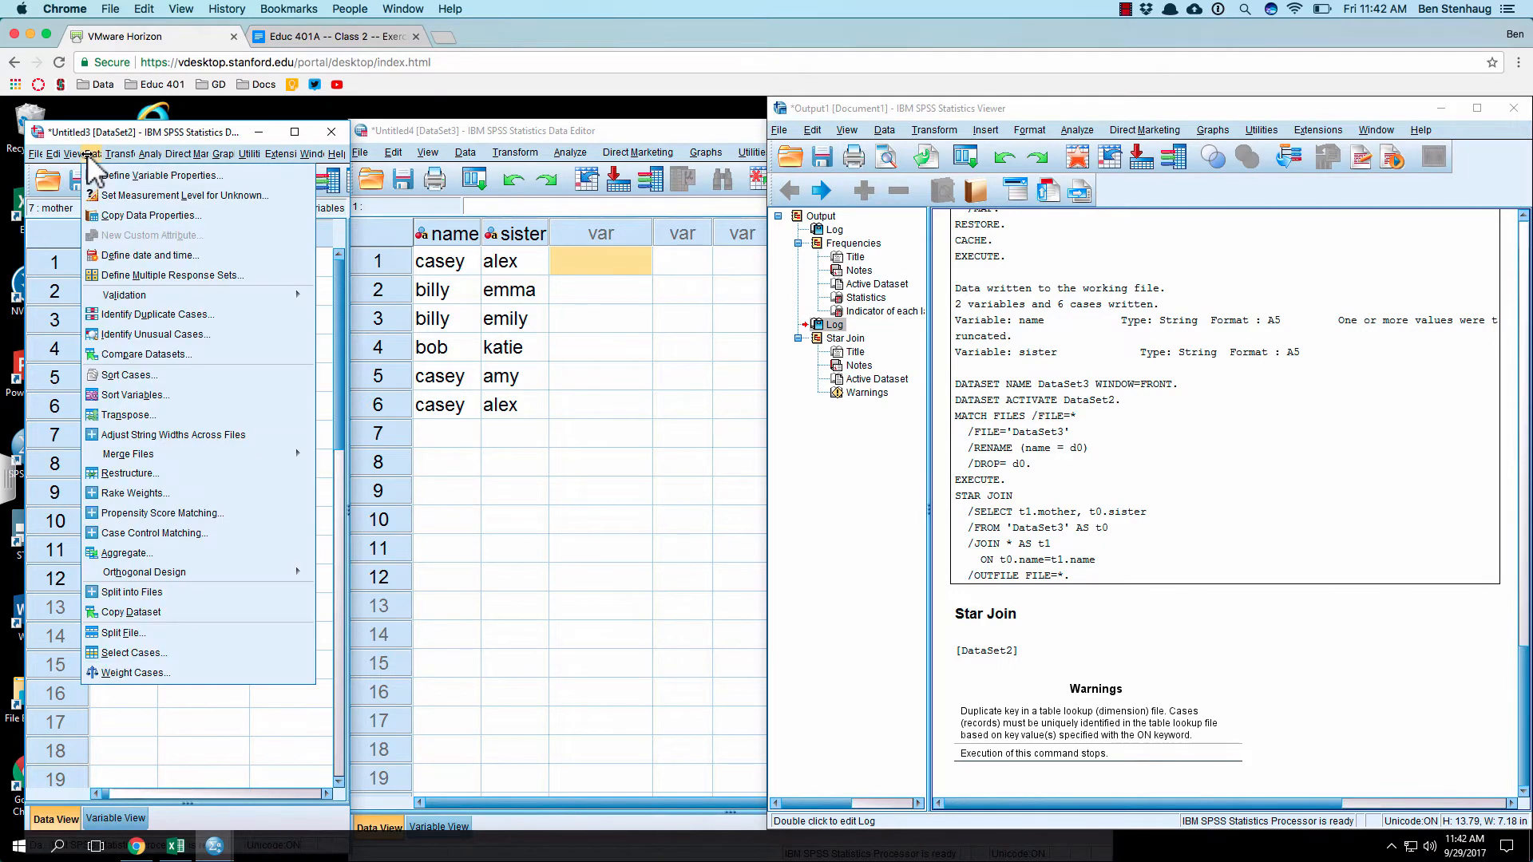
click(146, 372)
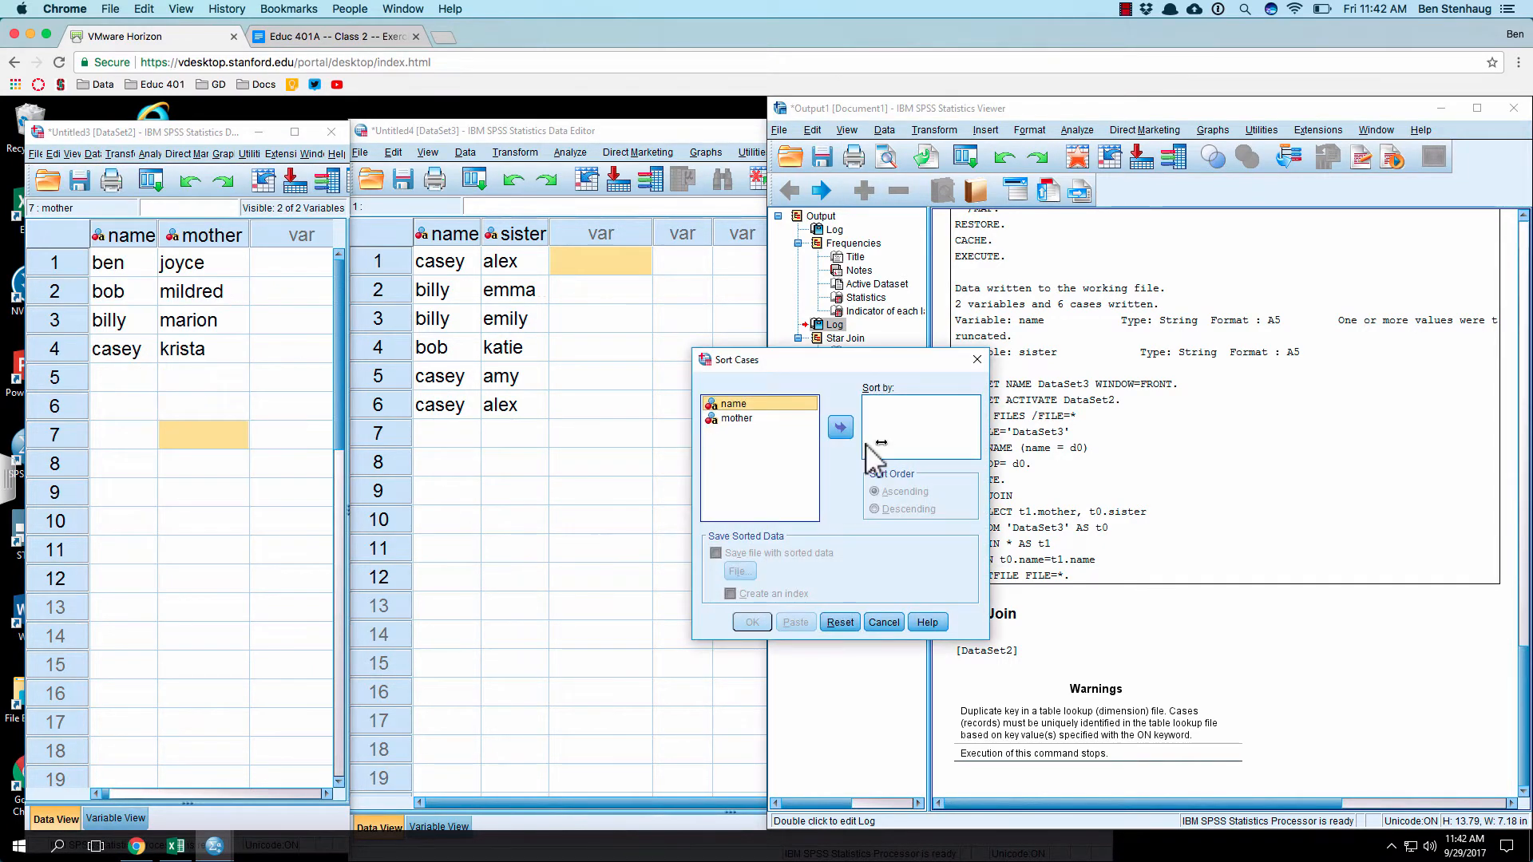
click(840, 427)
click(759, 618)
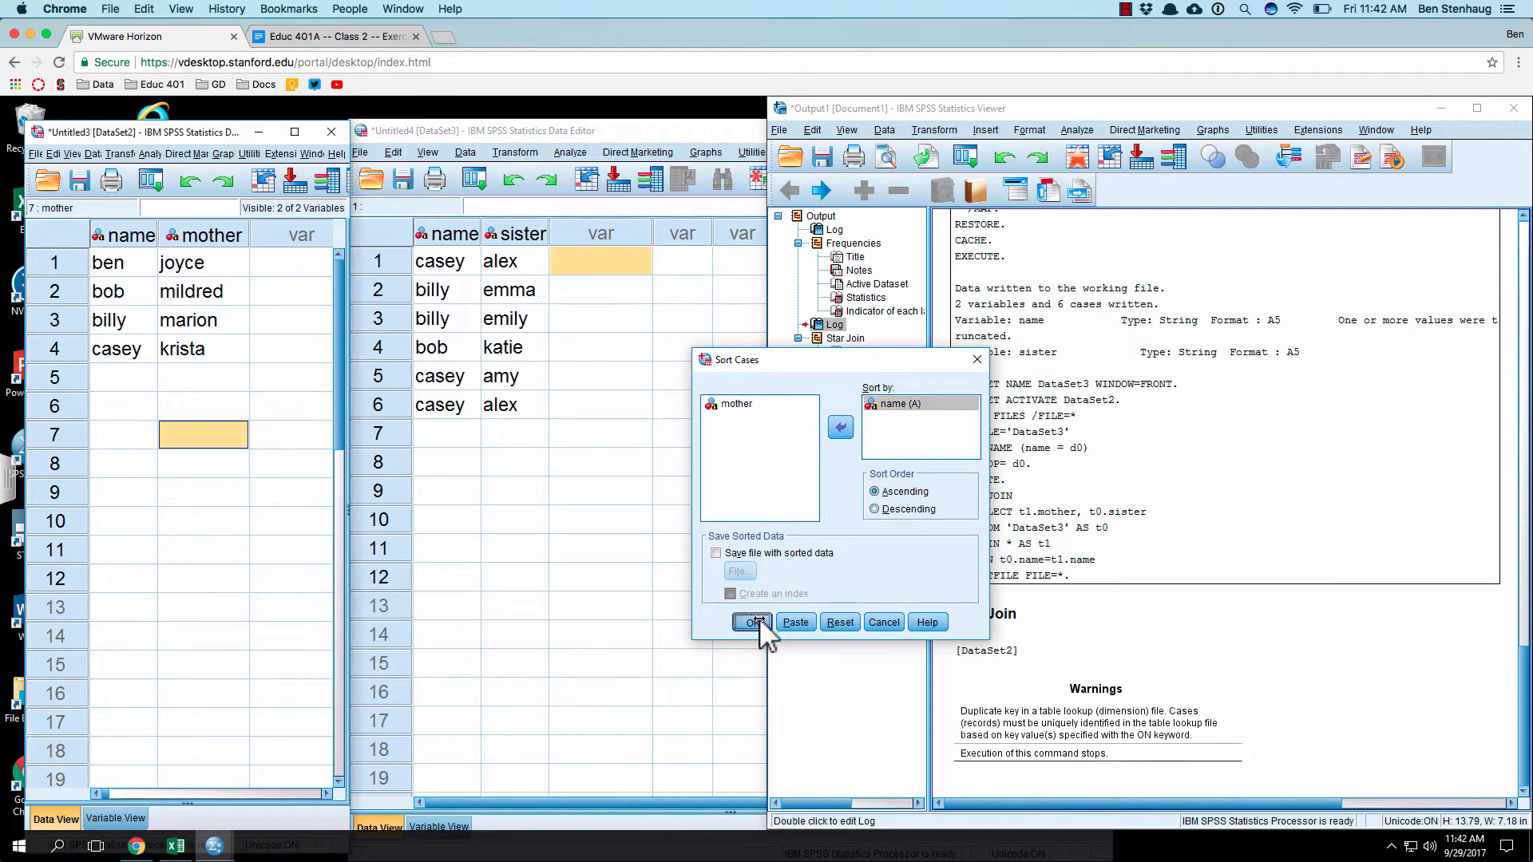
Step: Delete the empty rows 1 to 8 above the data in the mother dataset
click(48, 261)
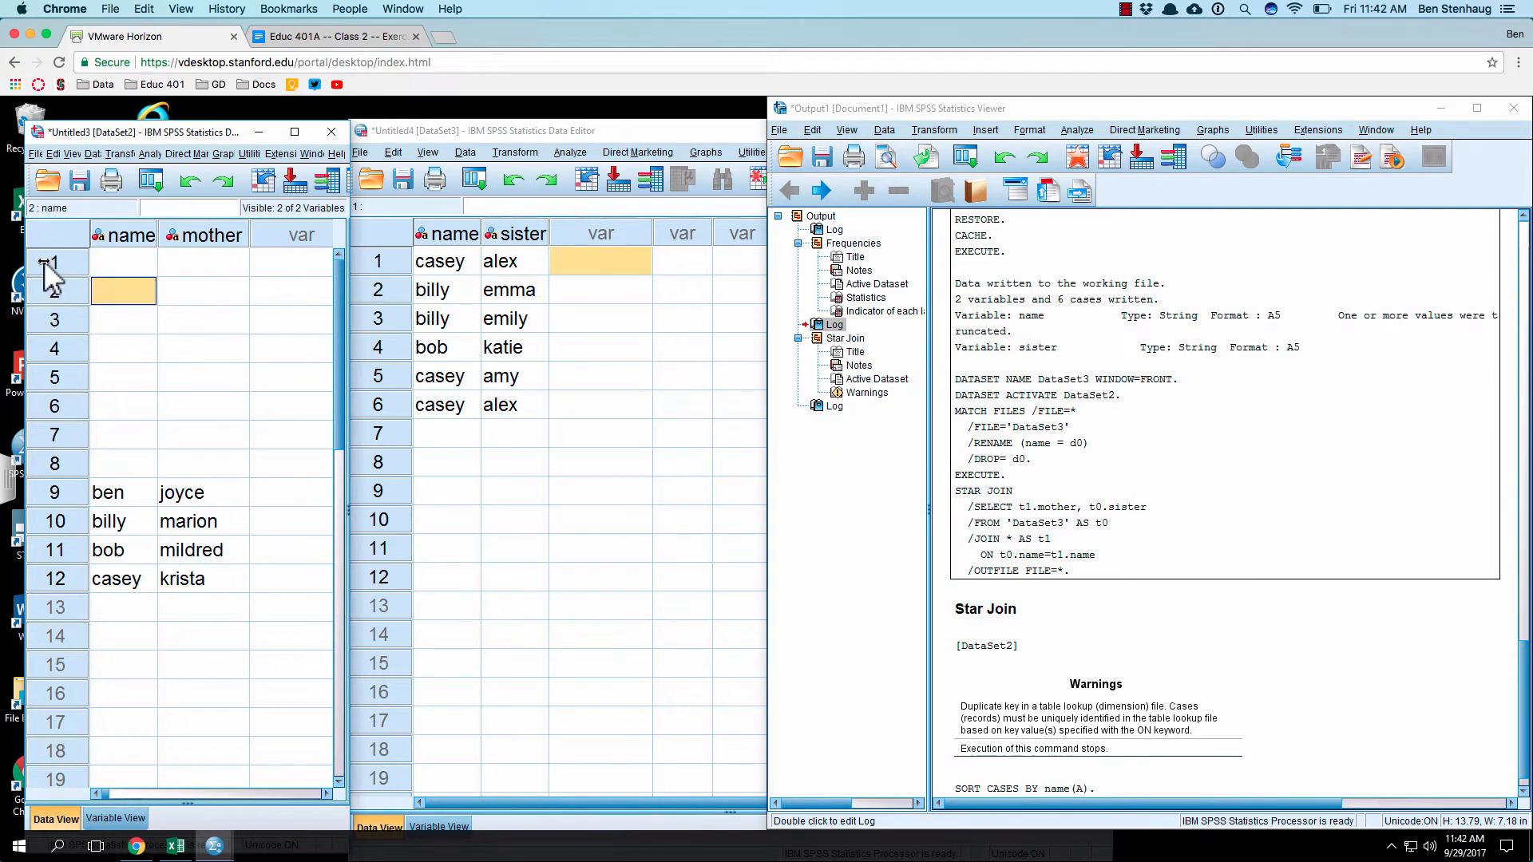
shift+click(56, 463)
right_click(67, 464)
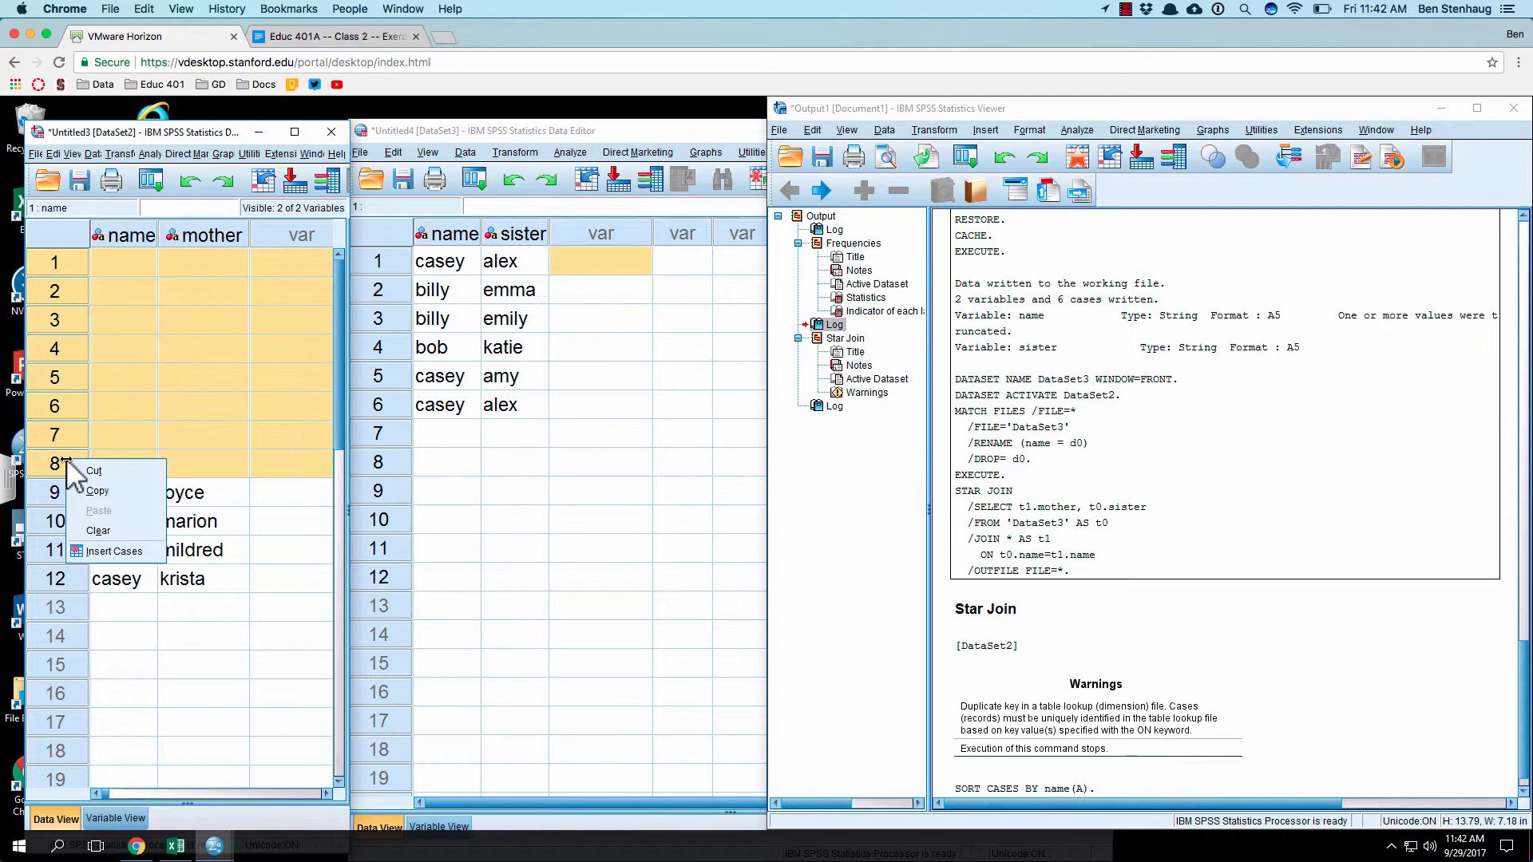
click(99, 530)
click(124, 470)
Step: Sort the cases of the sister dataset by name in ascending order
click(429, 327)
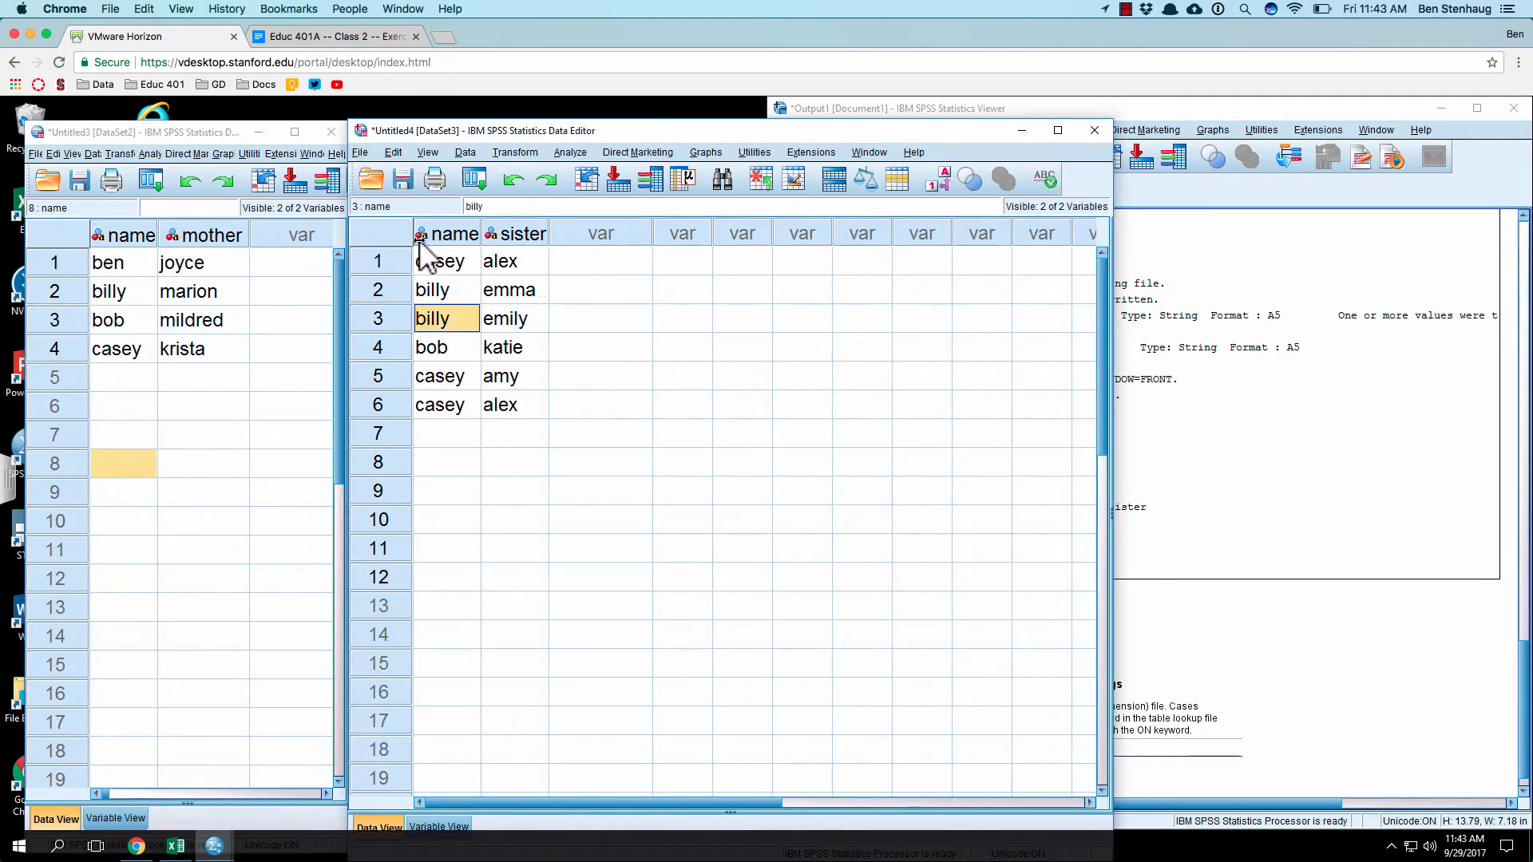
click(391, 152)
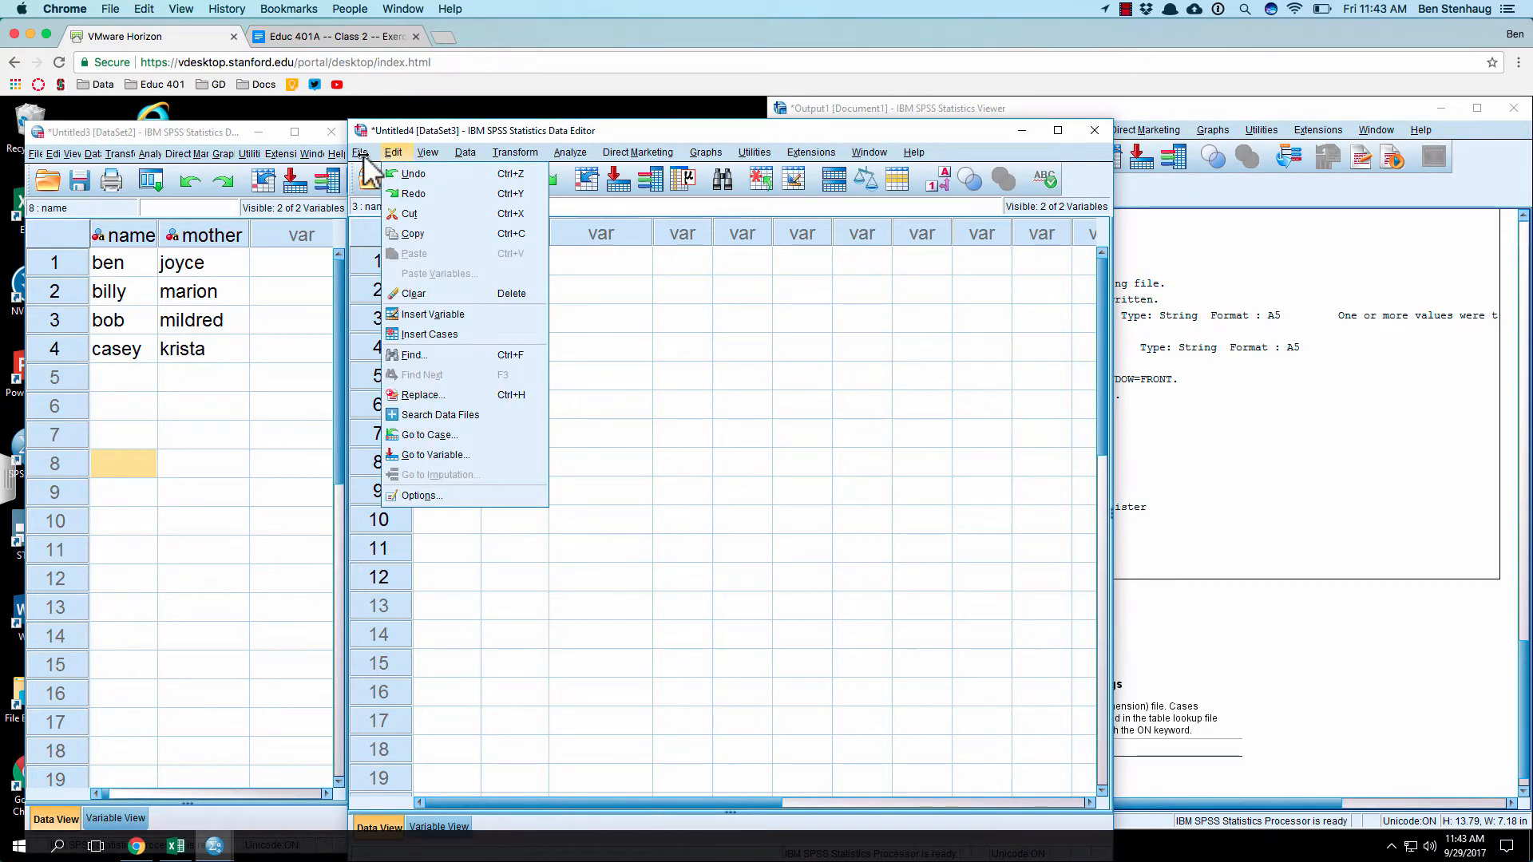
mouse_move(432, 152)
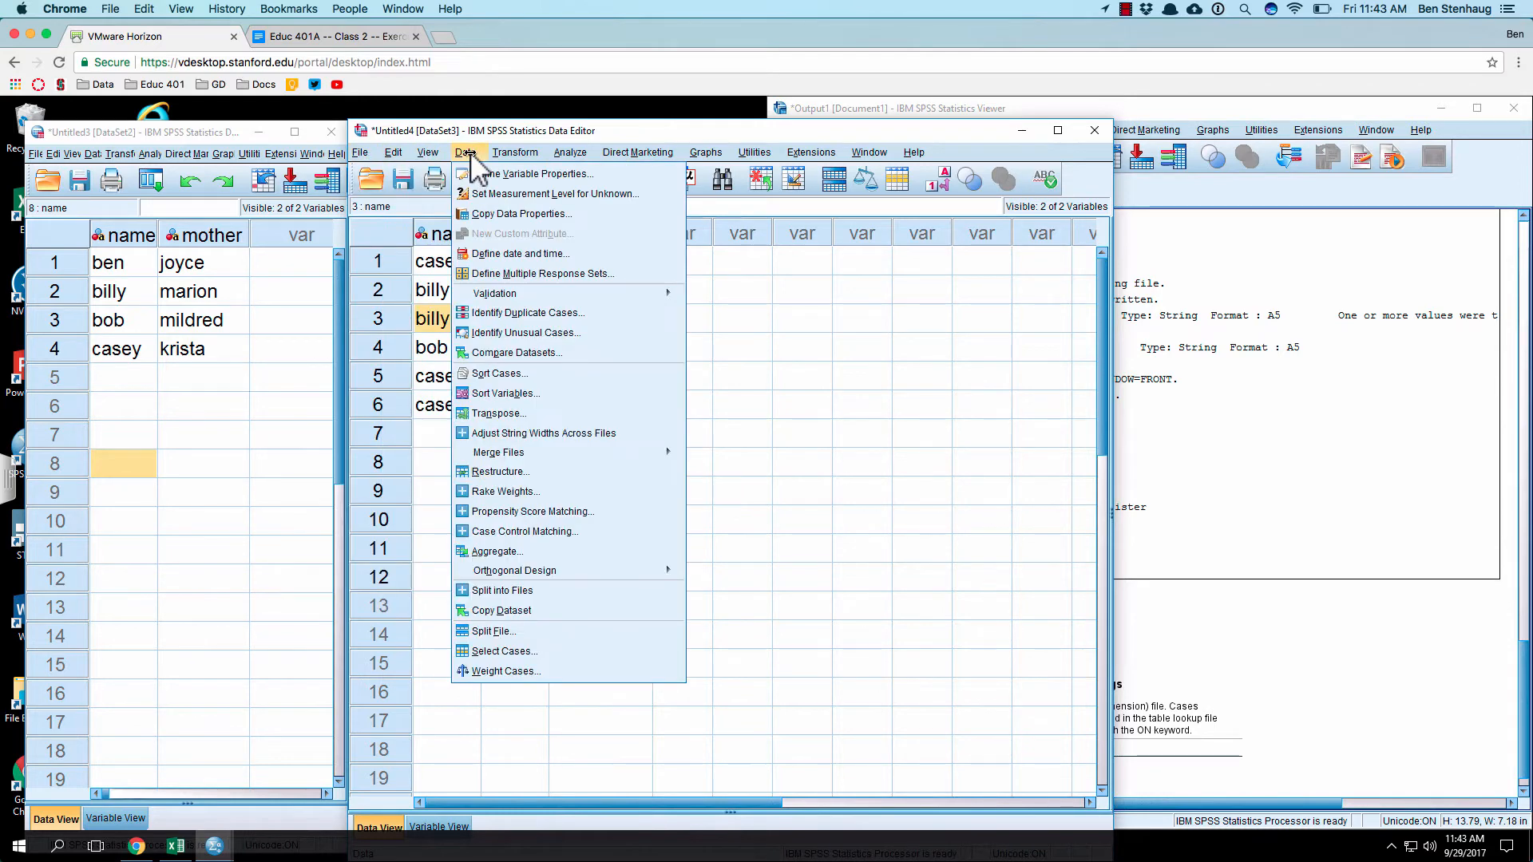
click(515, 372)
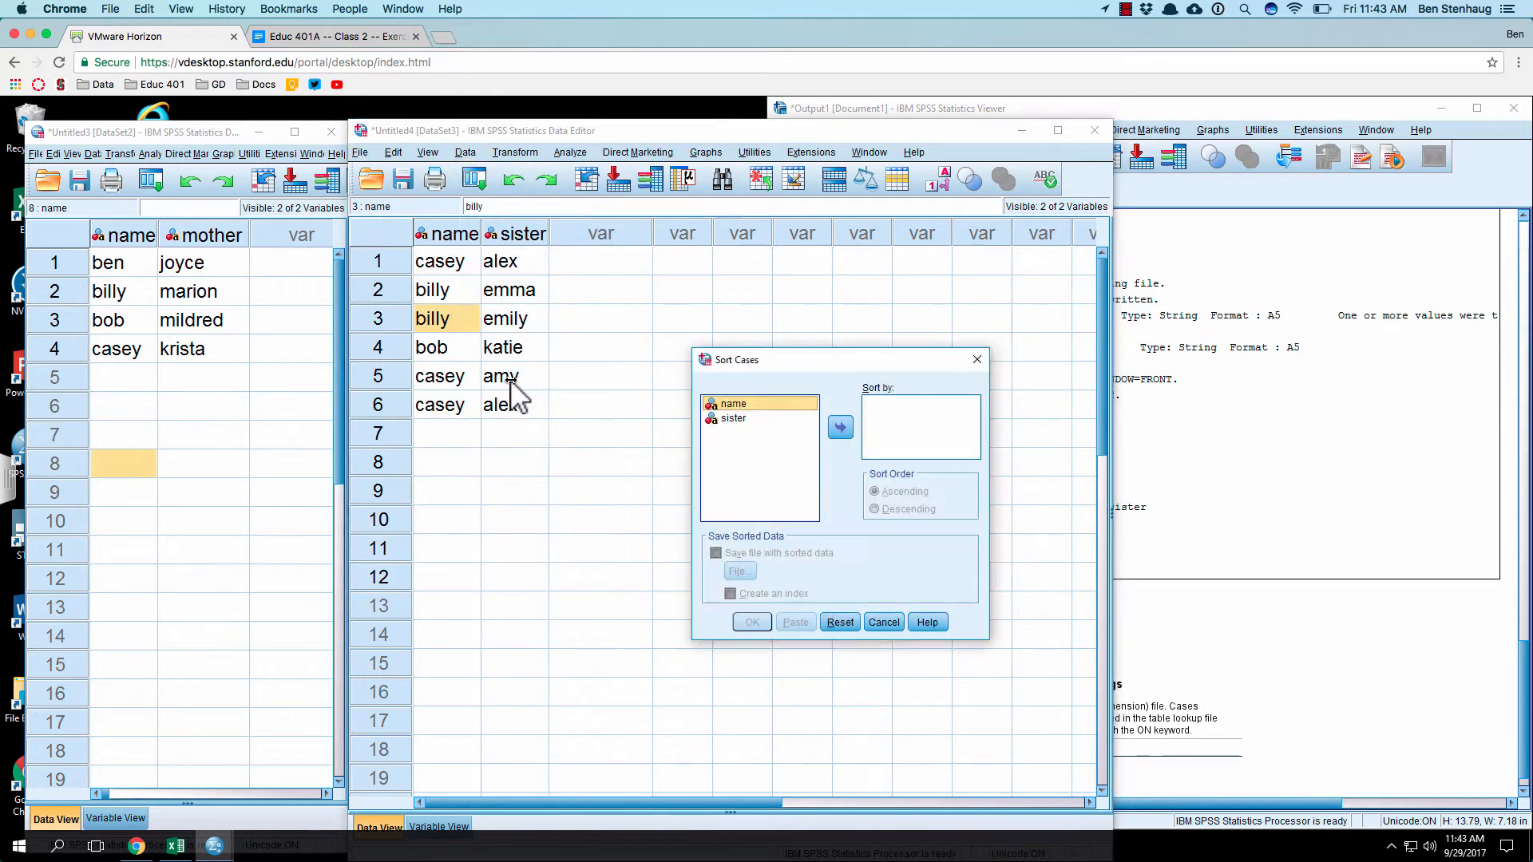
click(840, 427)
click(751, 623)
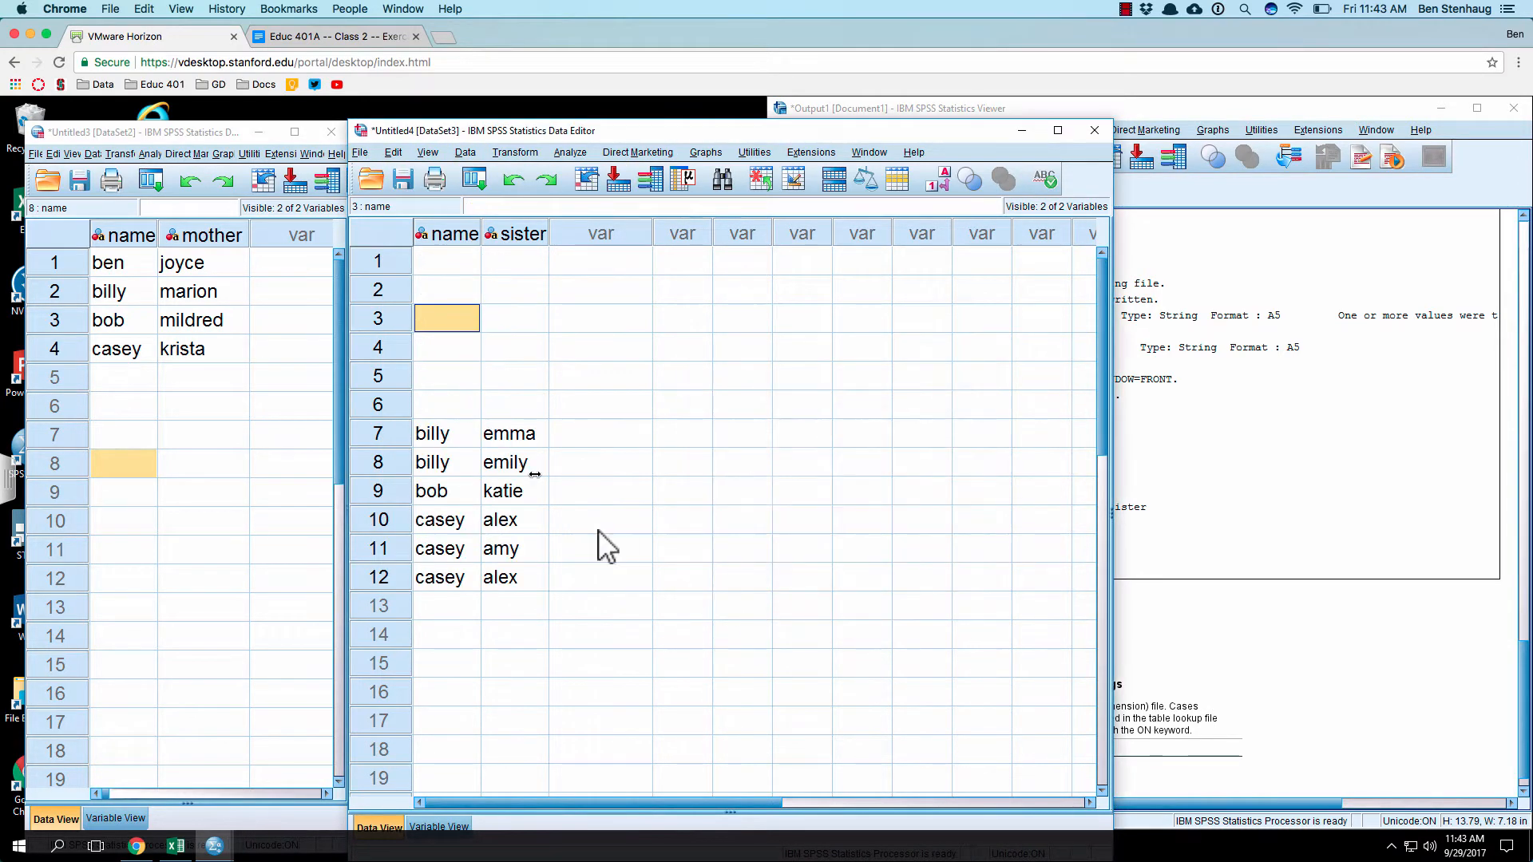
Step: Delete all six empty rows above the data in the sister dataset
click(395, 267)
shift+click(385, 405)
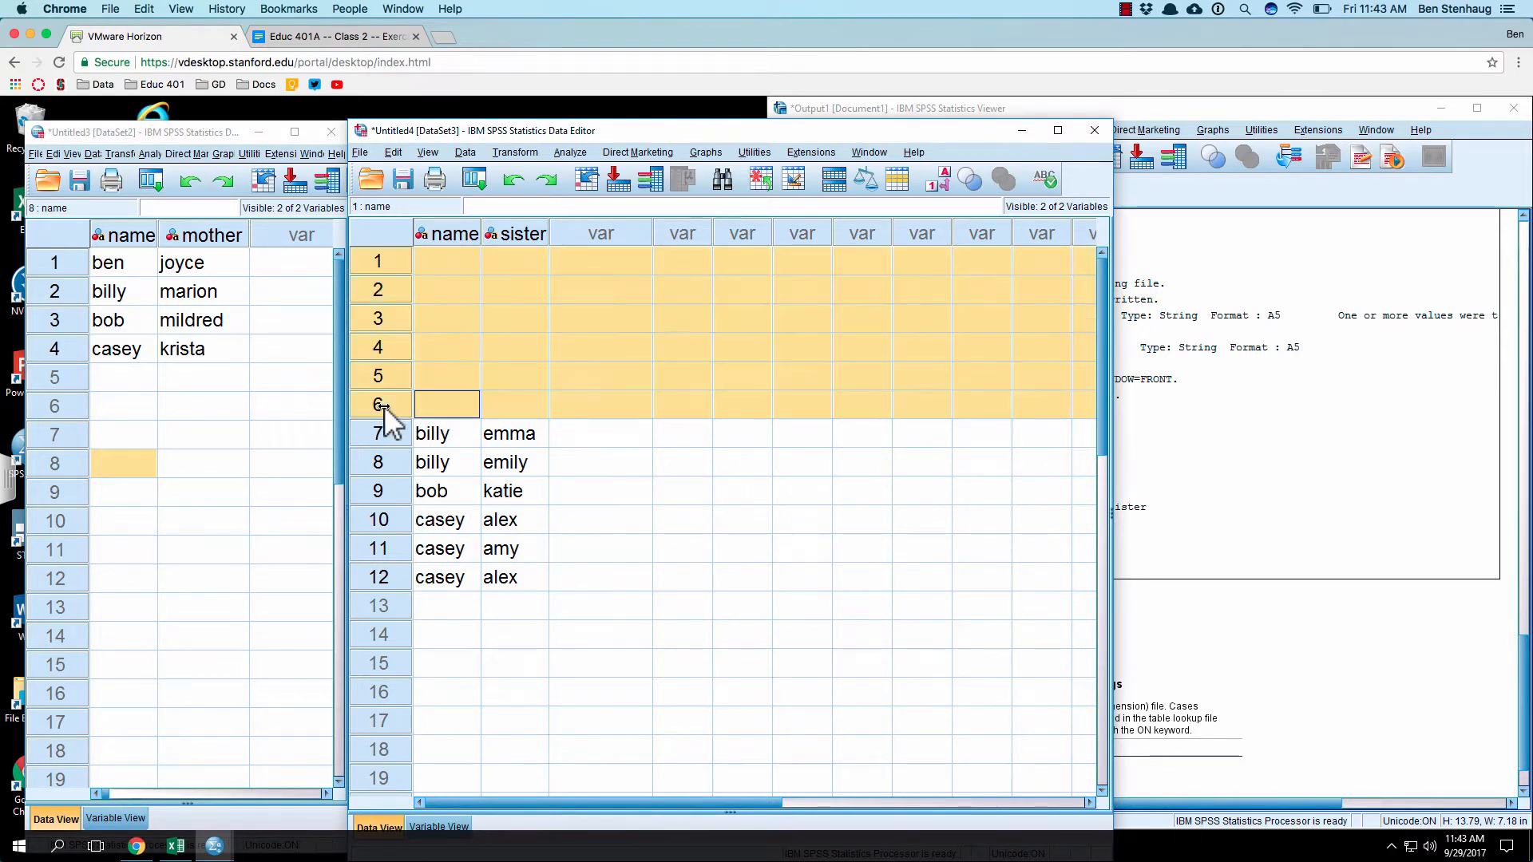
right_click(385, 405)
click(444, 478)
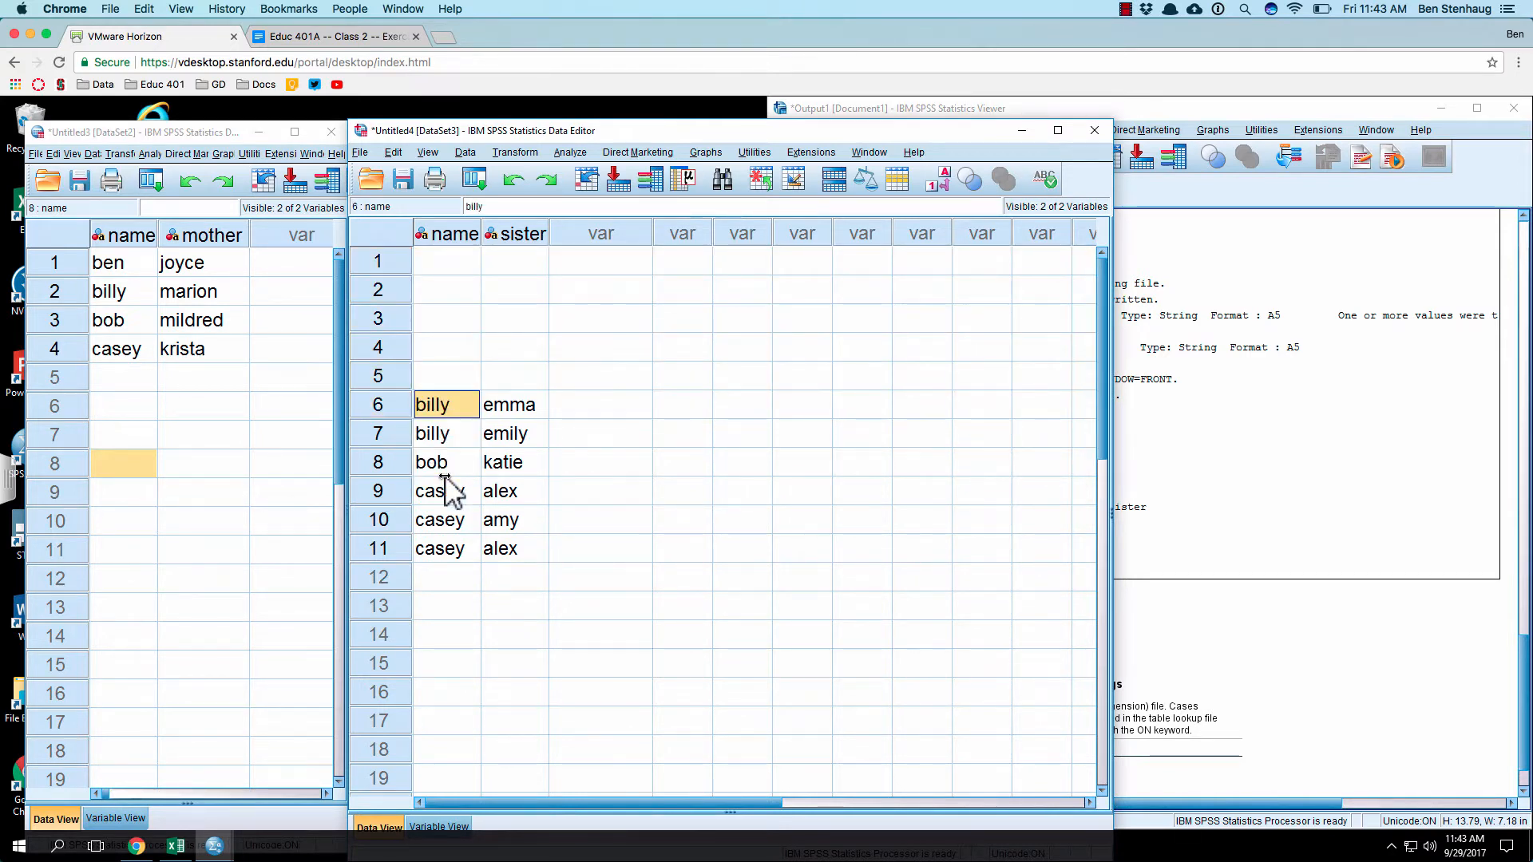
click(379, 264)
shift+click(385, 367)
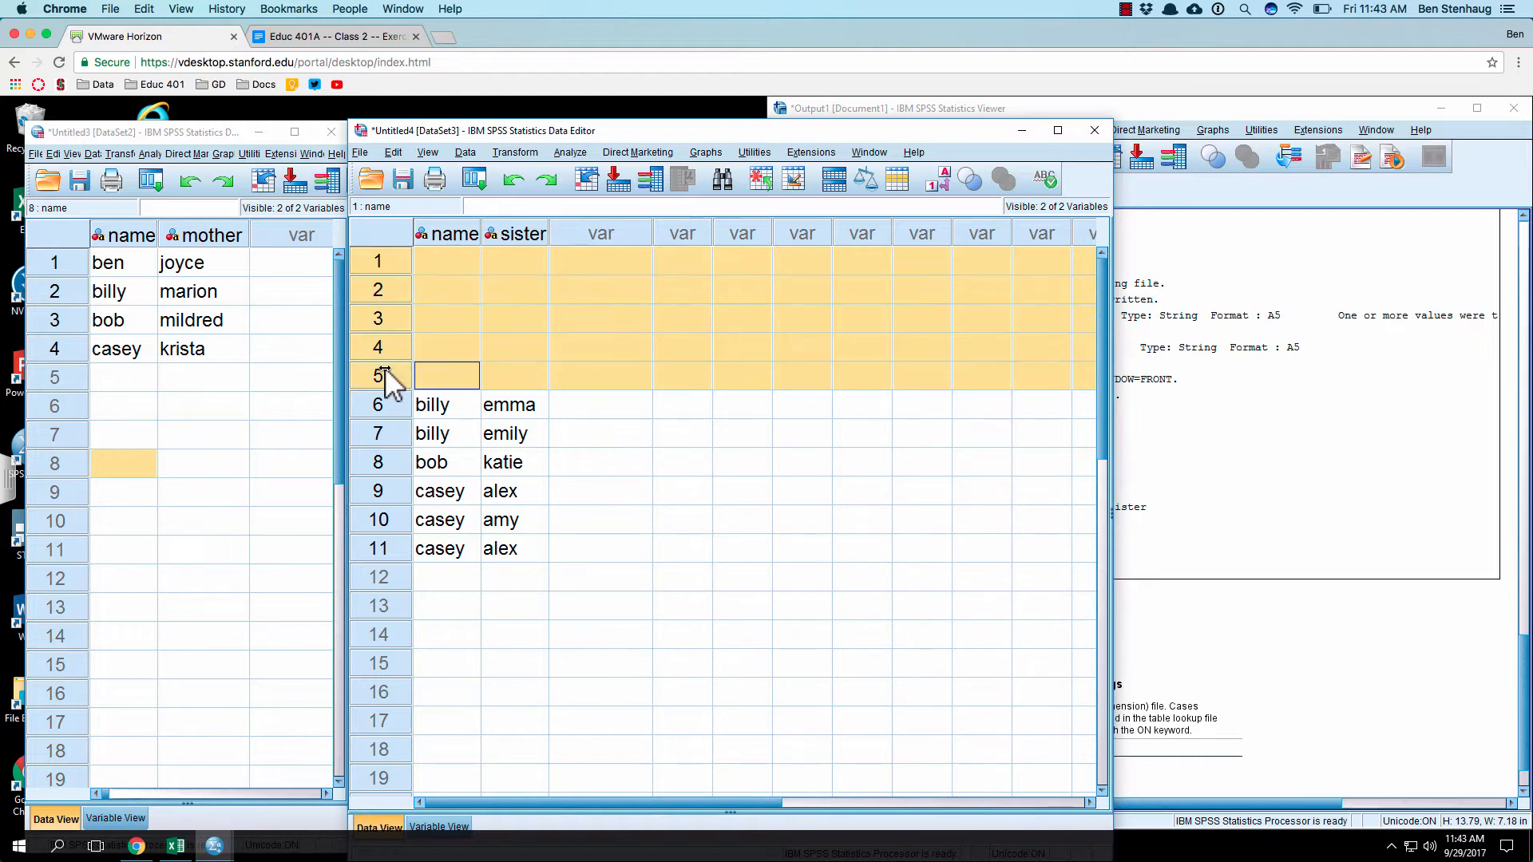
right_click(385, 367)
click(451, 435)
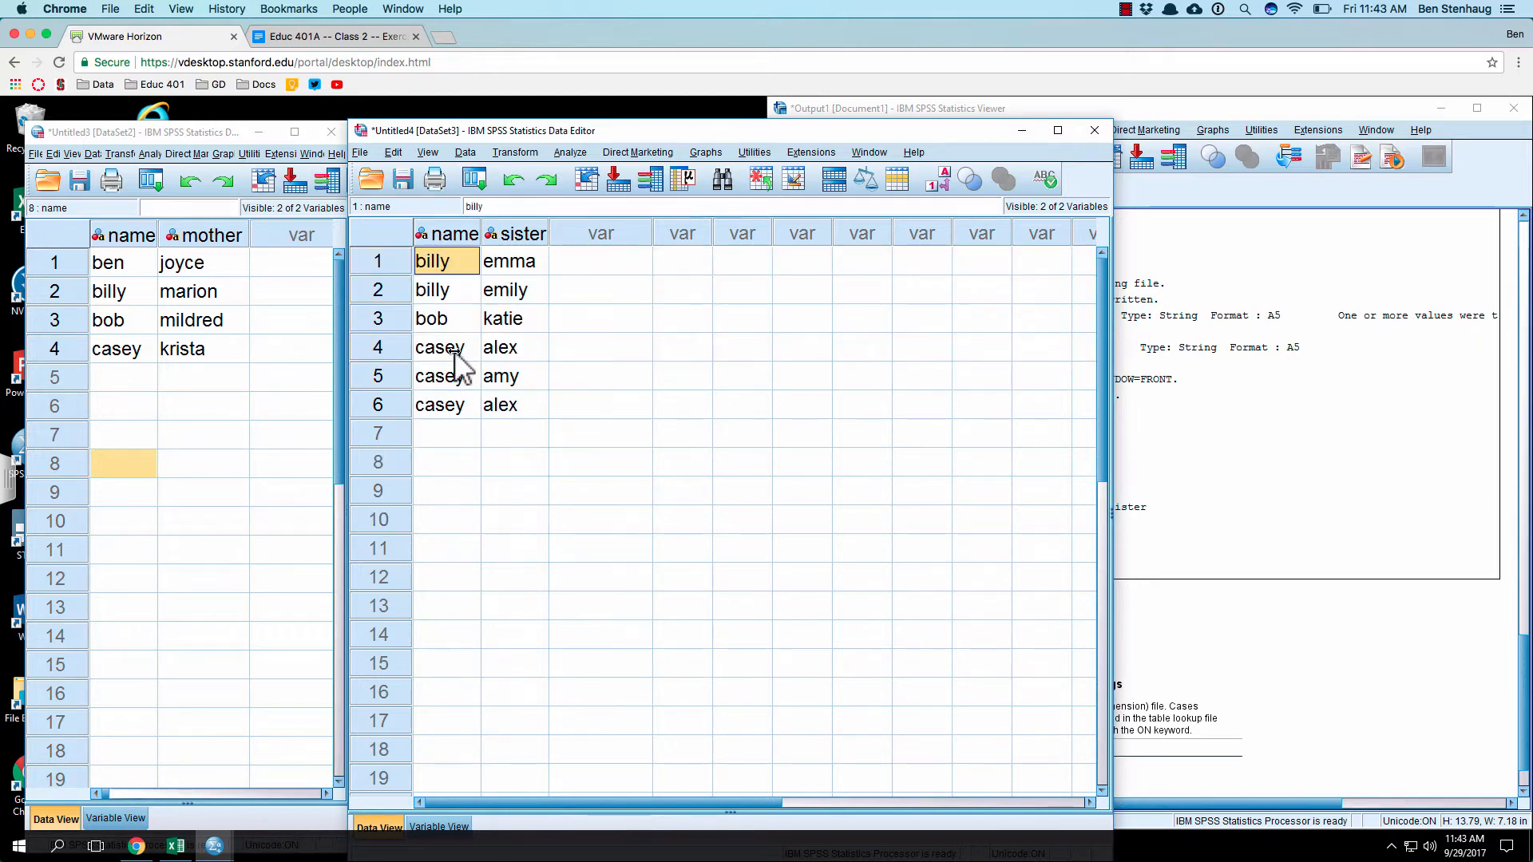
Step: Start an Add Variables merge on the sorted mother dataset, with the open dataset Untitled4[DataSet3] as the source
click(267, 398)
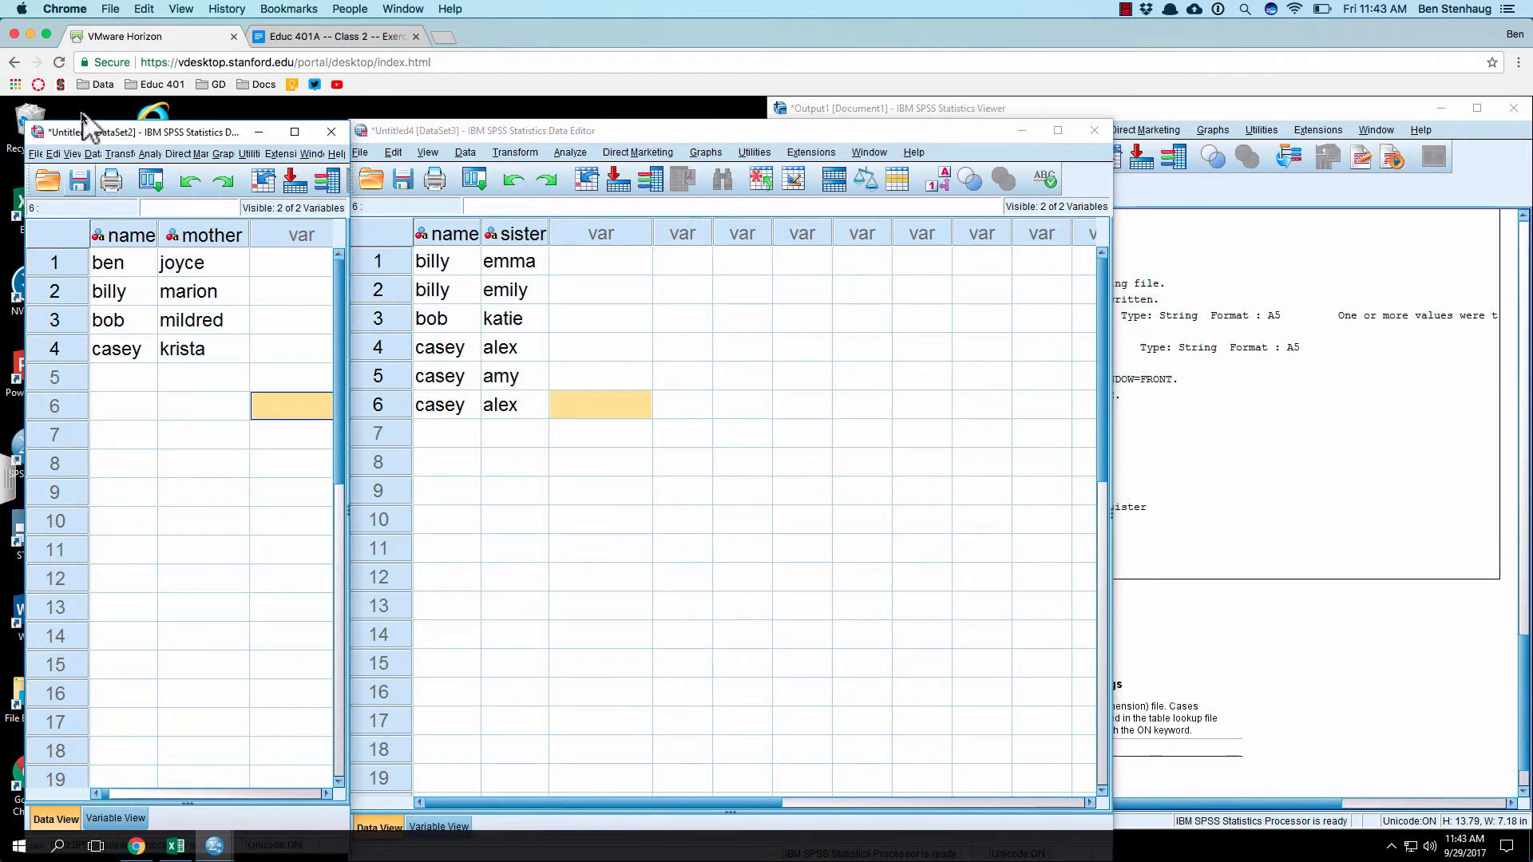
click(72, 153)
mouse_move(87, 153)
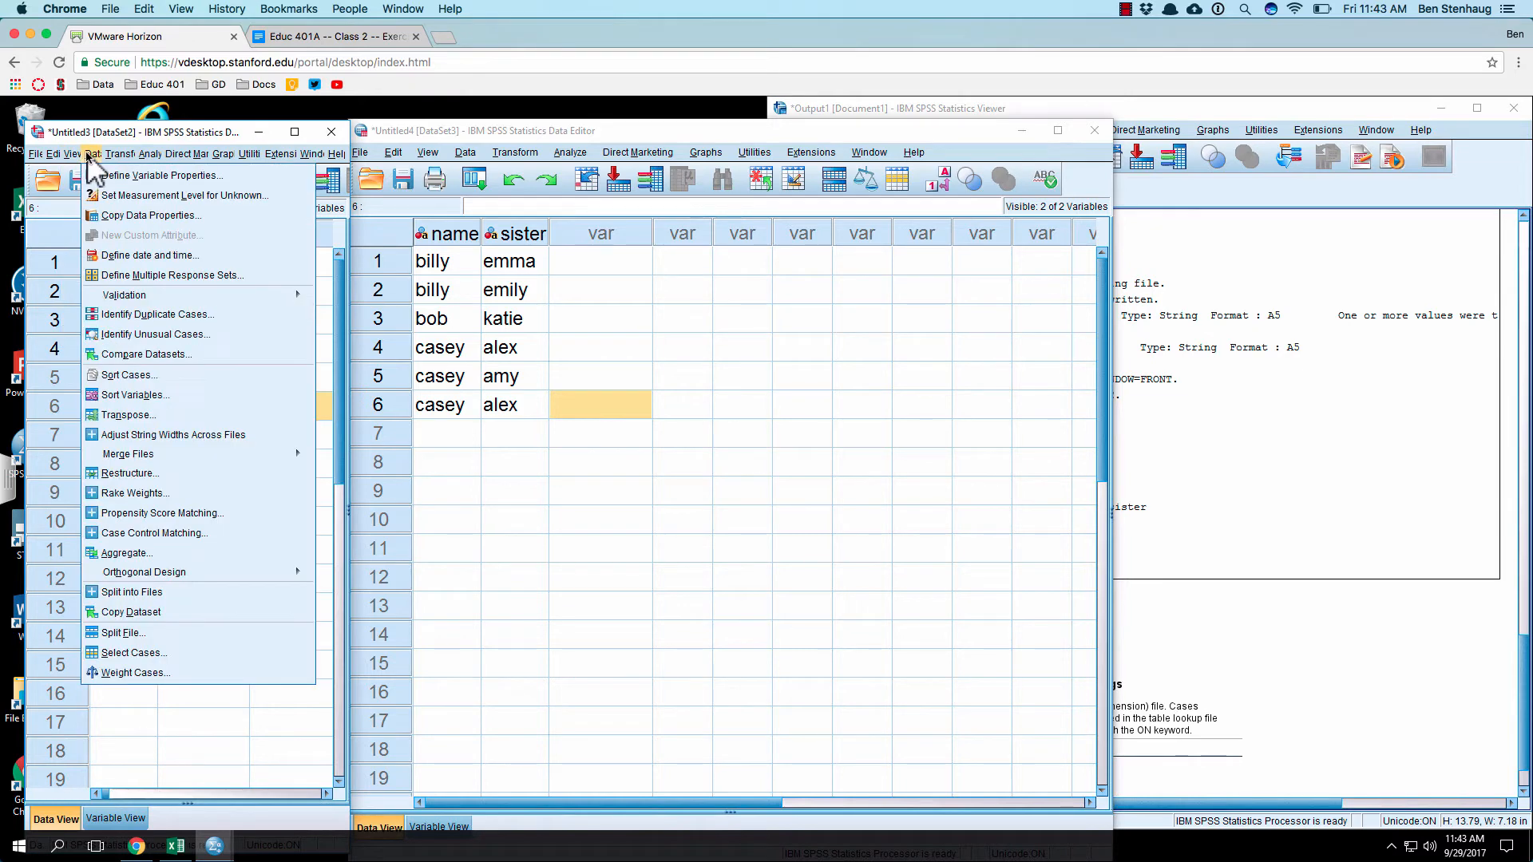
mouse_move(159, 456)
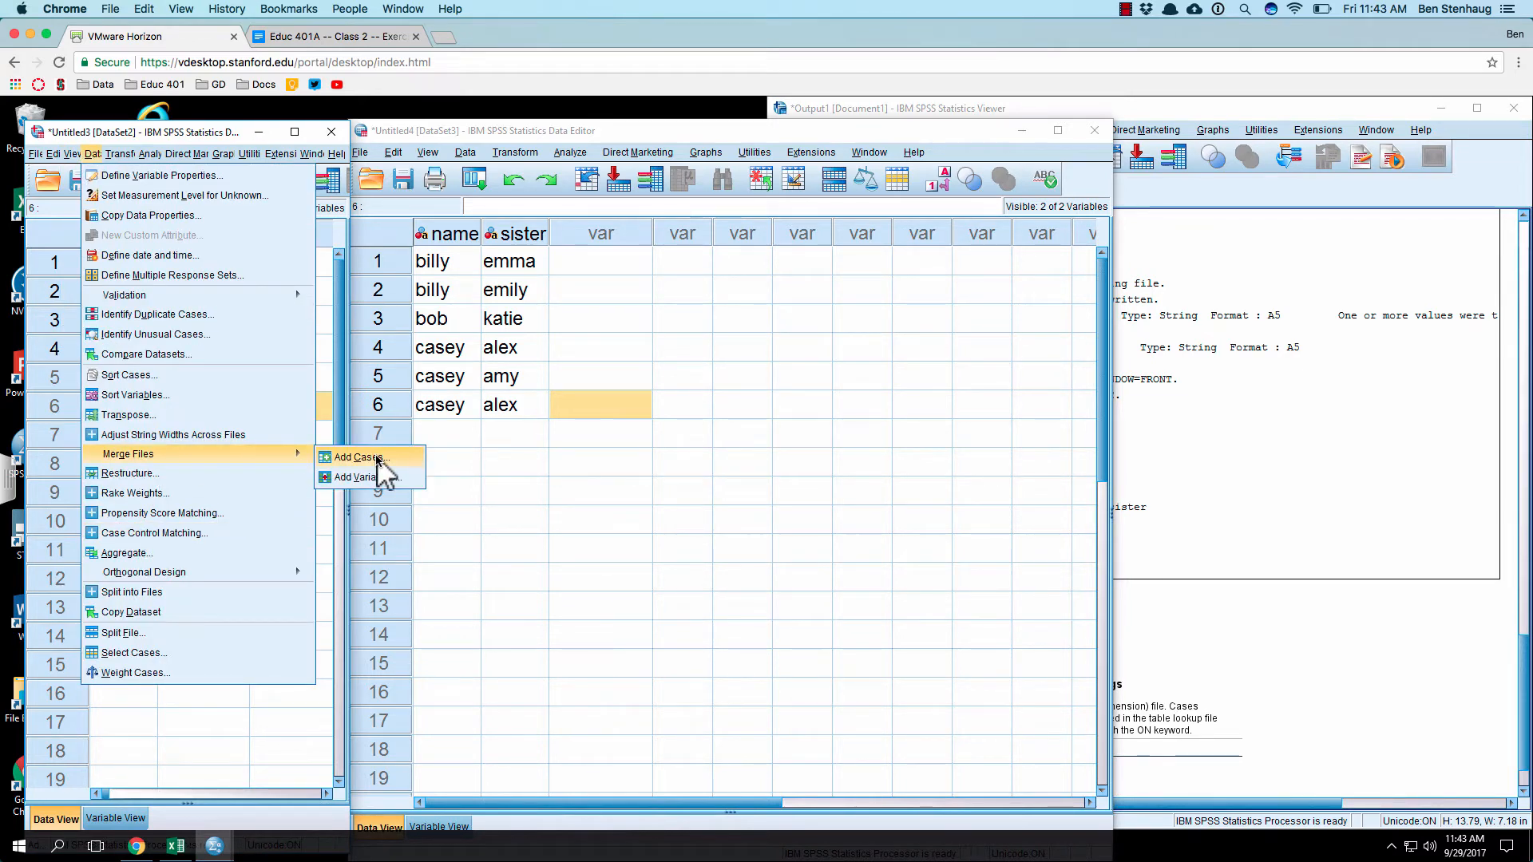
click(382, 477)
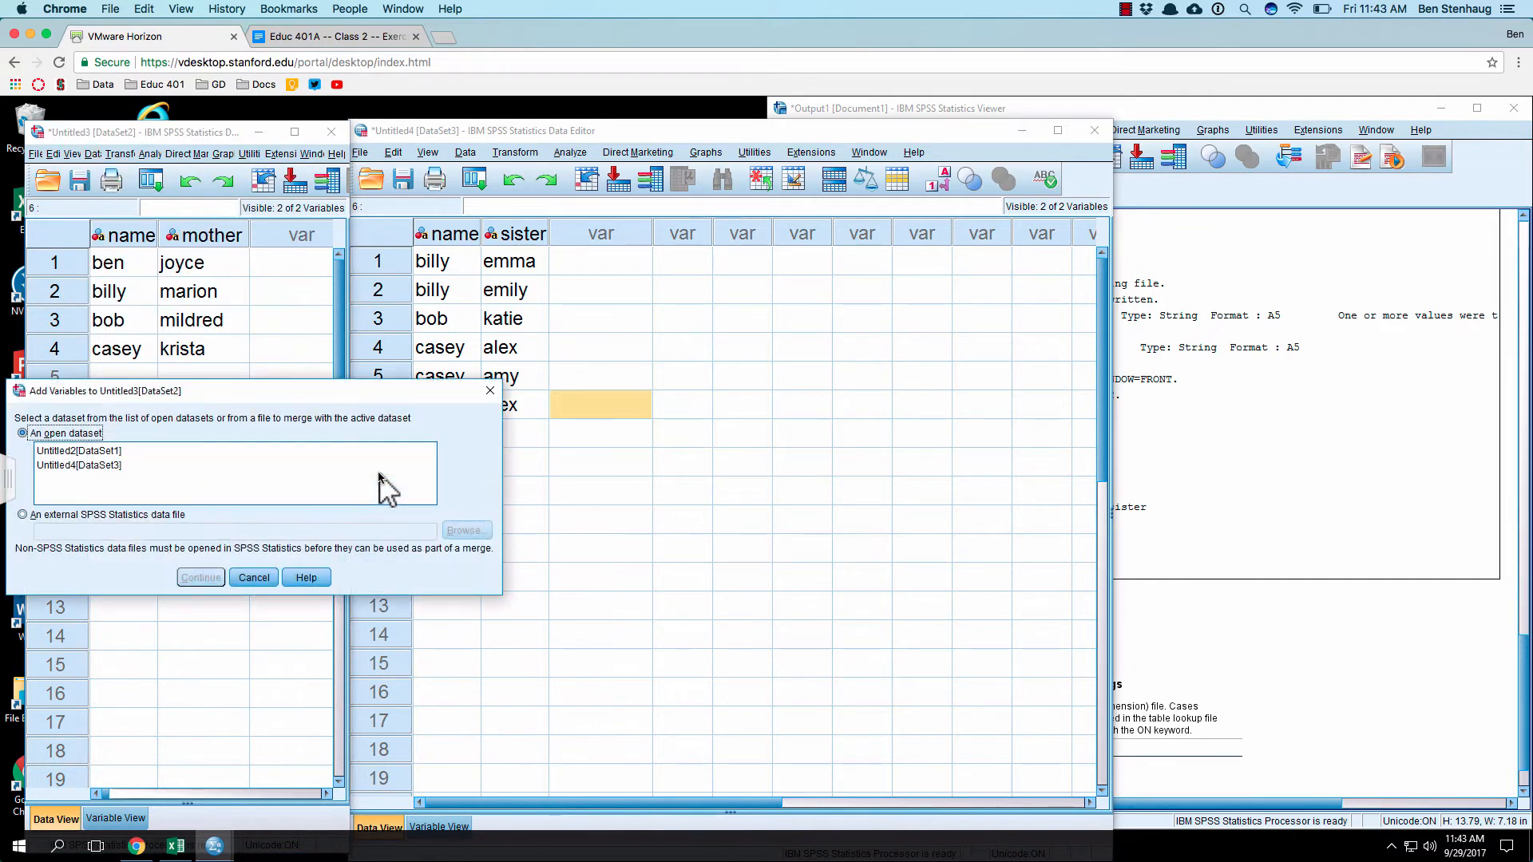
click(85, 466)
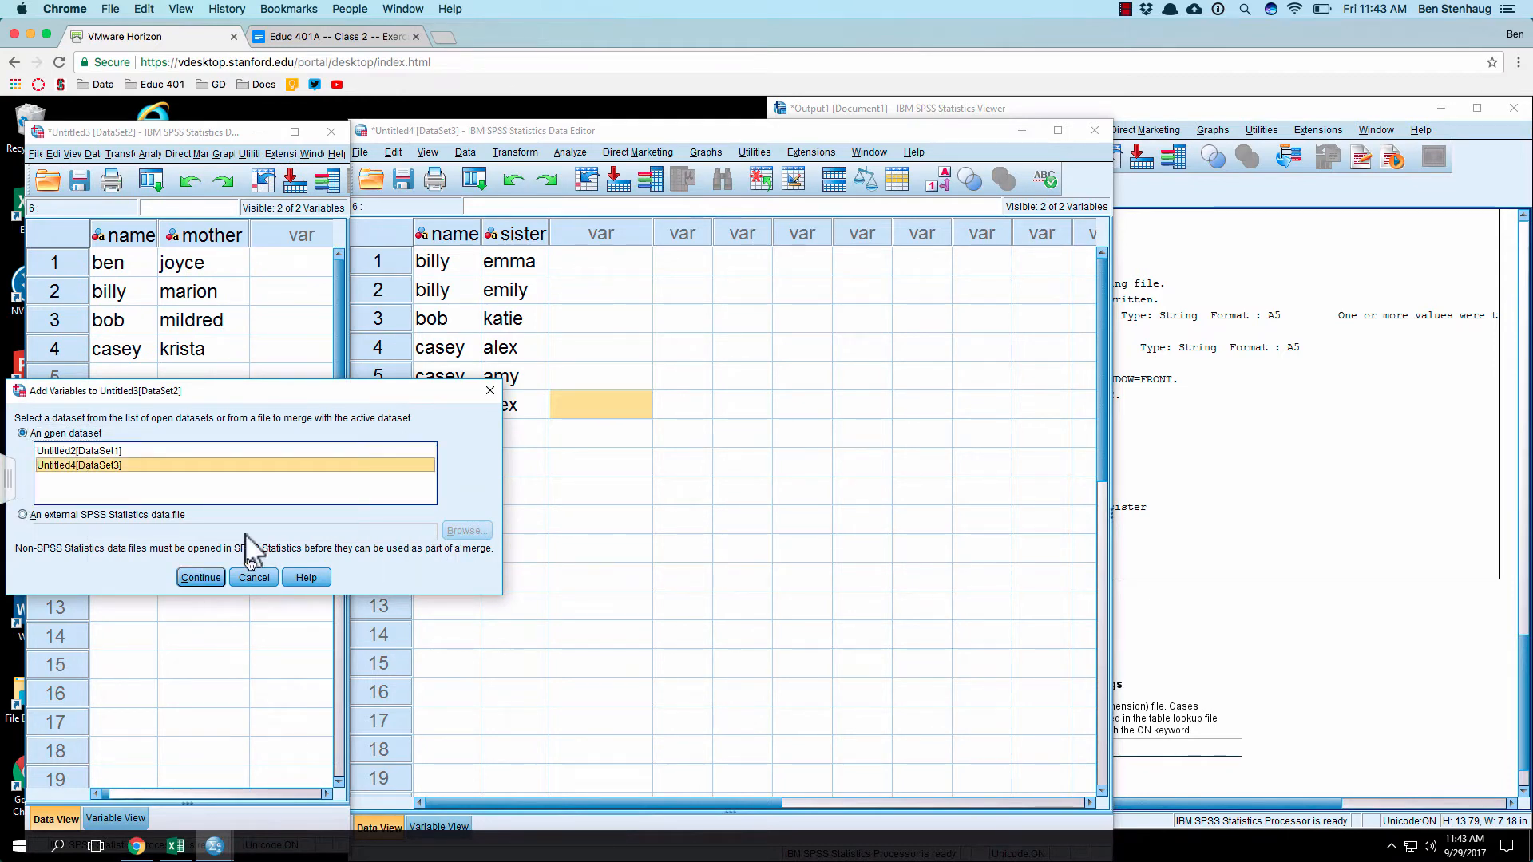
click(200, 578)
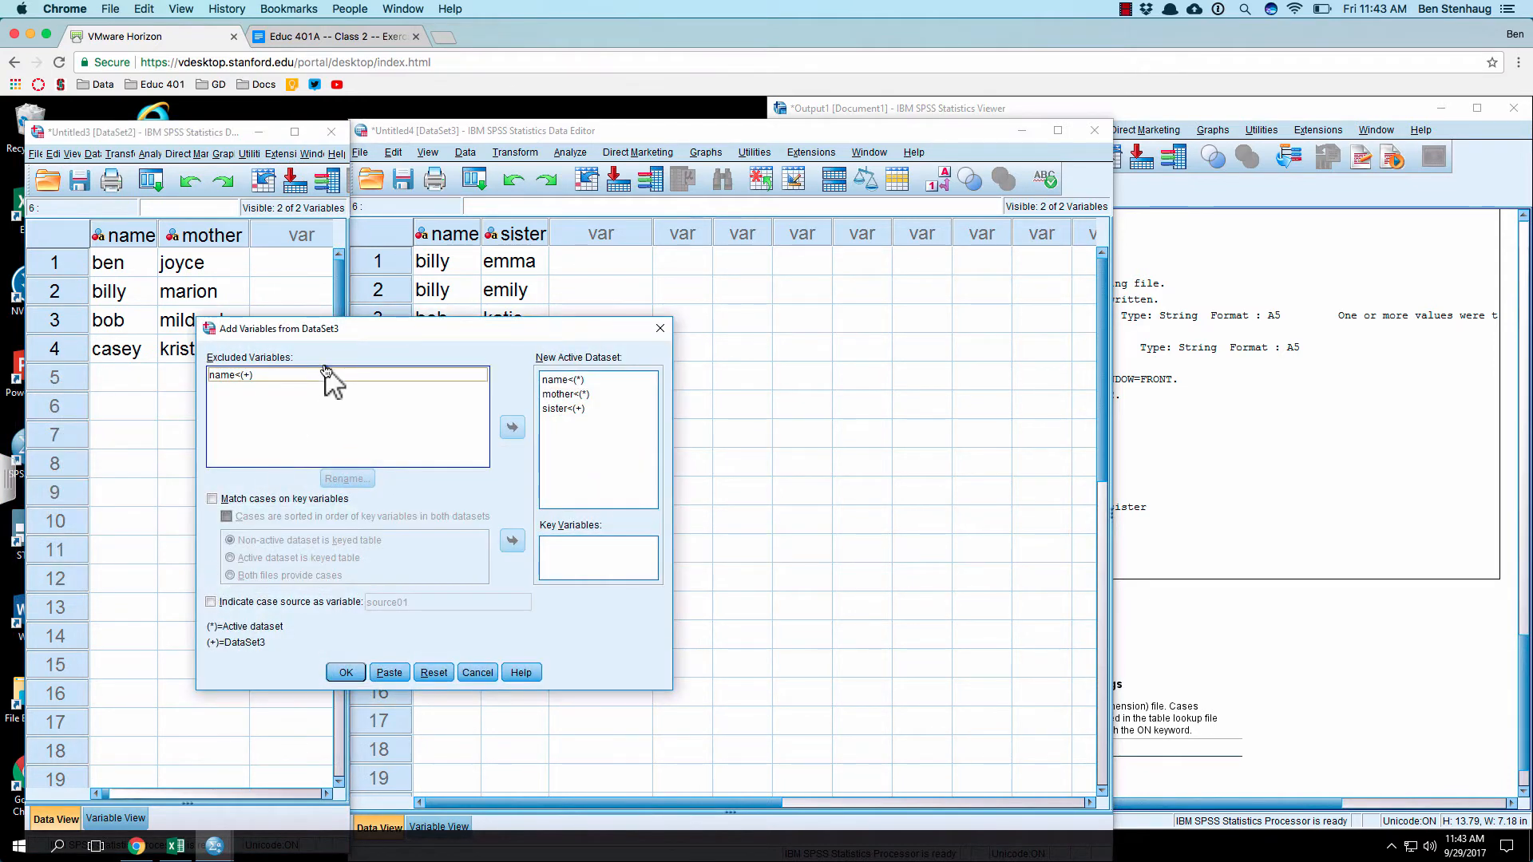
click(319, 375)
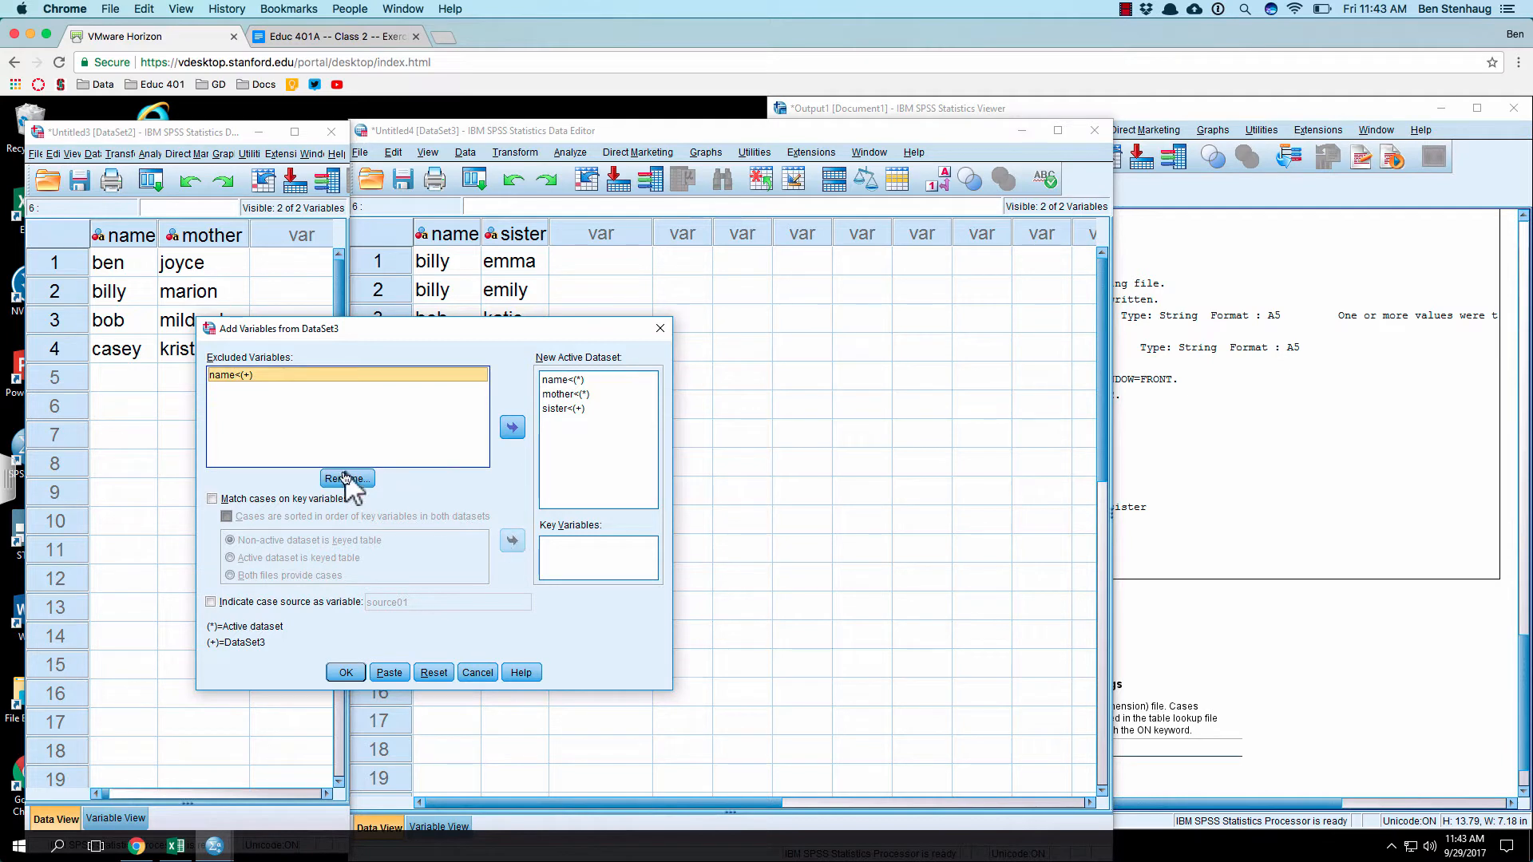
click(497, 427)
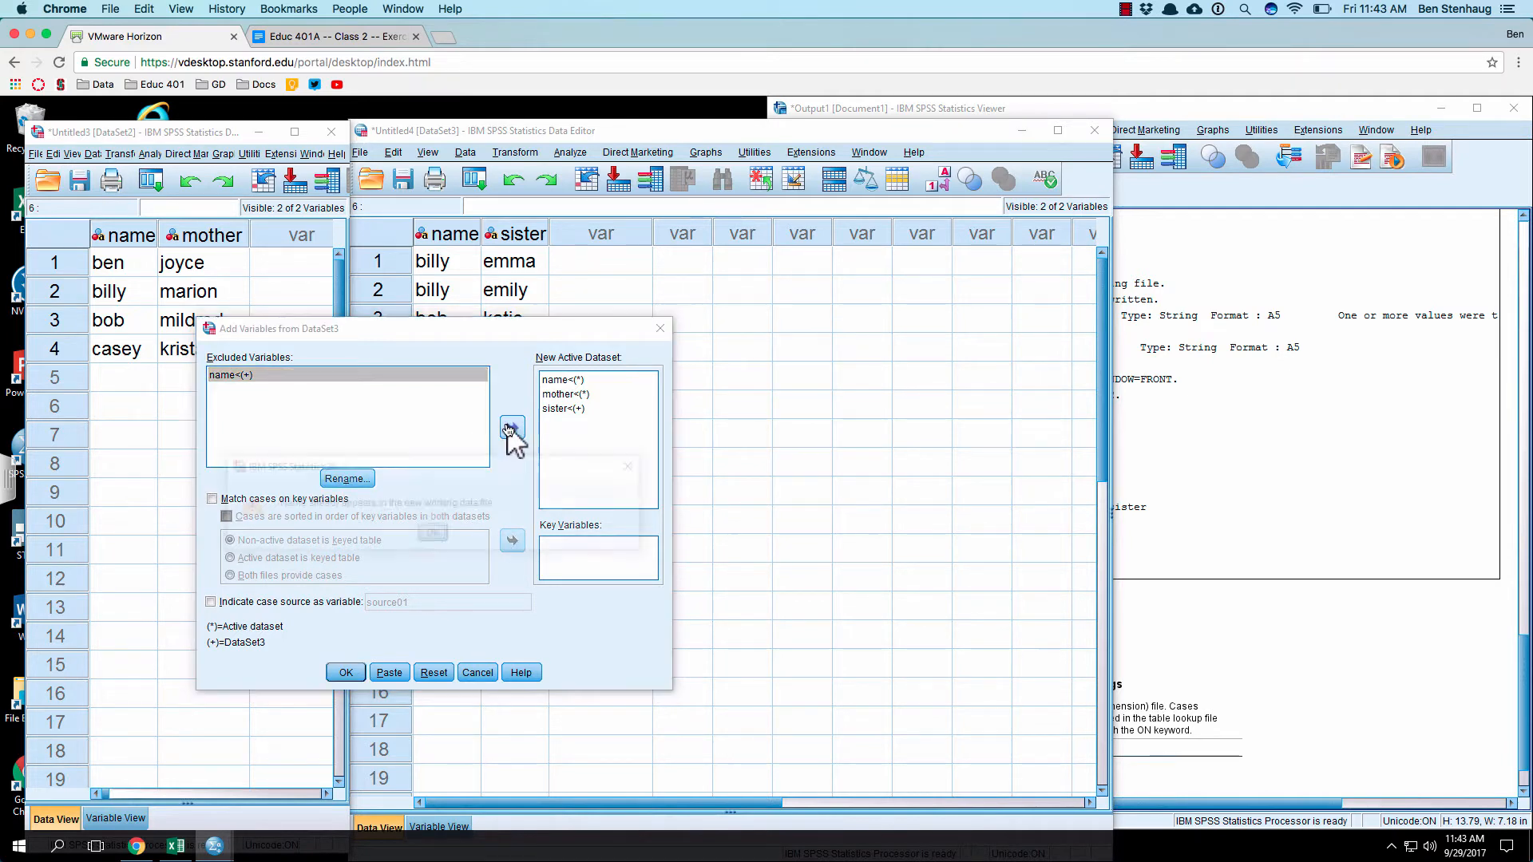
click(431, 538)
Step: Match cases on the key variable name, and mark the cases as sorted by key in both datasets, with both files providing cases
click(228, 501)
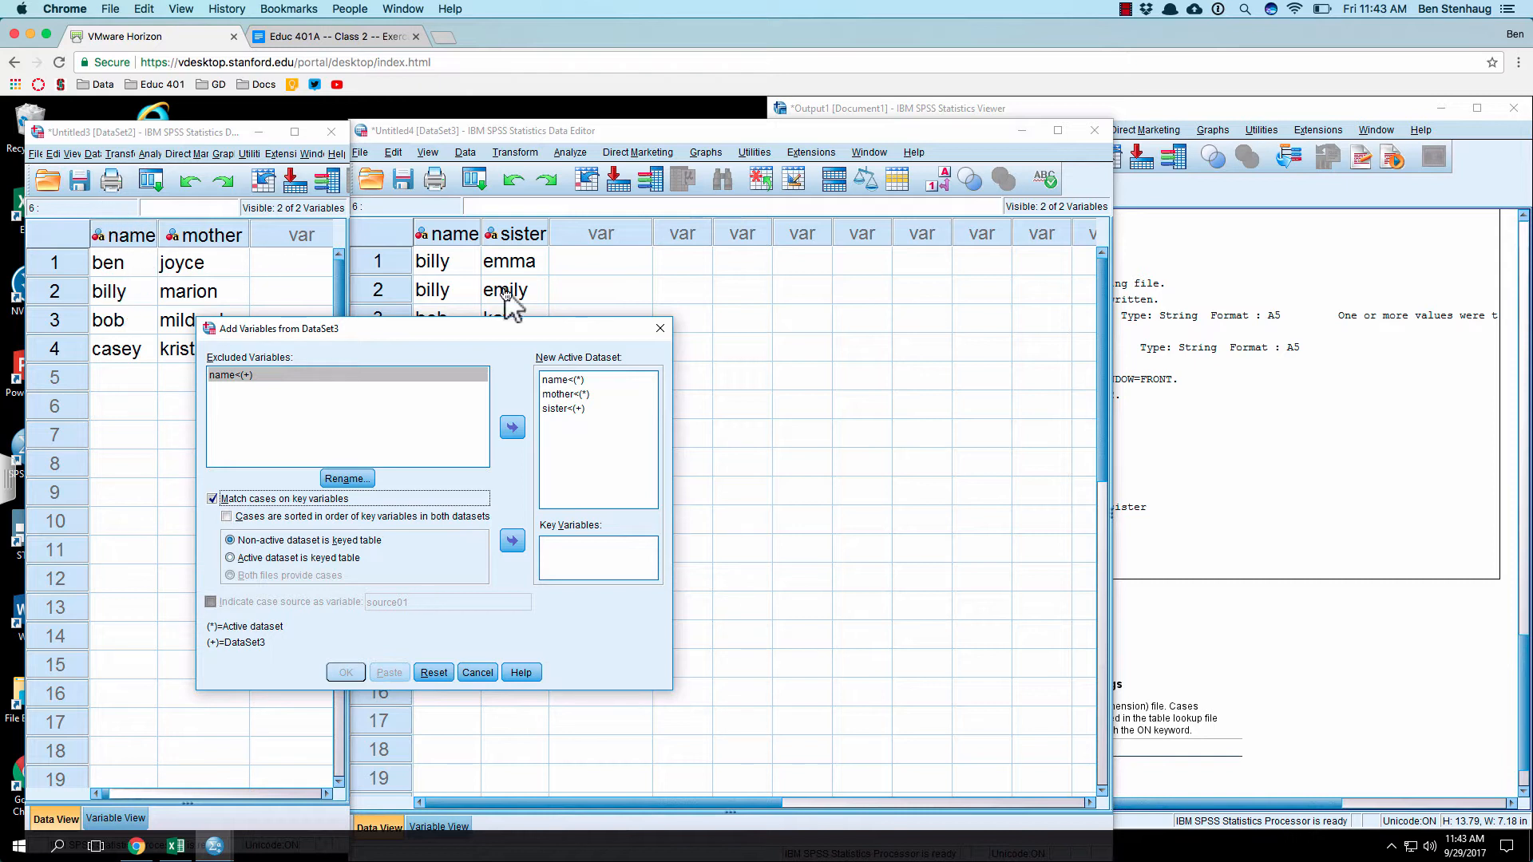
click(348, 377)
click(512, 540)
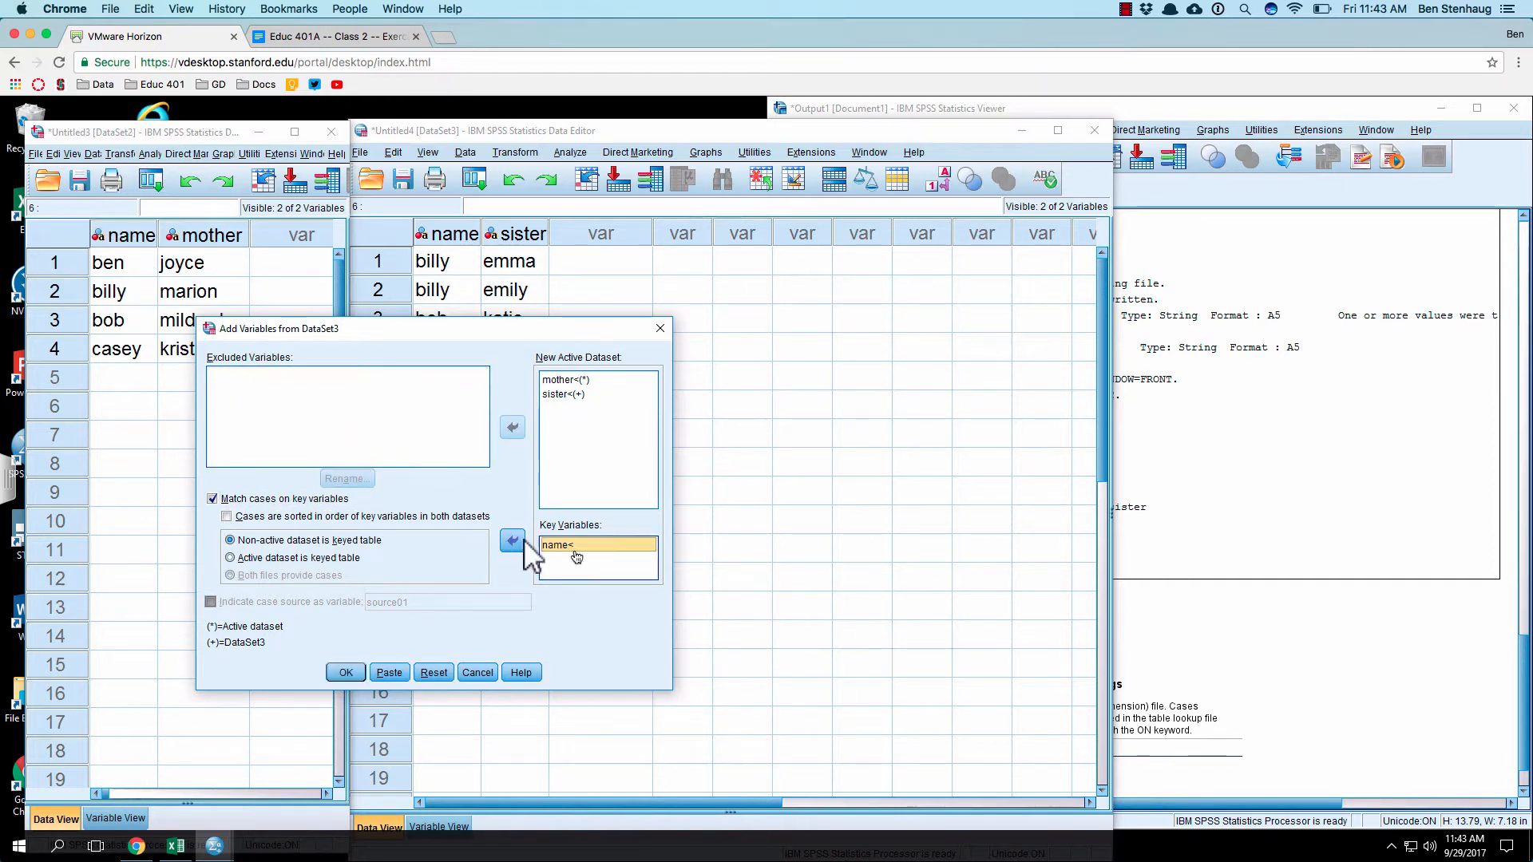
click(318, 516)
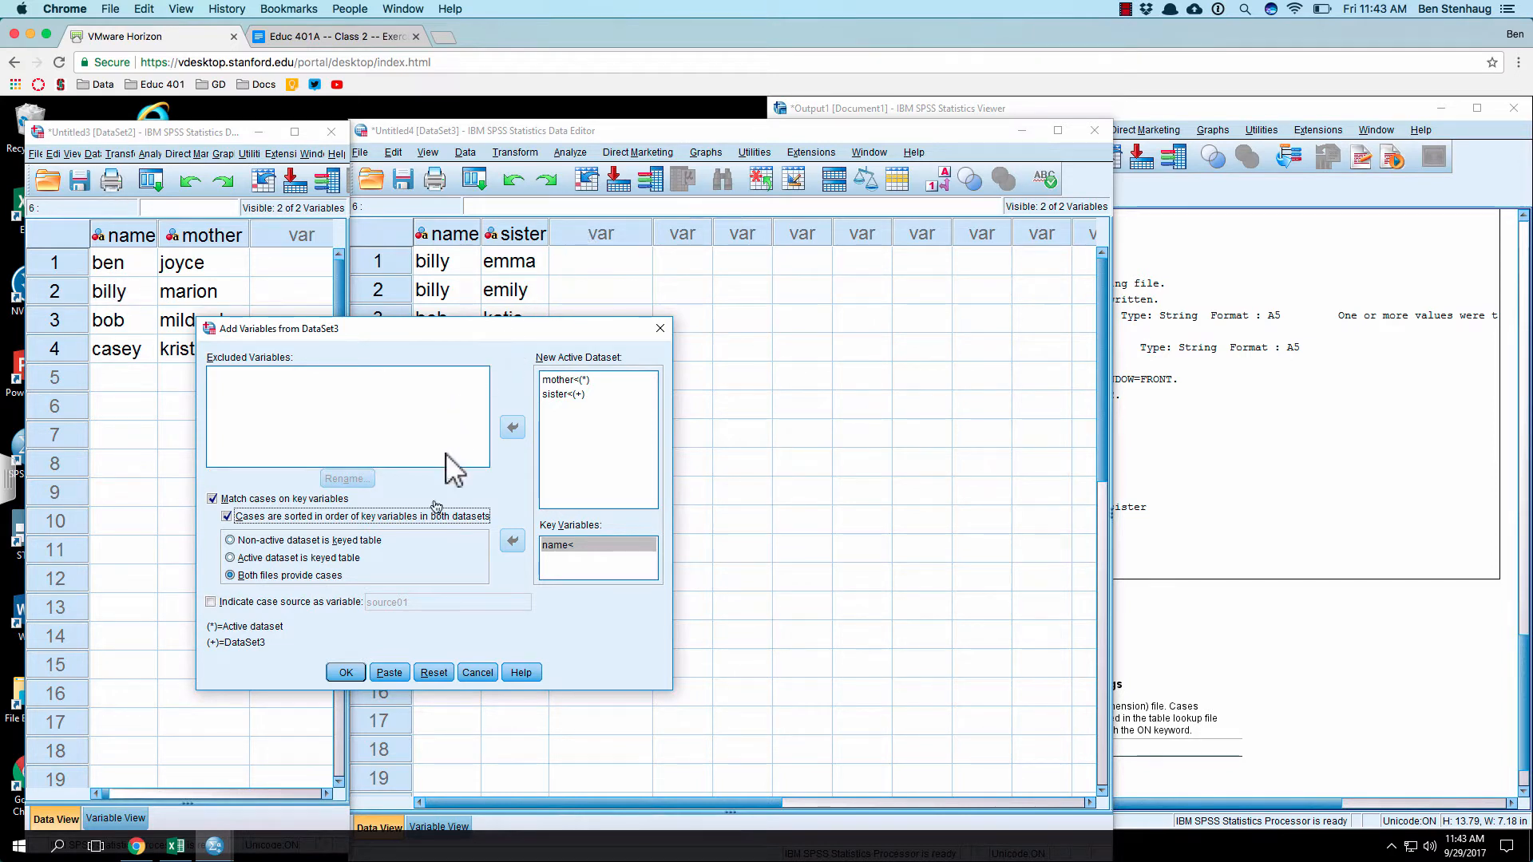
Step: Paste the merge command as syntax, accept the sort-order warning, and bring up the Syntax1 editor at the pasted lines
click(391, 676)
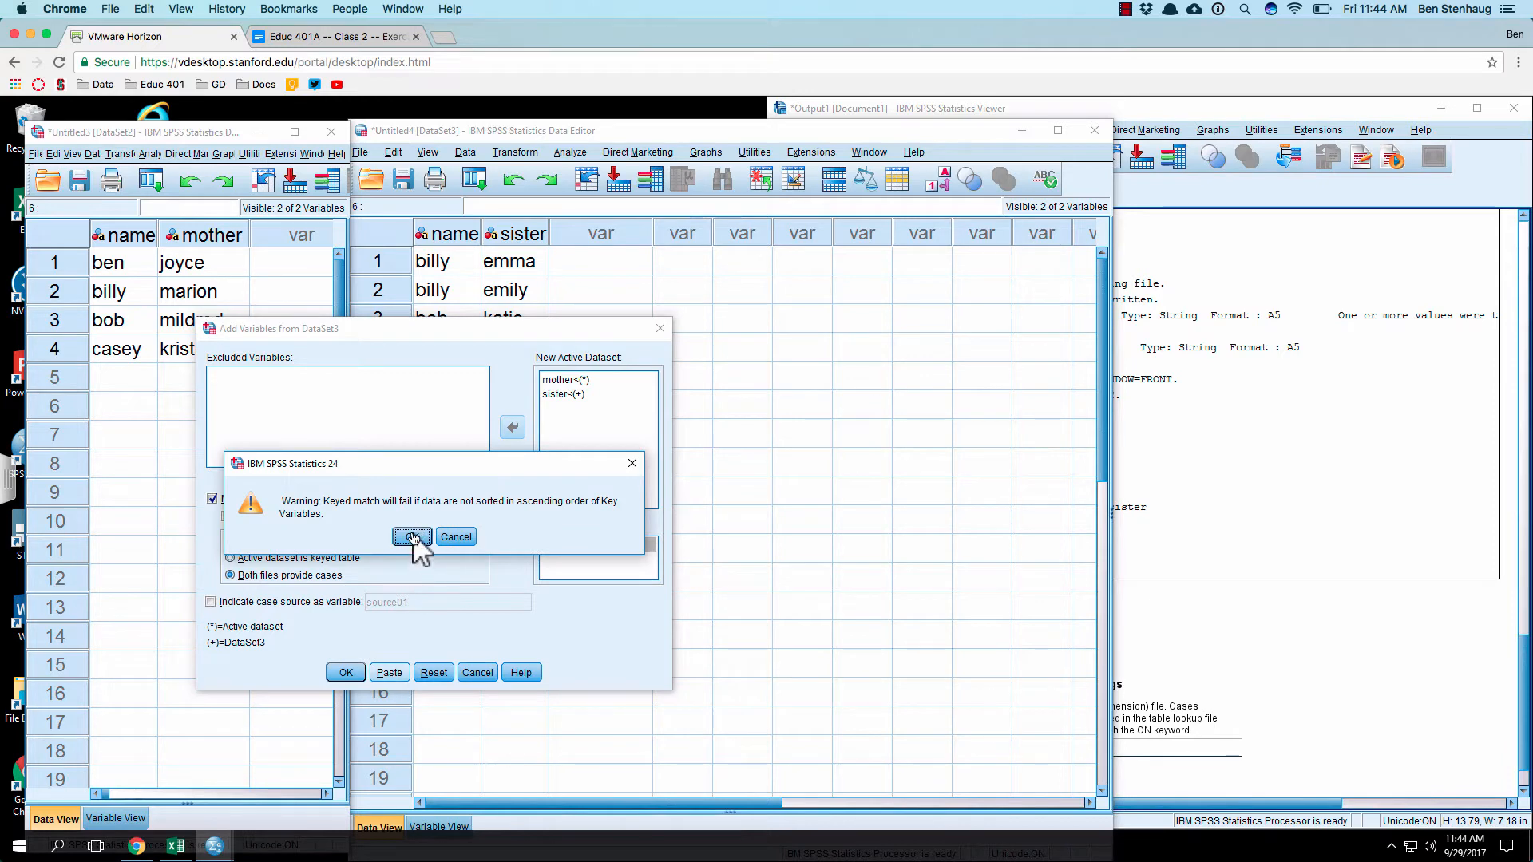
click(412, 536)
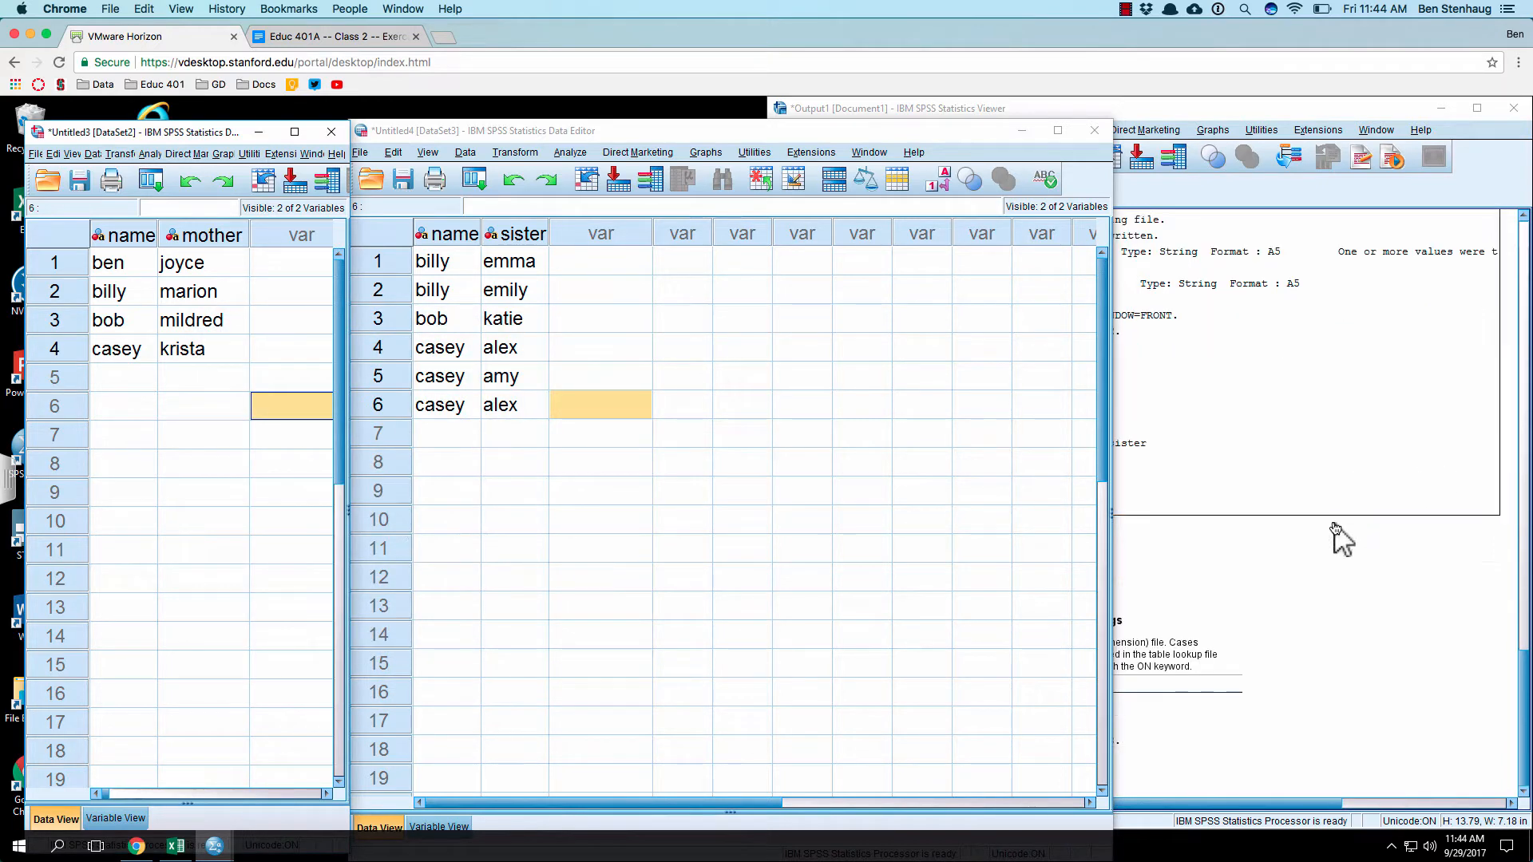
mouse_move(215, 846)
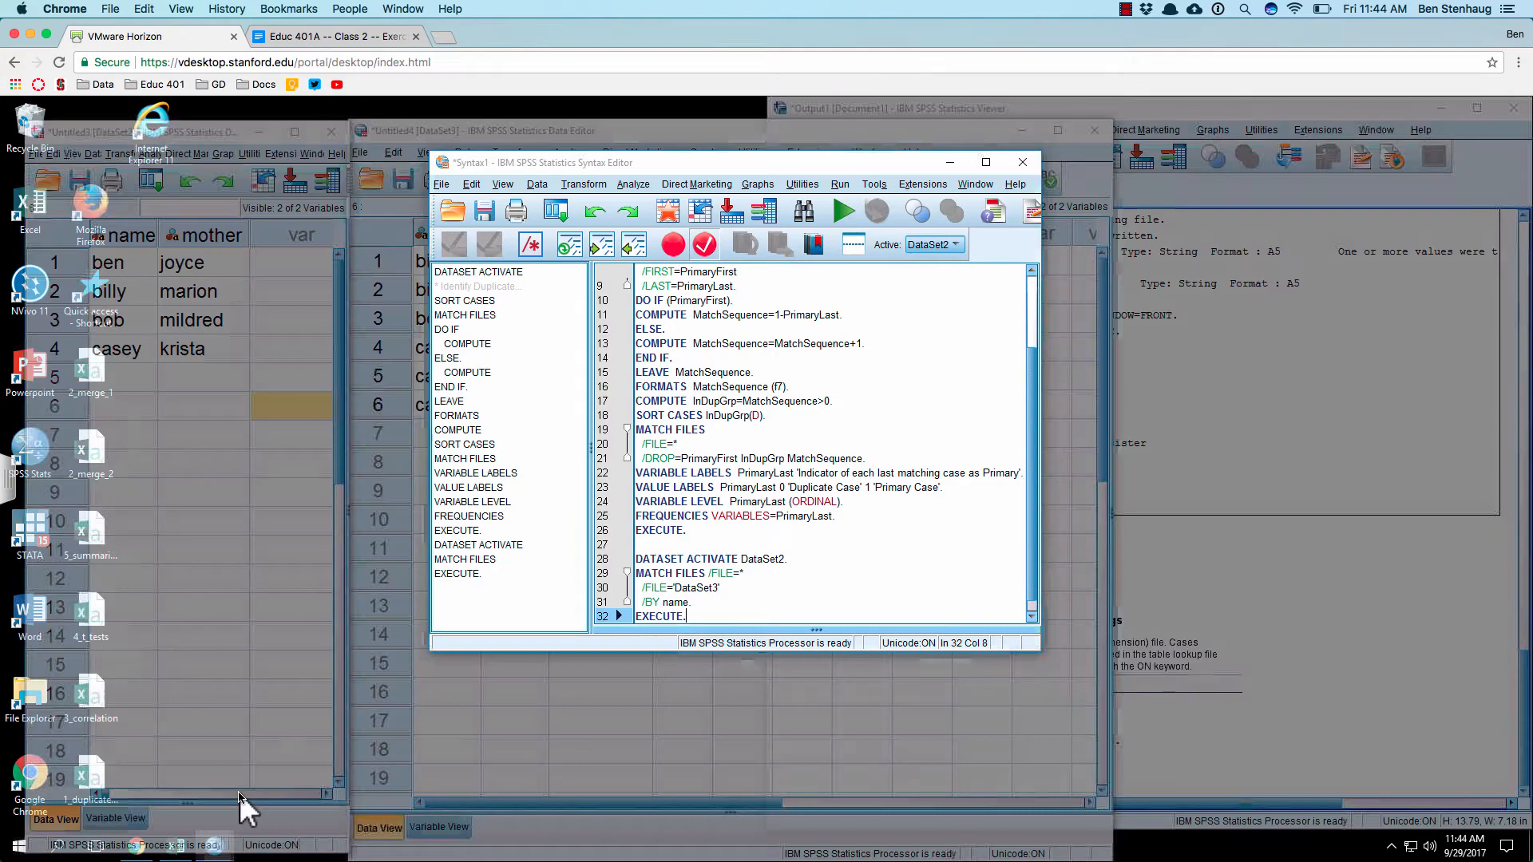
click(244, 806)
scroll(830, 541, down, 1)
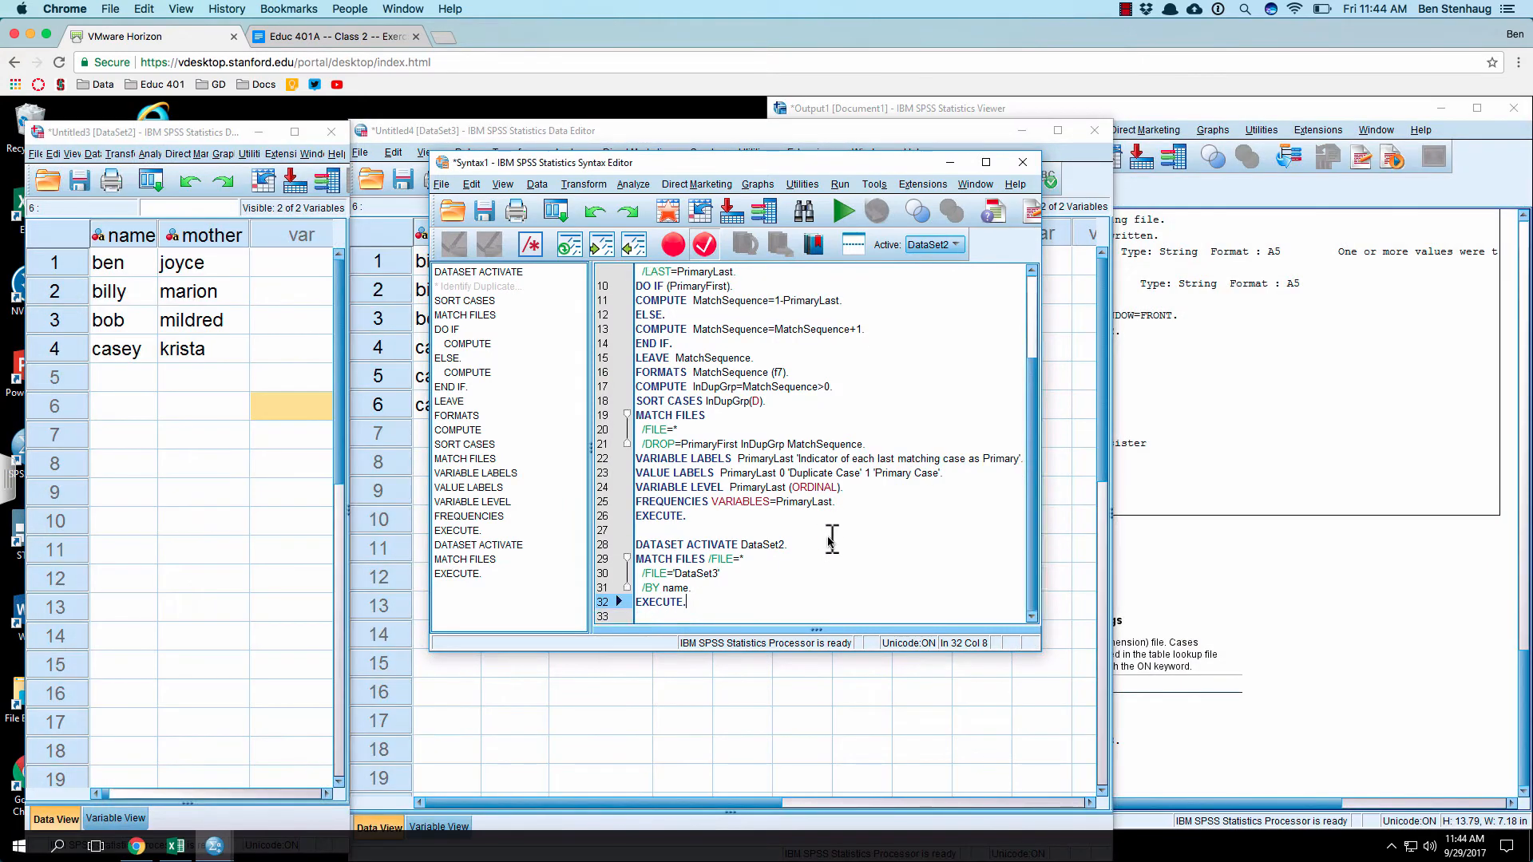
Step: Move the syntax editor clear of both datasets and run the pasted lines from DATASET ACTIVATE DataSet2 through EXECUTE
drag(726, 167, 1150, 204)
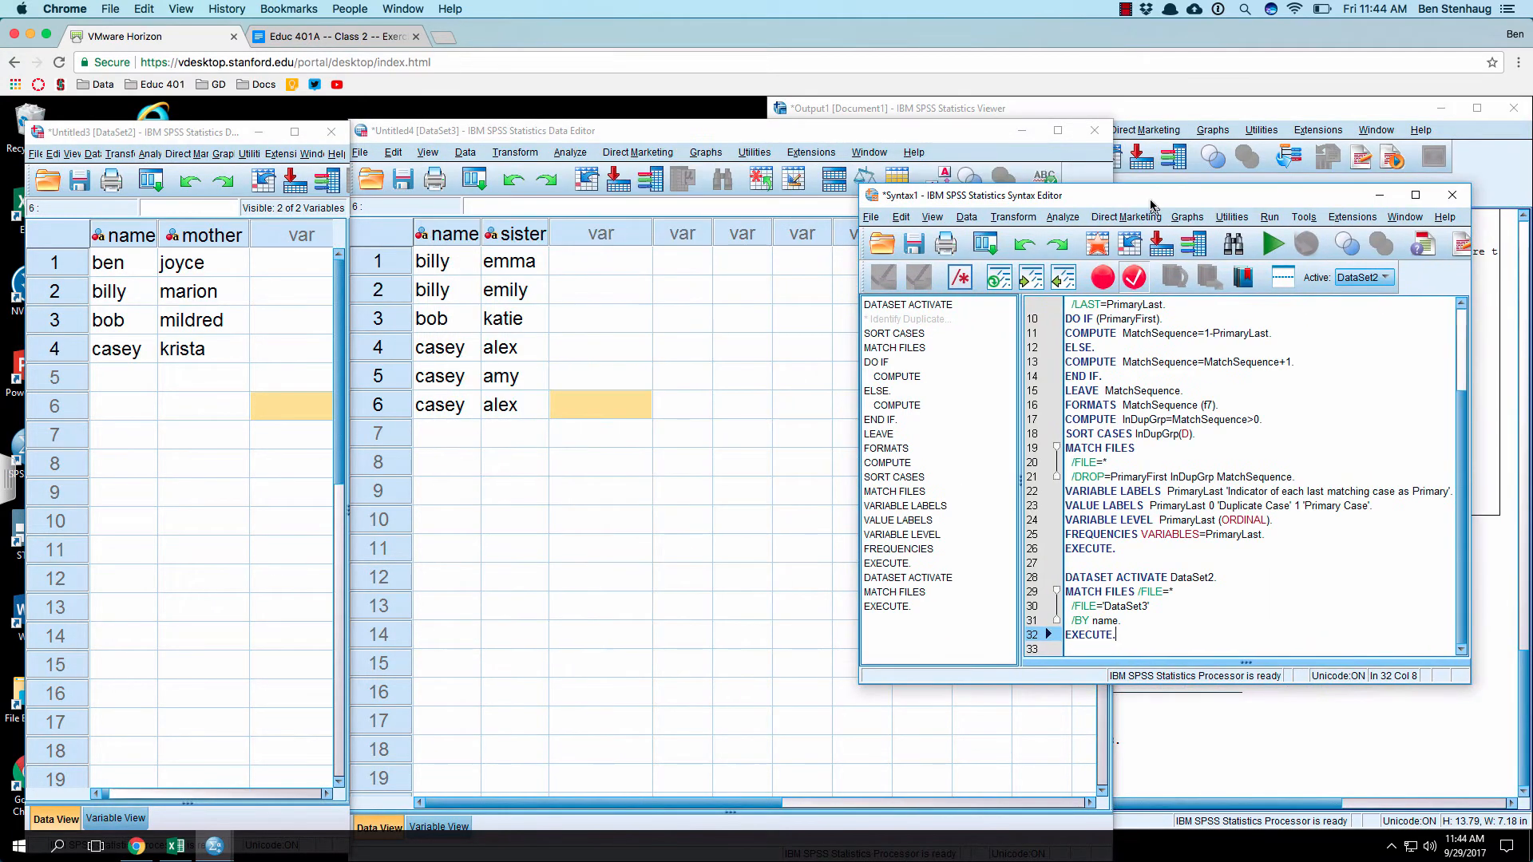
drag(1114, 636, 1055, 574)
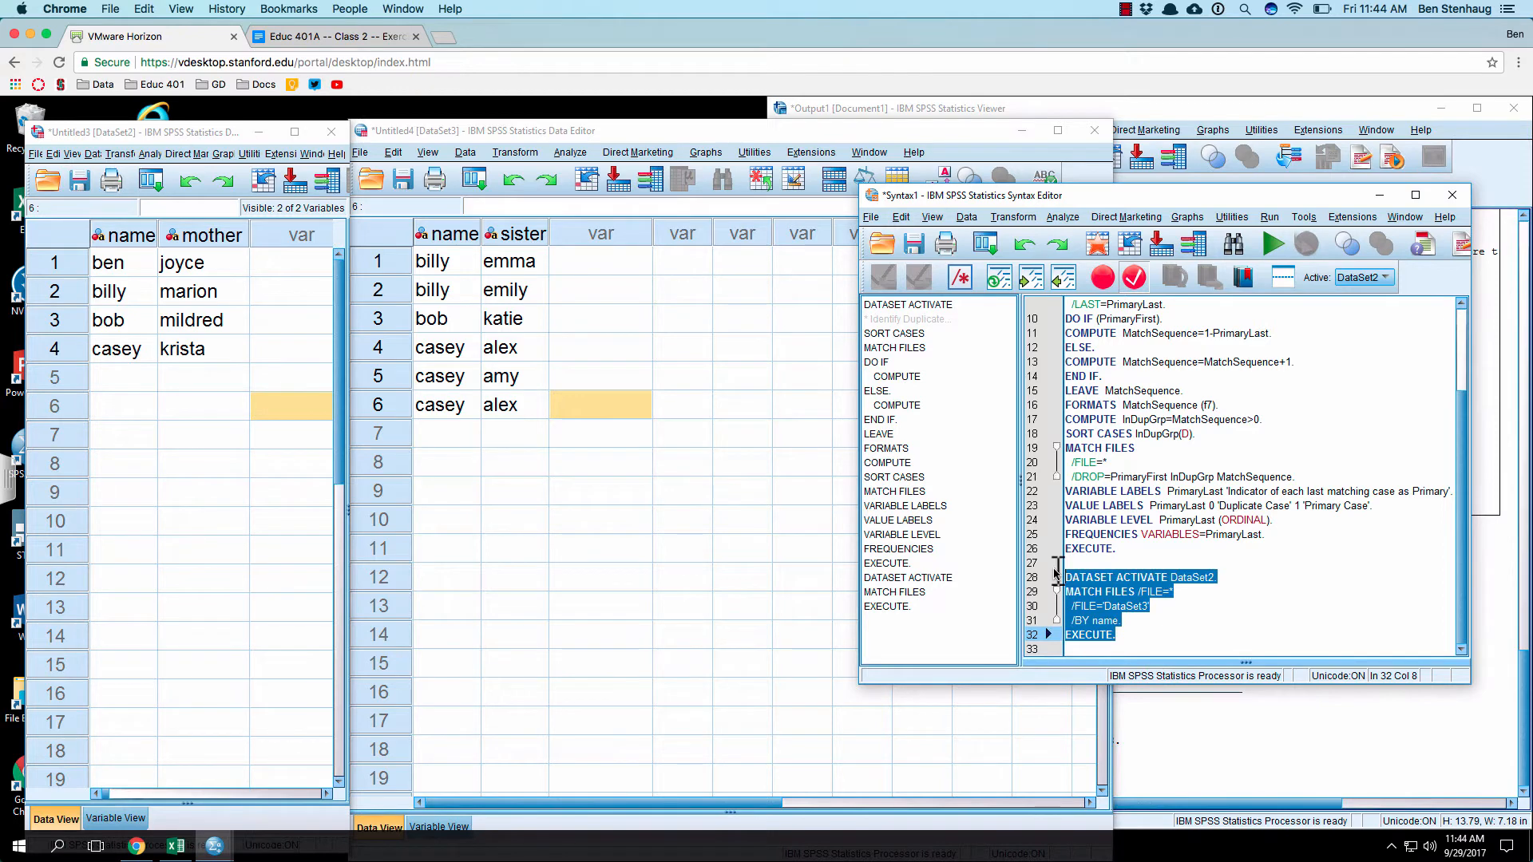
click(1153, 607)
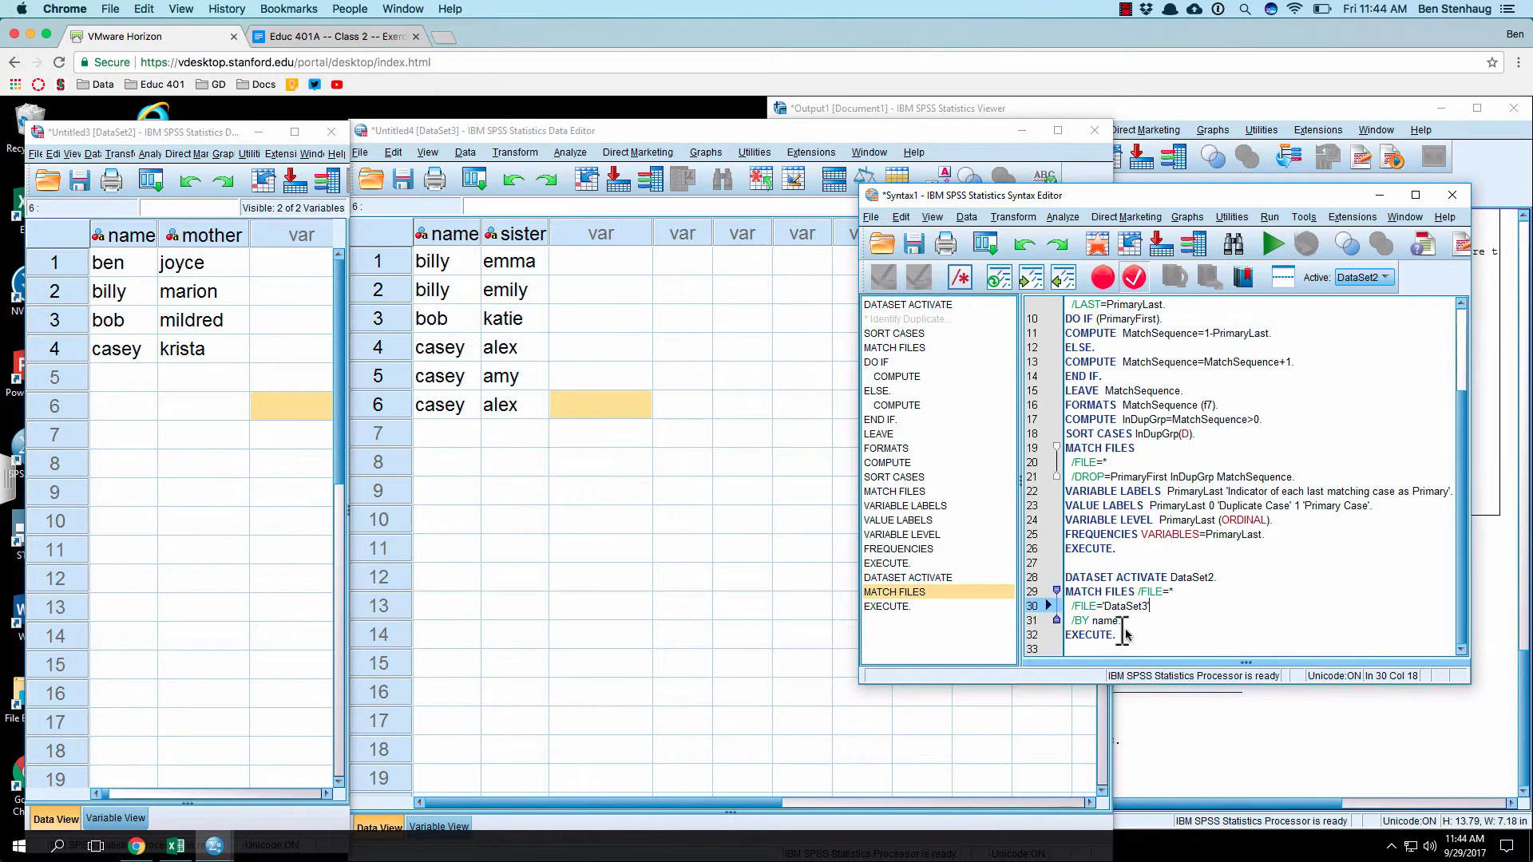
drag(1118, 635, 1092, 619)
click(1139, 609)
click(1184, 577)
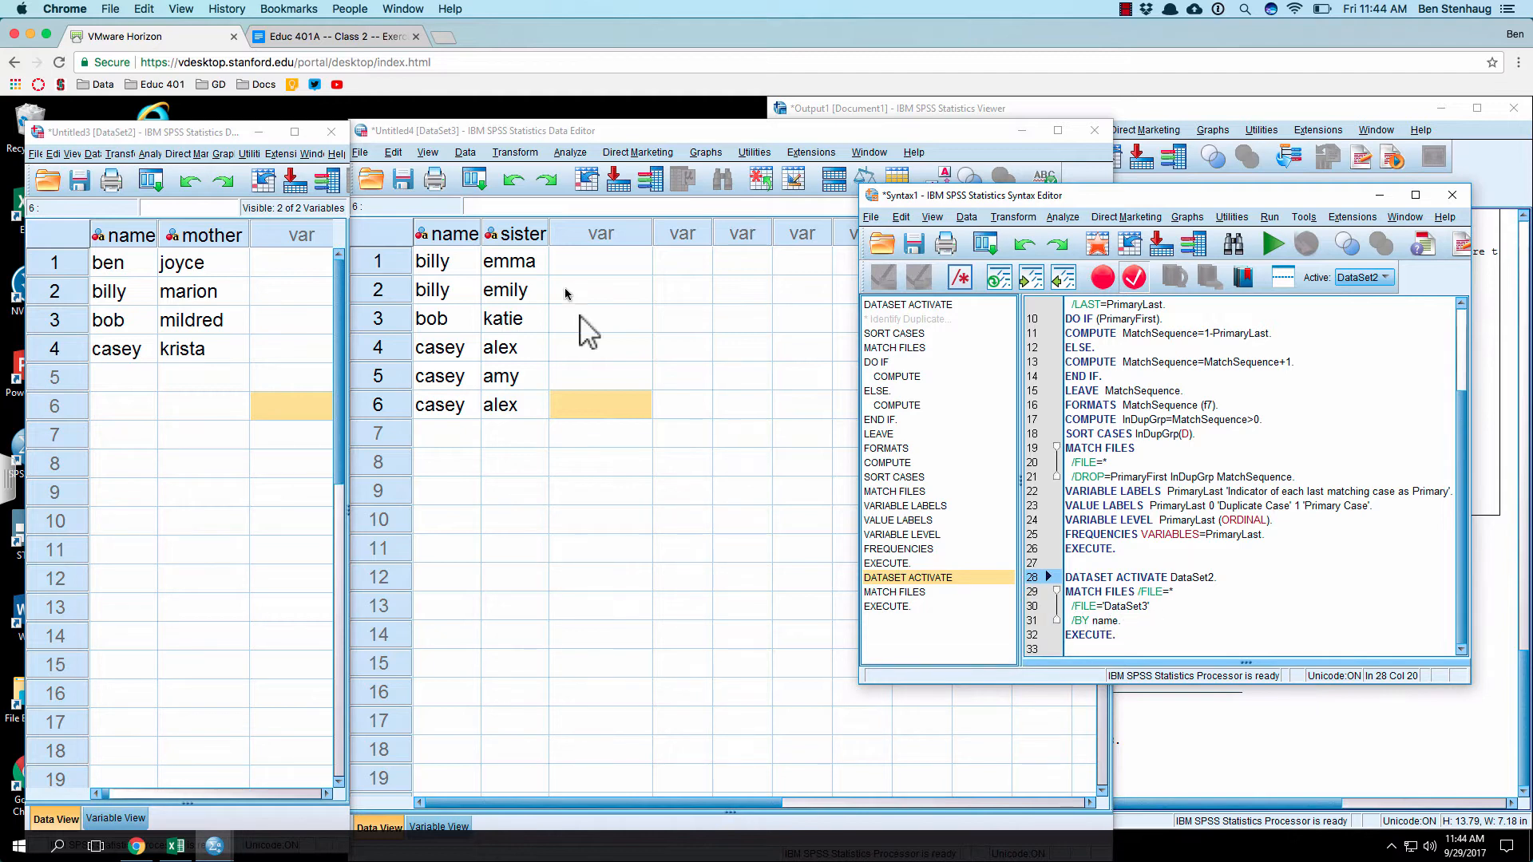
click(1178, 604)
click(1173, 593)
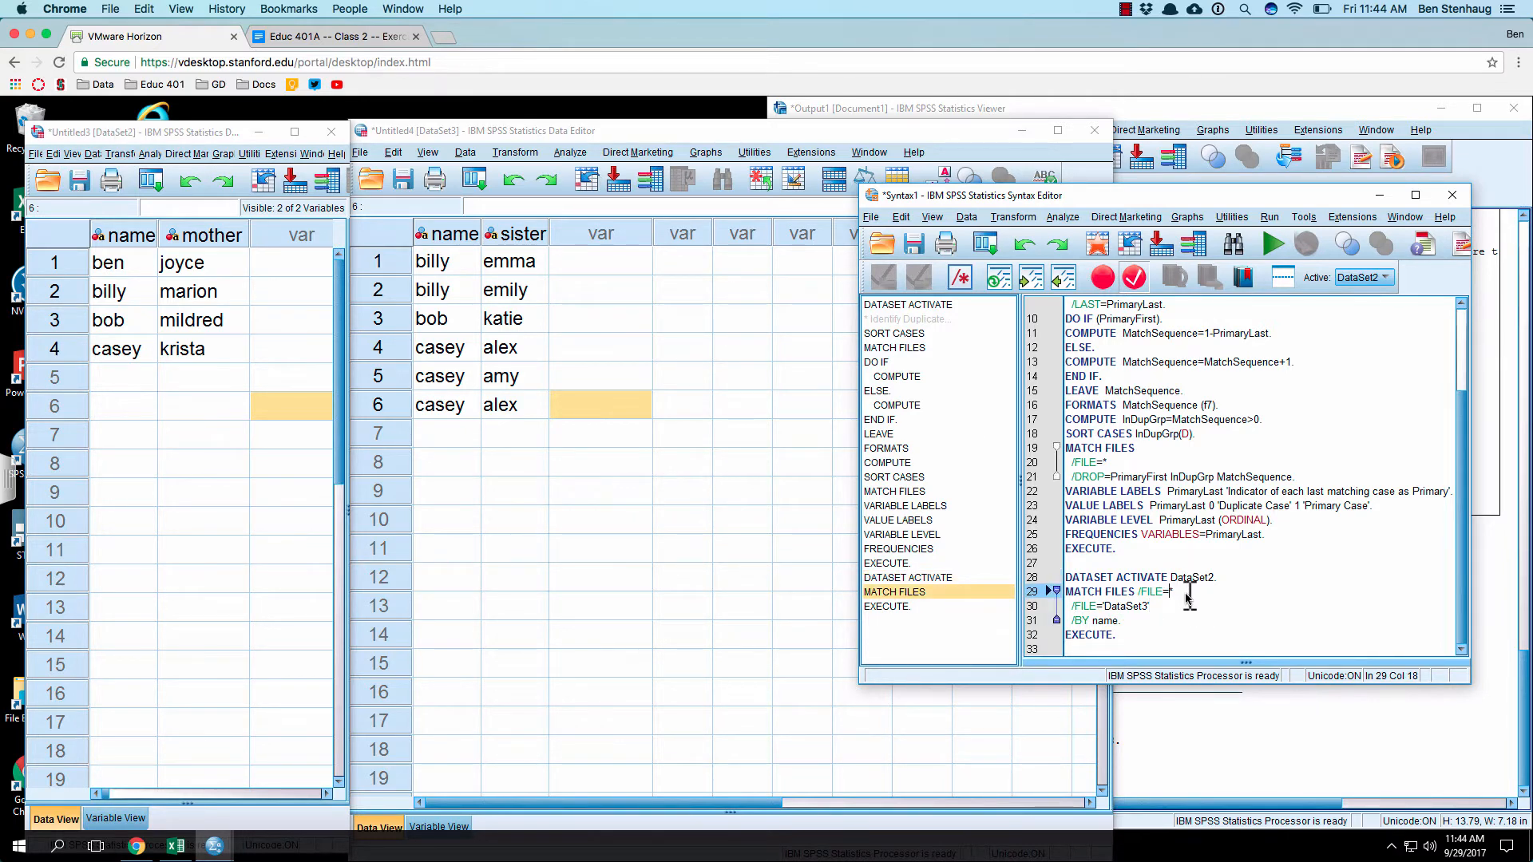
drag(1134, 636, 1012, 563)
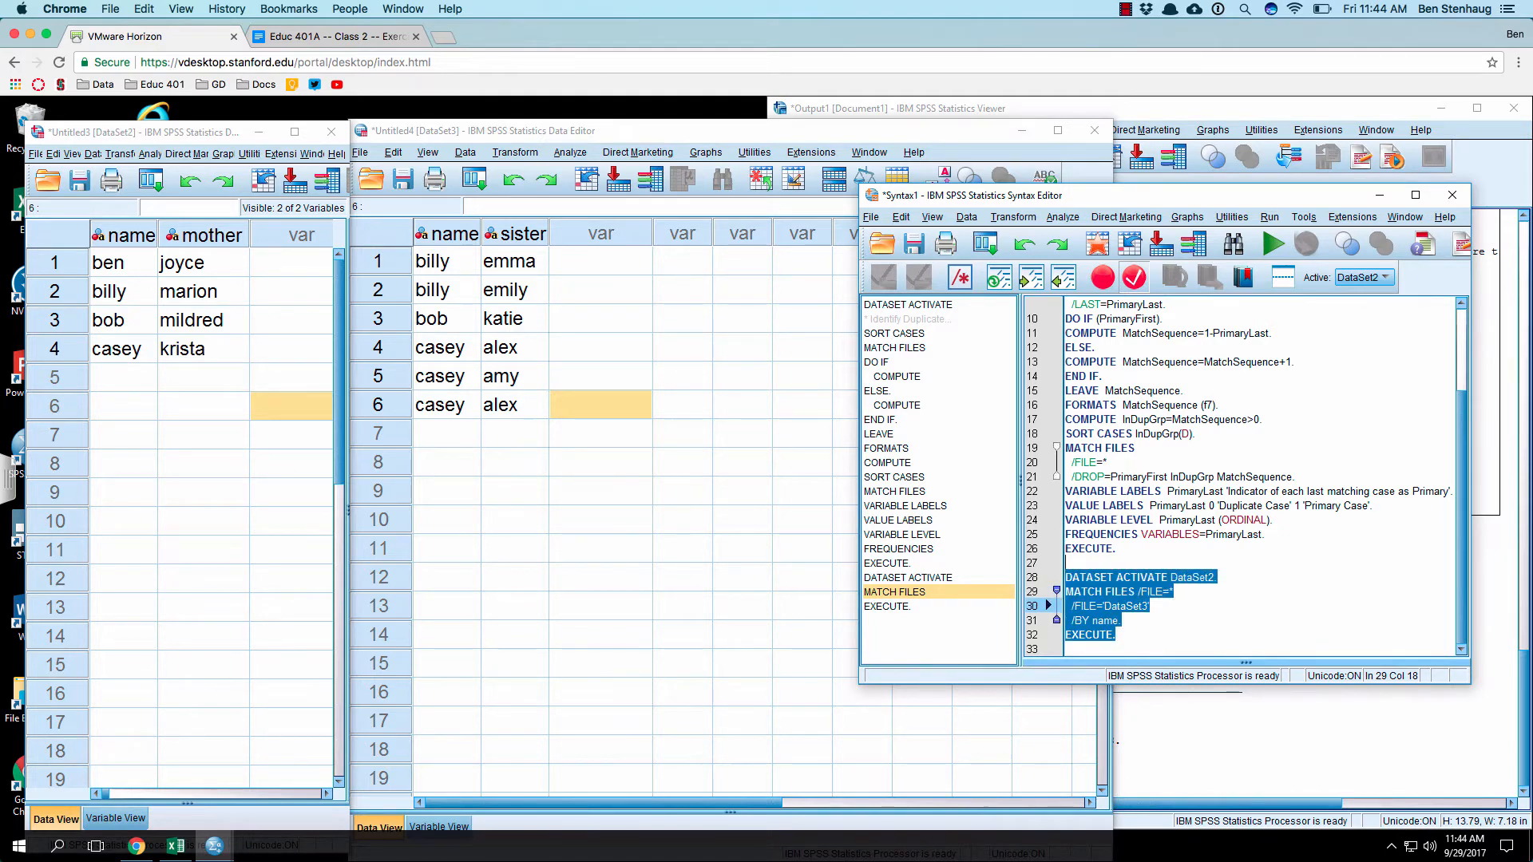
click(1272, 246)
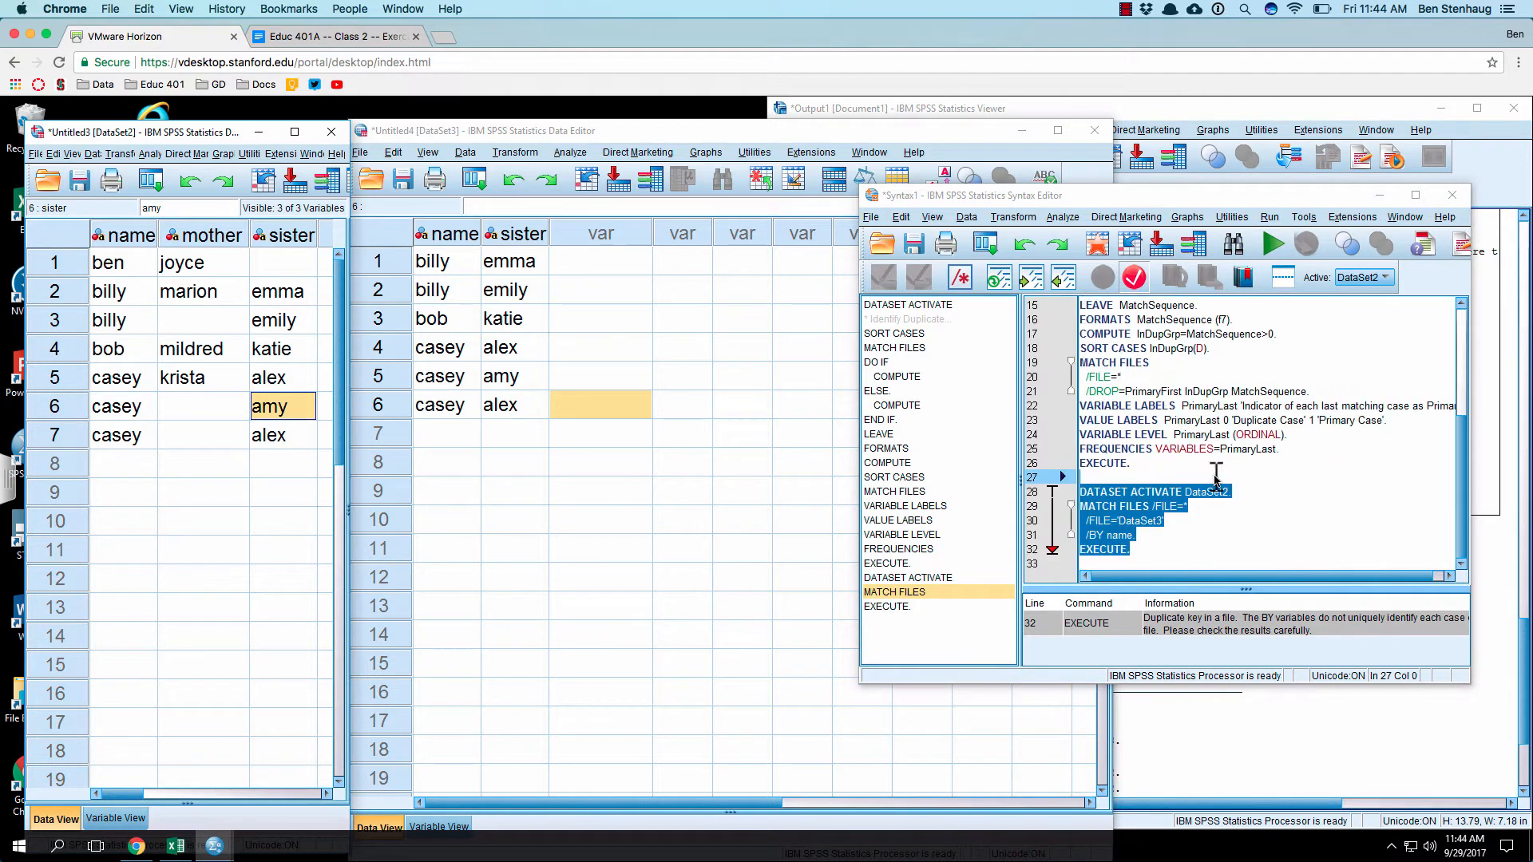
Step: Separate the sister dataset's window from the merged one, and widen the merged dataset's window beyond its sister column
scroll(1205, 462, down, 2)
click(673, 287)
drag(719, 130, 816, 122)
drag(347, 252, 416, 248)
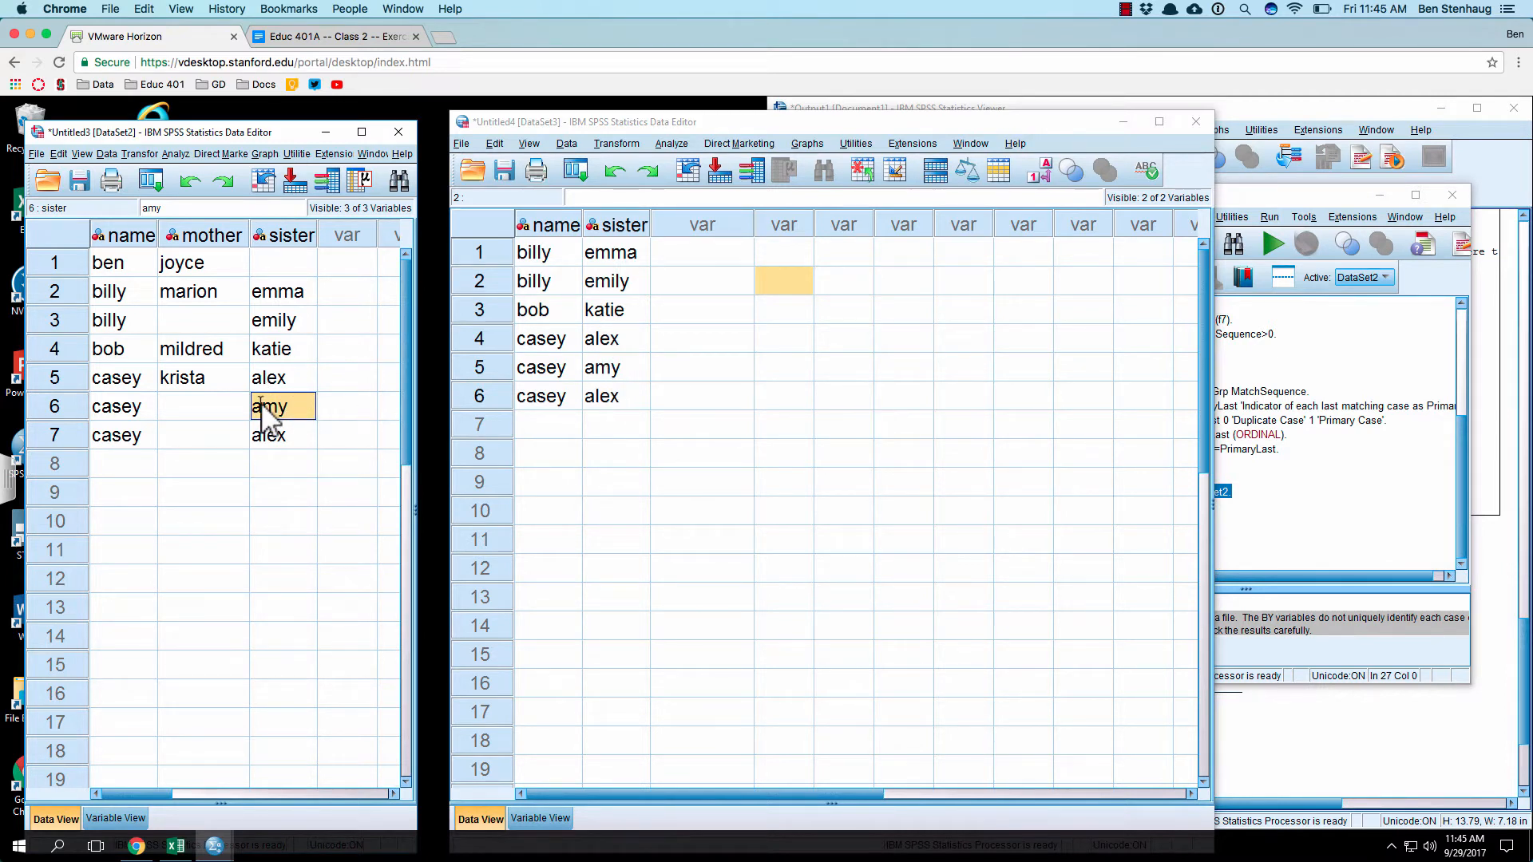
Step: Fill the blank mother cell in row 3 of the merged dataset with the mother's name from row 2
click(156, 406)
click(200, 324)
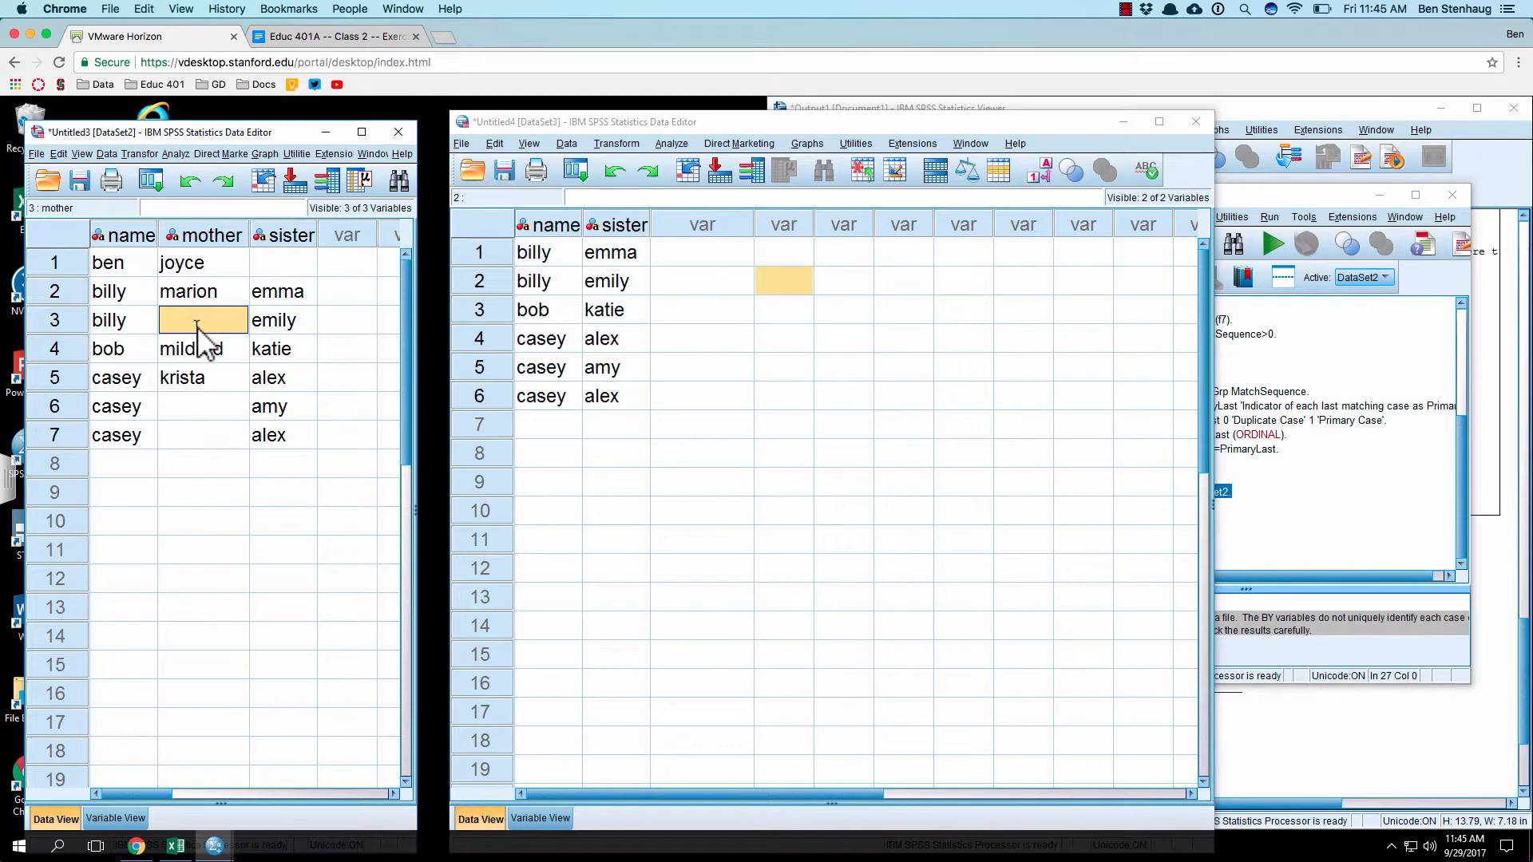
text(mar)
key(Return)
key(Return)
key(Return)
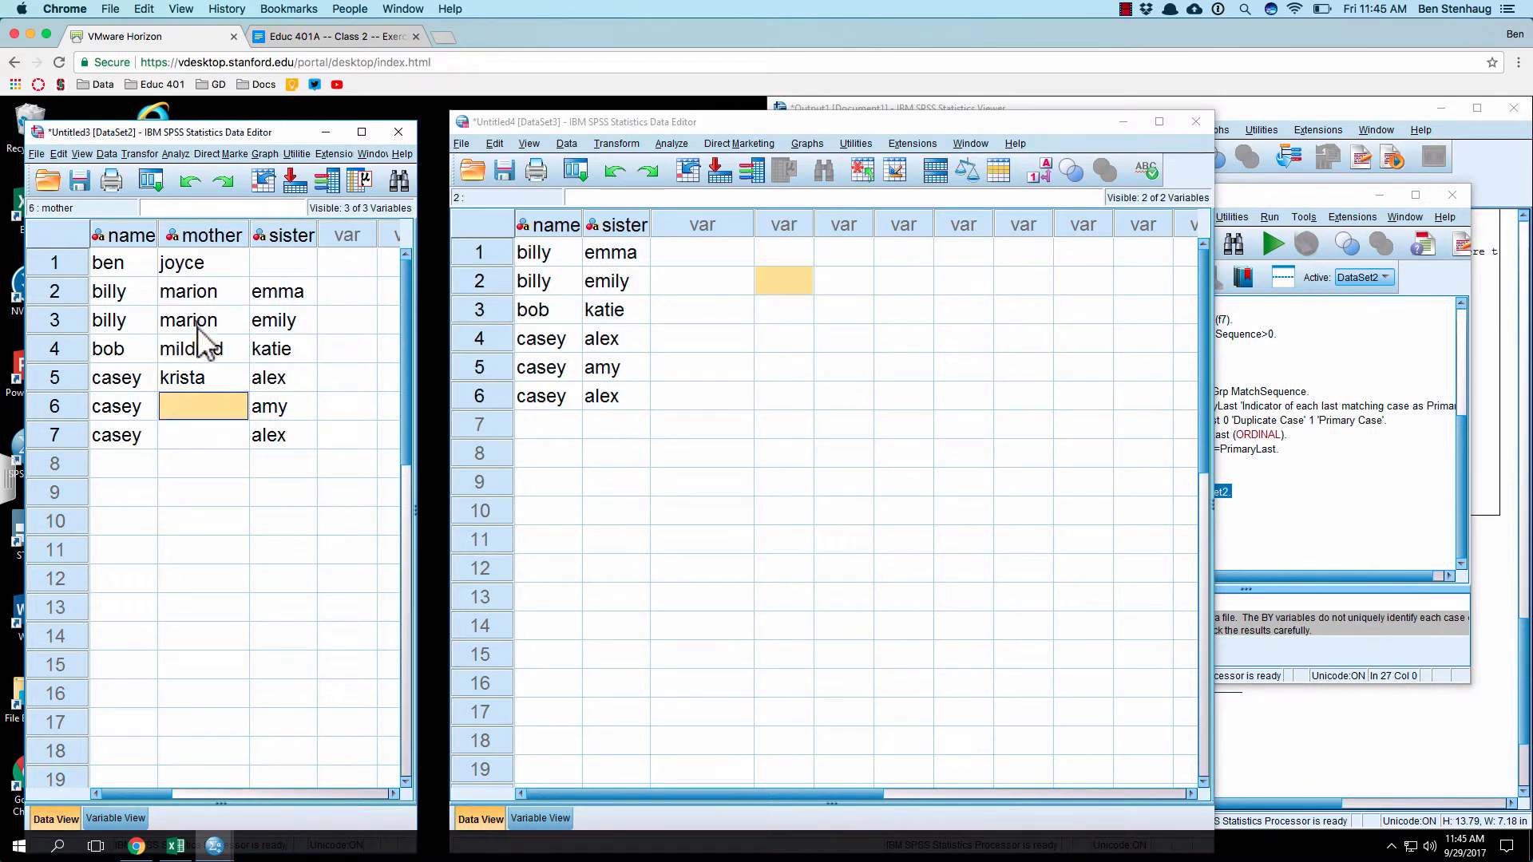
Step: Fill the blank mother cells in rows 6 and 7 with the mother's name from row 5
text(krista)
key(Return)
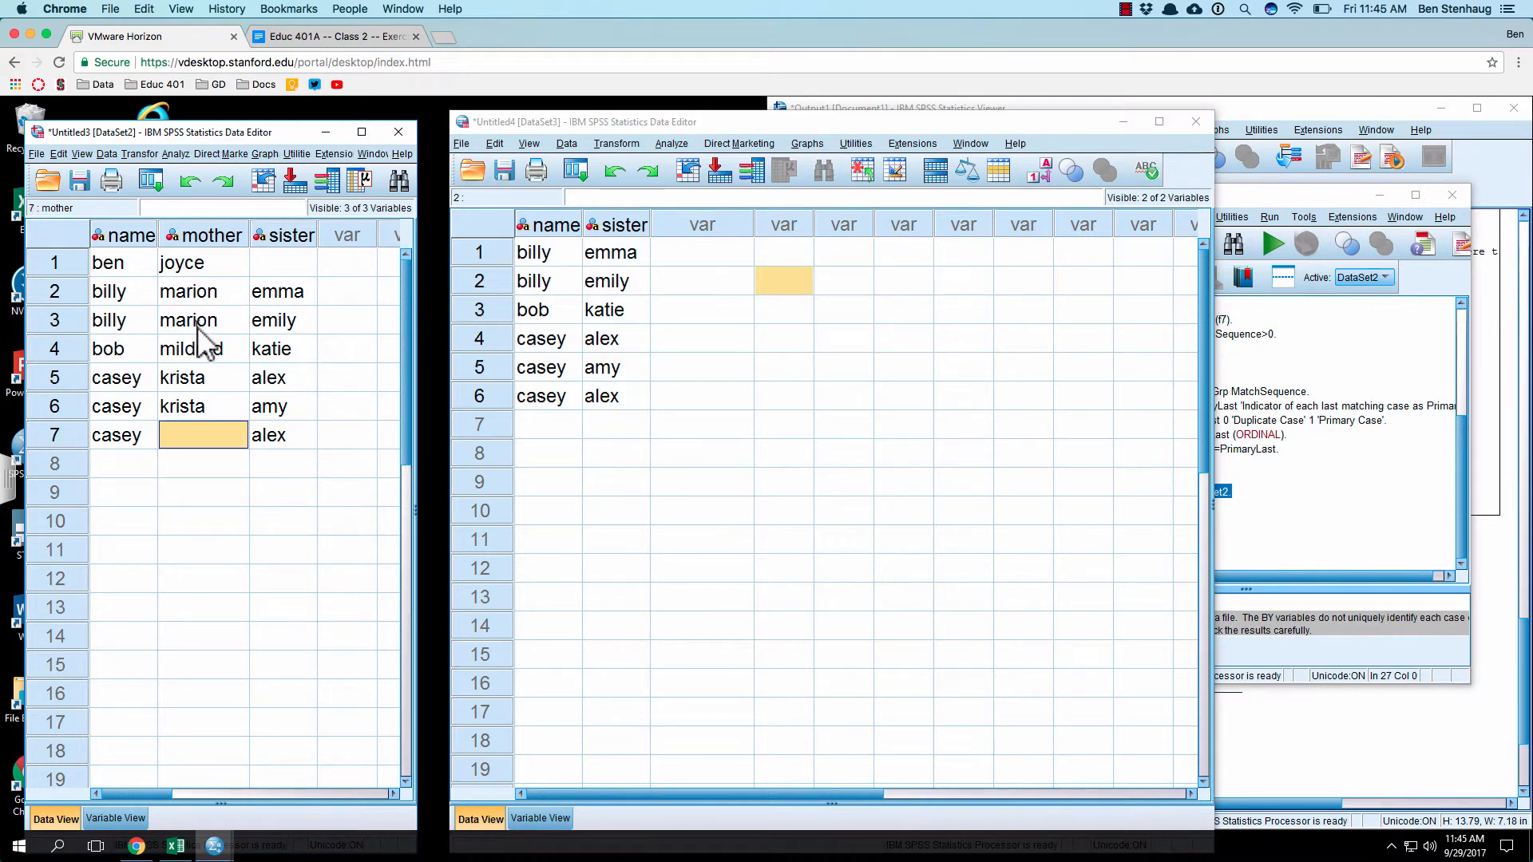
text(krista)
key(Return)
key(Up)
text(kl)
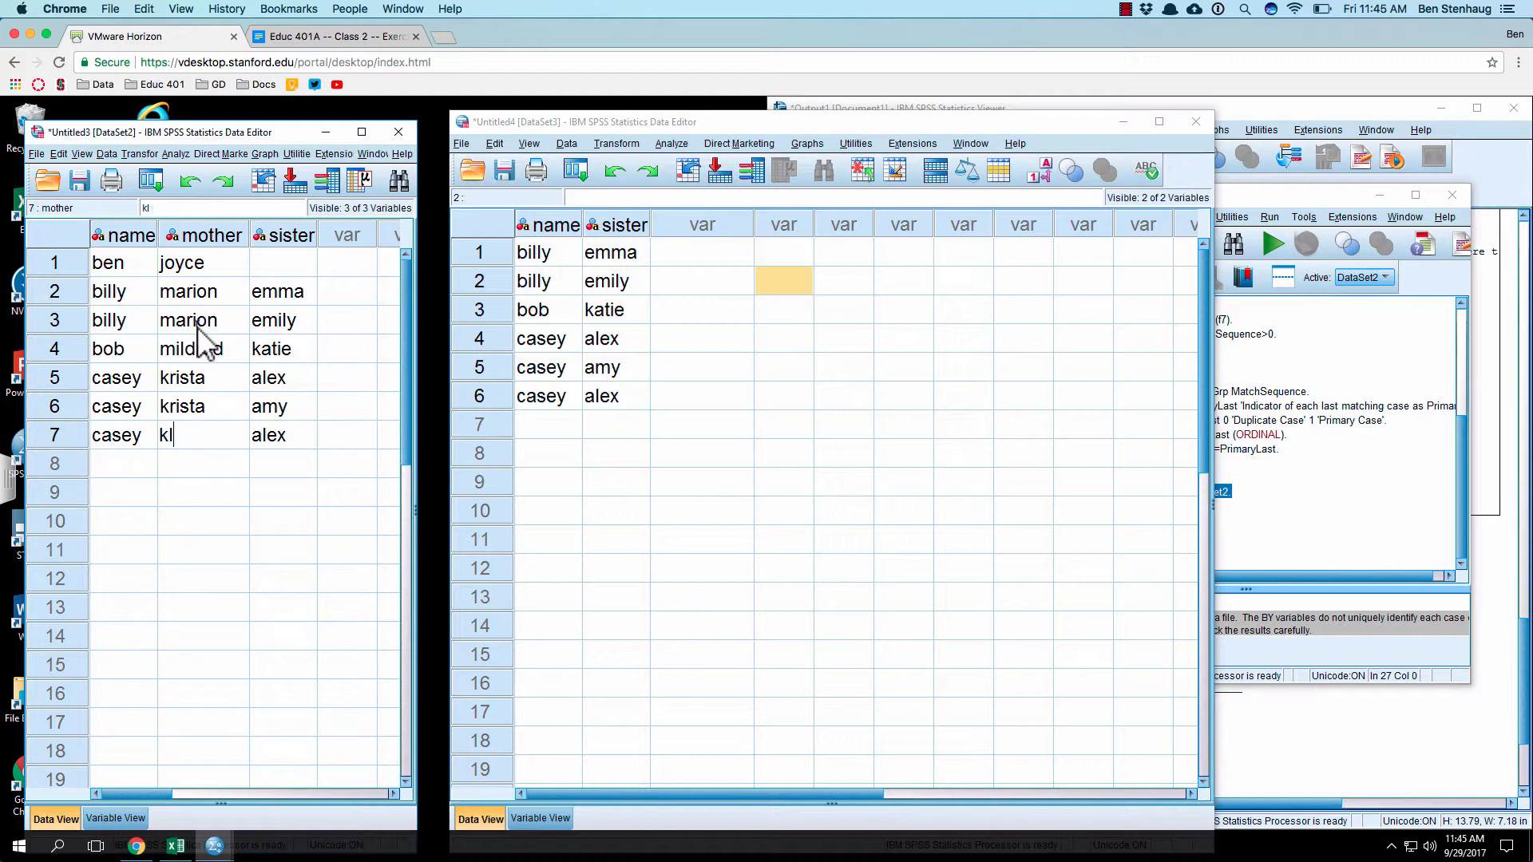
text(ista)
key(Return)
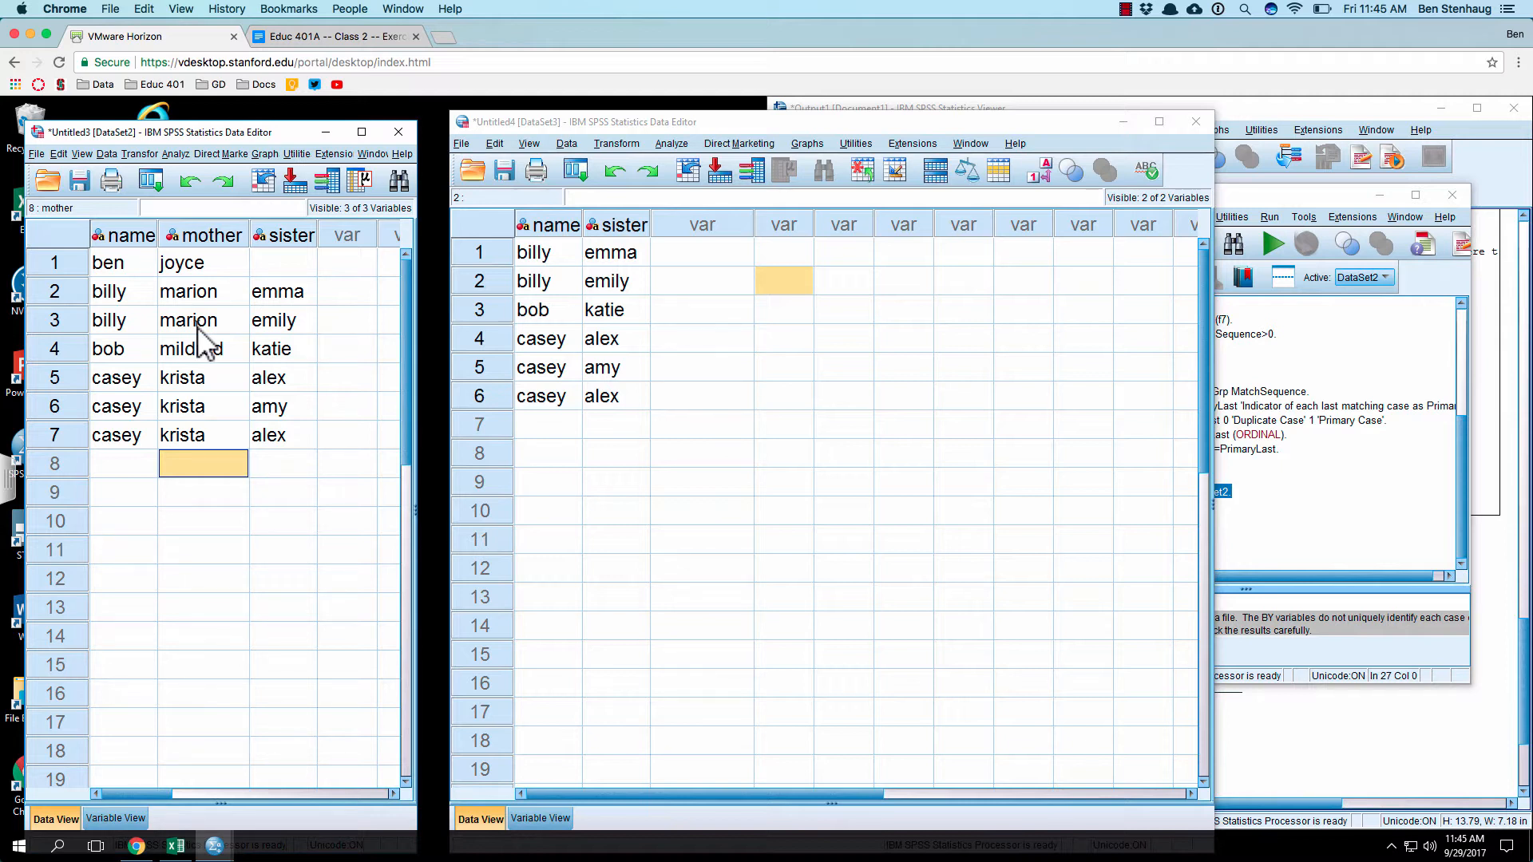
Step: Compare row 3 of the merged dataset with row 2 of the sister dataset, and check the exercise document's video outline
click(197, 326)
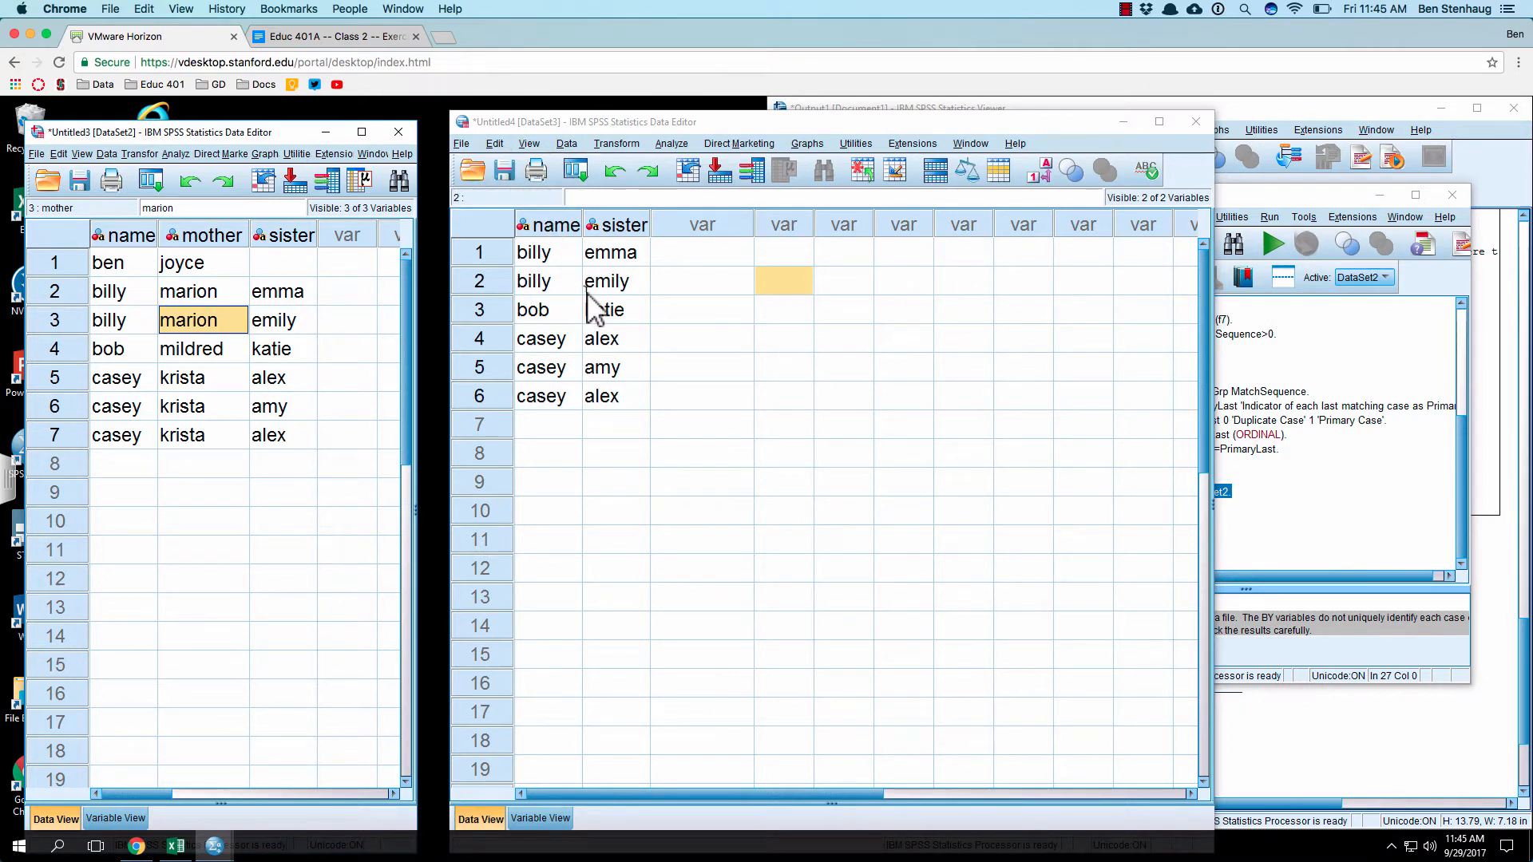
click(613, 281)
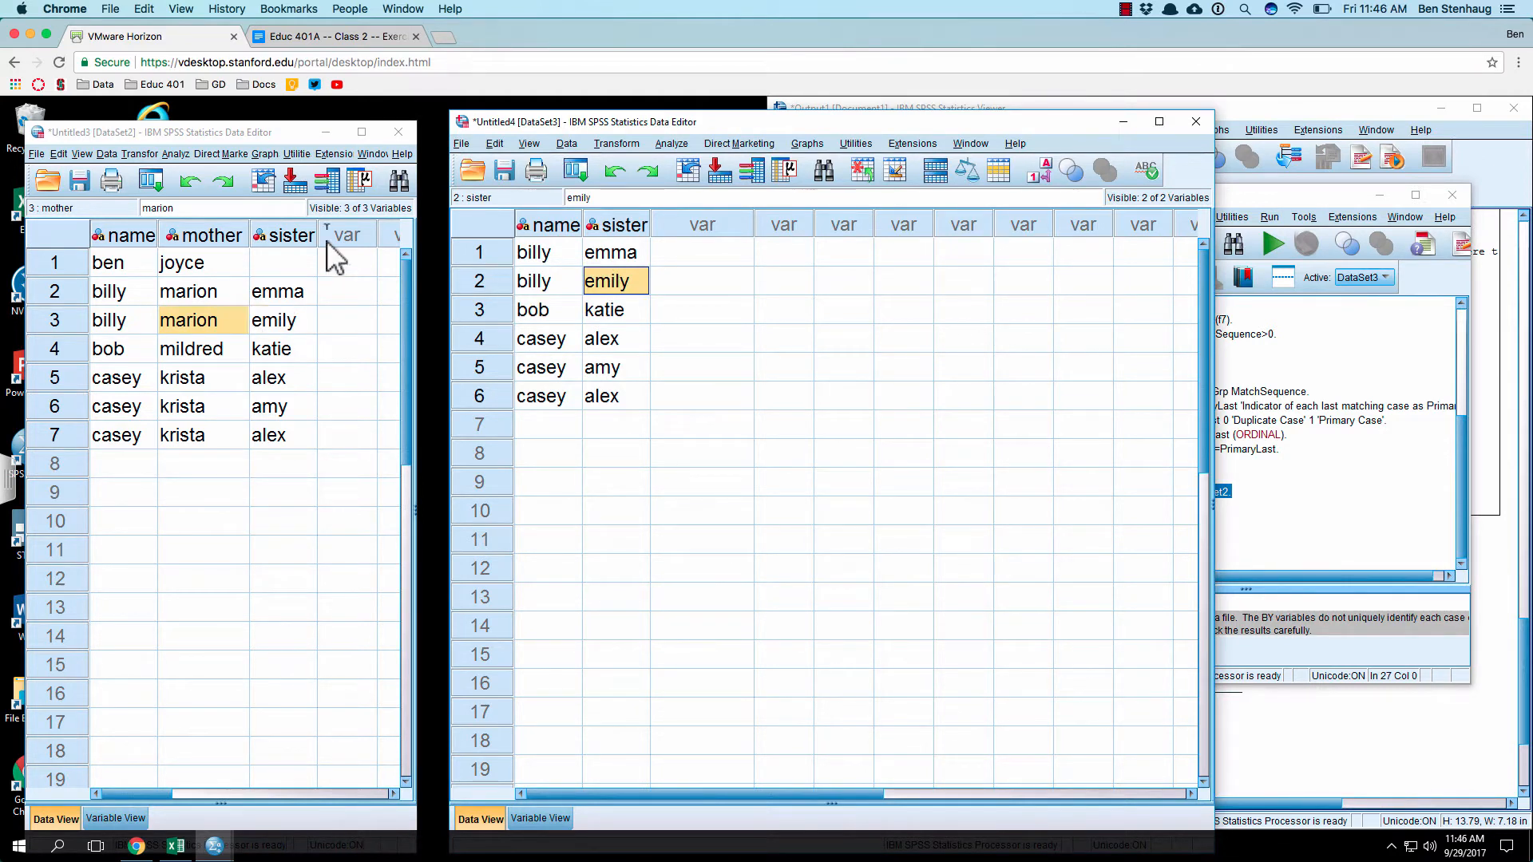
click(356, 32)
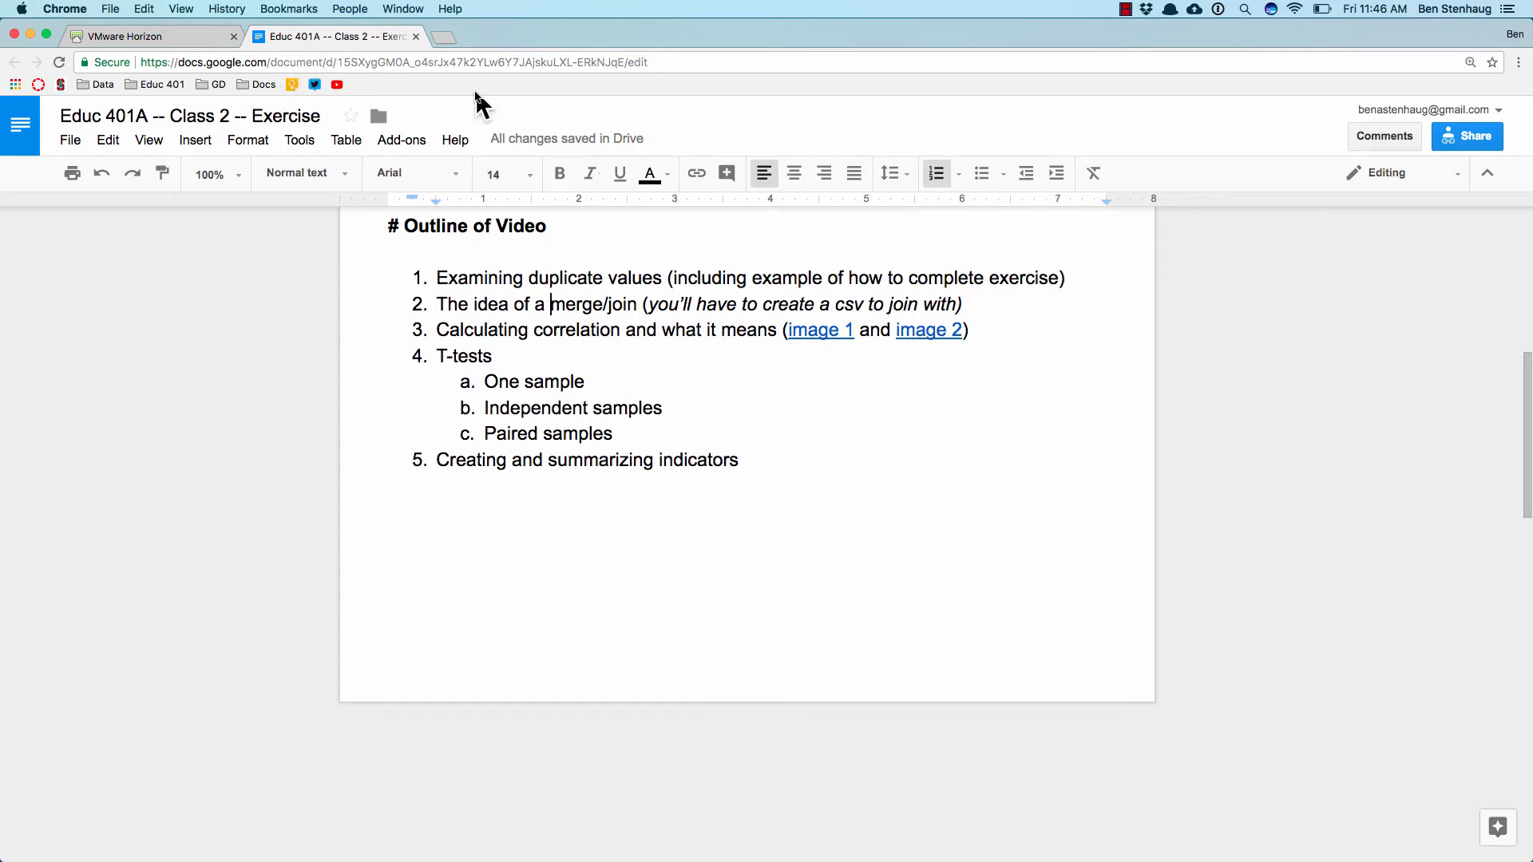
click(137, 46)
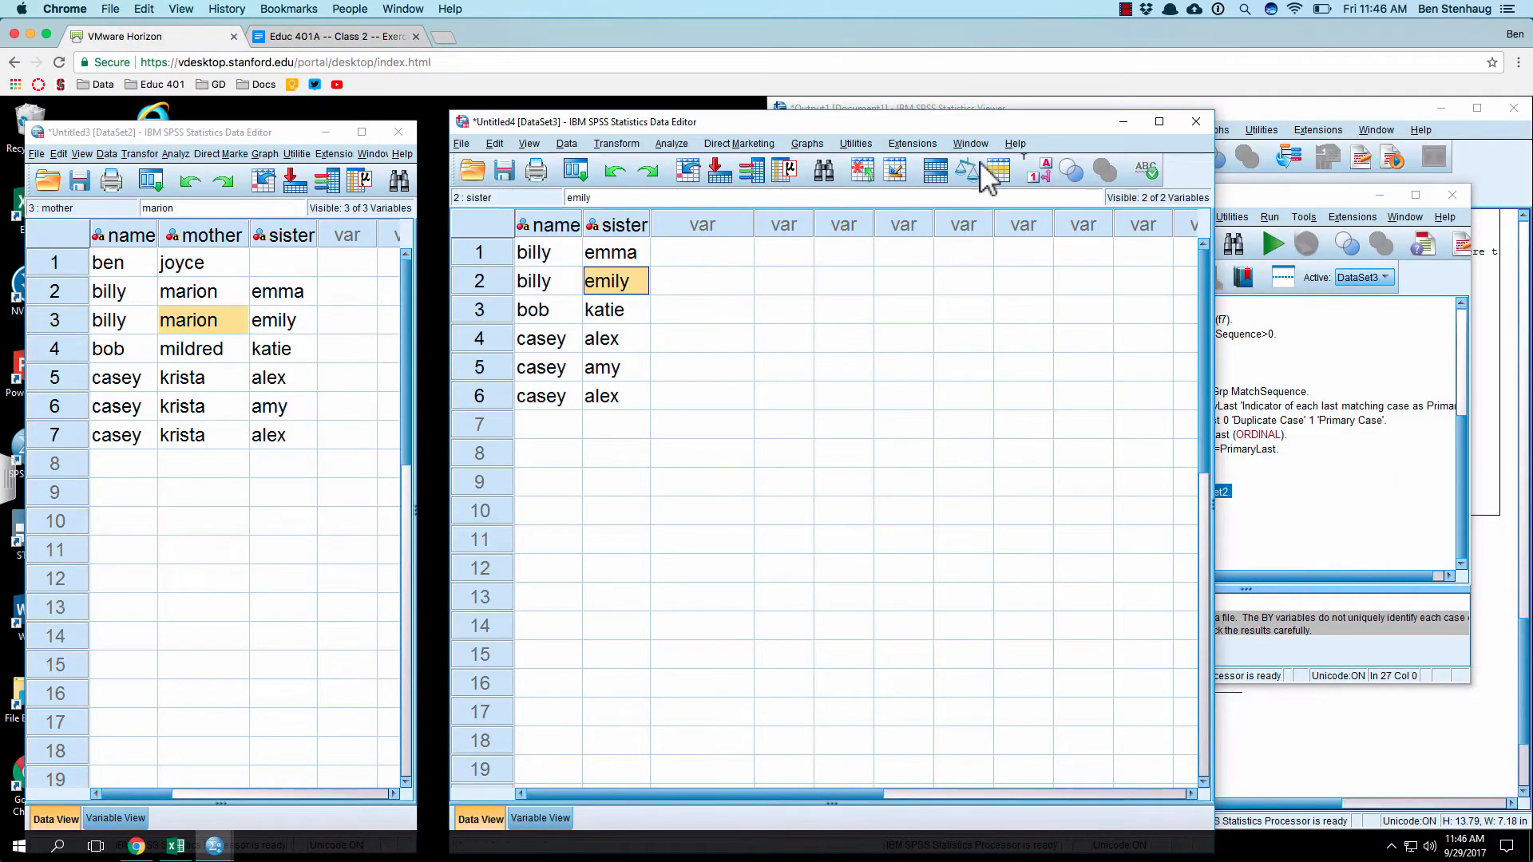
Step: Close the sister dataset DataSet3 and the duplicates dataset DataSet1 without saving changes
click(1202, 119)
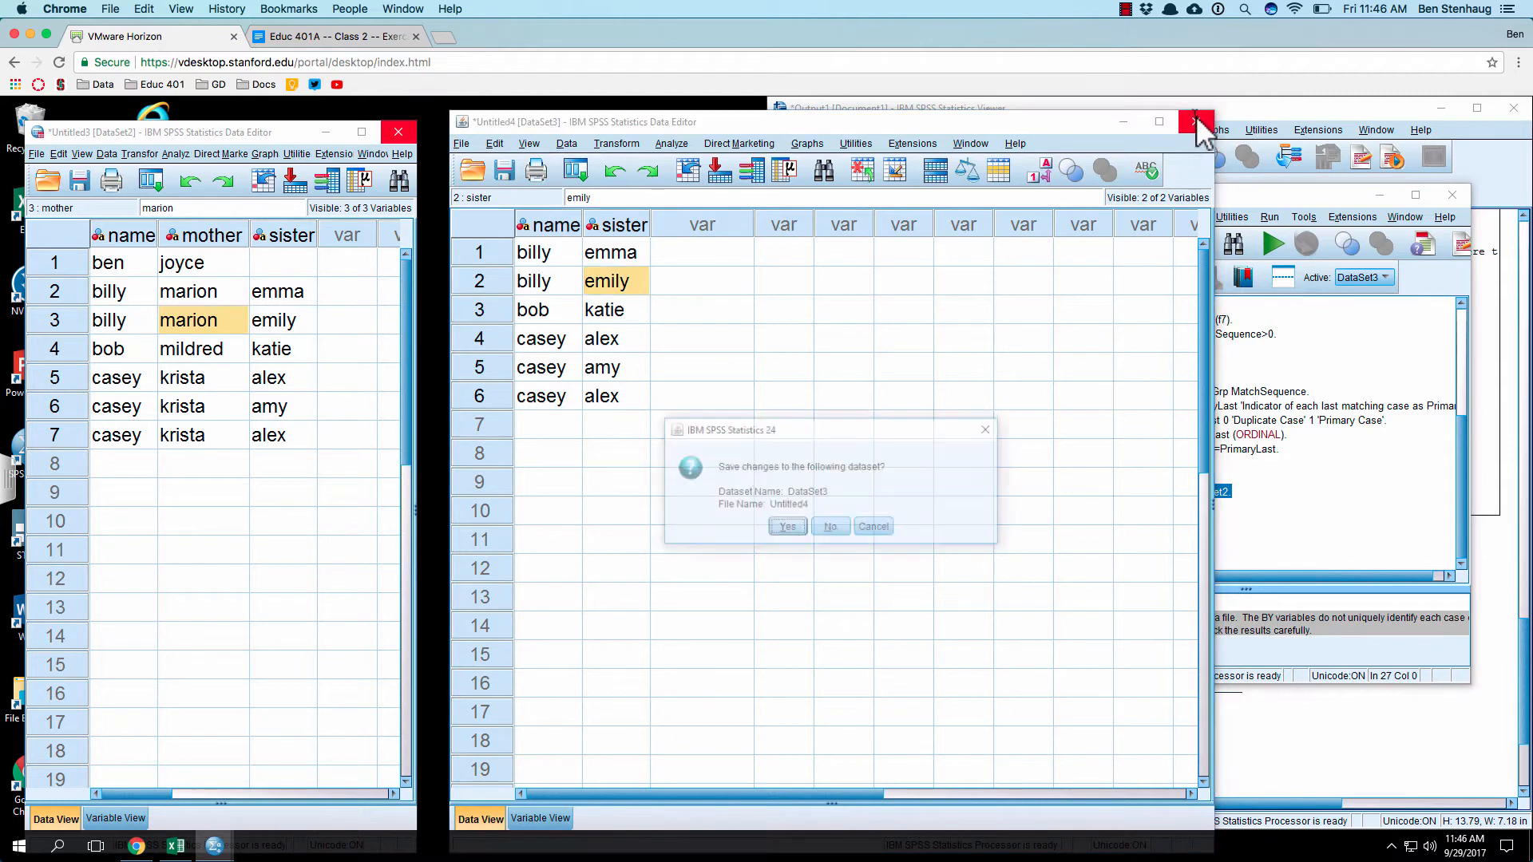
click(830, 528)
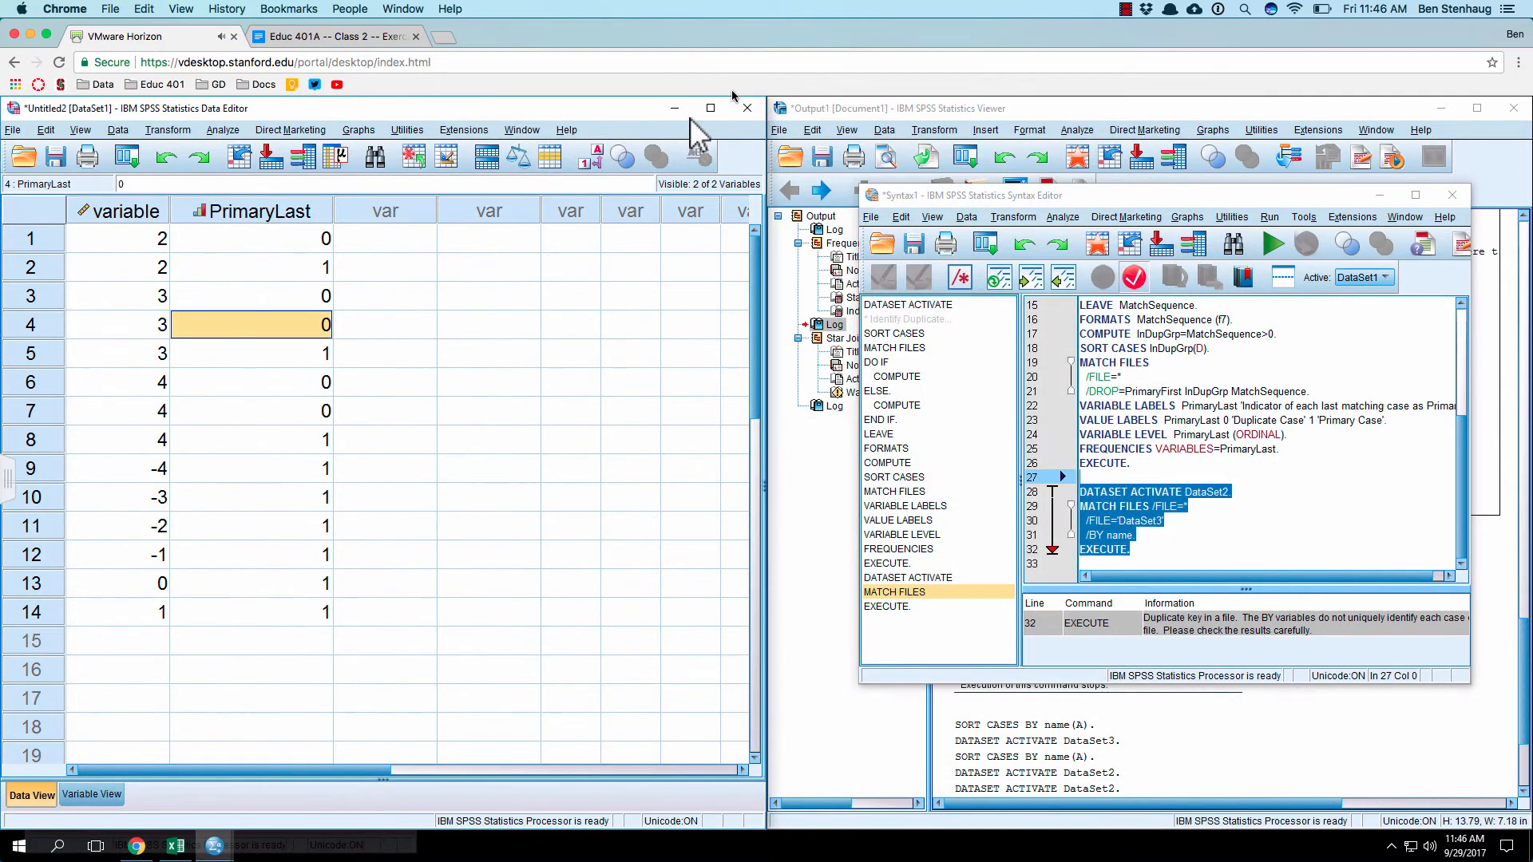
click(745, 108)
click(386, 511)
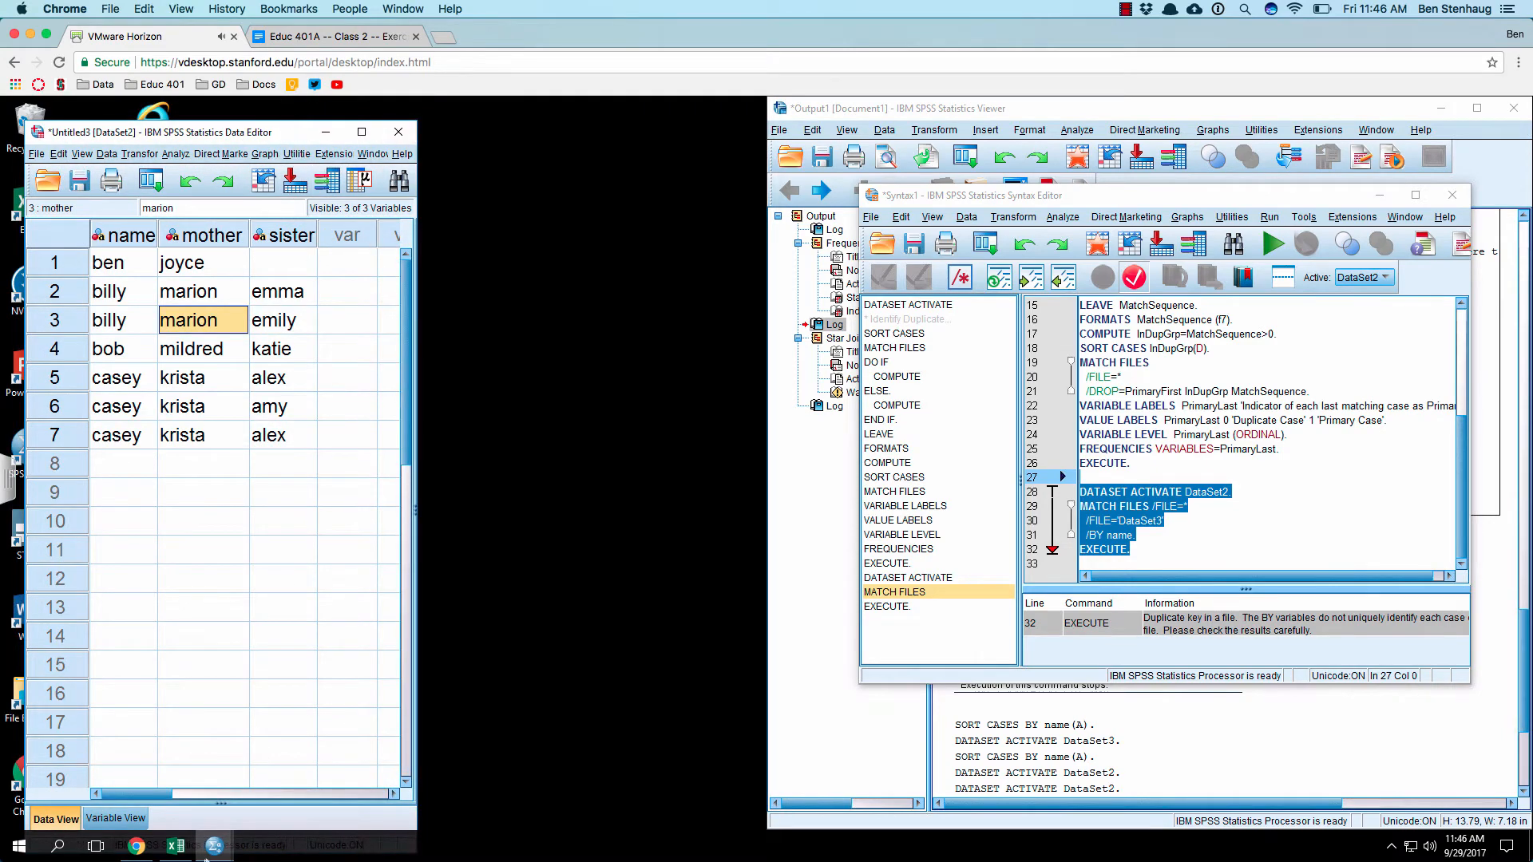
Step: Fit the merged dataset's window beside the output viewer, and bring the Syntax1 editor forward between them
drag(290, 132, 2, 136)
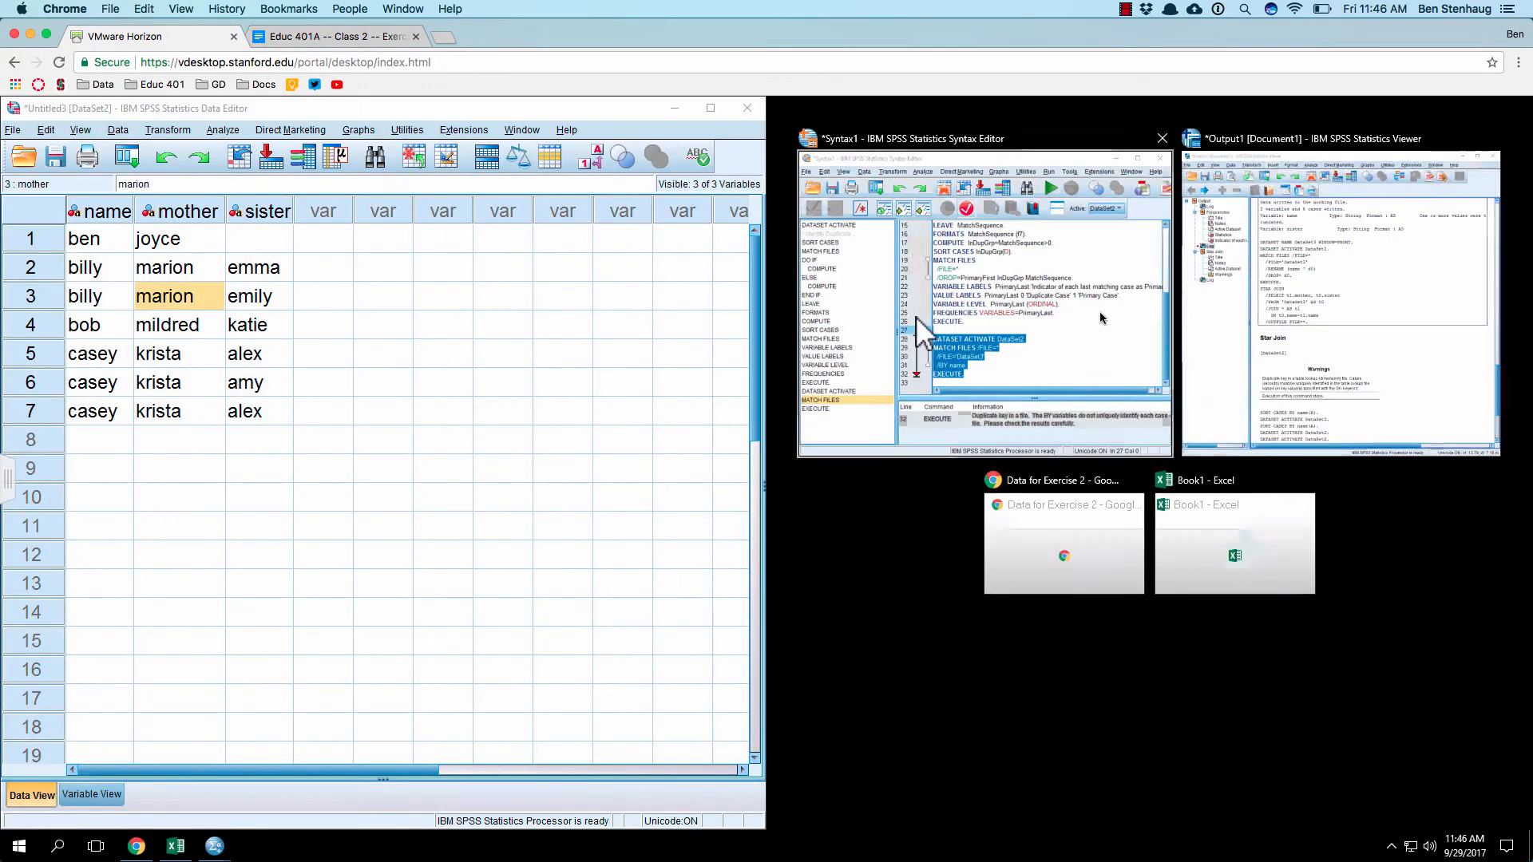
click(1326, 312)
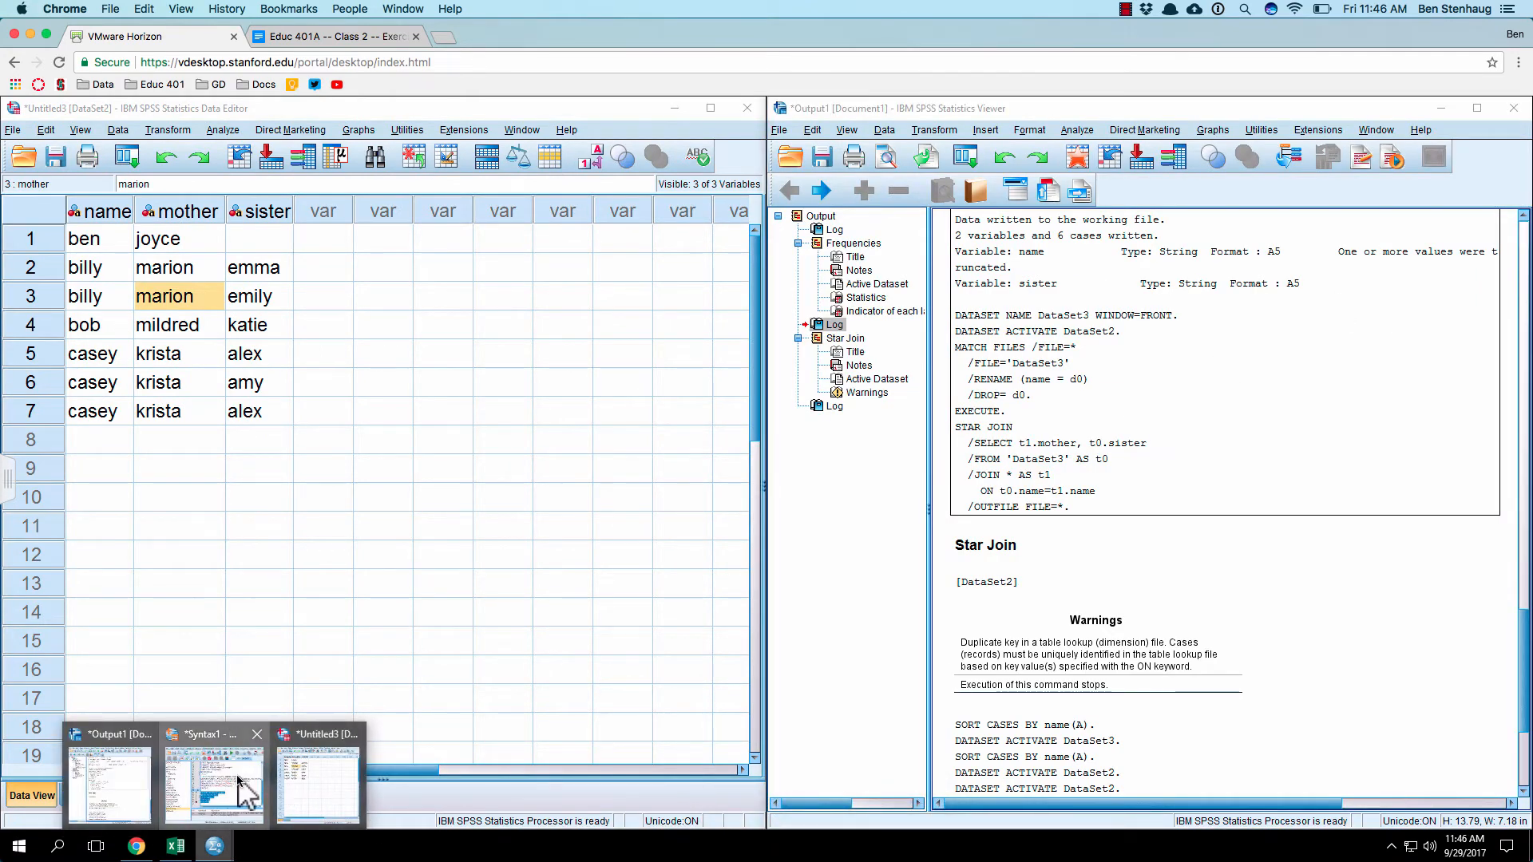
click(243, 790)
drag(1117, 195, 558, 216)
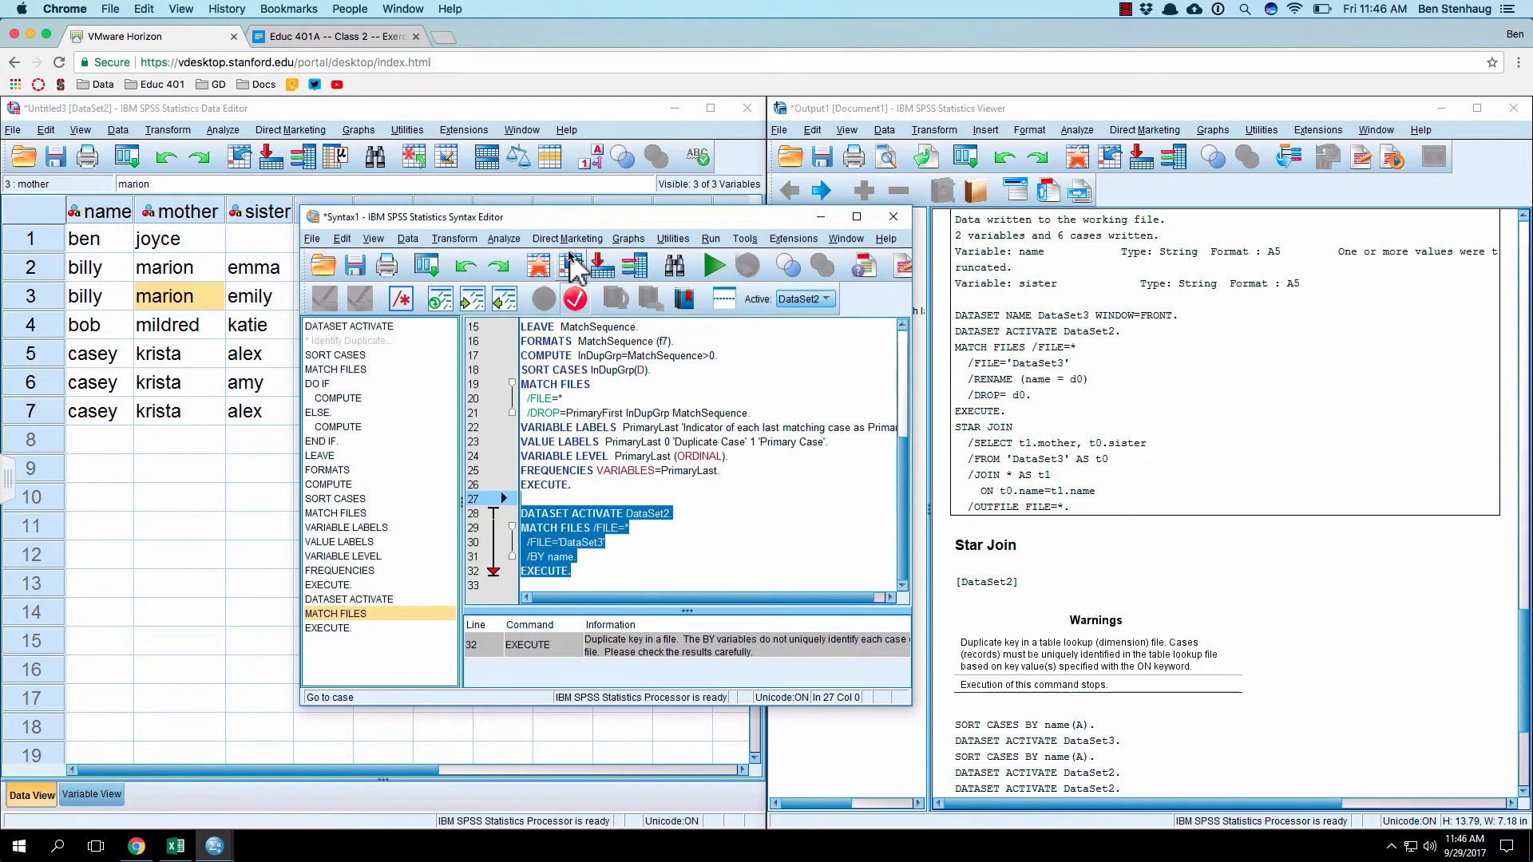
Step: Import 3_correlation.csv from the Desktop as CSV data, and place the new dataset's window beside the output viewer
click(14, 130)
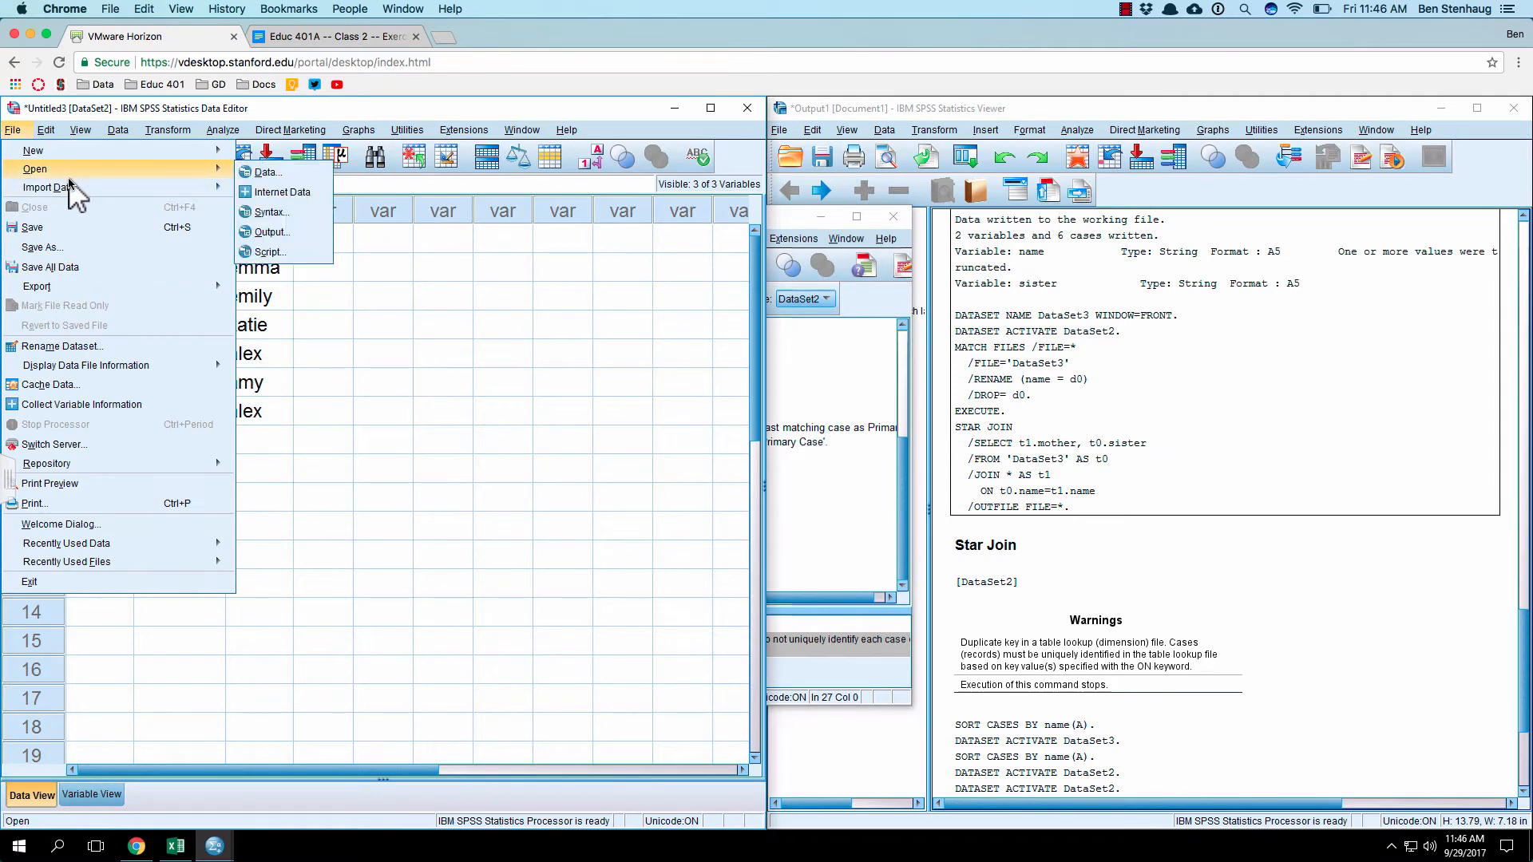
mouse_move(85, 185)
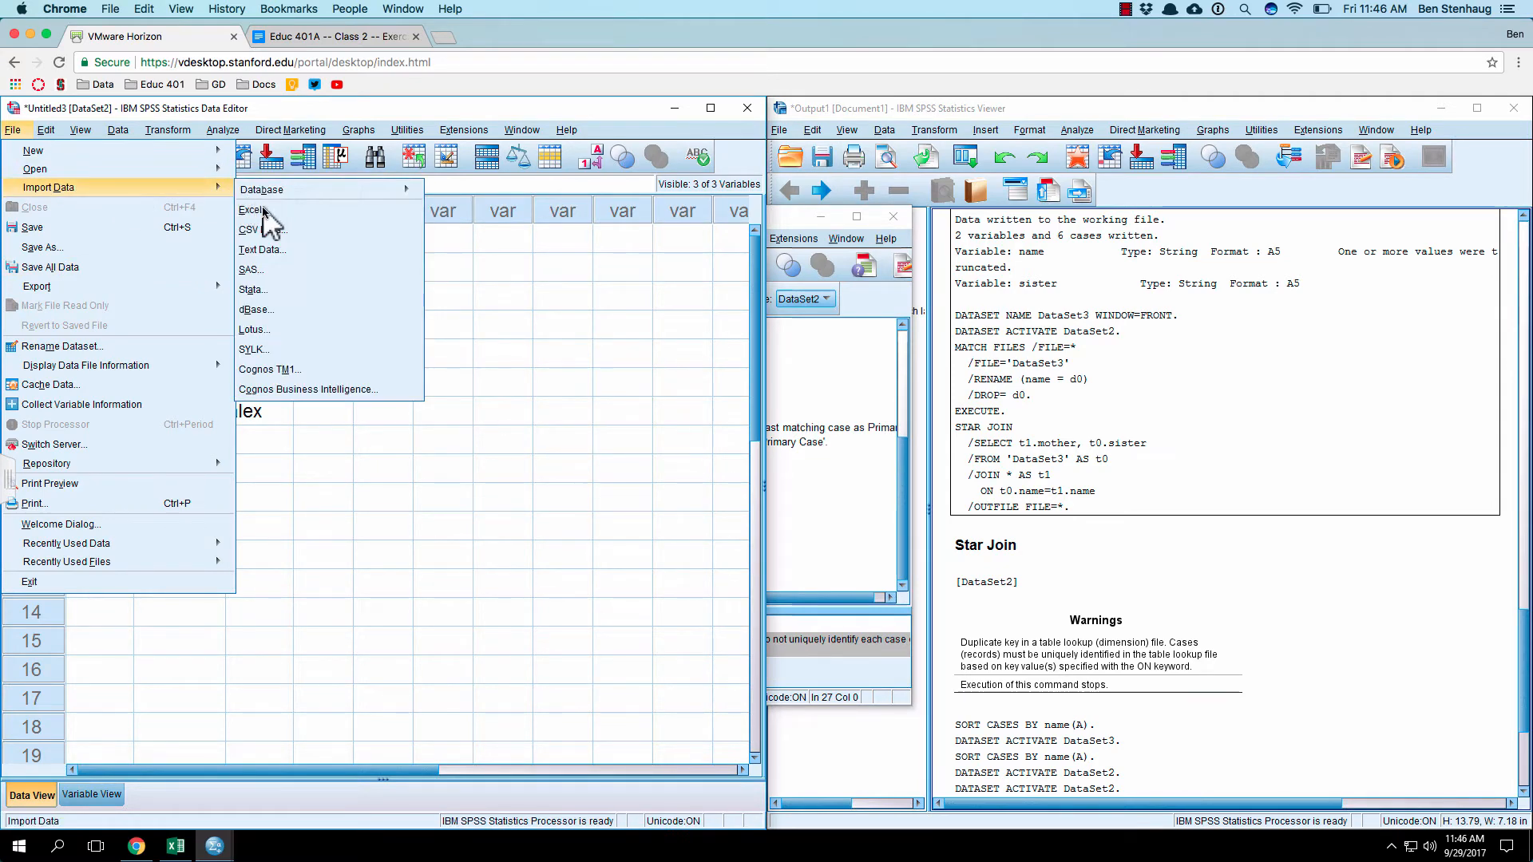
click(274, 230)
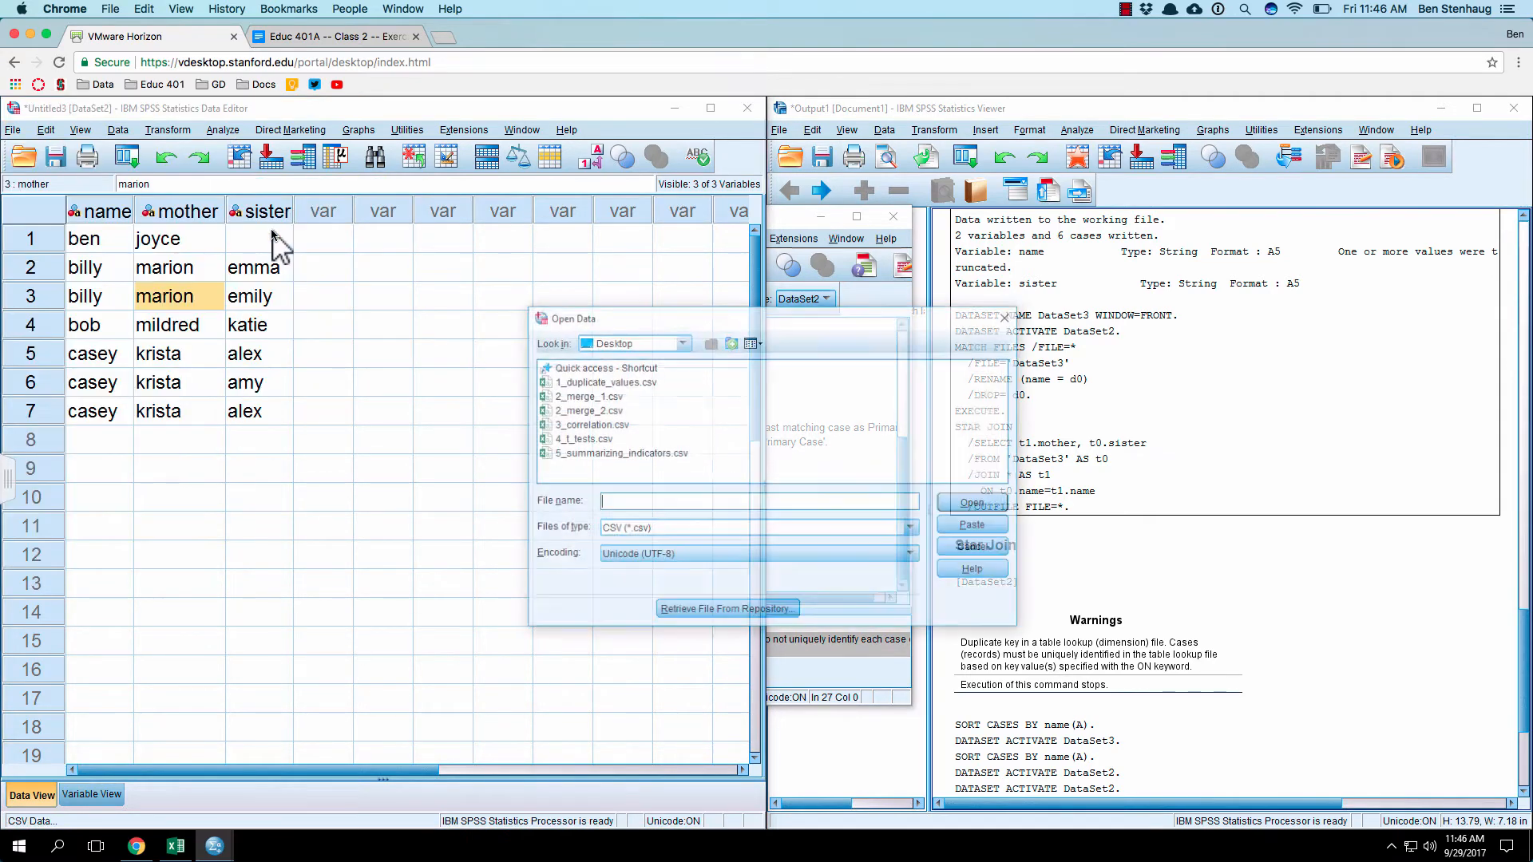
click(616, 425)
click(611, 425)
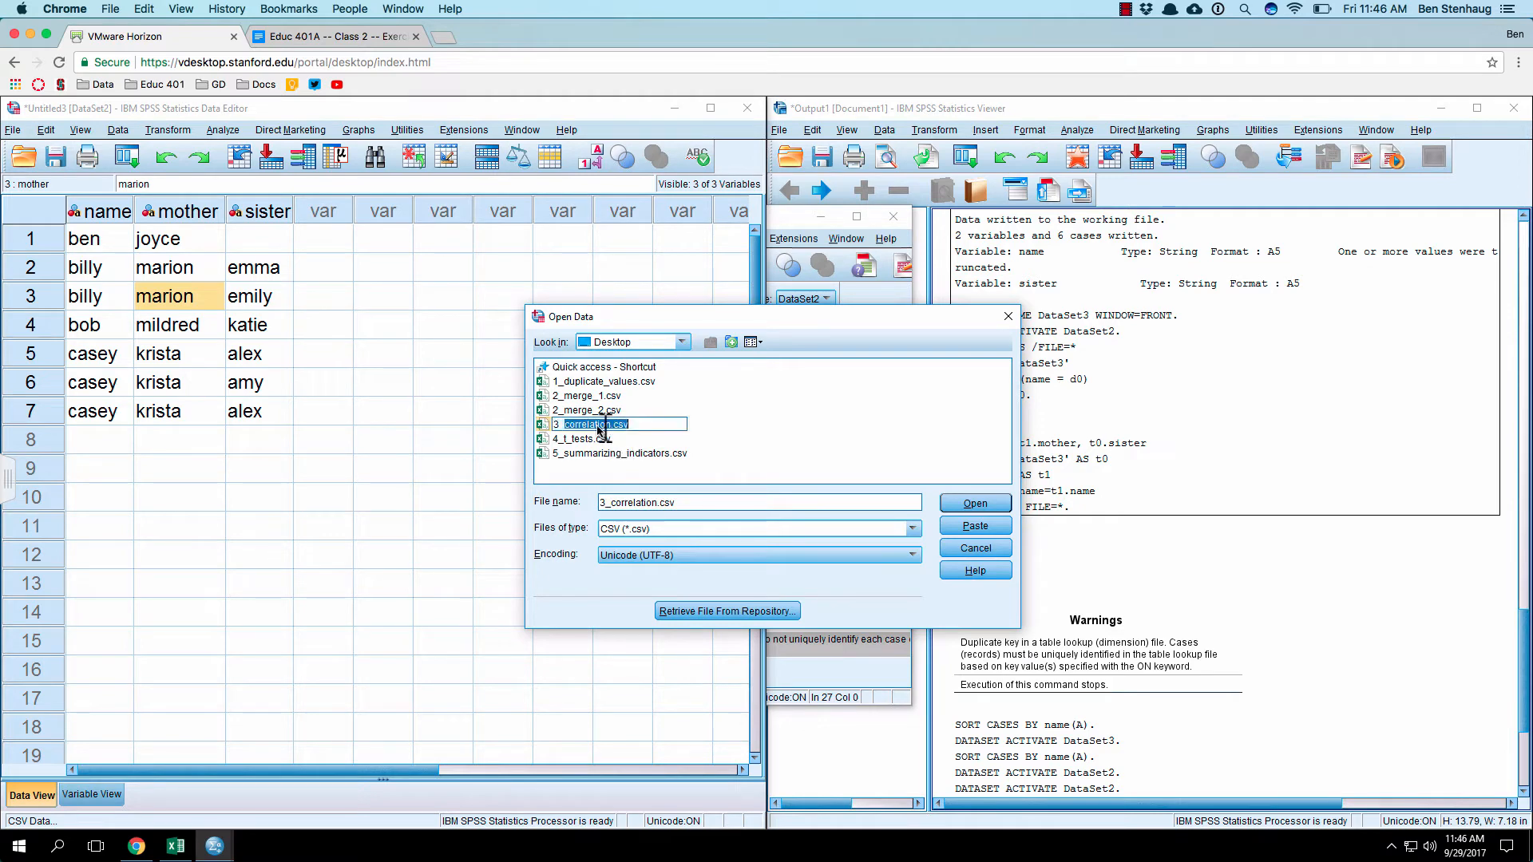
click(575, 454)
click(584, 426)
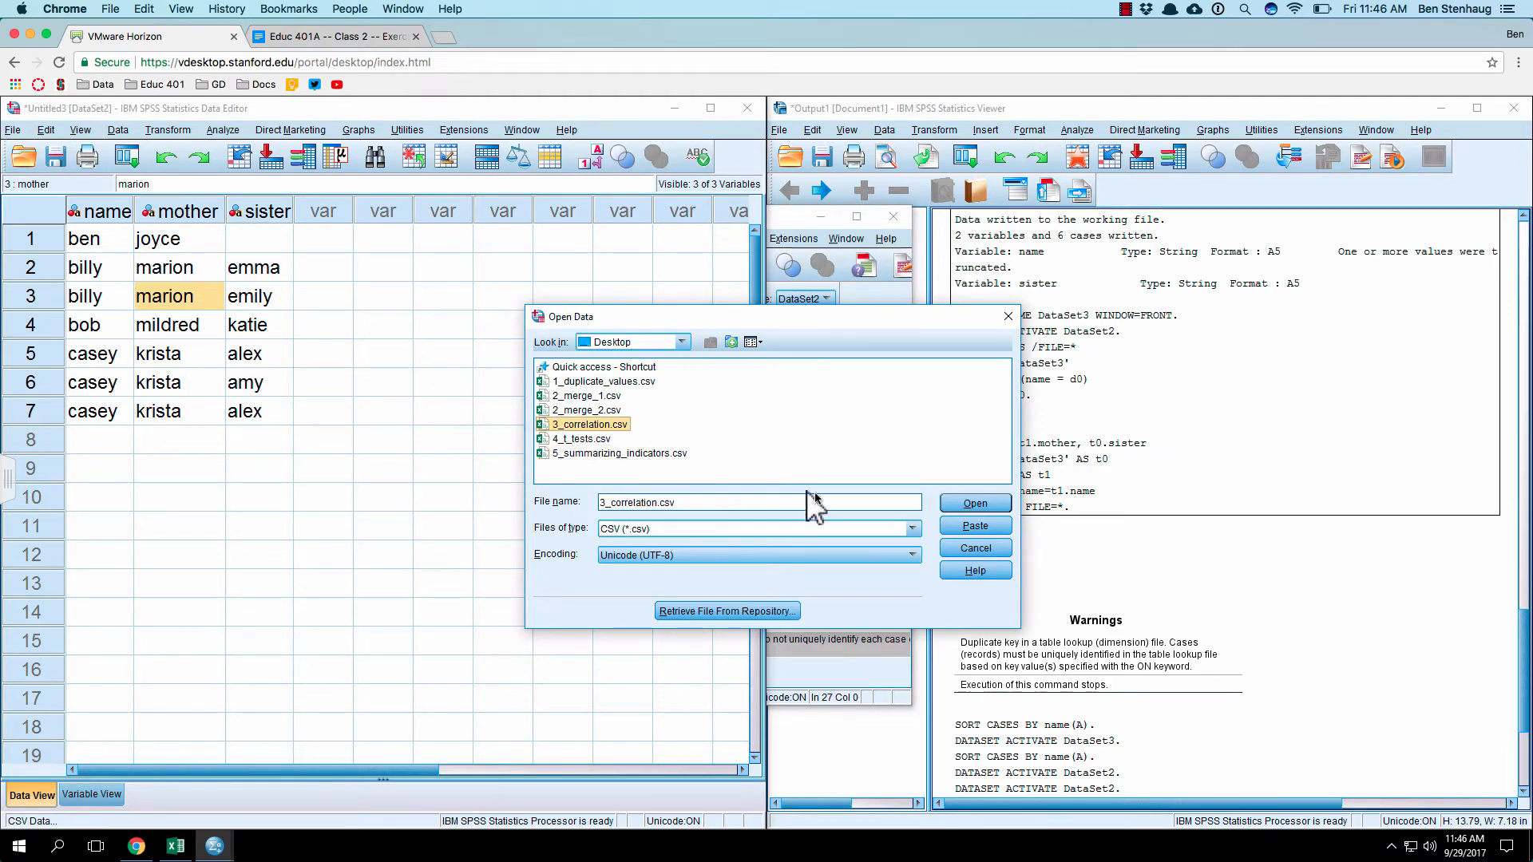
click(952, 503)
click(295, 659)
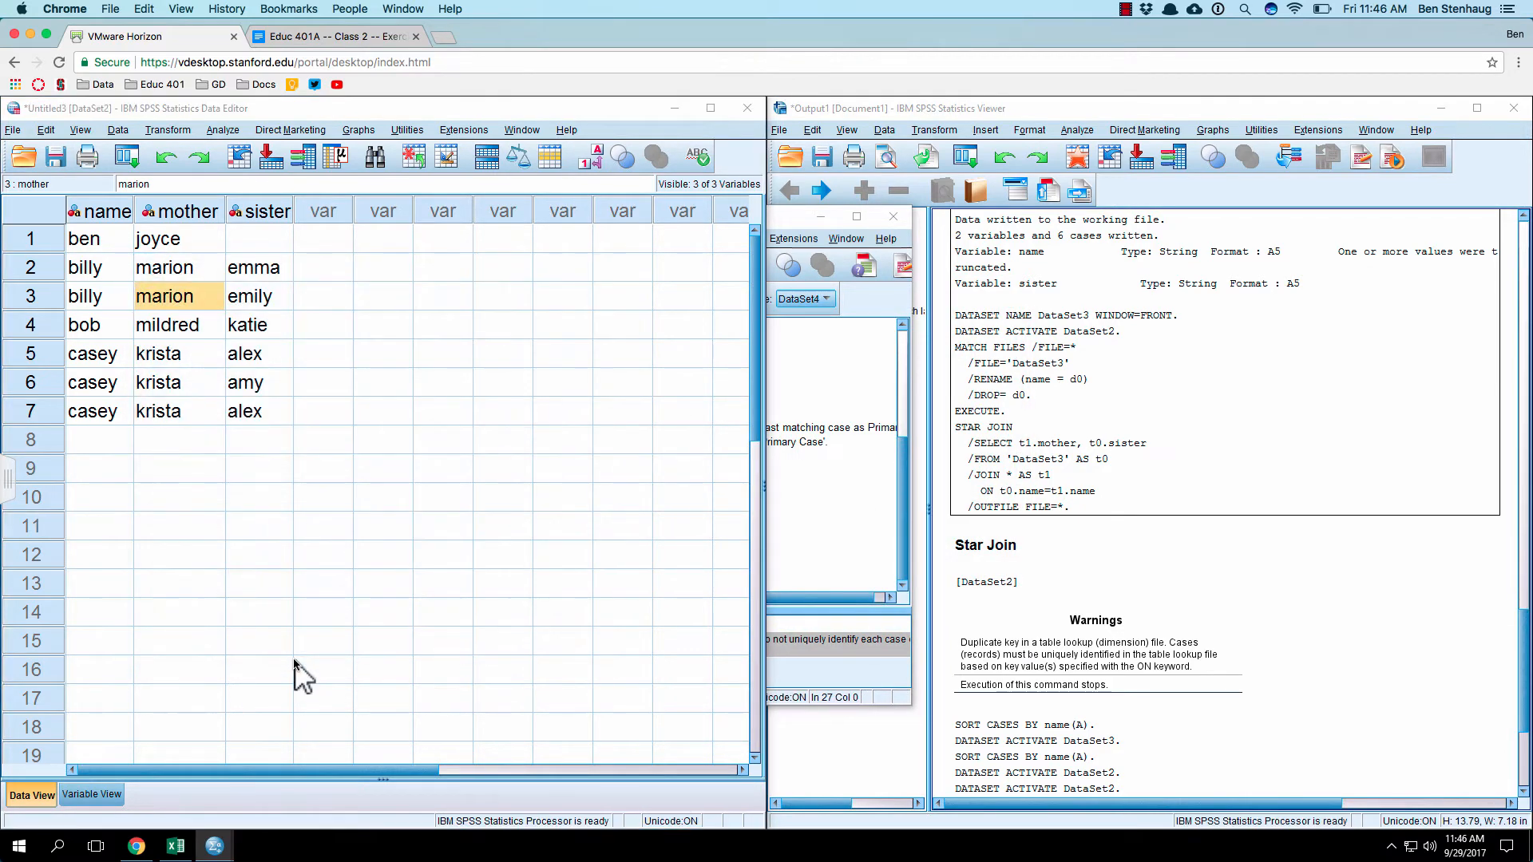
drag(324, 121, 201, 147)
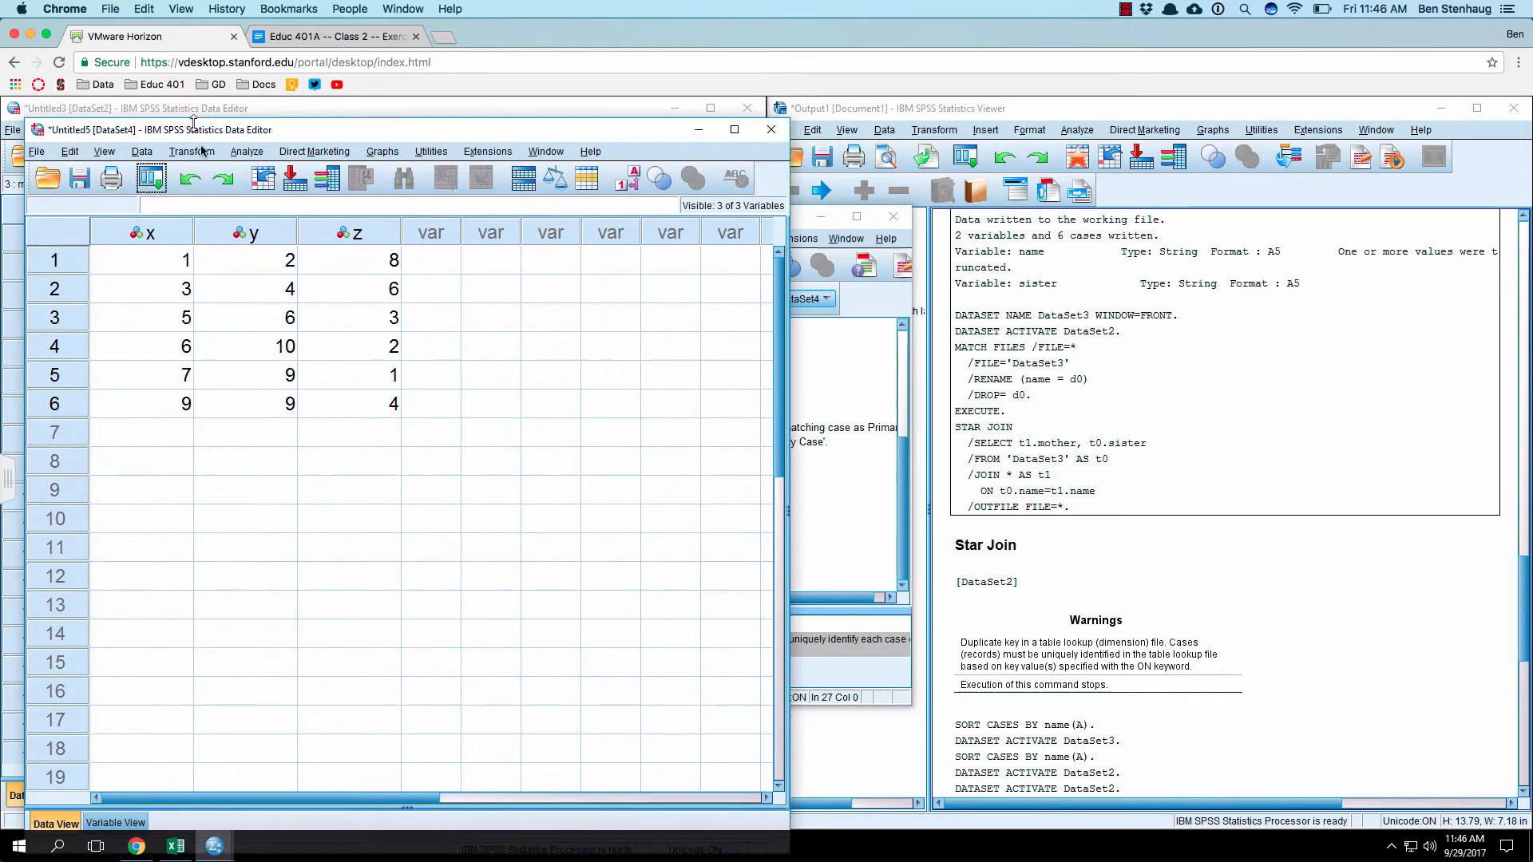
drag(329, 159, 293, 113)
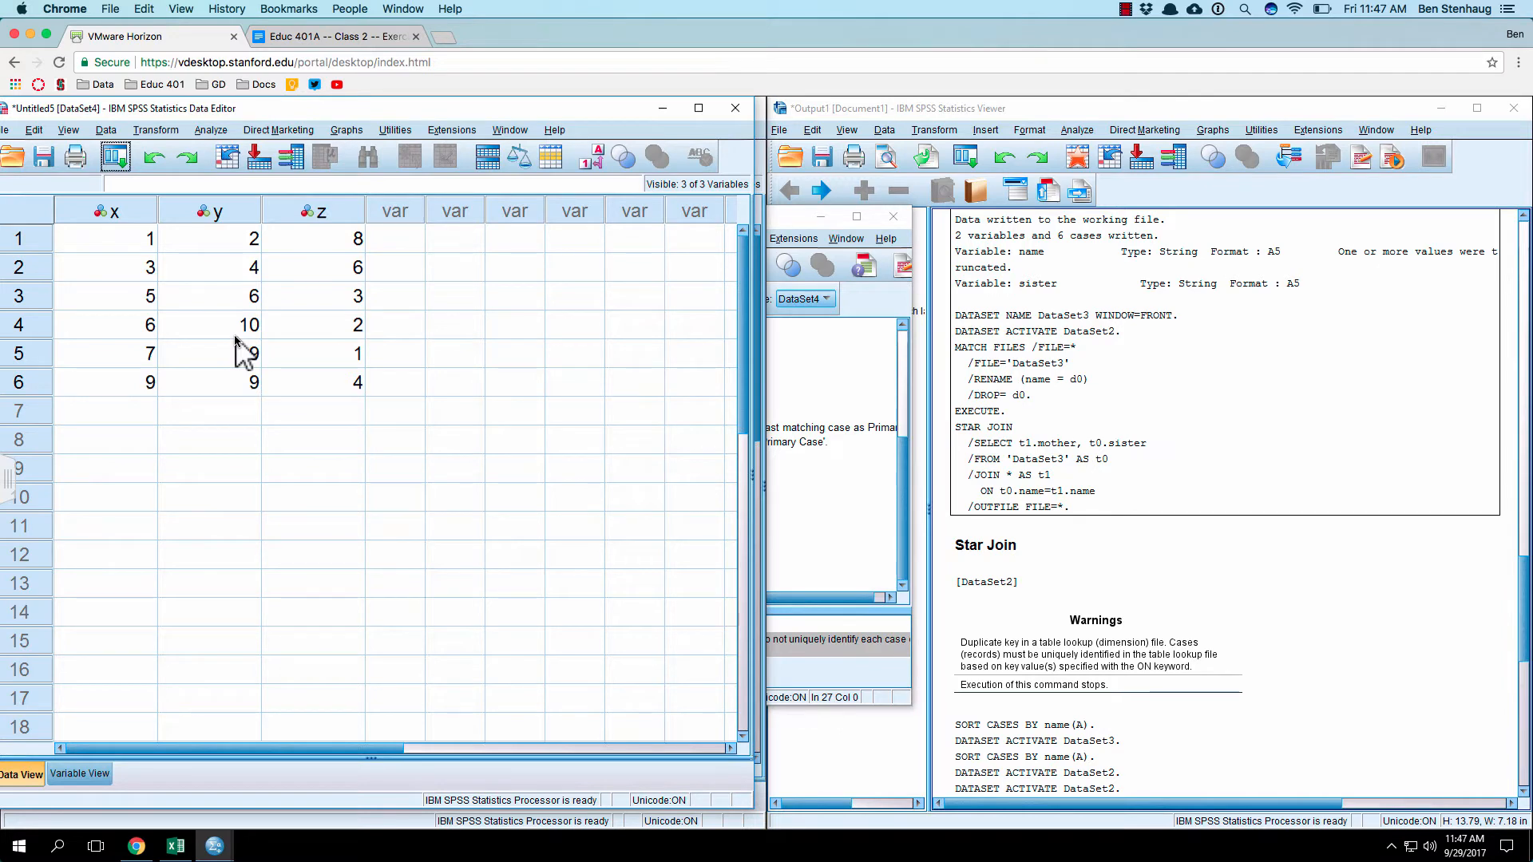
Step: Start a legacy Scatter/Dot chart for the x, y, z dataset and define it as a Matrix Scatter
click(234, 337)
click(189, 278)
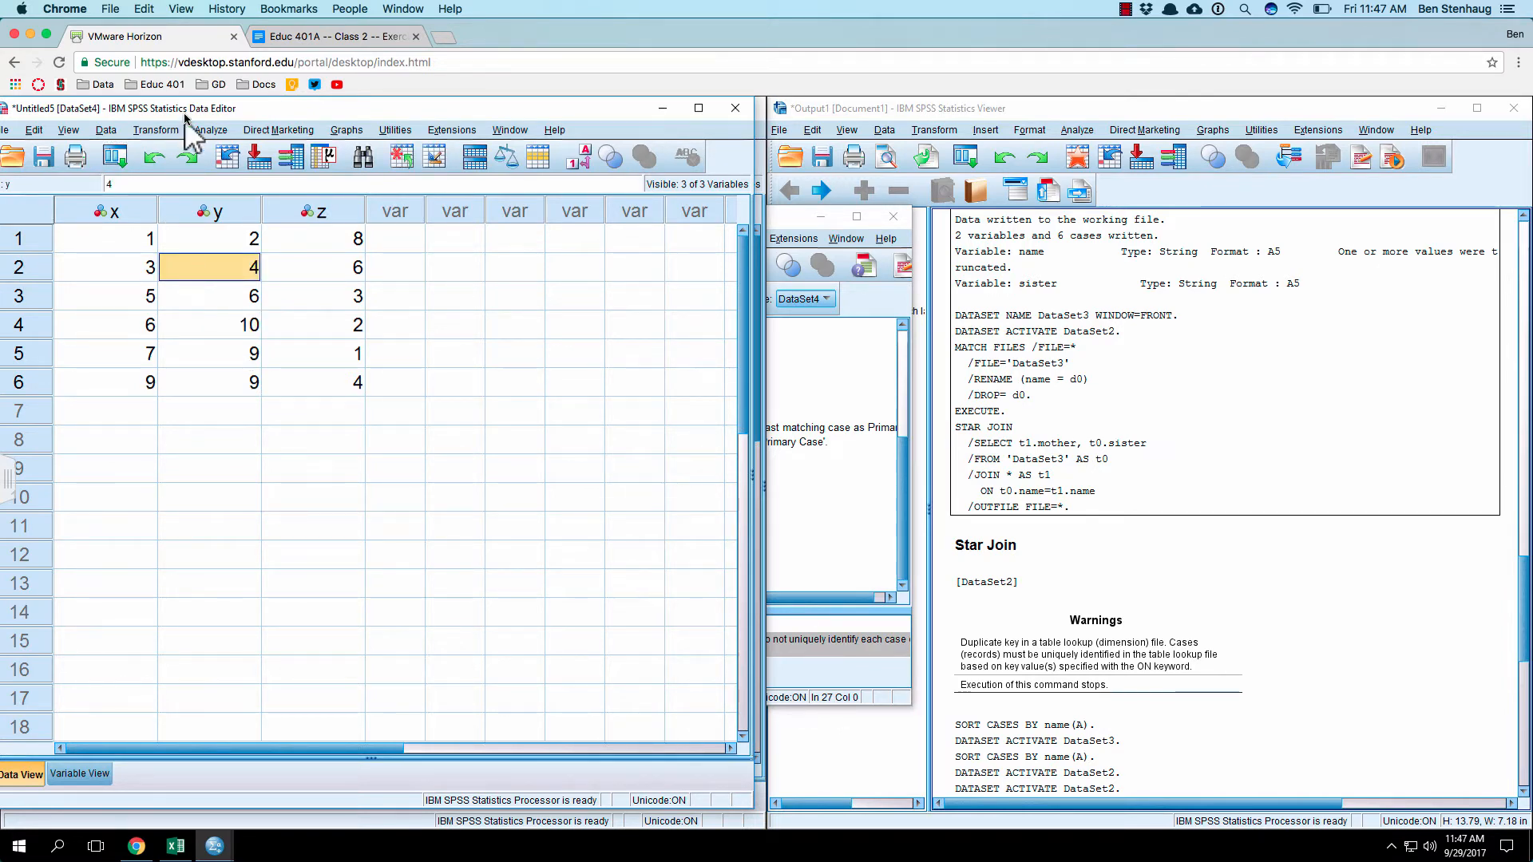
click(211, 130)
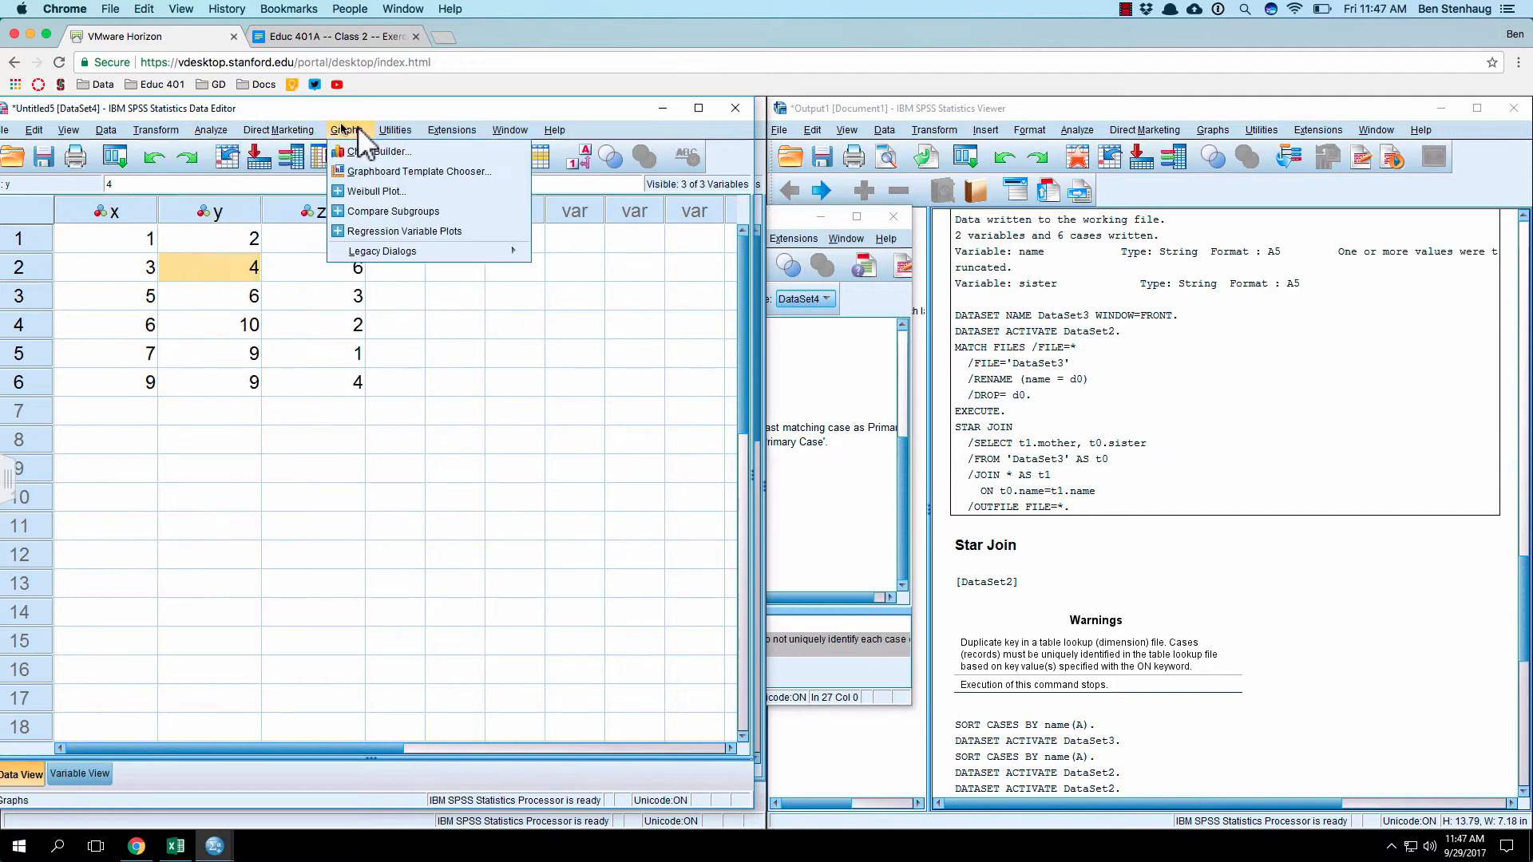
mouse_move(396, 256)
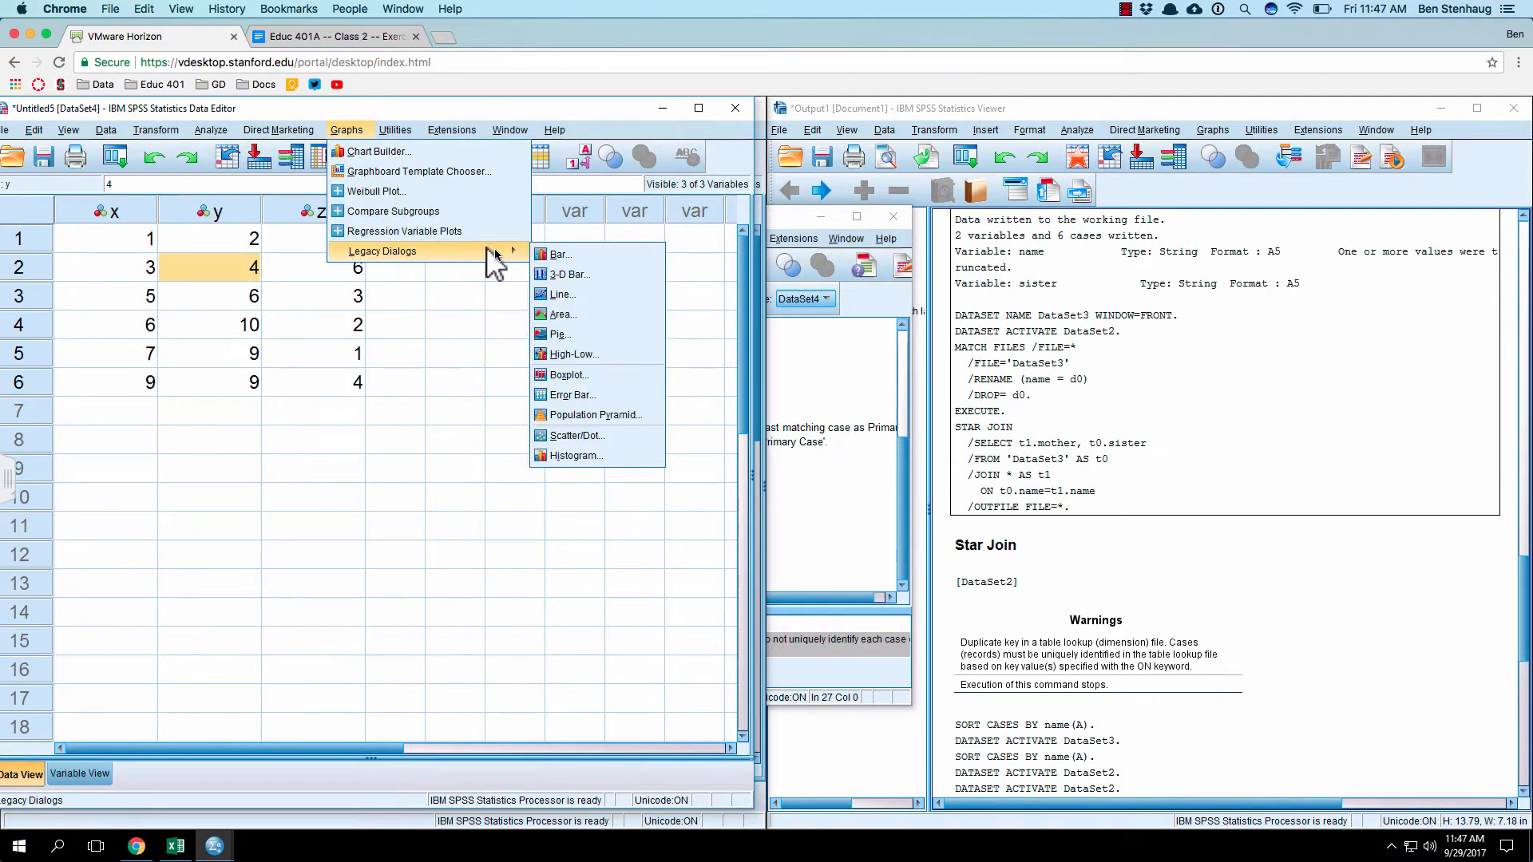
click(595, 436)
click(353, 430)
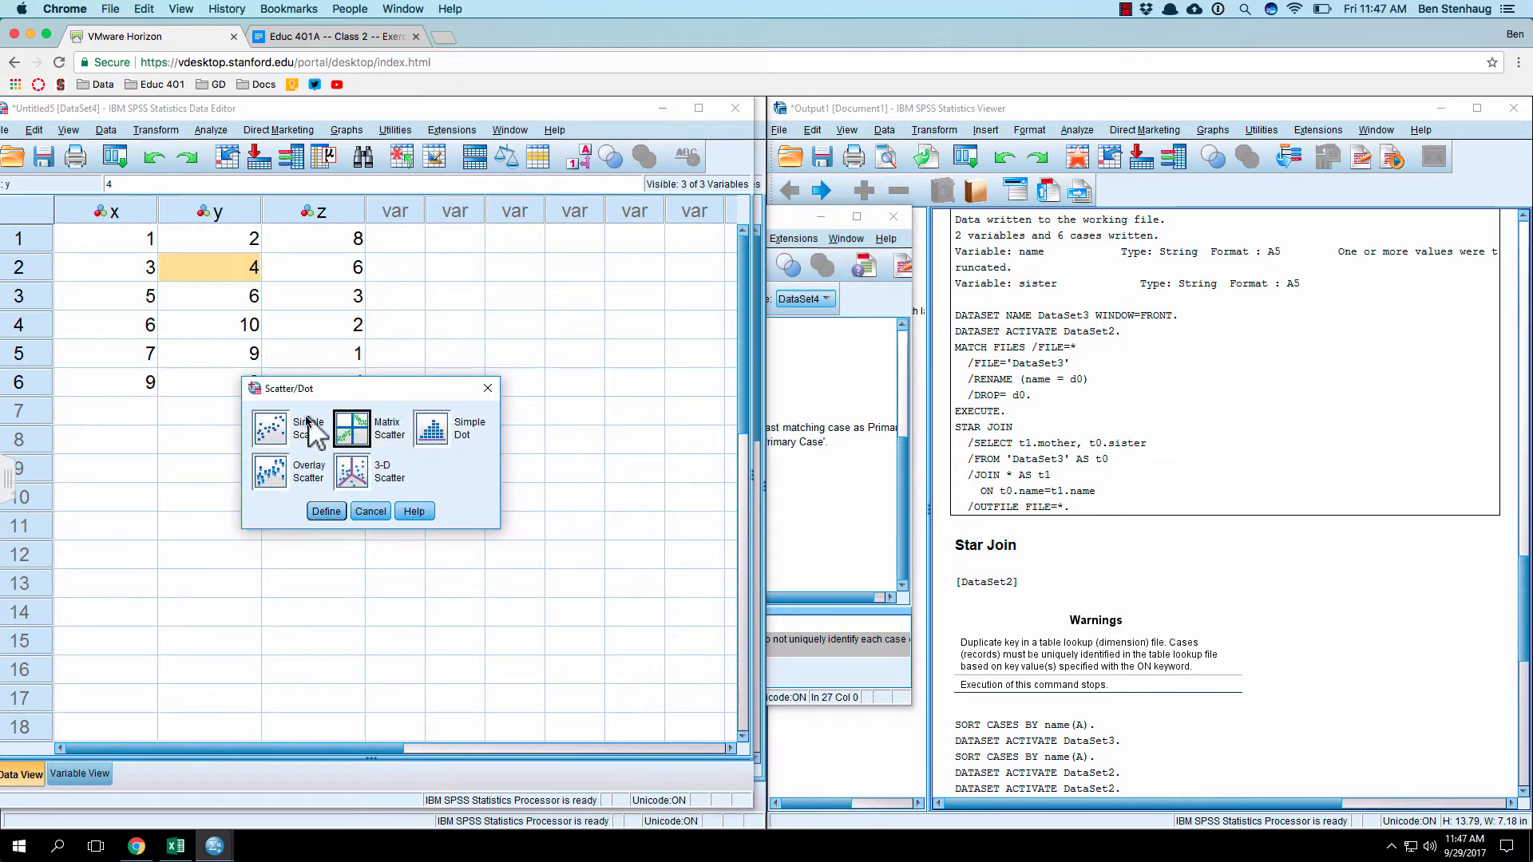
click(269, 433)
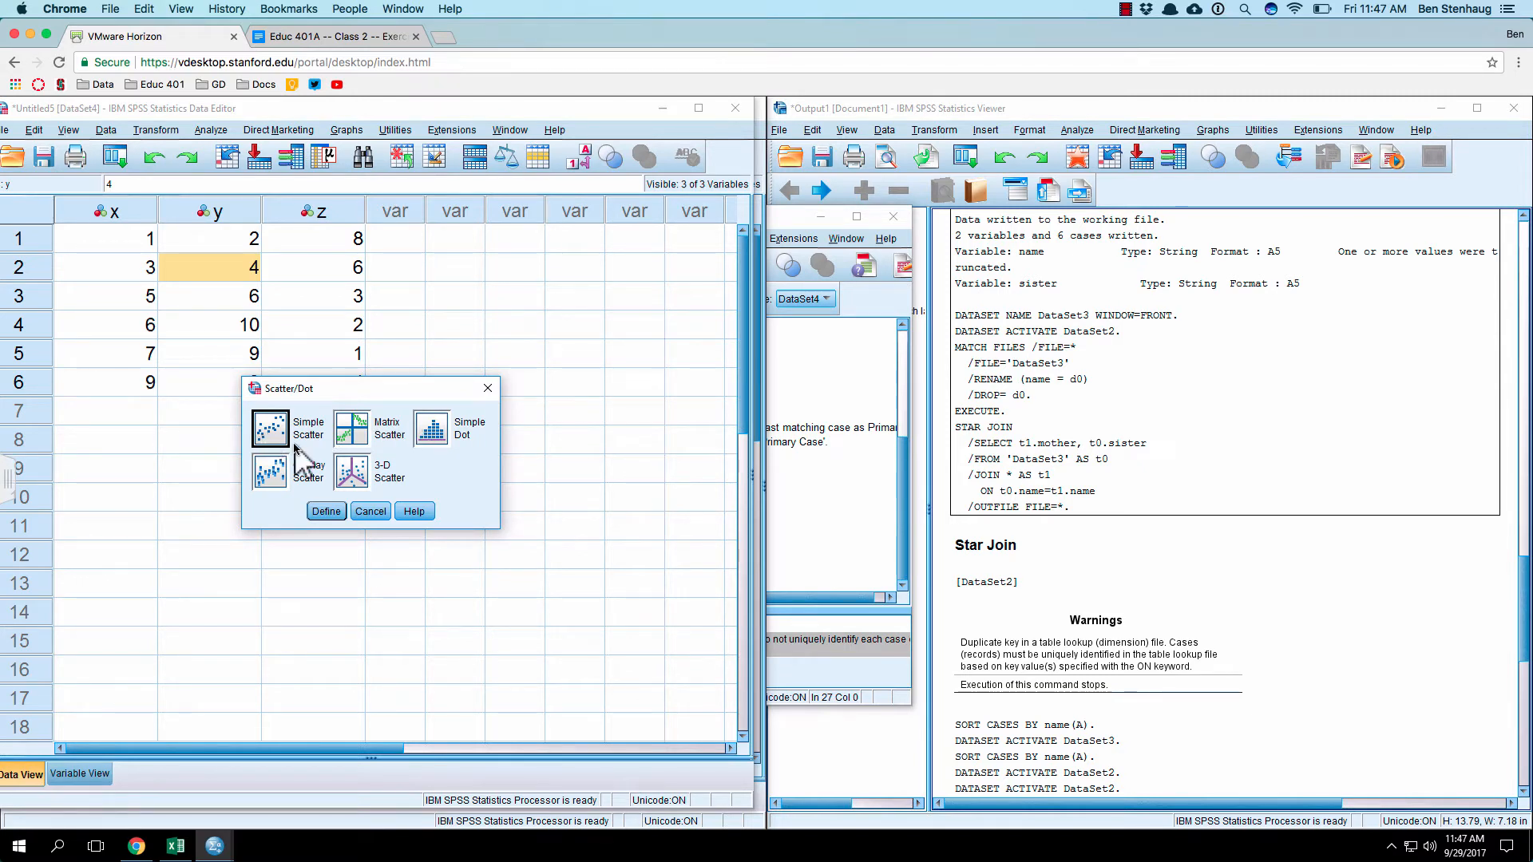
click(338, 428)
click(325, 511)
Step: Add x, y and z as the matrix variables and generate the scatterplot matrix
click(335, 287)
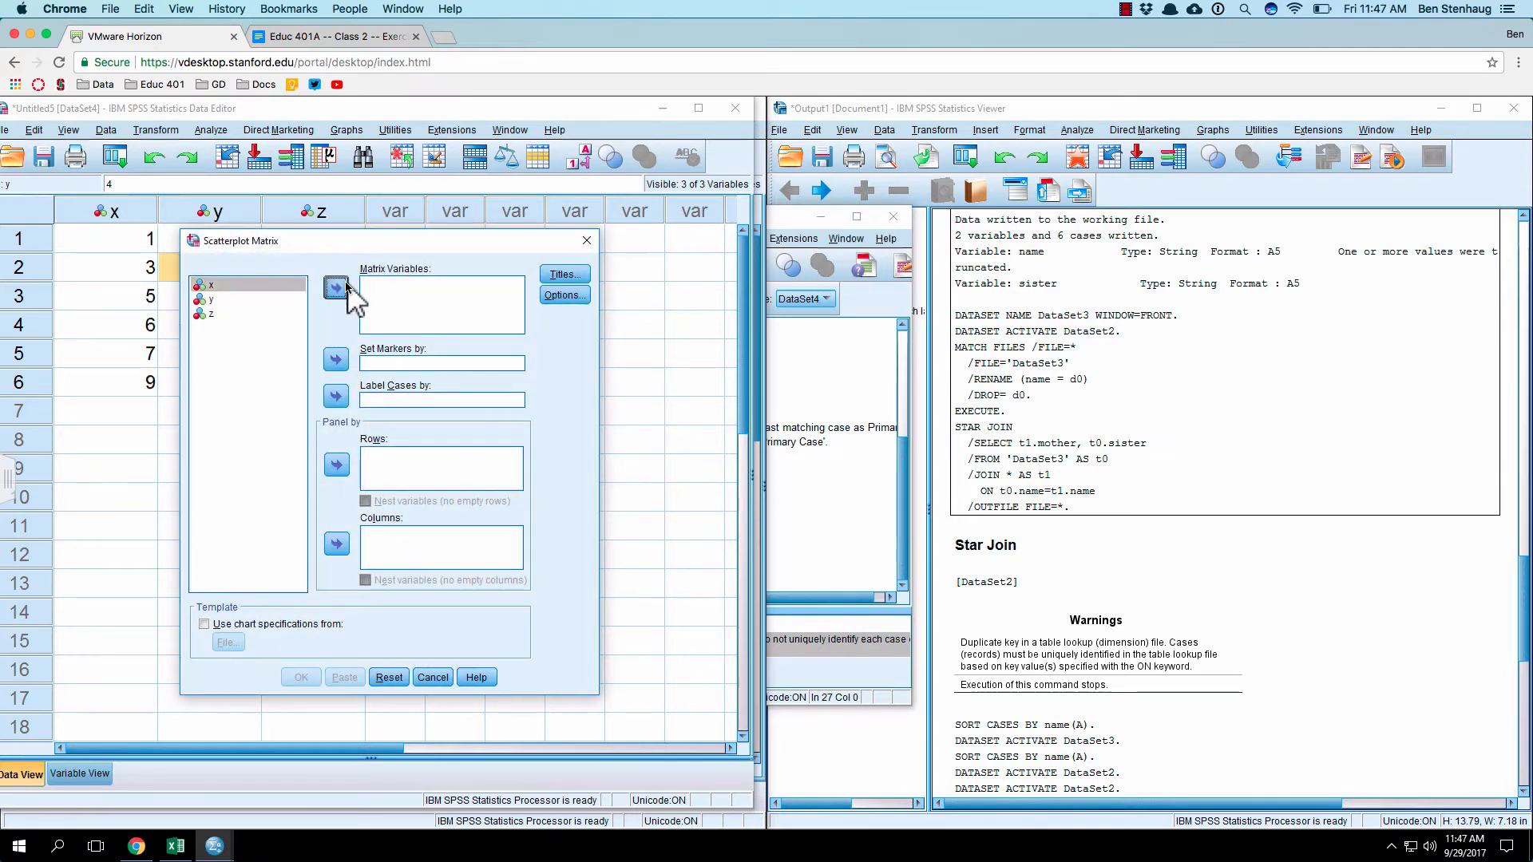
click(335, 288)
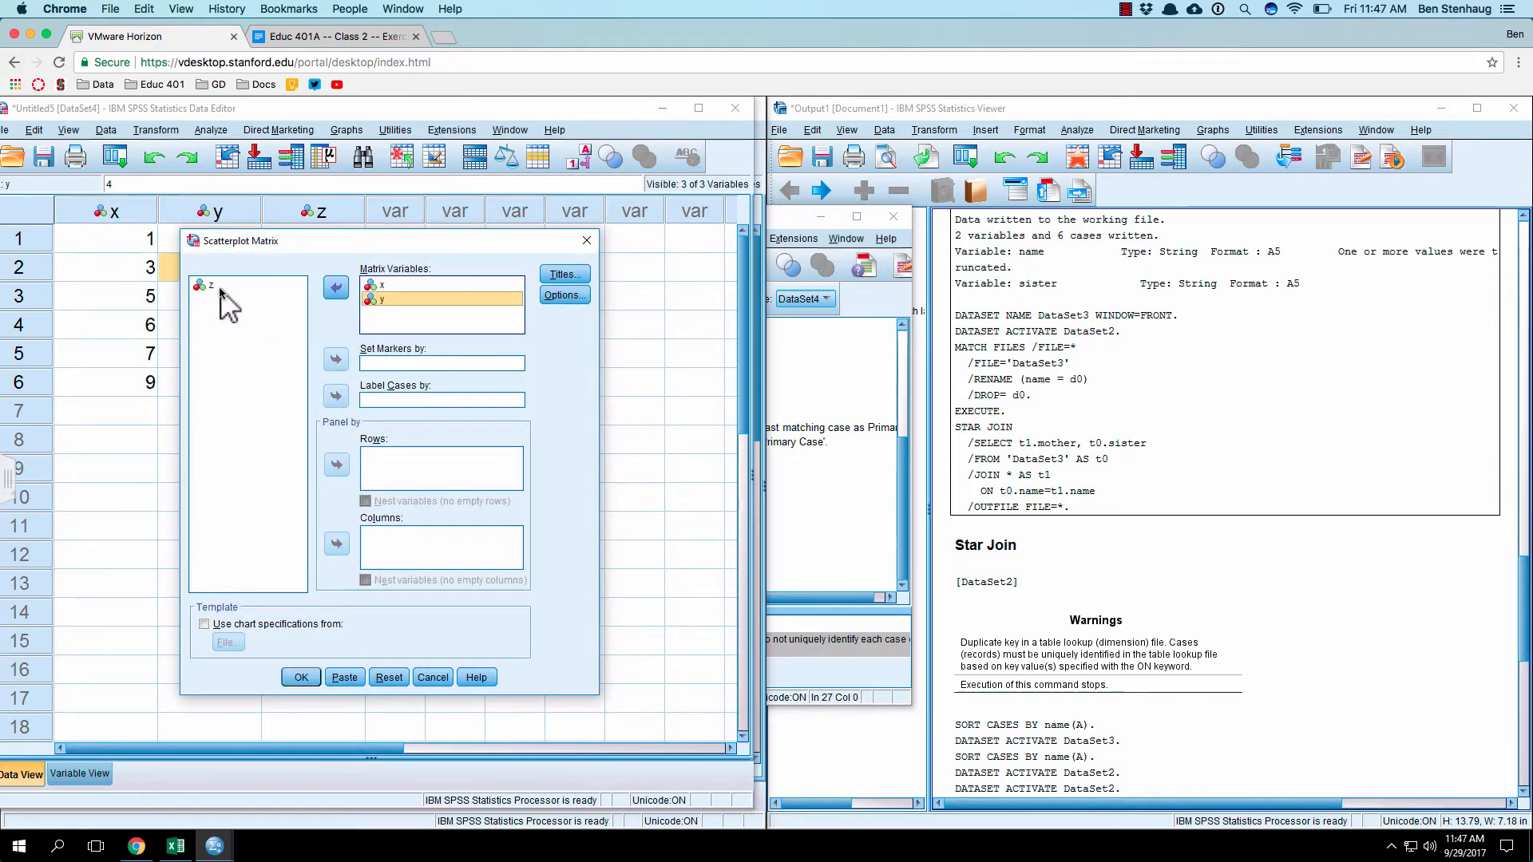
click(335, 287)
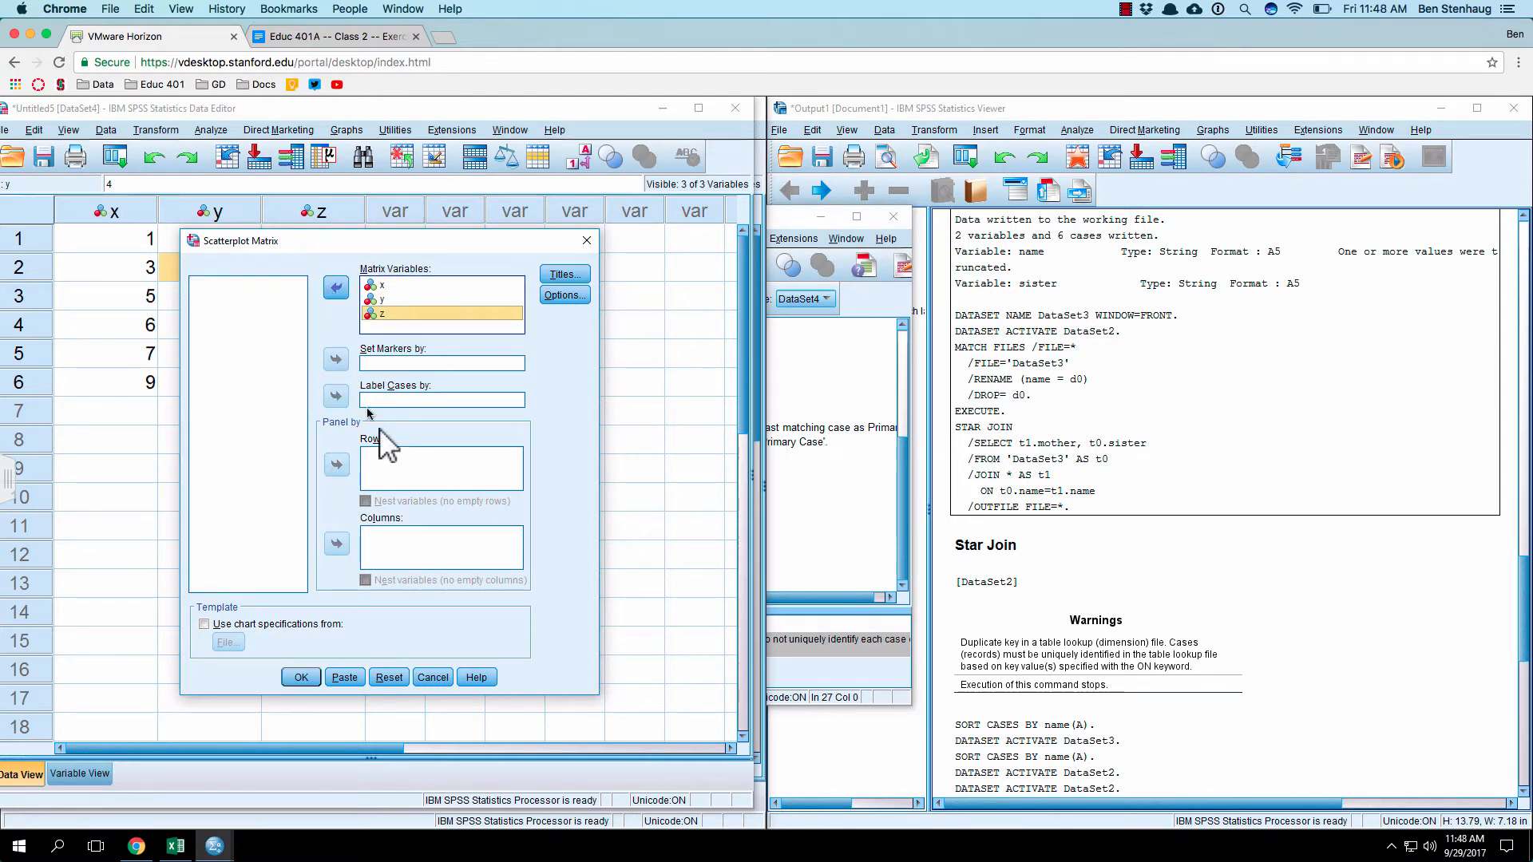
click(300, 677)
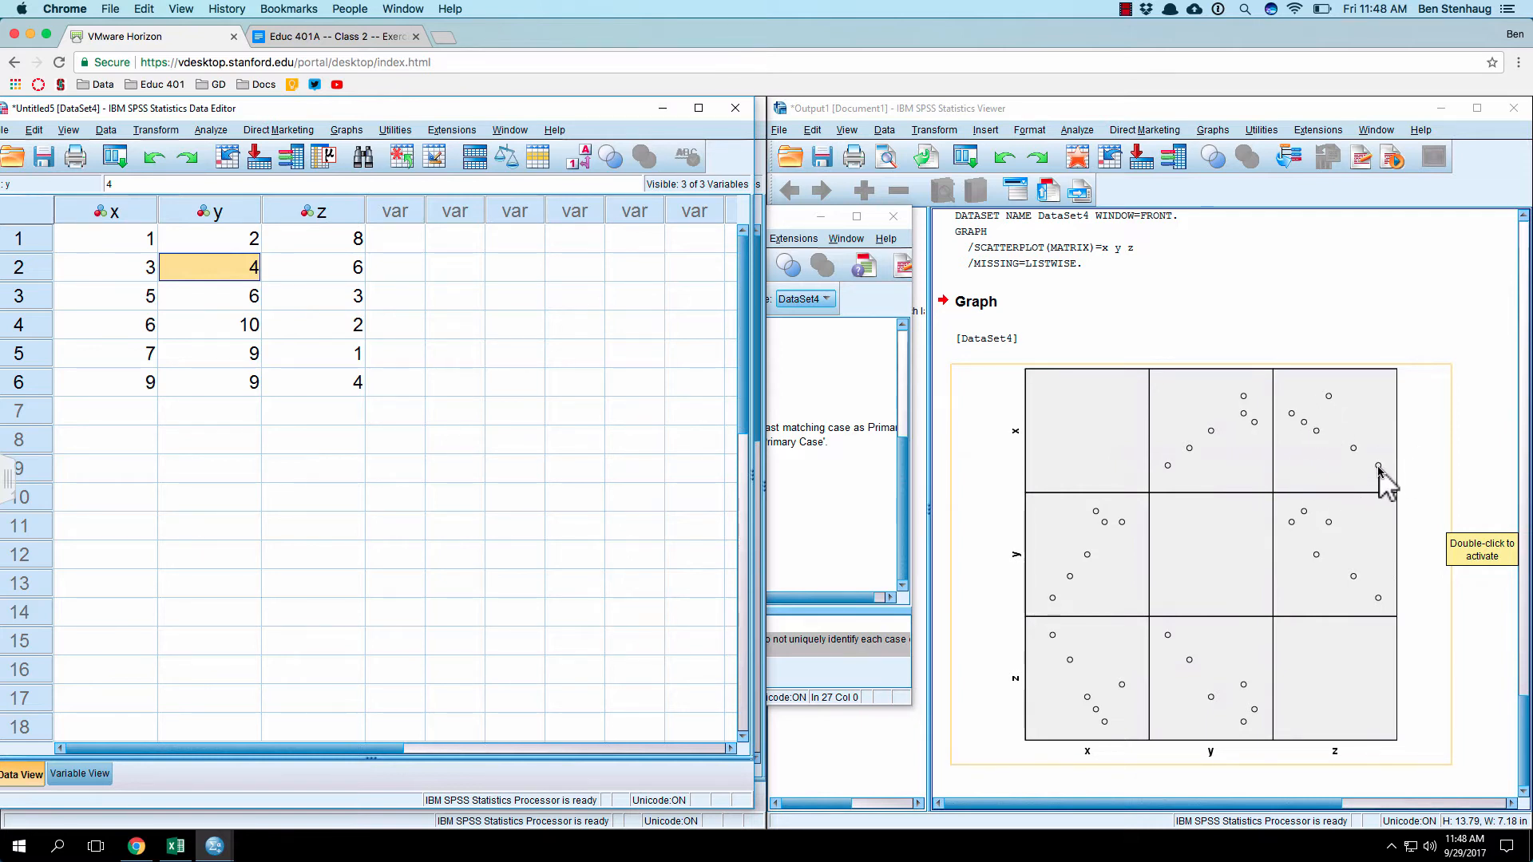
Step: Compare the x and z values in row 1 of the dataset with their point in the scatterplot matrix
click(355, 244)
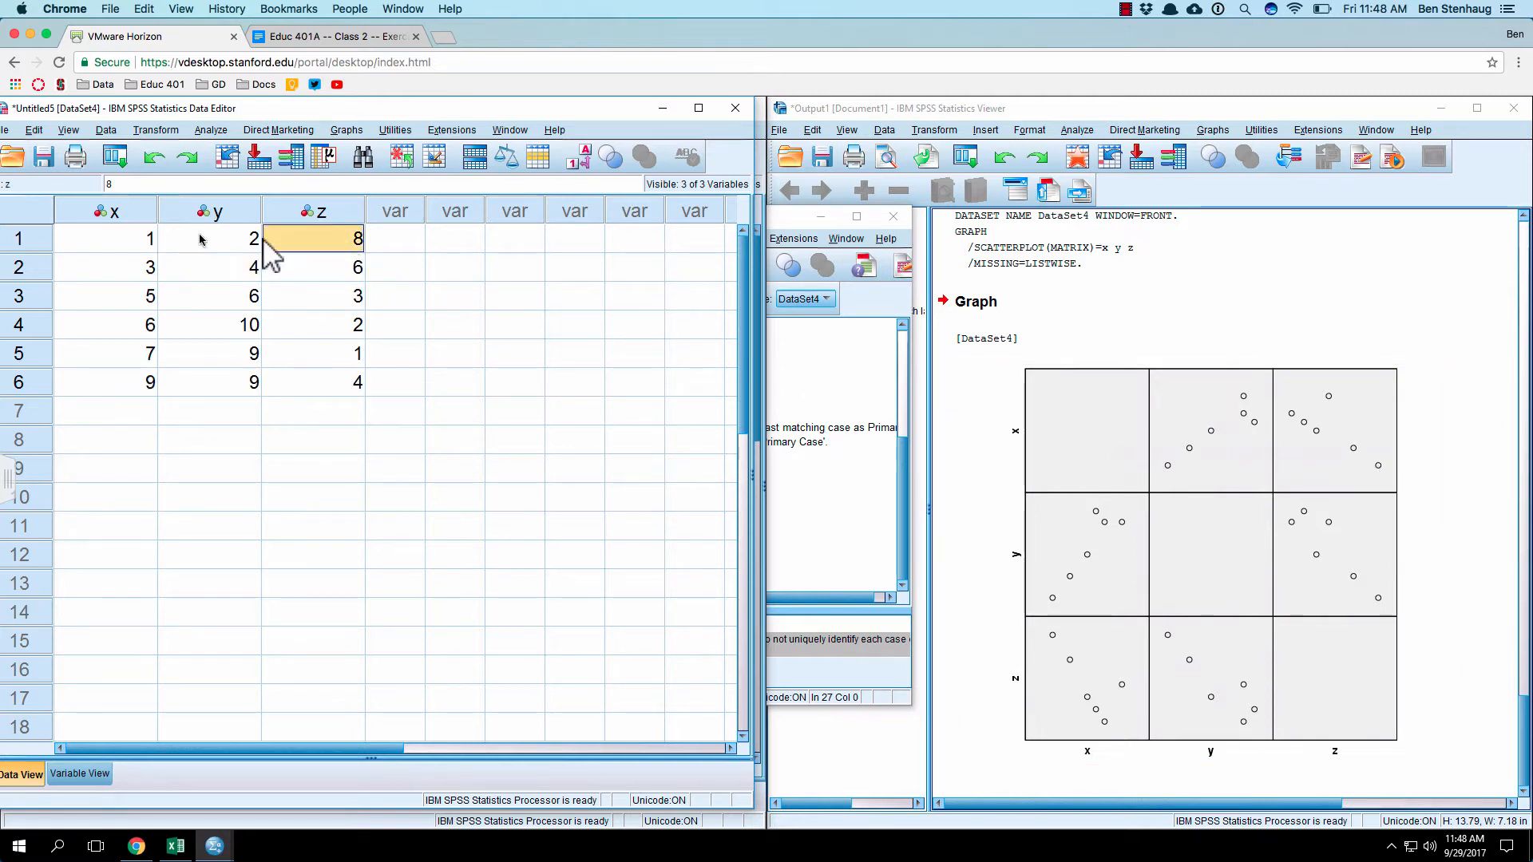
click(136, 243)
click(303, 244)
click(135, 241)
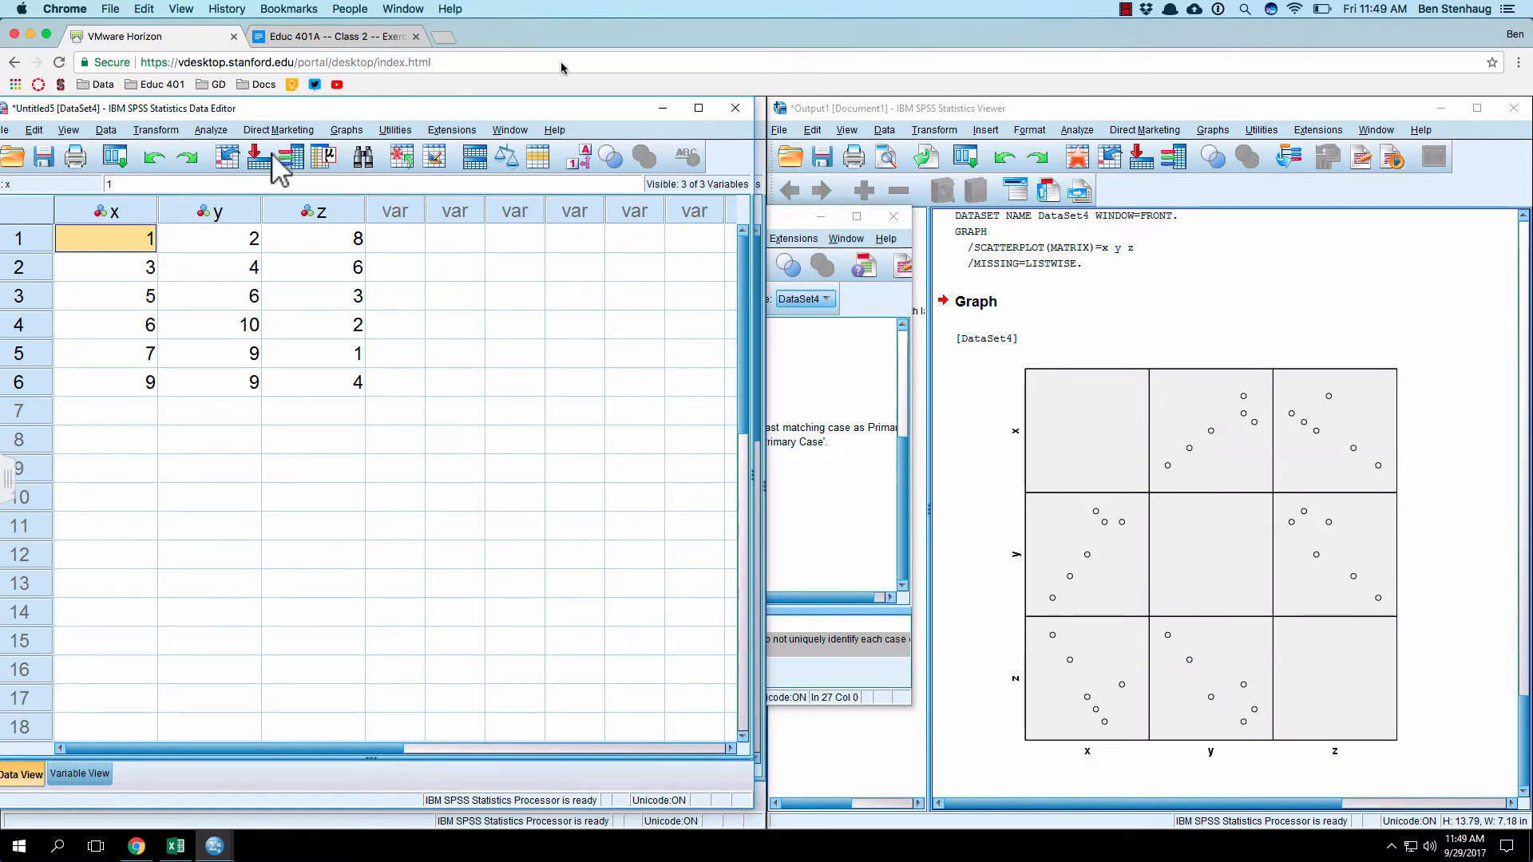
click(334, 265)
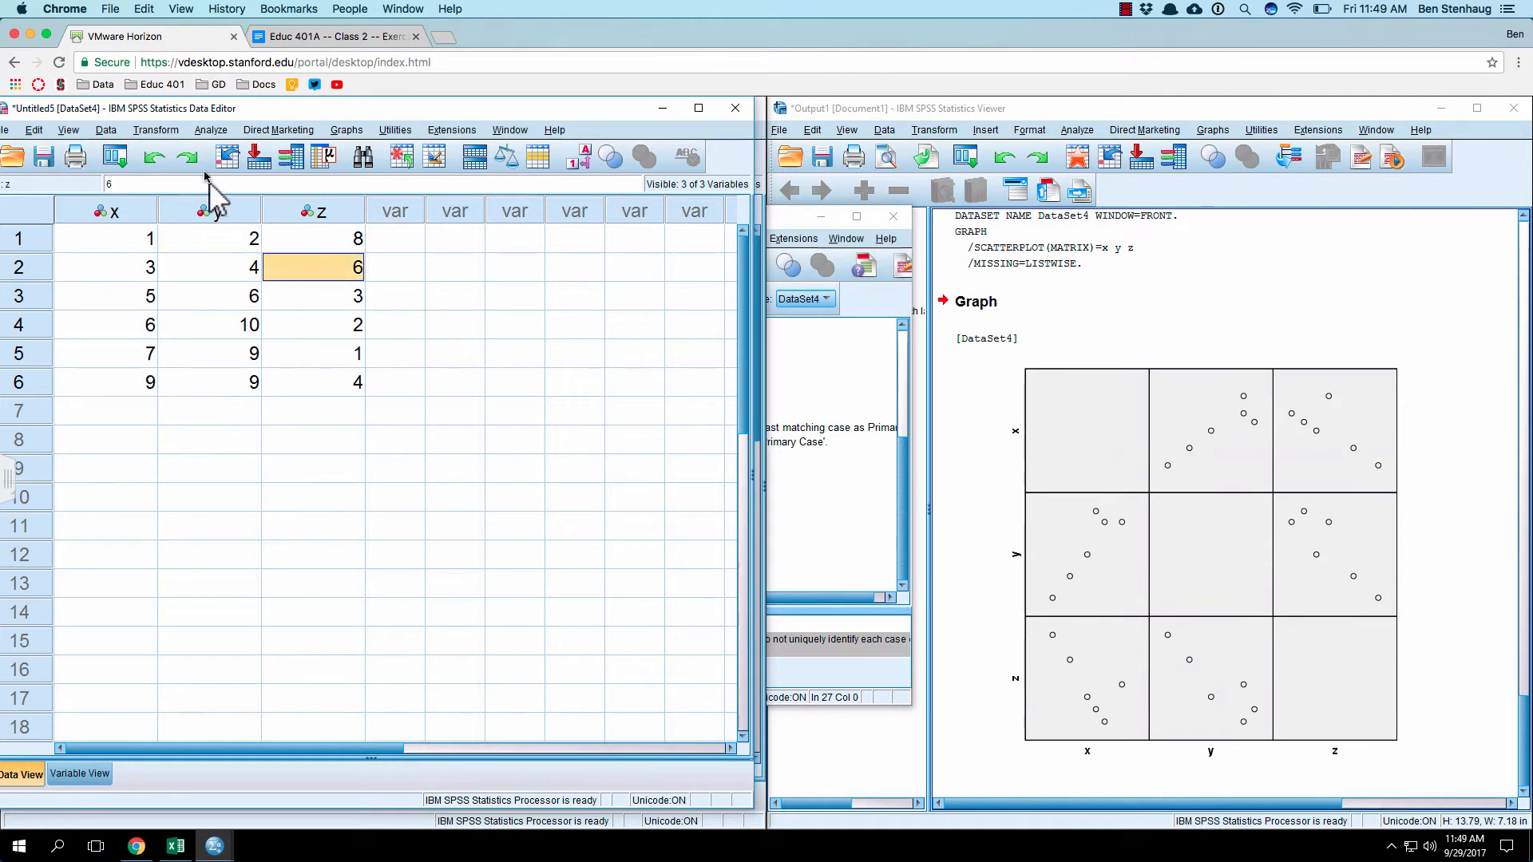
Step: Run a bivariate Pearson correlation on x, y and z with a two-tailed test and significant correlations flagged
click(209, 130)
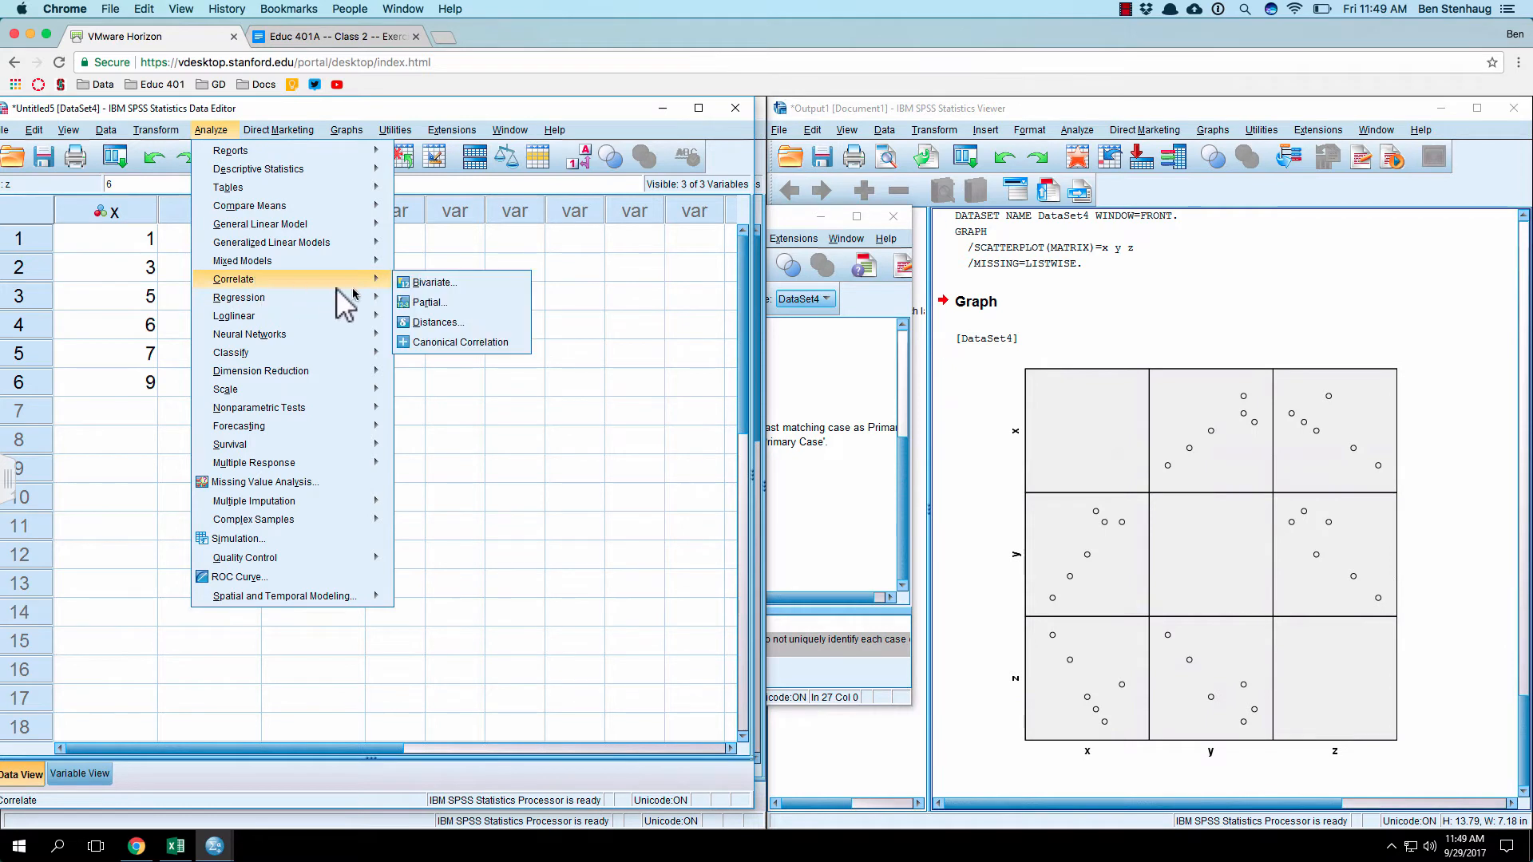
mouse_move(384, 280)
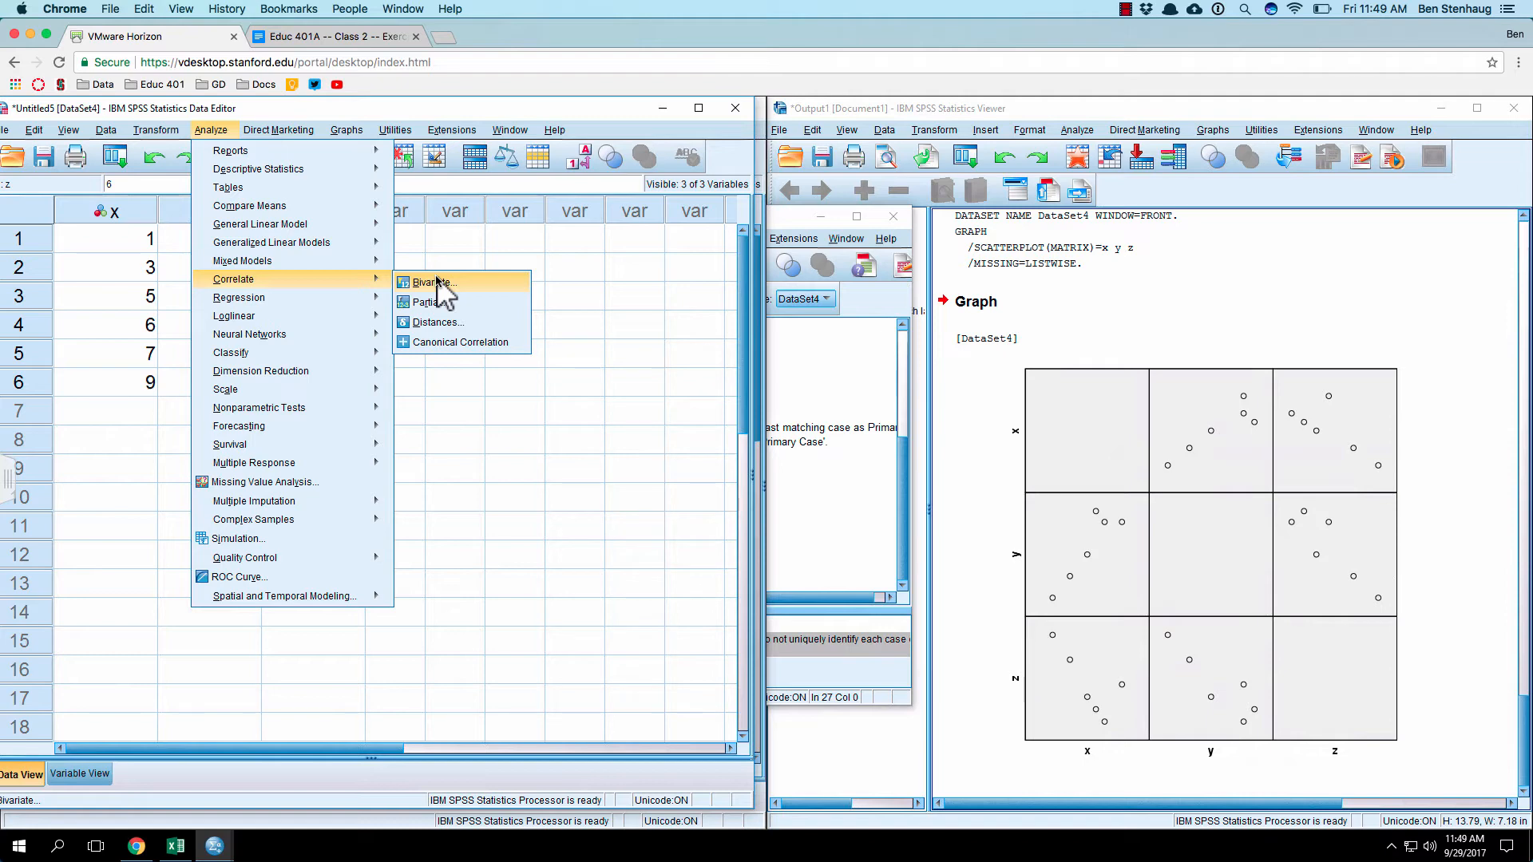
click(437, 281)
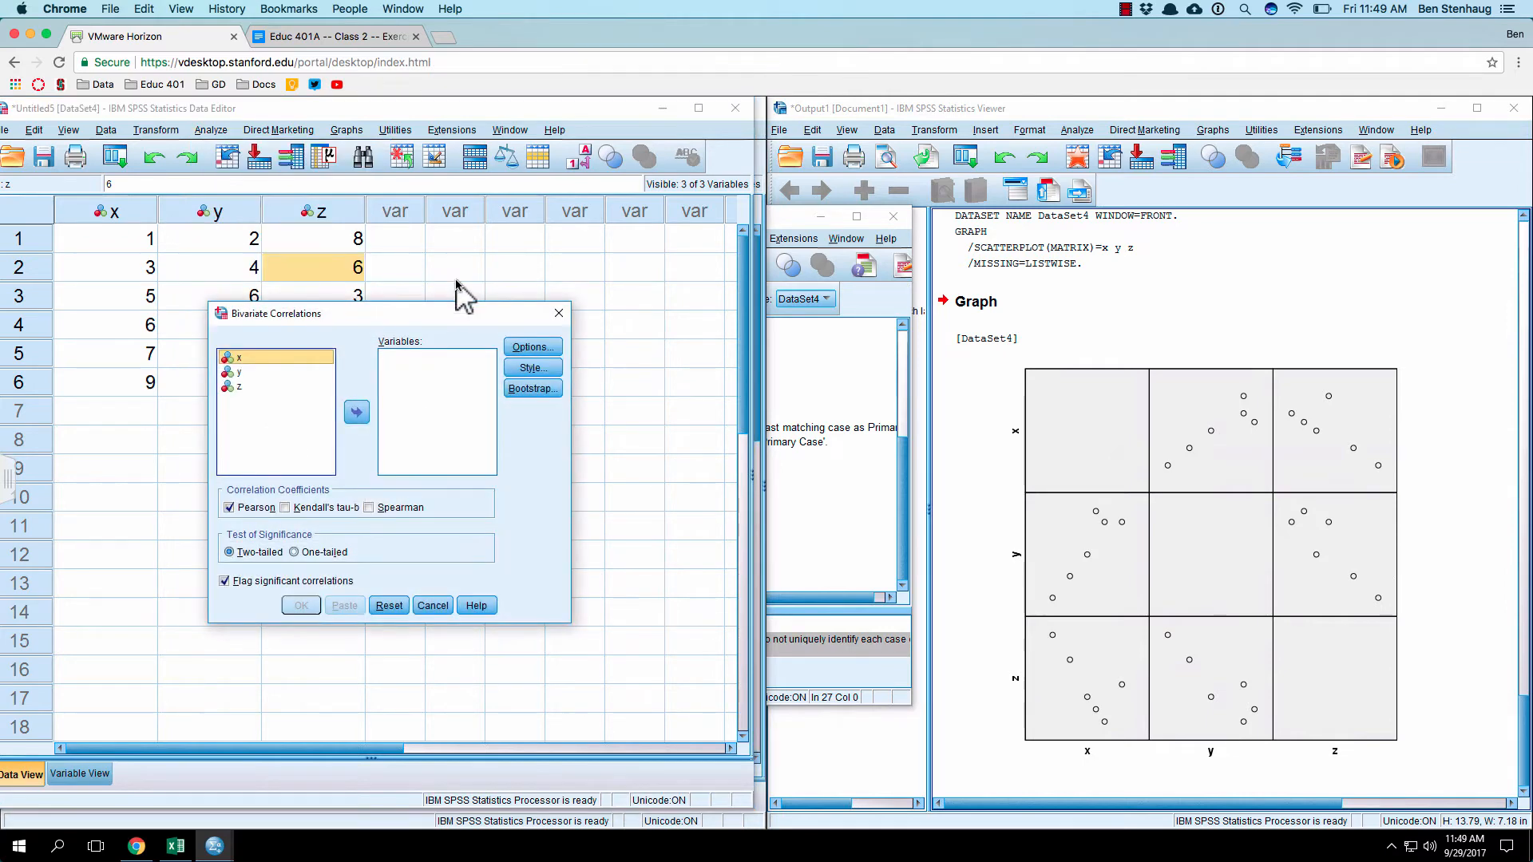
click(353, 414)
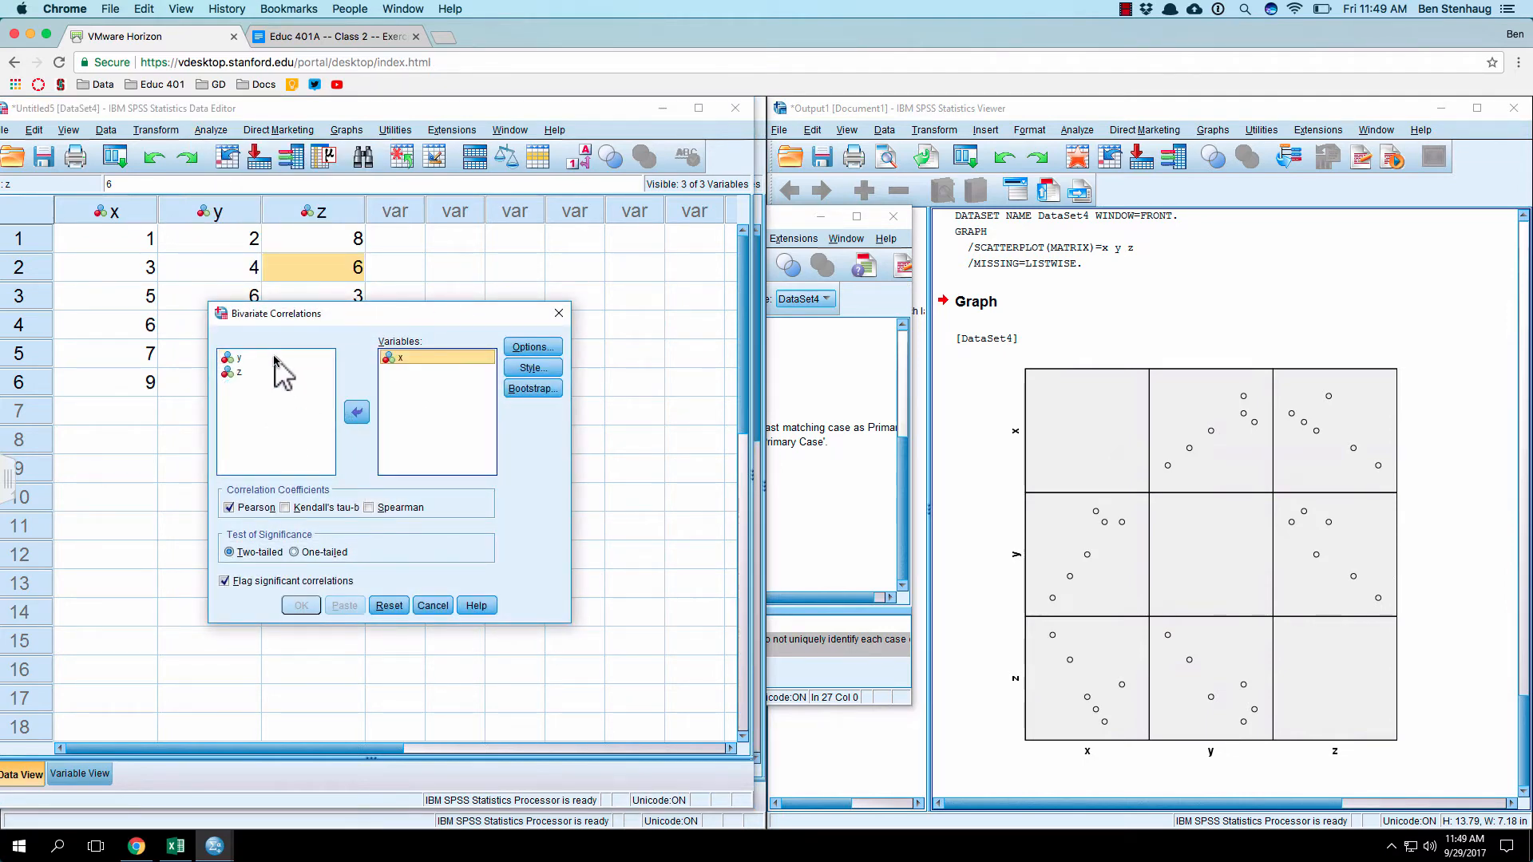
click(275, 359)
click(354, 414)
click(292, 360)
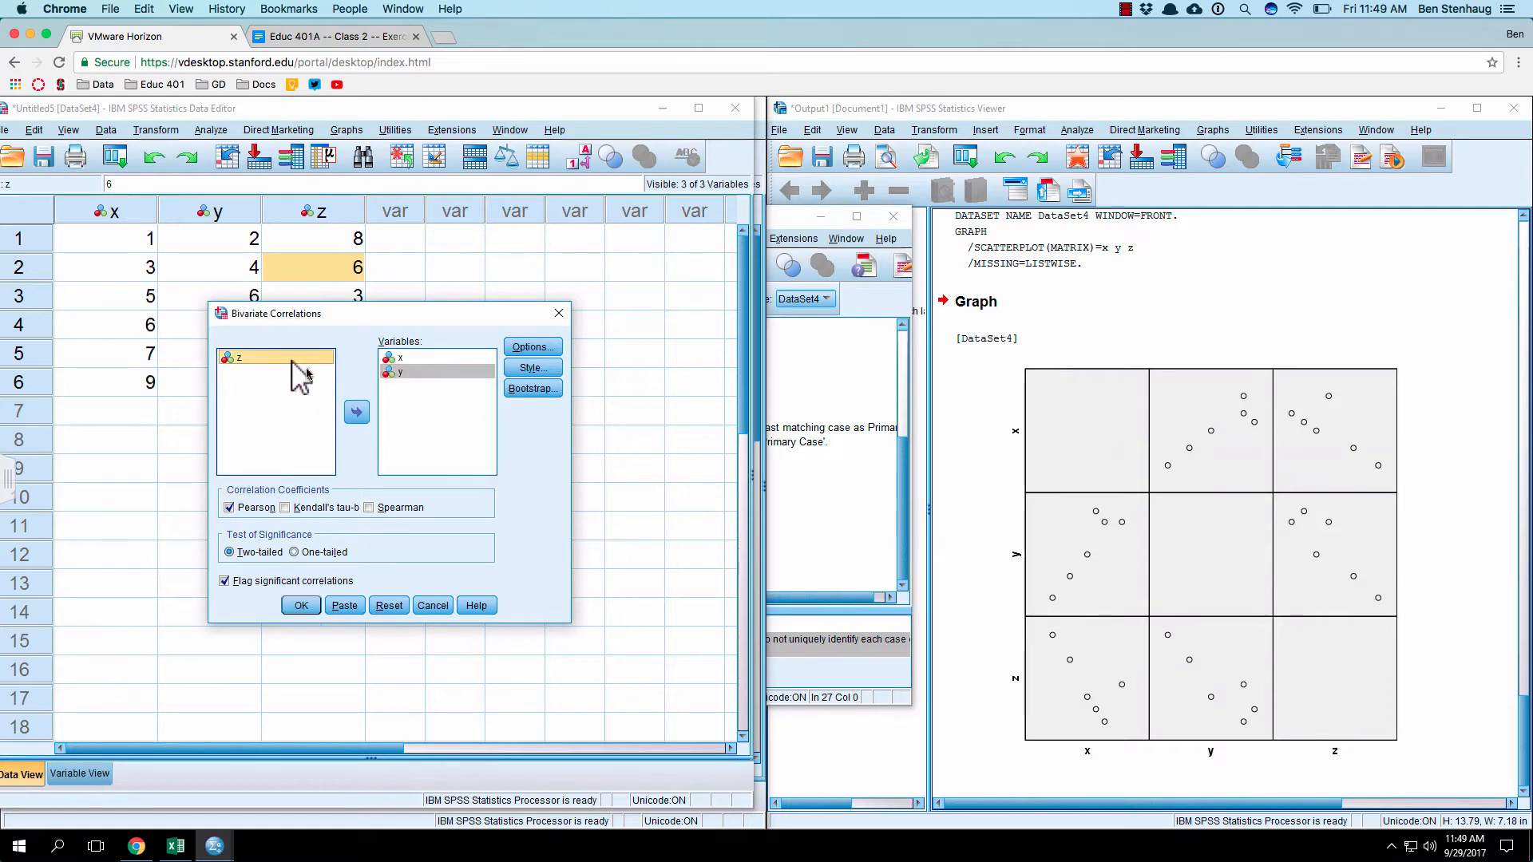
click(356, 412)
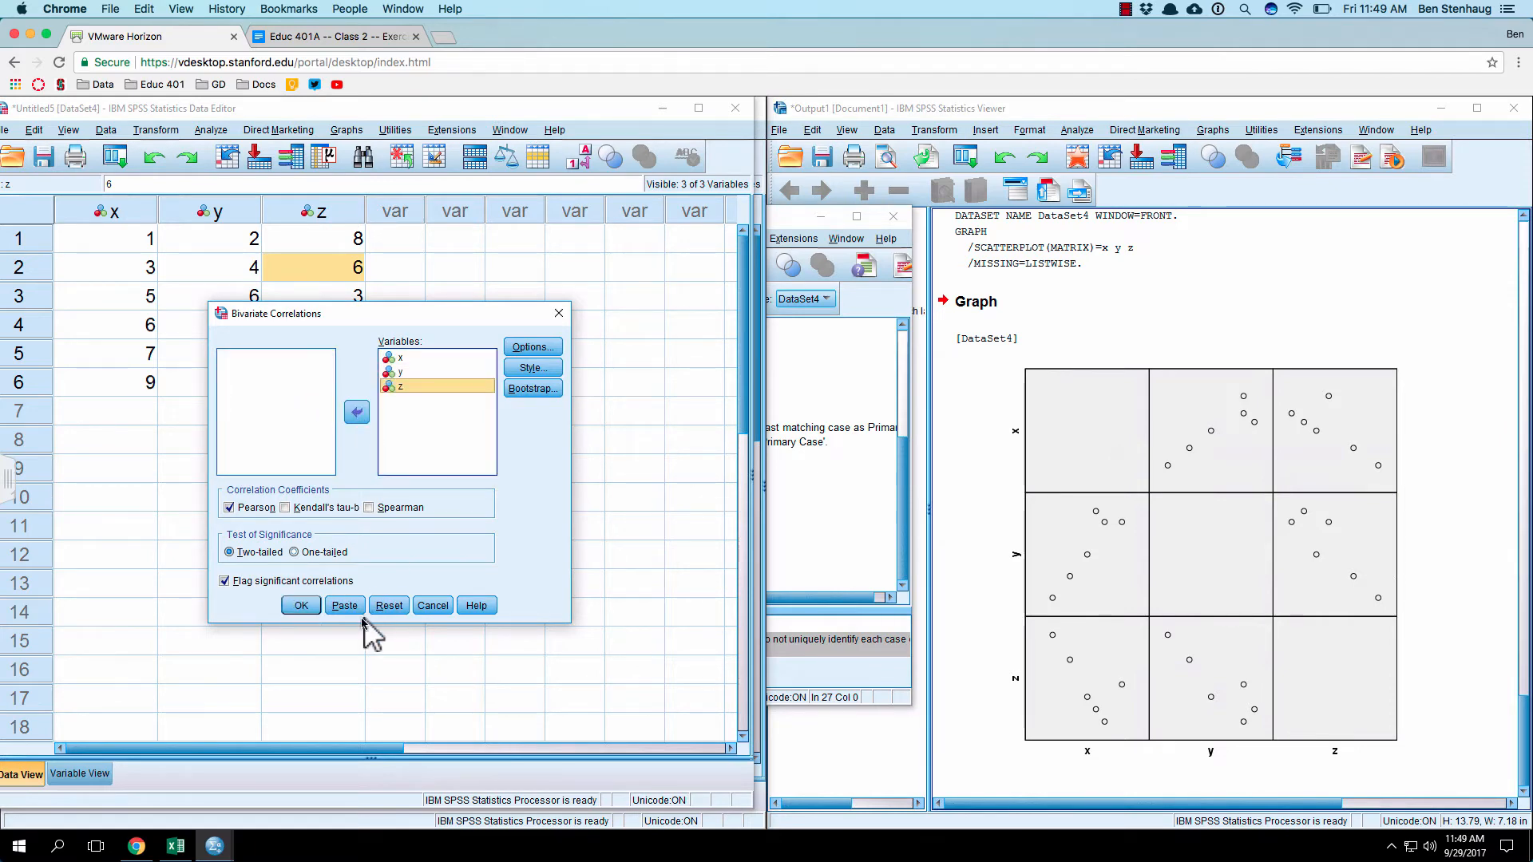
click(301, 605)
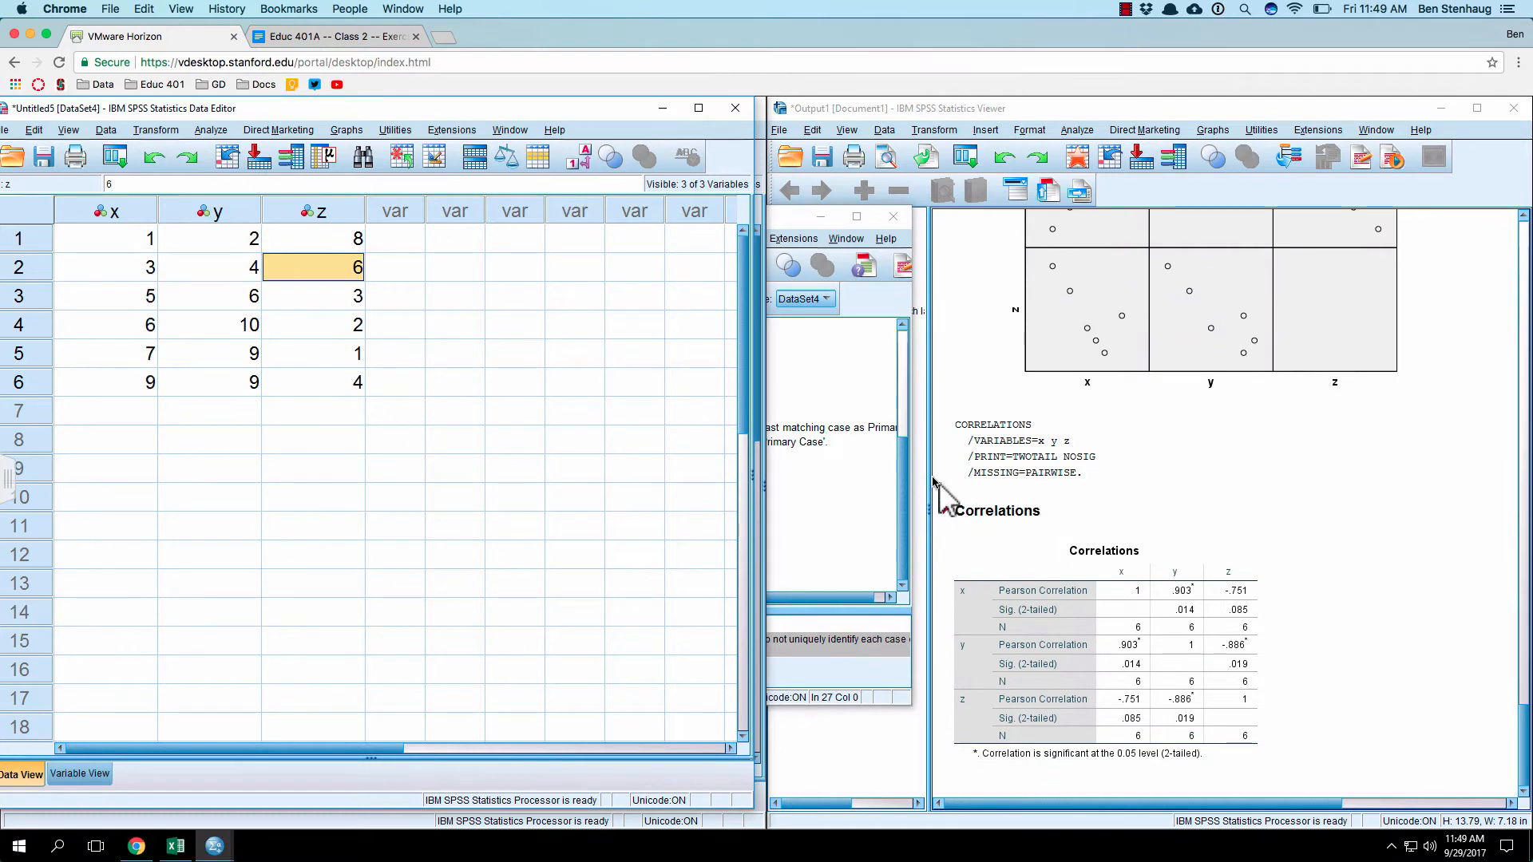
Step: Compare each Pearson coefficient in the Correlations table with the corresponding plot in the scatterplot matrix
click(1181, 630)
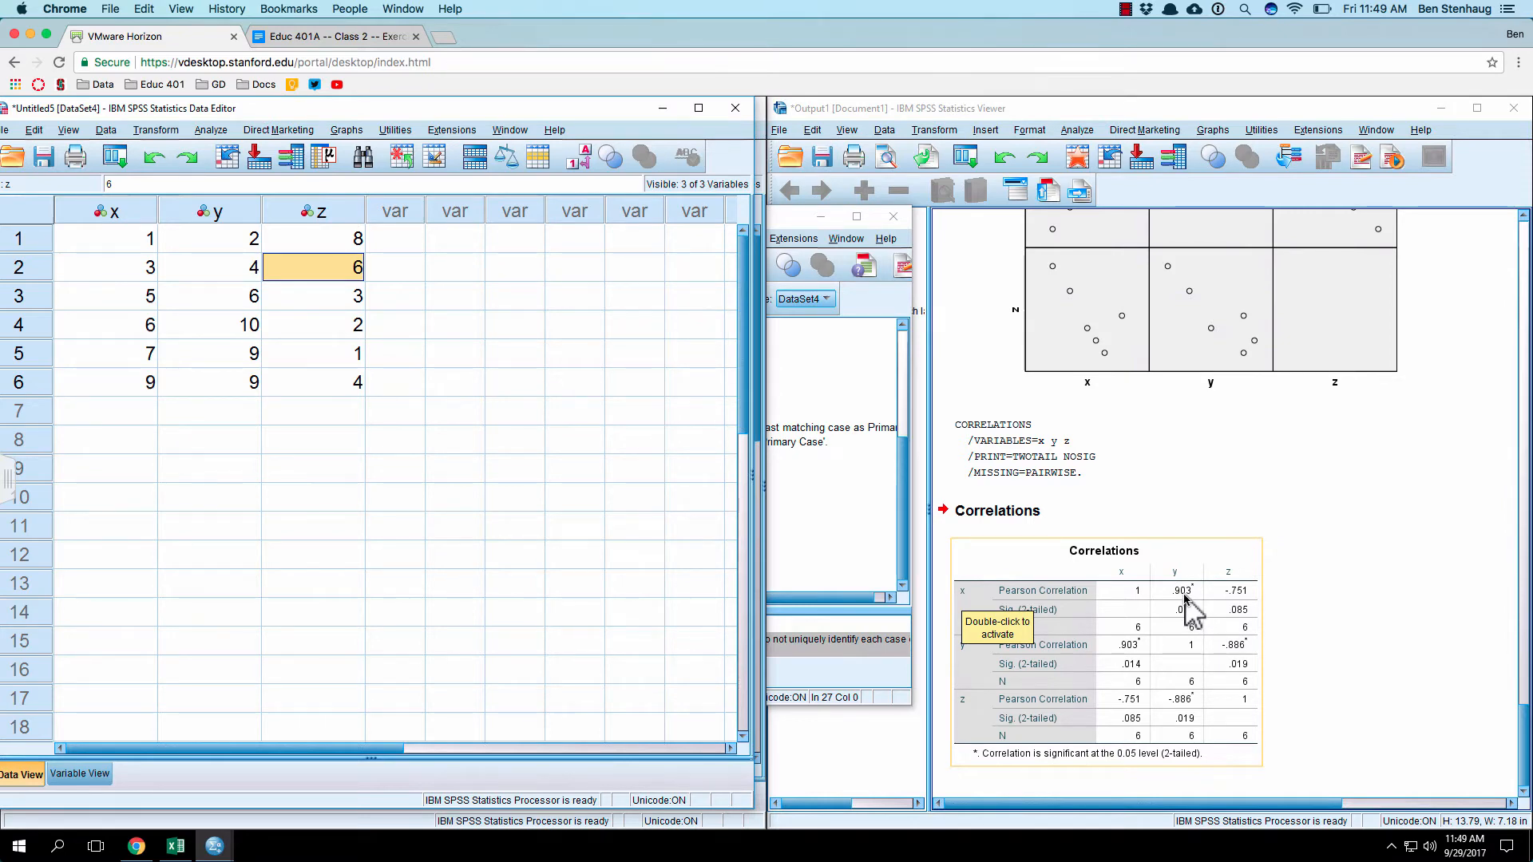
scroll(1186, 599, up, 4)
scroll(1133, 686, down, 2)
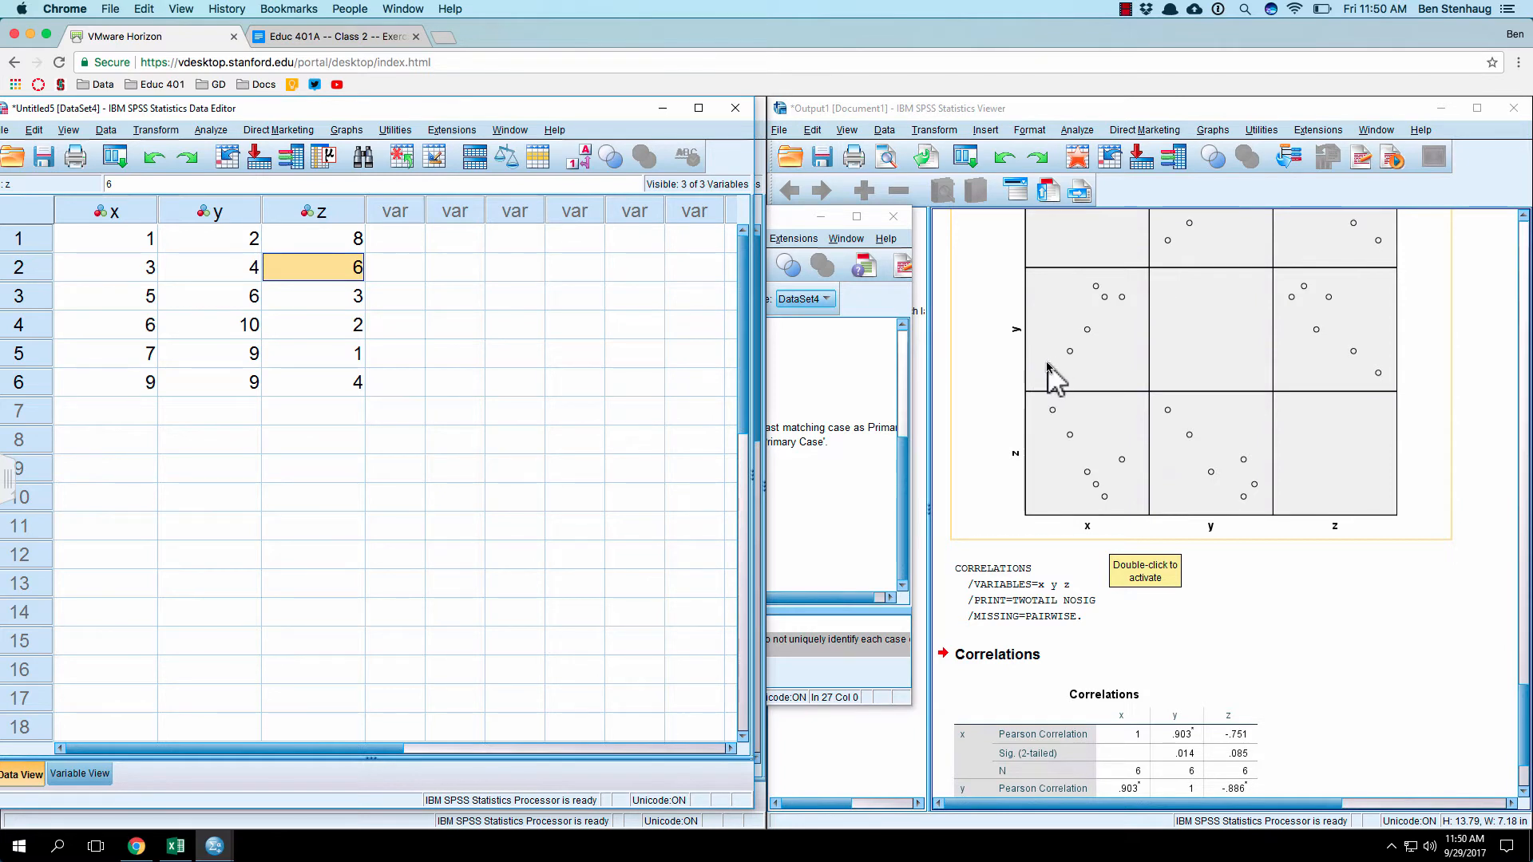
scroll(1048, 367, down, 3)
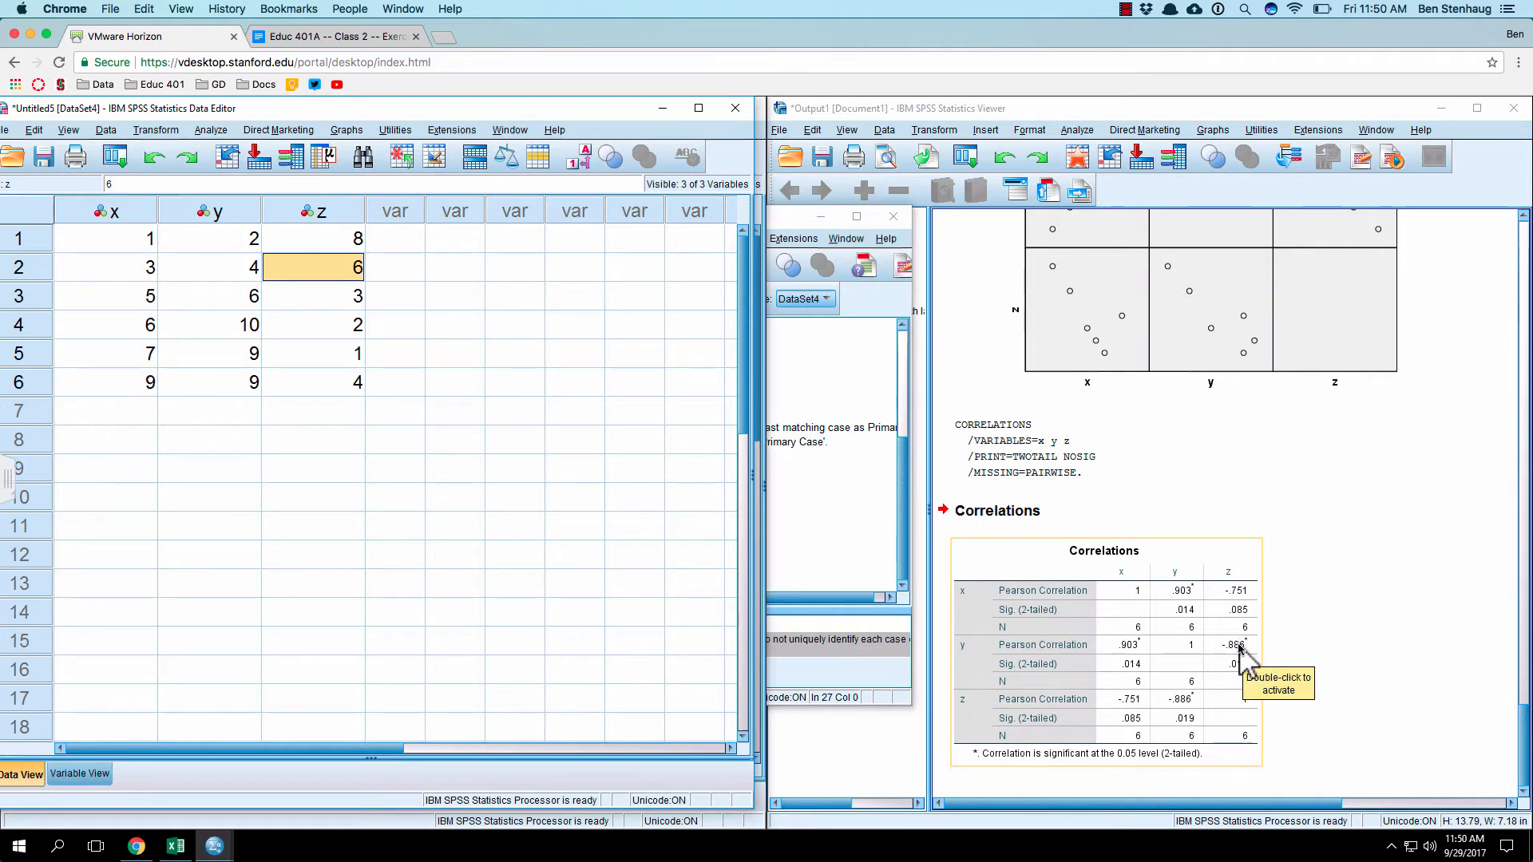
scroll(1185, 651, up, 5)
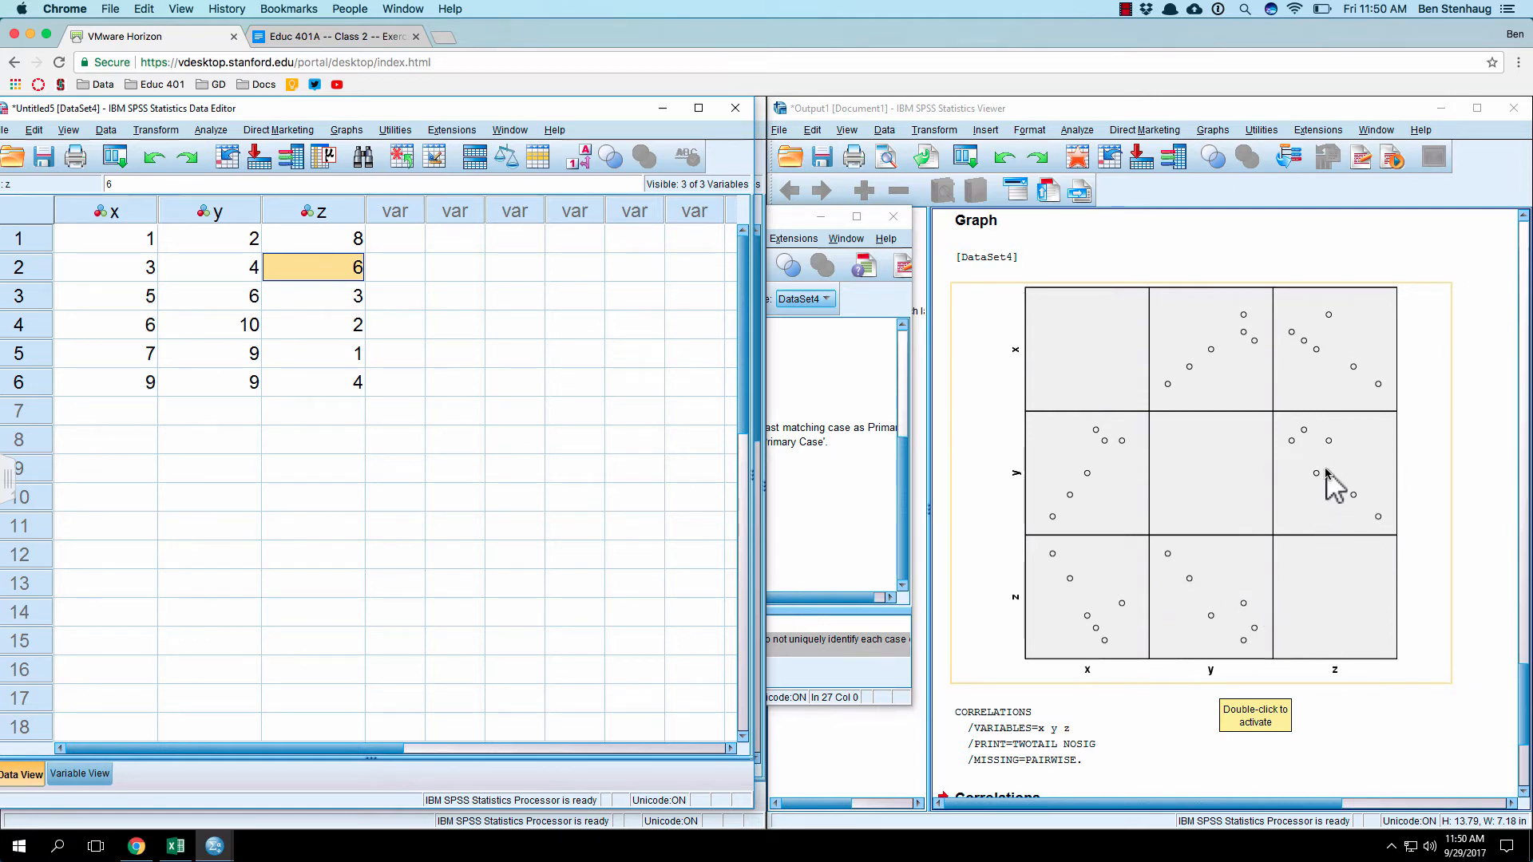
scroll(1318, 467, down, 5)
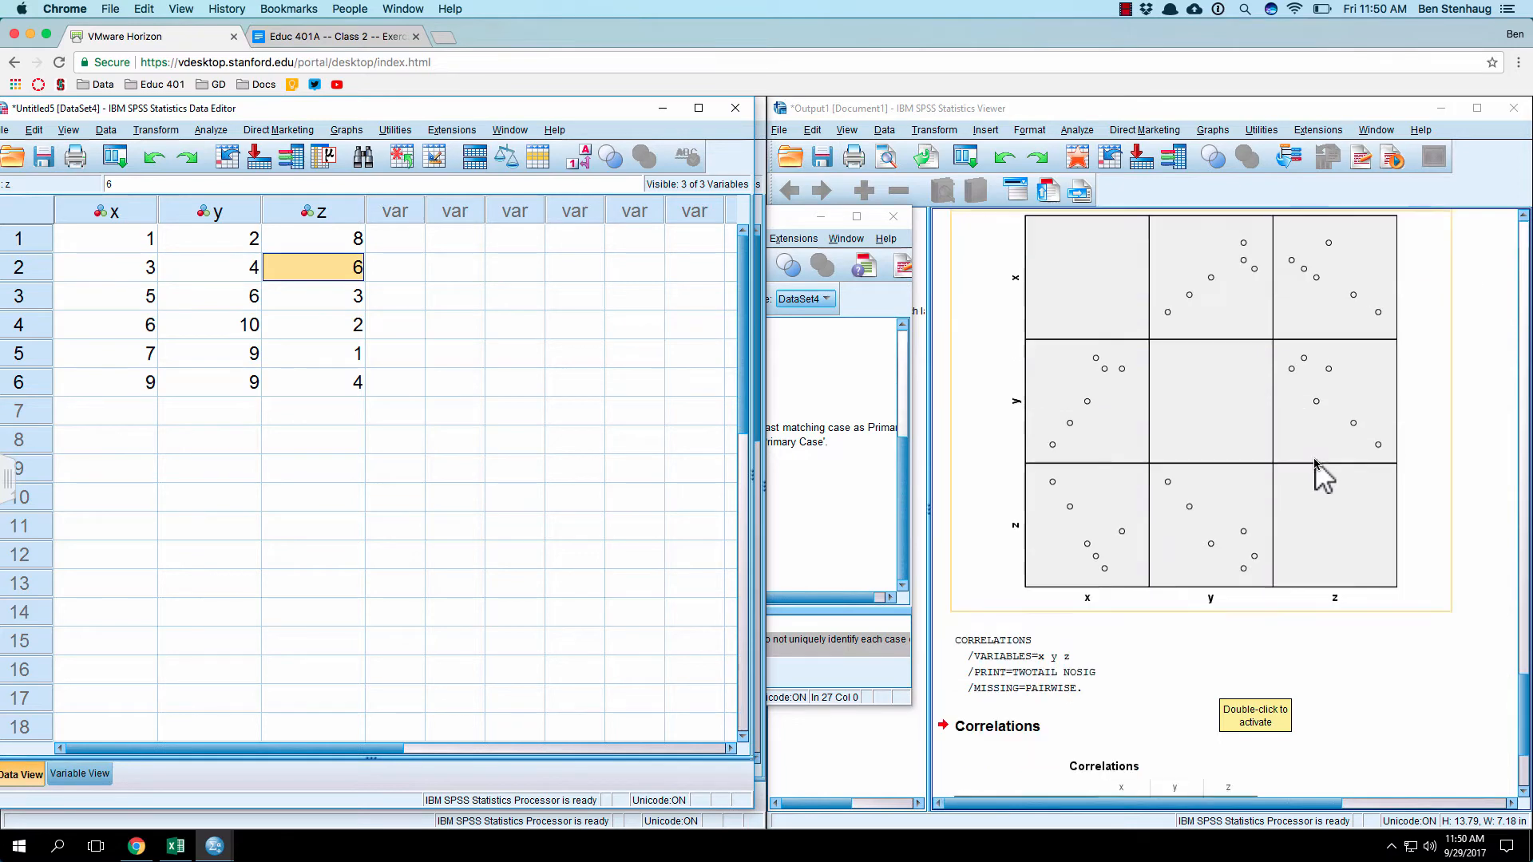
scroll(1334, 340, down, 3)
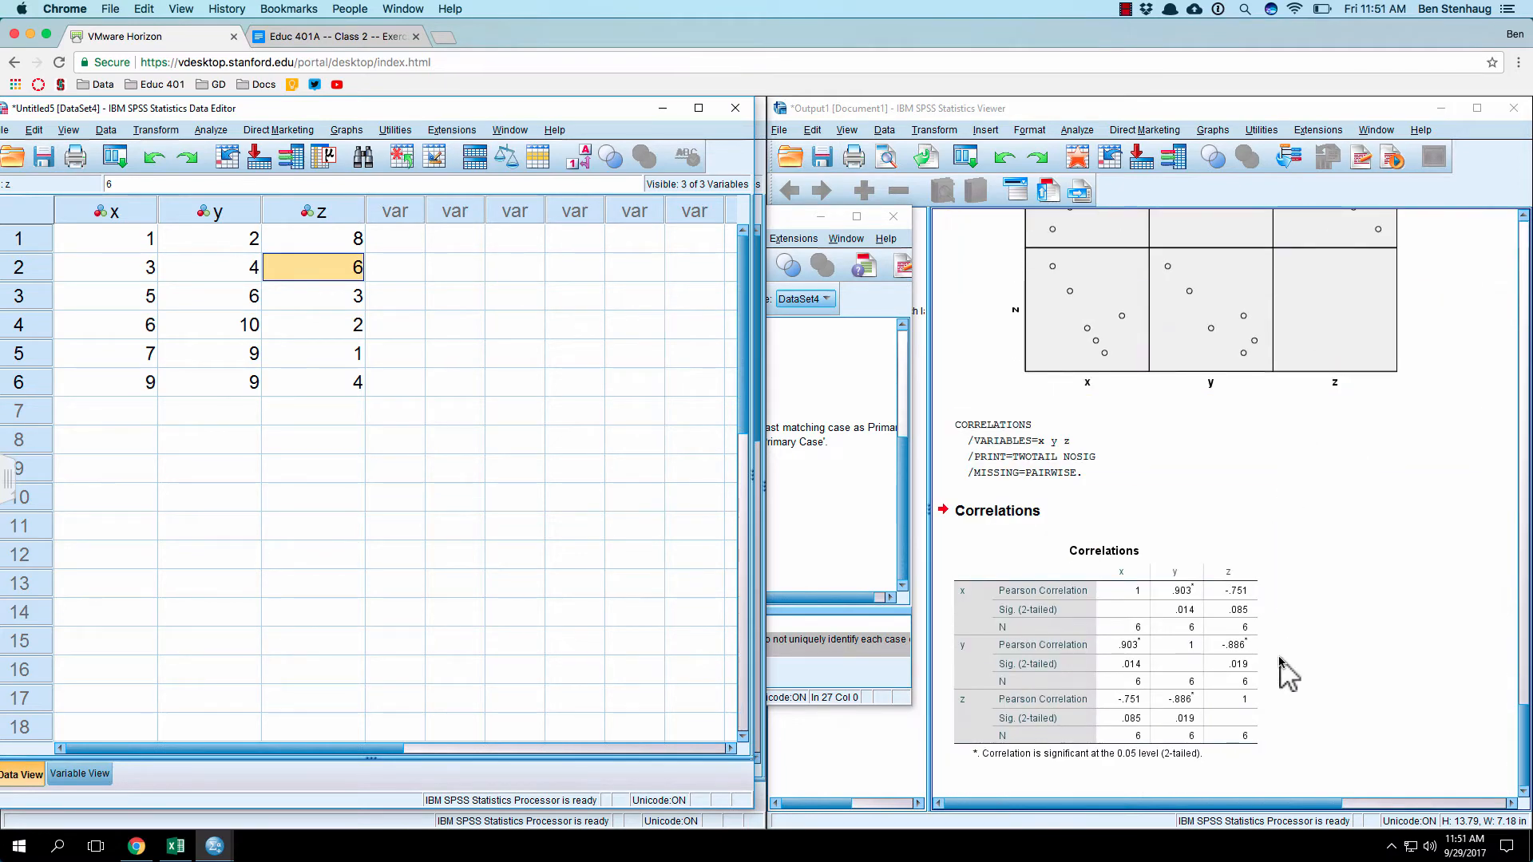
scroll(1276, 631, up, 3)
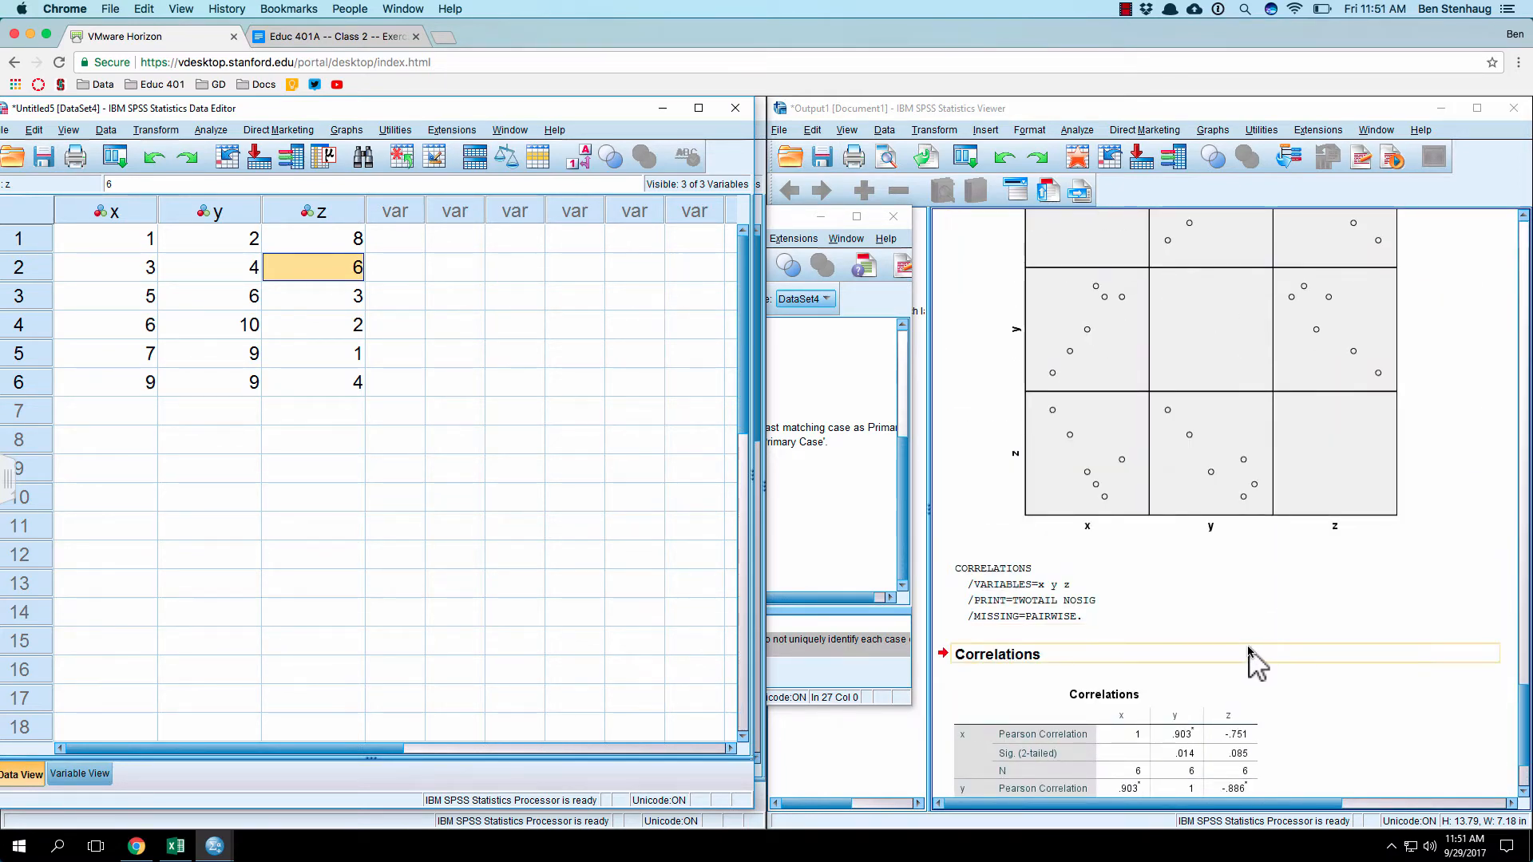
scroll(1245, 639, up, 3)
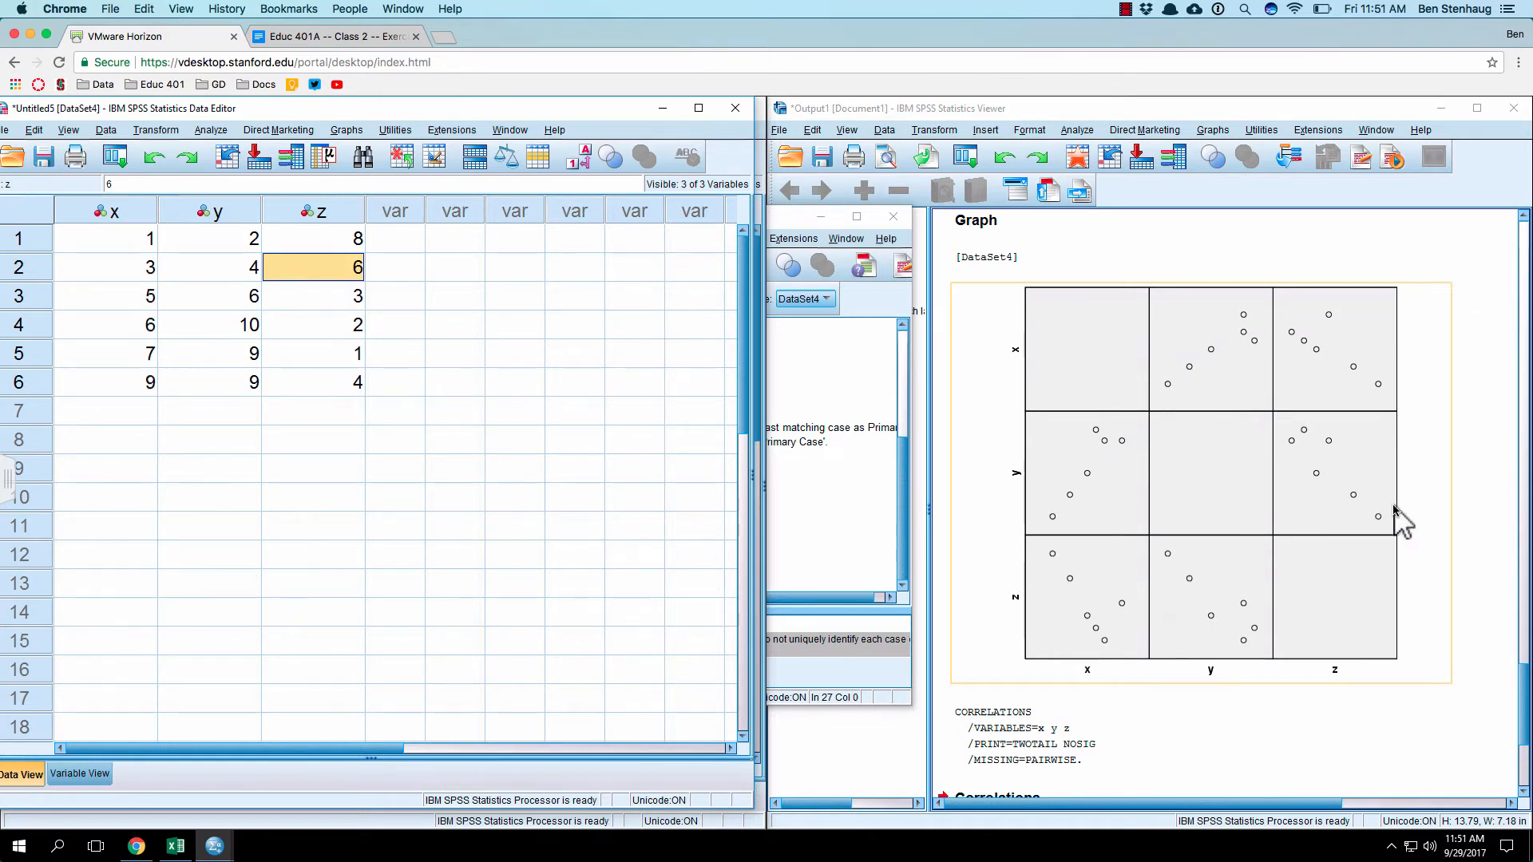
scroll(1272, 530, down, 3)
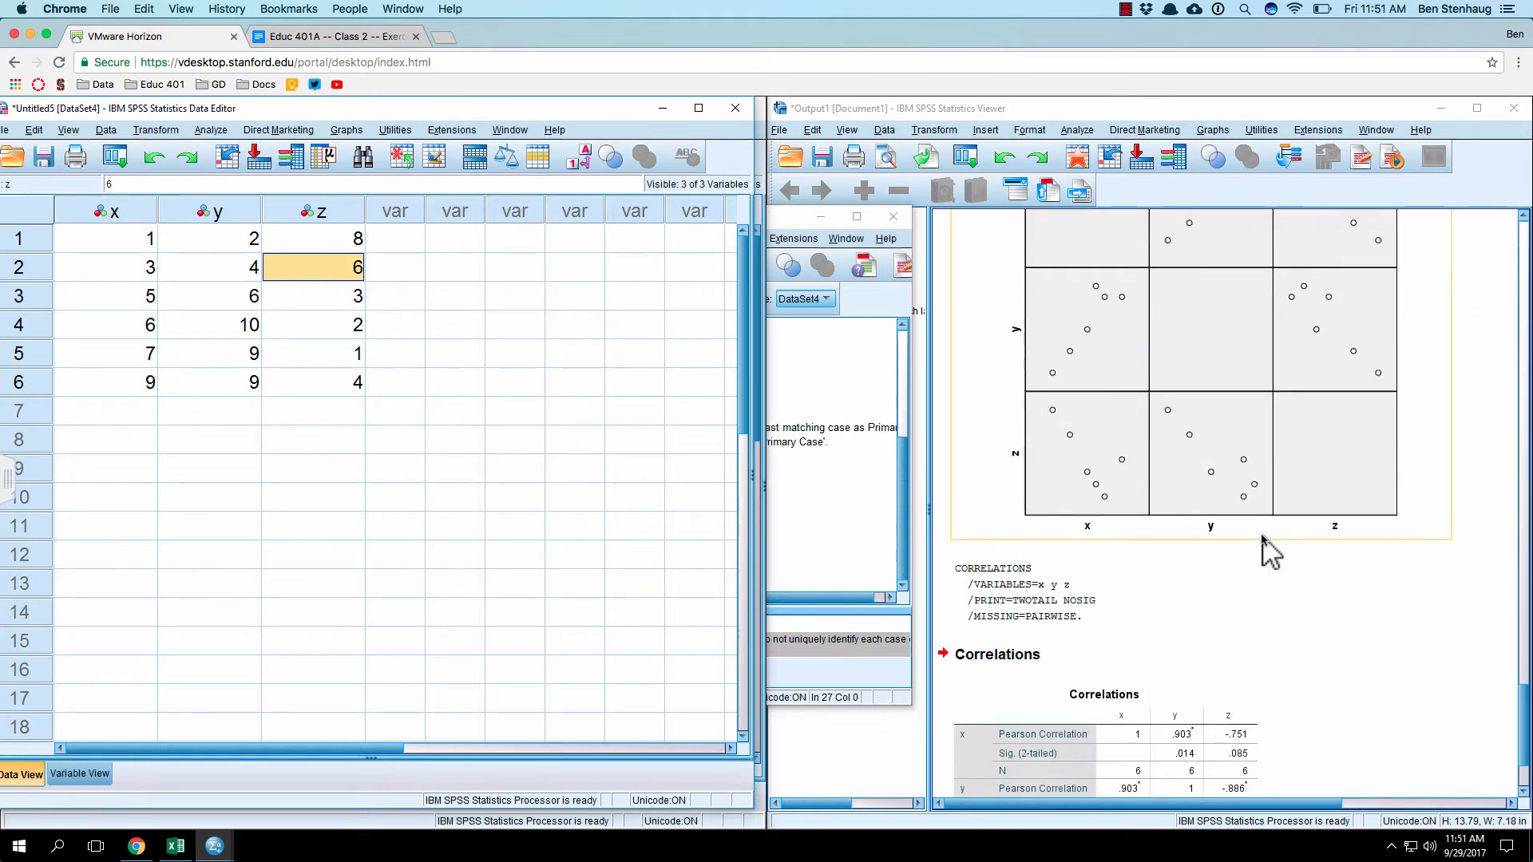
scroll(1263, 536, down, 3)
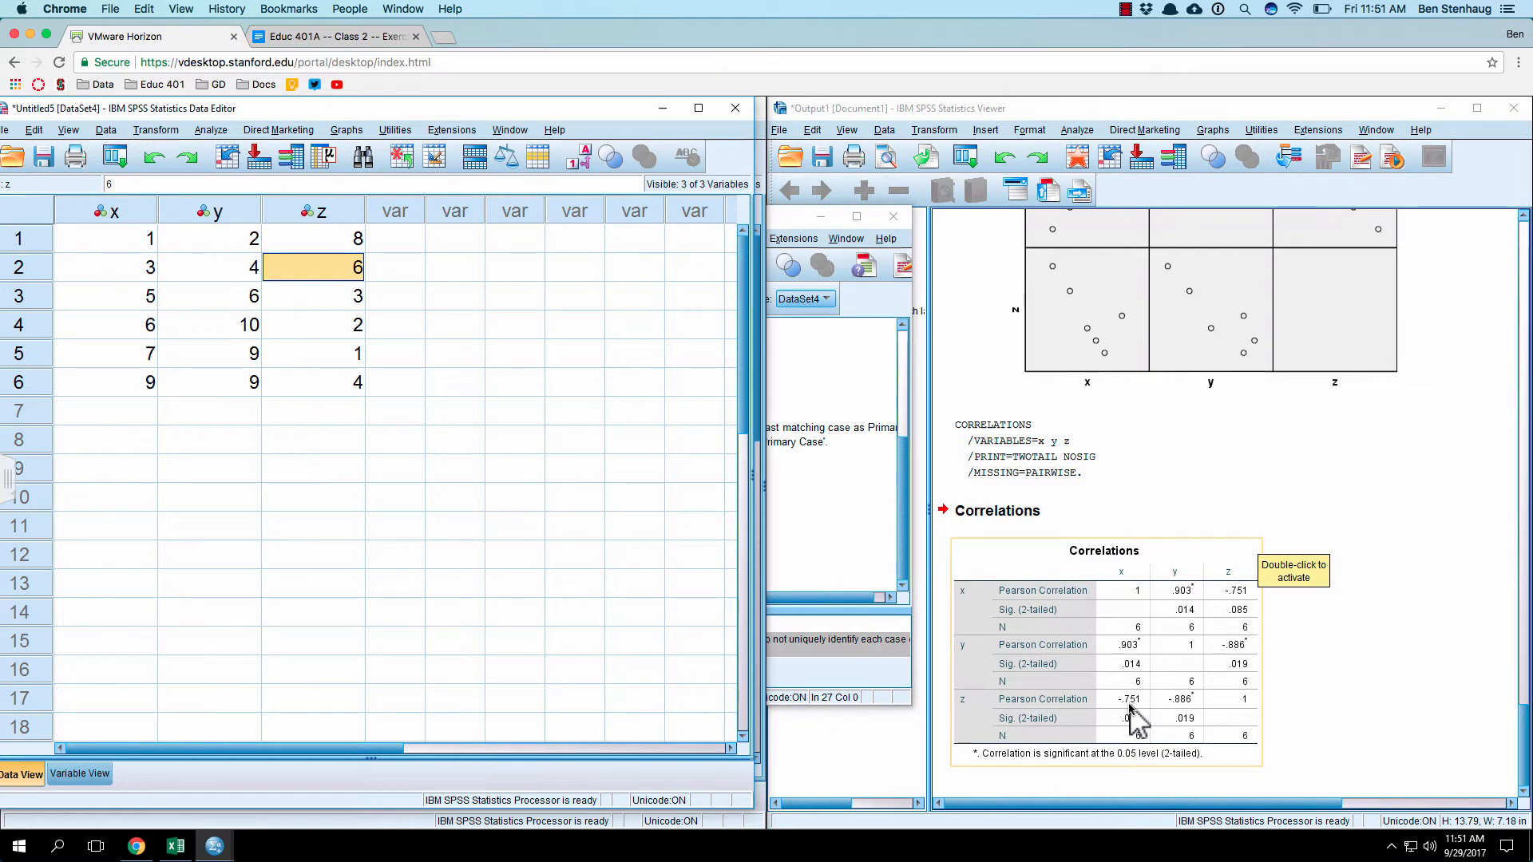
Step: Switch to the exercise document in Google Docs and open the image 1 and image 2 links in the correlation item
click(295, 36)
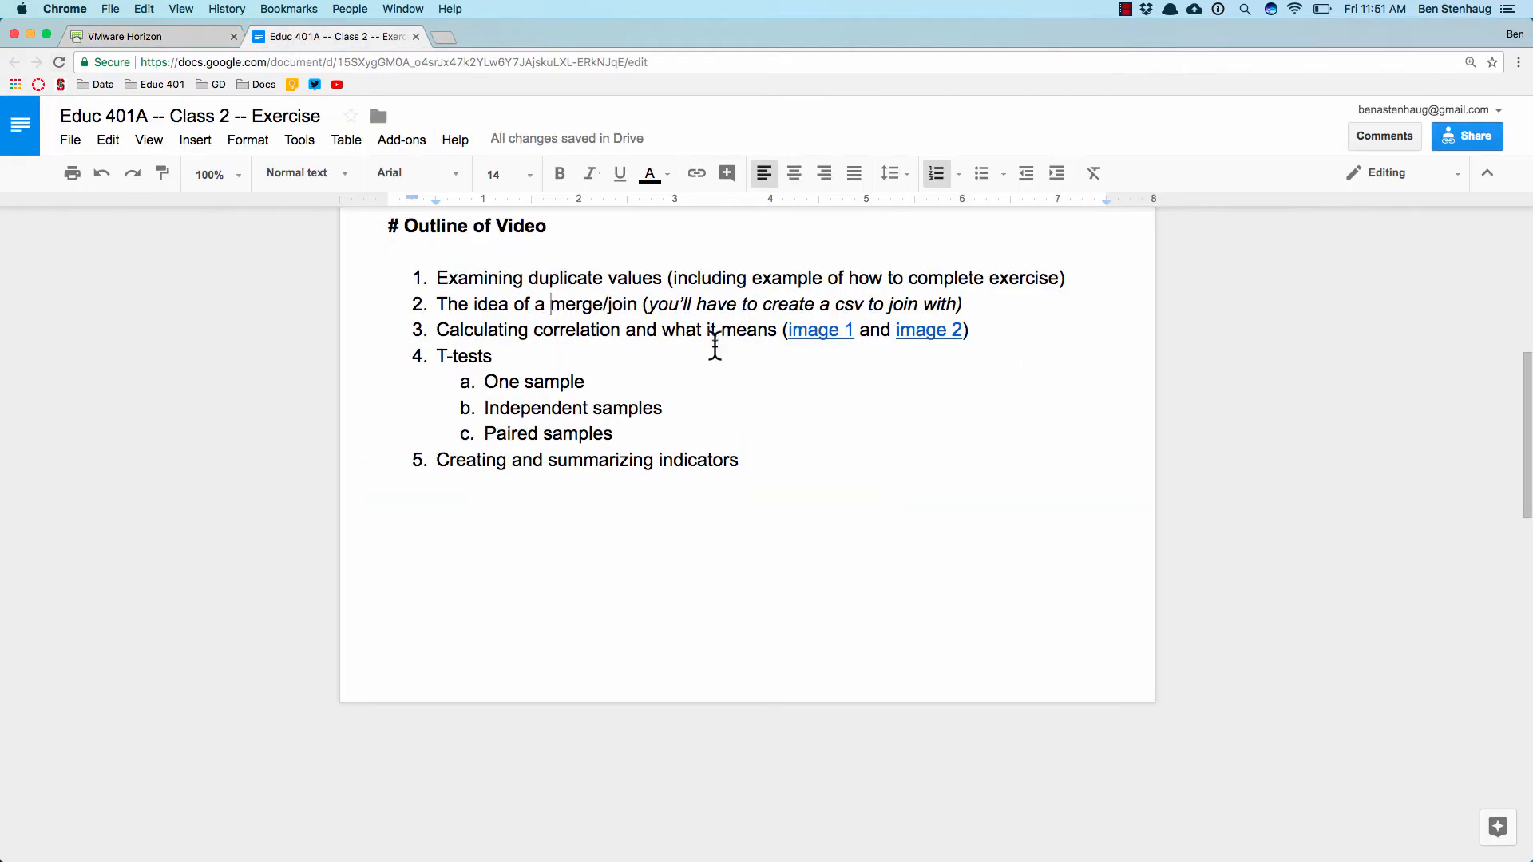
click(807, 327)
click(848, 363)
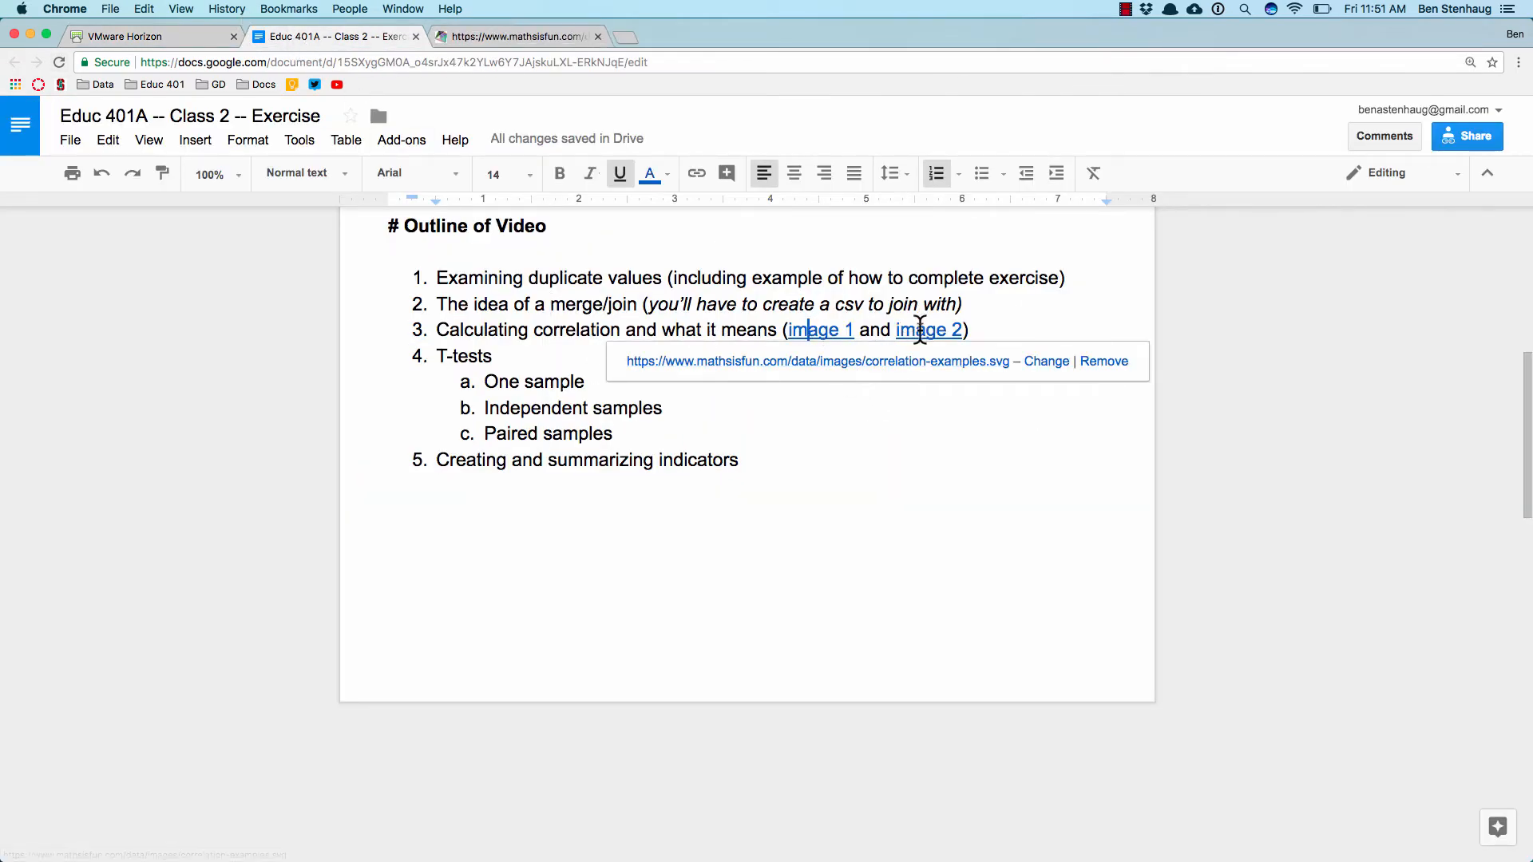
click(920, 329)
click(894, 364)
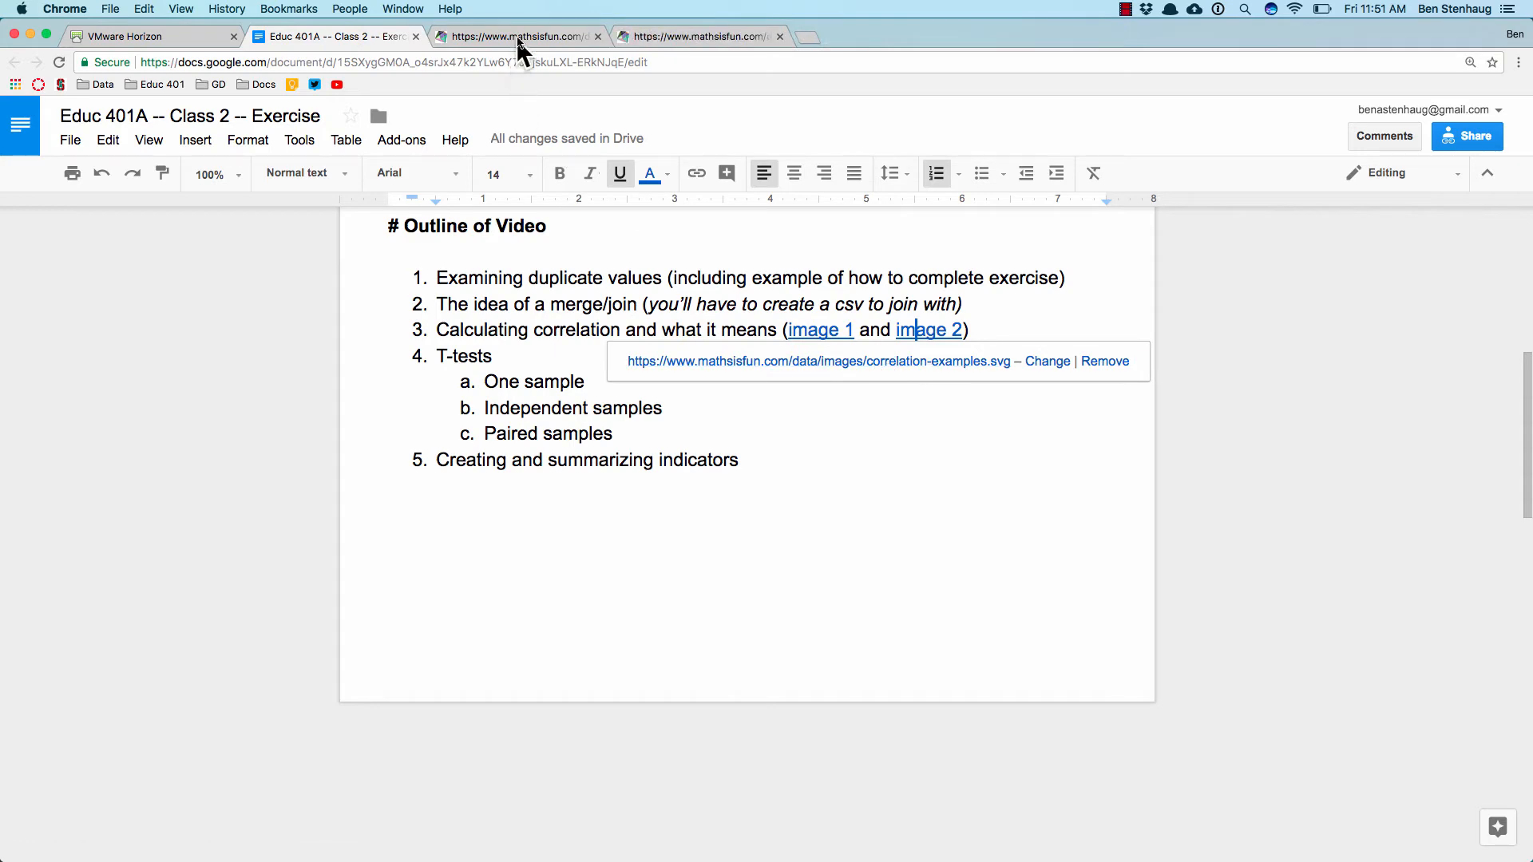
Step: View the first correlation examples image, enlarged so that all seven scatterplots from 1 to -1 fit across the page
click(519, 36)
key(super+plus)
key(super+plus)
key(super+plus)
key(super+plus)
key(super+plus)
key(super+plus)
key(super+plus)
key(super+plus)
key(super+plus)
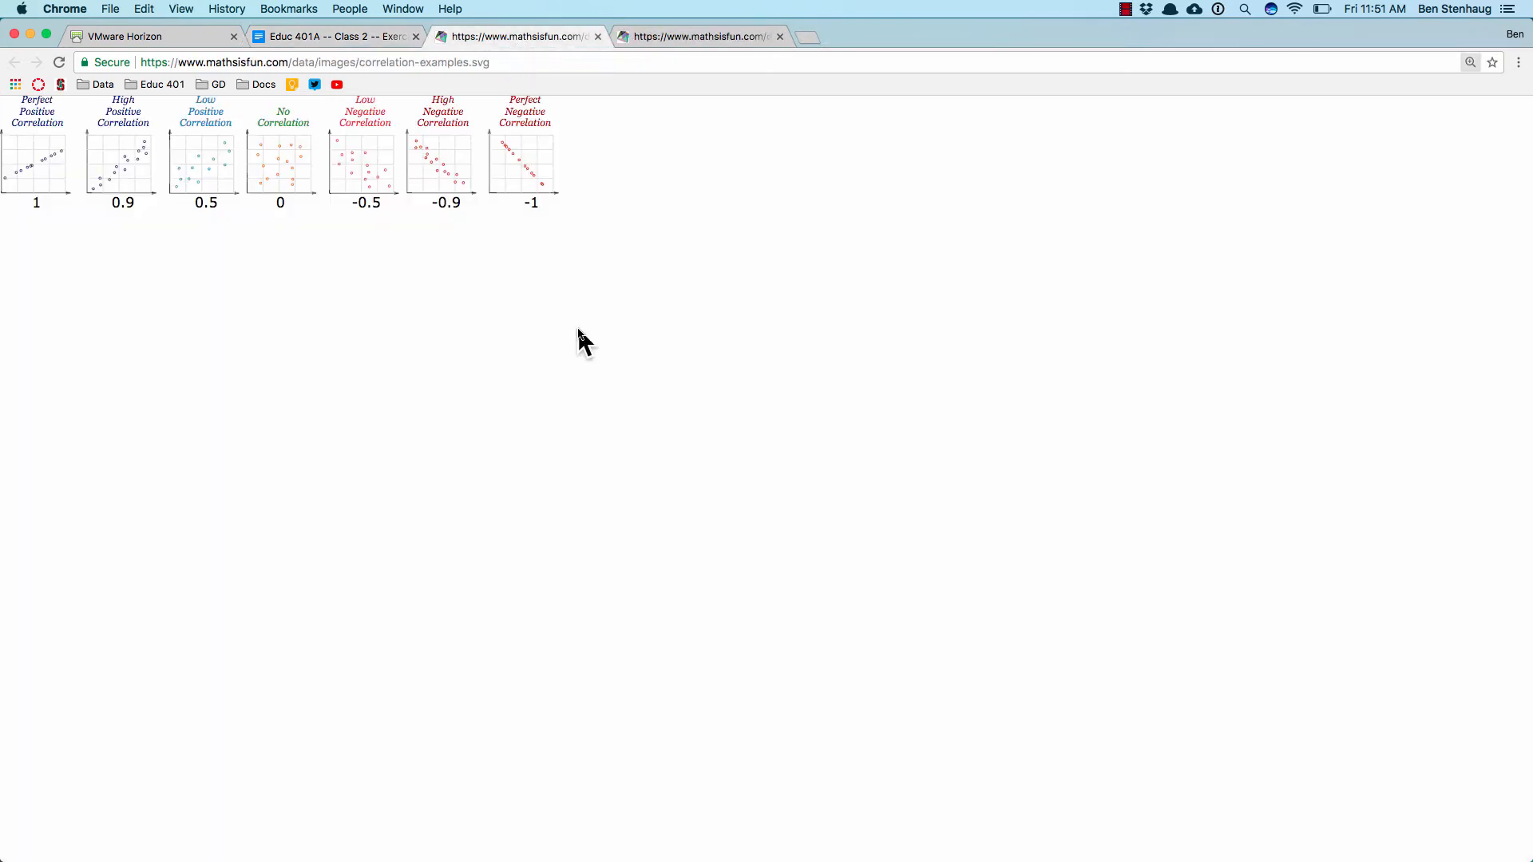
key(super+minus)
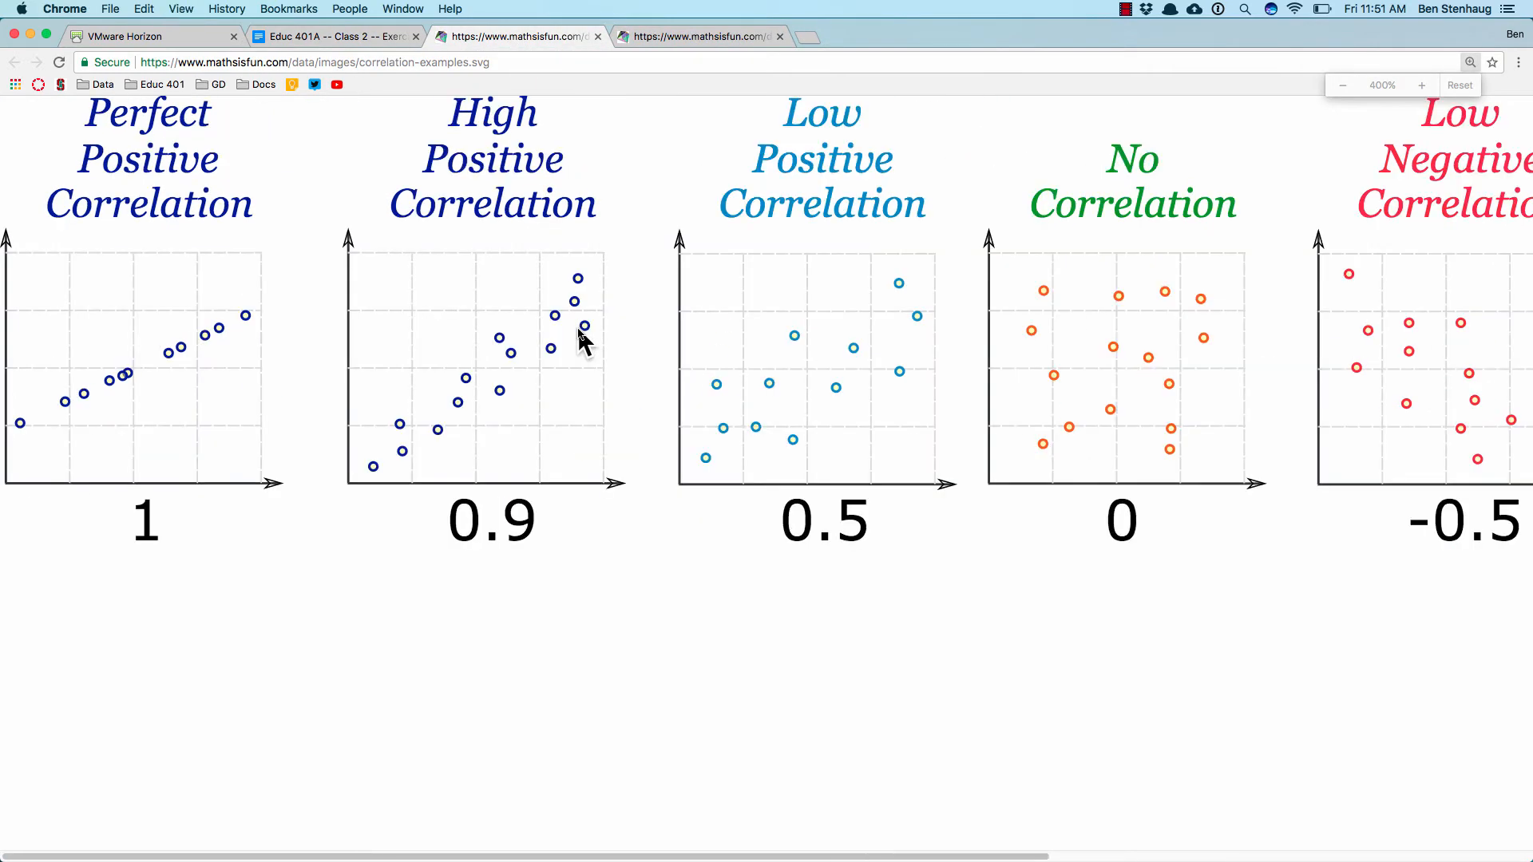
key(super+minus)
key(super+minus)
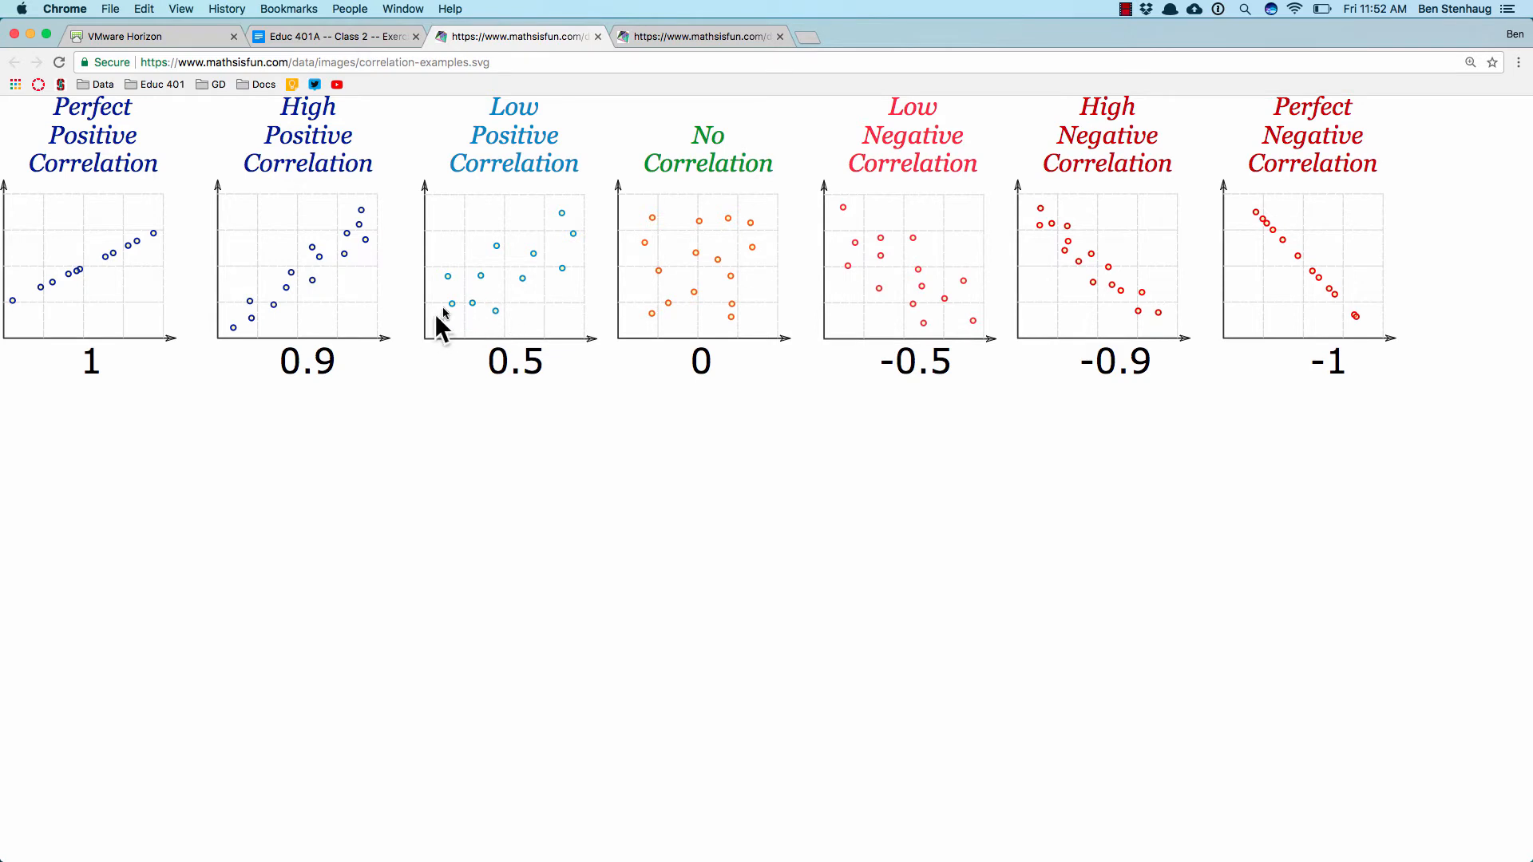
Step: Check the second example image, then inspect the image links in the exercise document's correlation item
click(683, 40)
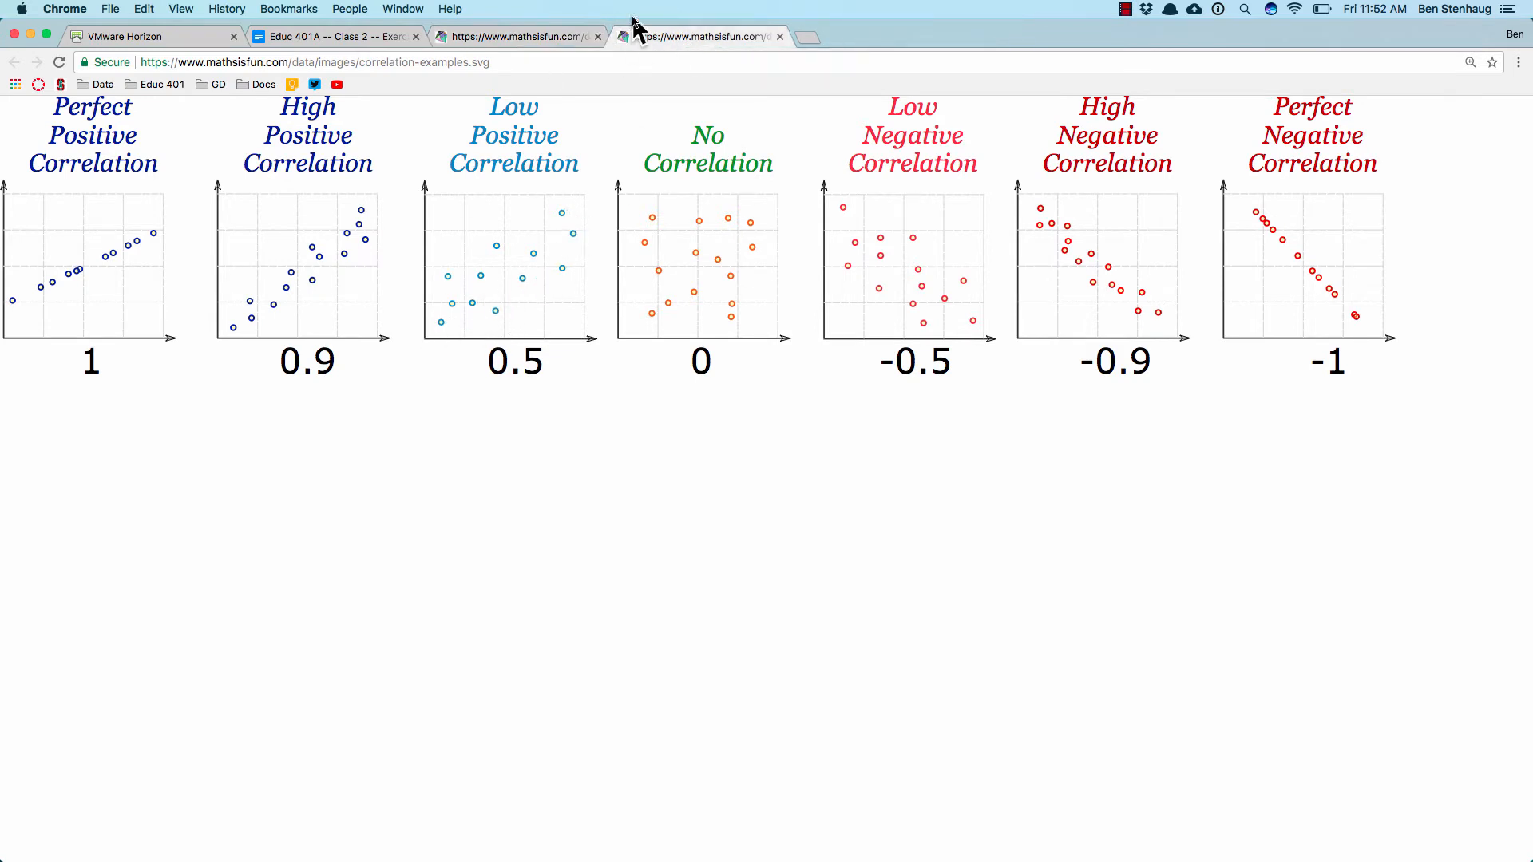
click(311, 36)
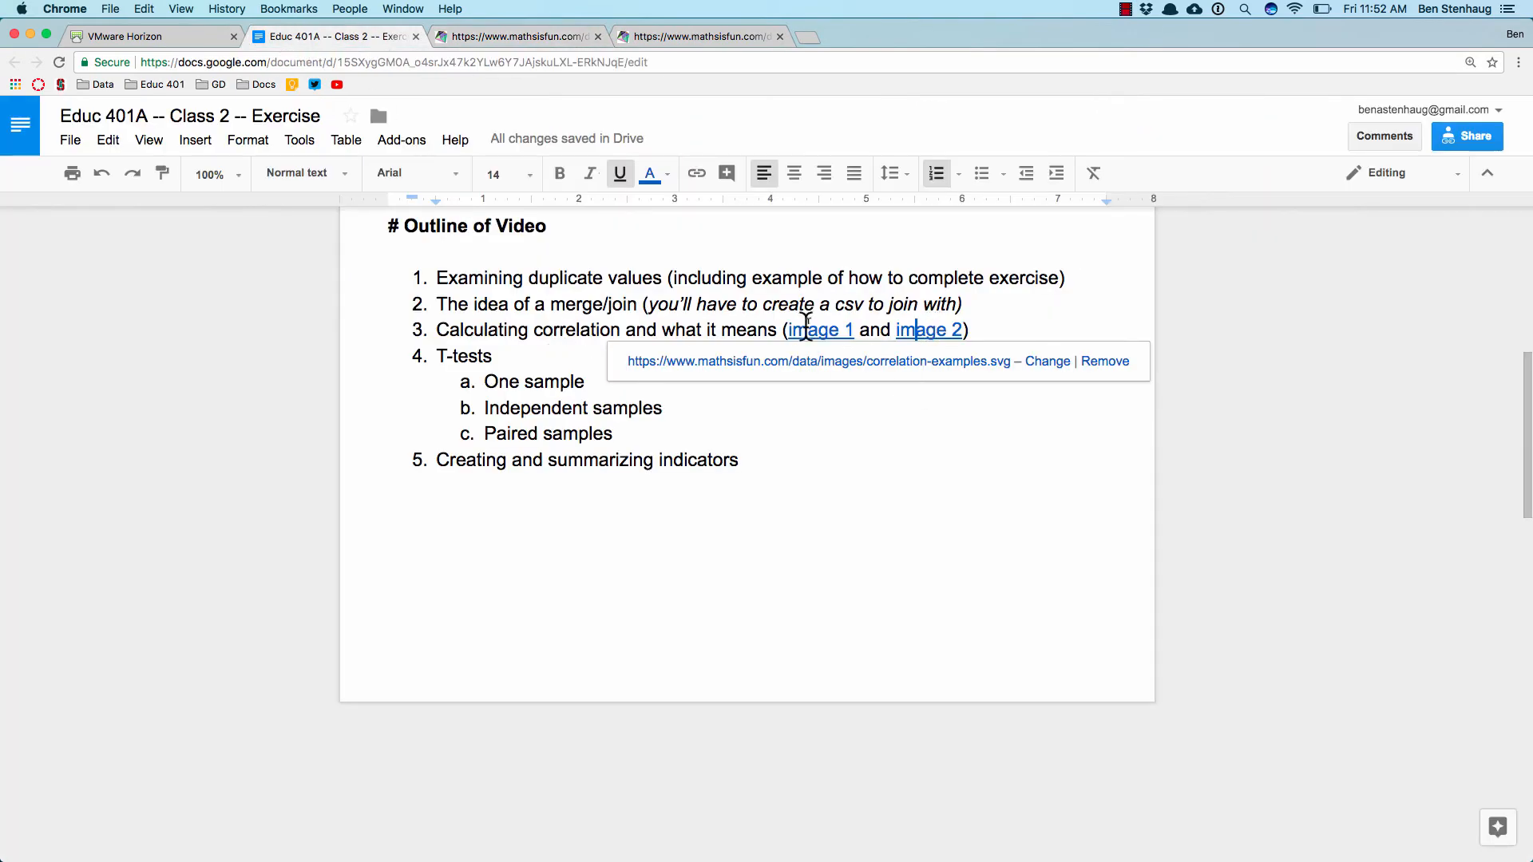
click(819, 328)
Step: Search Google for "wikipedia correlation" in a new browser tab
click(808, 37)
text(wi)
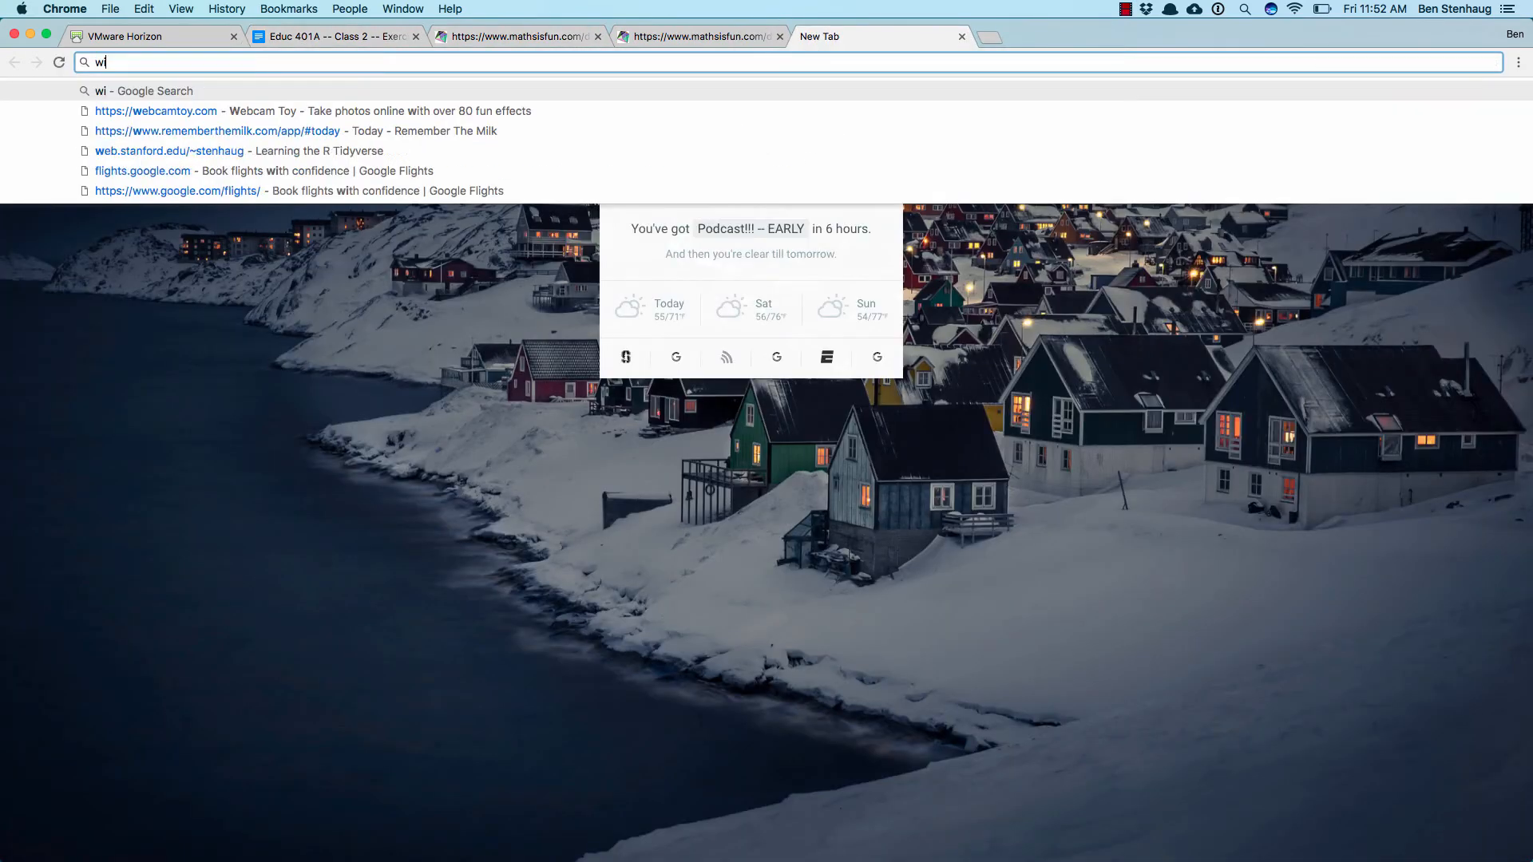
text(kipedia)
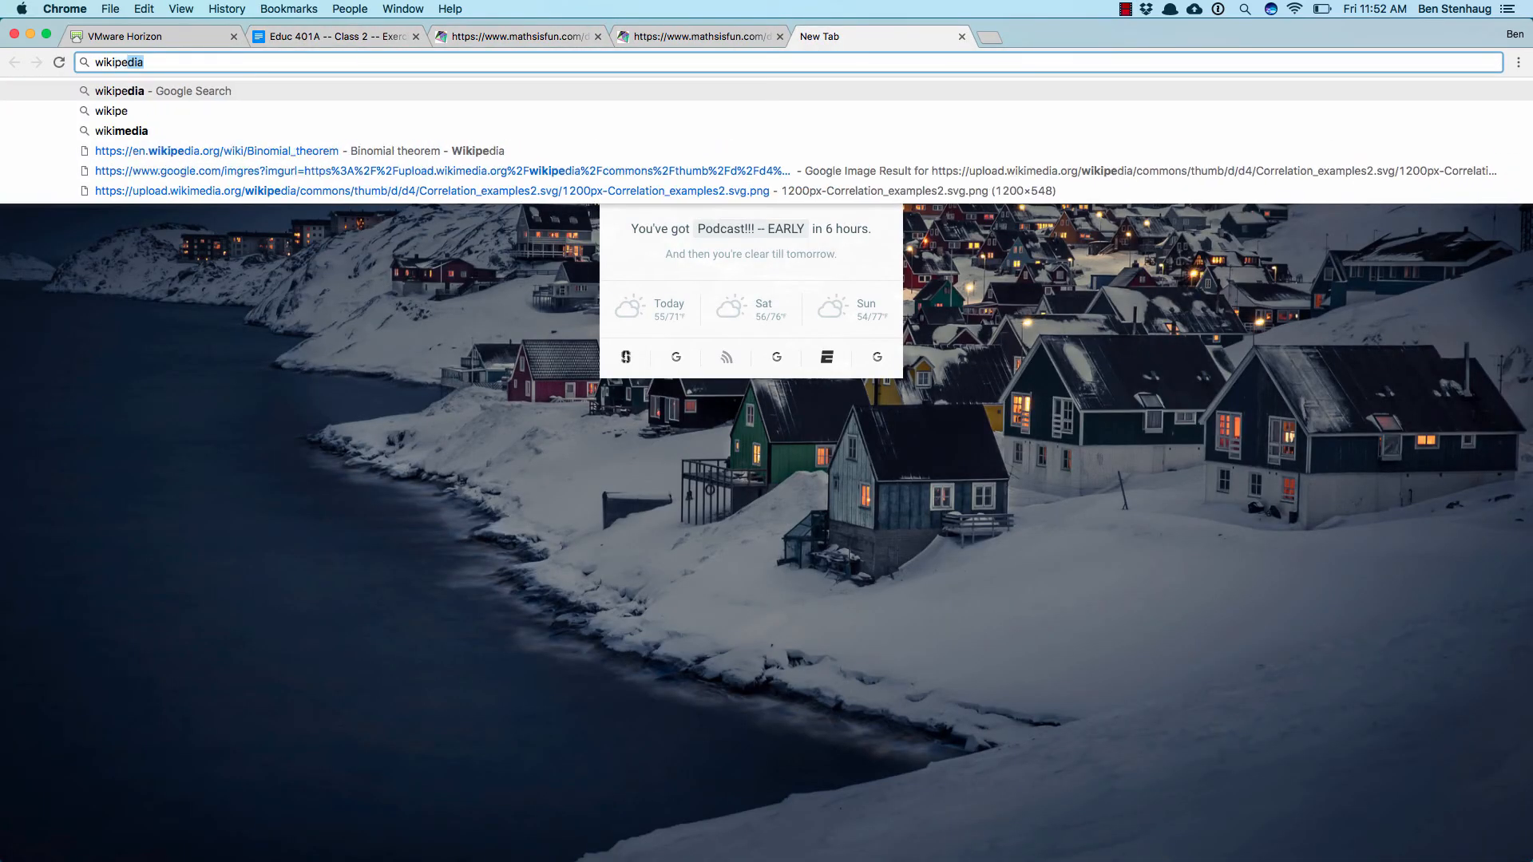
key(Return)
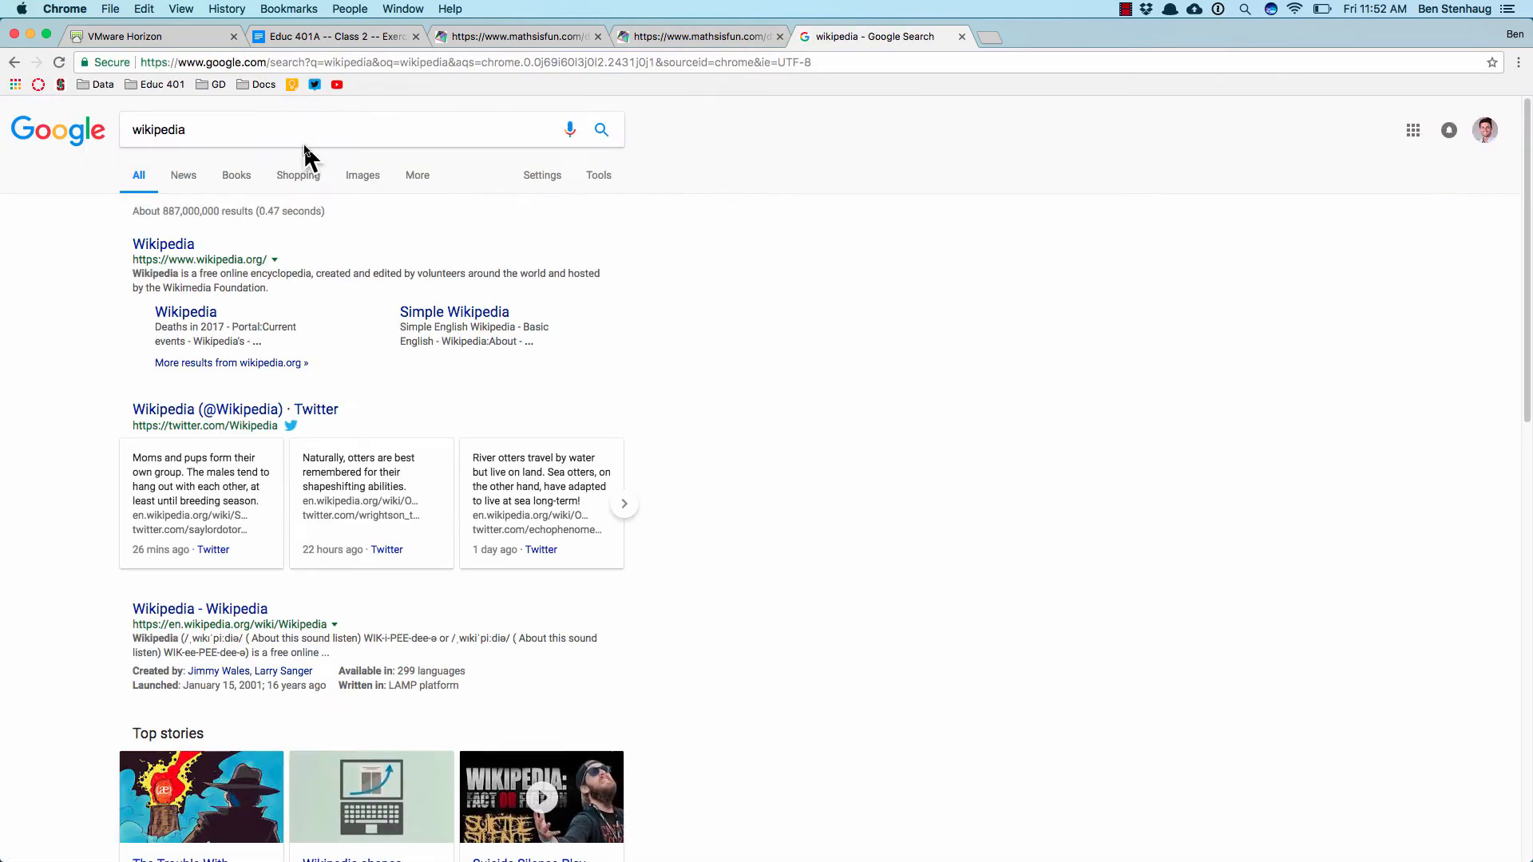
click(300, 125)
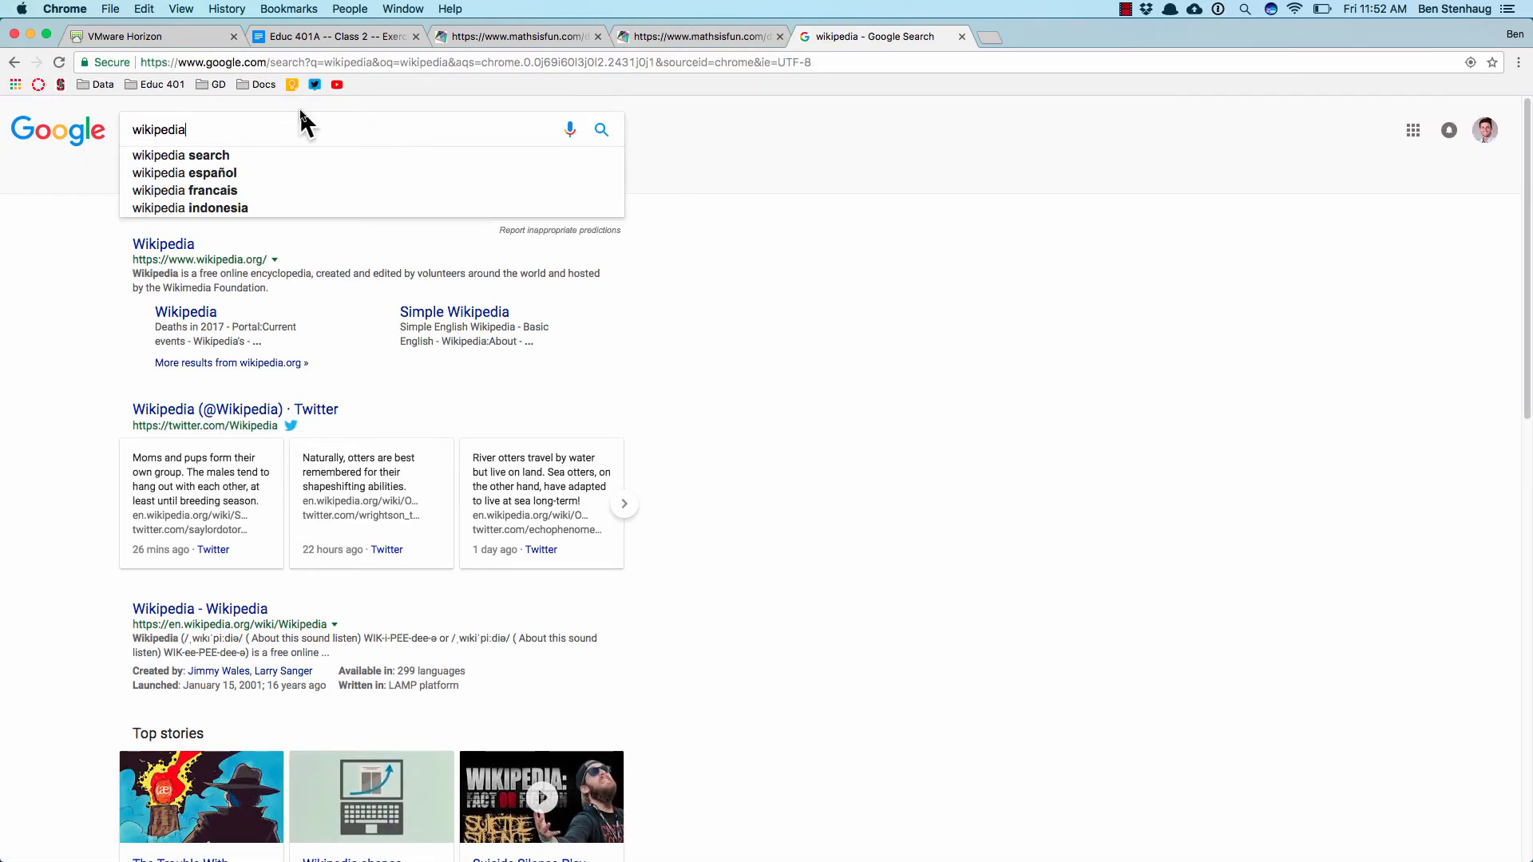
text(correaltion)
key(Return)
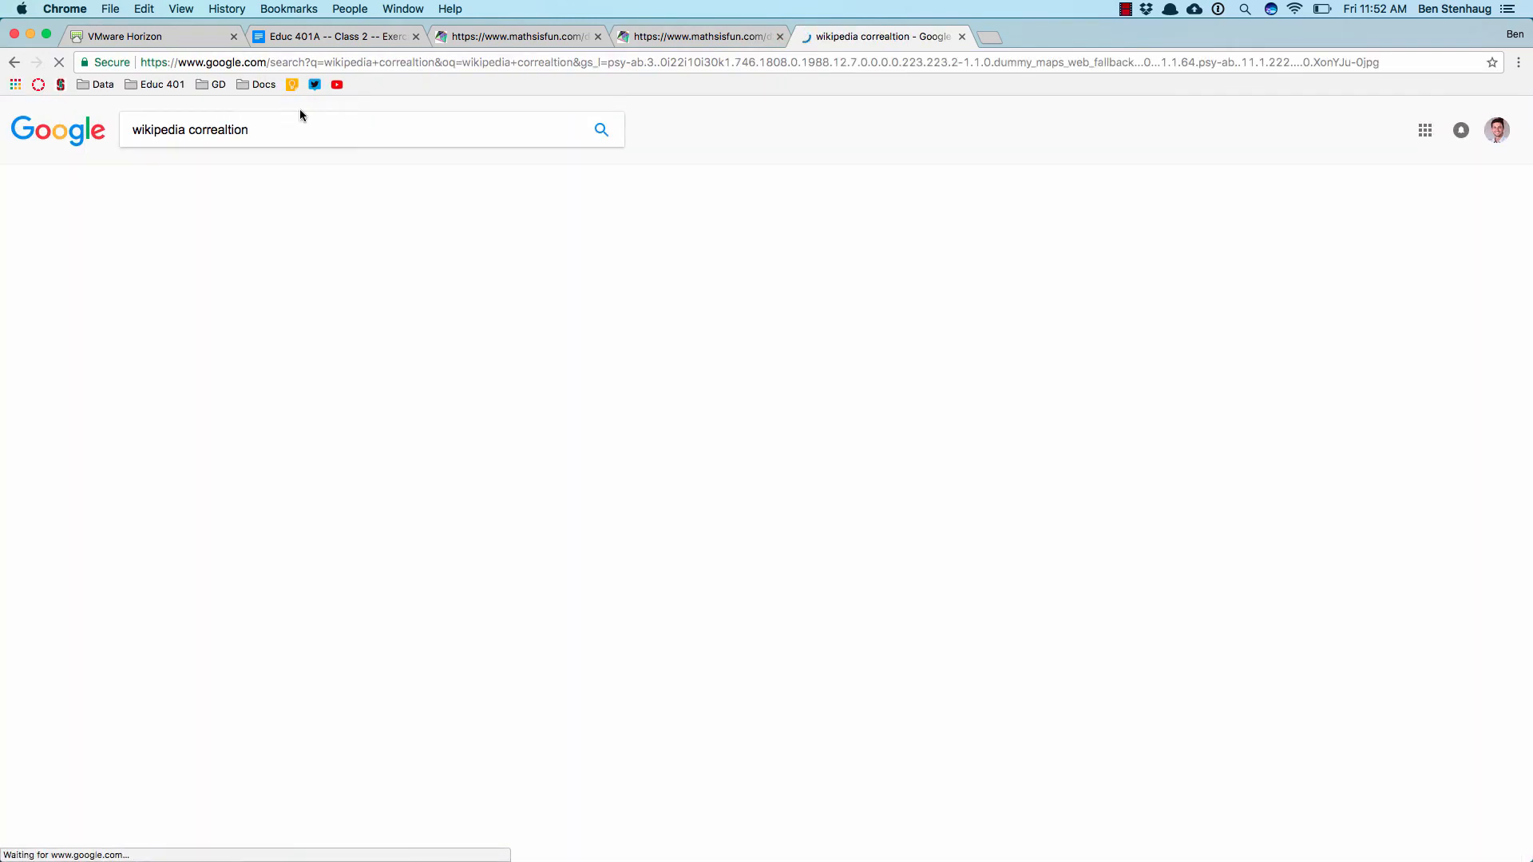
Step: Open the full-size Wikipedia Correlation_examples2 picture from the image results and copy its address
click(241, 177)
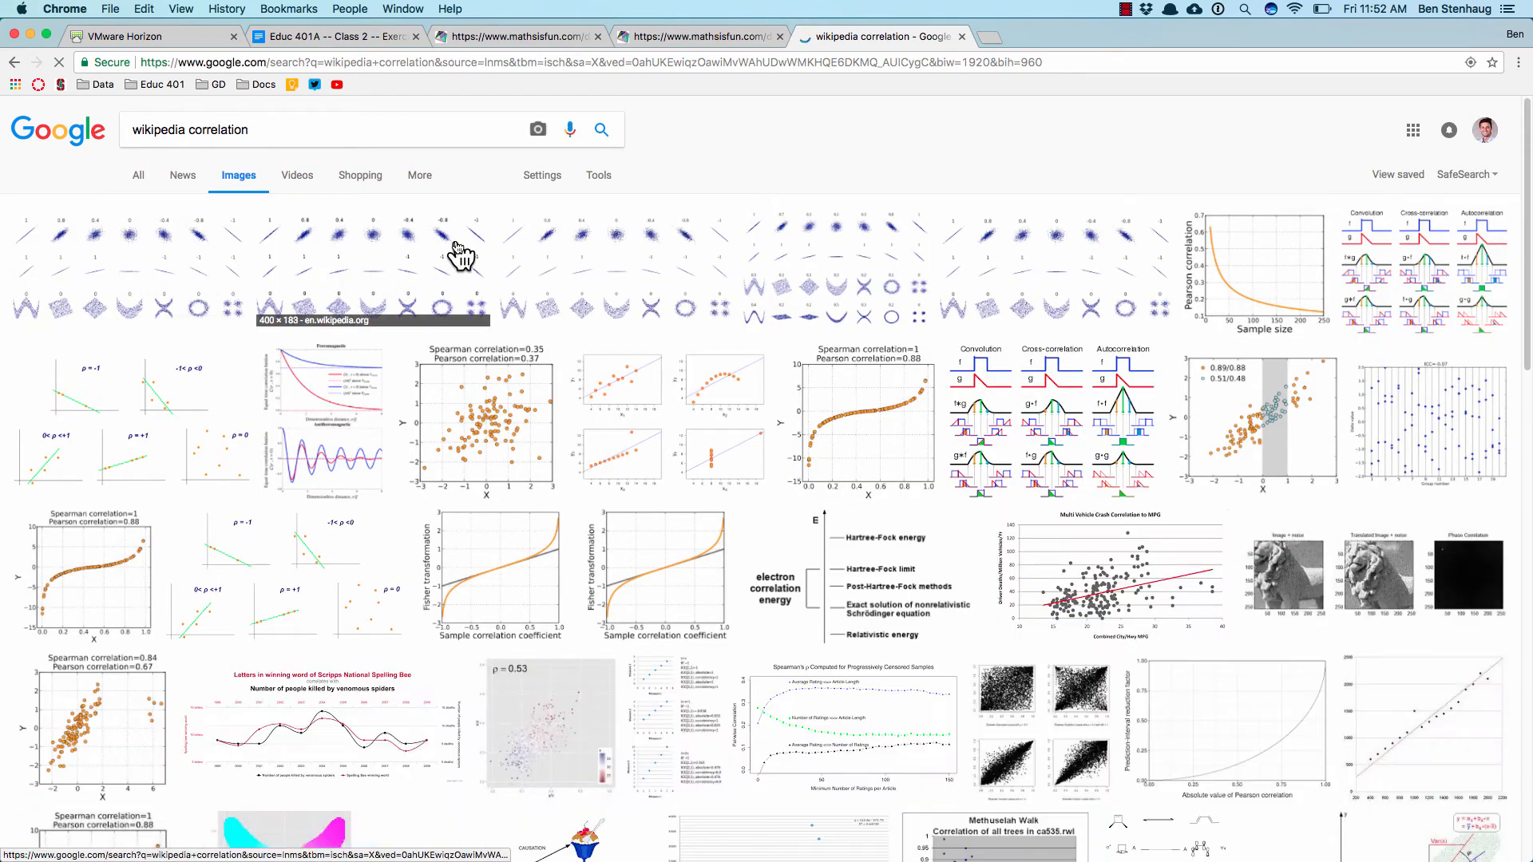
click(459, 258)
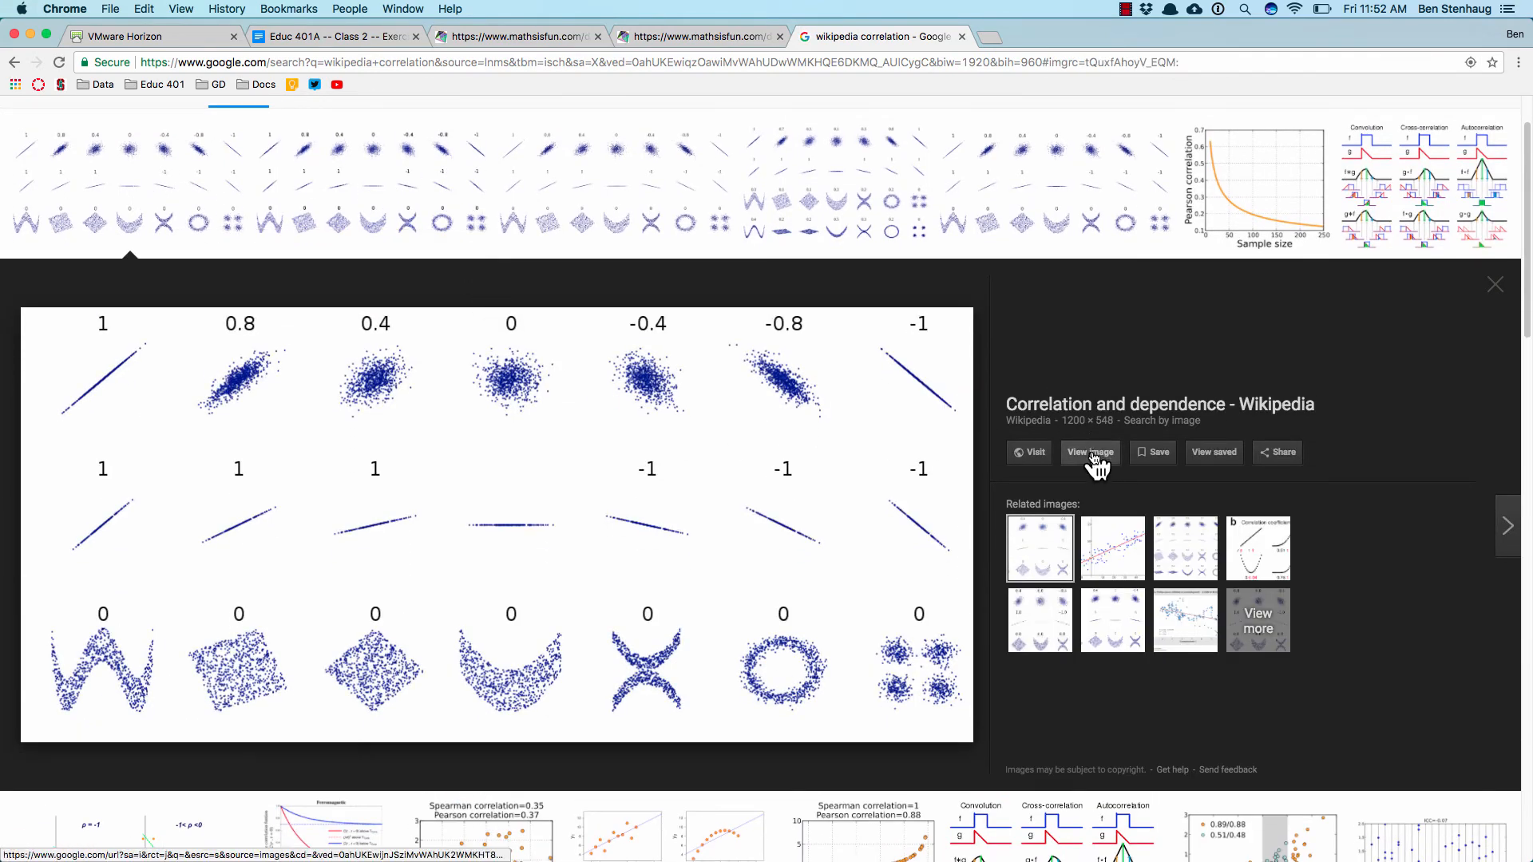
click(1089, 453)
click(931, 64)
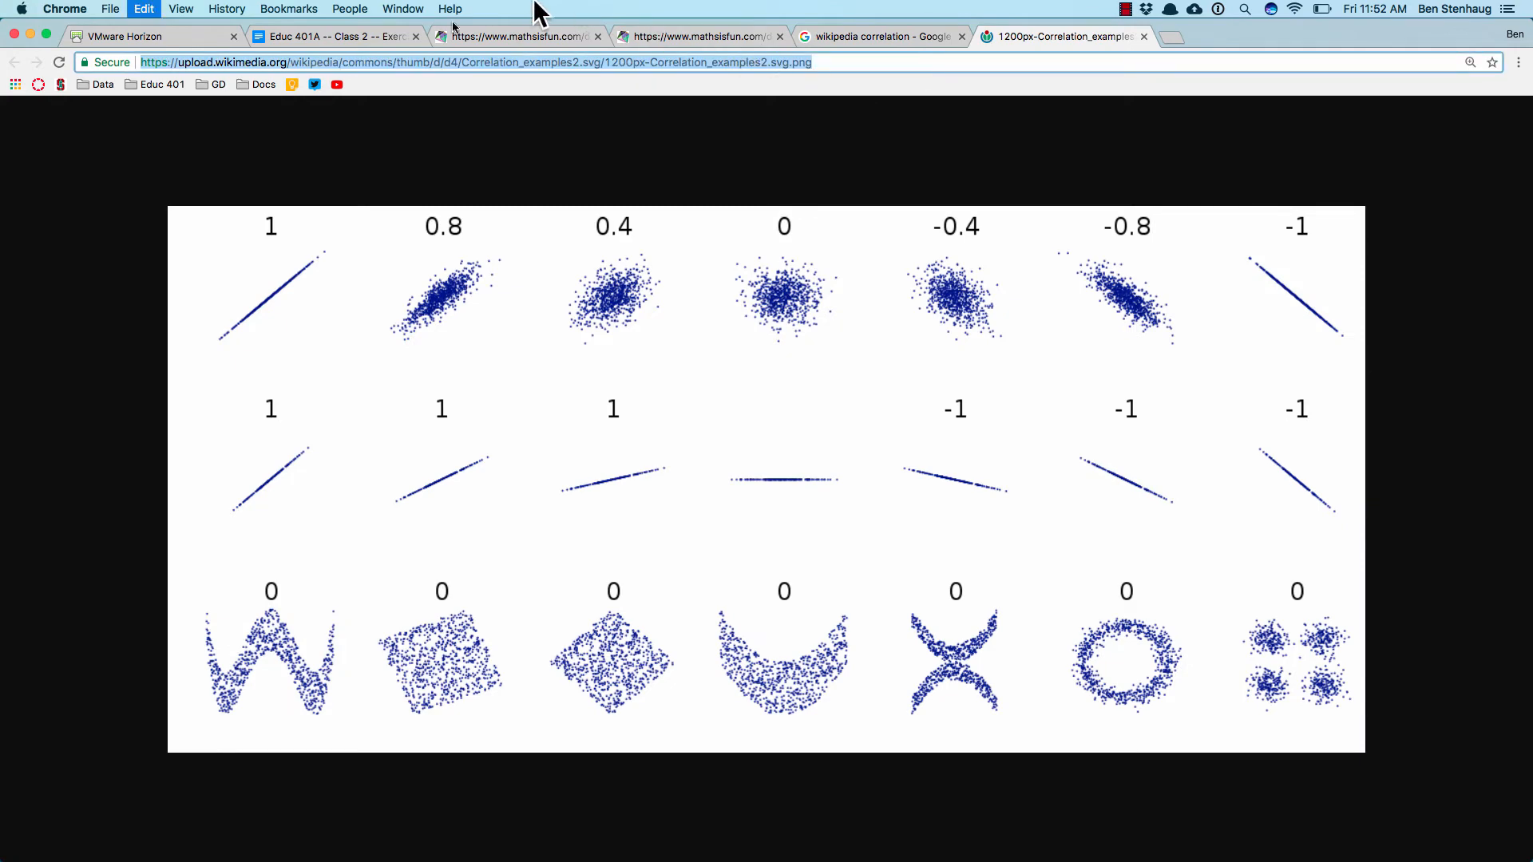
Step: Change the image 2 link in the exercise document to the copied Wikimedia image address
click(336, 36)
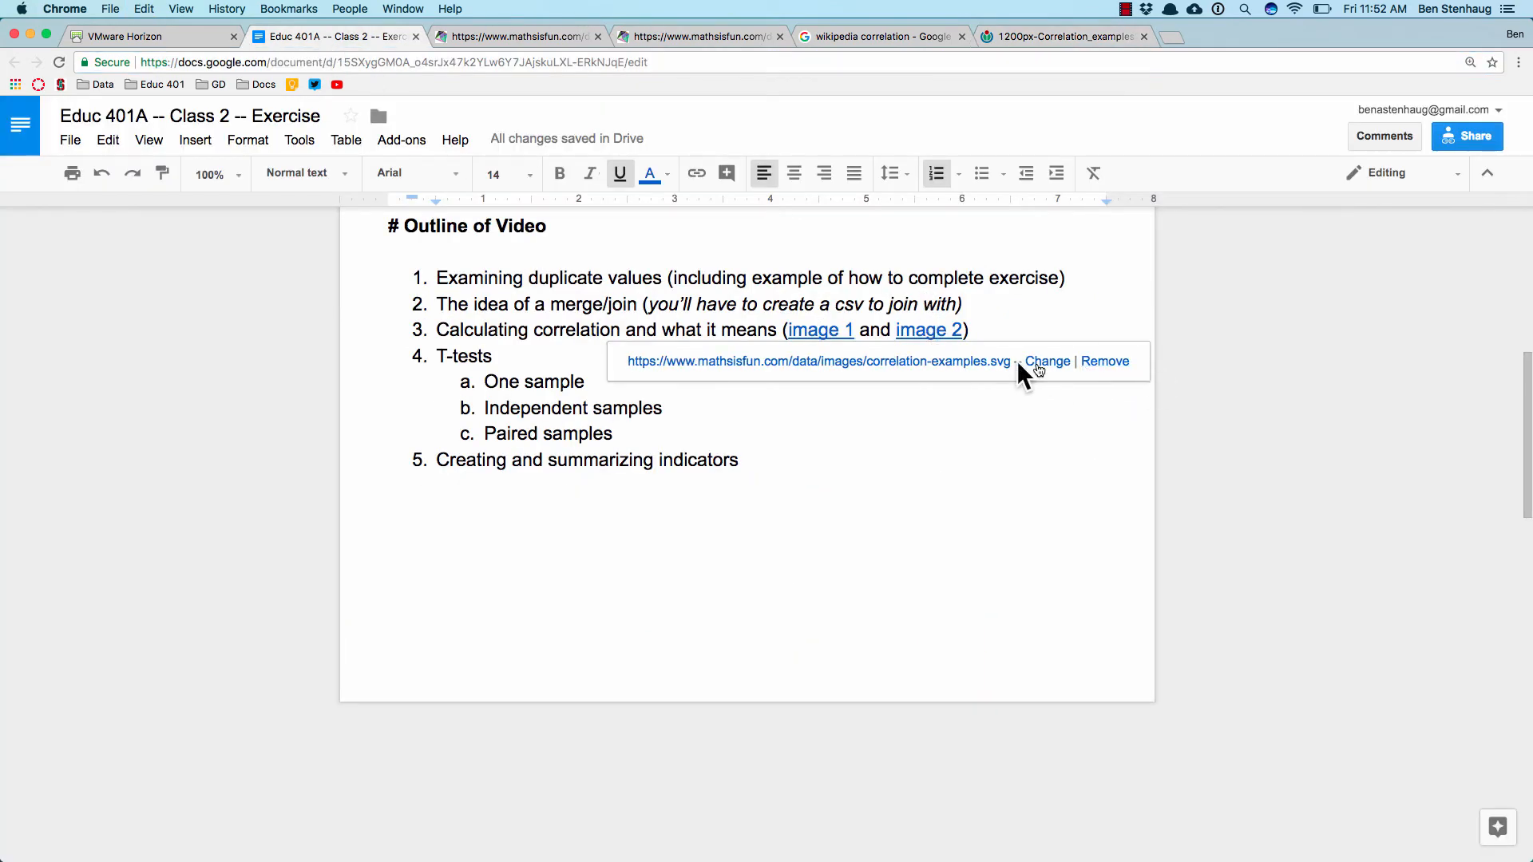
click(1038, 363)
key(cmd+v)
key(Return)
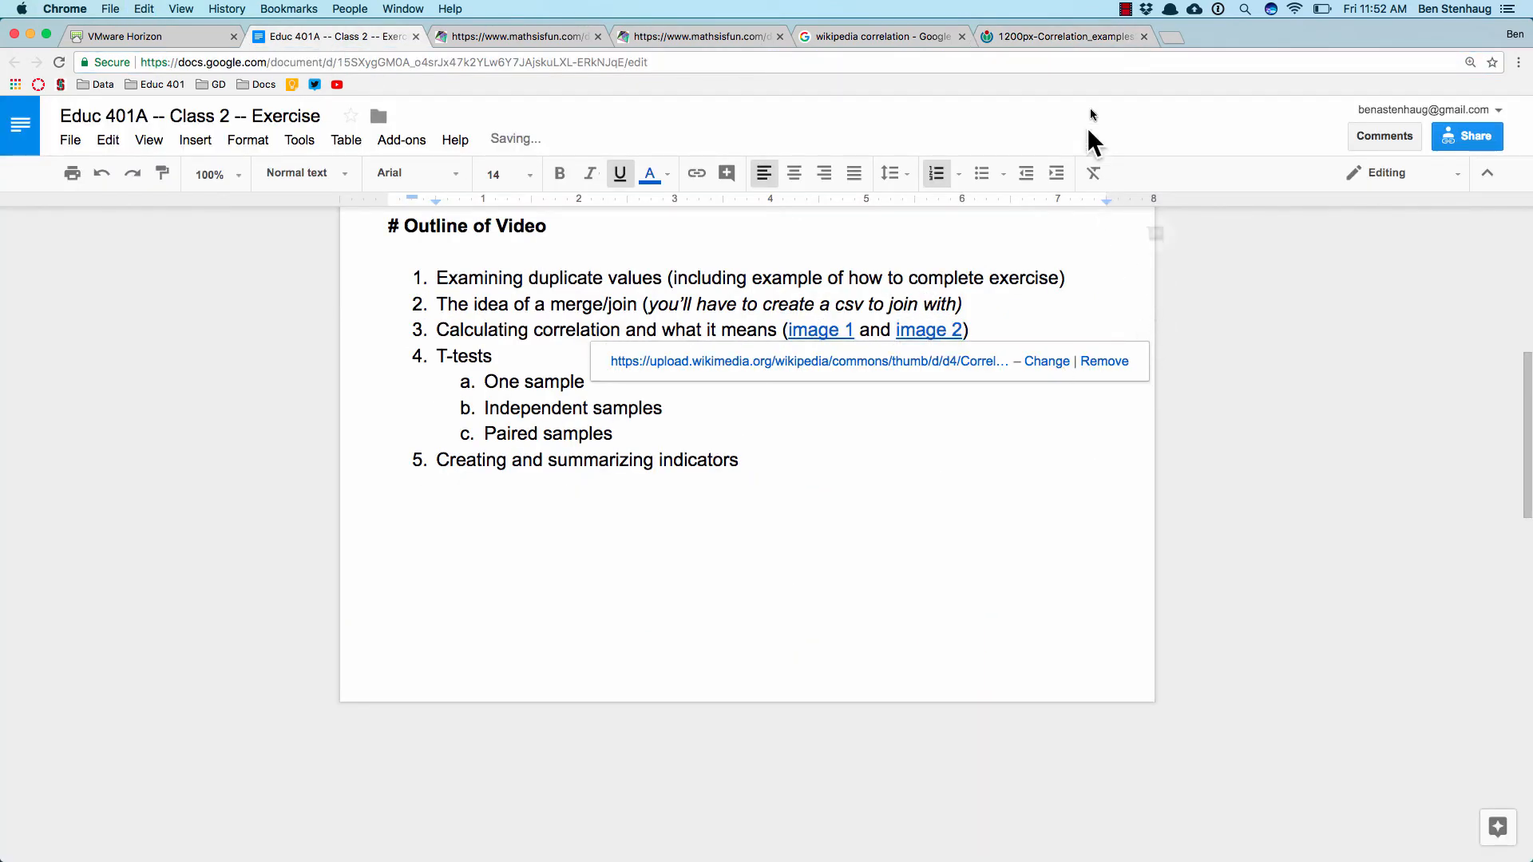
Step: Examine the Wikipedia correlation examples image, then review the T-tests item in the exercise document's outline
click(1074, 40)
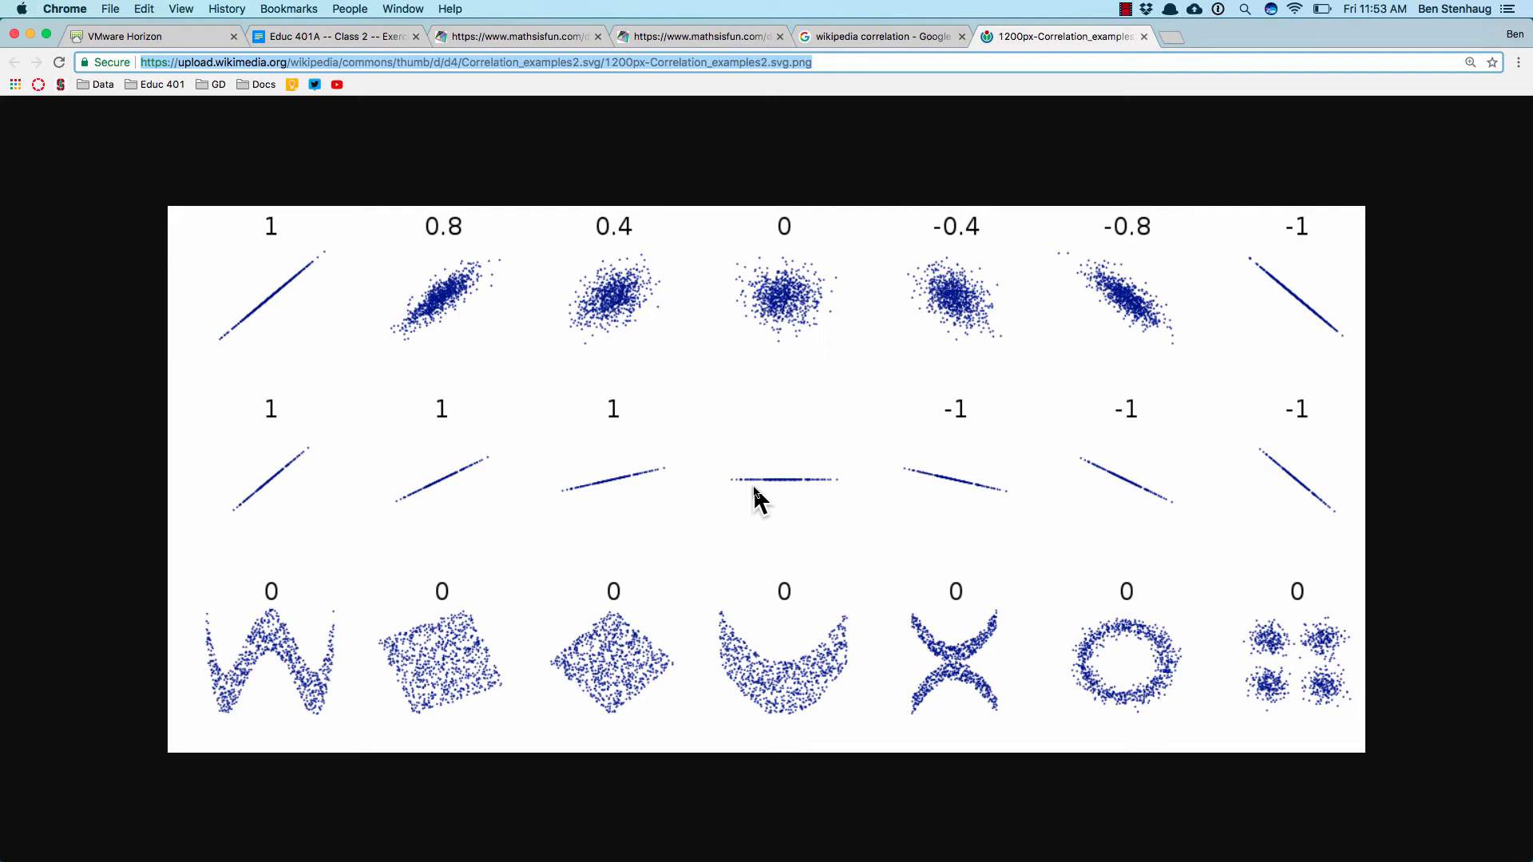
click(279, 40)
click(684, 459)
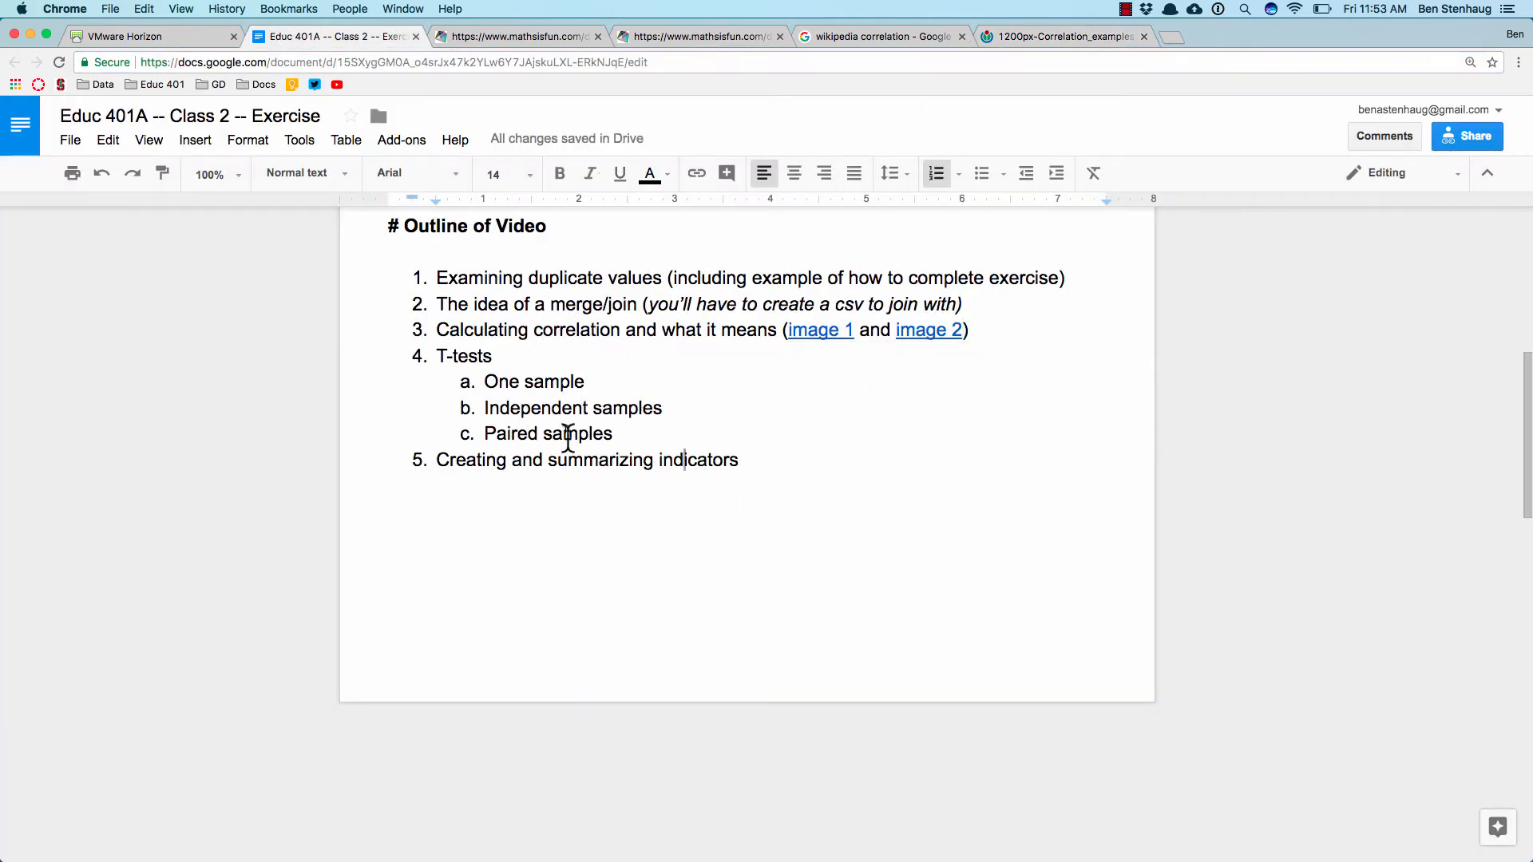
click(566, 436)
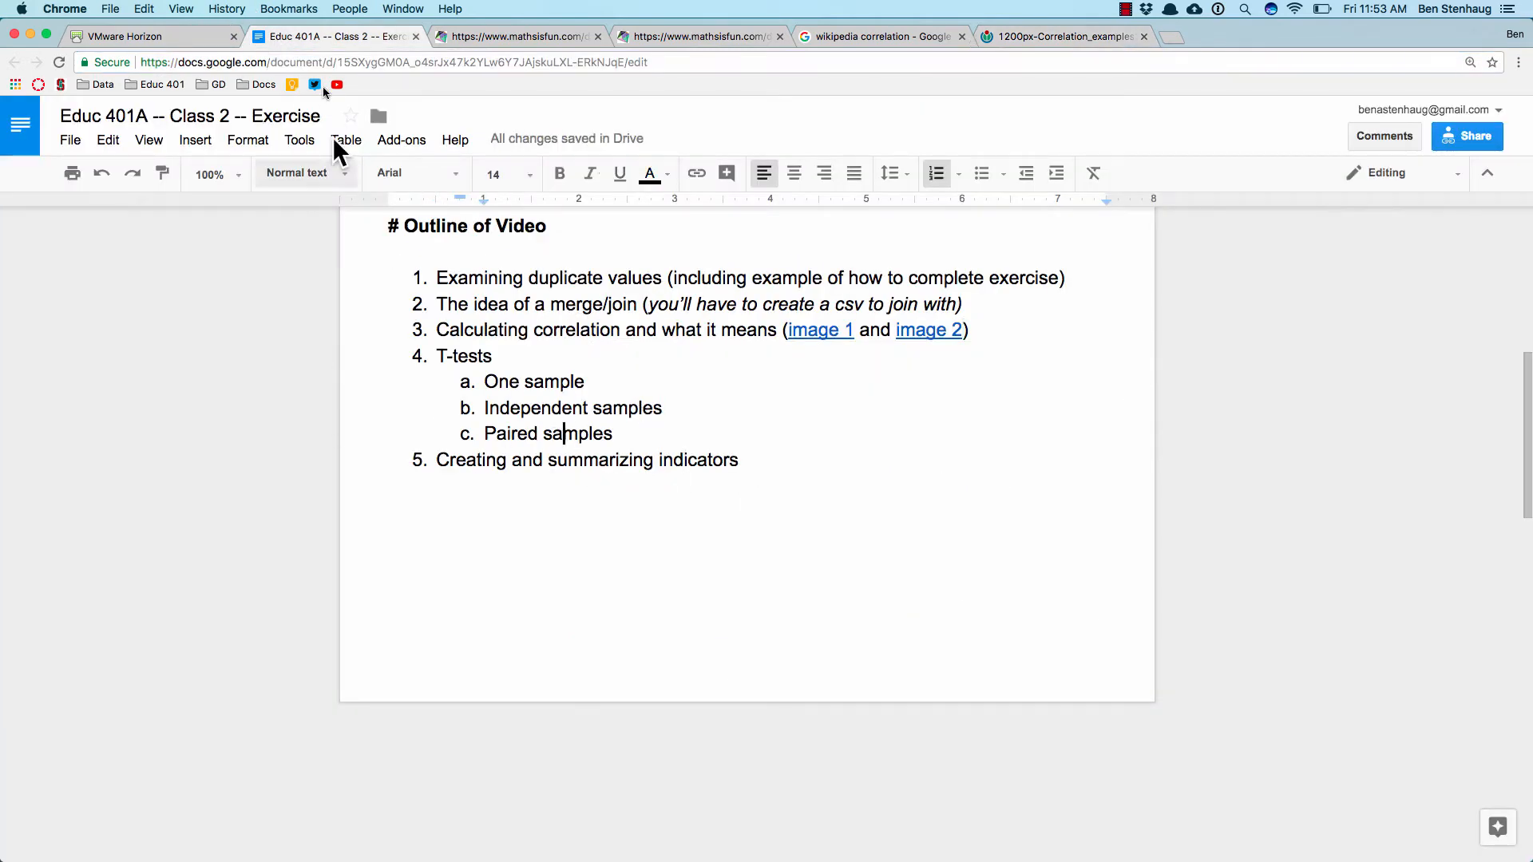
Step: Switch to SPSS in the VMware Horizon session and close the x, y, z dataset without saving it
click(159, 38)
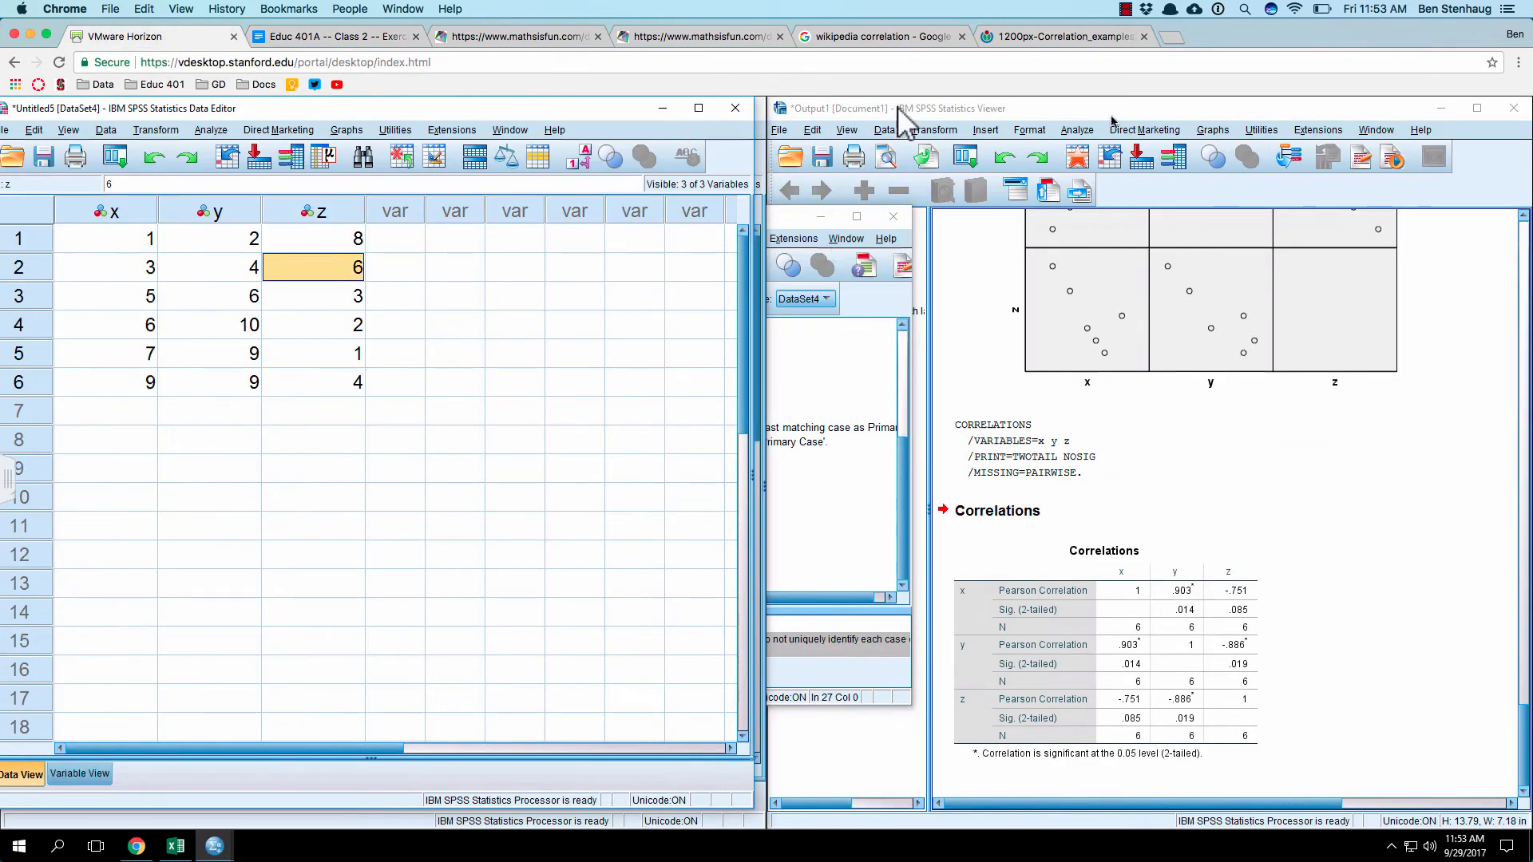
click(735, 108)
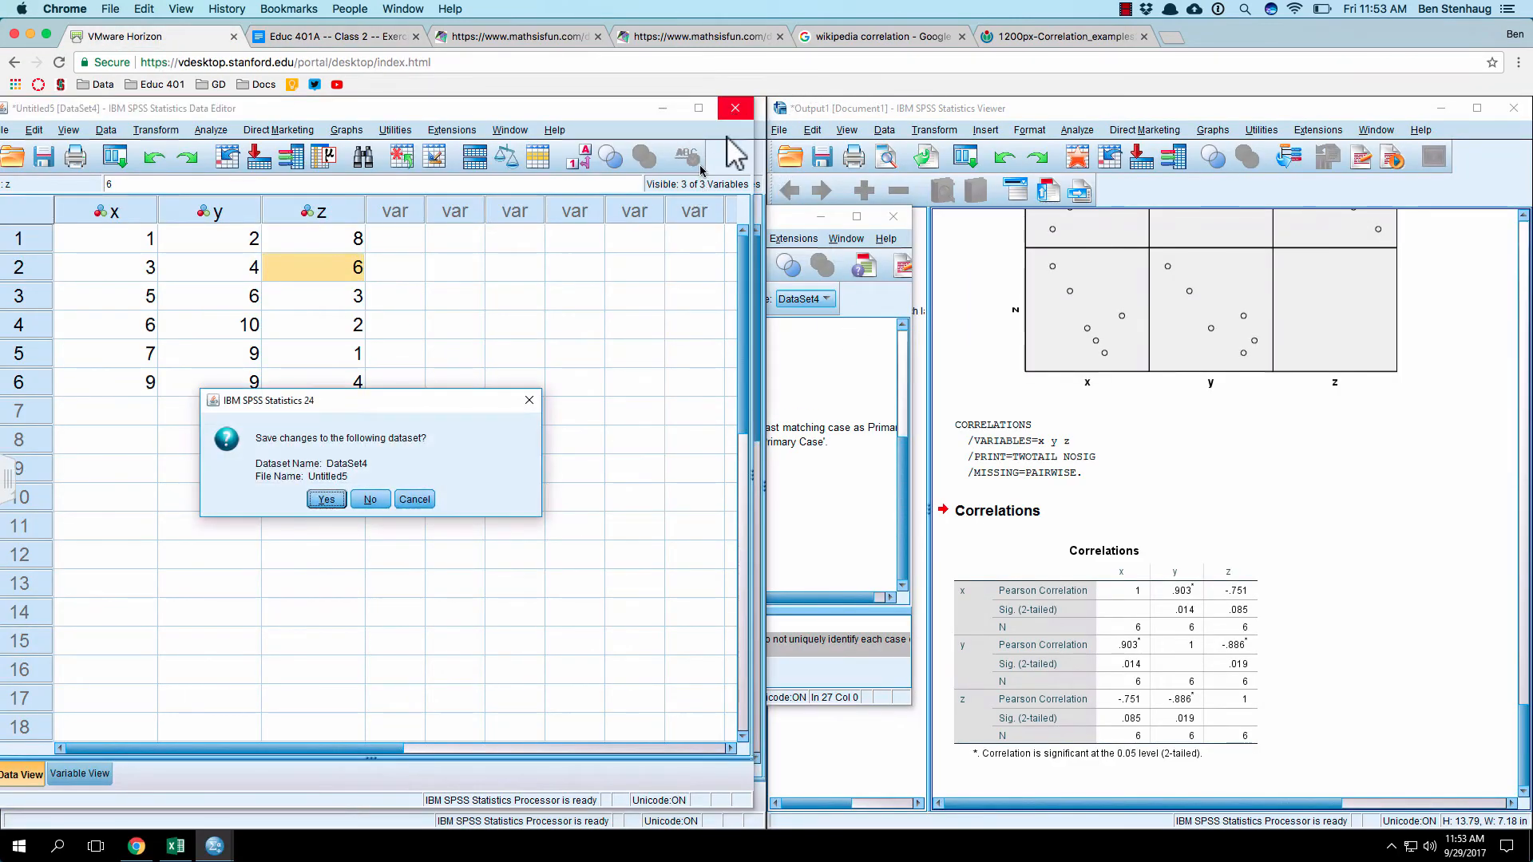
click(372, 500)
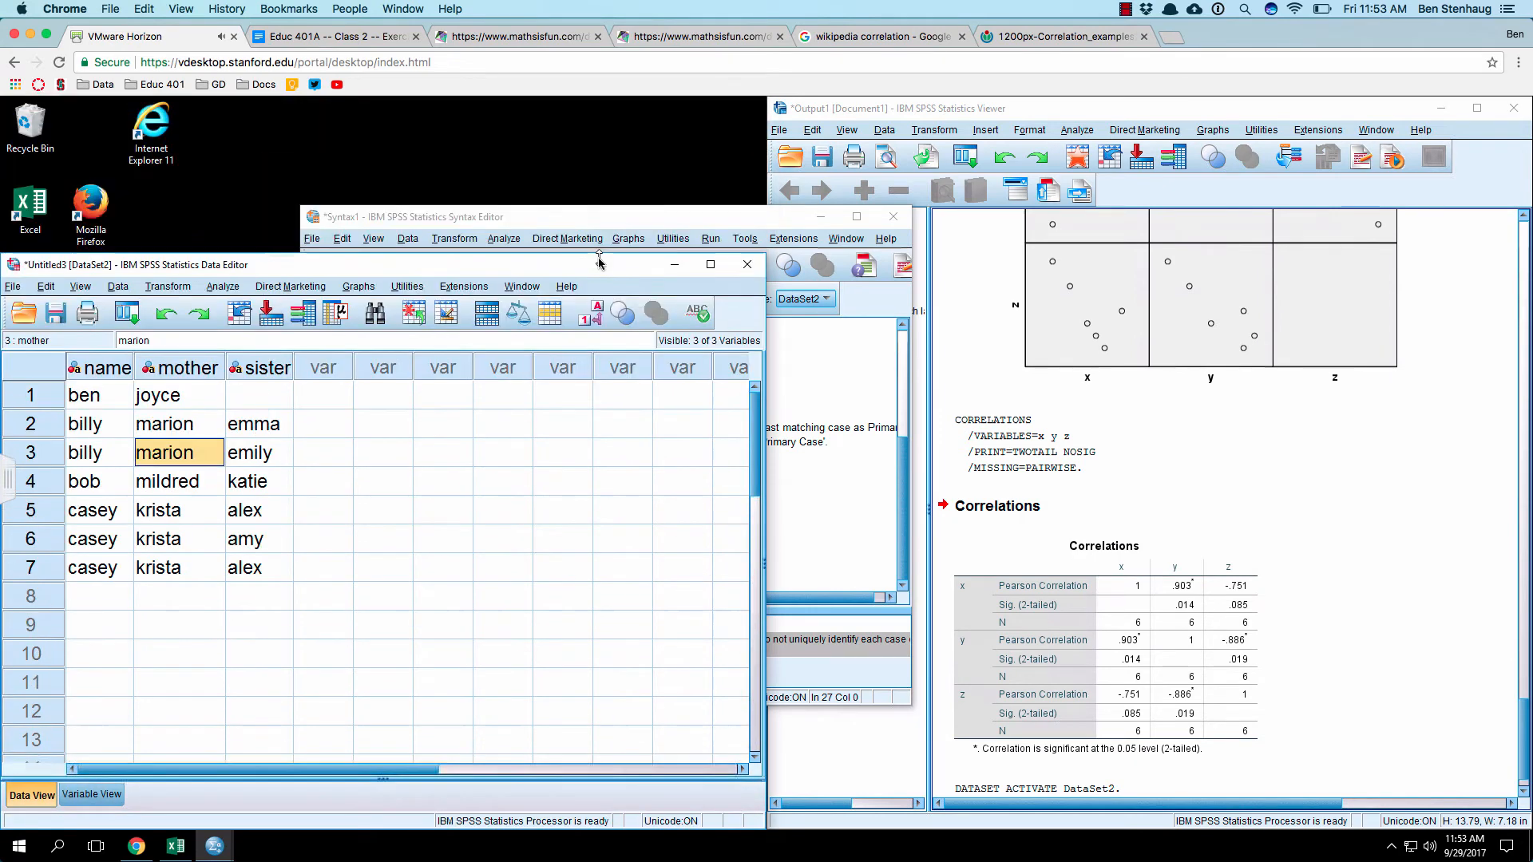
Step: Import the CSV file 4_t_tests.csv with variable names in the first line and comma as the delimiter
drag(469, 99, 551, 109)
click(483, 284)
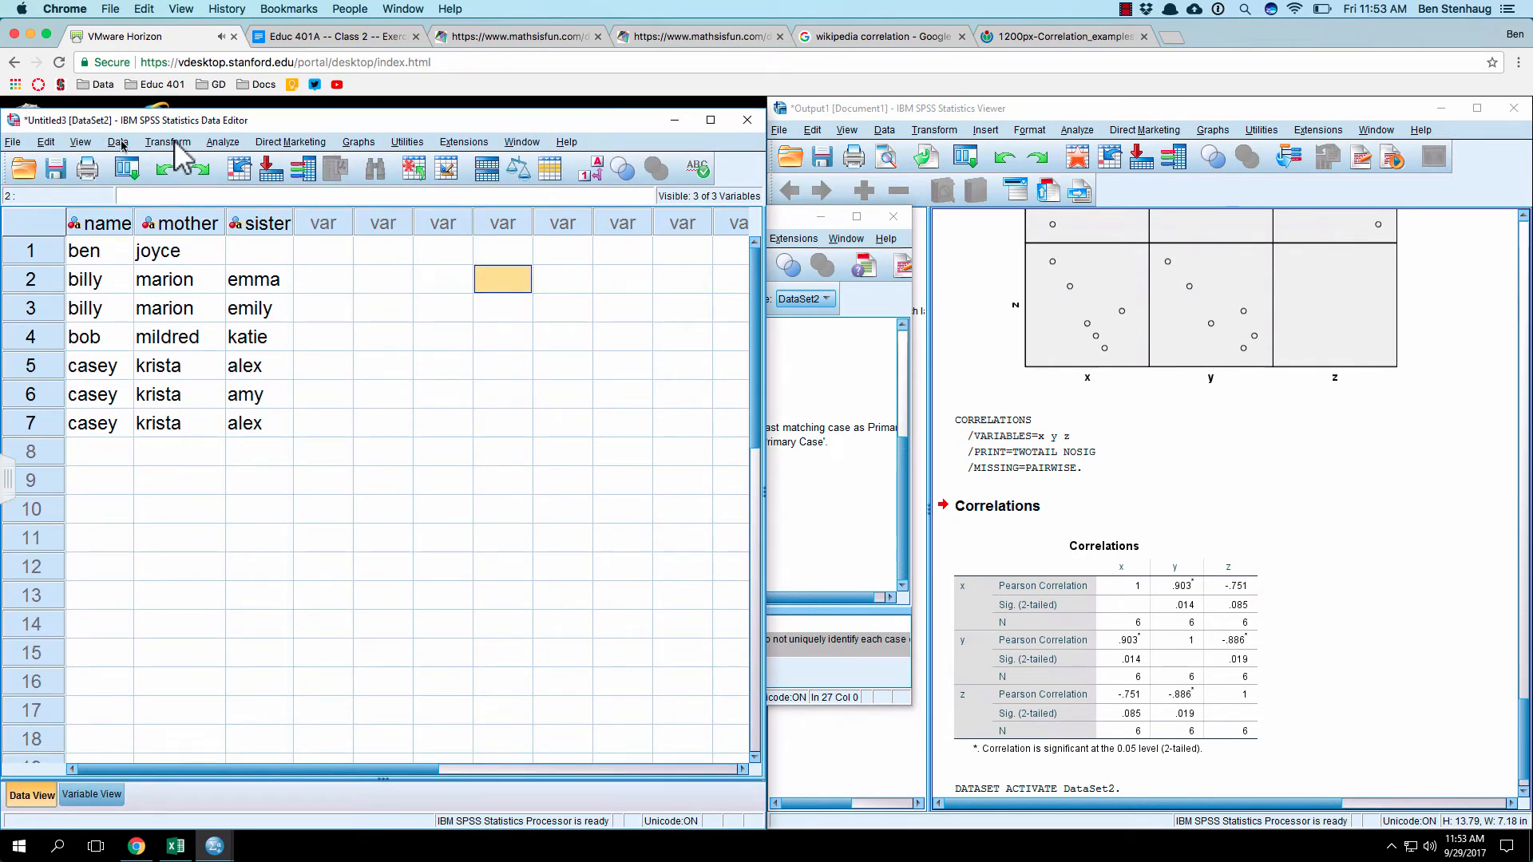
click(8, 144)
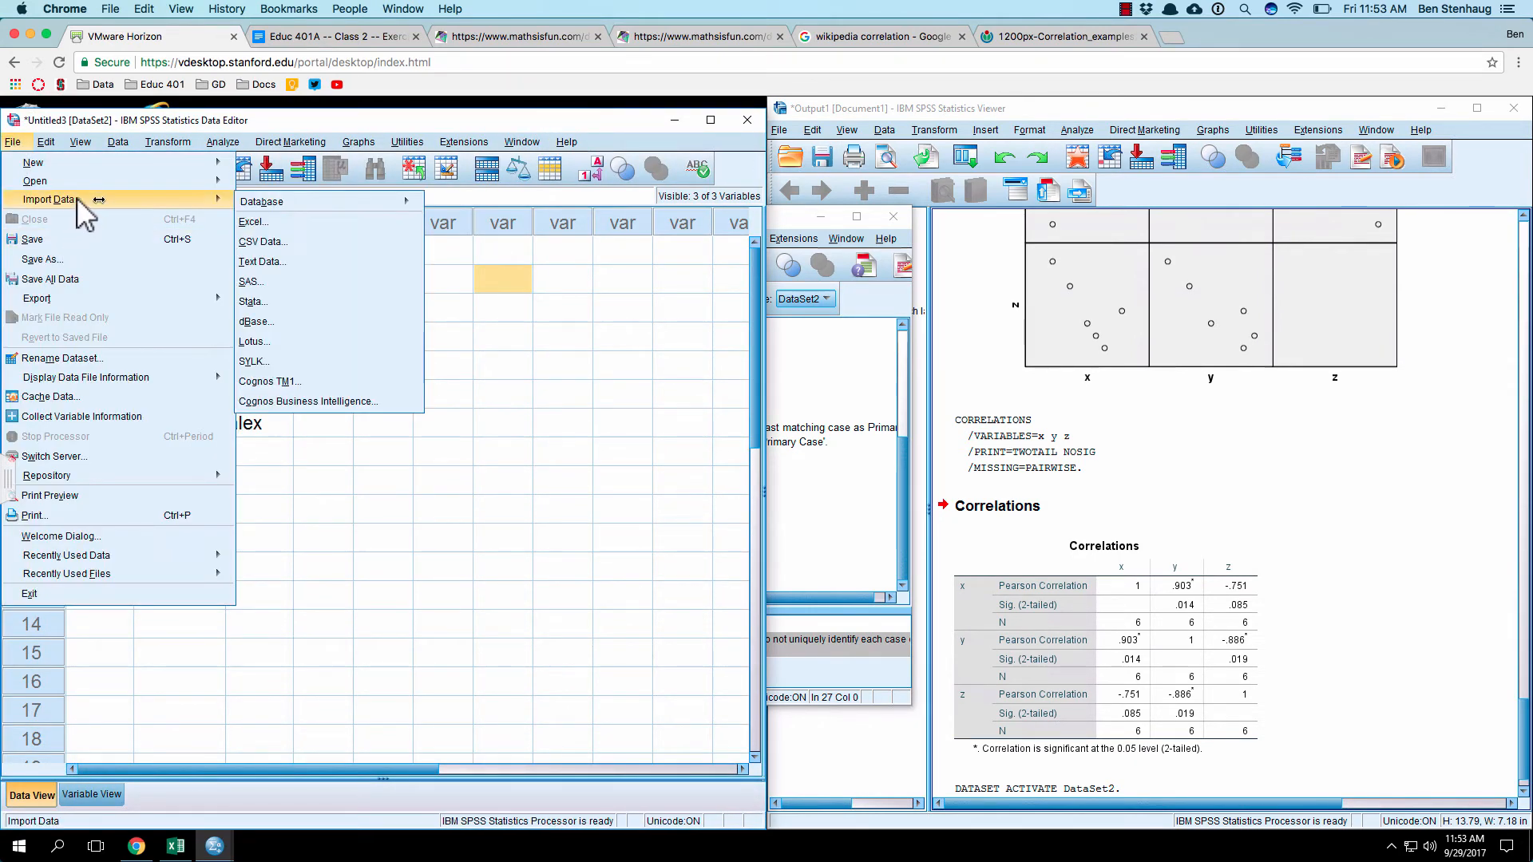
mouse_move(219, 201)
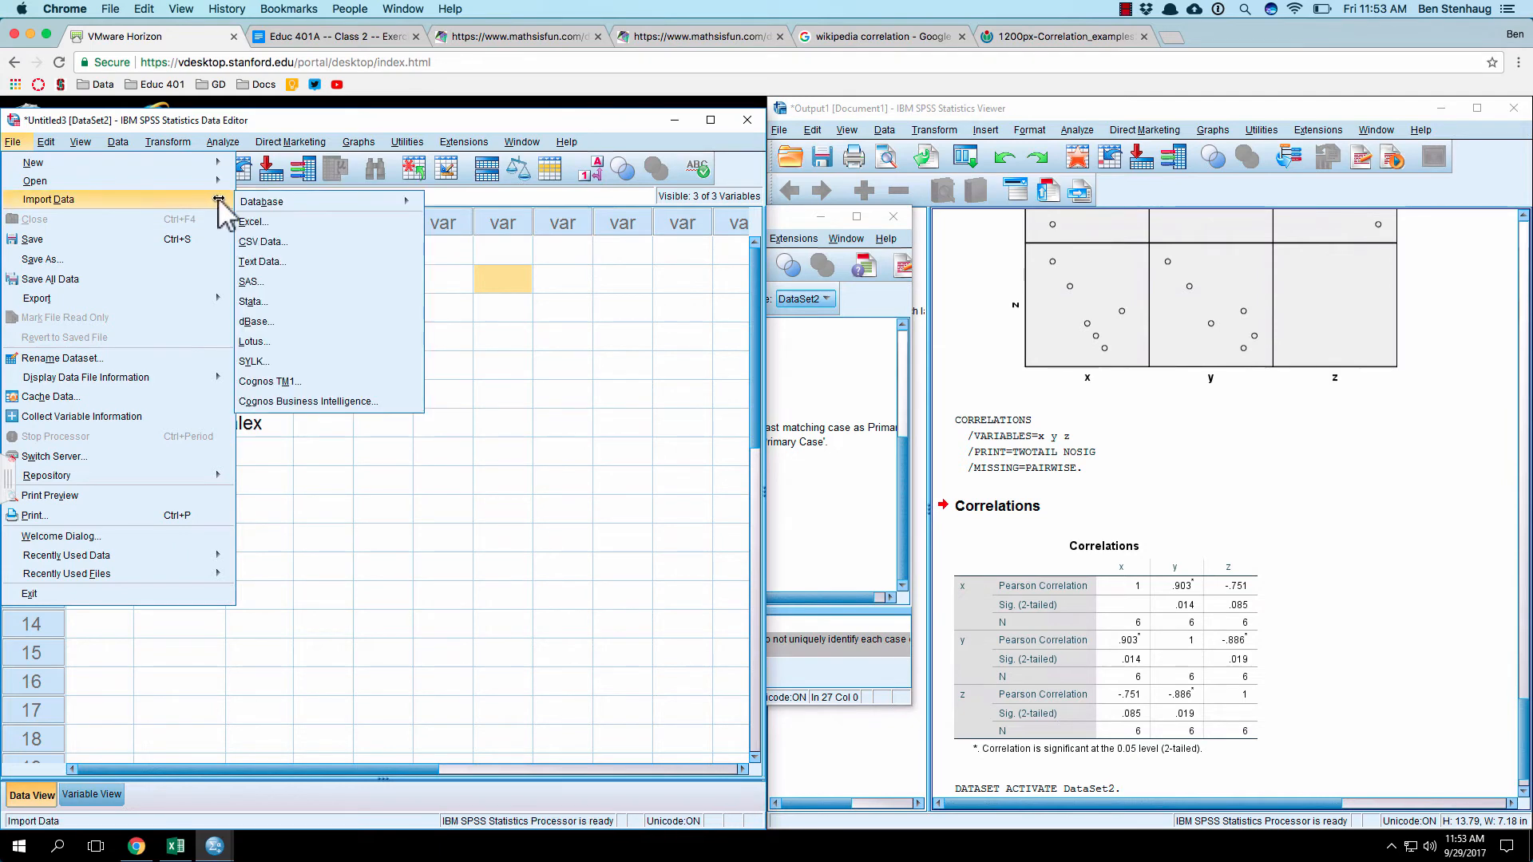
click(263, 248)
double_click(578, 439)
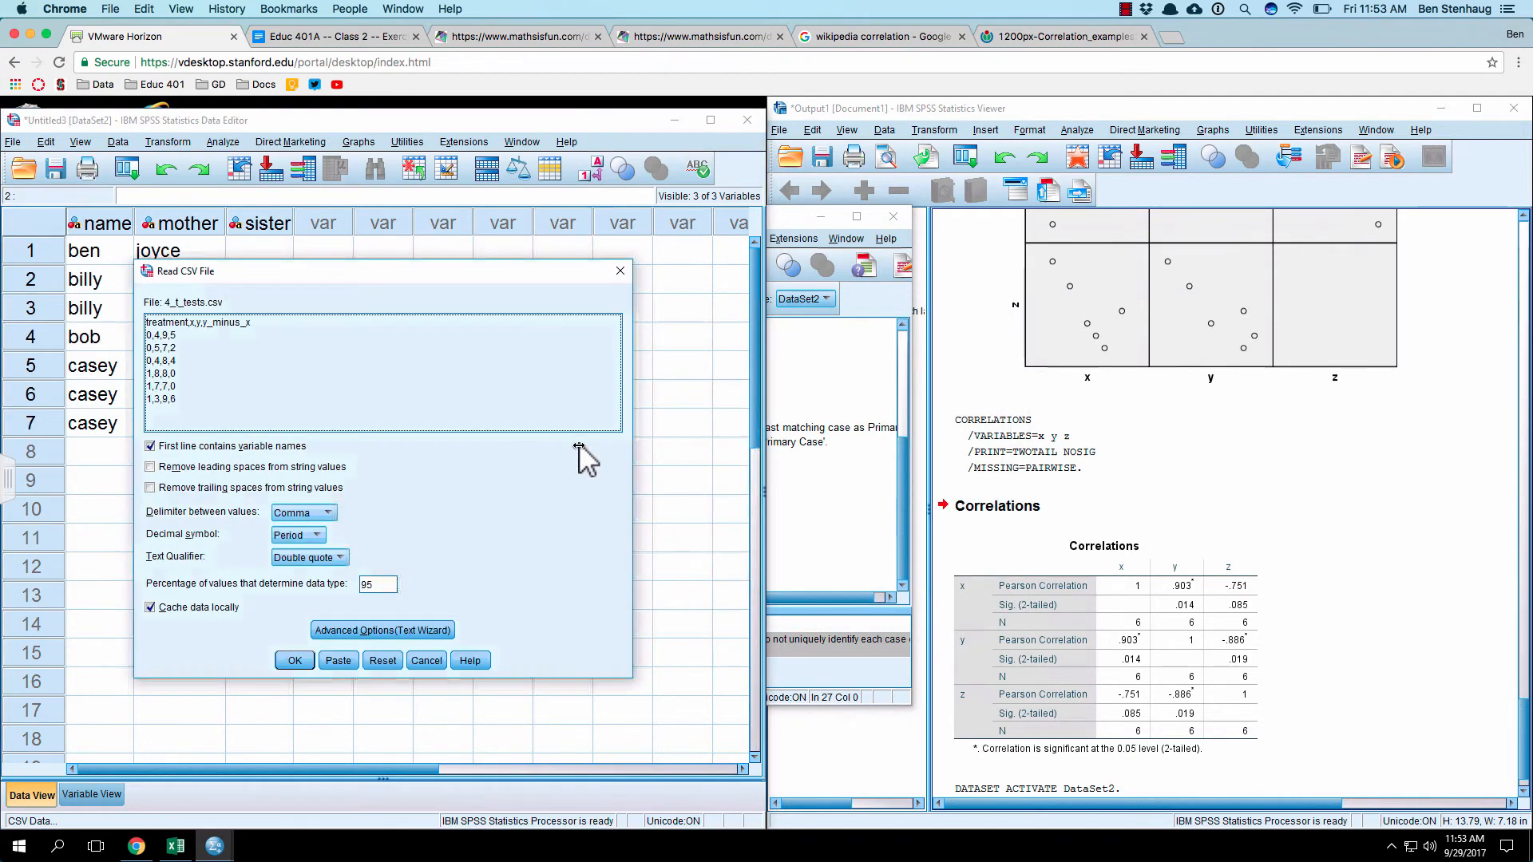
click(294, 660)
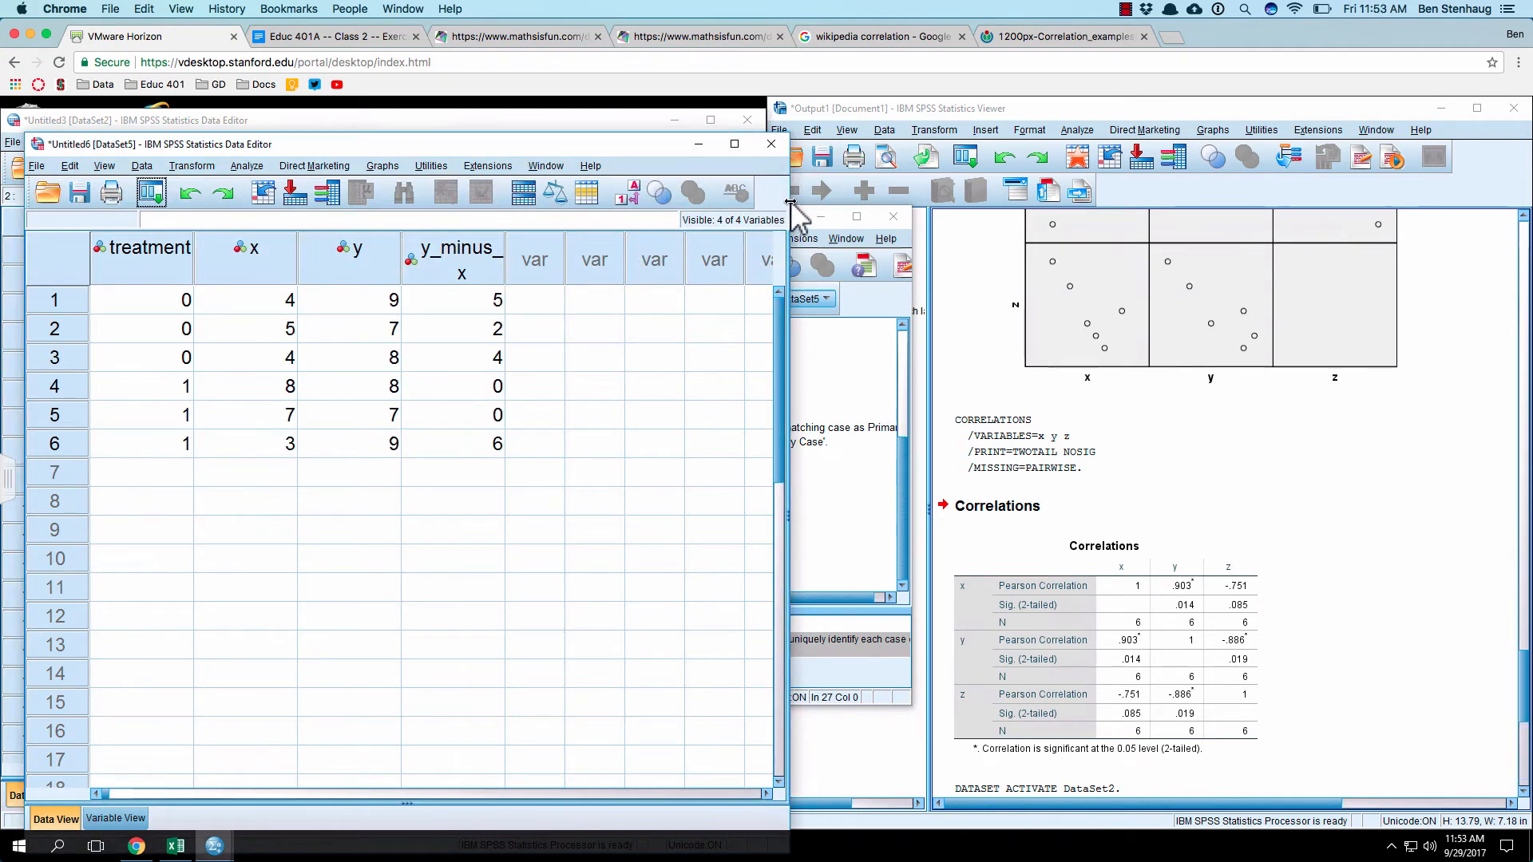
Step: Place the new t-test dataset window beside the output viewer and minimize the Syntax Editor
drag(519, 143, 491, 112)
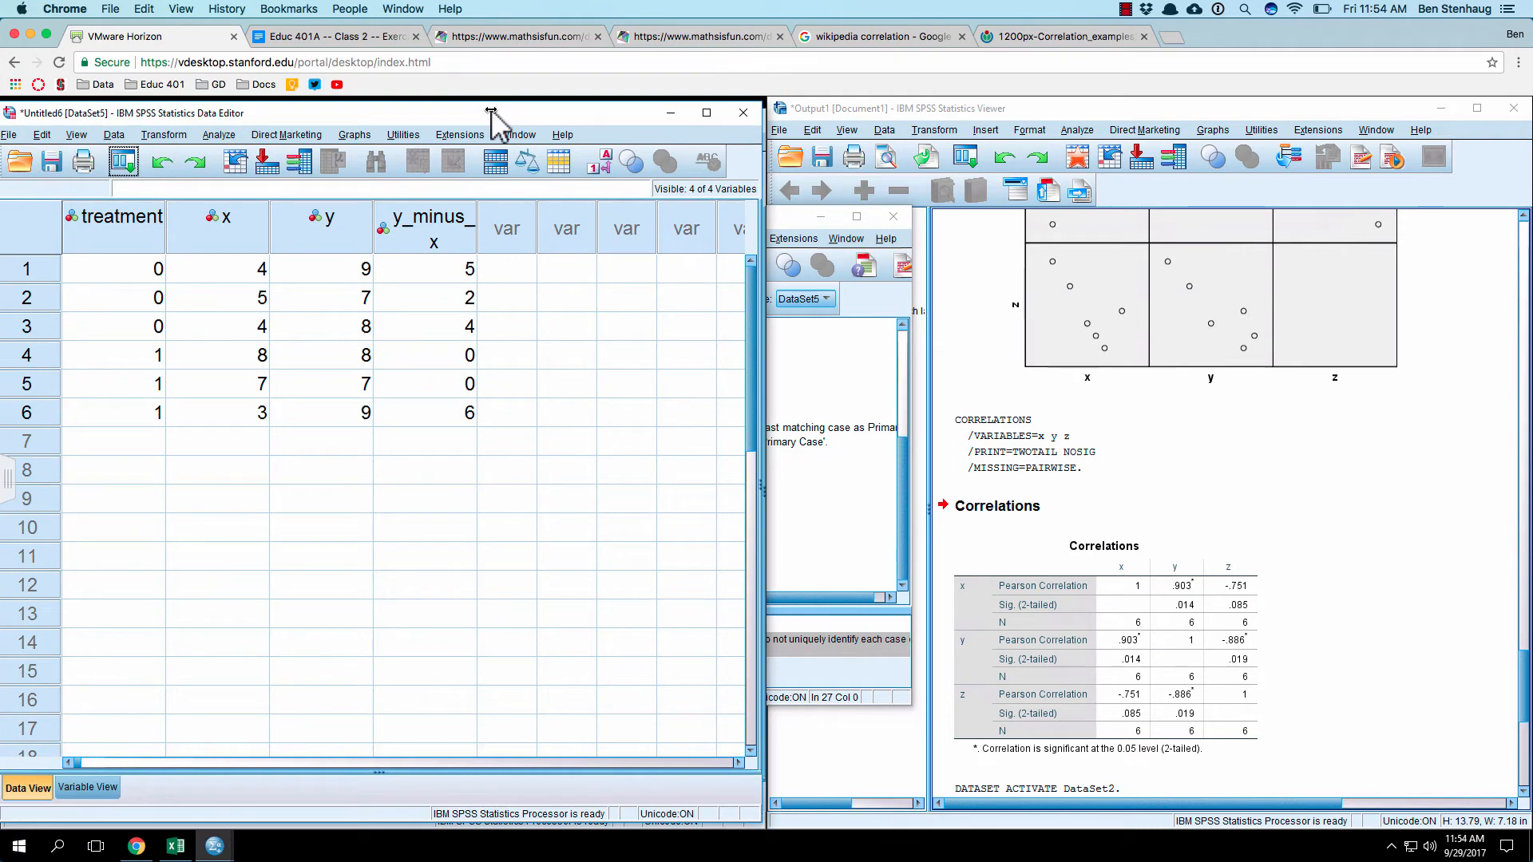
click(781, 217)
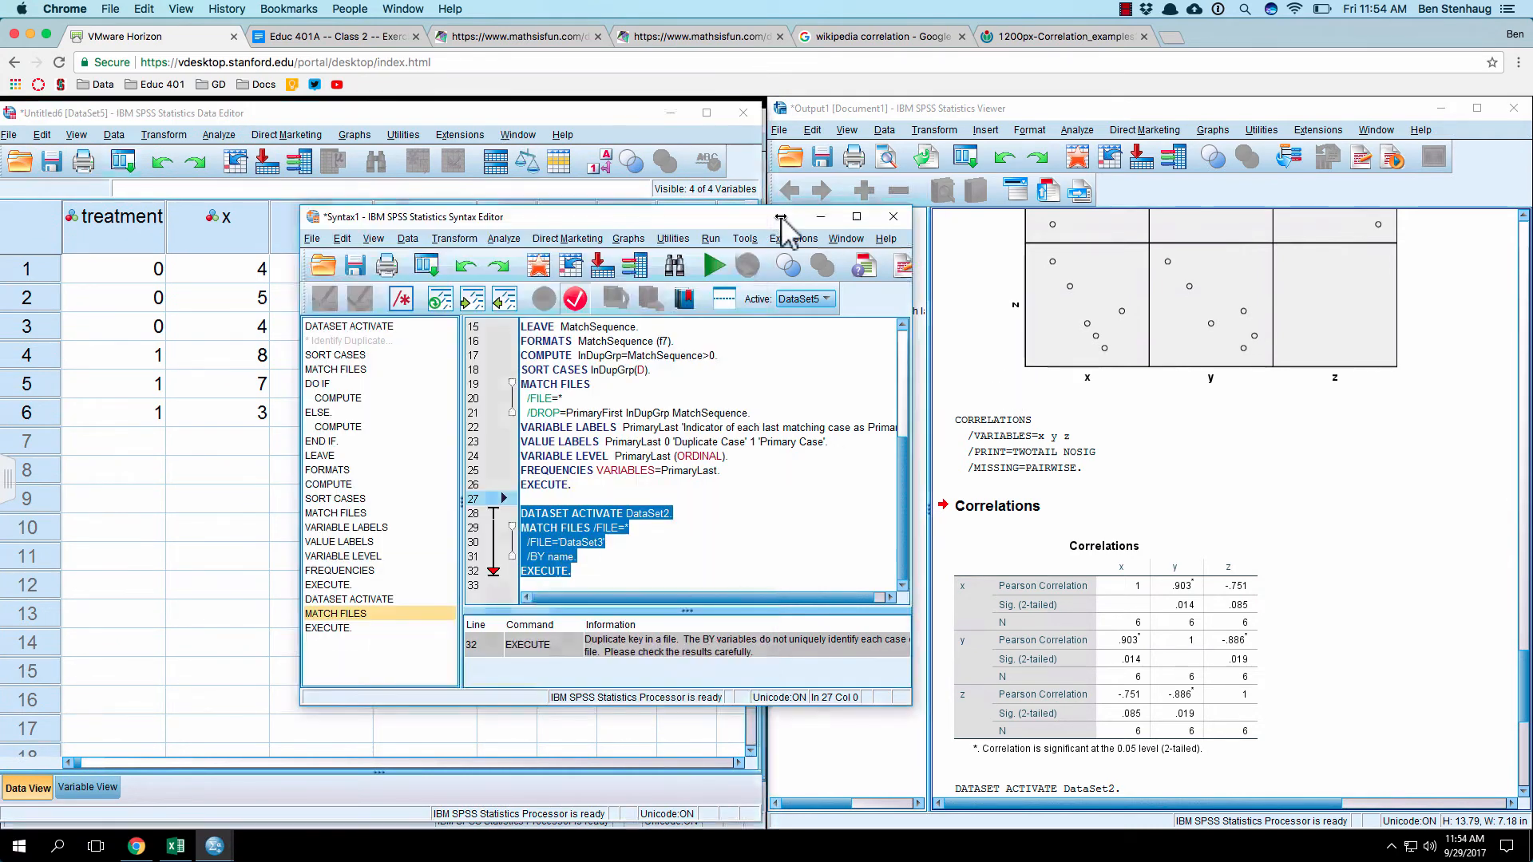
click(820, 218)
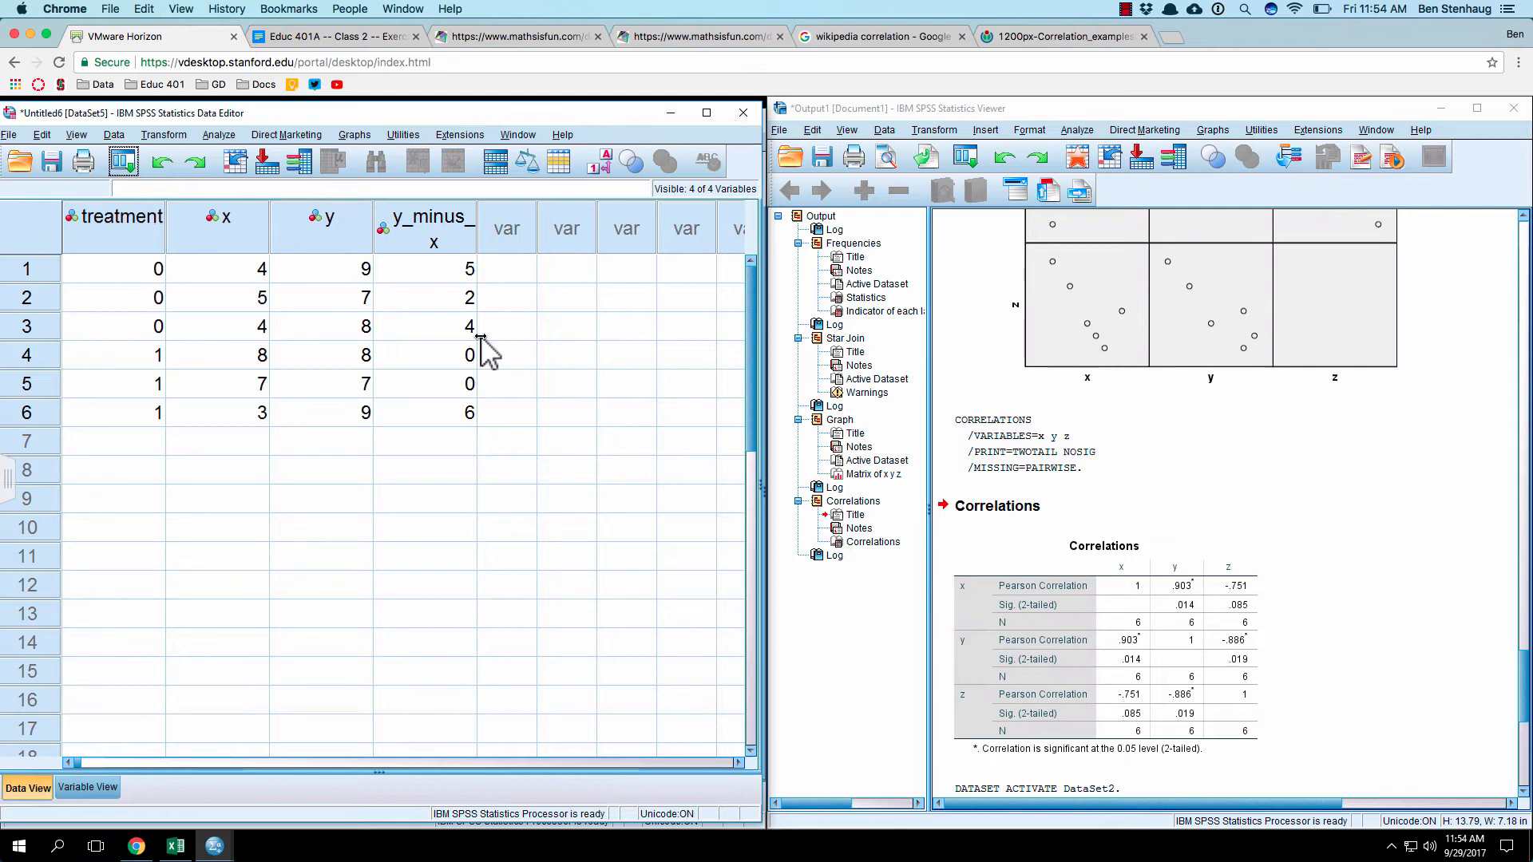
Step: Set up an Independent-Samples T Test with x as the test variable and treatment as the grouping variable
click(220, 135)
click(220, 135)
click(206, 135)
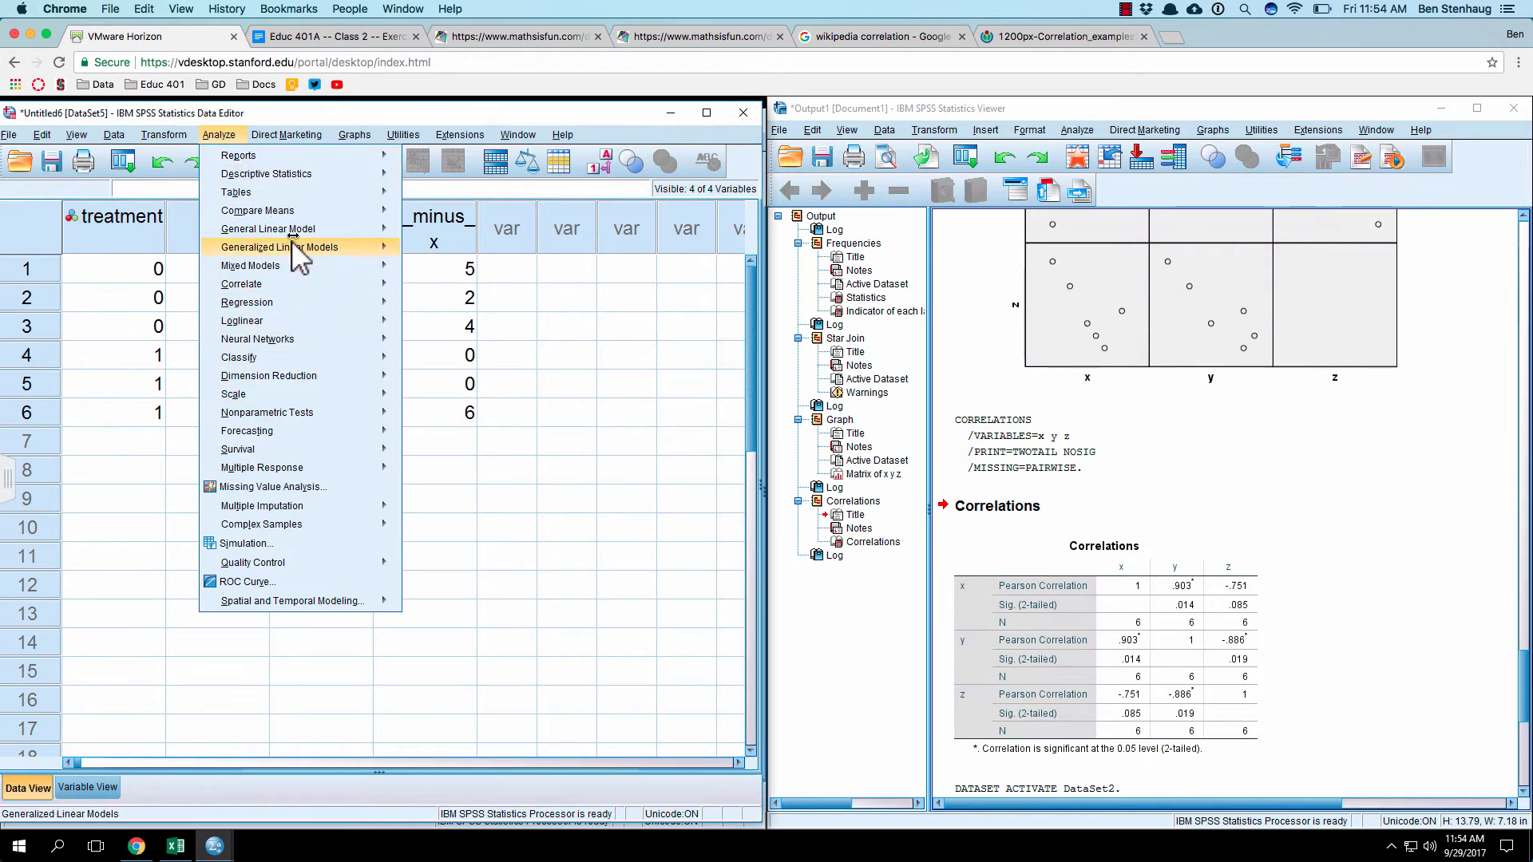
mouse_move(333, 212)
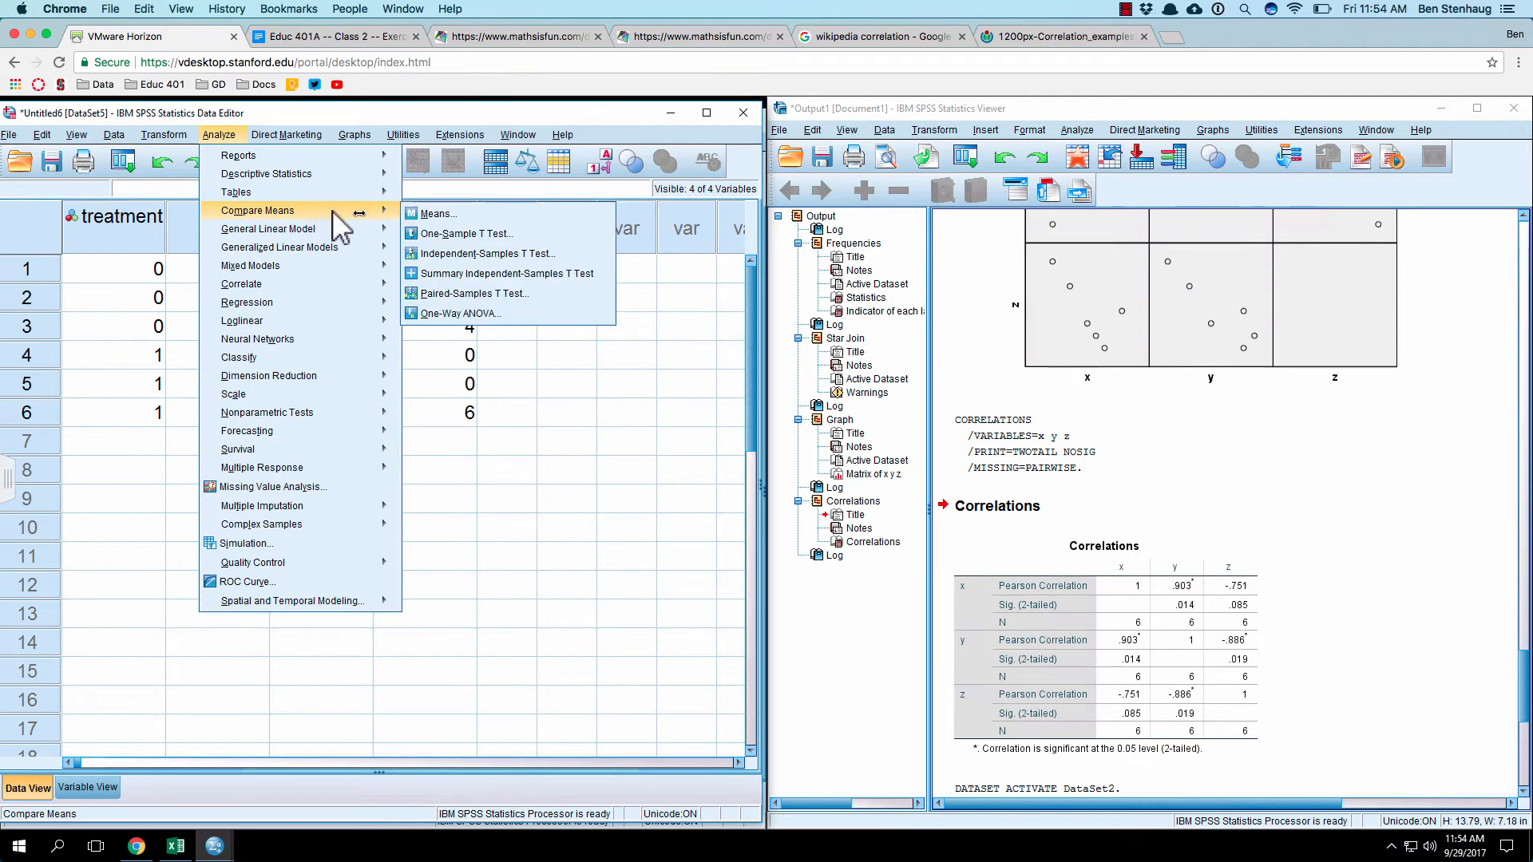
click(522, 256)
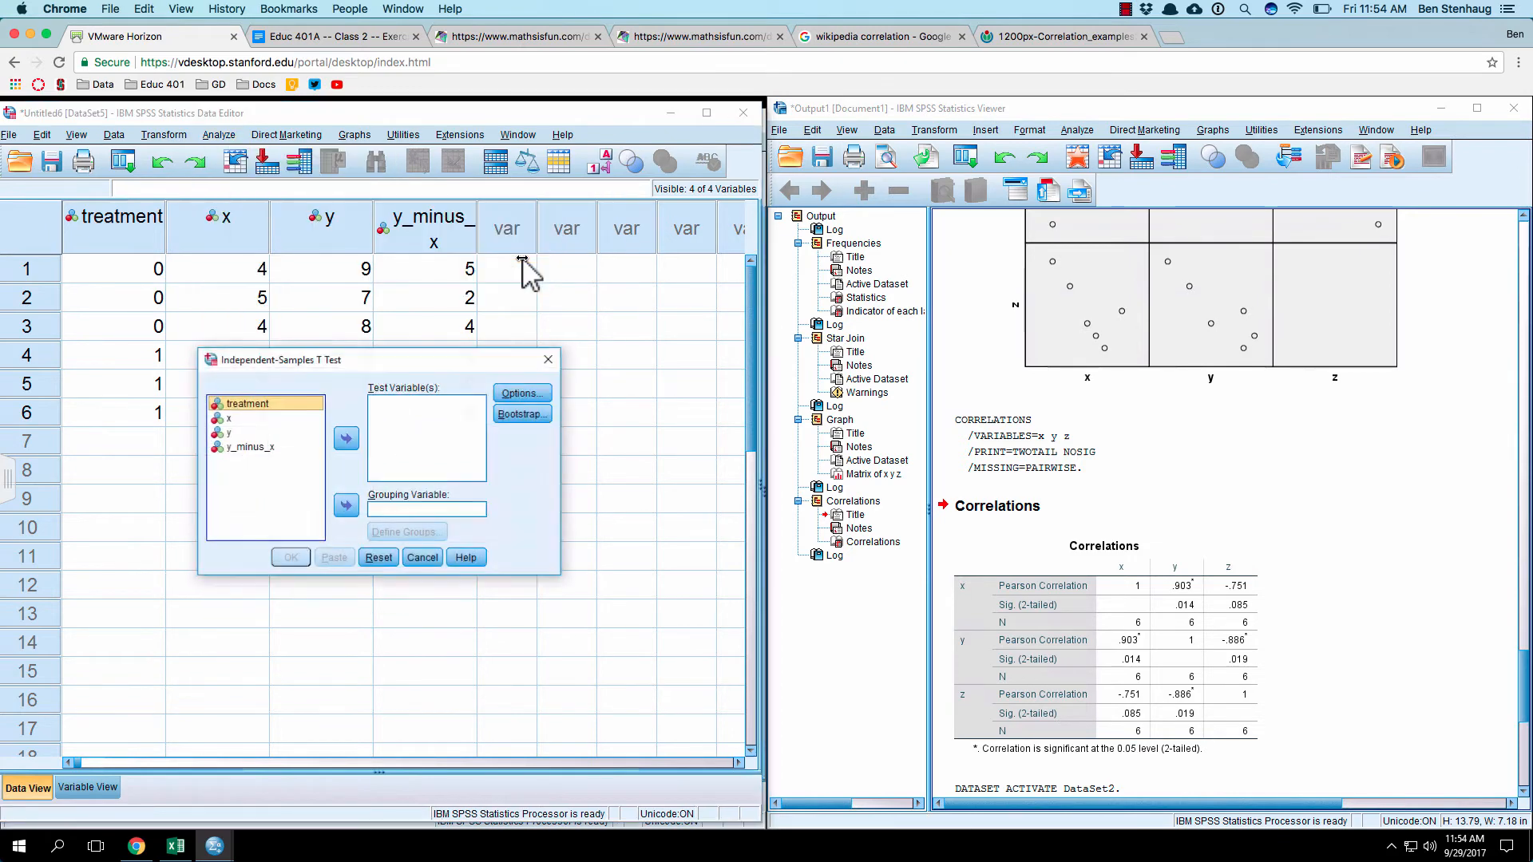
drag(436, 358, 596, 306)
click(425, 367)
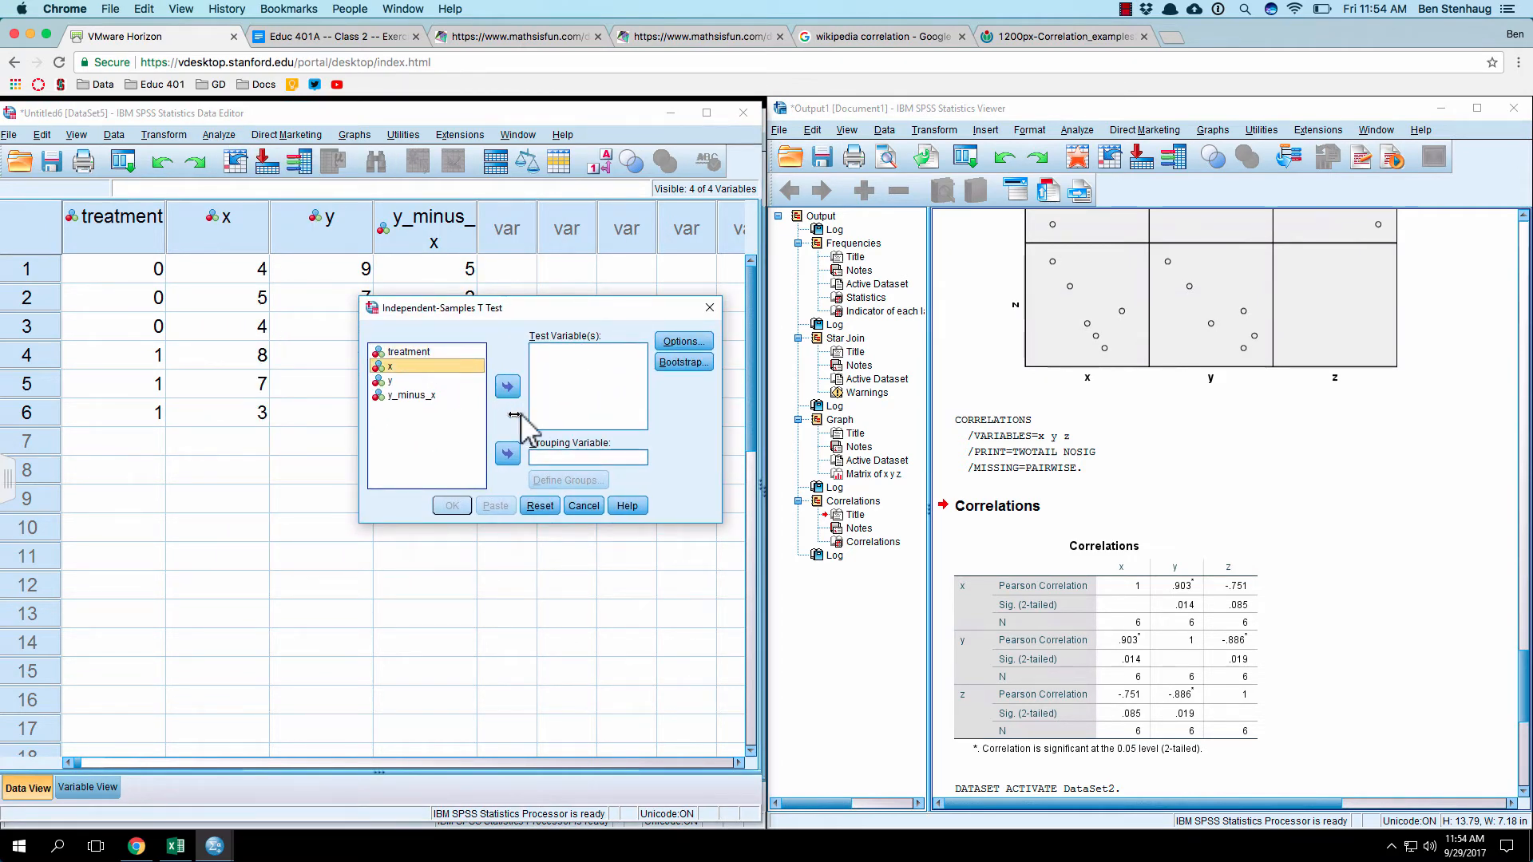
click(507, 387)
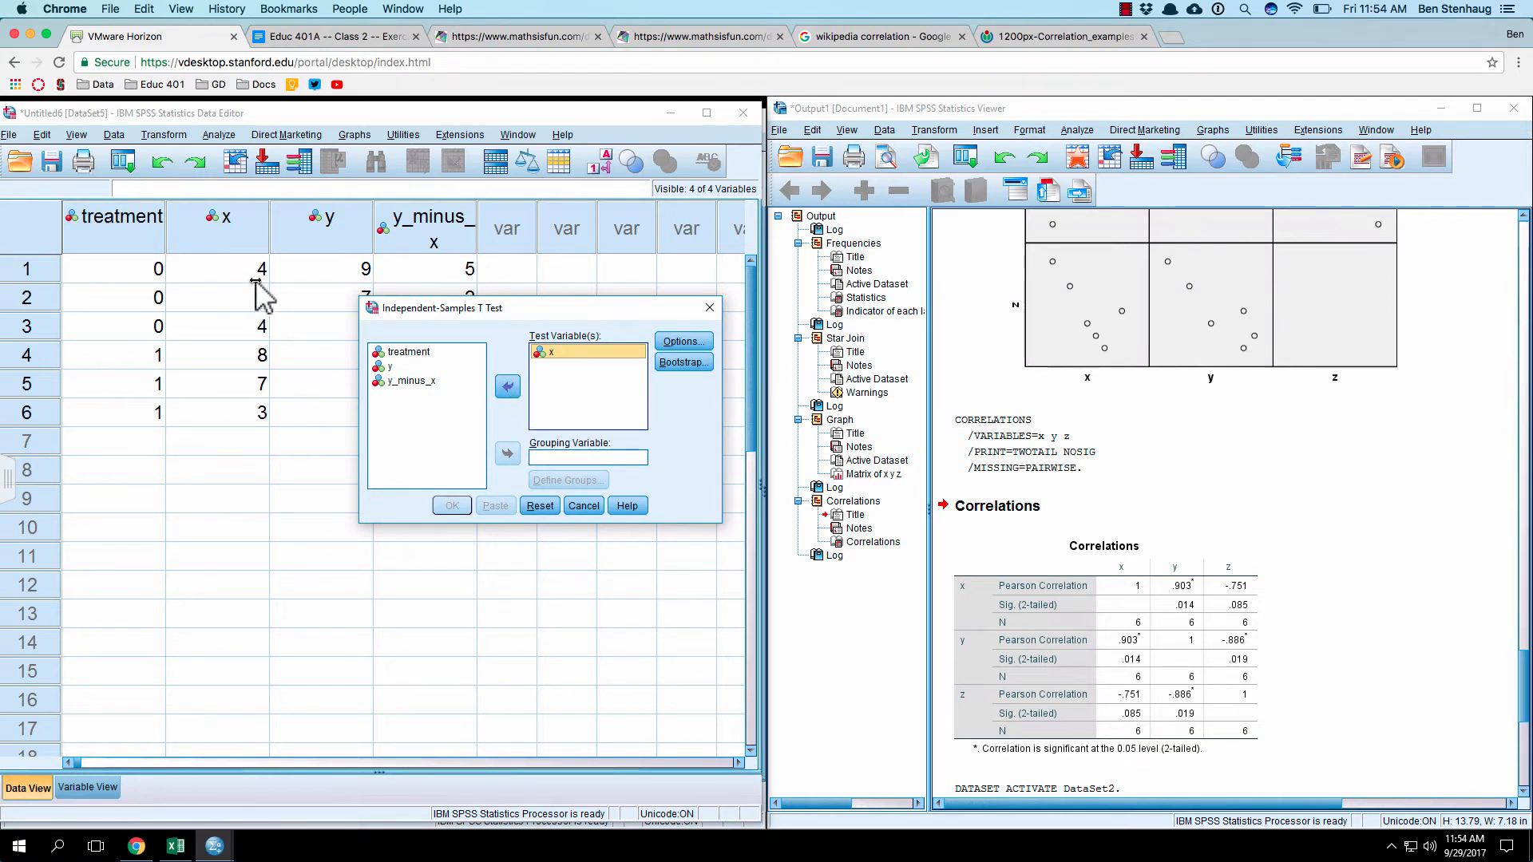
click(399, 354)
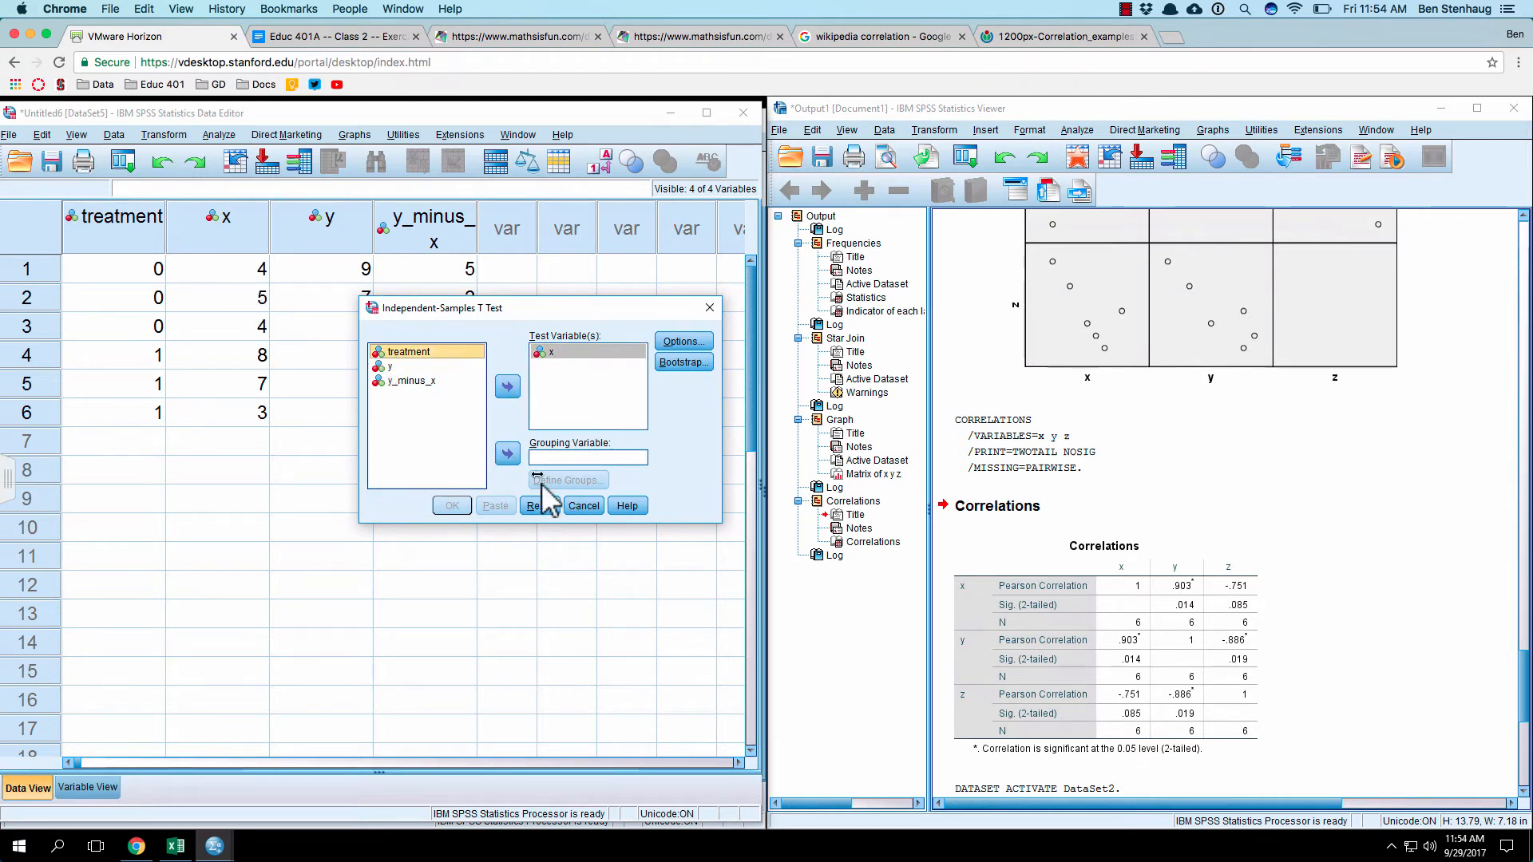
click(508, 453)
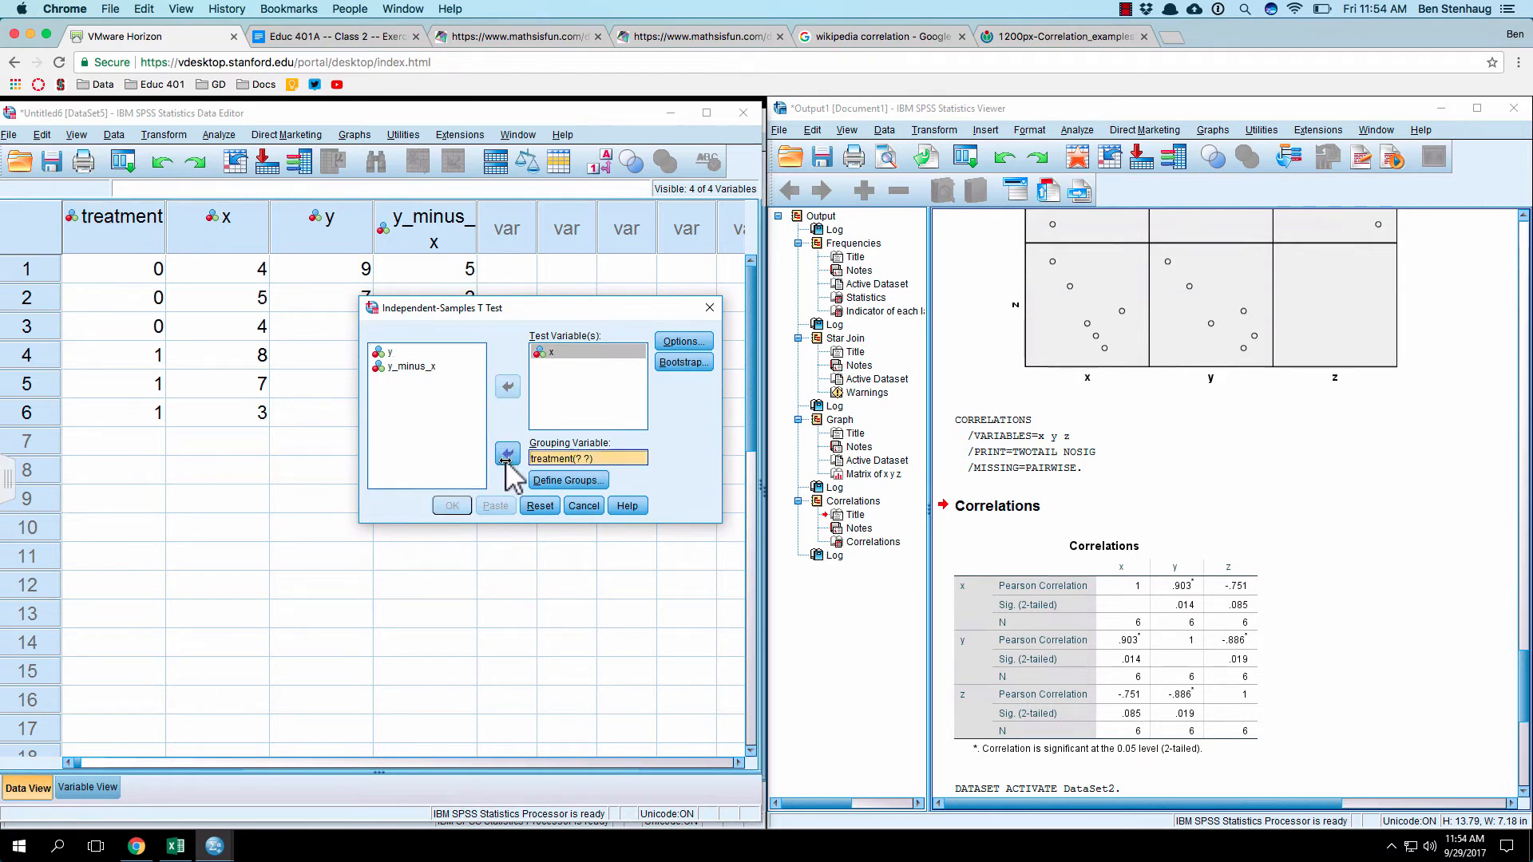
Step: Define the treatment groups as 0 for group 1 and 1 for group 2, and run the independent-samples t-test
click(589, 479)
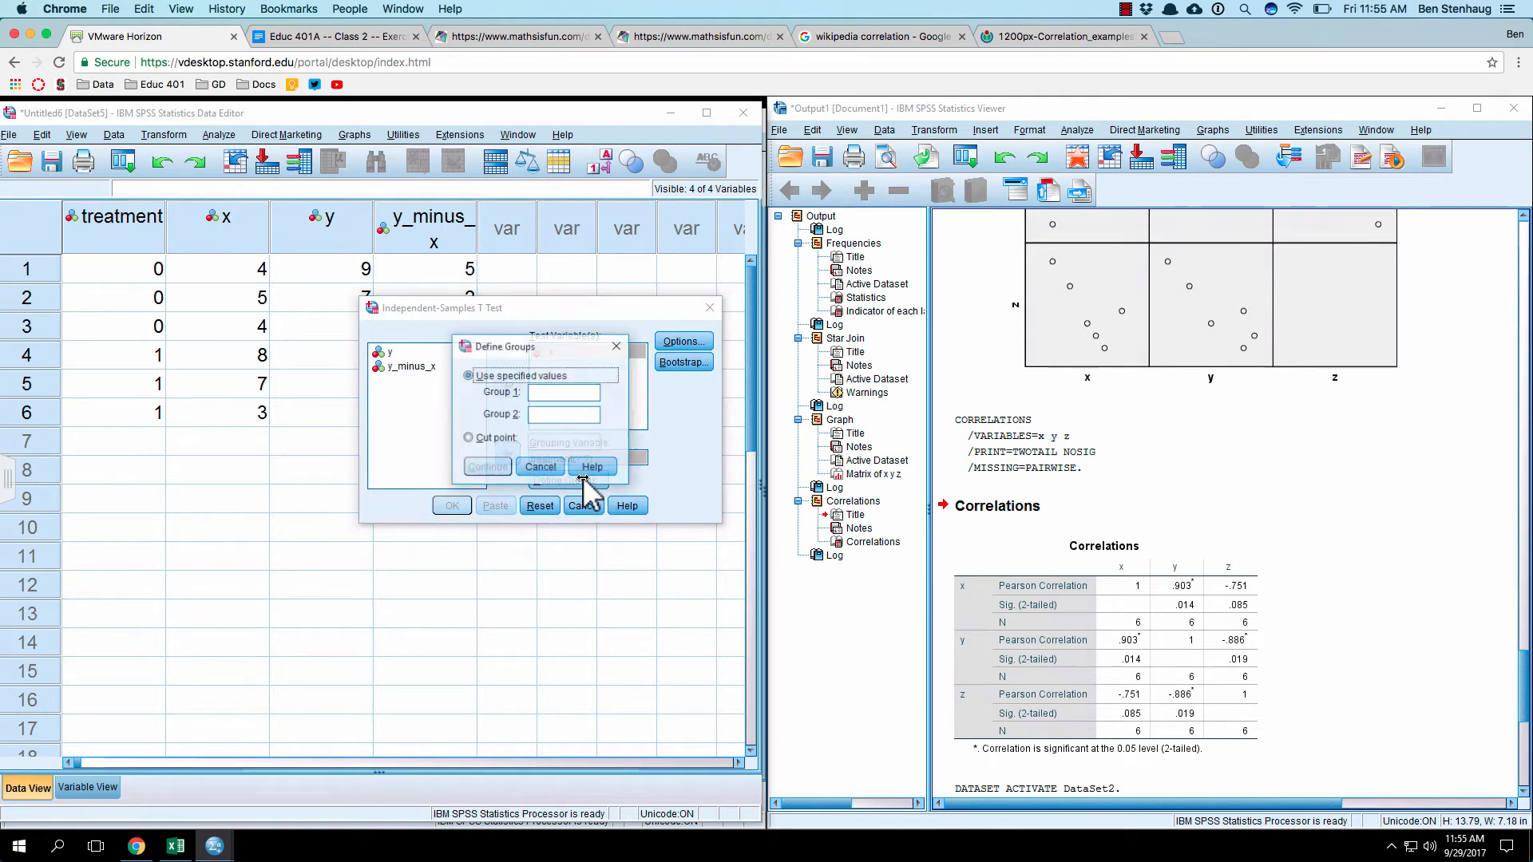
click(541, 394)
text(0)
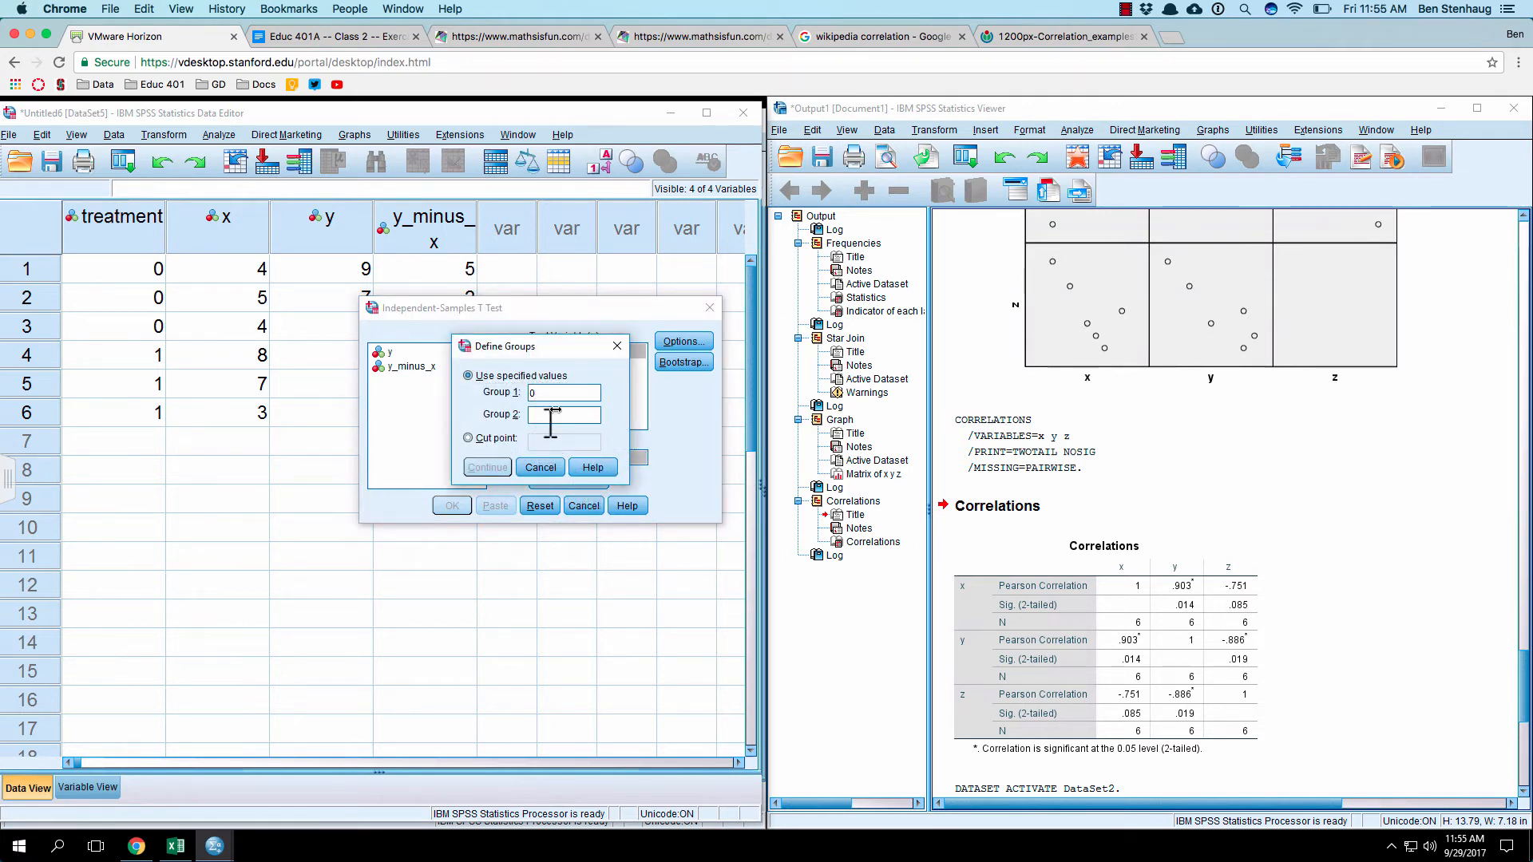
click(562, 415)
text(1)
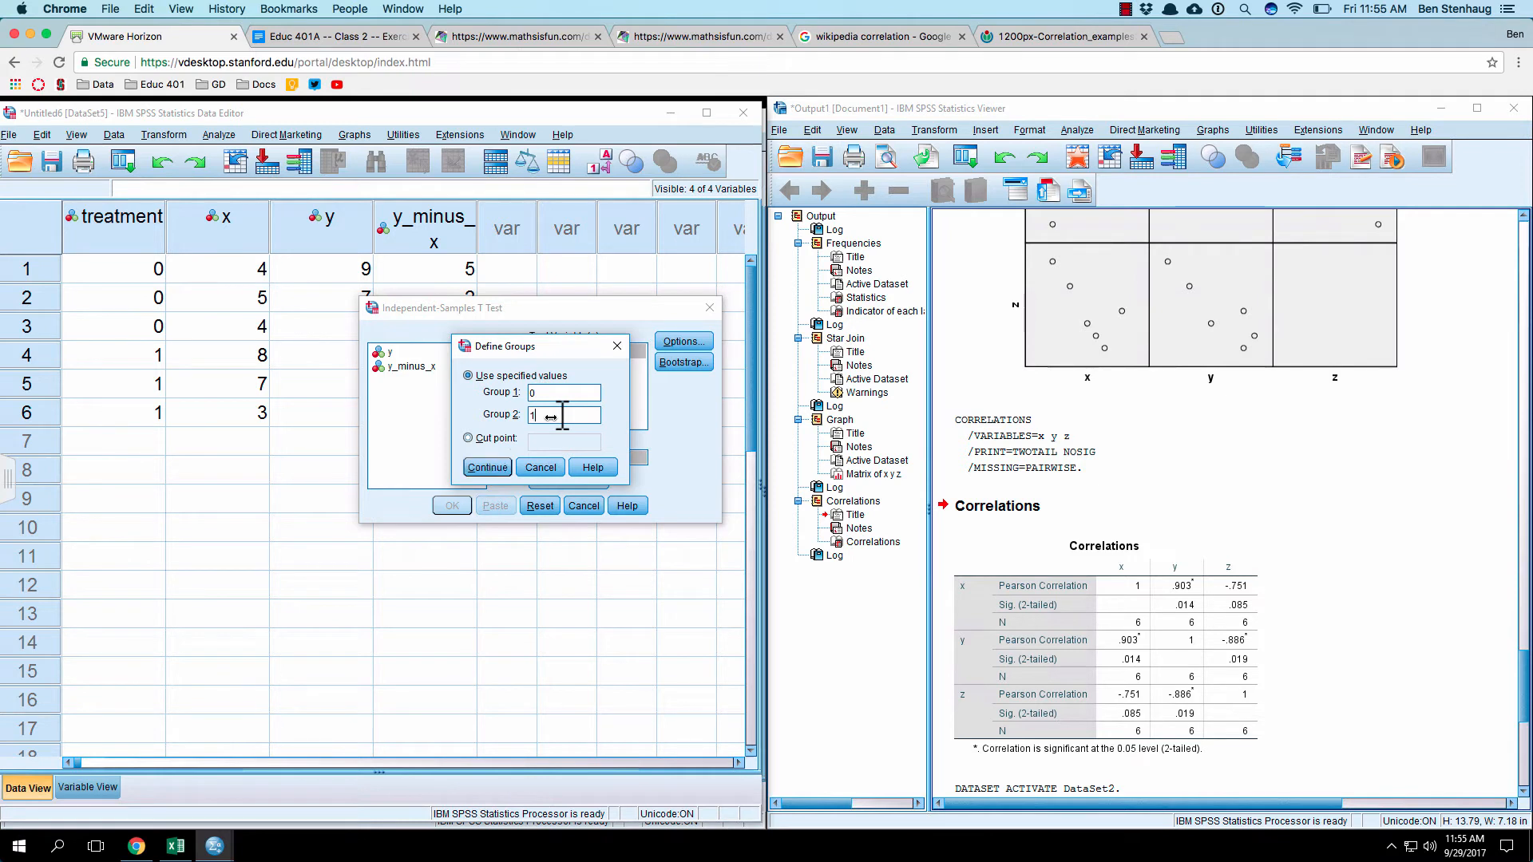
click(485, 468)
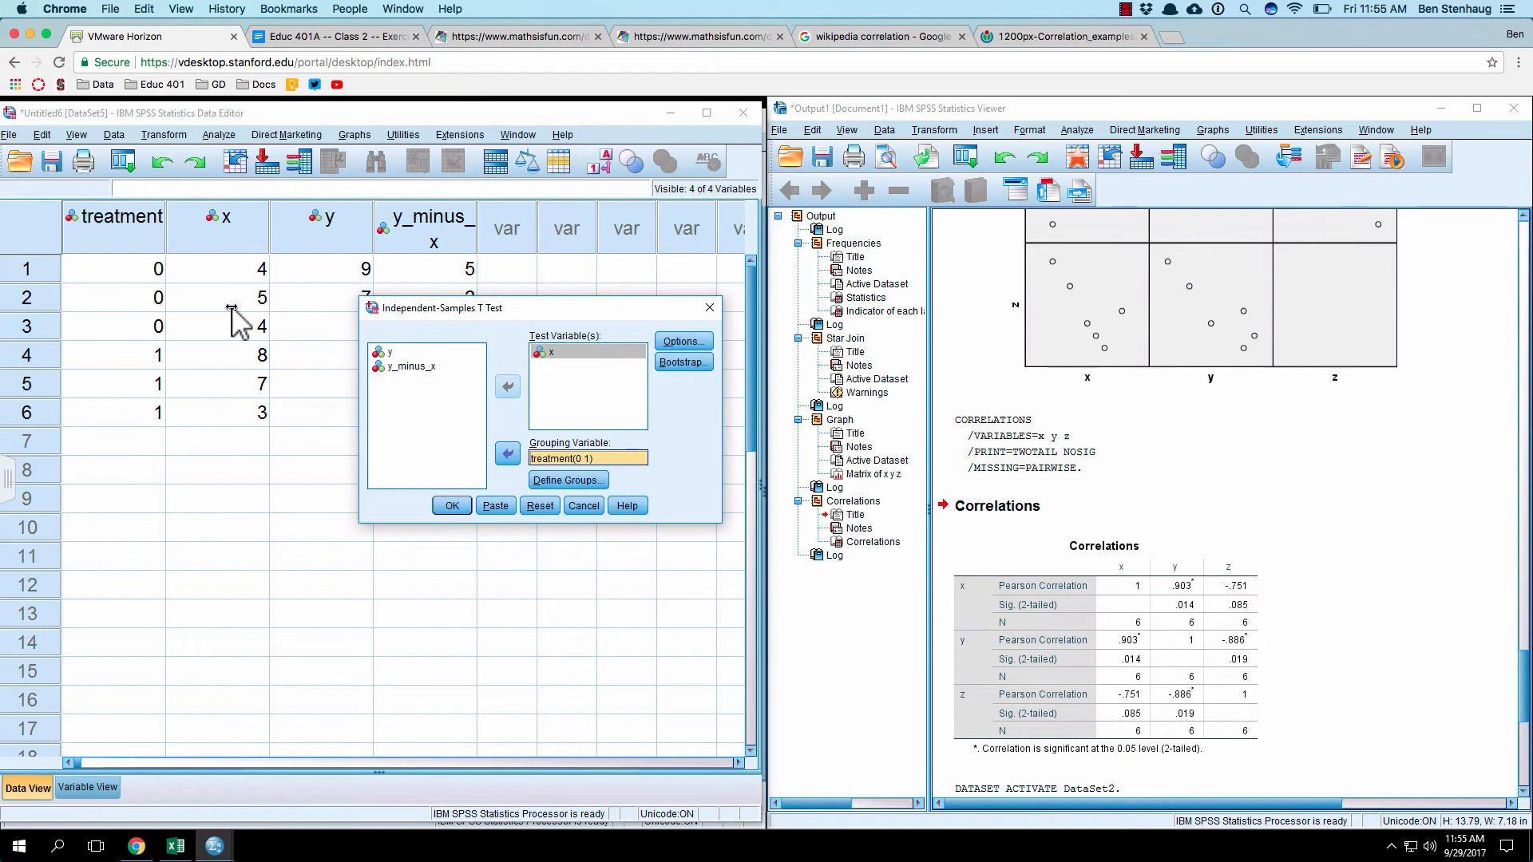
click(452, 506)
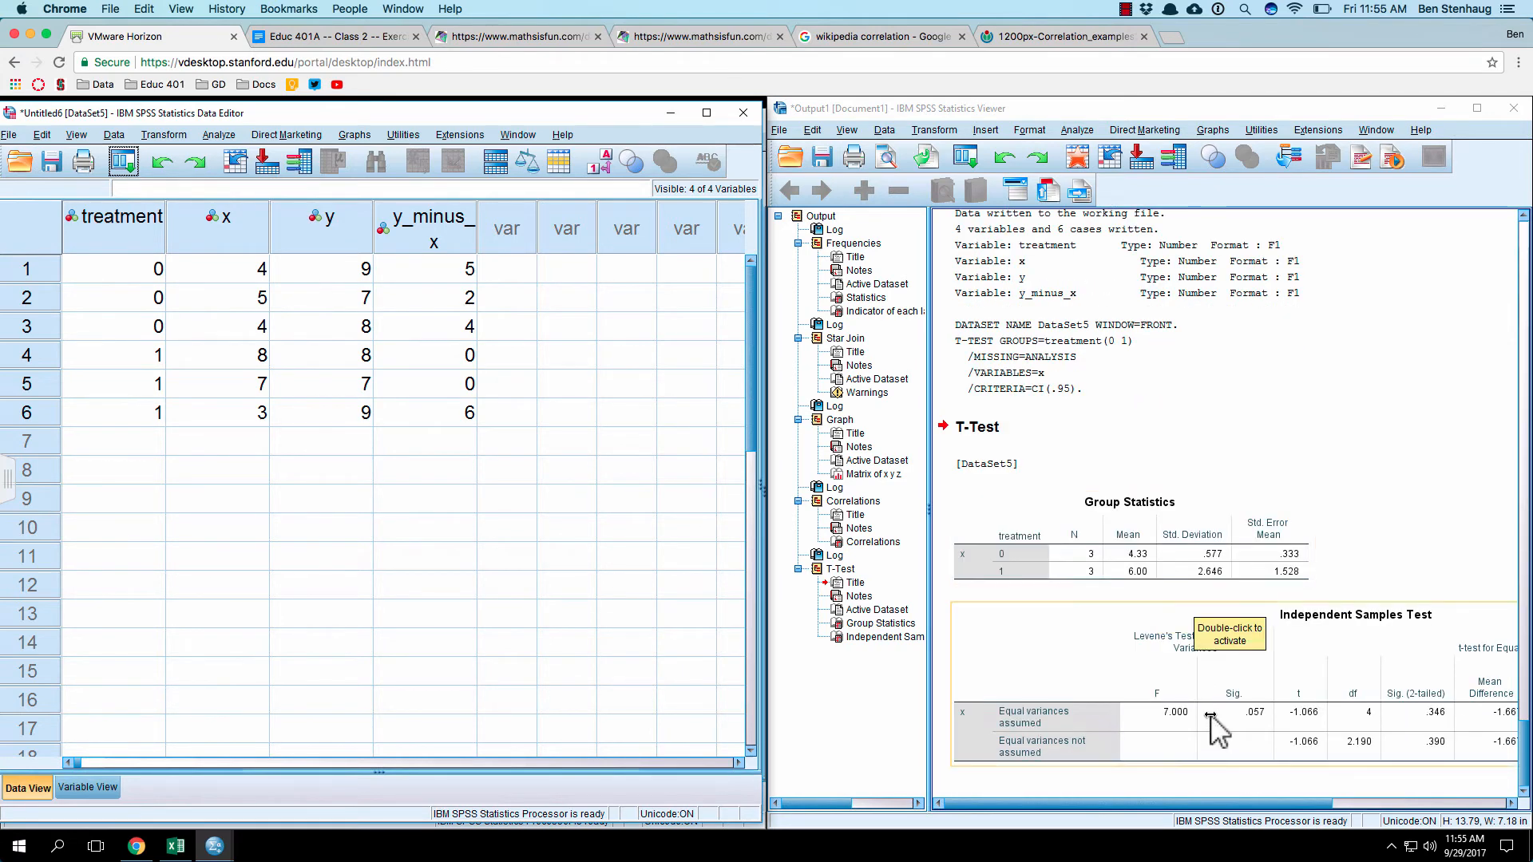
Step: Examine the Independent Samples Test table across its full width, from Levene's test to the 95% confidence interval of the difference
drag(1261, 802, 1357, 802)
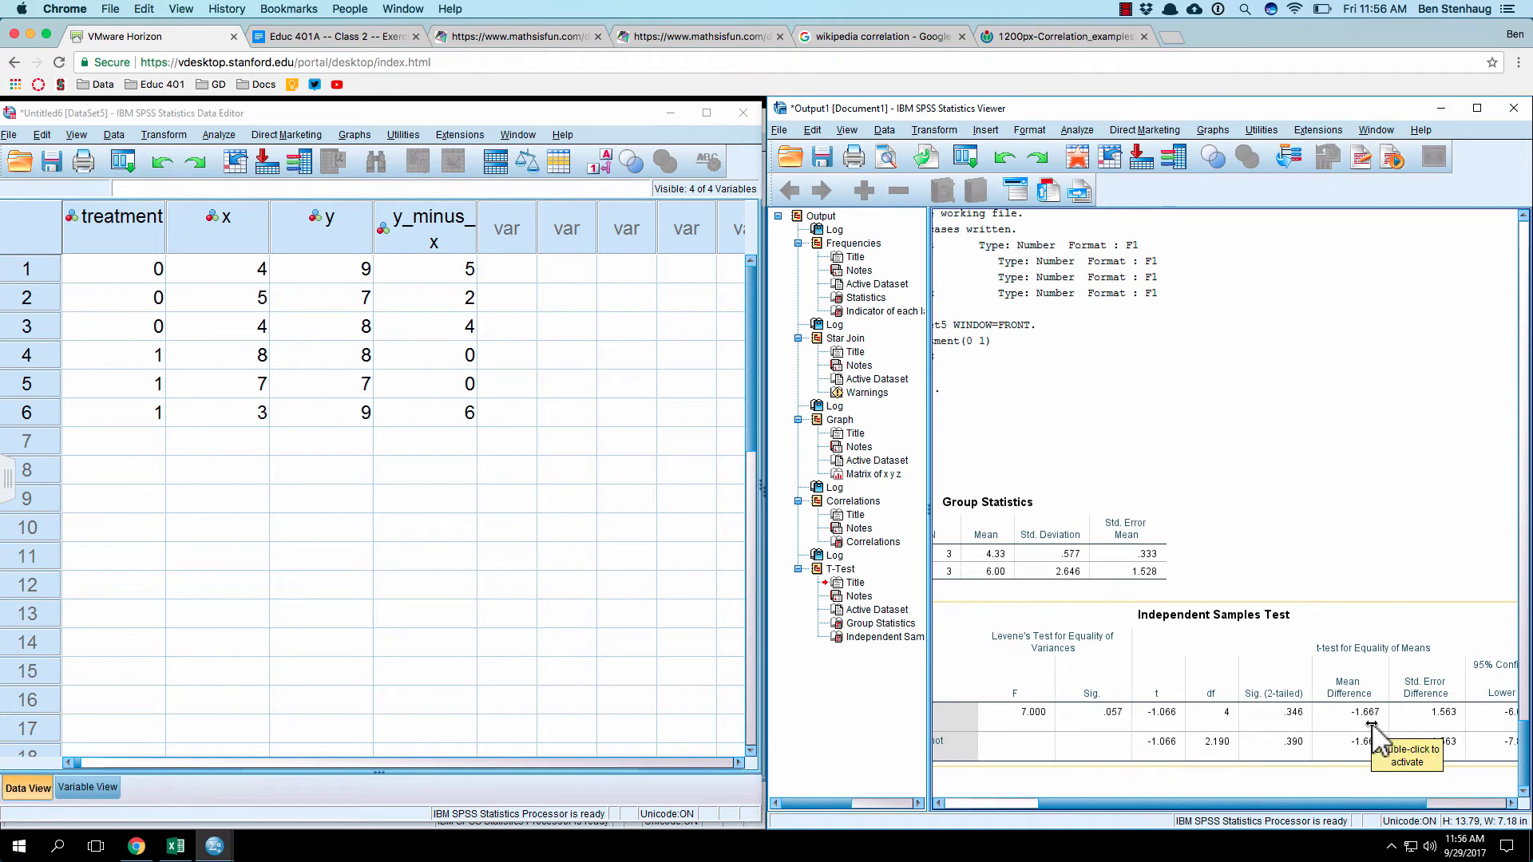
drag(1329, 799, 1176, 801)
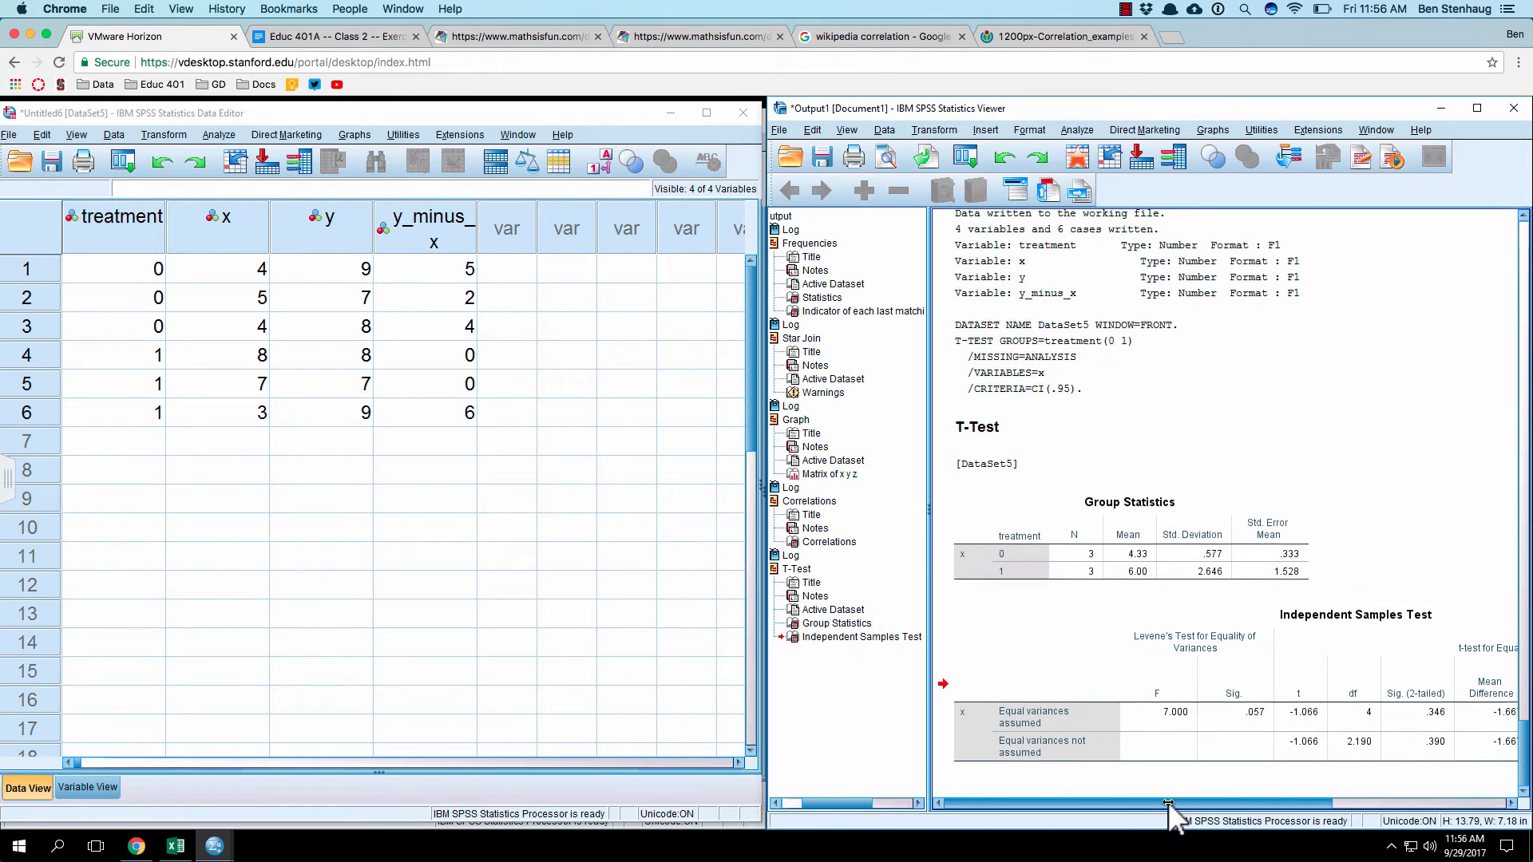
click(1065, 720)
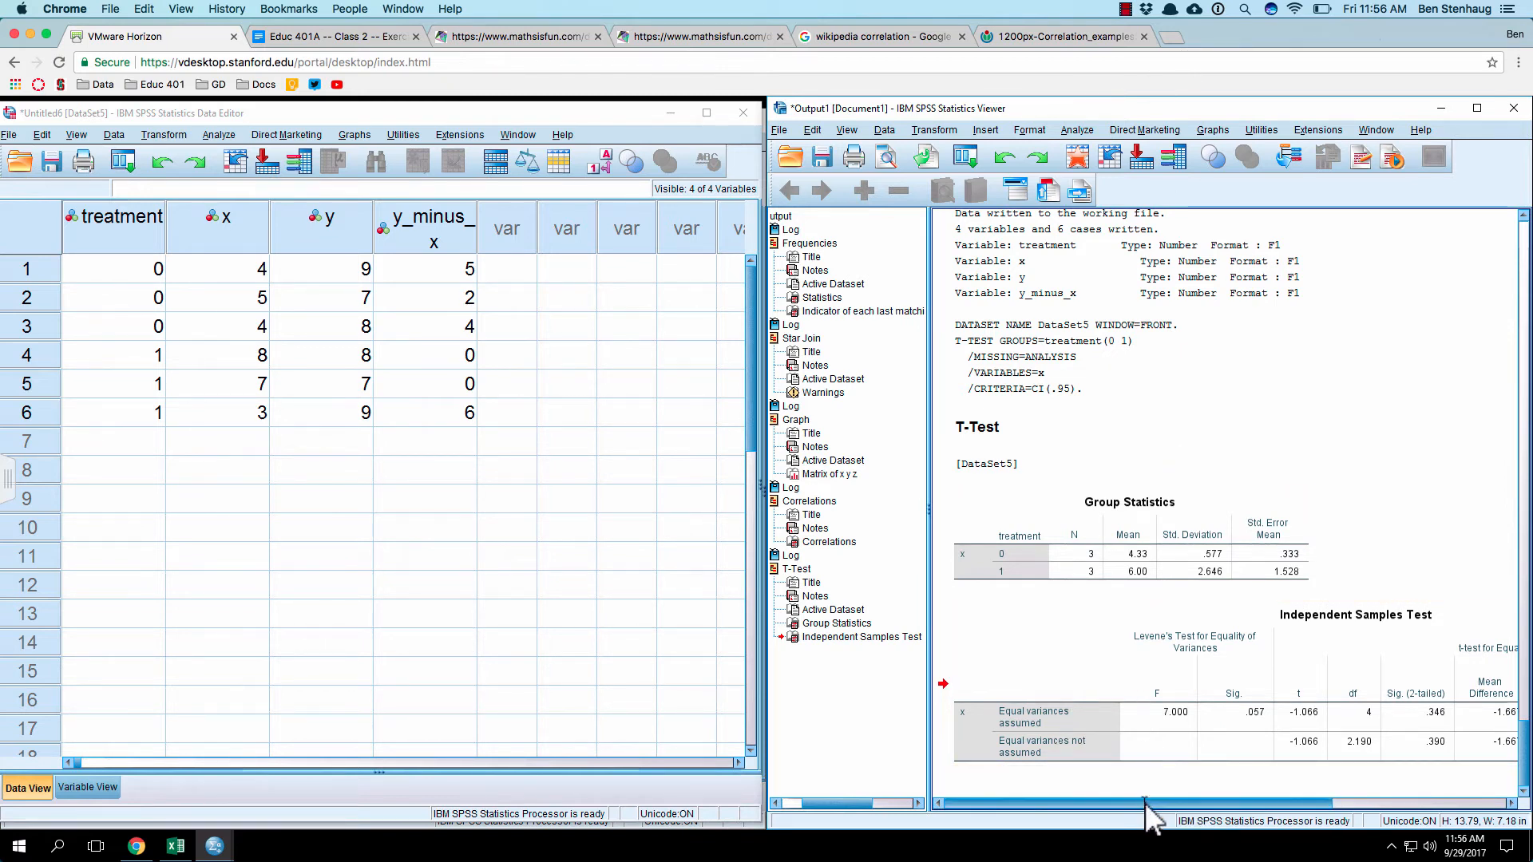
drag(1145, 806, 1349, 836)
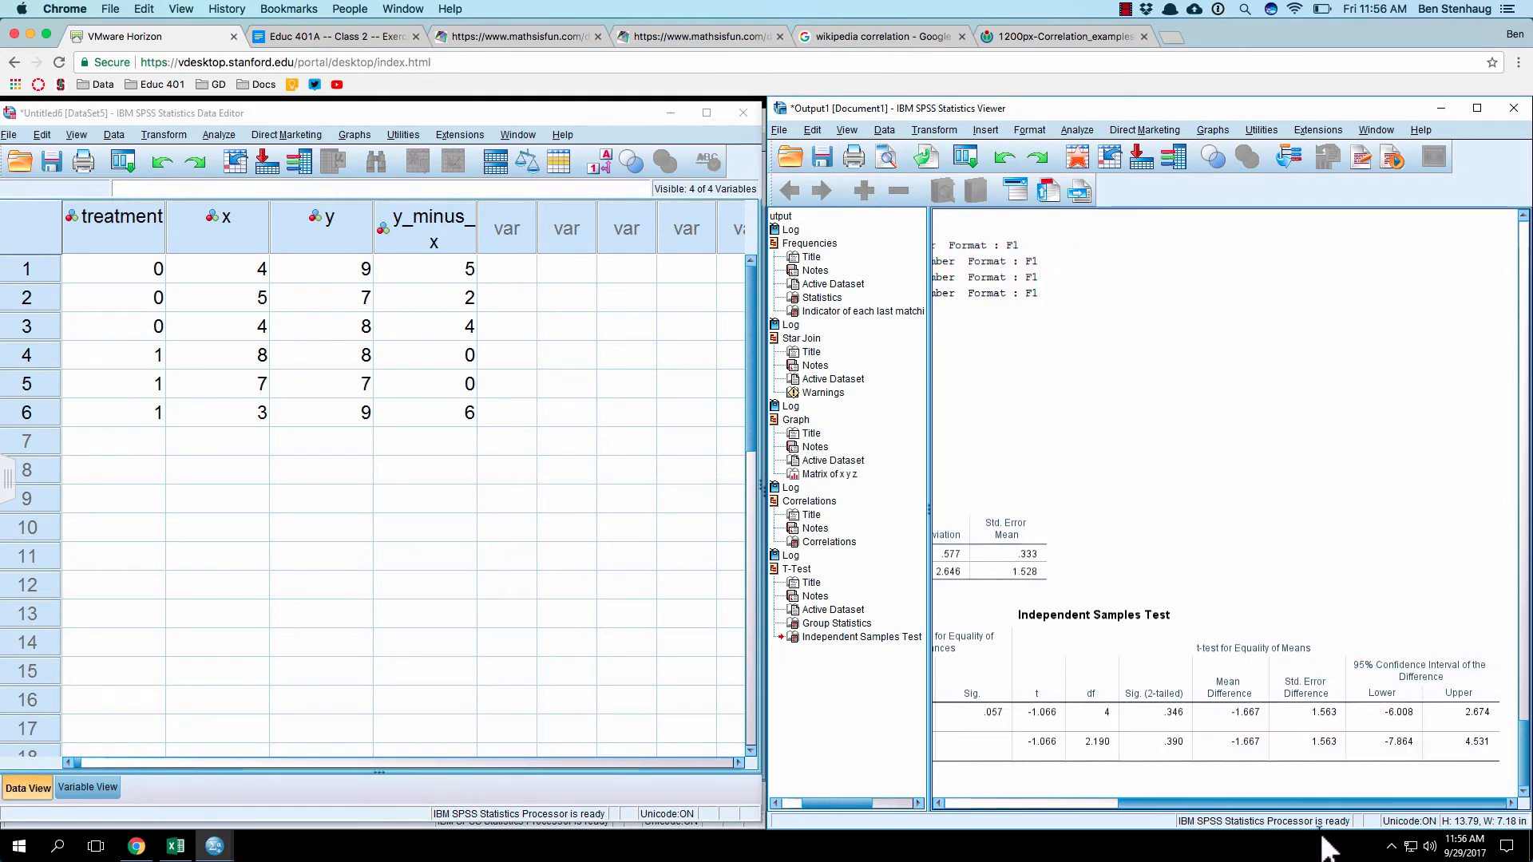
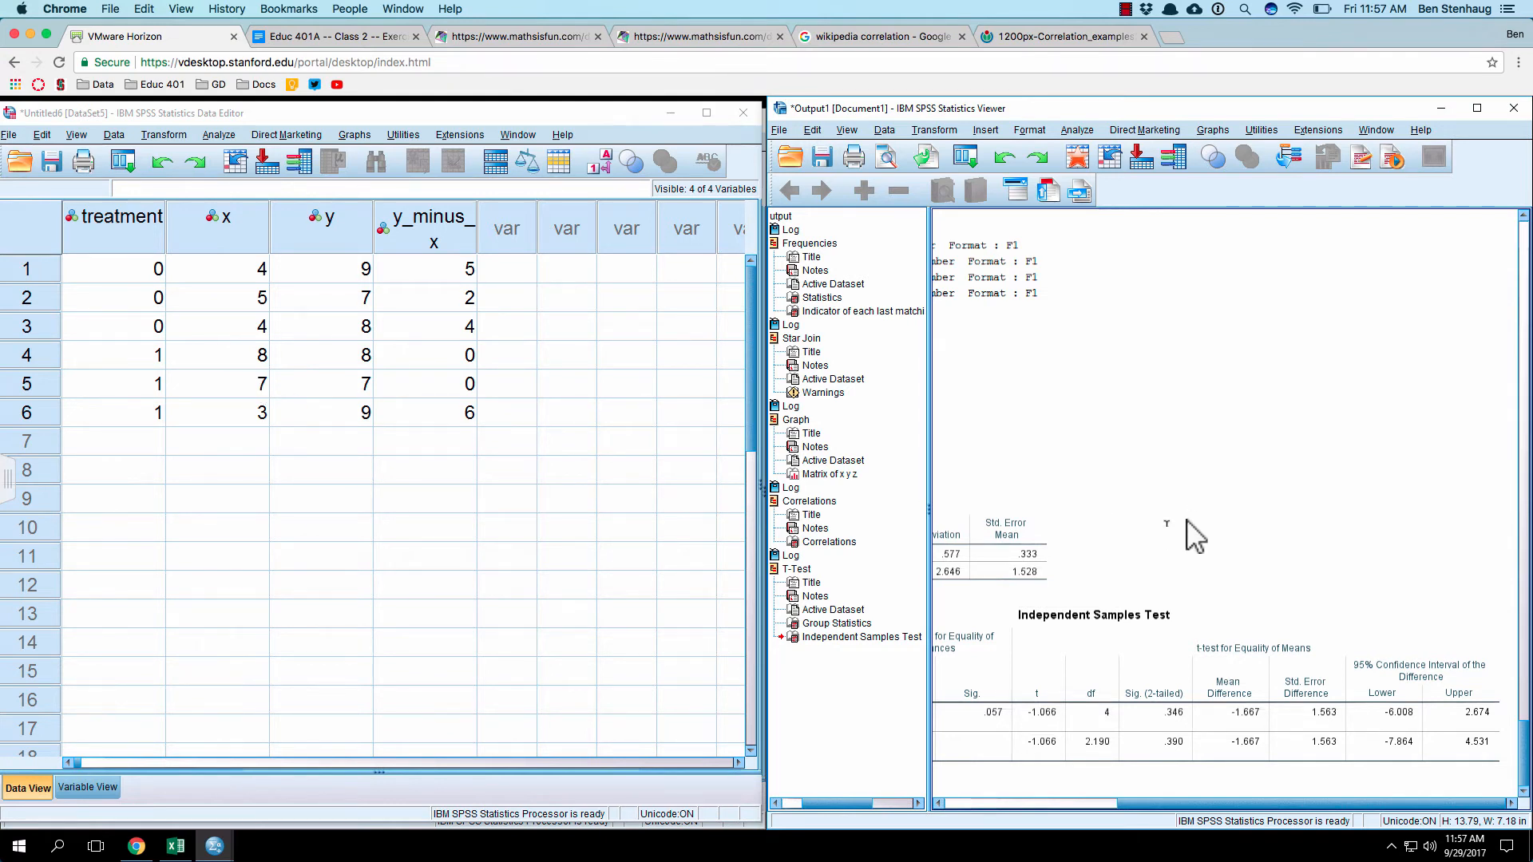
Step: Set up a One-Sample T Test with x as the test variable
drag(1133, 806, 920, 803)
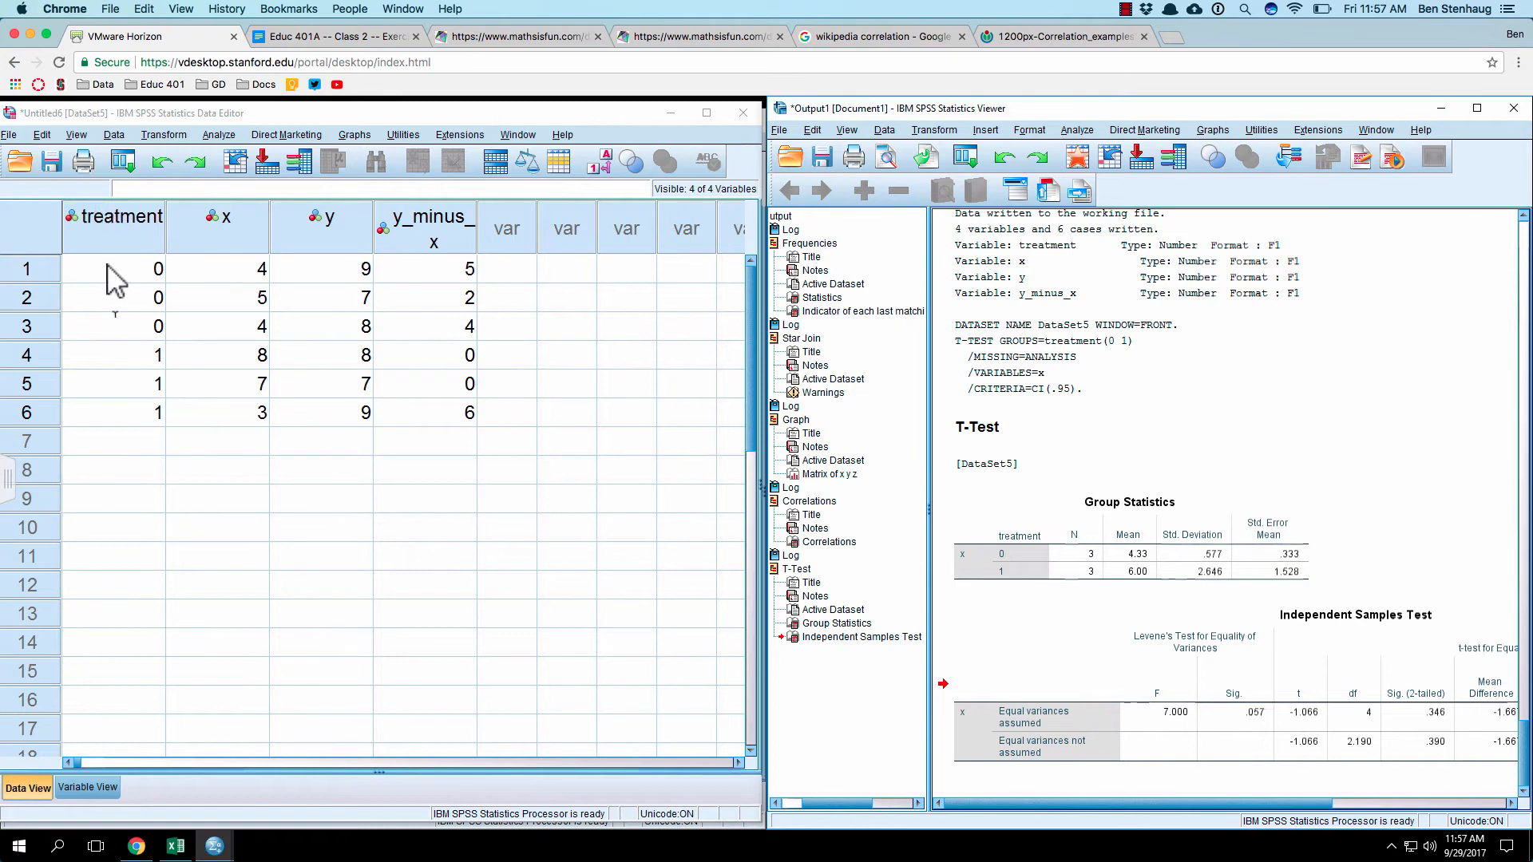
click(114, 136)
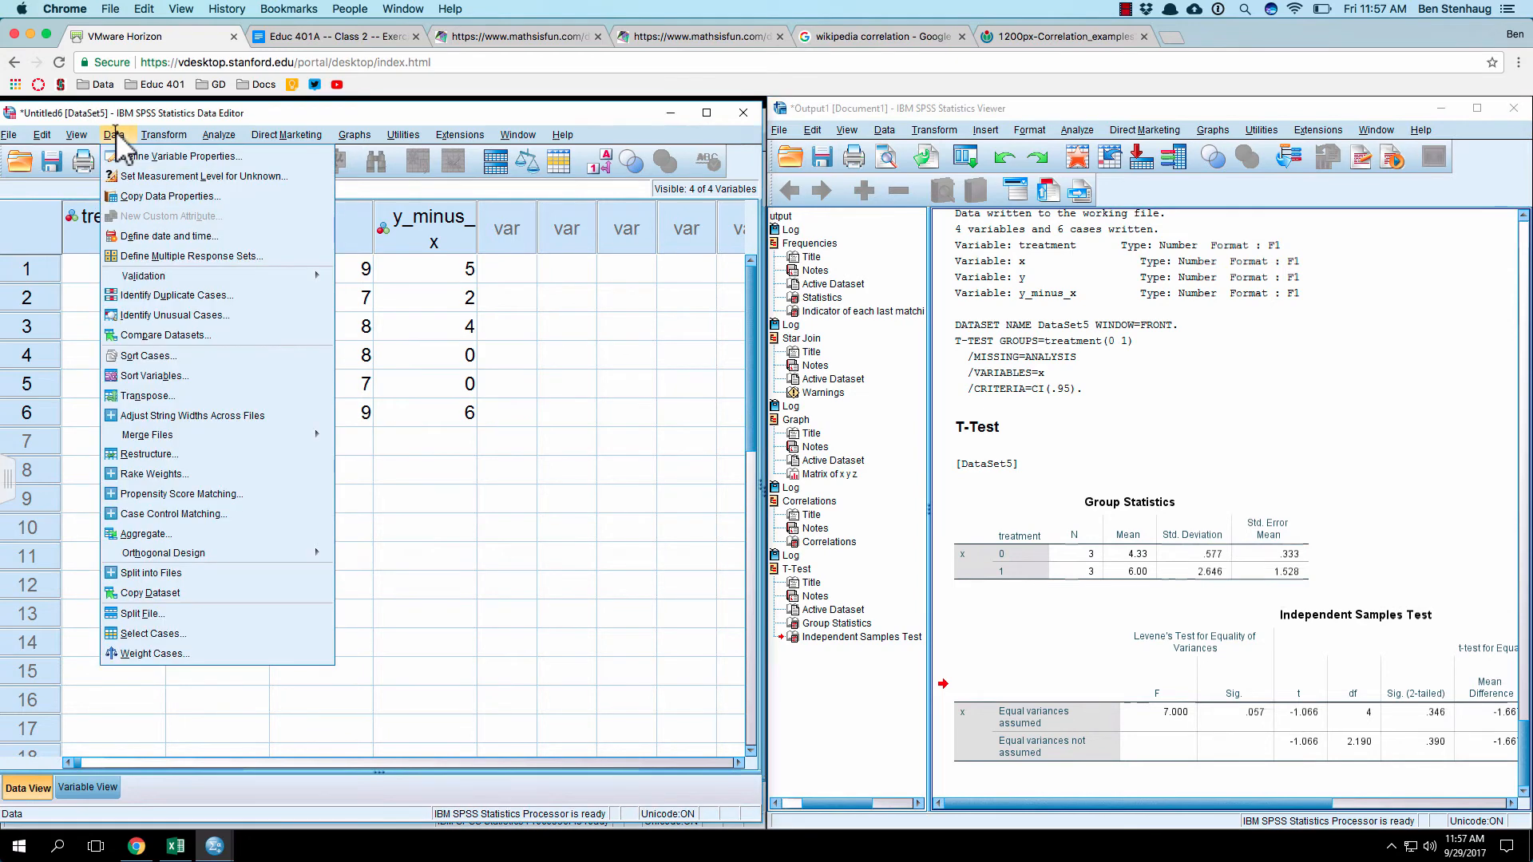
mouse_move(219, 136)
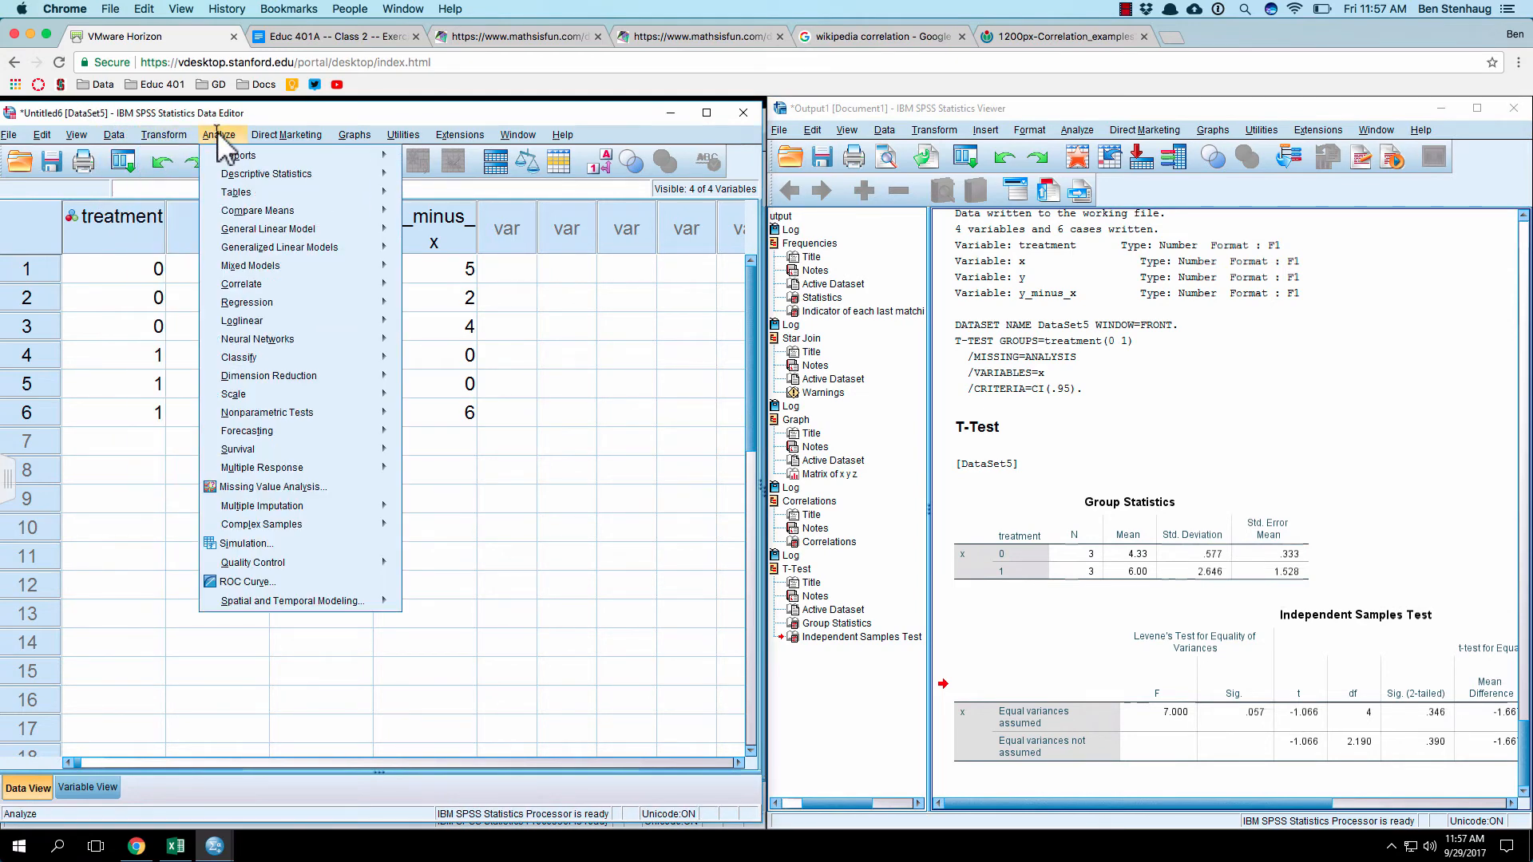
mouse_move(267, 211)
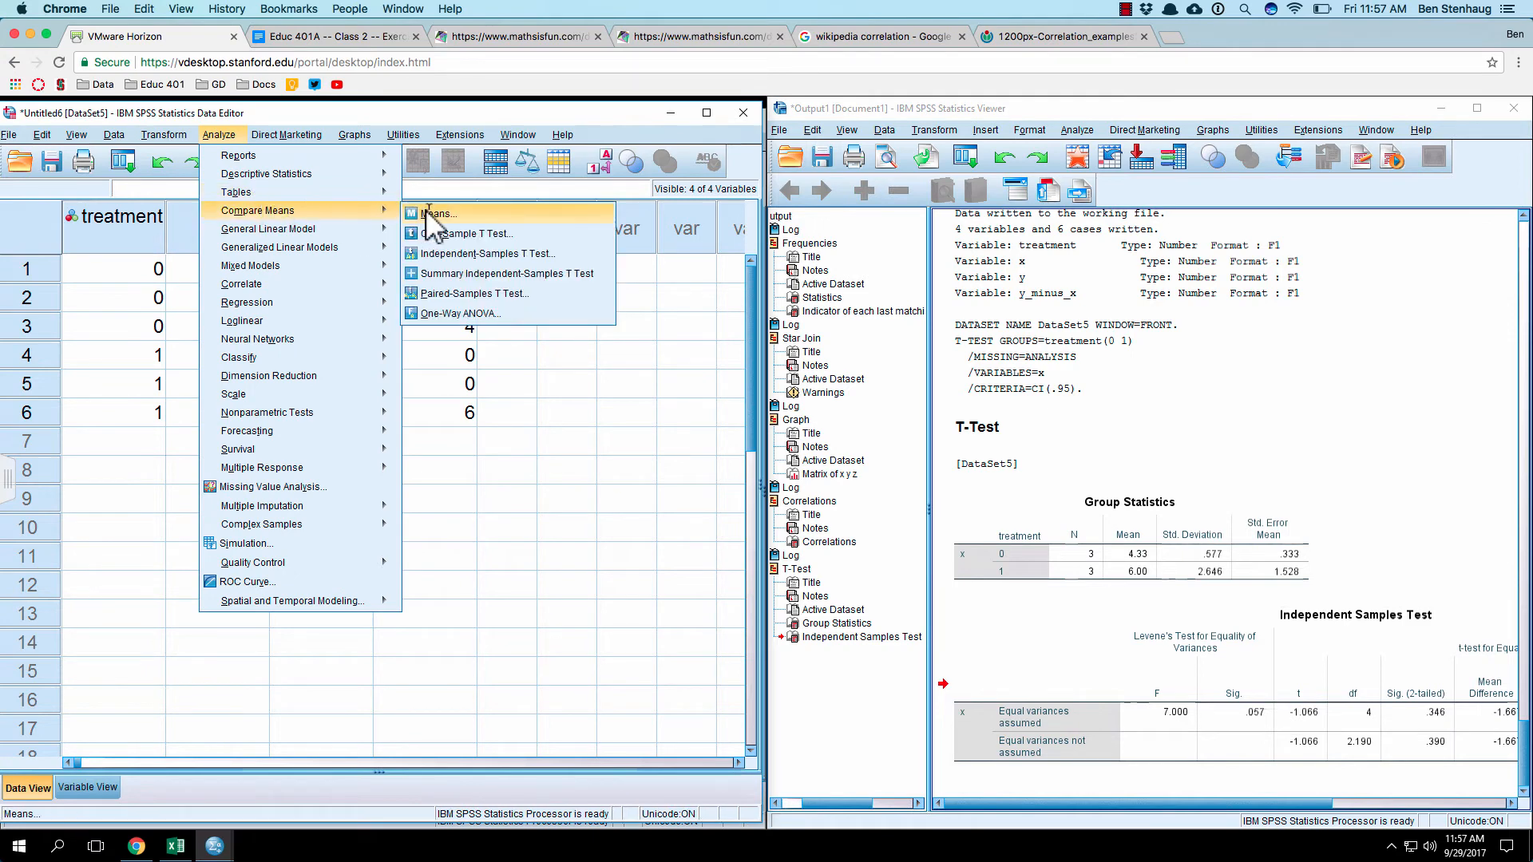
click(472, 236)
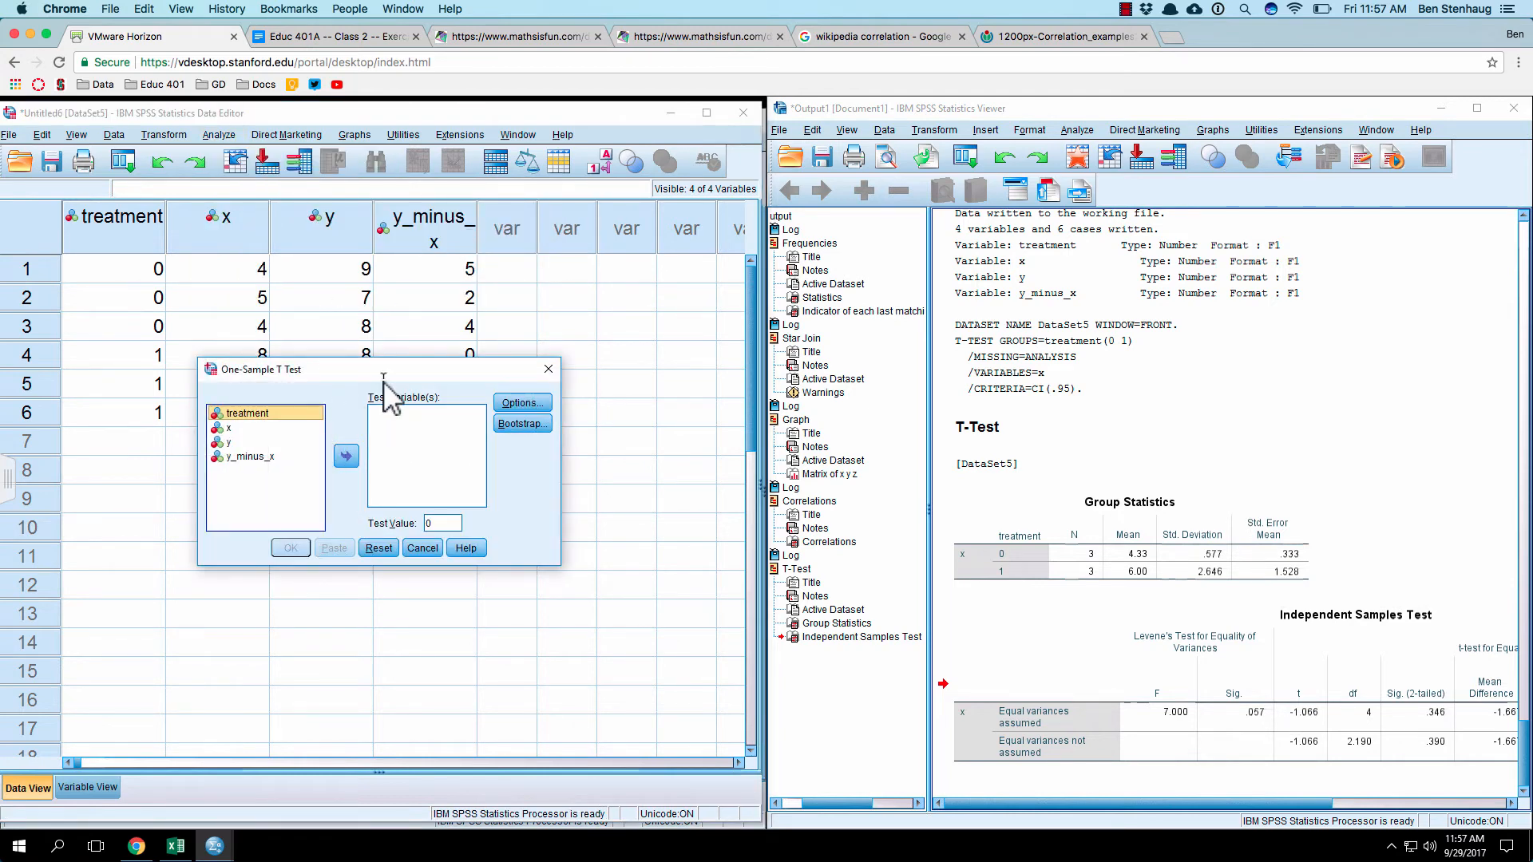
drag(383, 375, 735, 339)
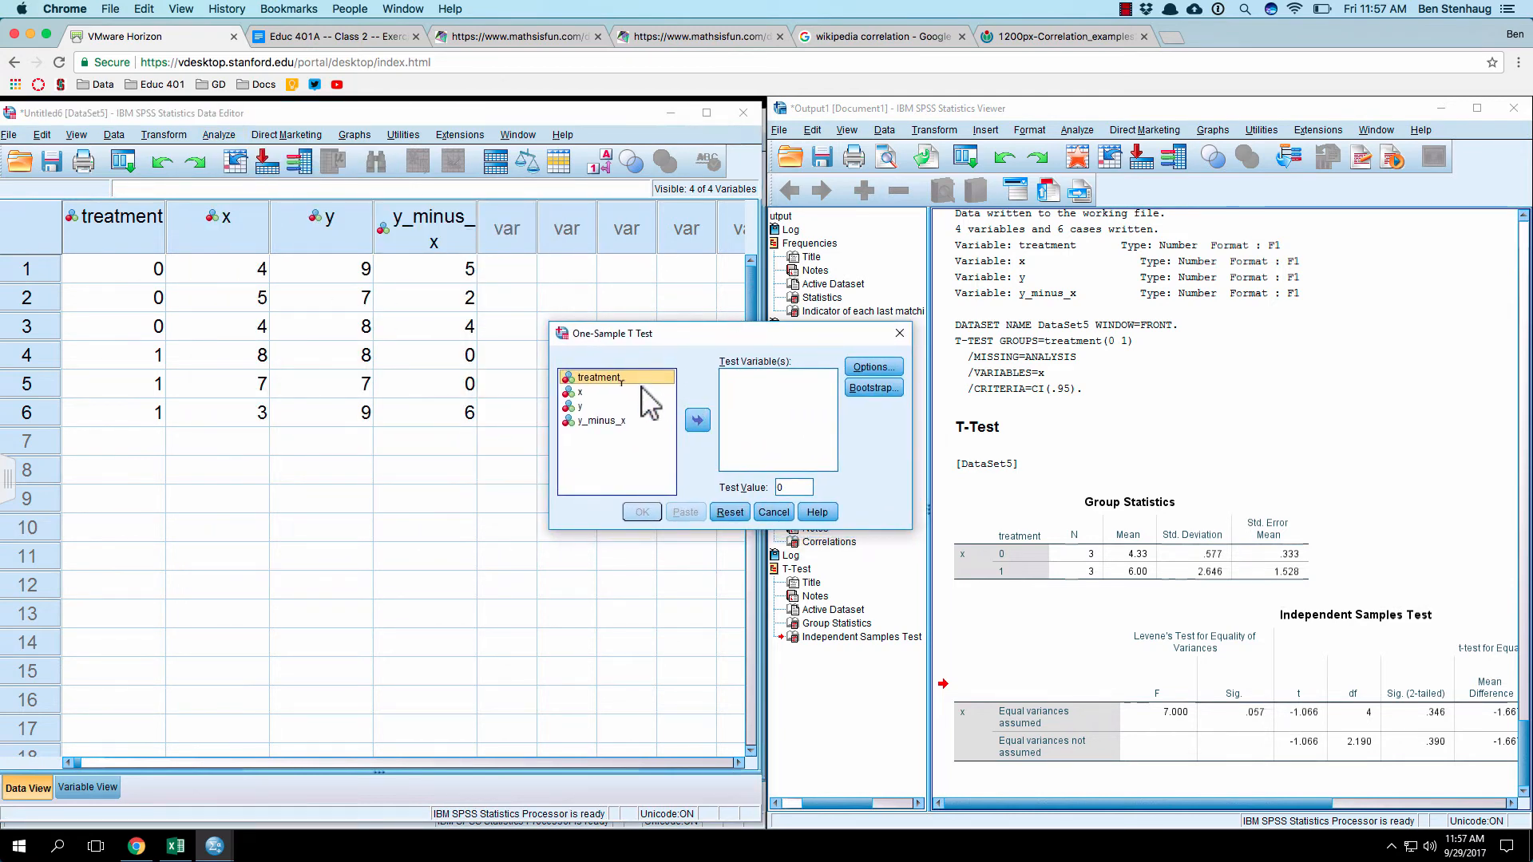
click(580, 391)
click(697, 420)
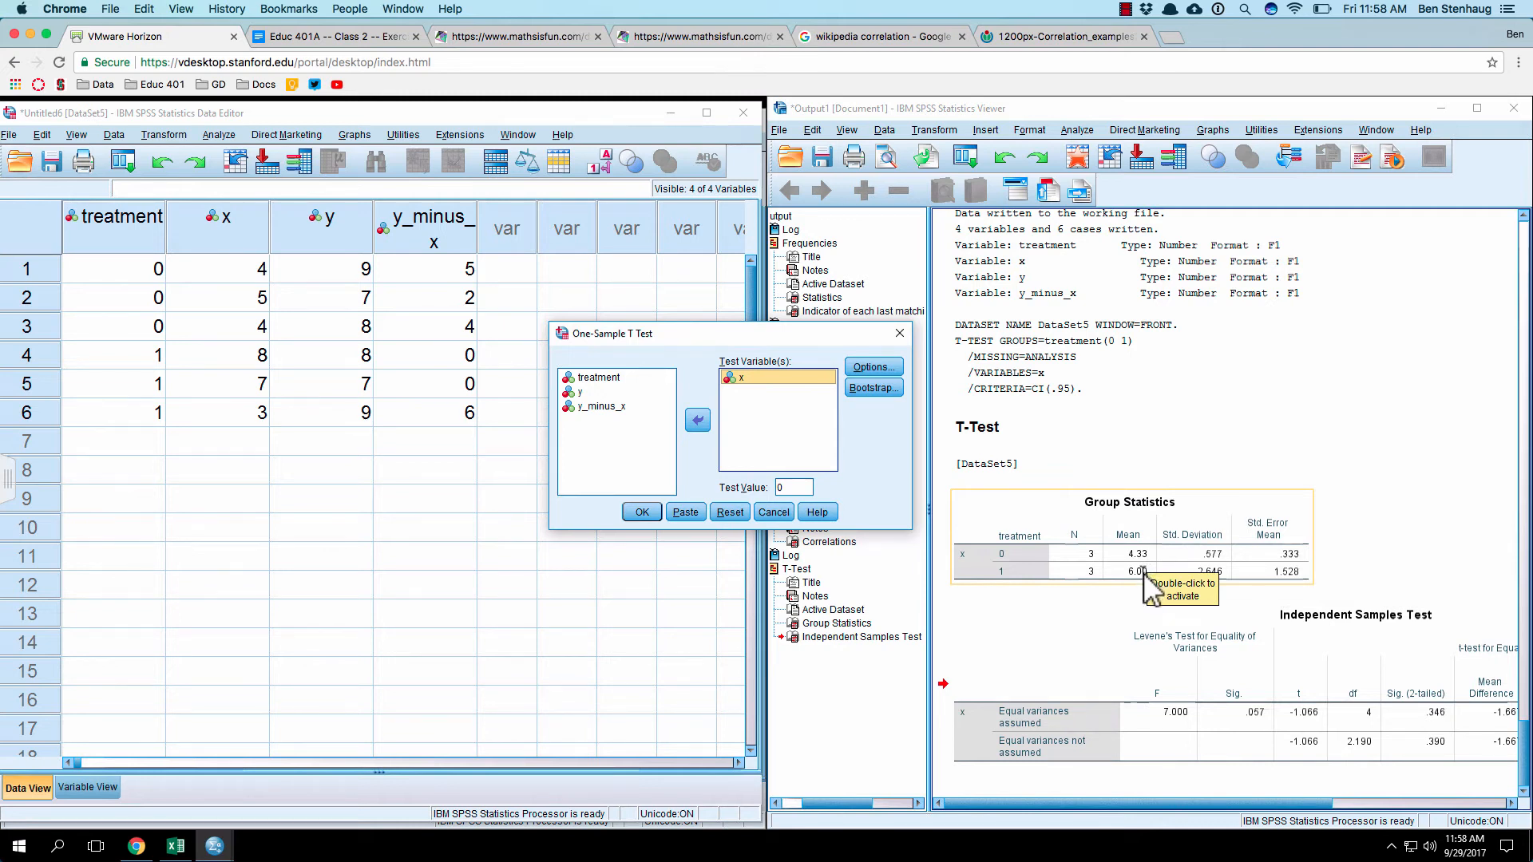
Step: Set the test value to 3 and run the one-sample t-test on x
double_click(788, 487)
click(788, 487)
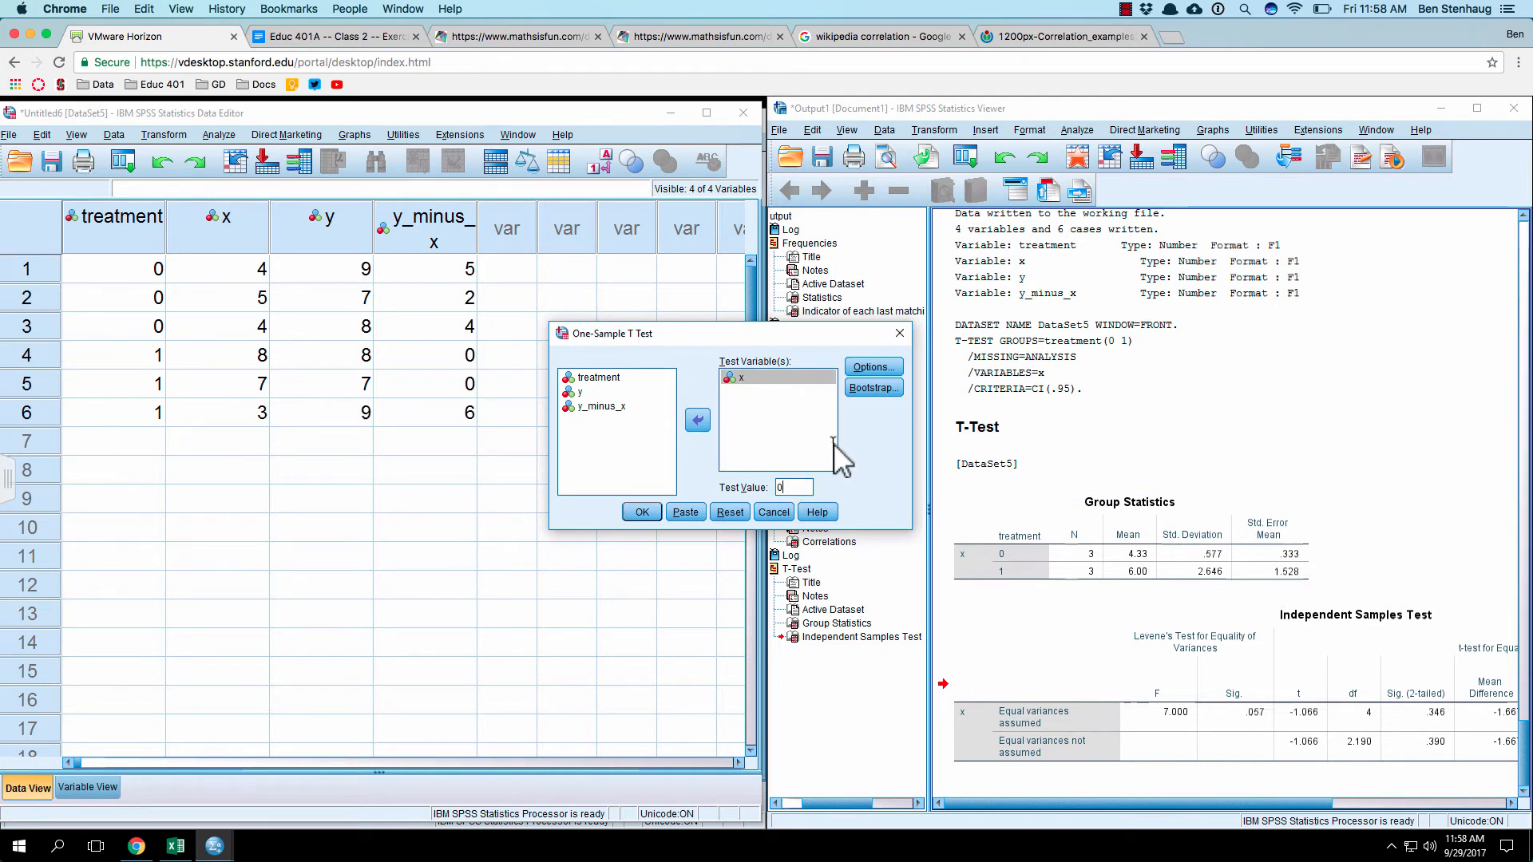
key(BackSpace)
text(3)
click(641, 511)
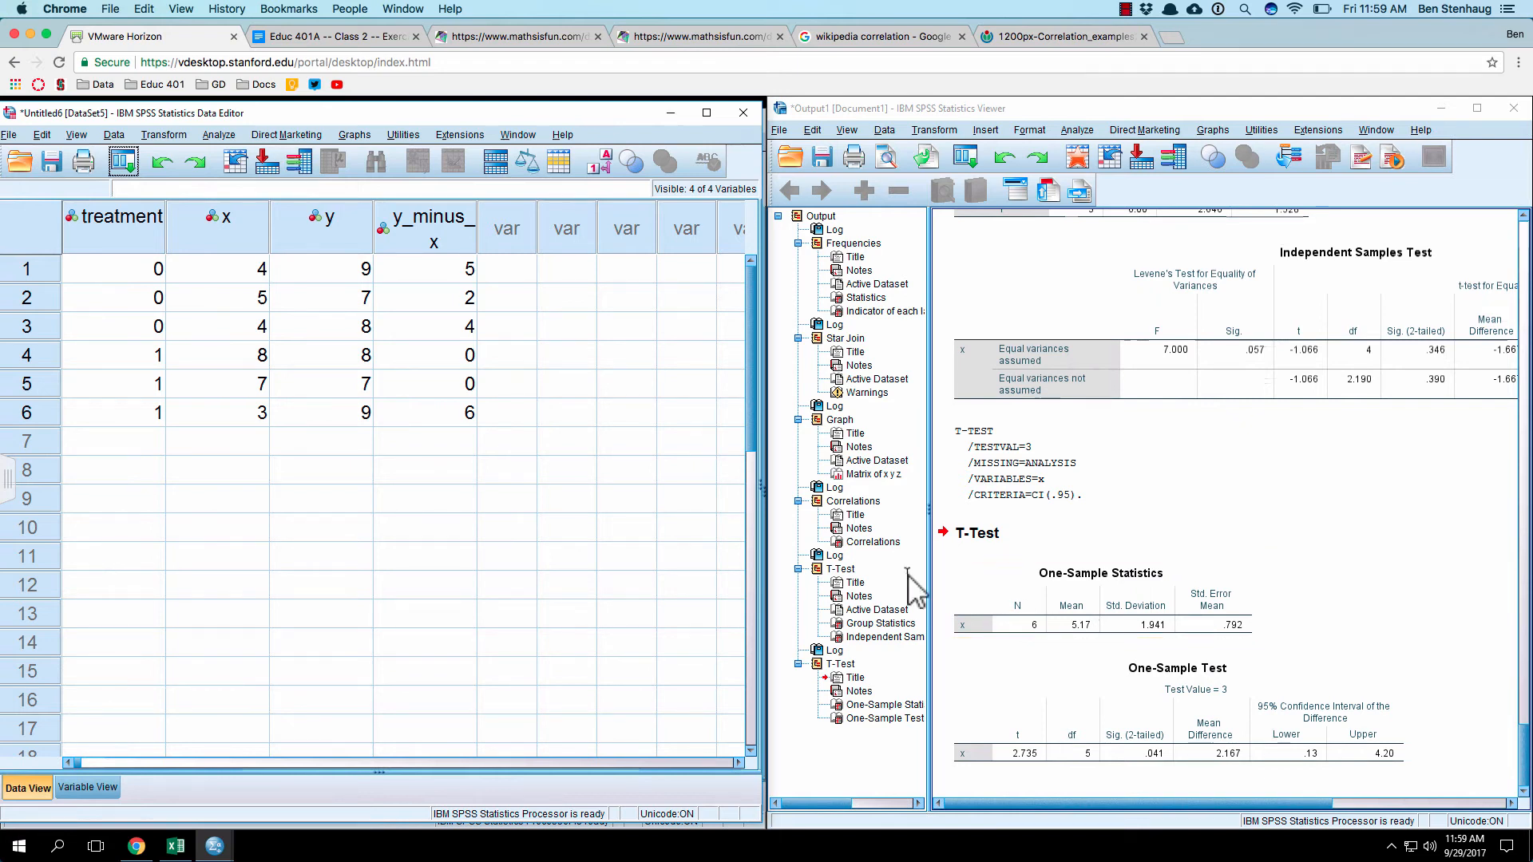
Step: Run a Paired-Samples T Test with x as Variable1 and y as Variable2 of pair 1
click(161, 135)
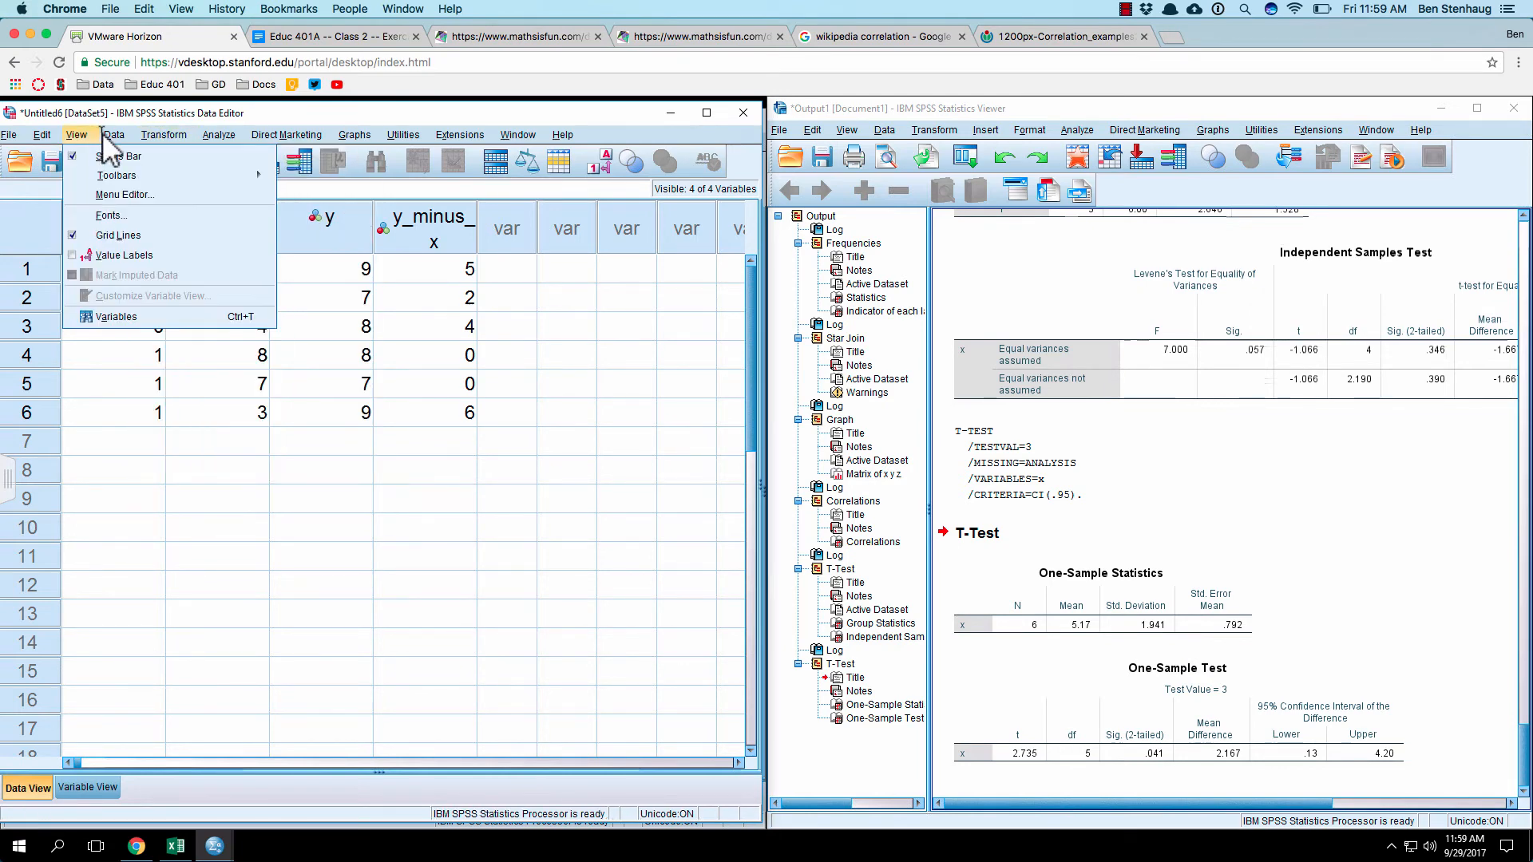
mouse_move(114, 135)
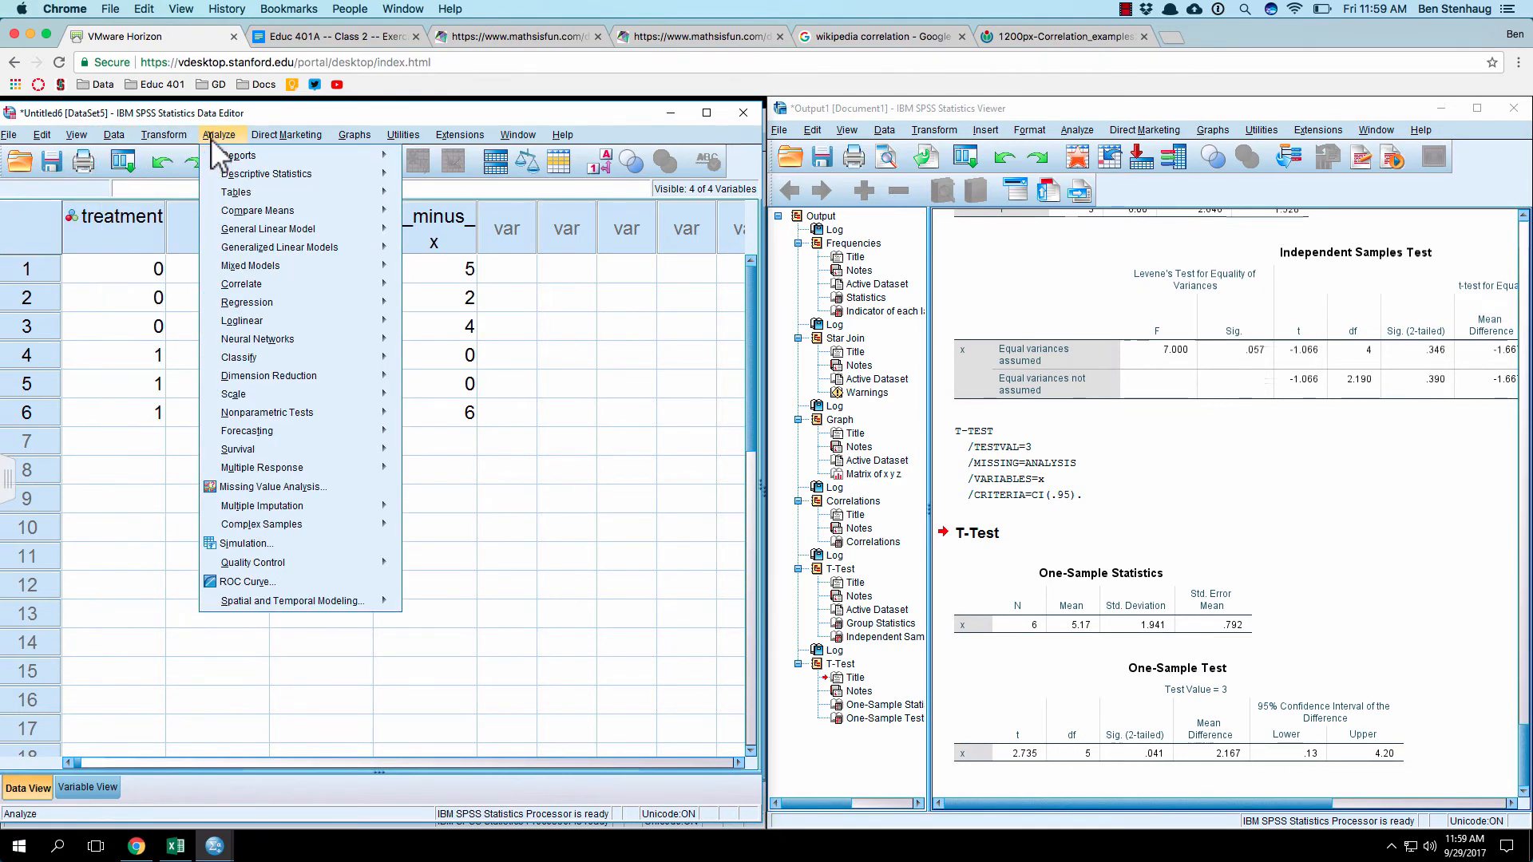
mouse_move(218, 135)
mouse_move(252, 211)
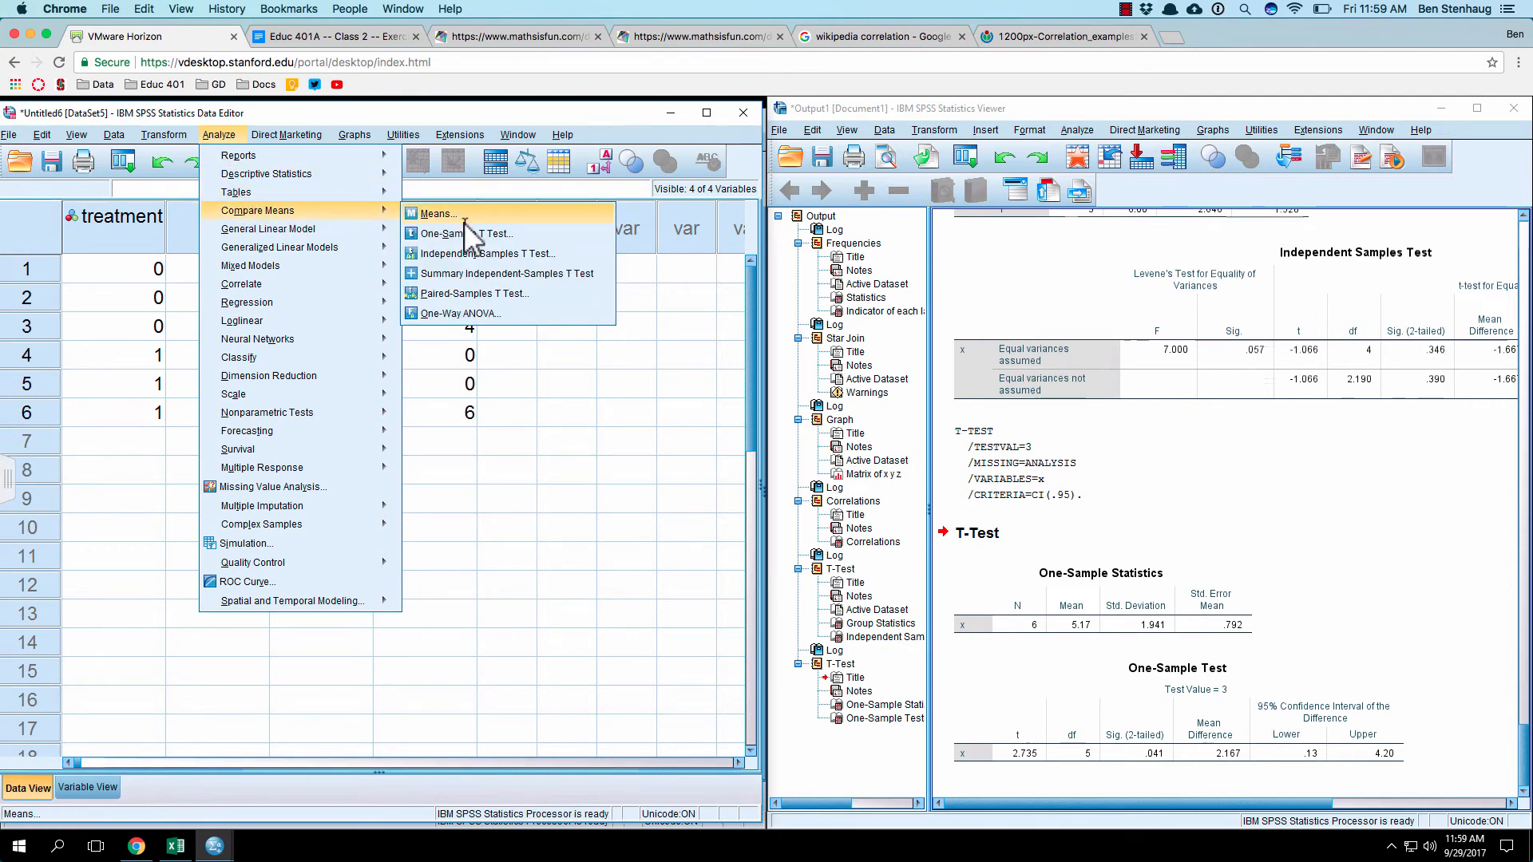
click(476, 293)
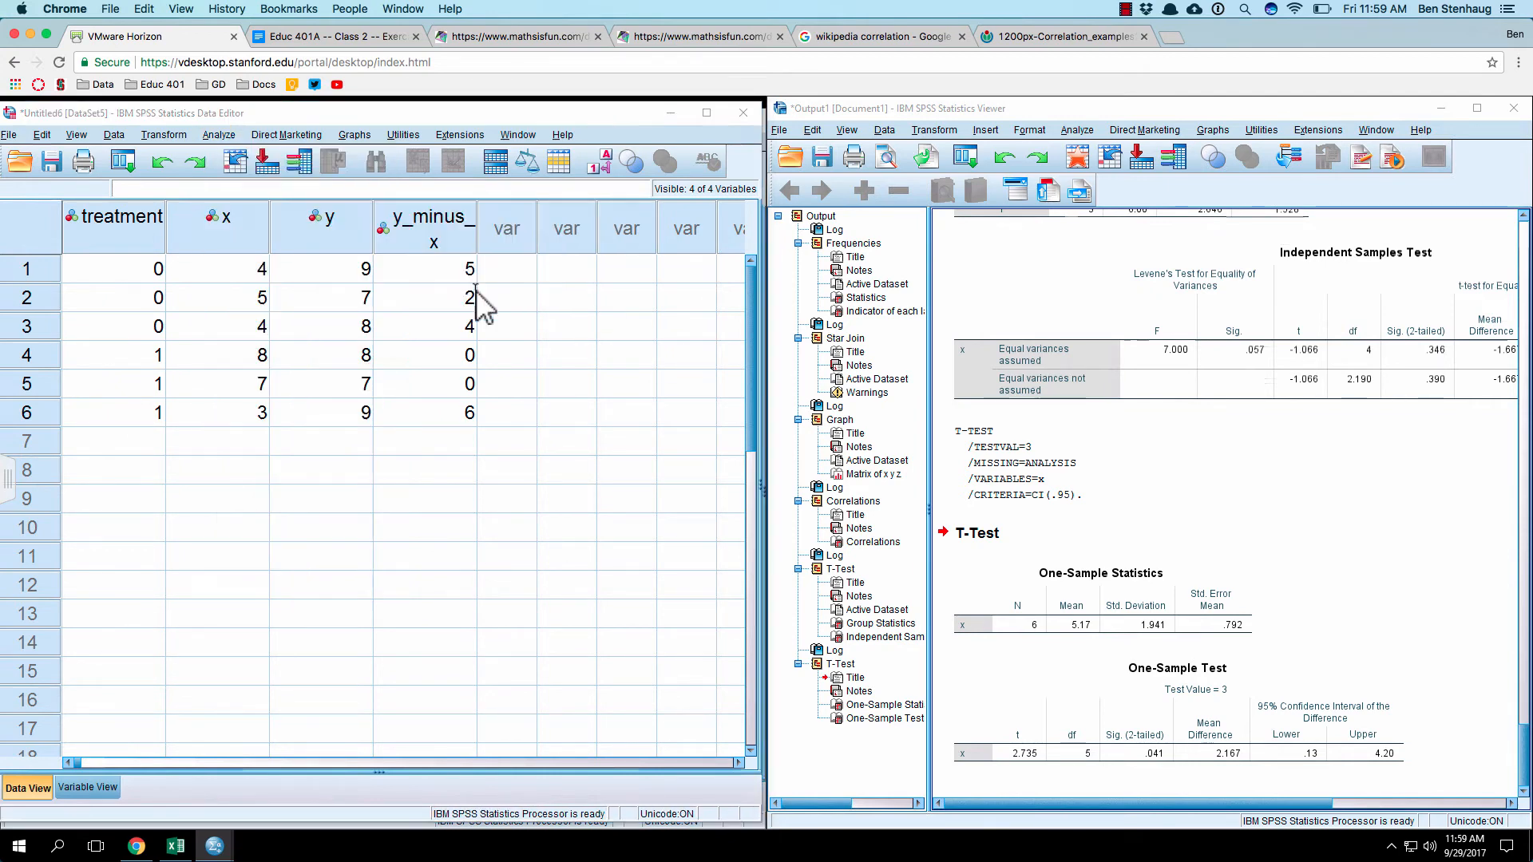
drag(337, 104, 888, 182)
click(619, 246)
click(709, 307)
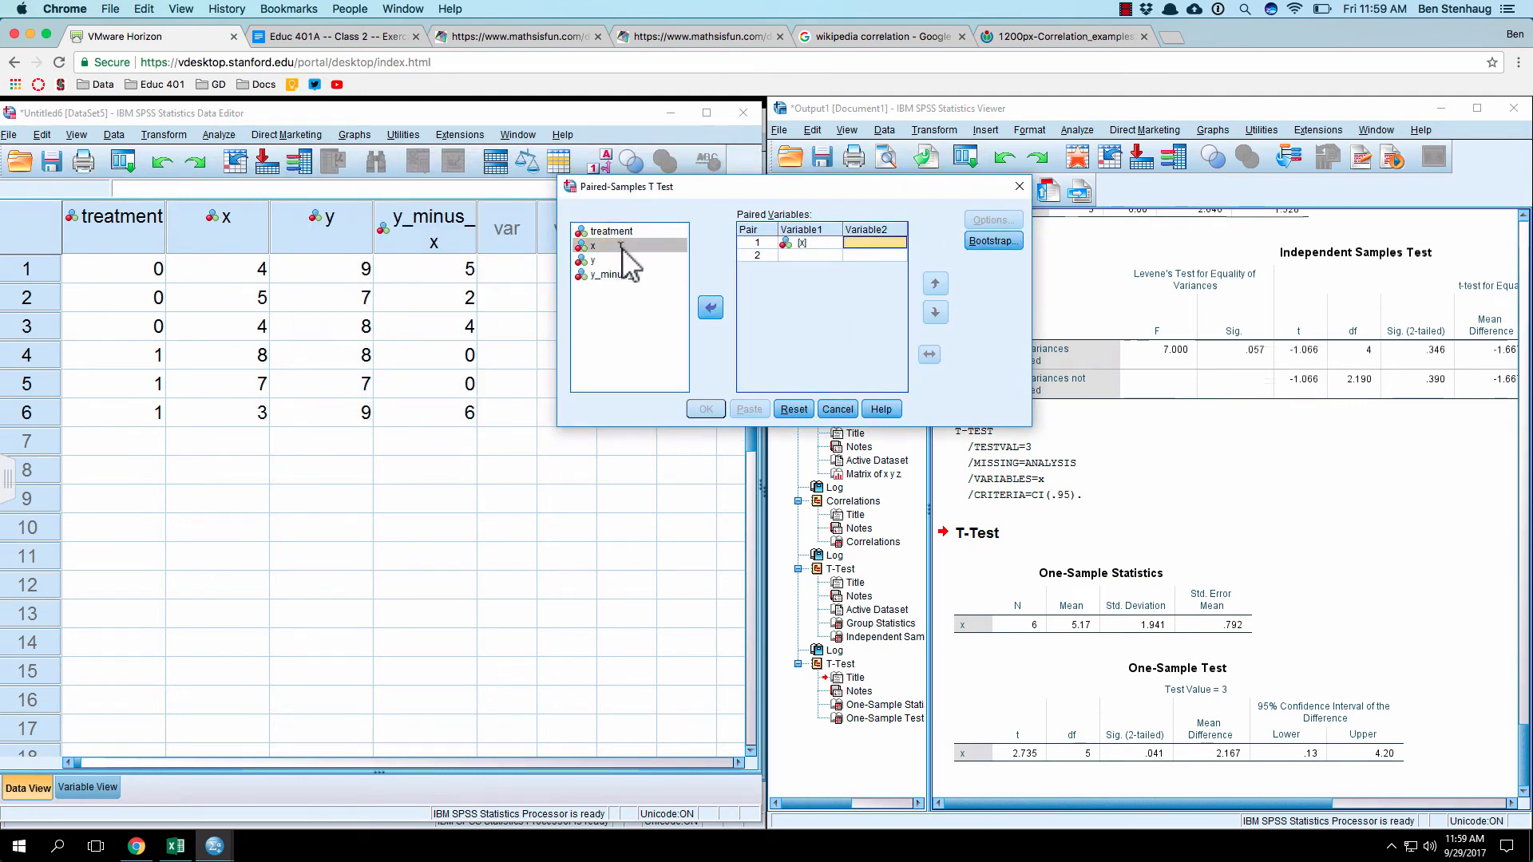
click(605, 261)
click(710, 307)
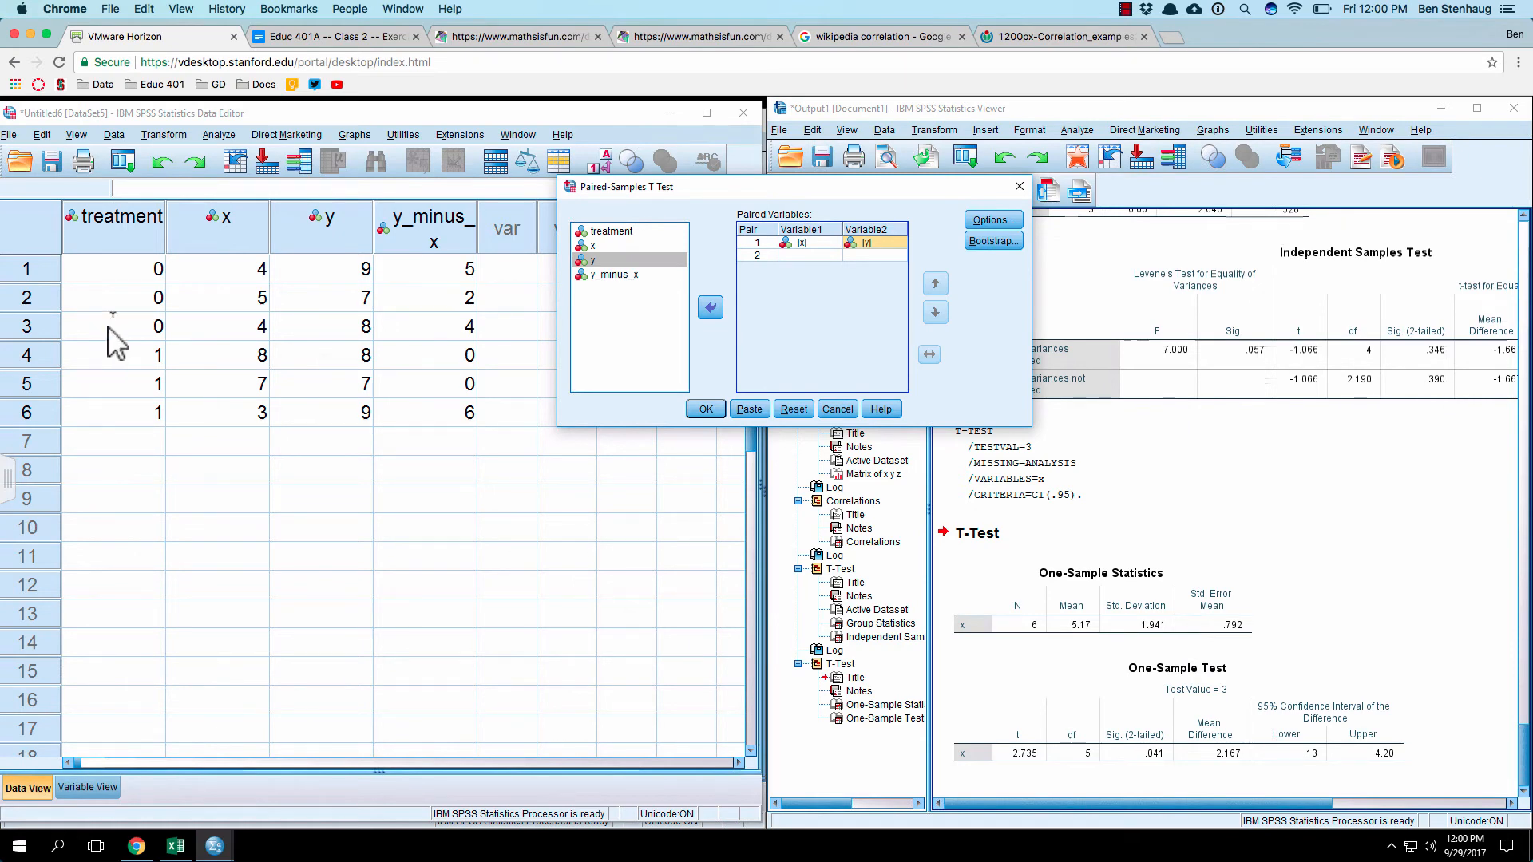
click(706, 409)
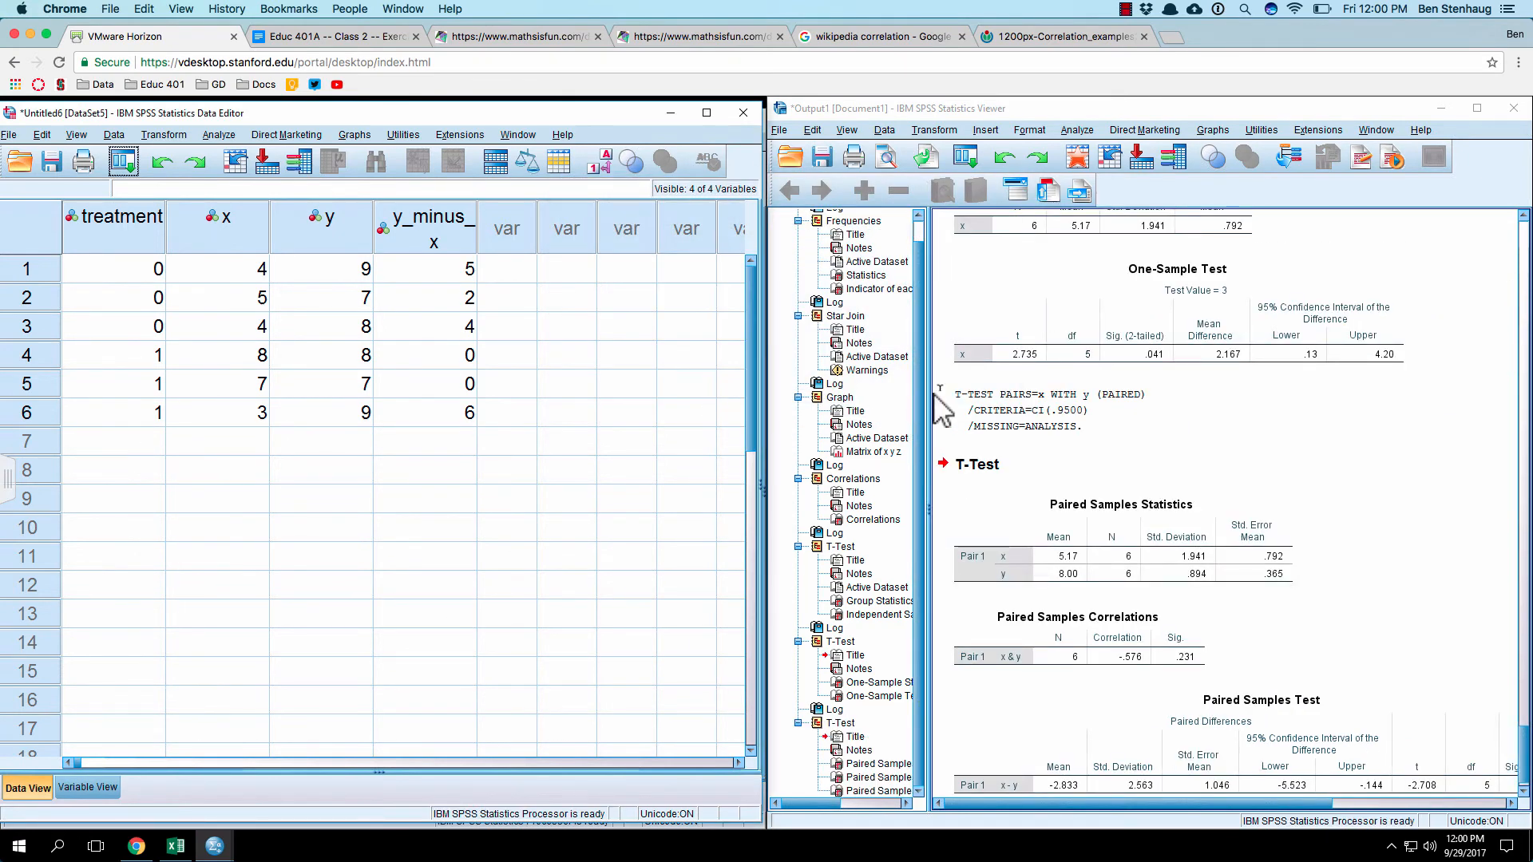
Step: Examine the Paired Samples Test table through to its two-tailed significance, and relate it to the y_minus_x values in the dataset
scroll(1110, 374, down, 1)
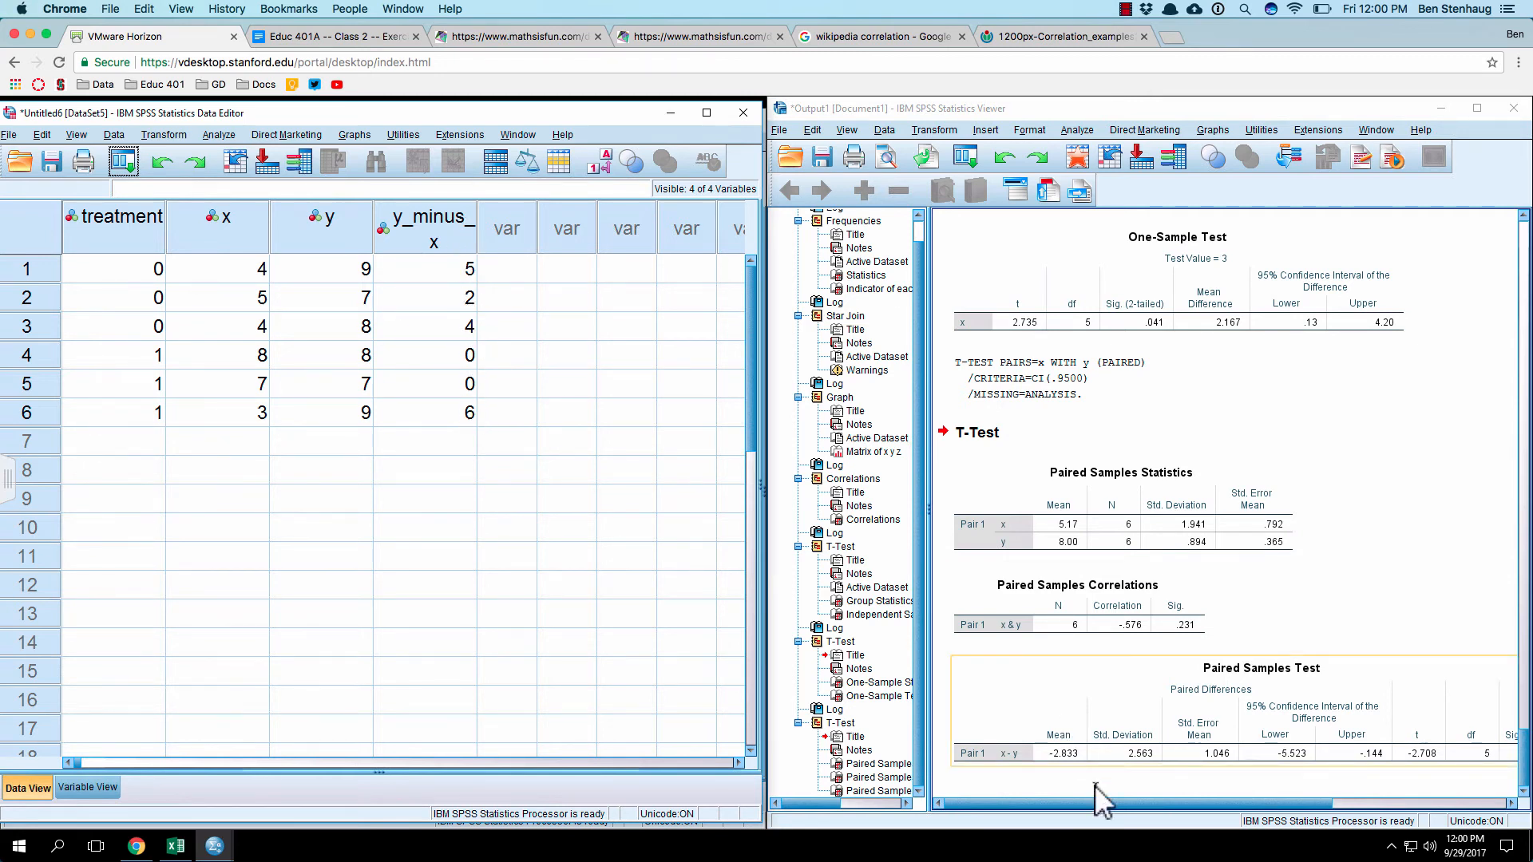
mouse_move(1100, 801)
mouse_down()
mouse_move(1209, 790)
mouse_move(1078, 801)
mouse_up()
click(1481, 757)
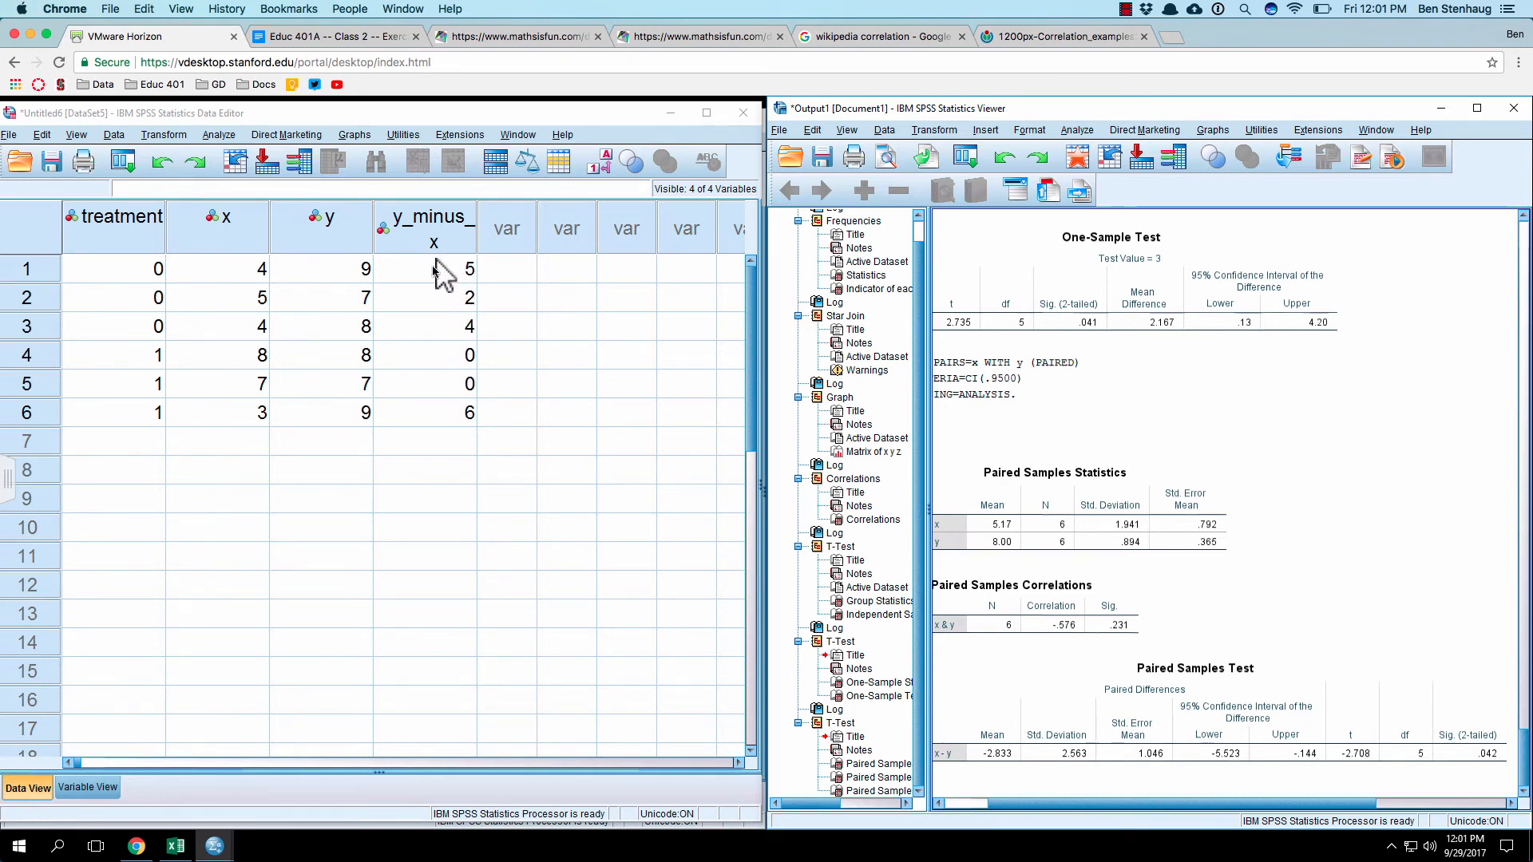
click(1143, 735)
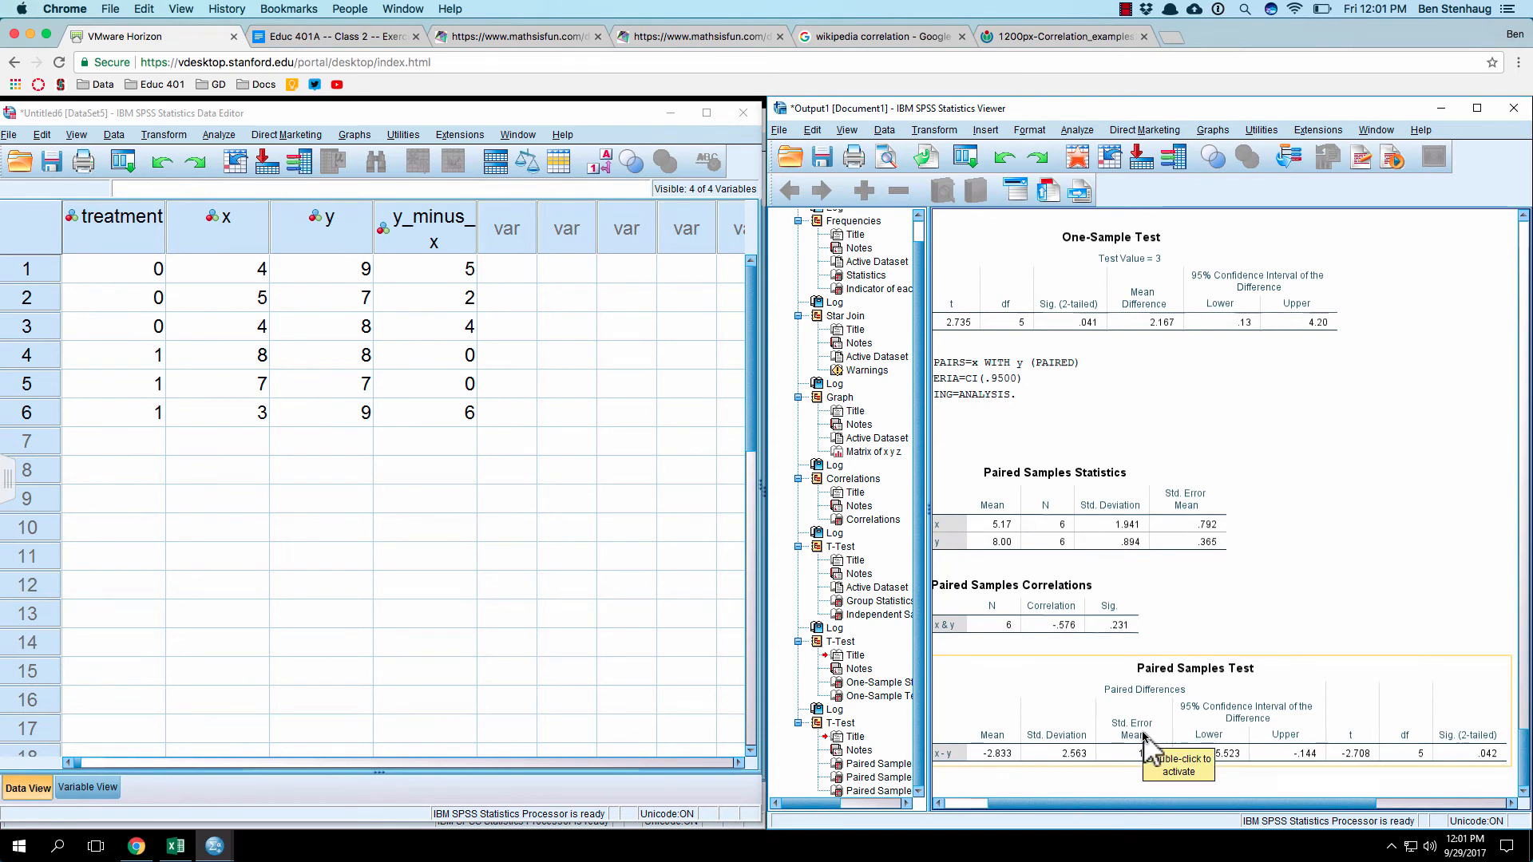
click(474, 339)
click(351, 298)
click(435, 274)
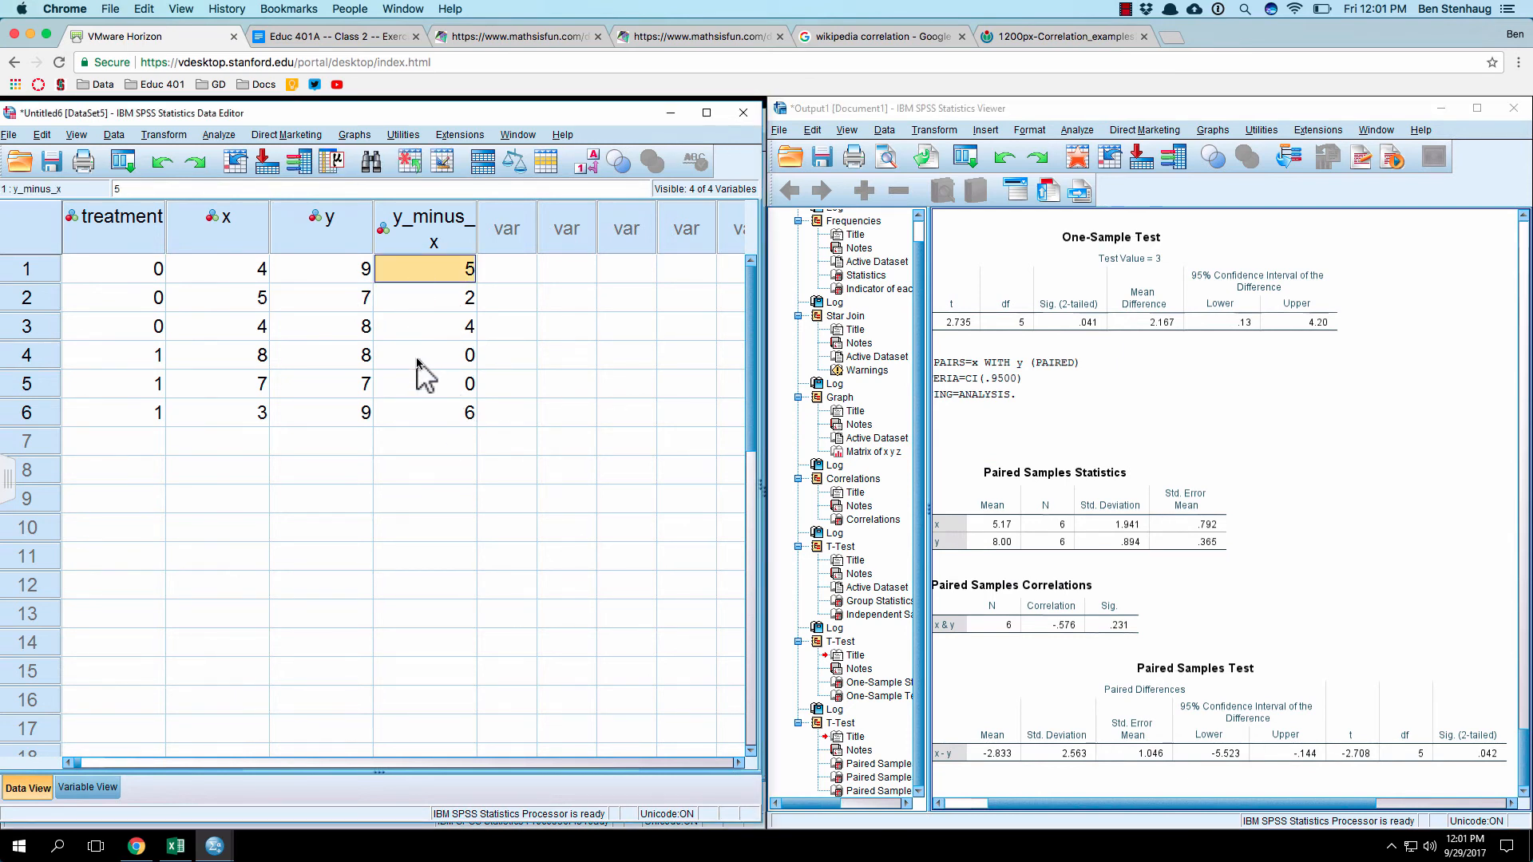
click(386, 318)
click(166, 136)
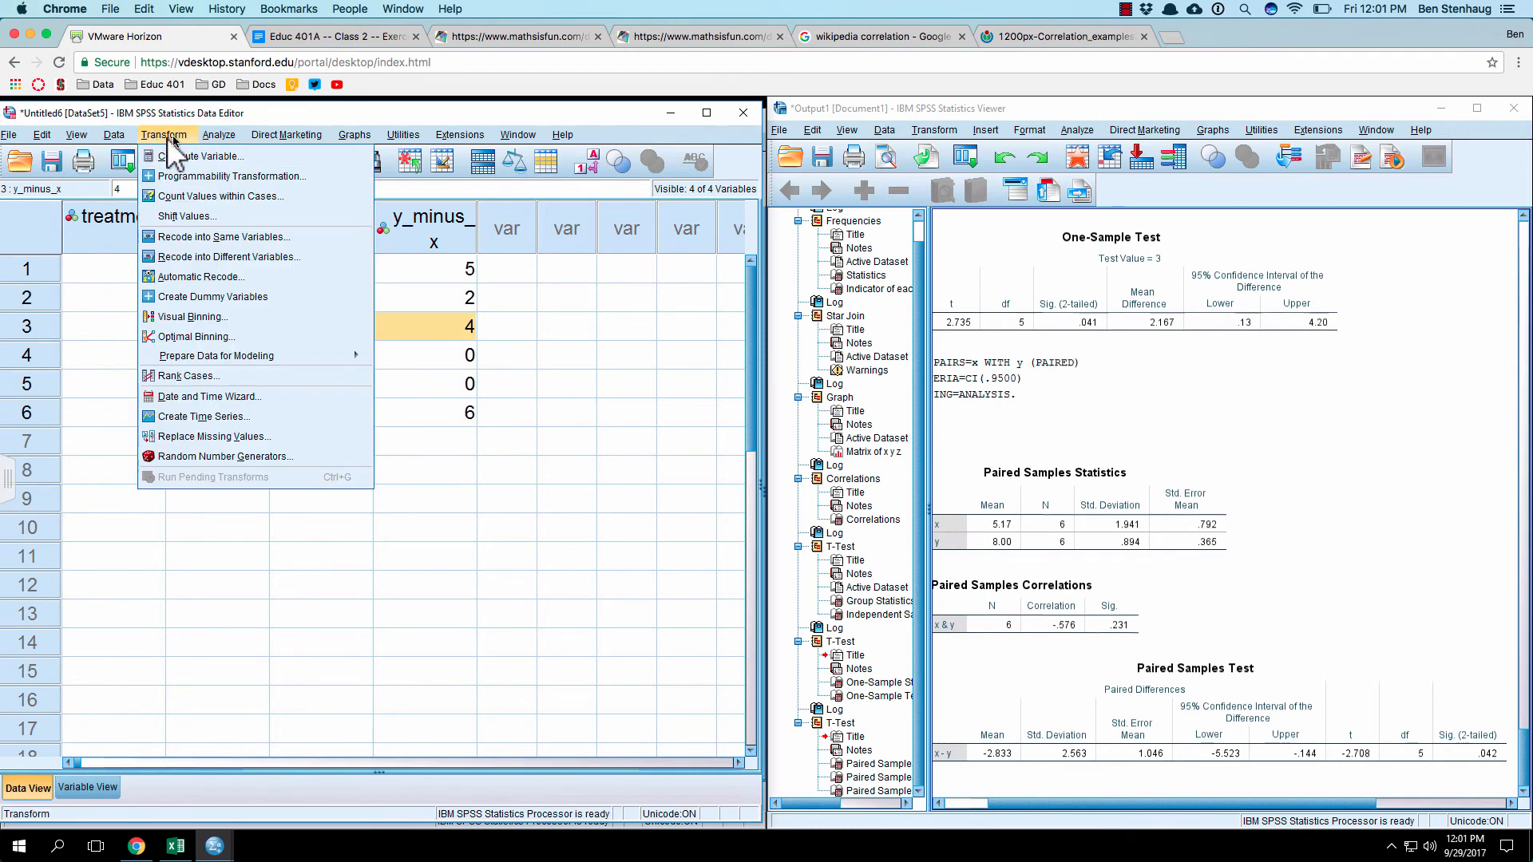
mouse_move(216, 135)
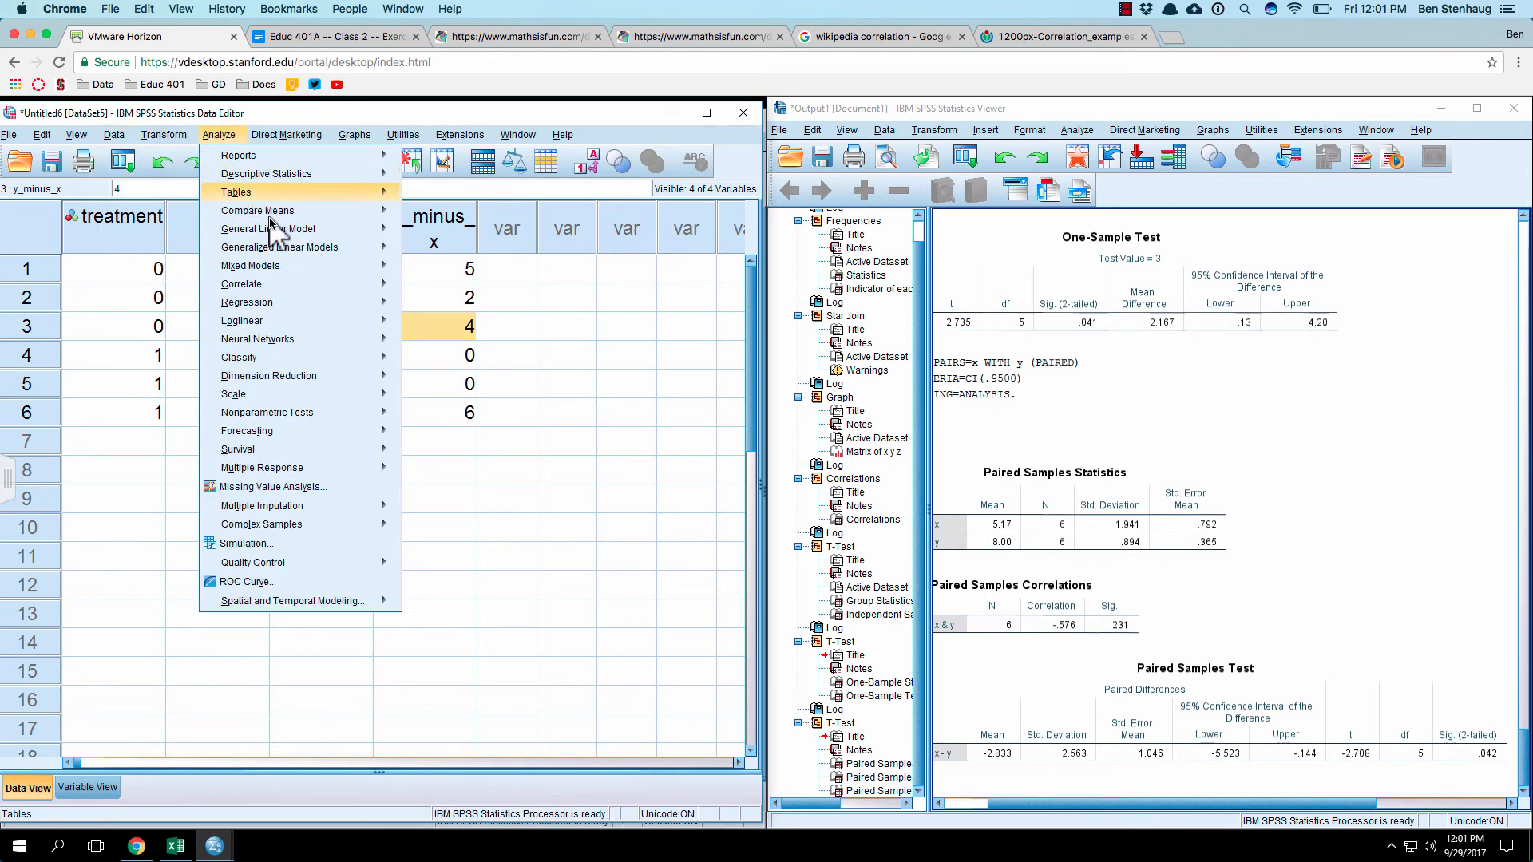
mouse_move(272, 211)
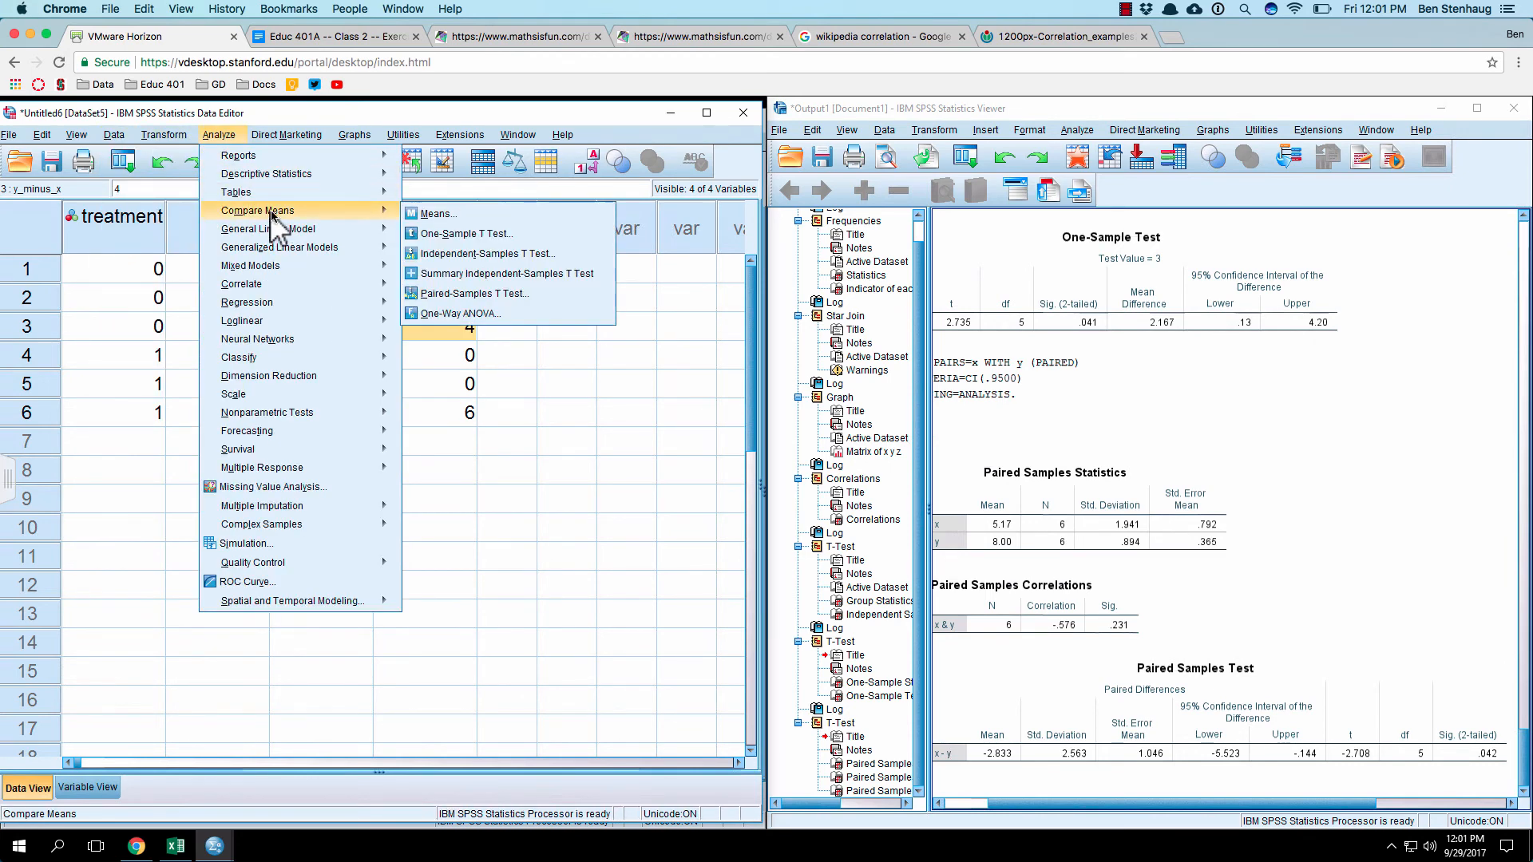
click(488, 234)
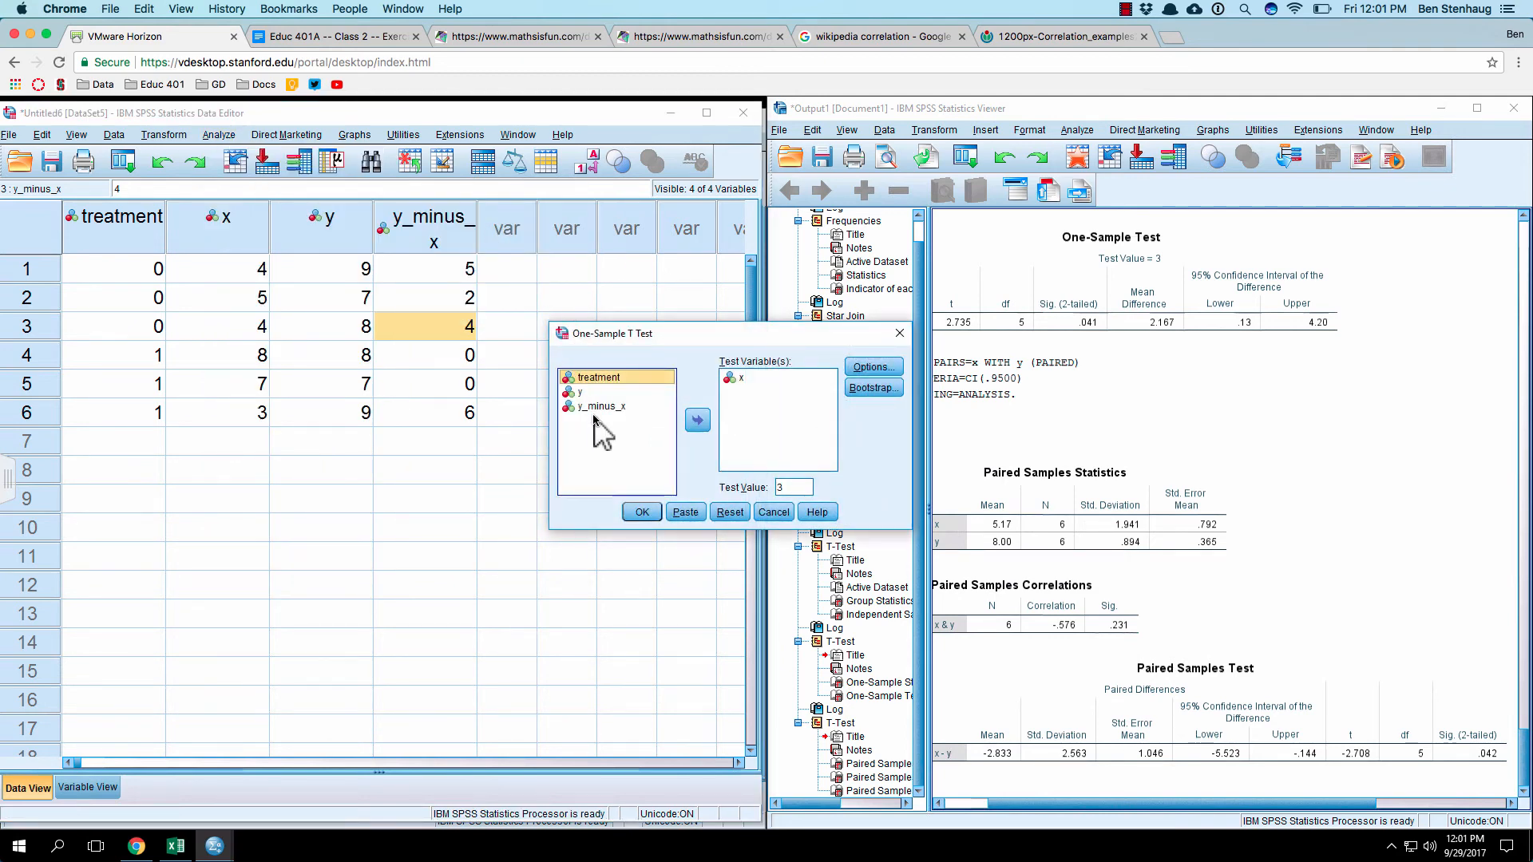
click(662, 406)
click(697, 420)
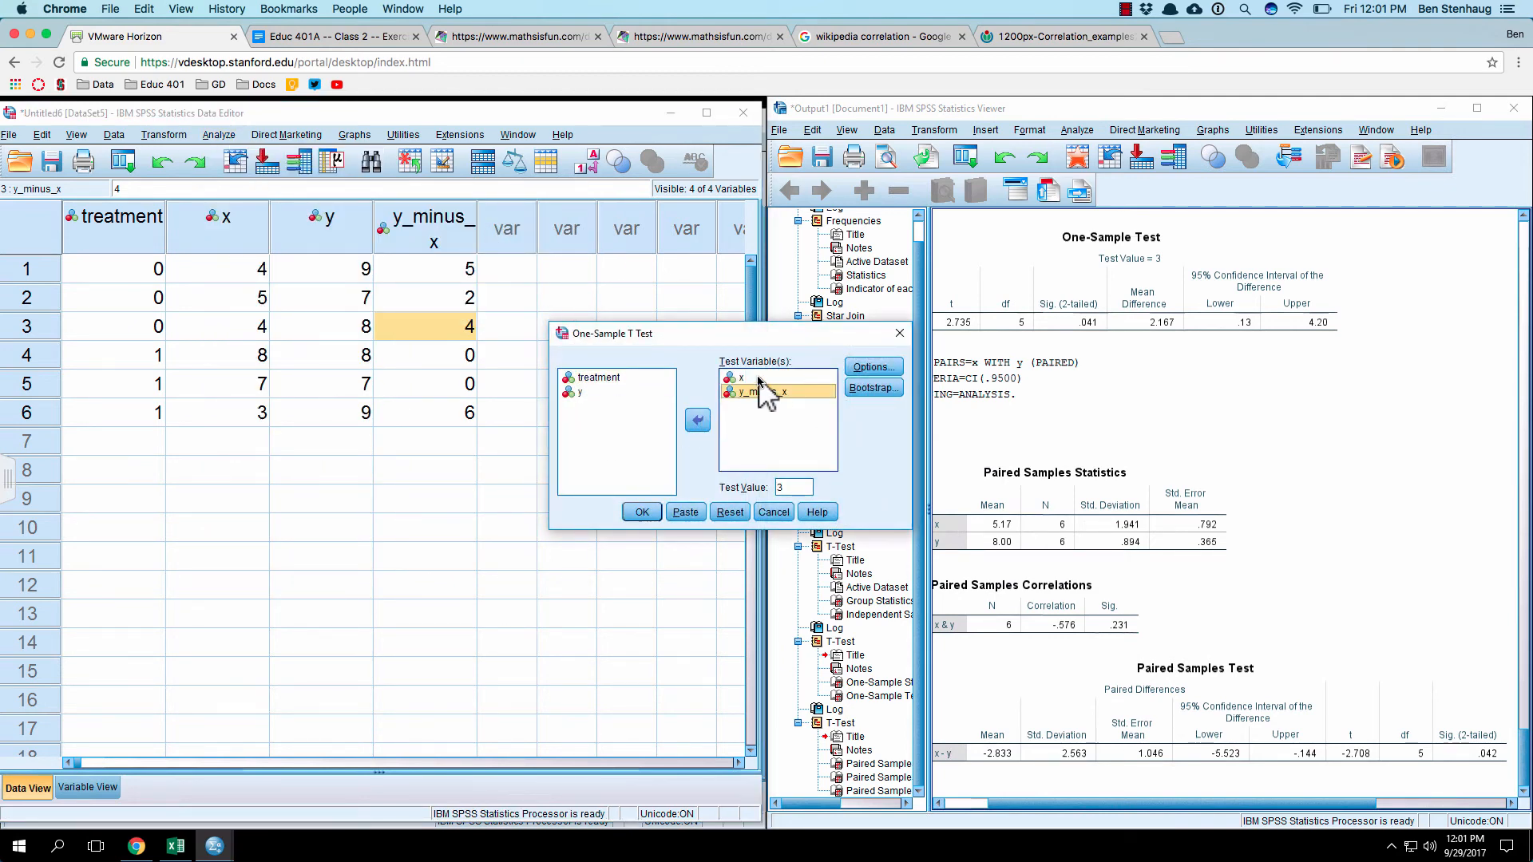
click(773, 511)
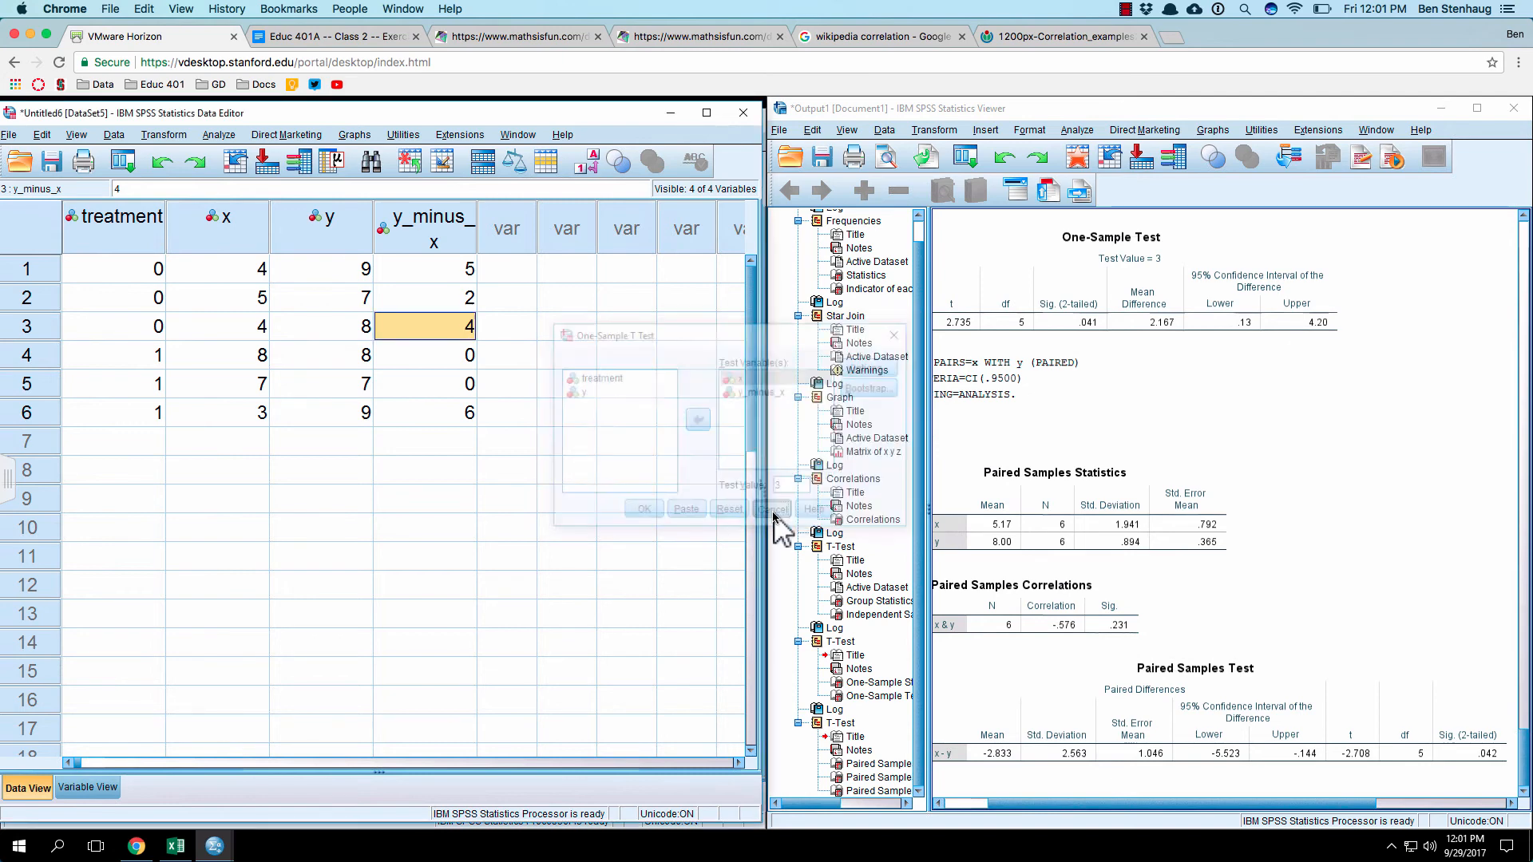
Step: Set up a One-Sample T Test with y_minus_x replacing x as the only test variable
click(218, 134)
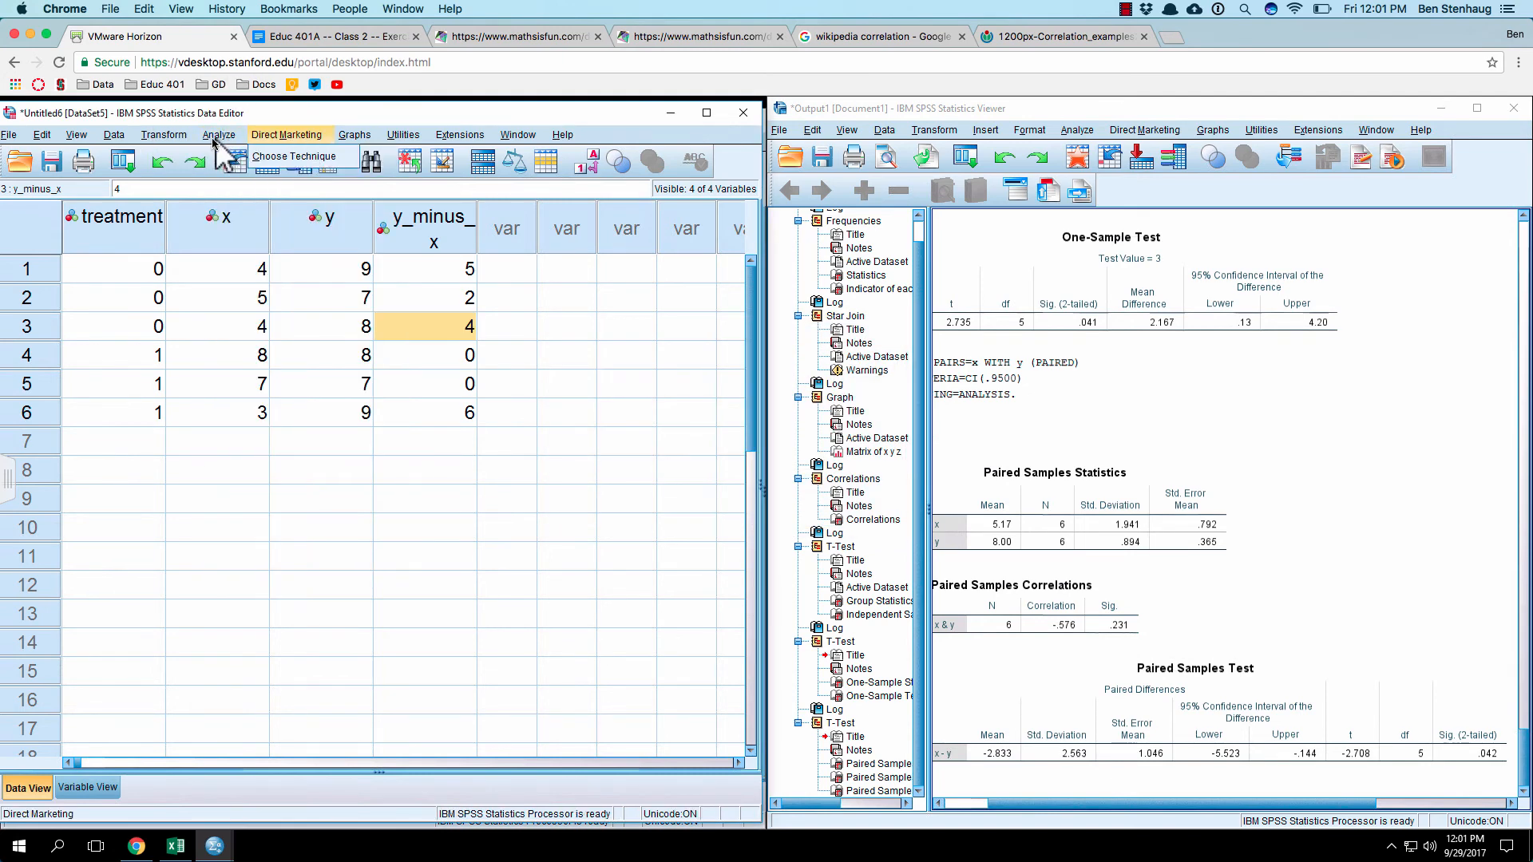
mouse_move(218, 134)
mouse_move(275, 212)
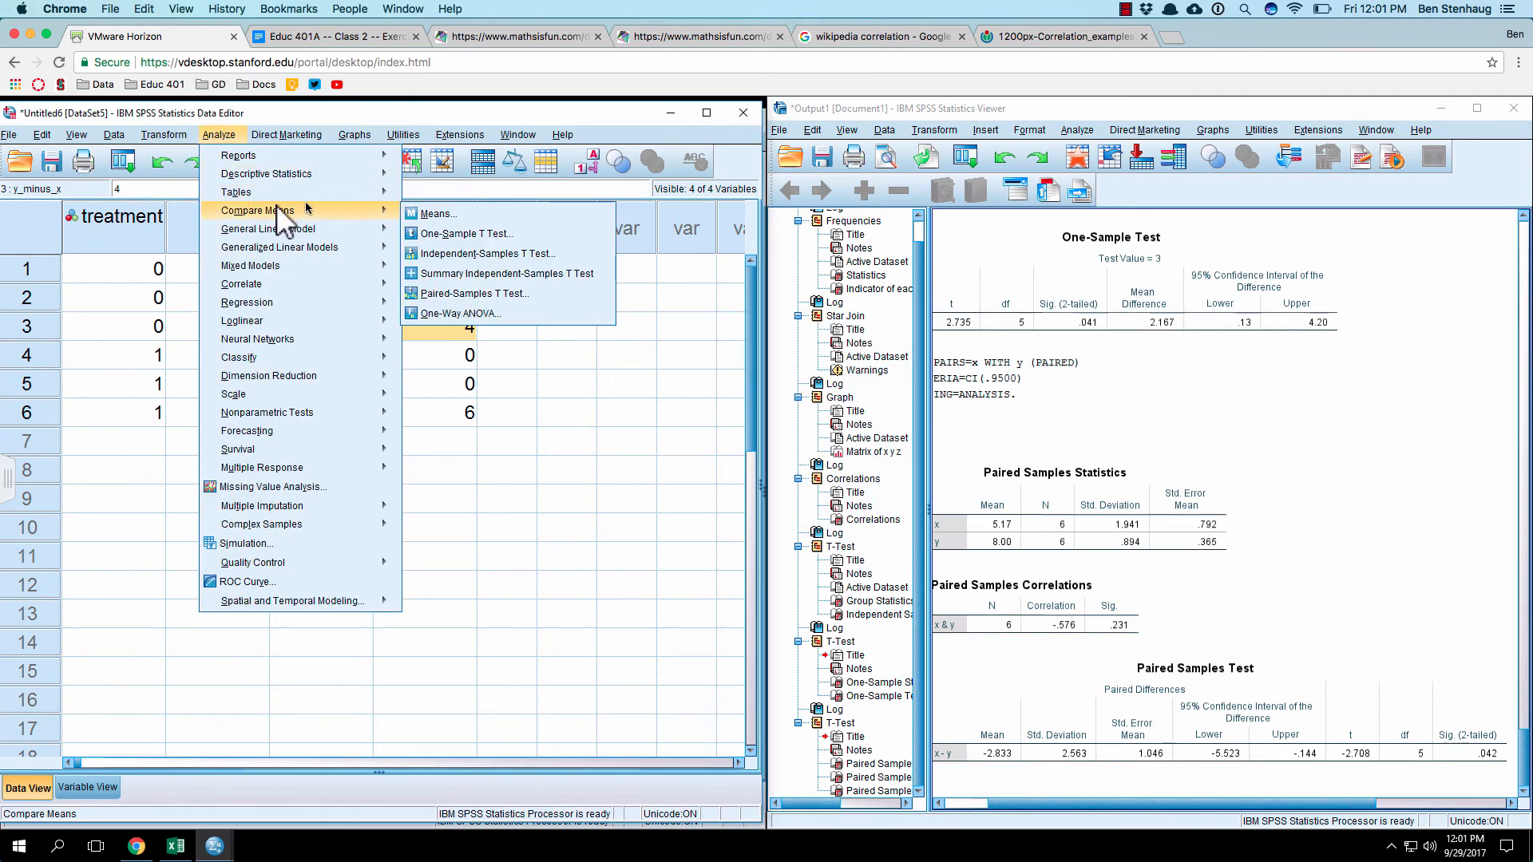
click(451, 233)
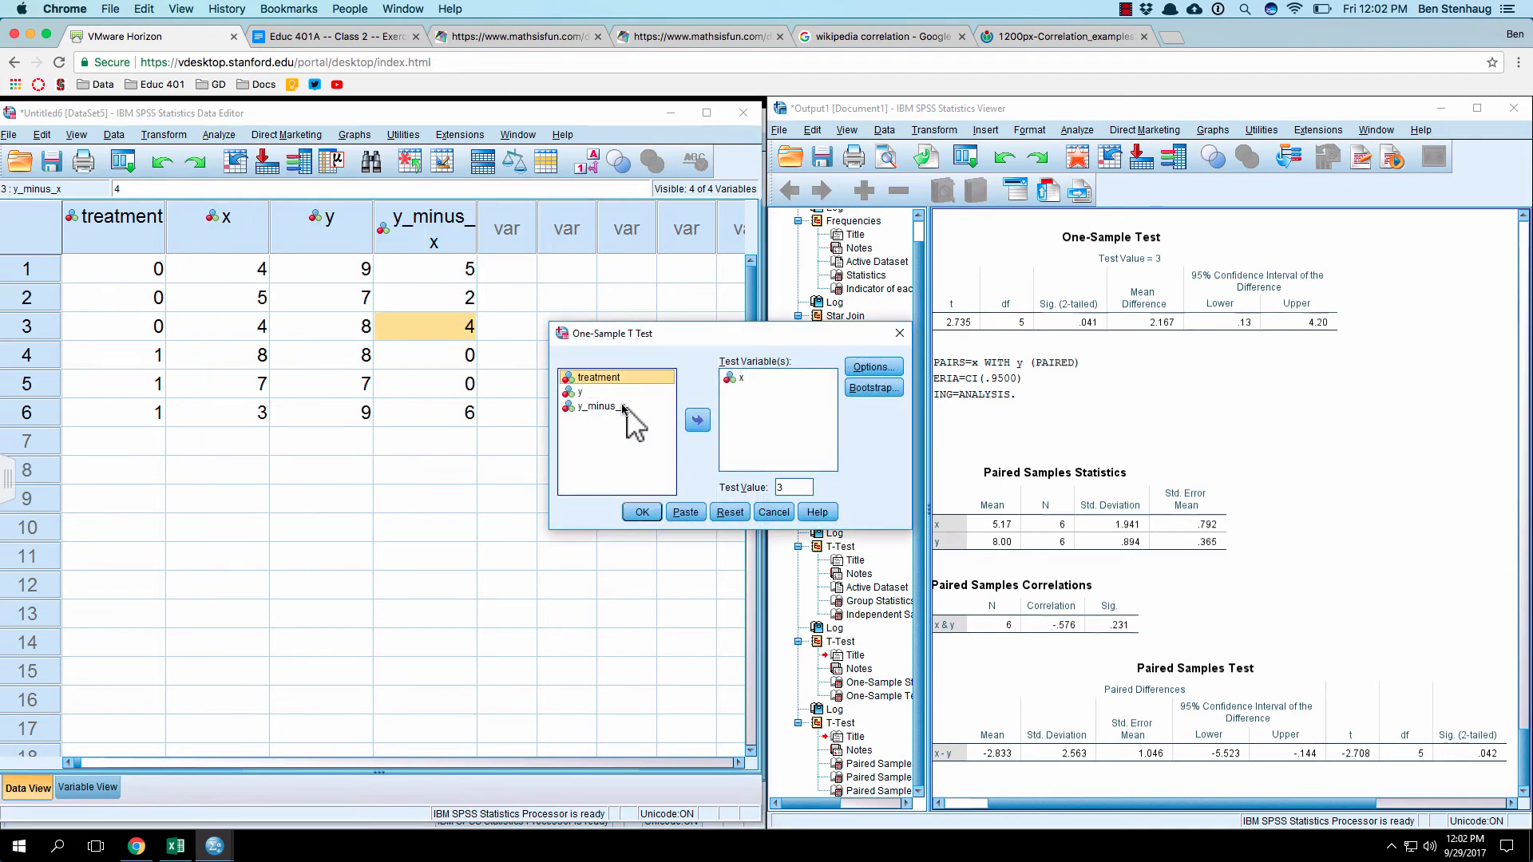
click(625, 408)
click(696, 420)
click(741, 379)
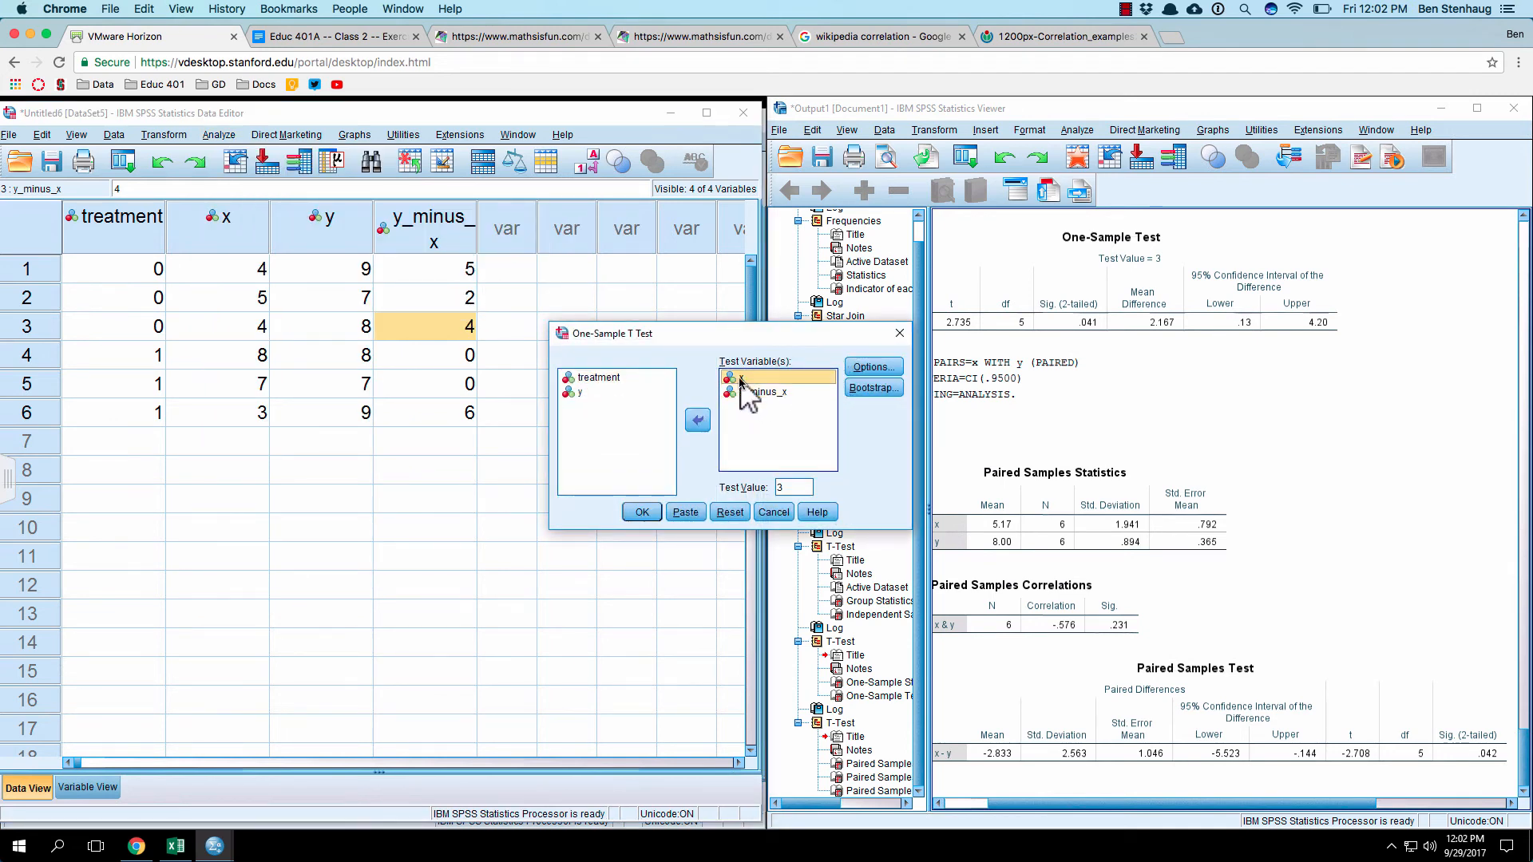
click(697, 421)
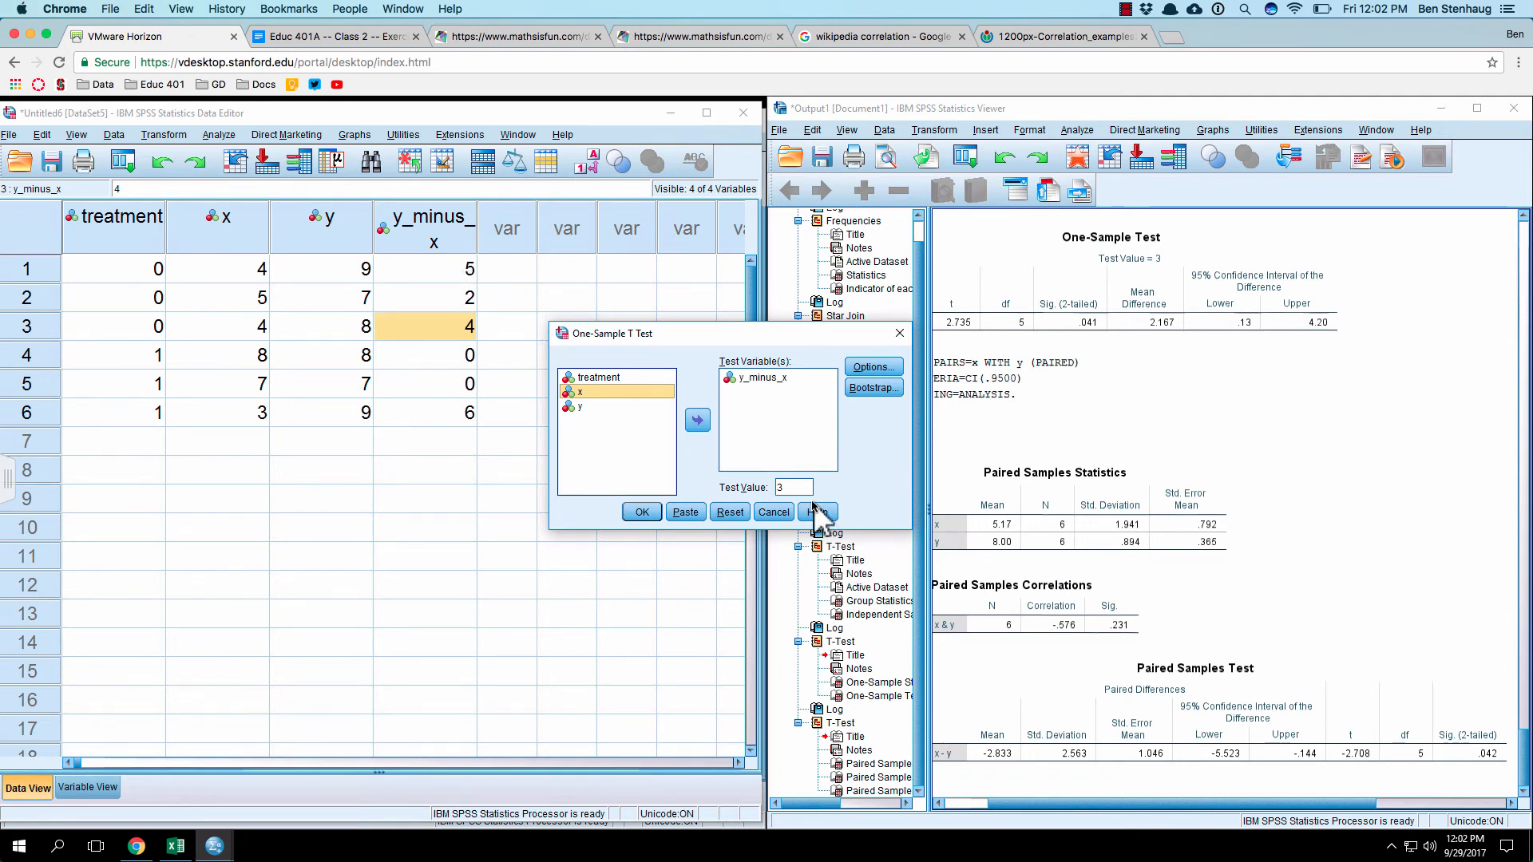
Step: Set the test value to 0, run the one-sample t-test on y_minus_x, and compare its output with the Paired Samples Test table
double_click(792, 485)
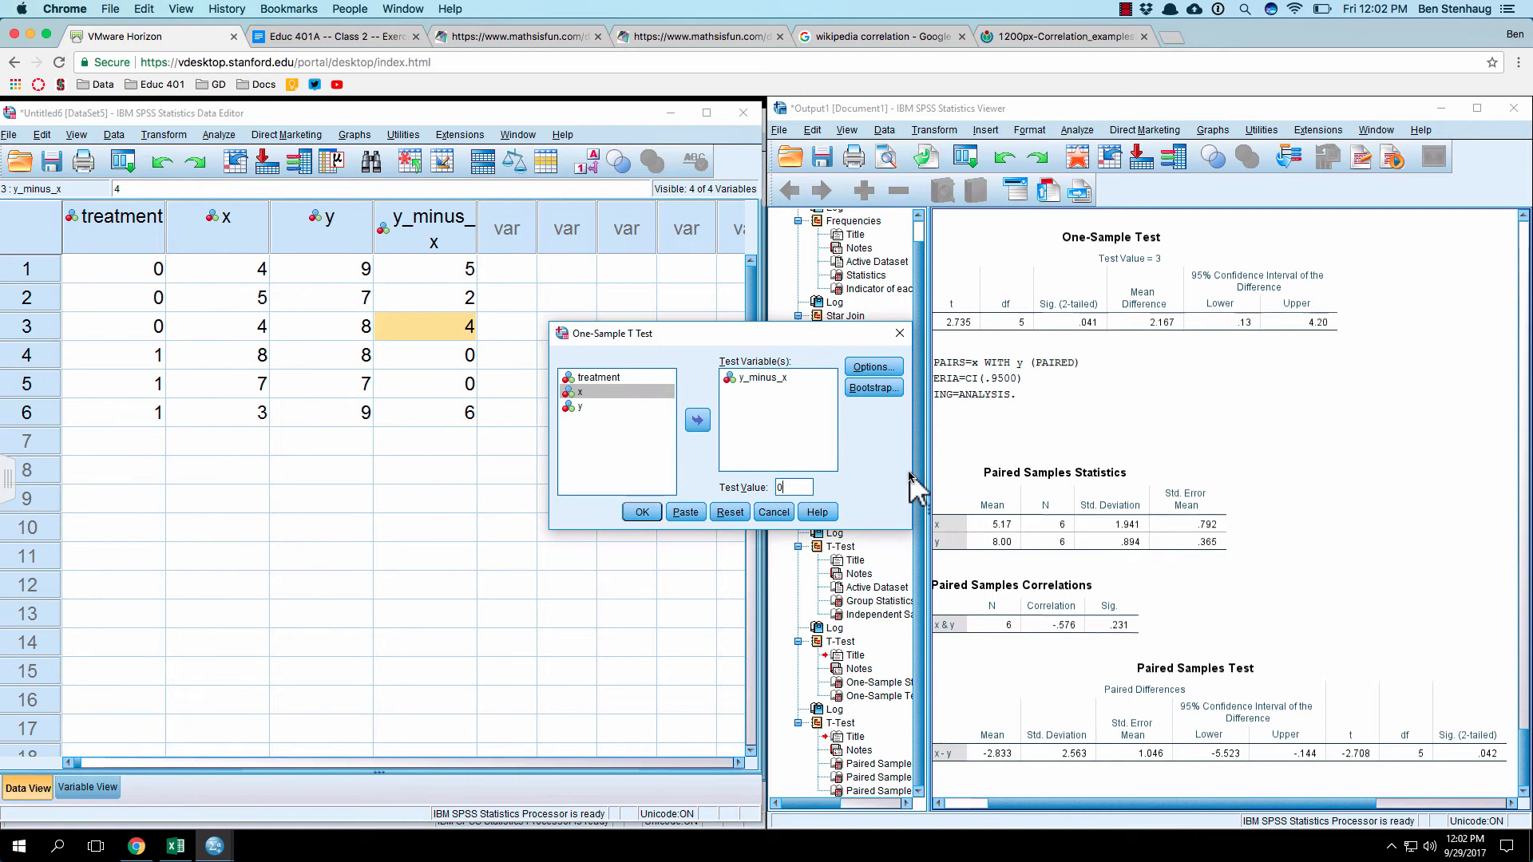
click(642, 511)
scroll(1272, 469, down, 1)
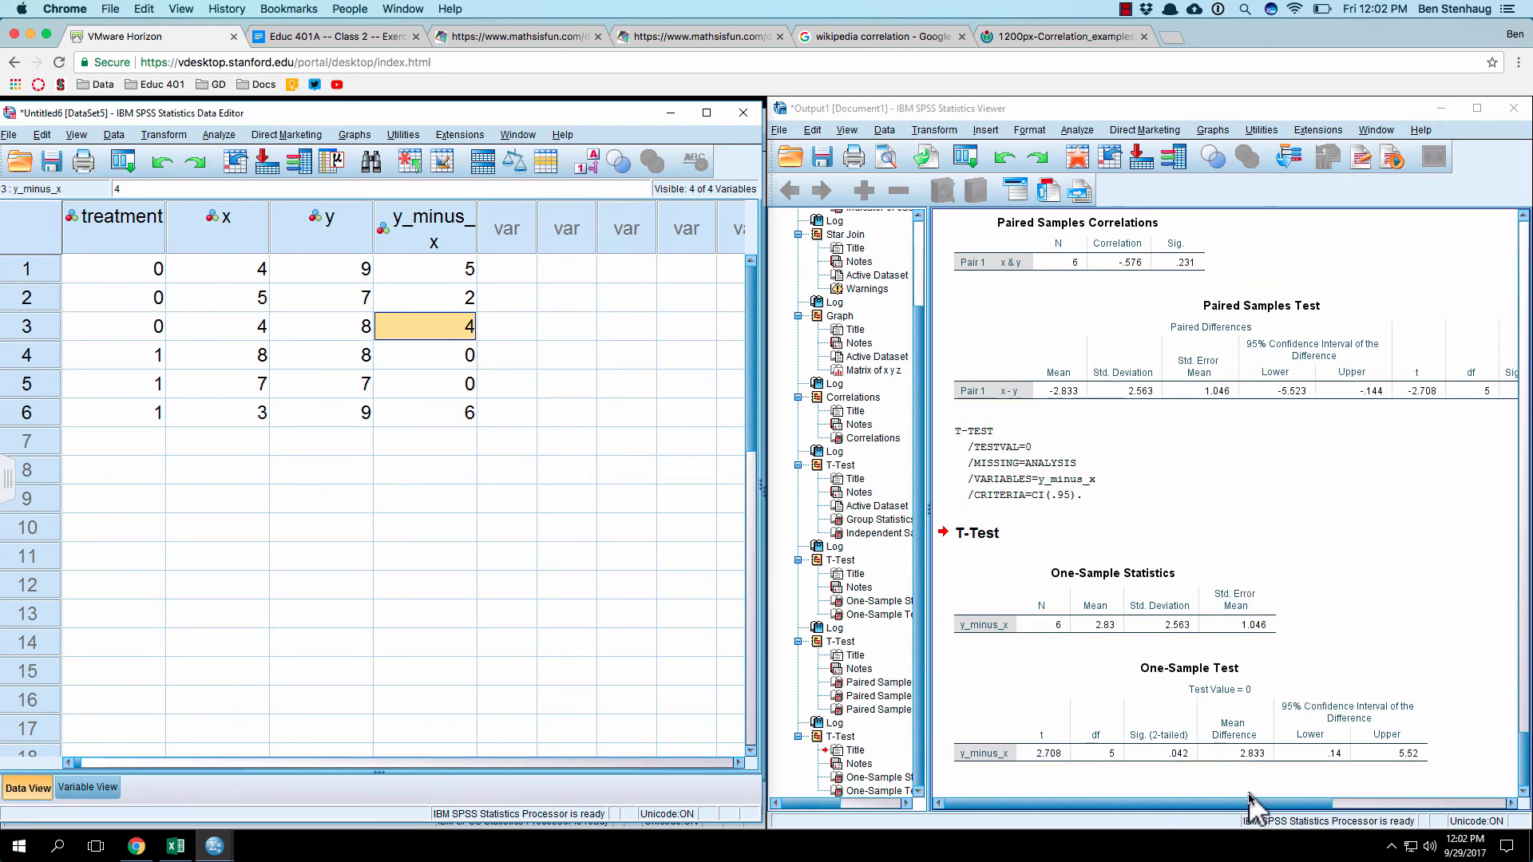
scroll(1165, 806, right, 3)
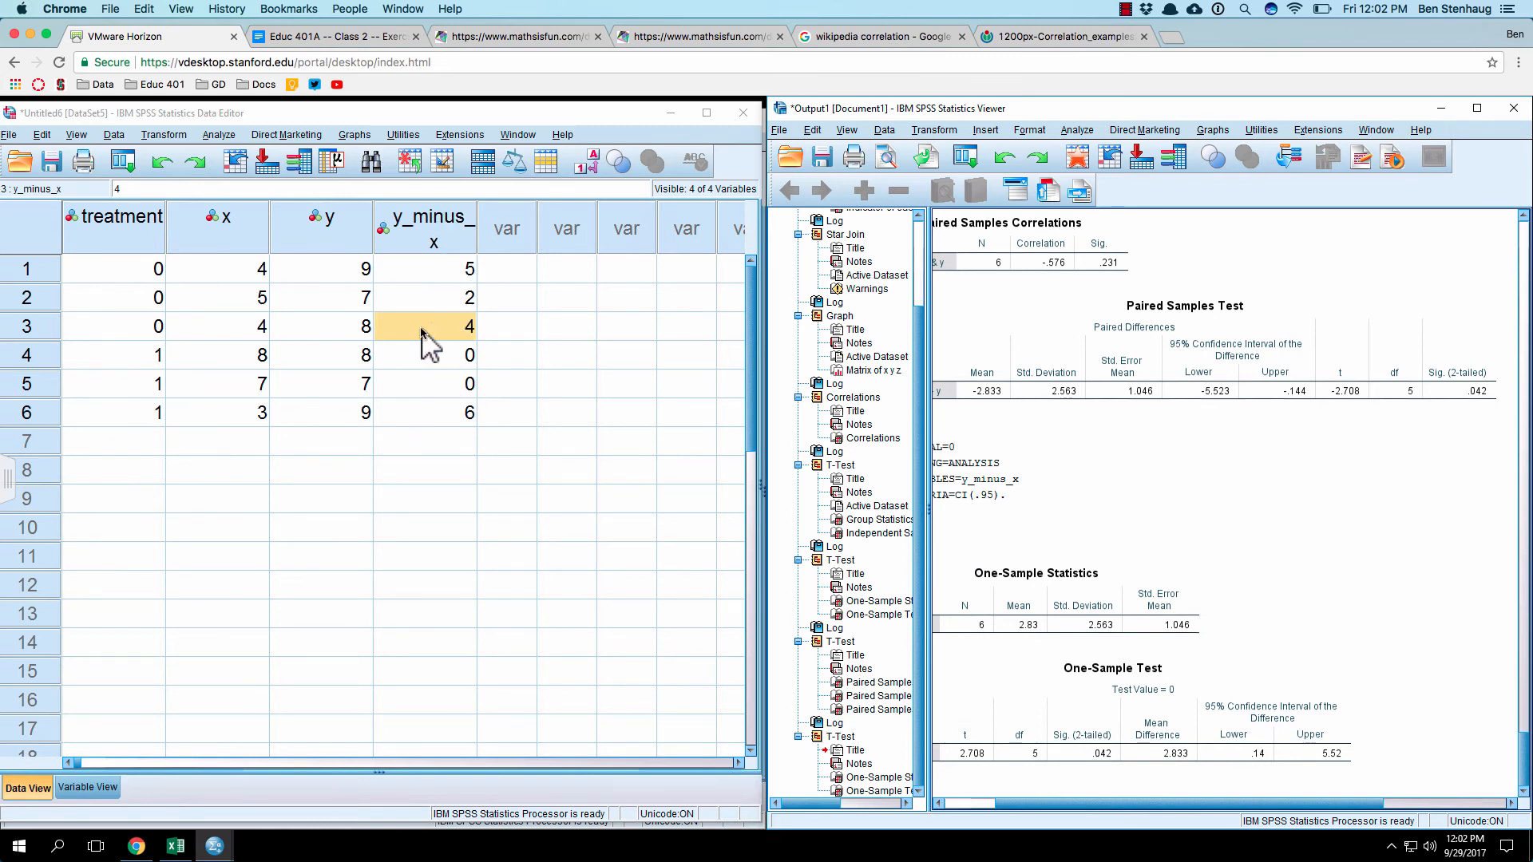
click(212, 137)
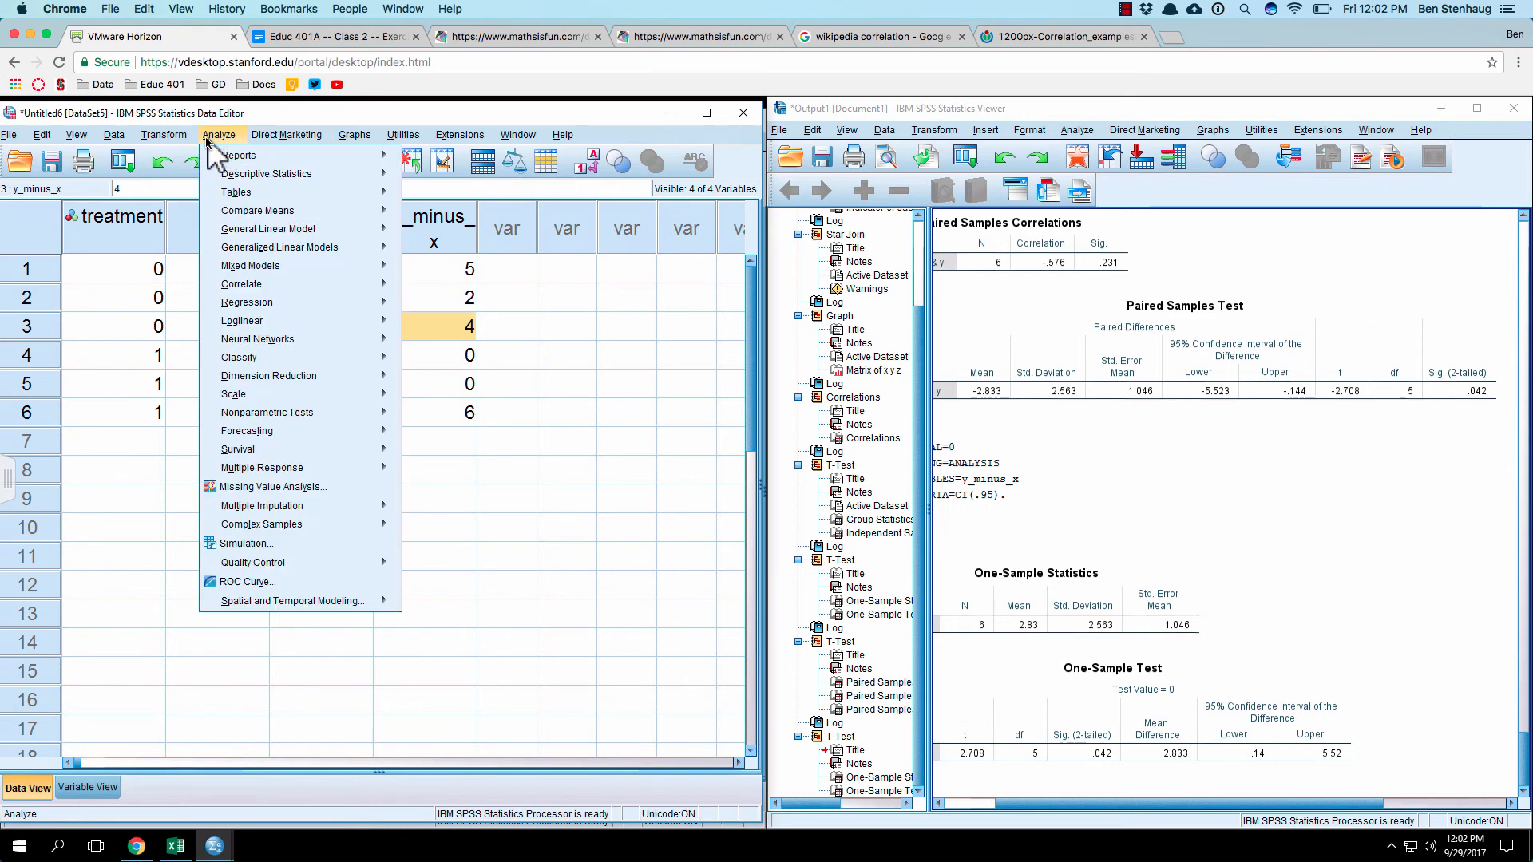
mouse_move(258, 212)
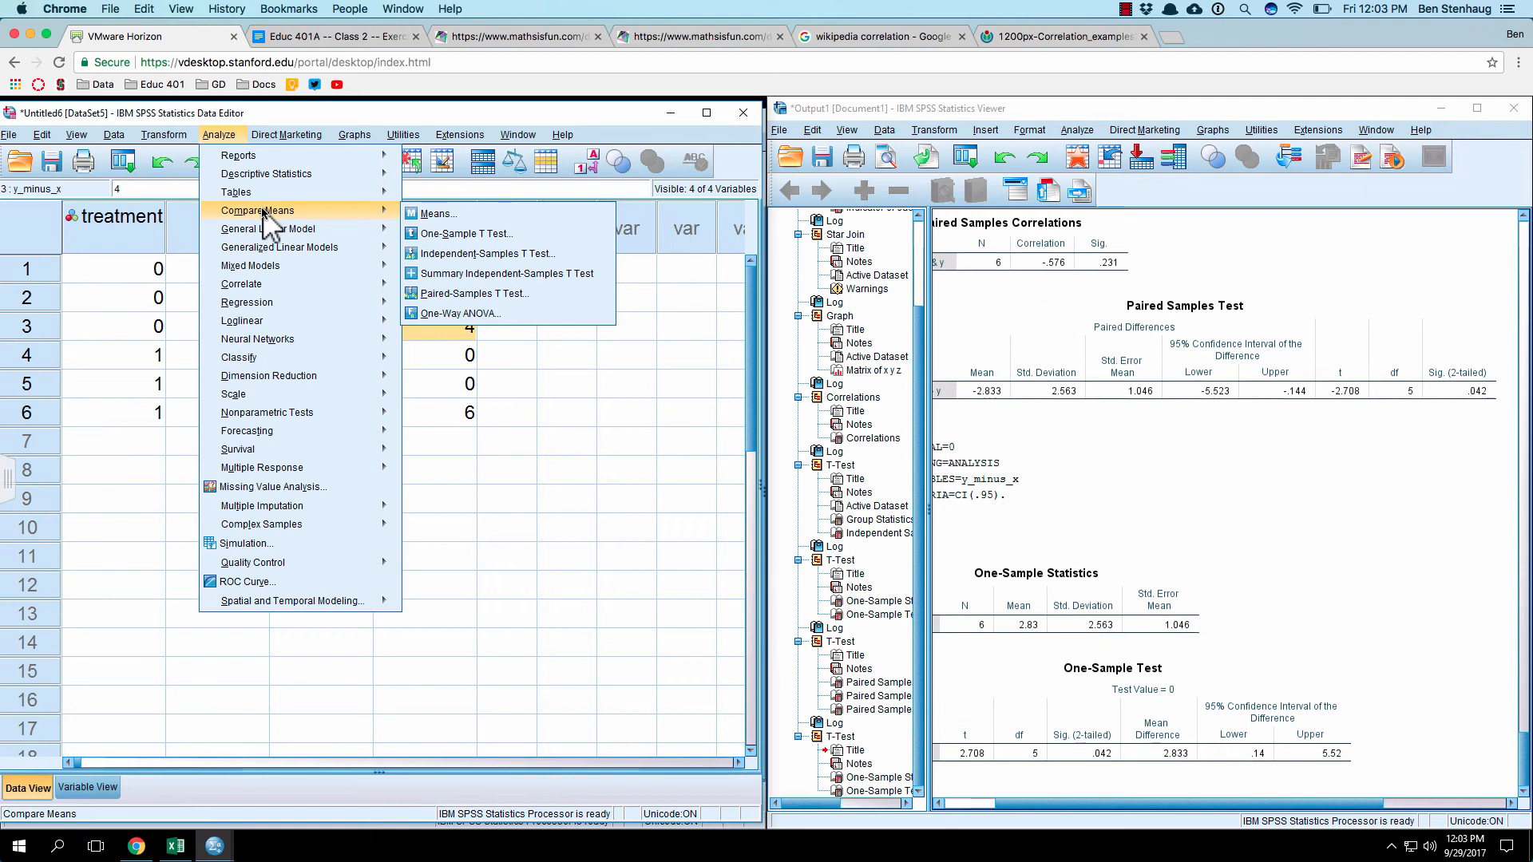
click(561, 389)
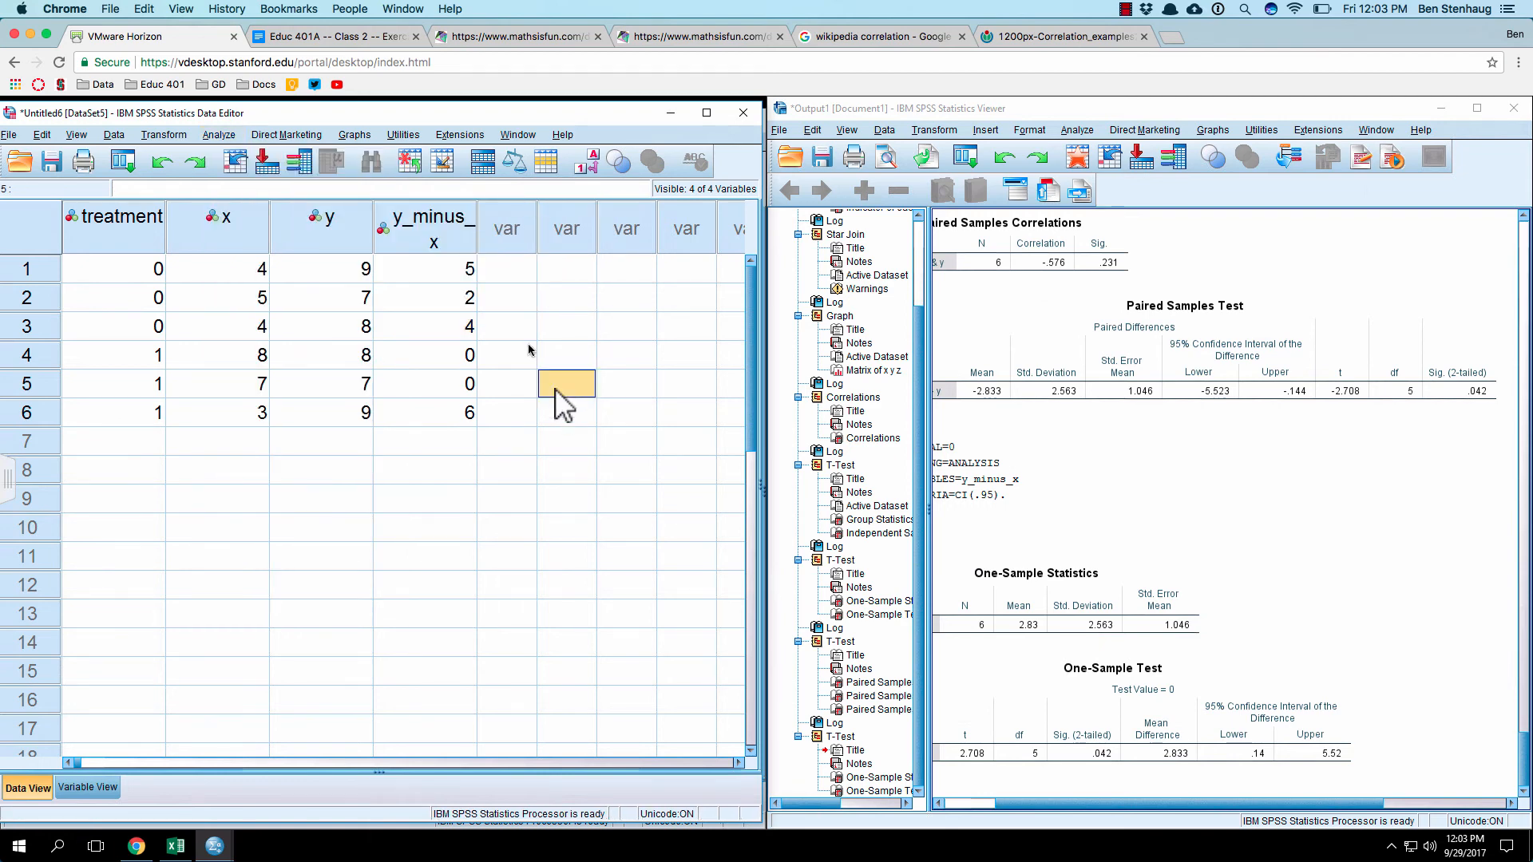
Step: Check the topic outline in the Educ 401A exercise document, and import 5_summarizing_indicators.csv into SPSS as a new dataset
click(303, 37)
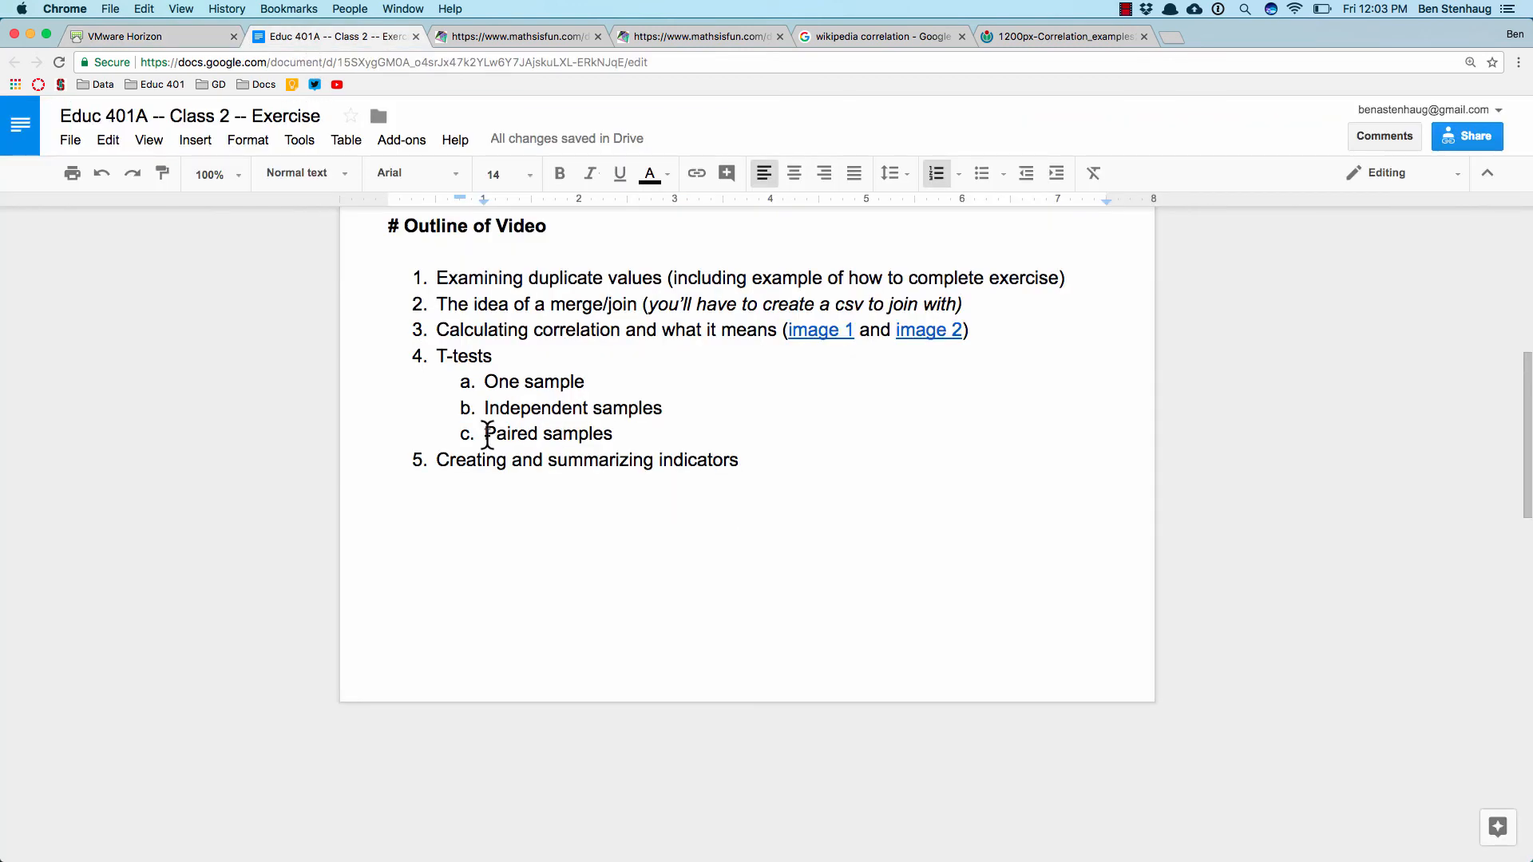
click(160, 36)
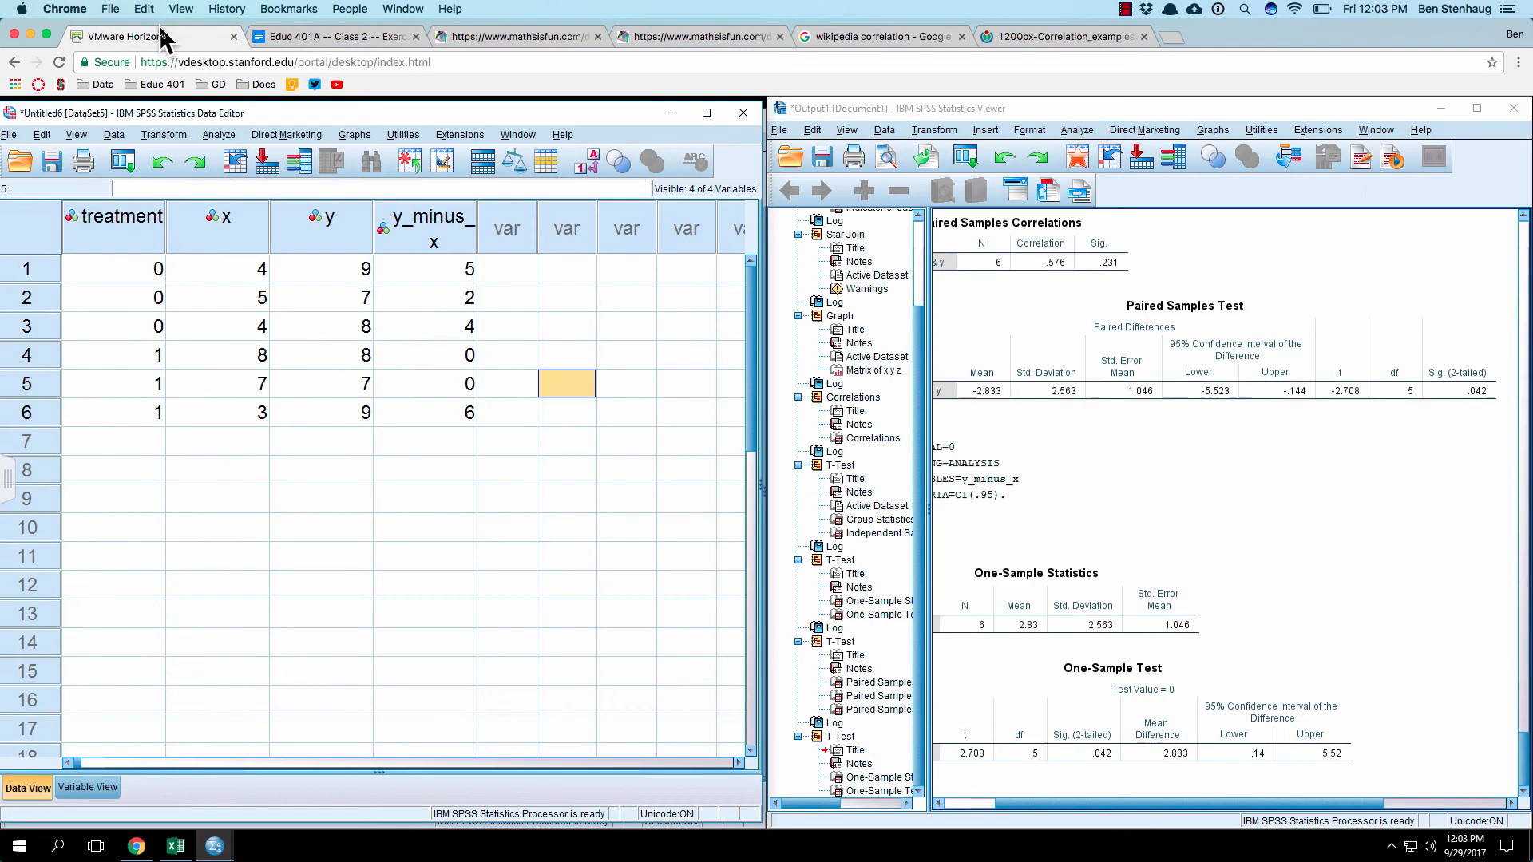
click(9, 134)
mouse_move(57, 188)
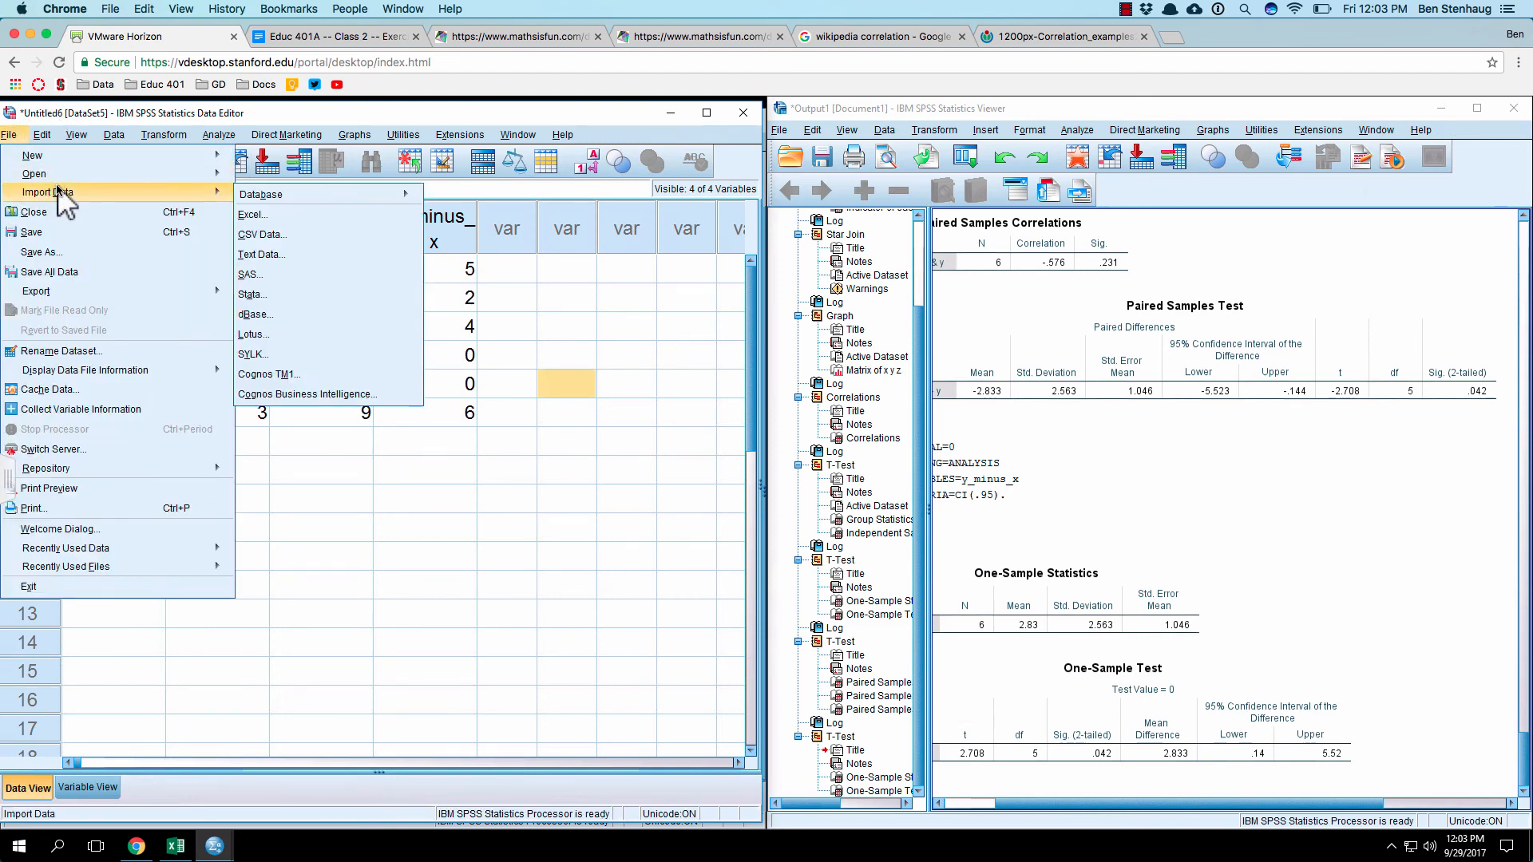
click(335, 235)
double_click(616, 453)
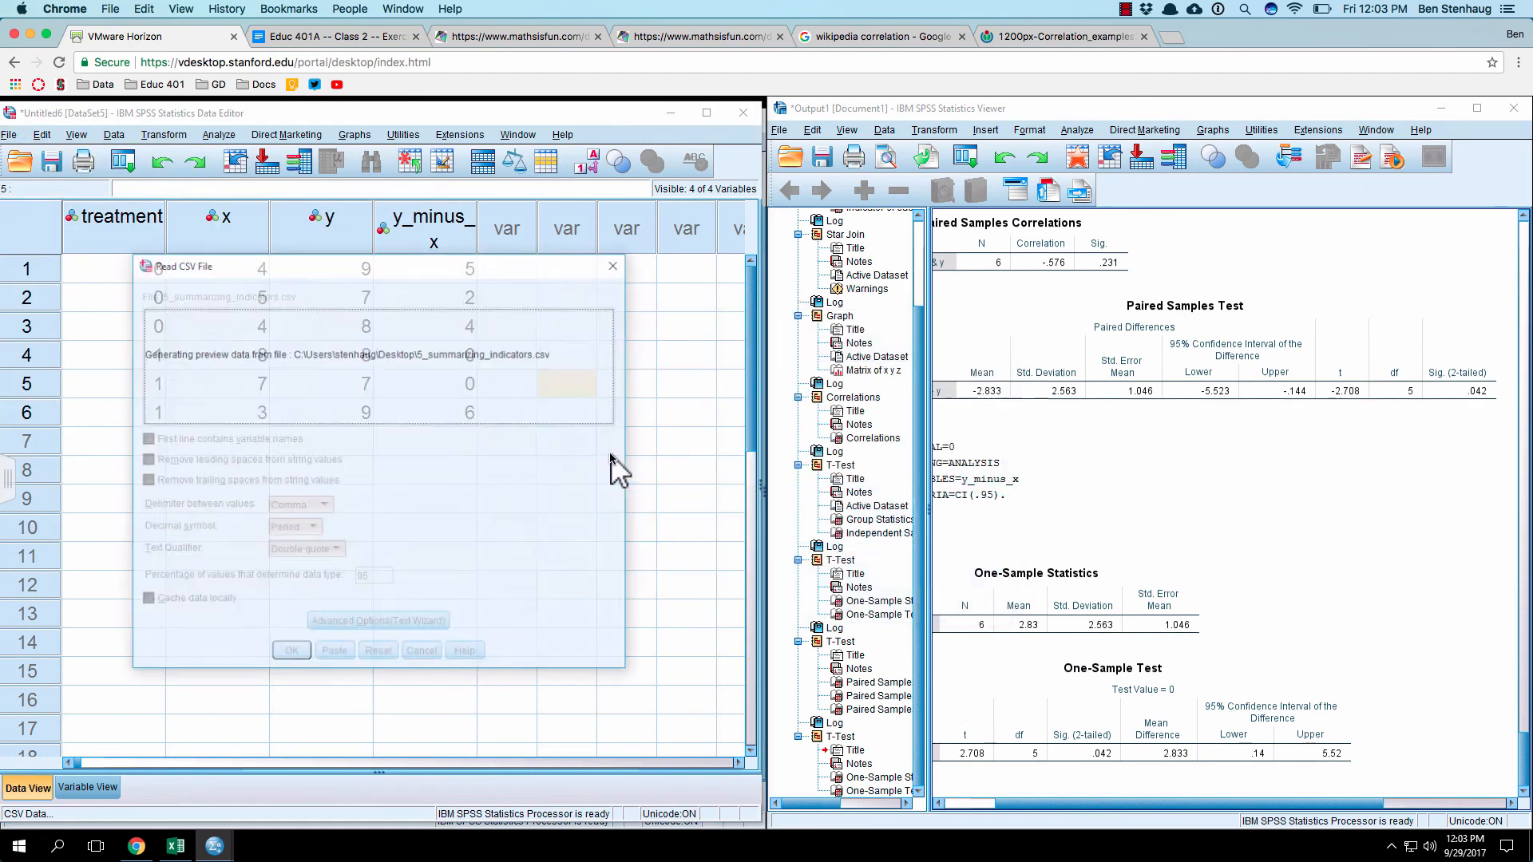
click(291, 654)
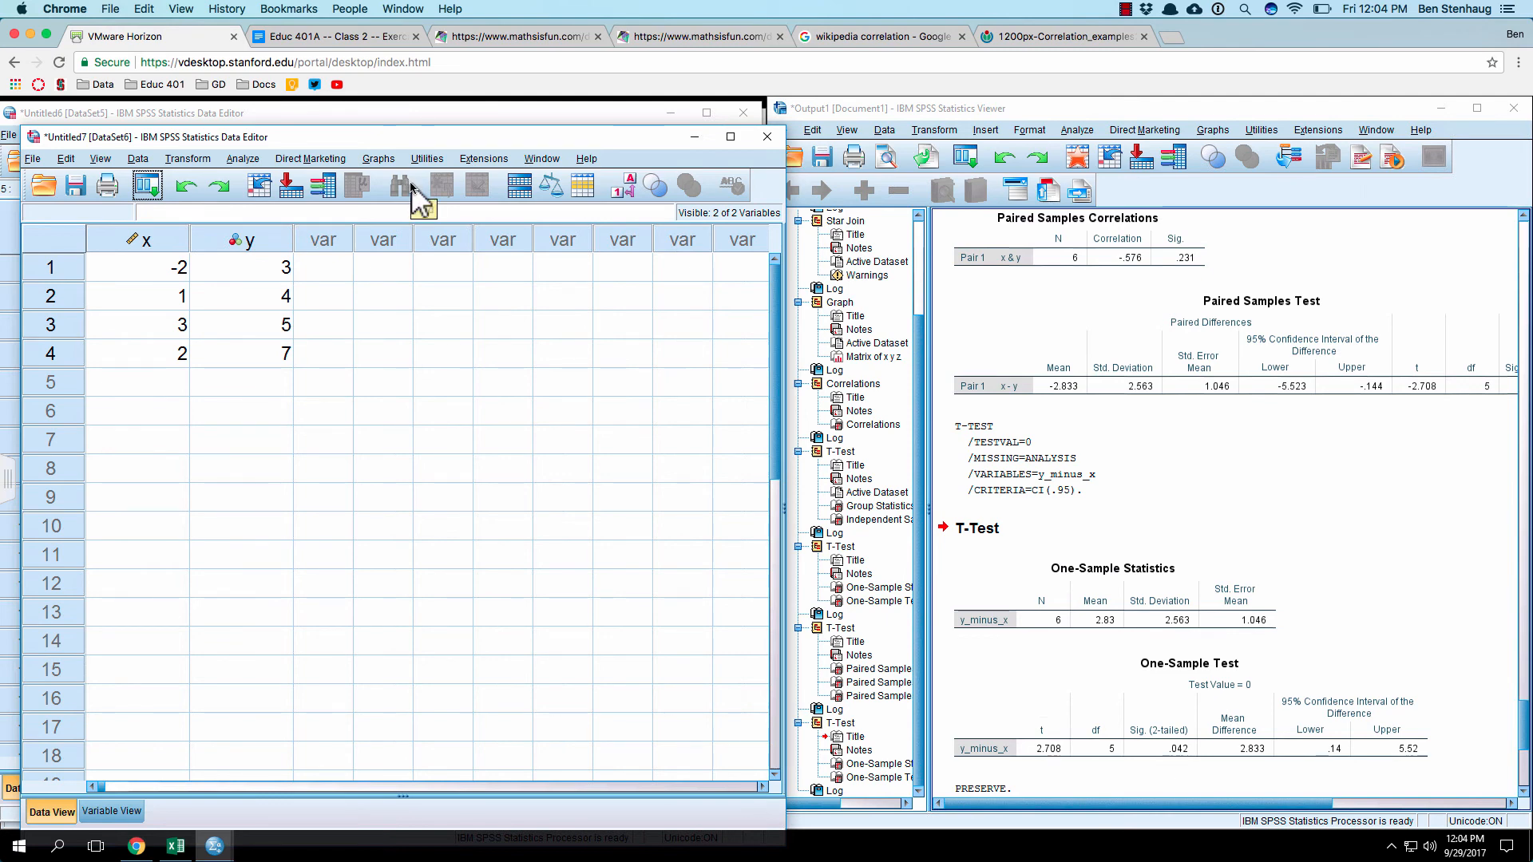
Step: Start a Compute Variable transformation with x_greater_than_0 as the target variable
click(142, 161)
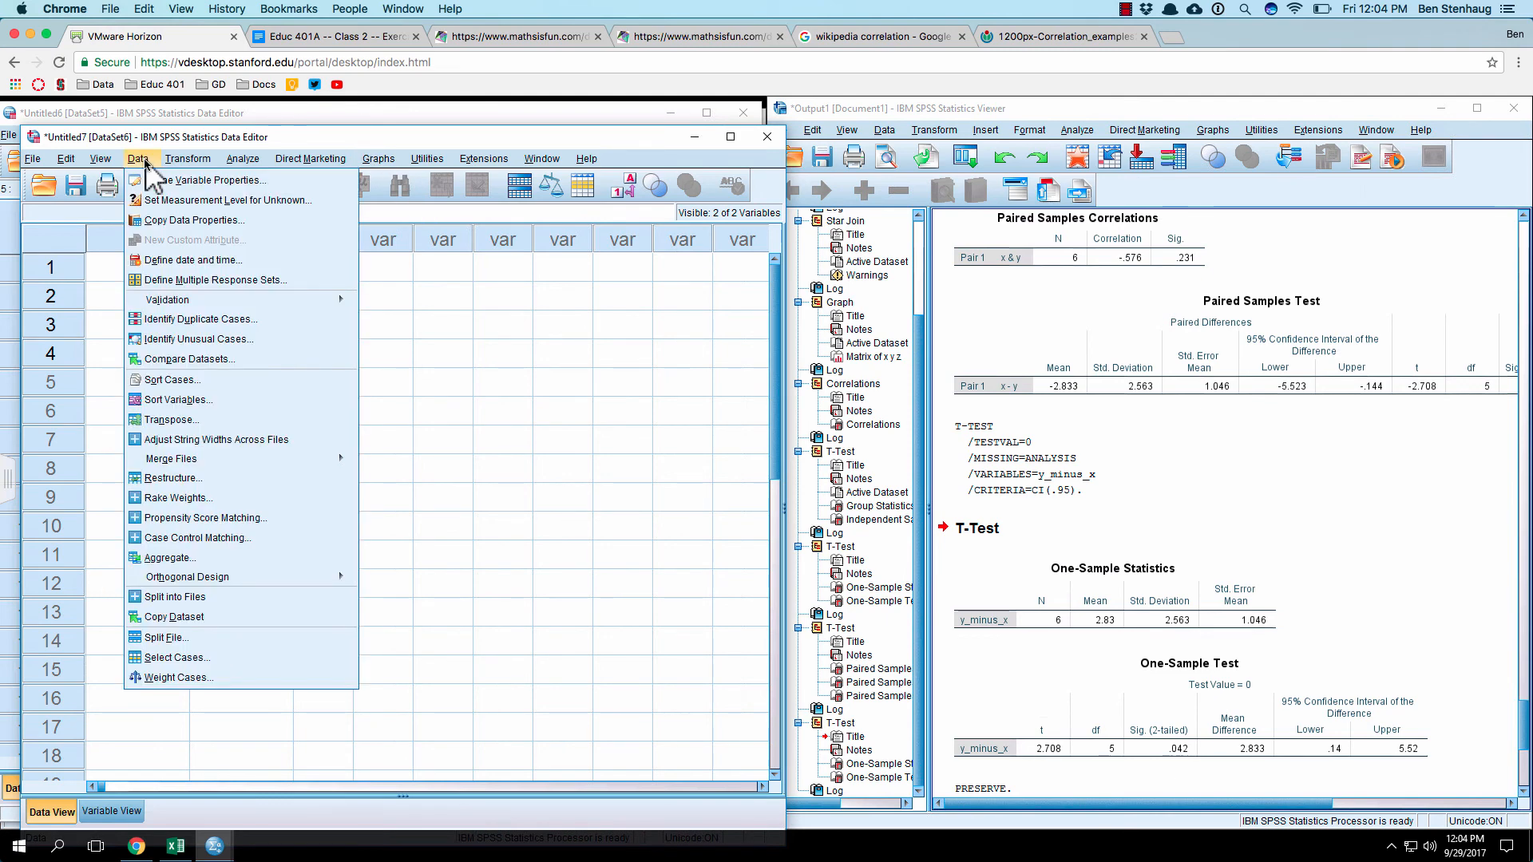
click(204, 181)
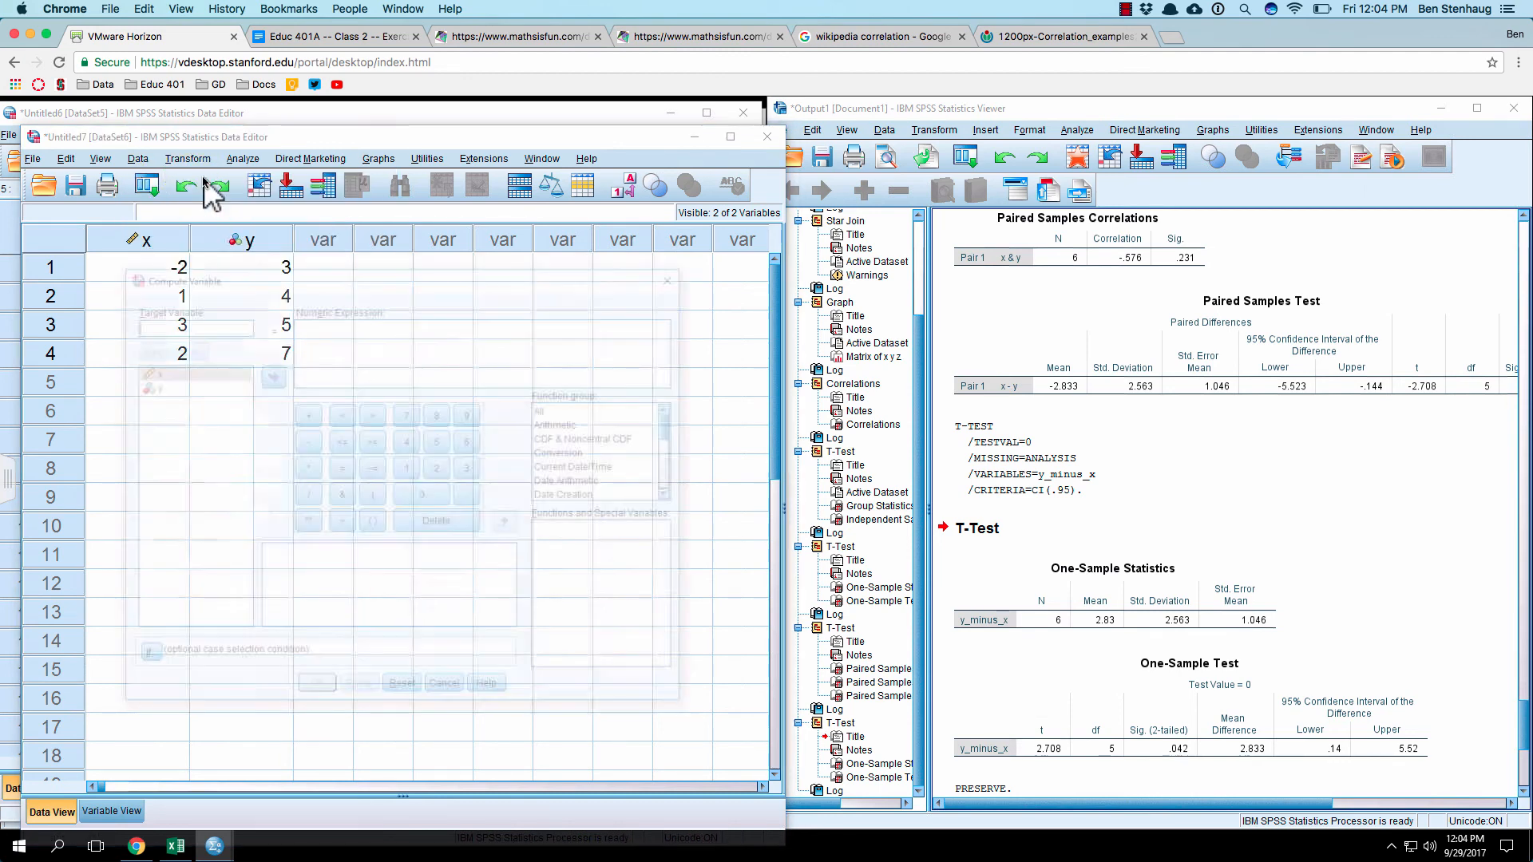
drag(409, 279, 747, 196)
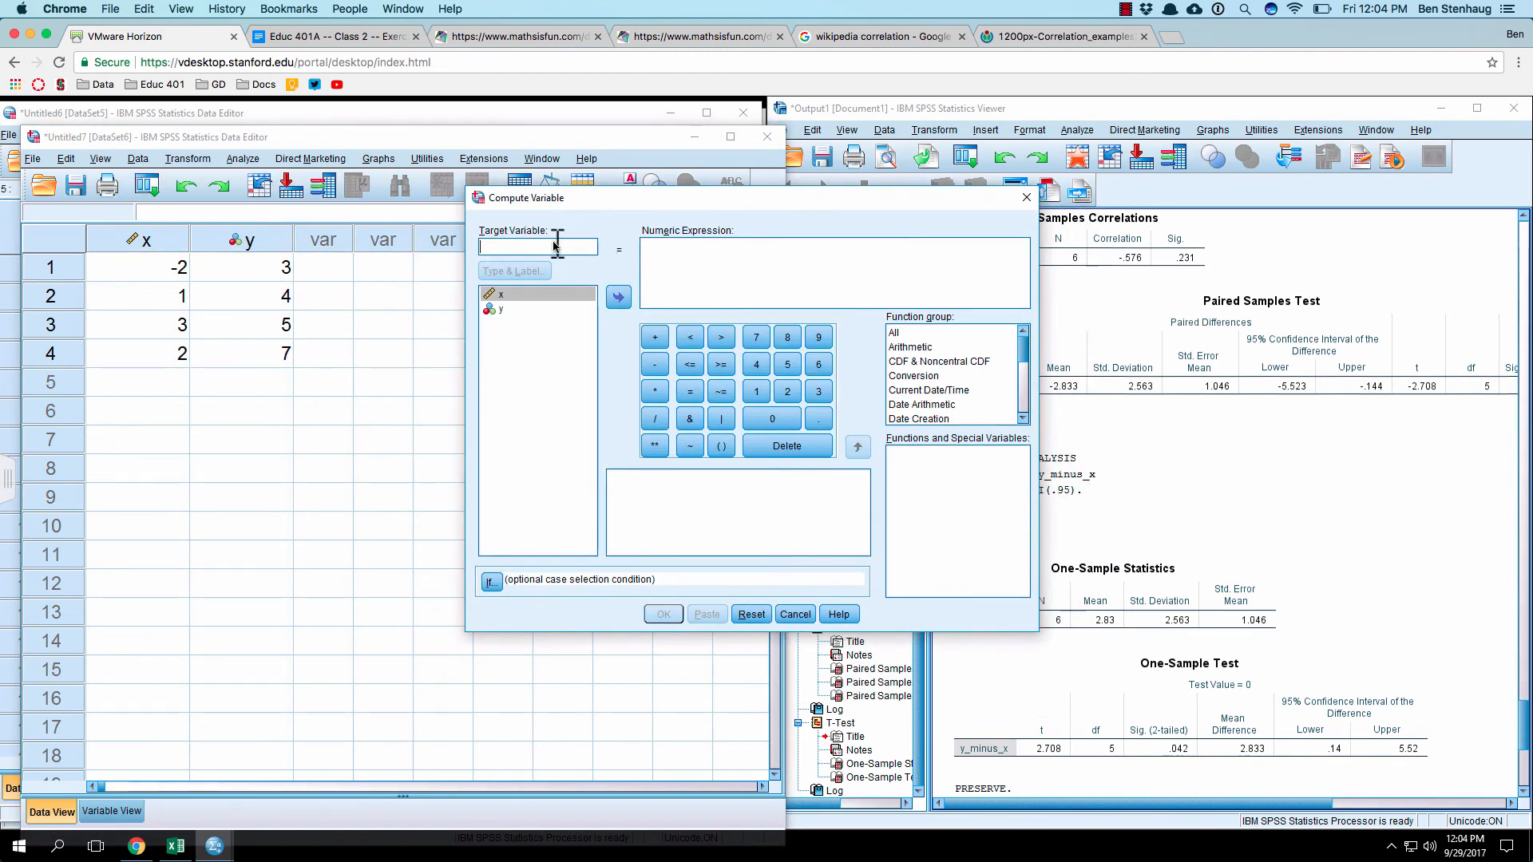
text(x_)
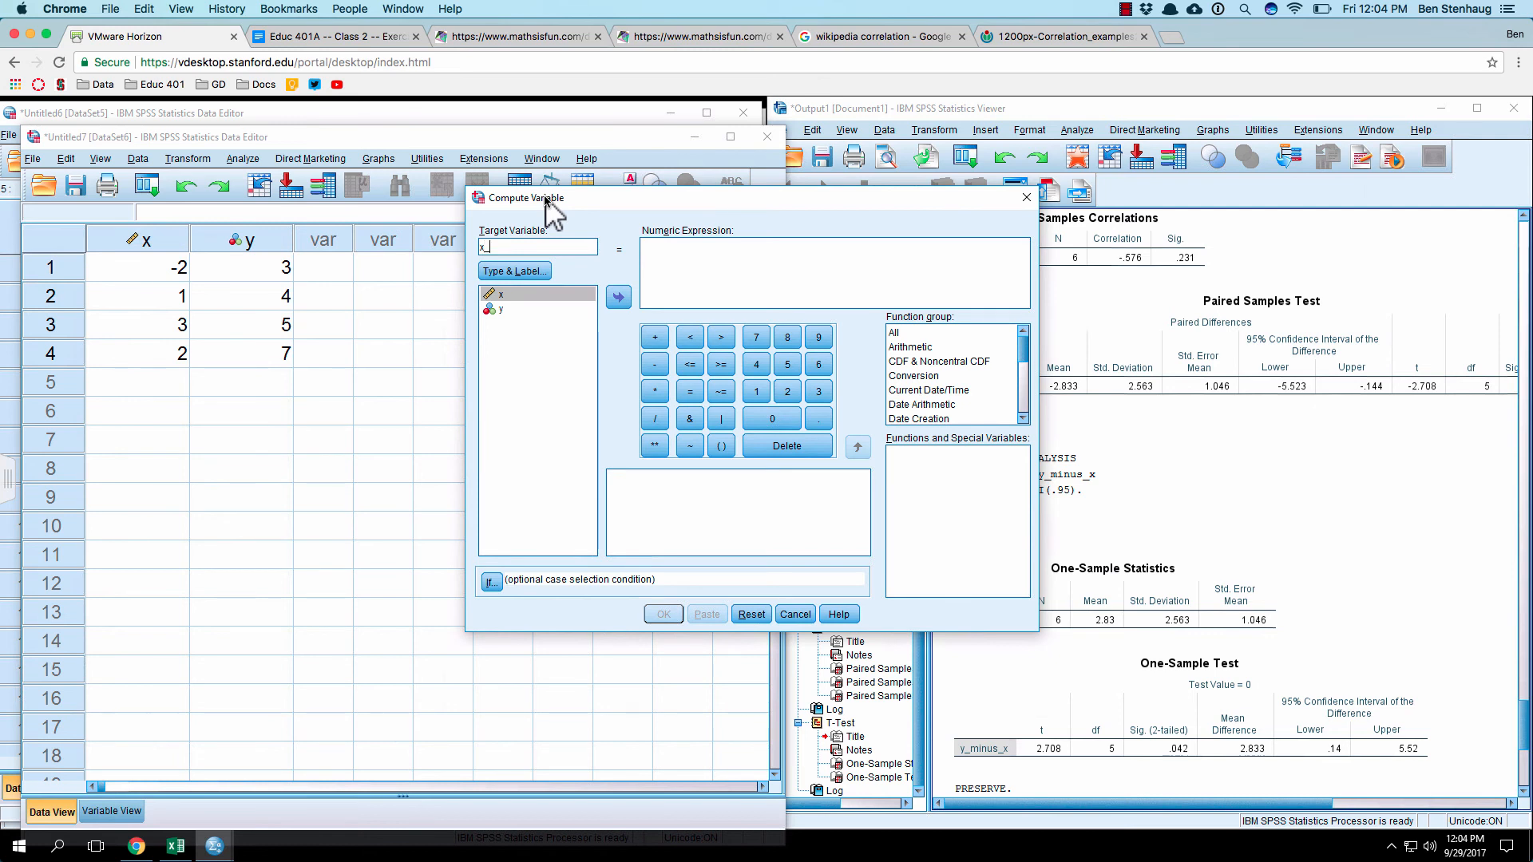
text(greater_than_0)
Step: Try the hand-entered numeric expression x > 0 for x_greater_than_0
click(751, 276)
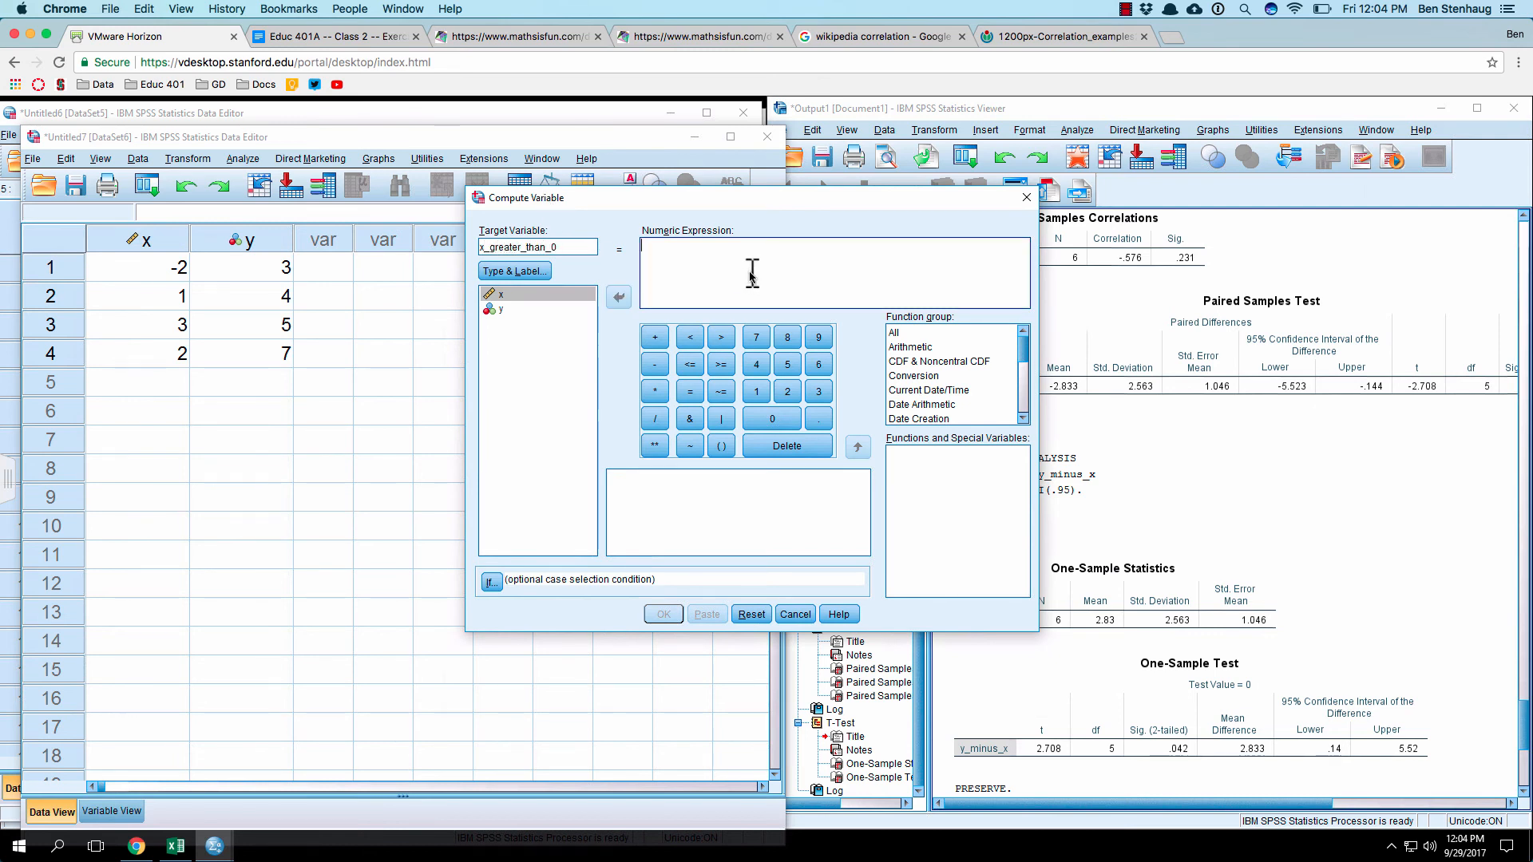
text(x)
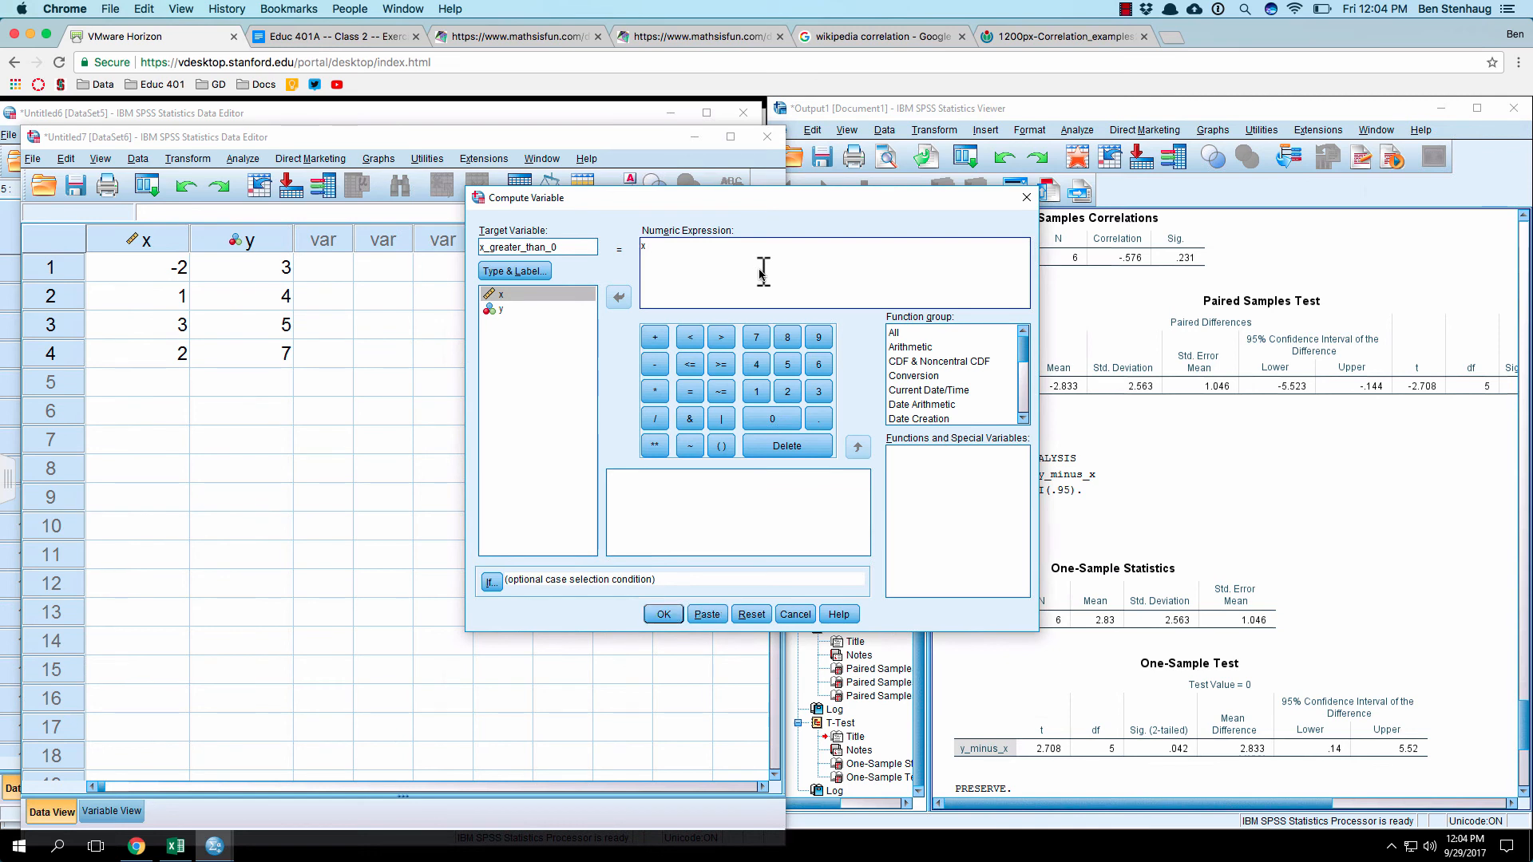
text( > 0)
click(710, 615)
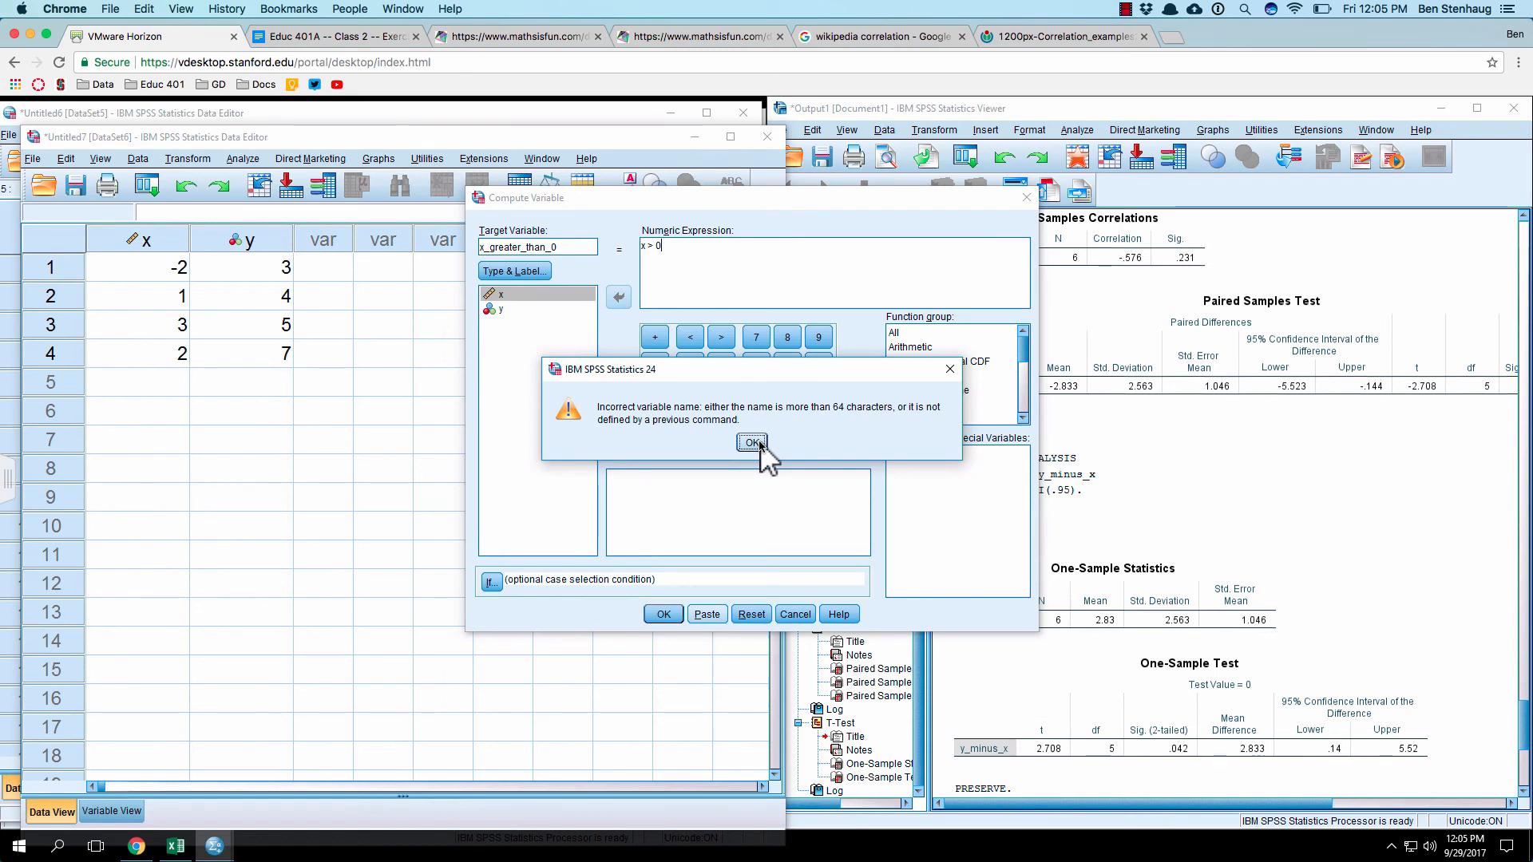
click(754, 443)
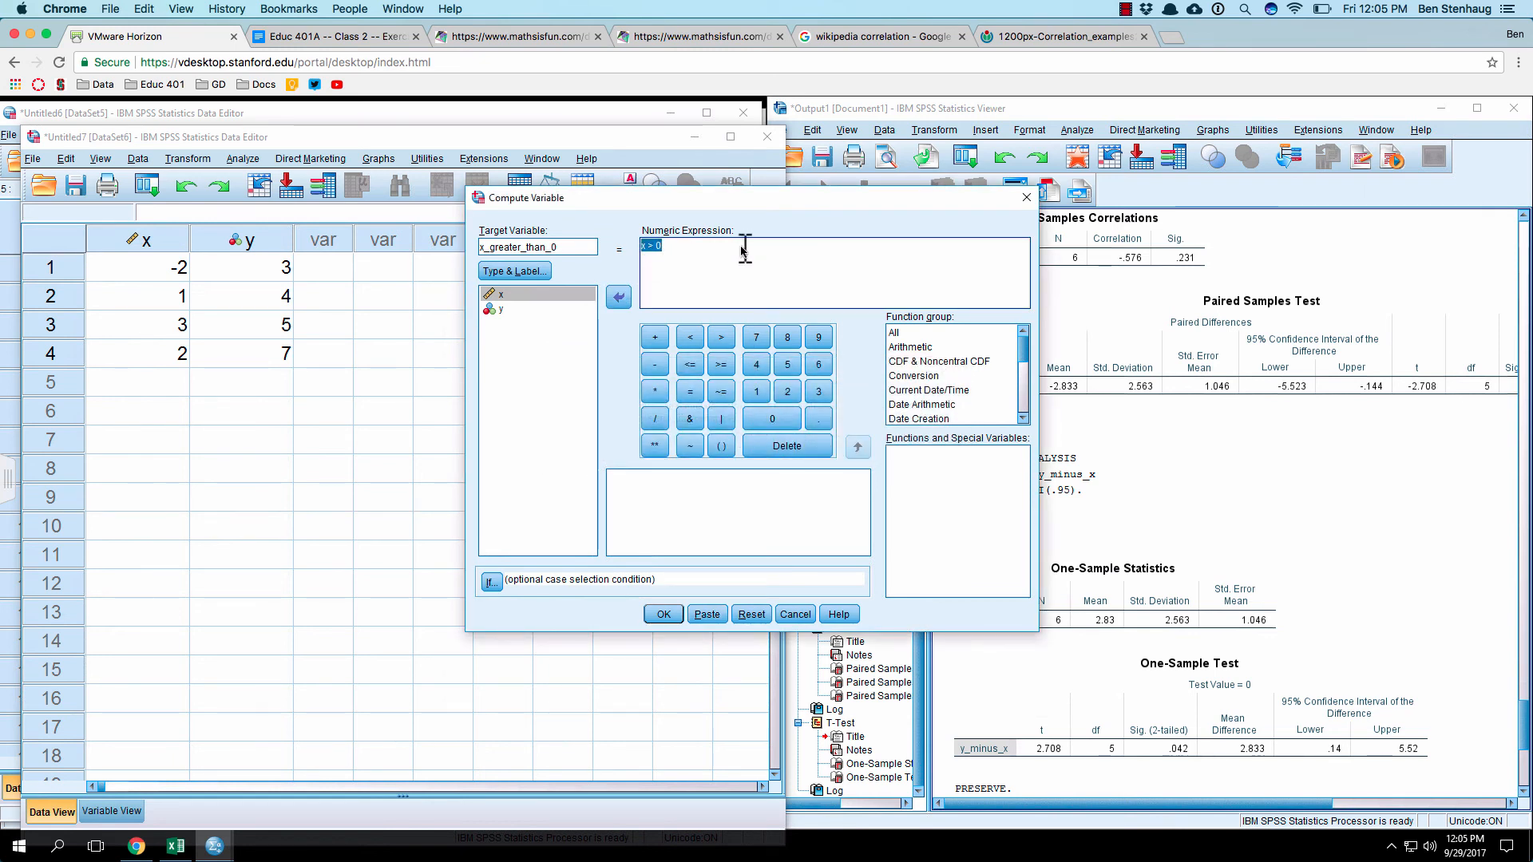
Step: Rebuild the numeric expression as x > 0, inserting x from the variable list, and compute x_greater_than_0
key(BackSpace)
click(618, 297)
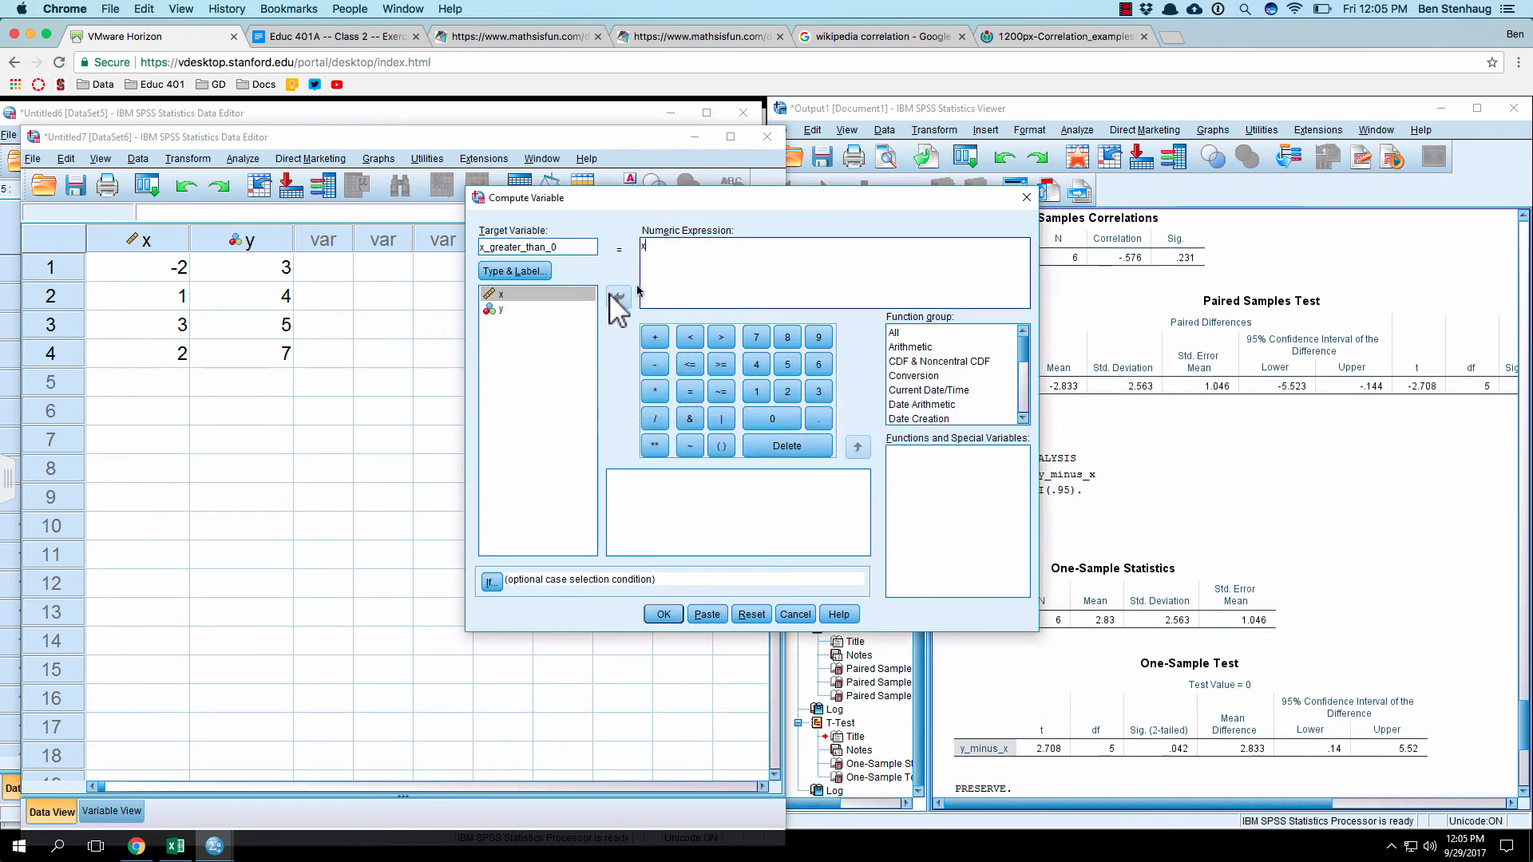
text(> 0)
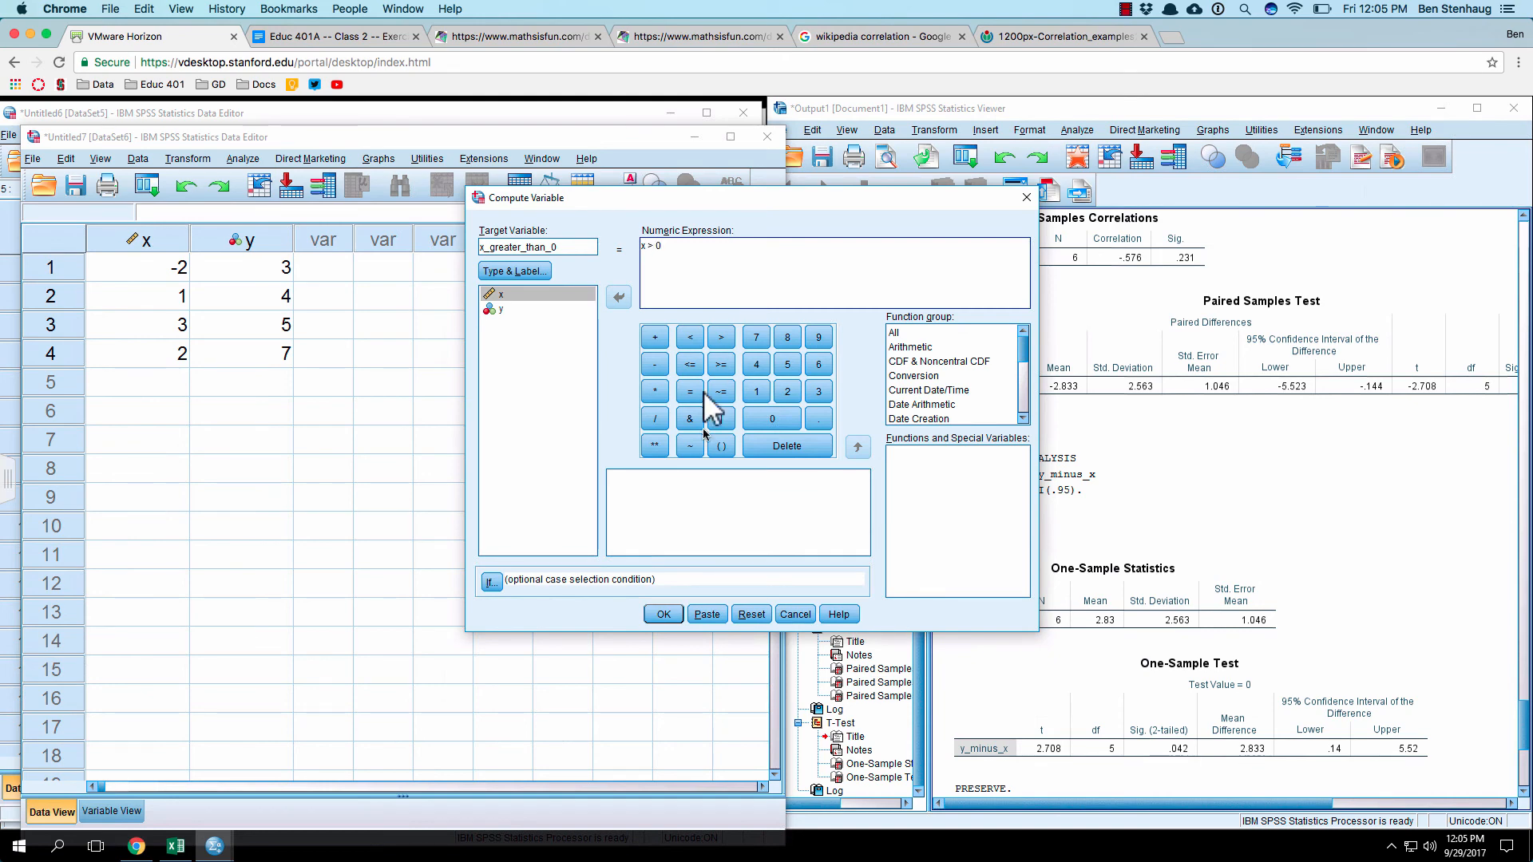
click(673, 615)
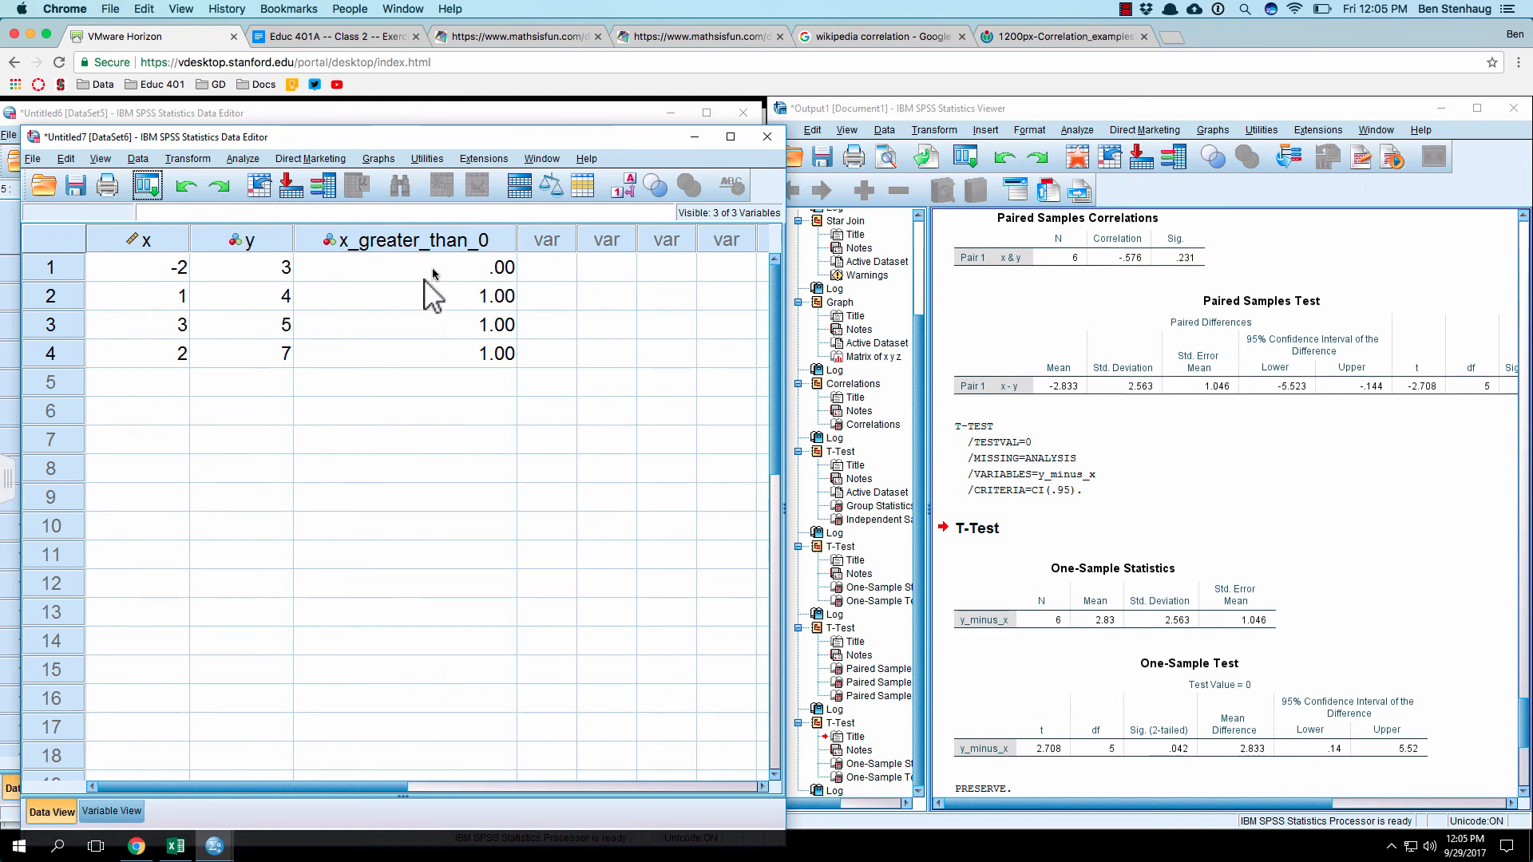
Step: Set up a Descriptives analysis with x_greater_than_0 as the only variable
click(209, 160)
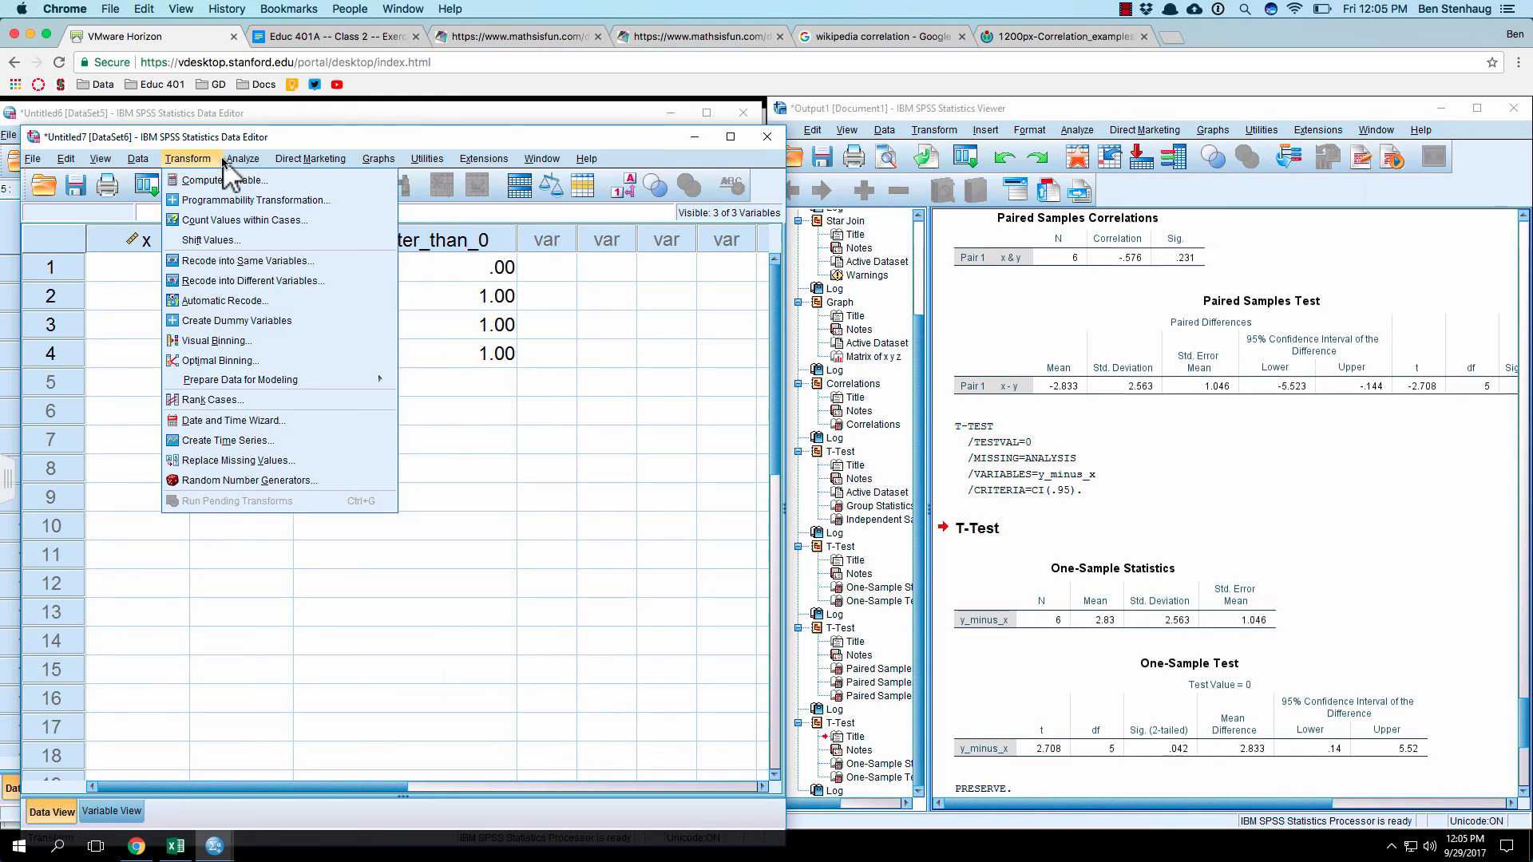
mouse_move(241, 159)
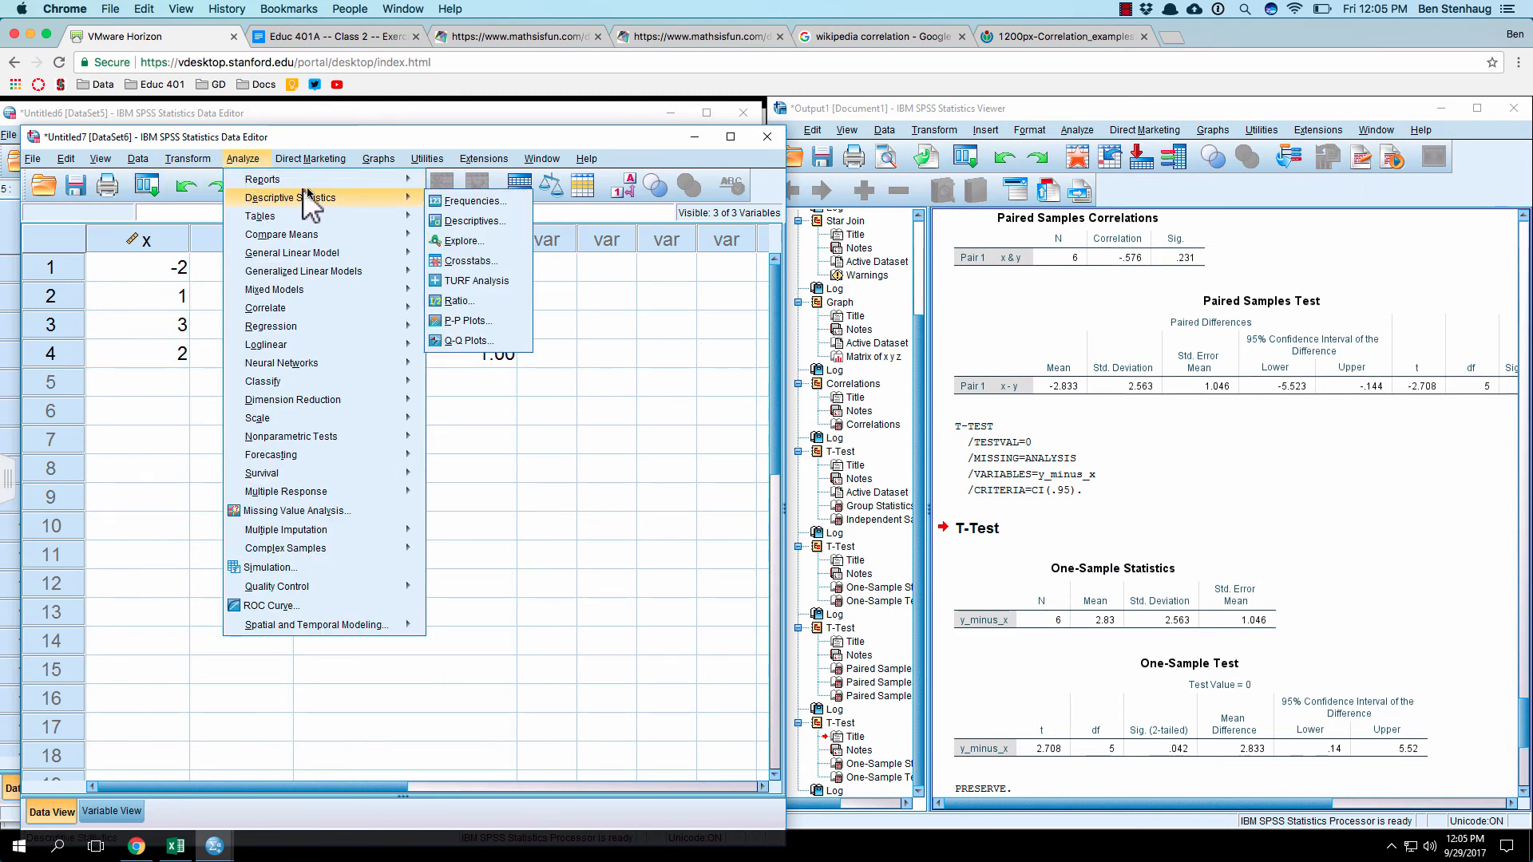
mouse_move(422, 212)
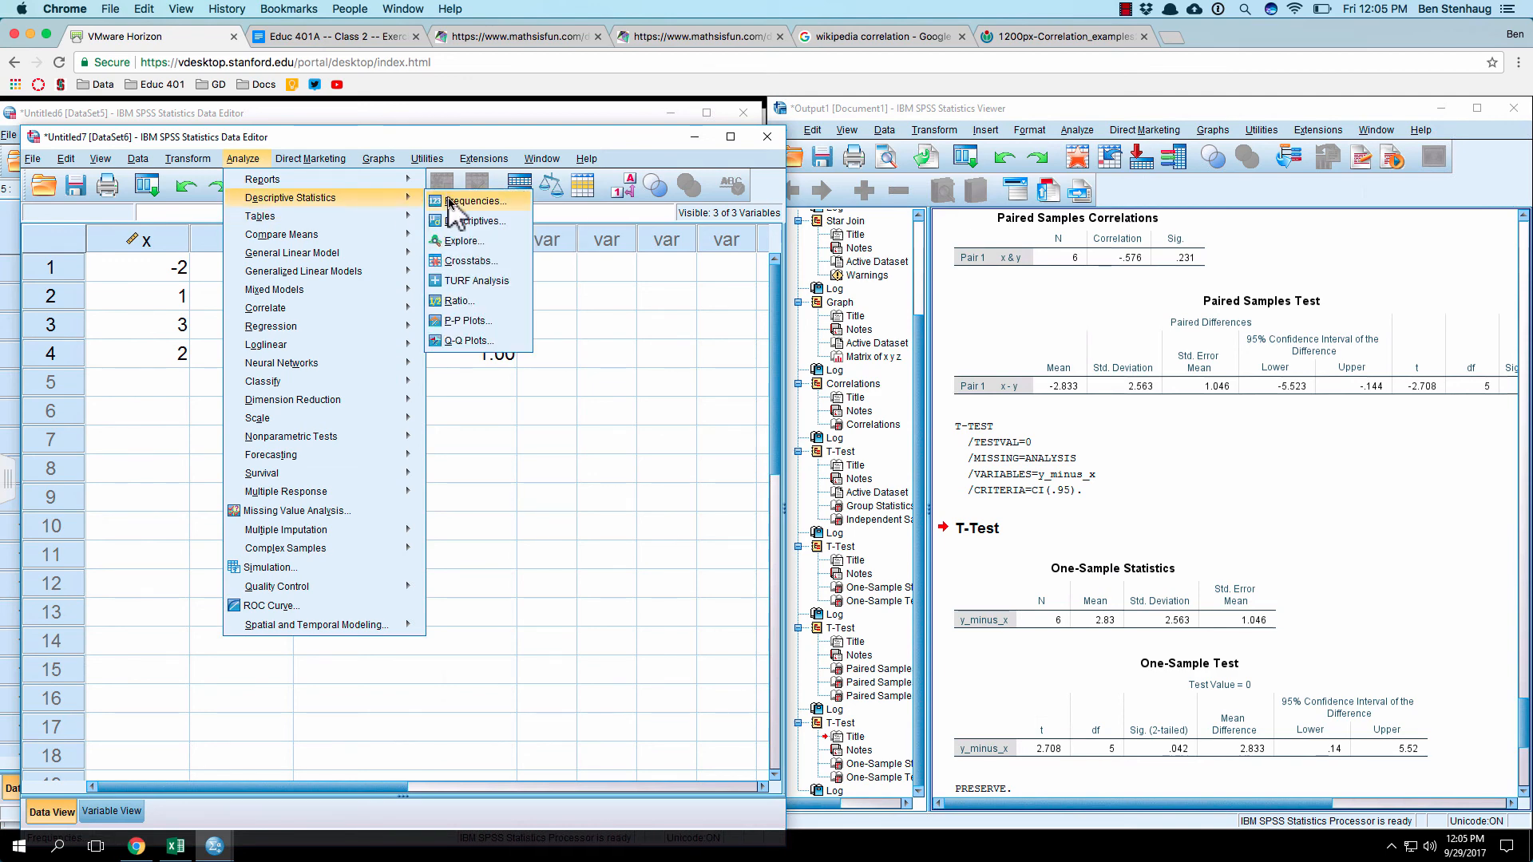
click(458, 217)
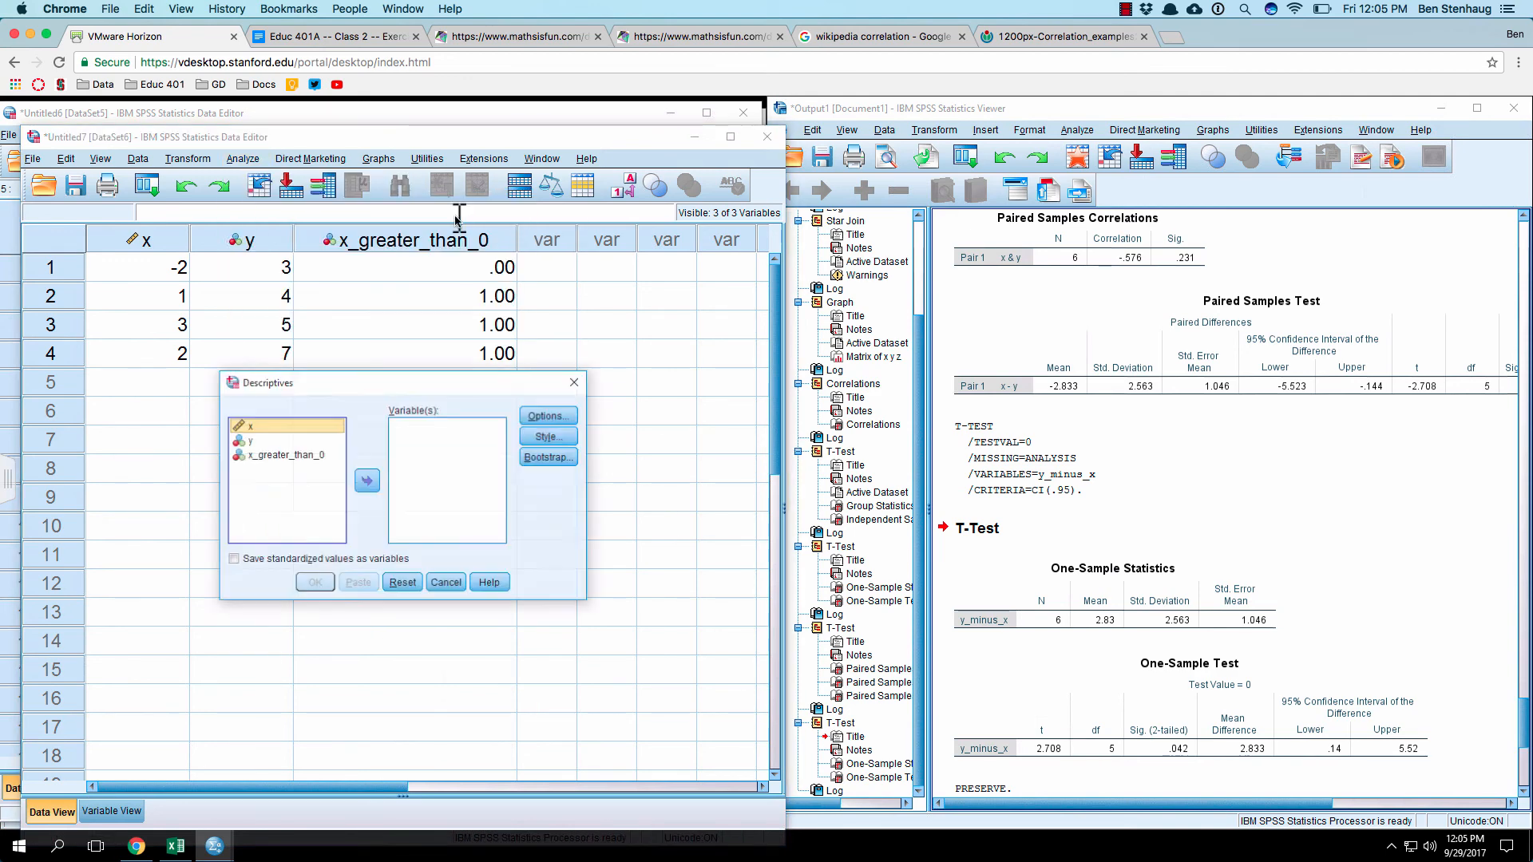
click(303, 455)
click(366, 481)
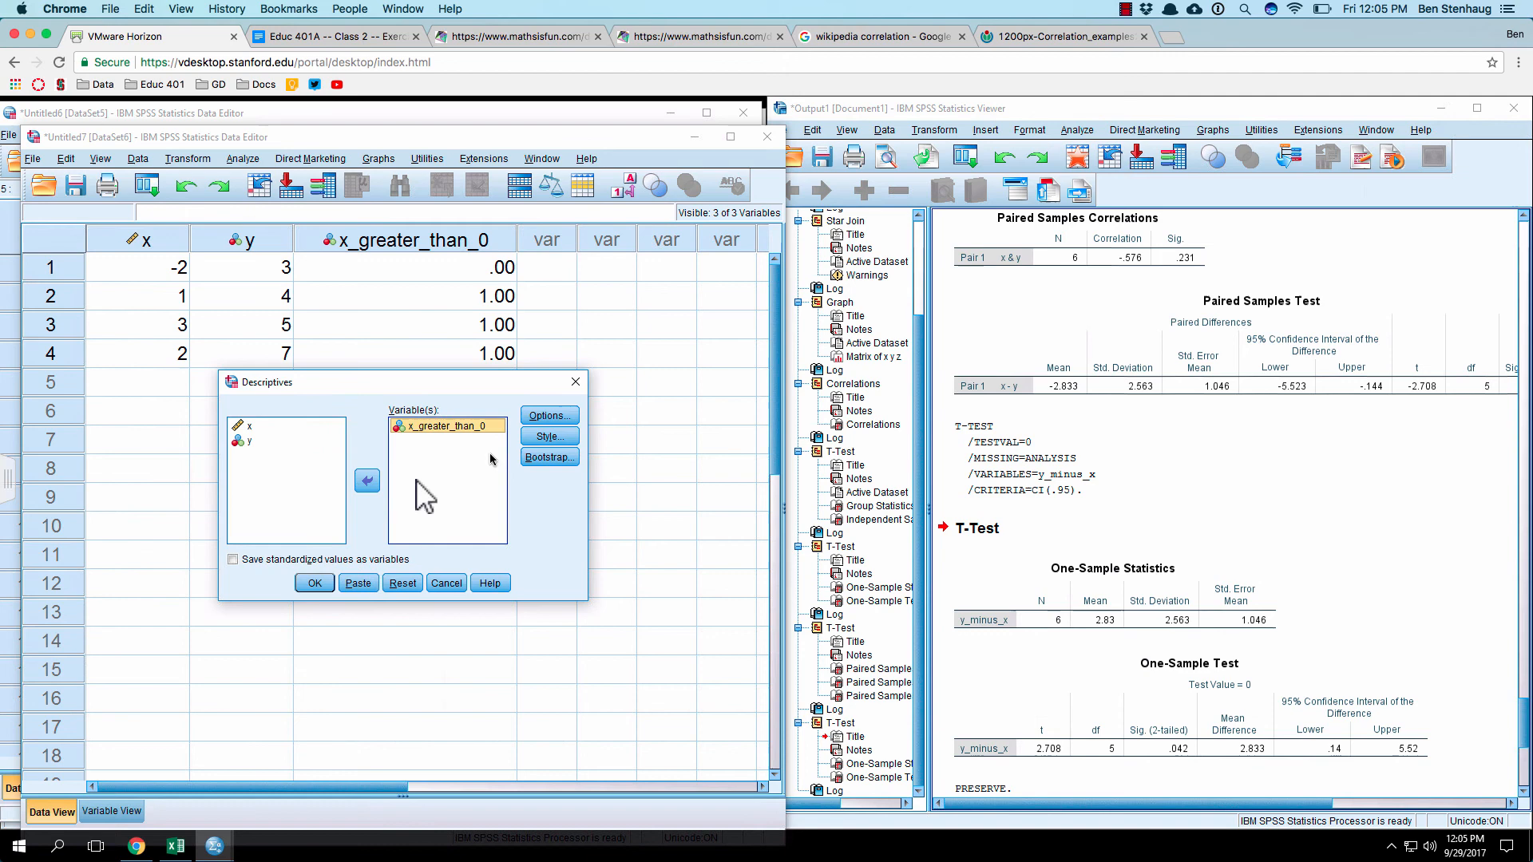
Step: Limit the descriptive statistics to mean and sum by excluding standard deviation, minimum and maximum, and run the analysis
click(549, 415)
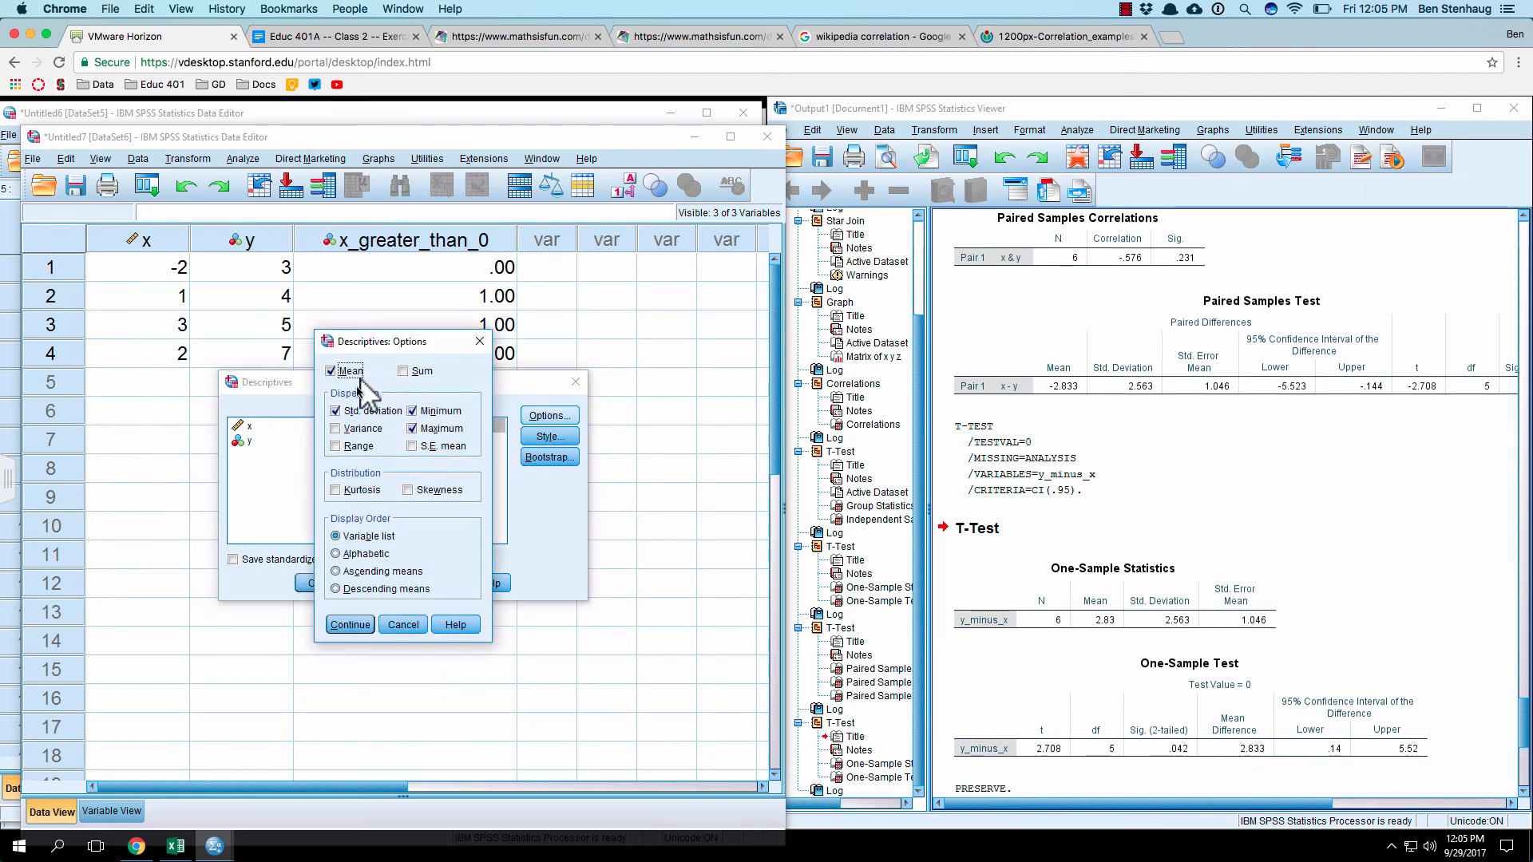
click(365, 410)
click(431, 412)
click(431, 426)
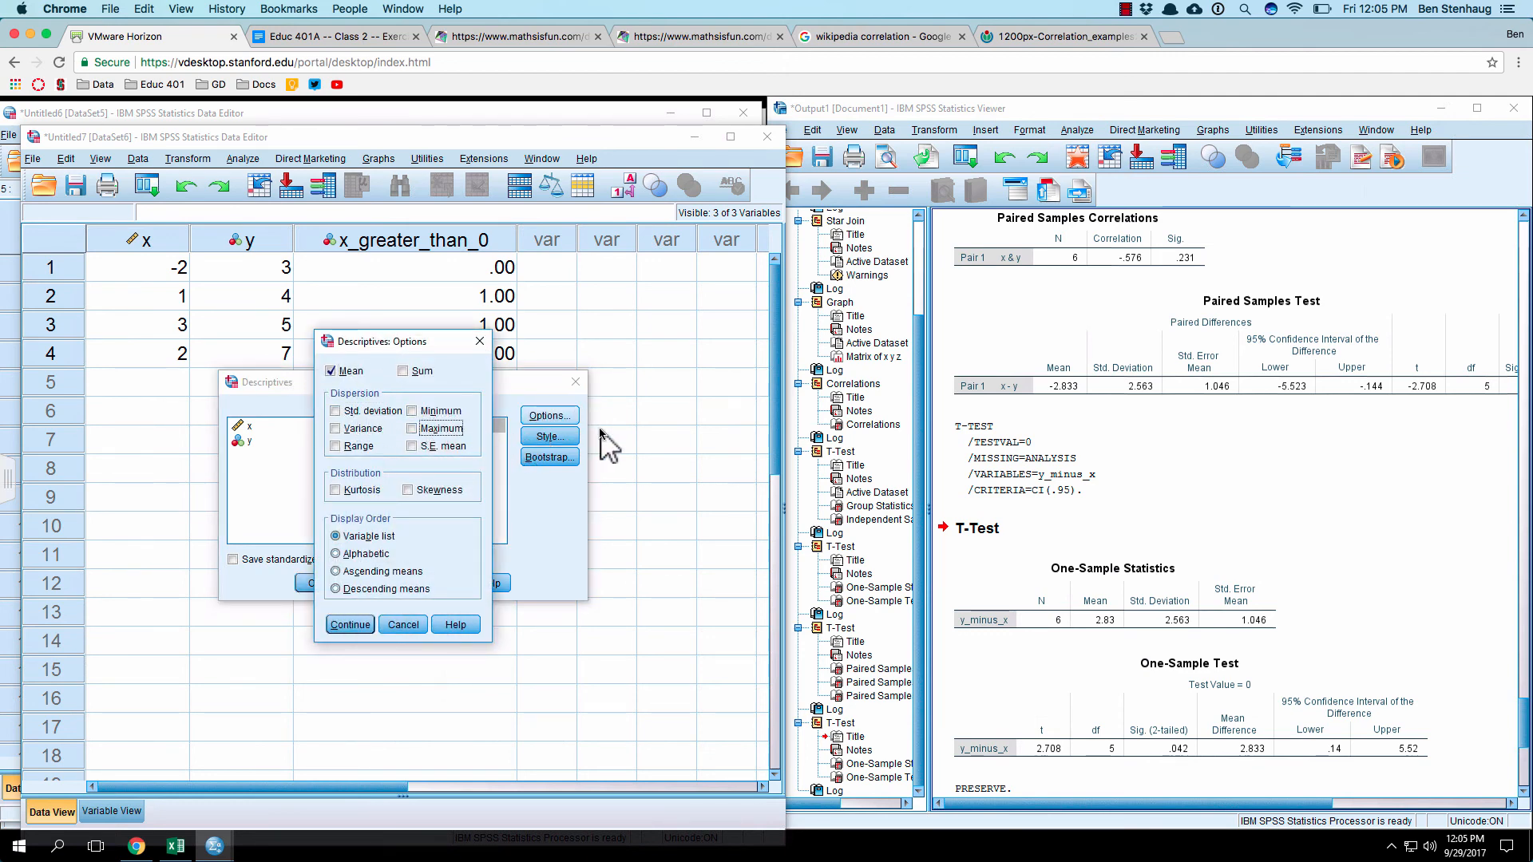
click(421, 370)
click(344, 625)
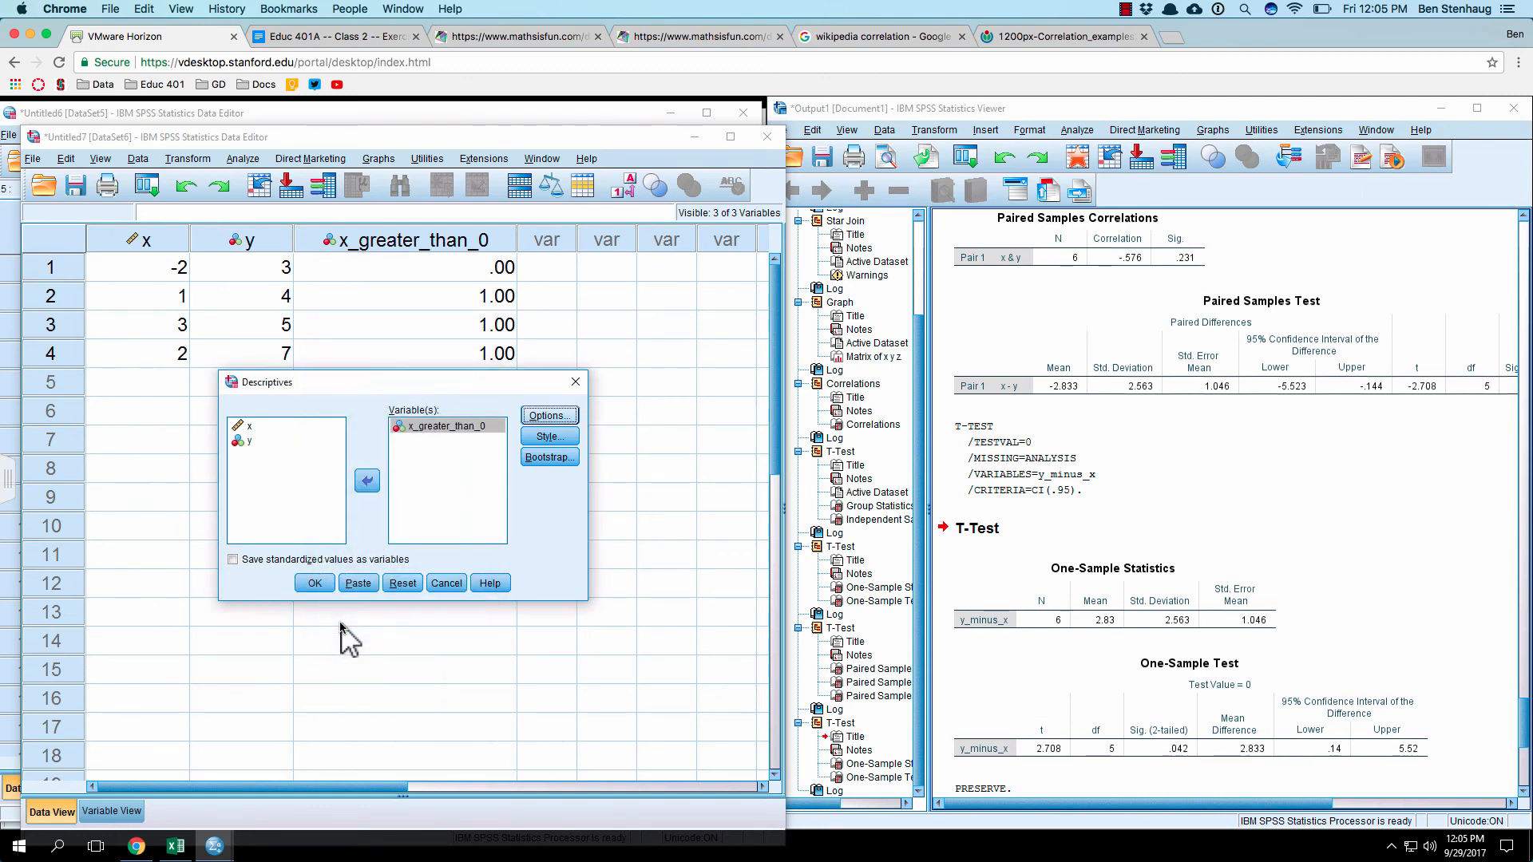
click(317, 583)
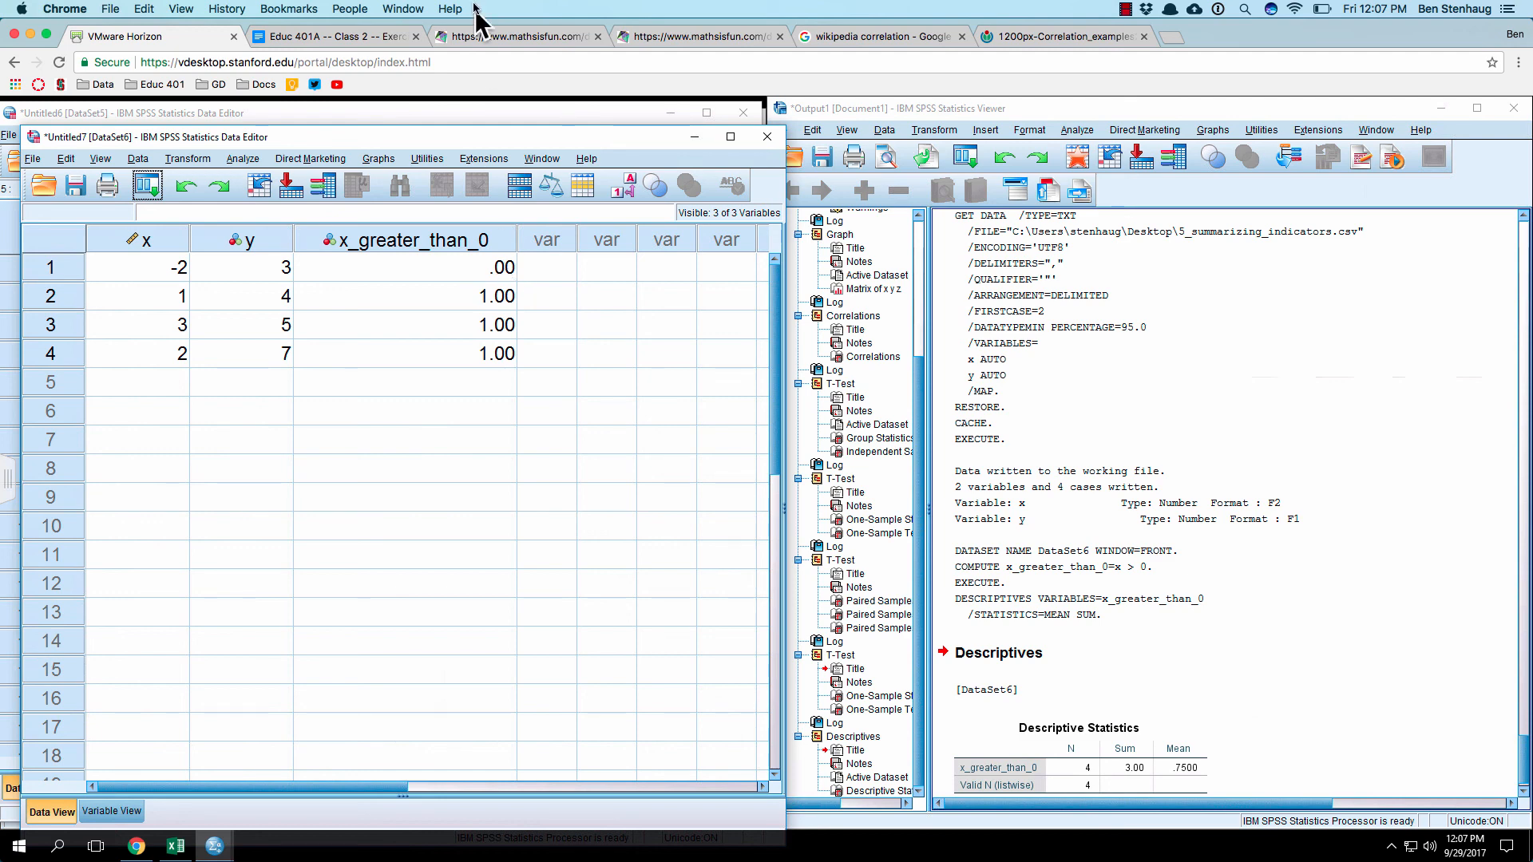
Step: Start another Compute Variable transformation with x_greater_than_0_and_y_equals_3 as the target variable
click(234, 160)
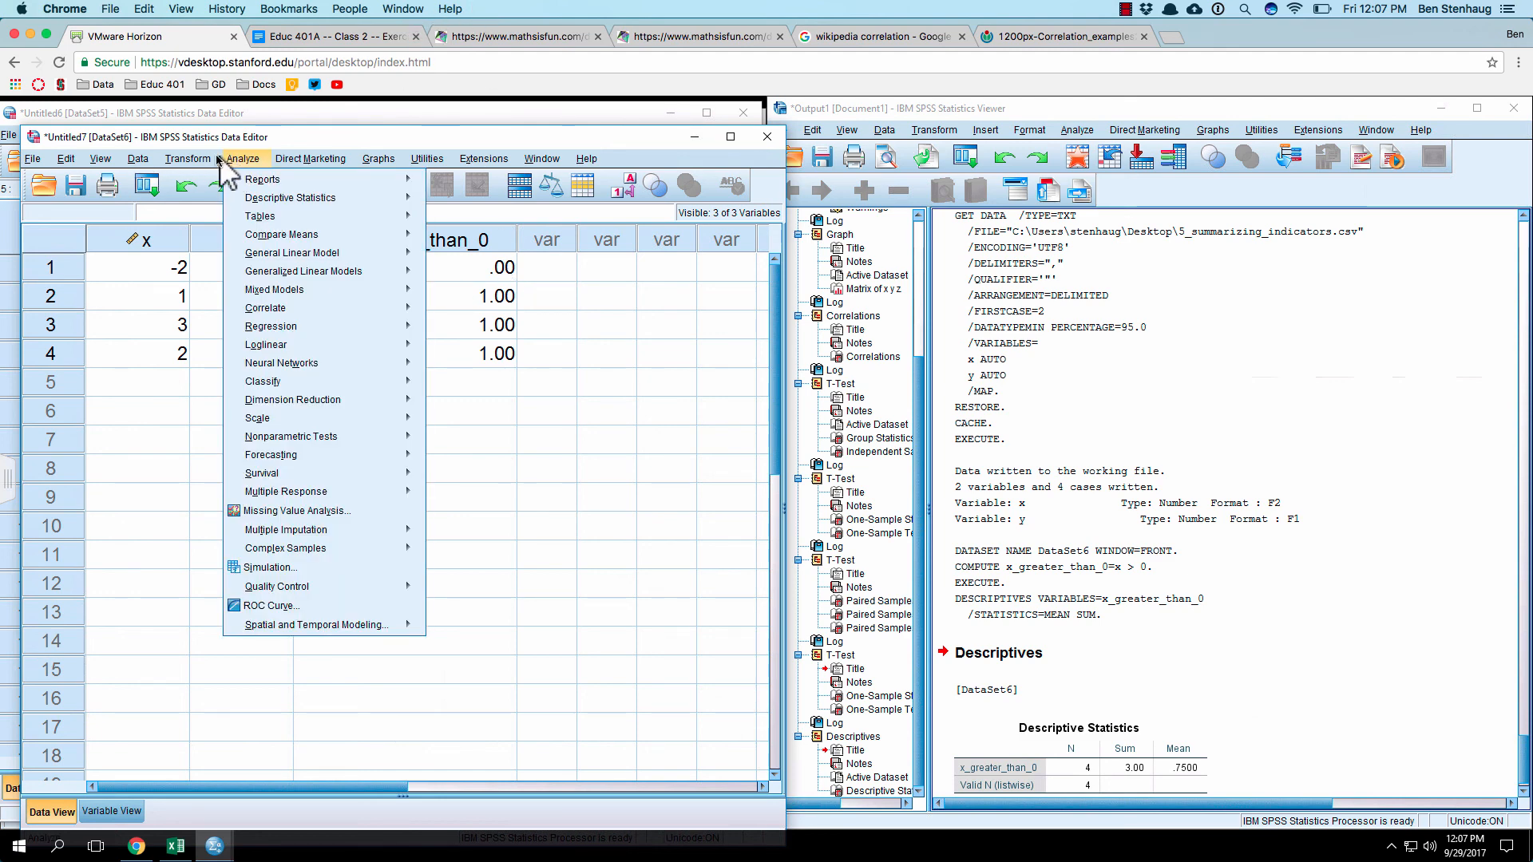
click(211, 181)
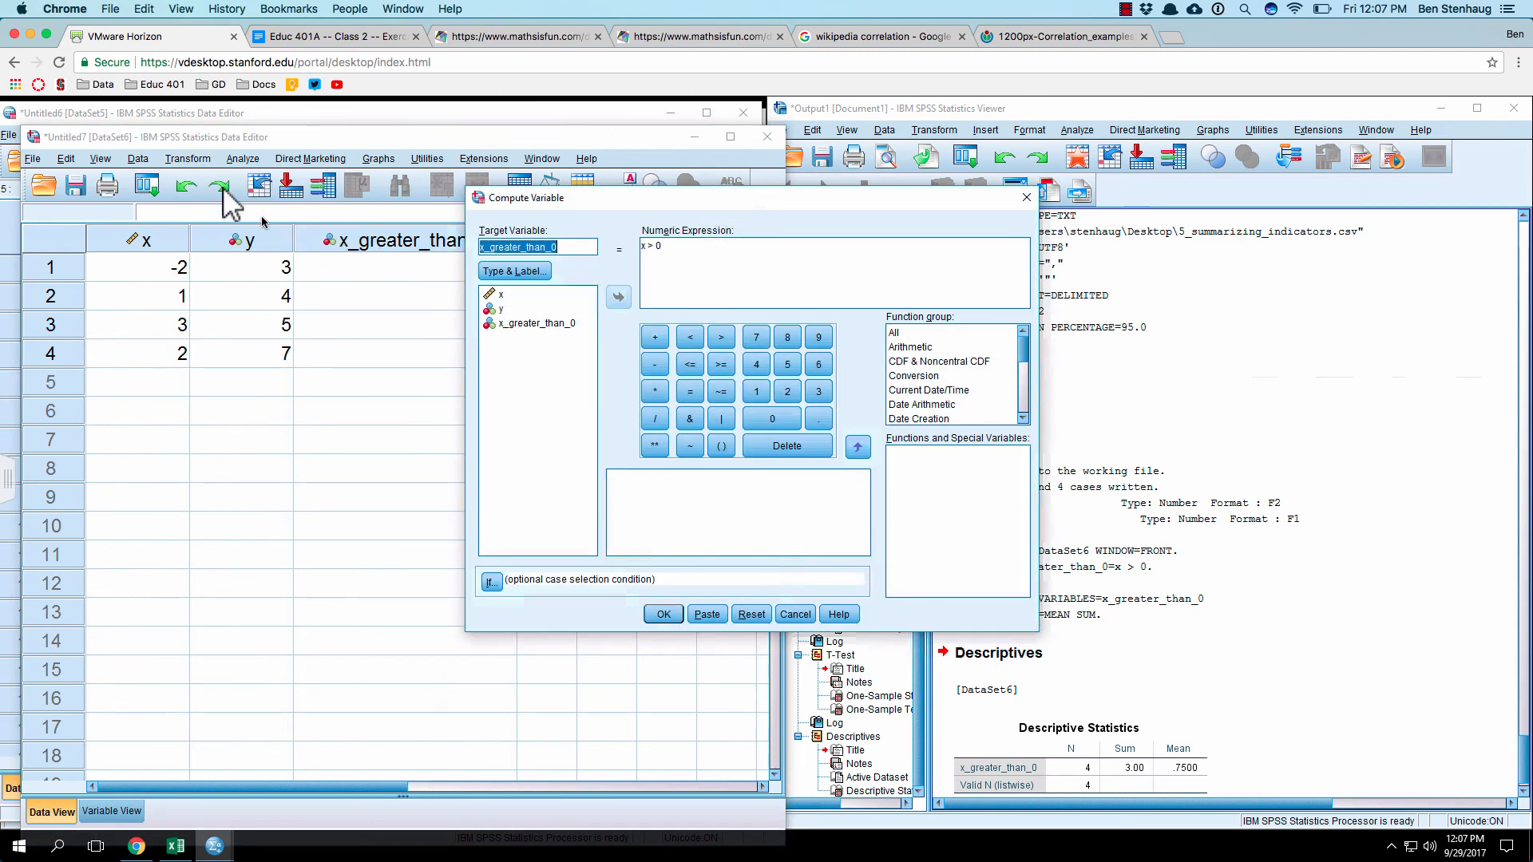
click(576, 246)
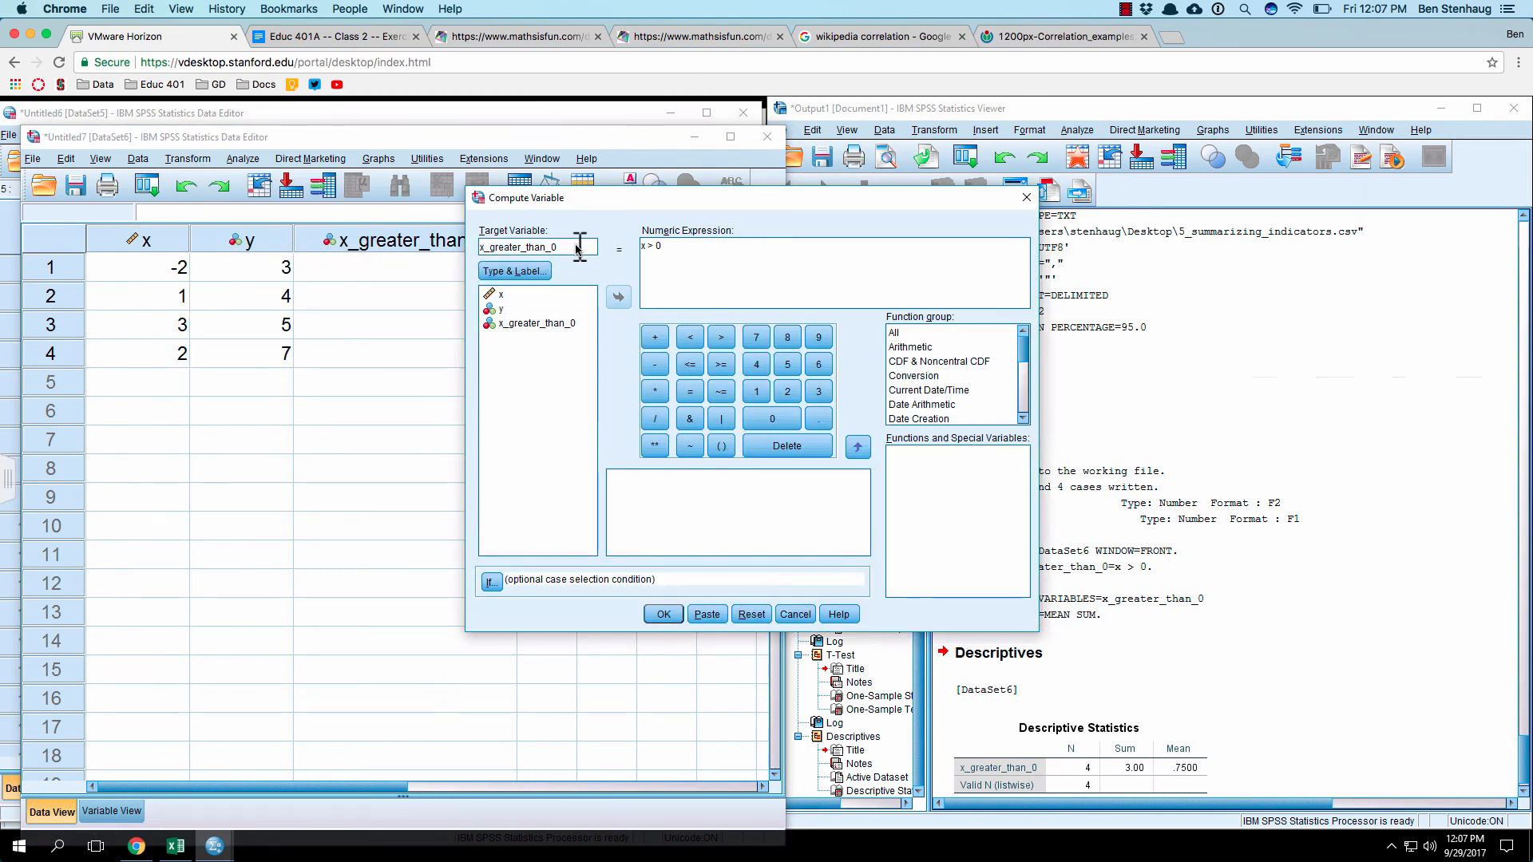
text(_and_y_equals)
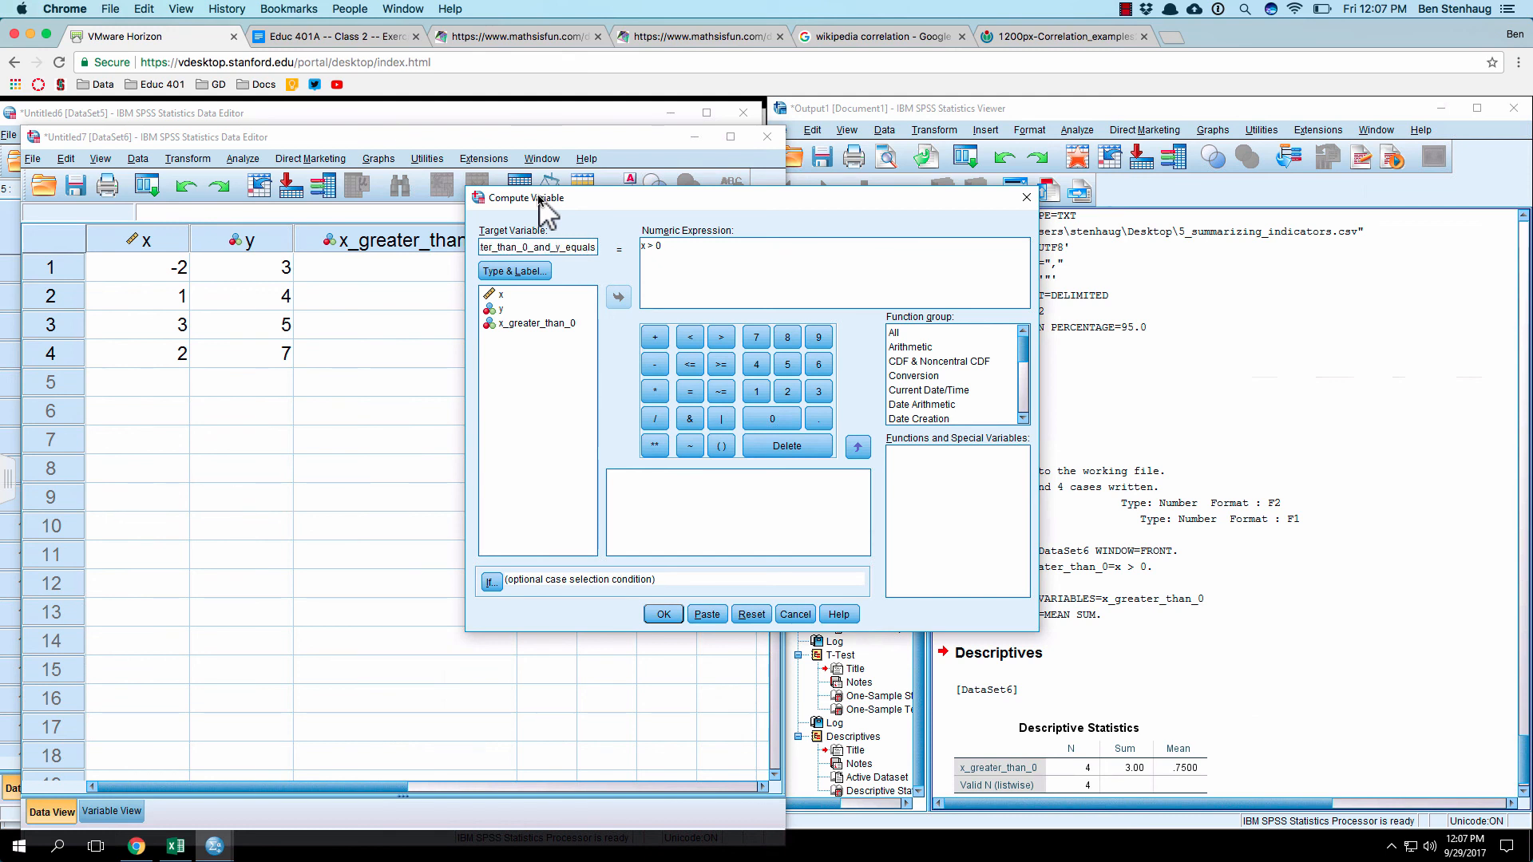
text(_3)
Step: Extend the numeric expression to x > 0 & y = 3, compute the variable, and select its row 2 cell
click(696, 249)
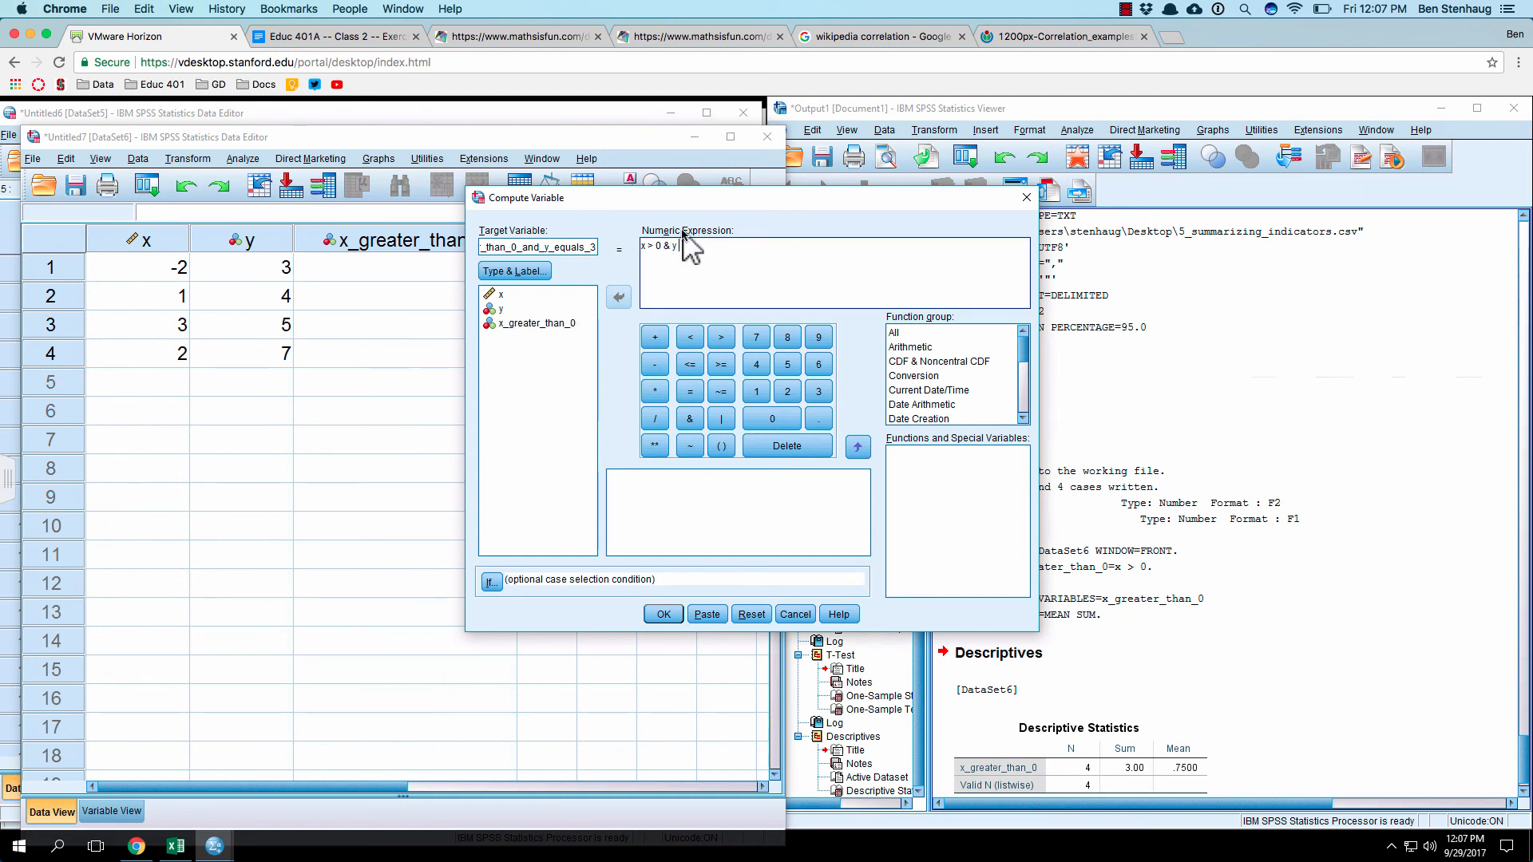
text(x > 0 & y = 3)
click(669, 616)
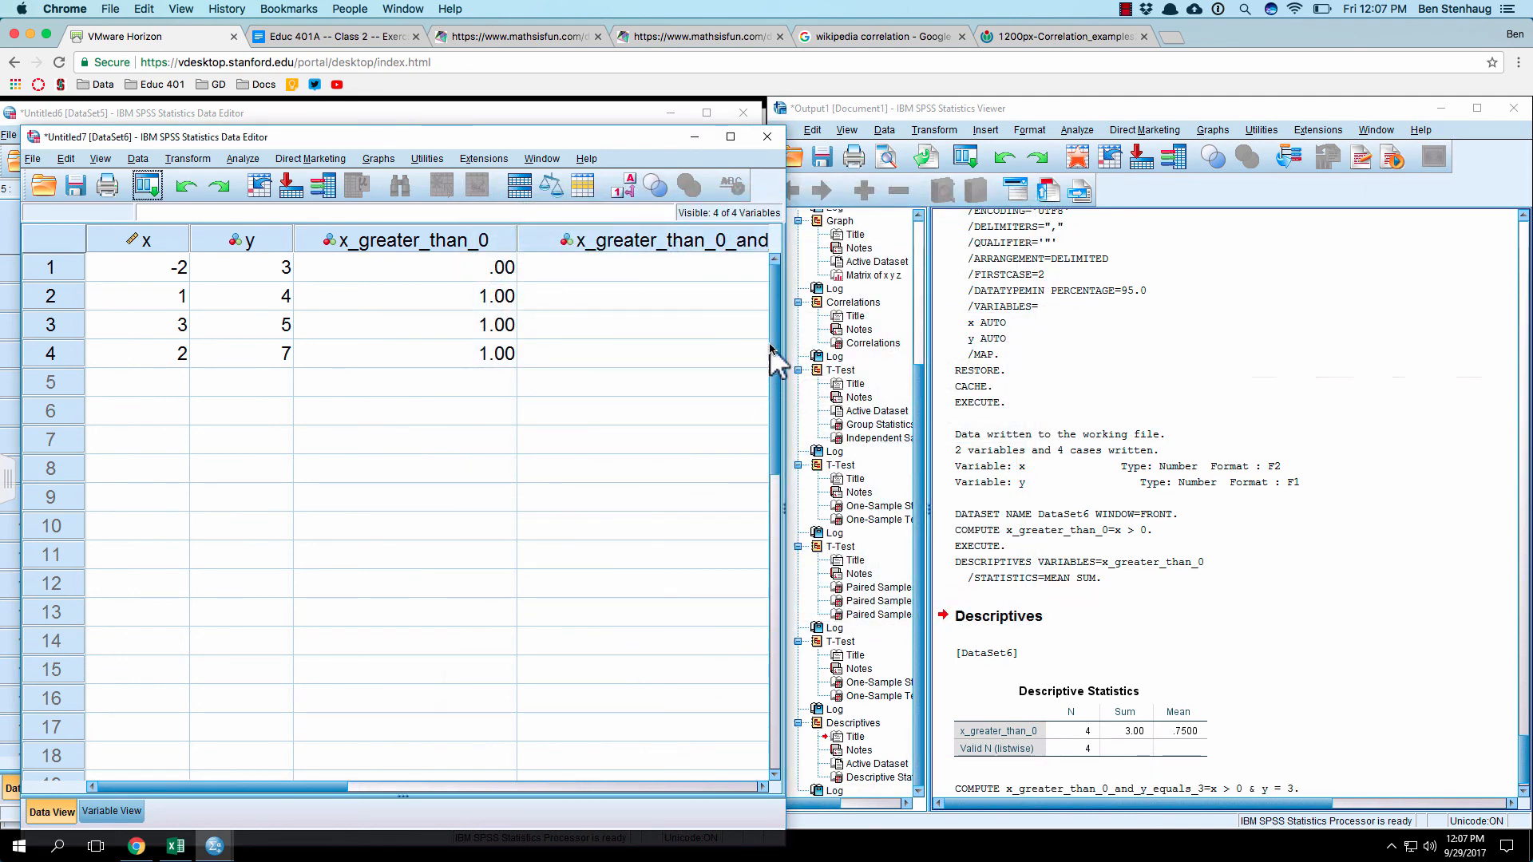
click(621, 297)
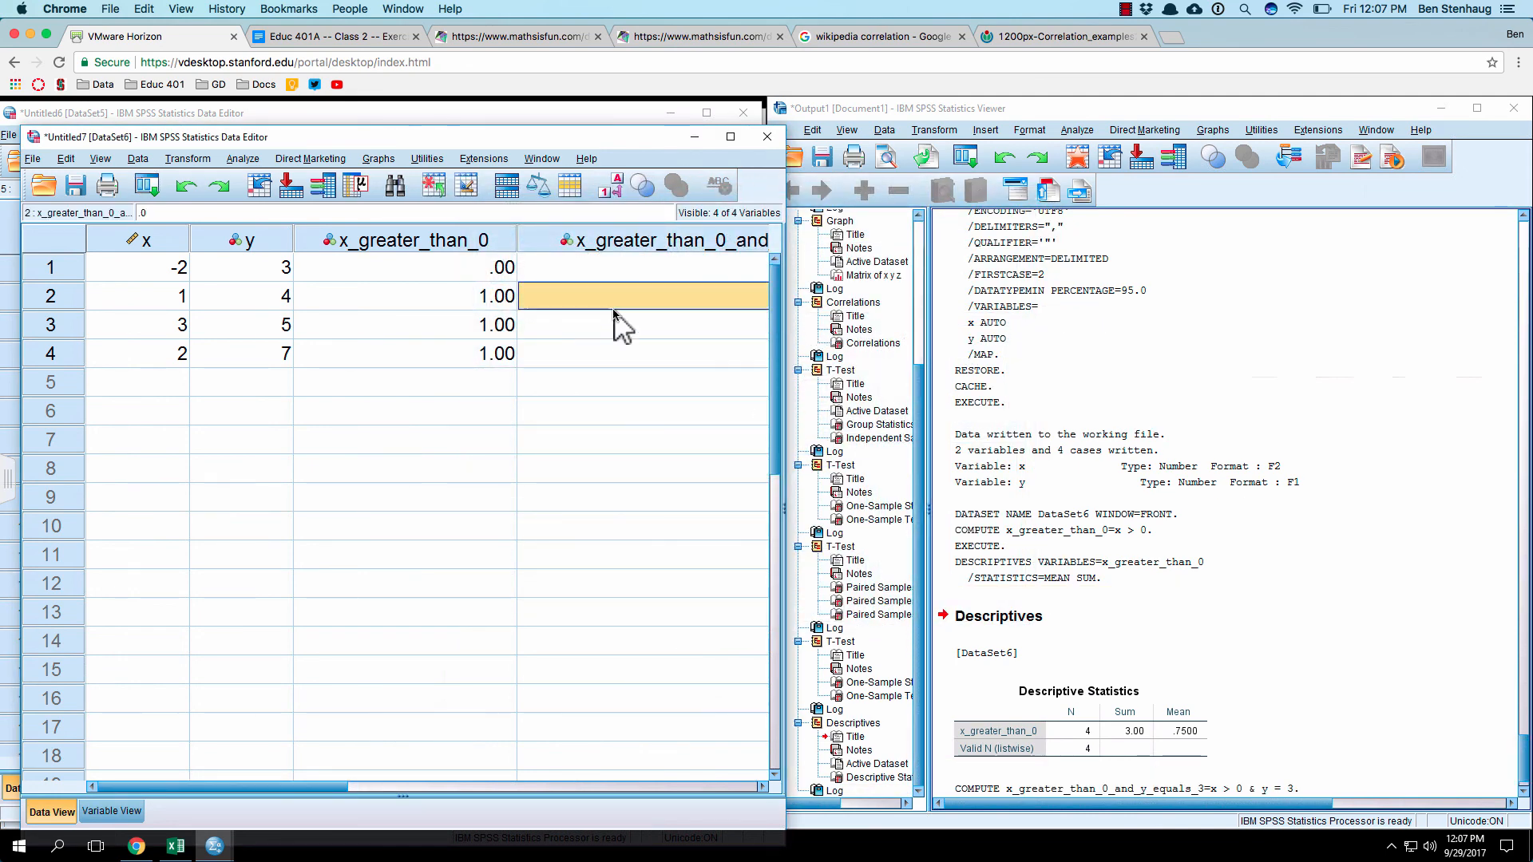
Step: Examine row 2 across x, y and both indicator variables, and check the first y value against the y = 3 condition
key(Right)
key(Right)
key(Left)
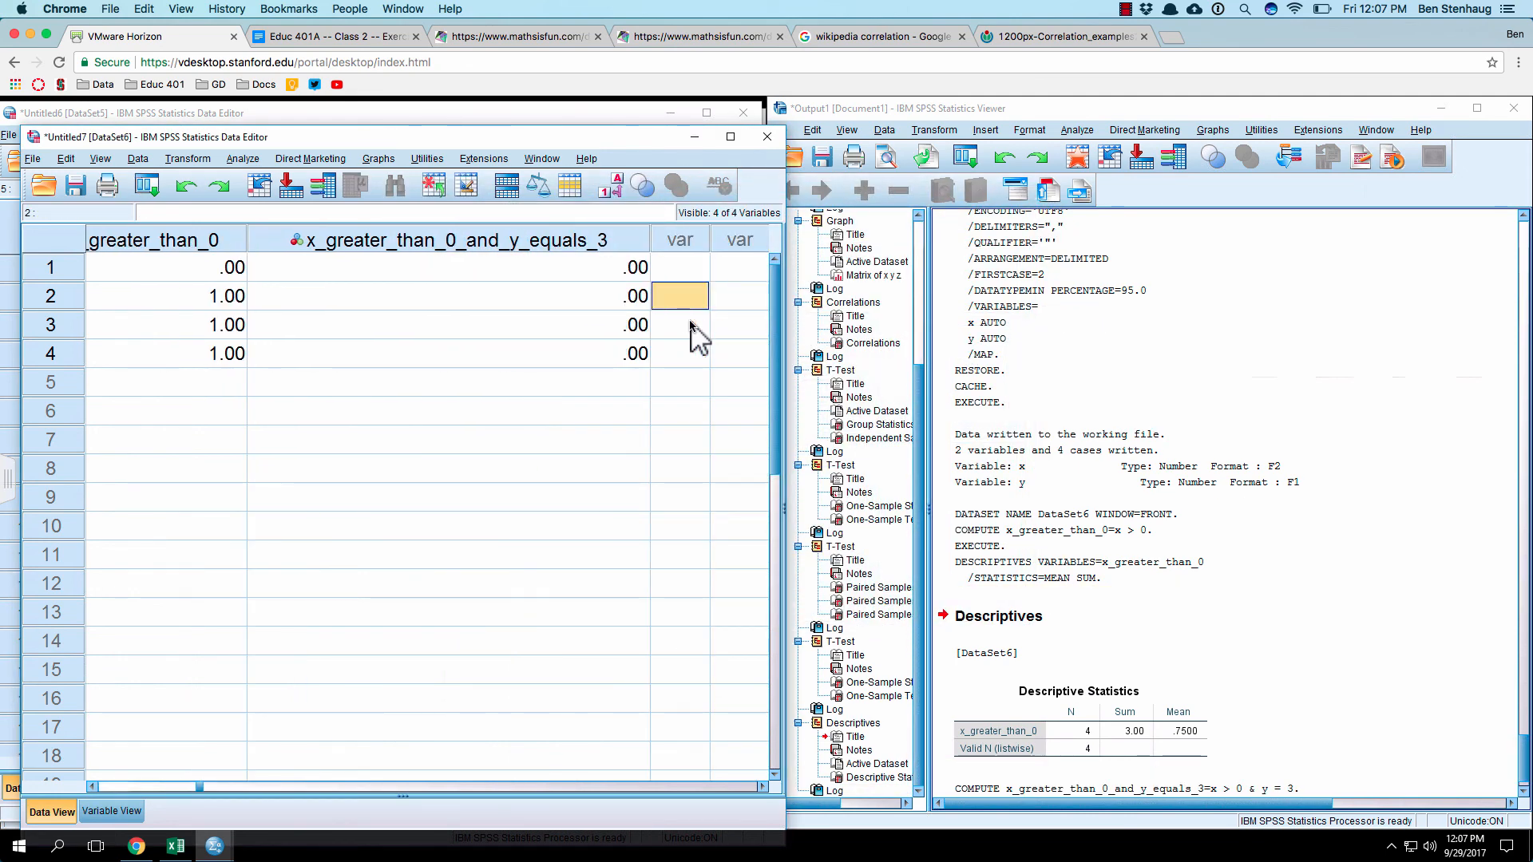
key(Left)
key(Left)
key(Left)
key(Left)
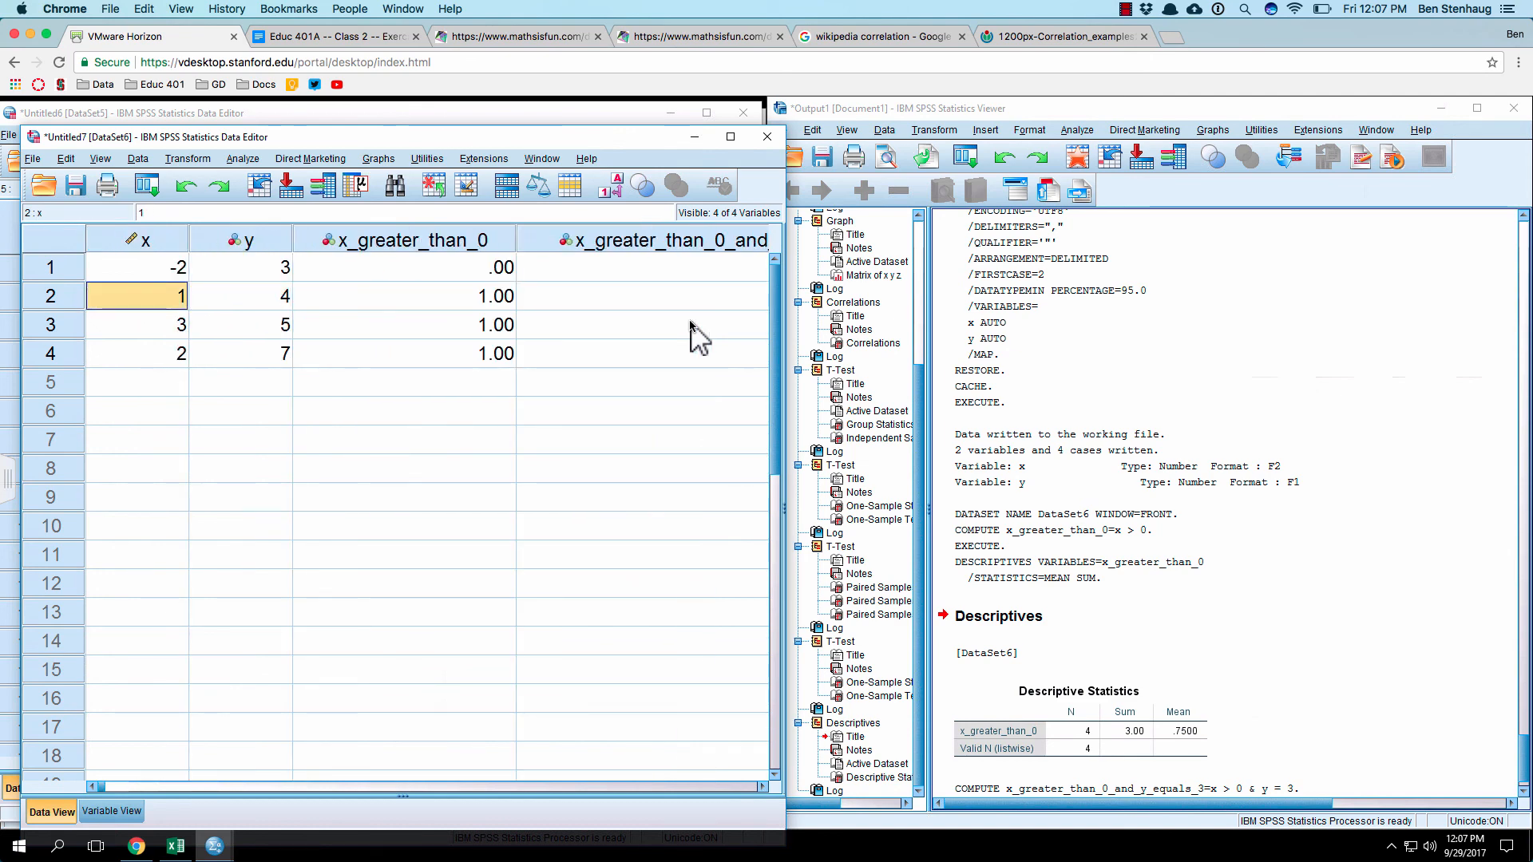
key(Right)
key(Right)
key(Right)
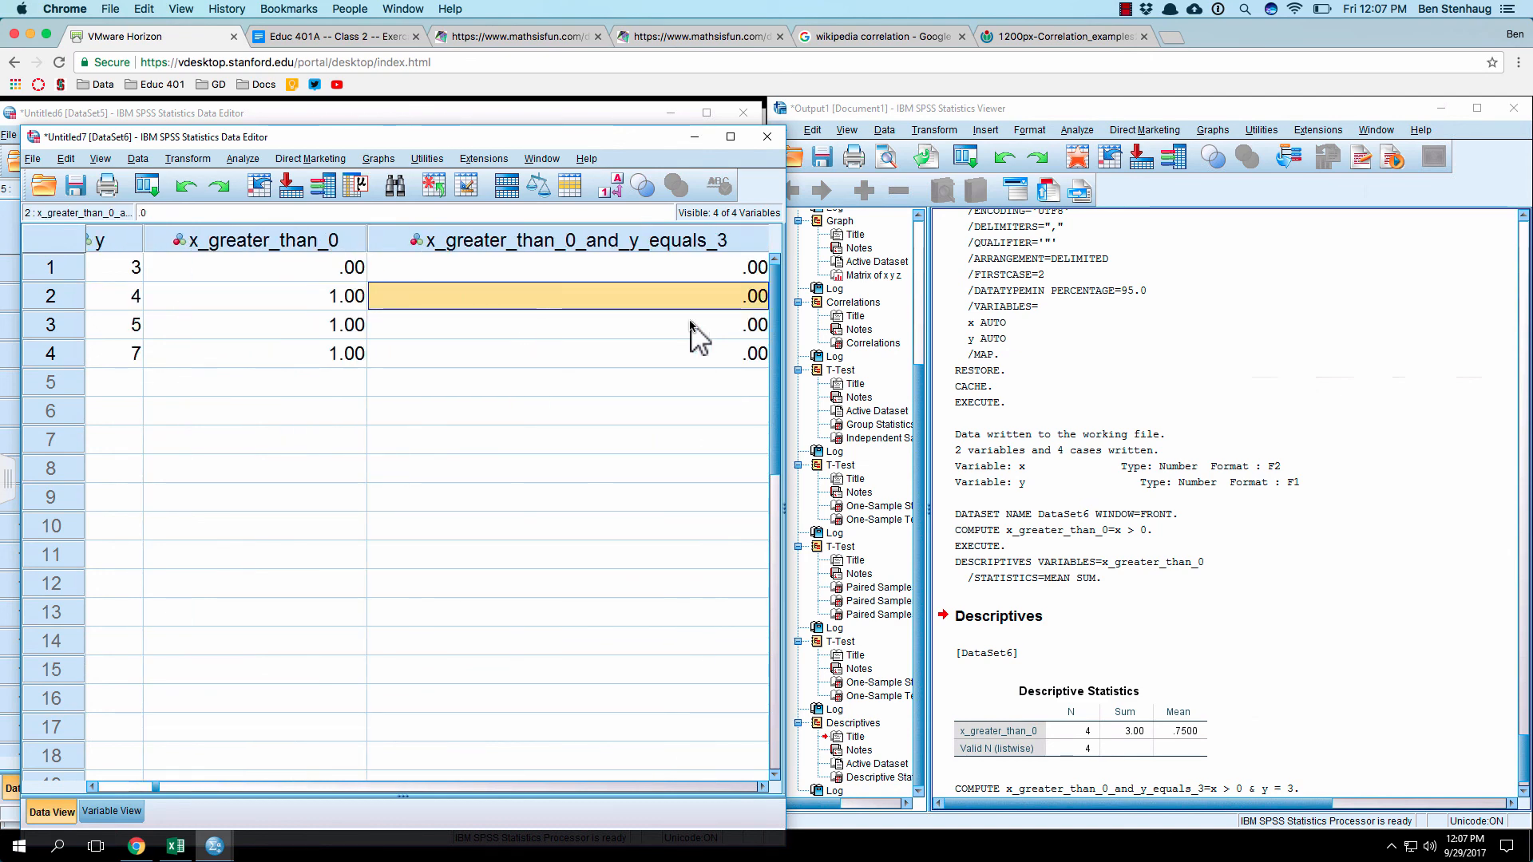
key(Right)
key(Left)
key(Left)
key(Left)
key(Left)
key(Right)
key(Right)
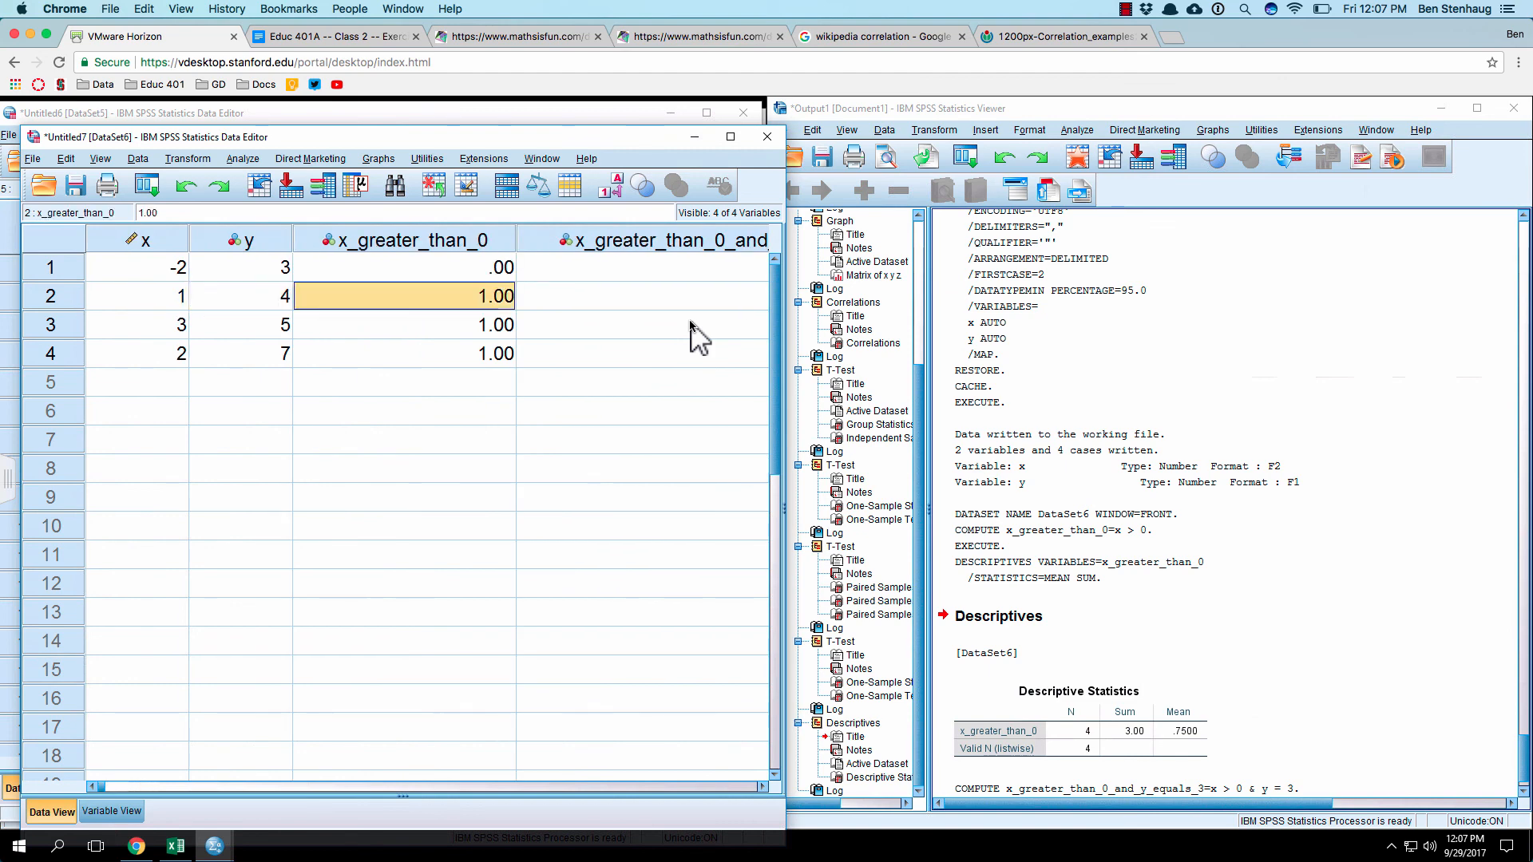
key(Right)
key(Right)
key(Left)
key(Left)
key(Left)
key(Left)
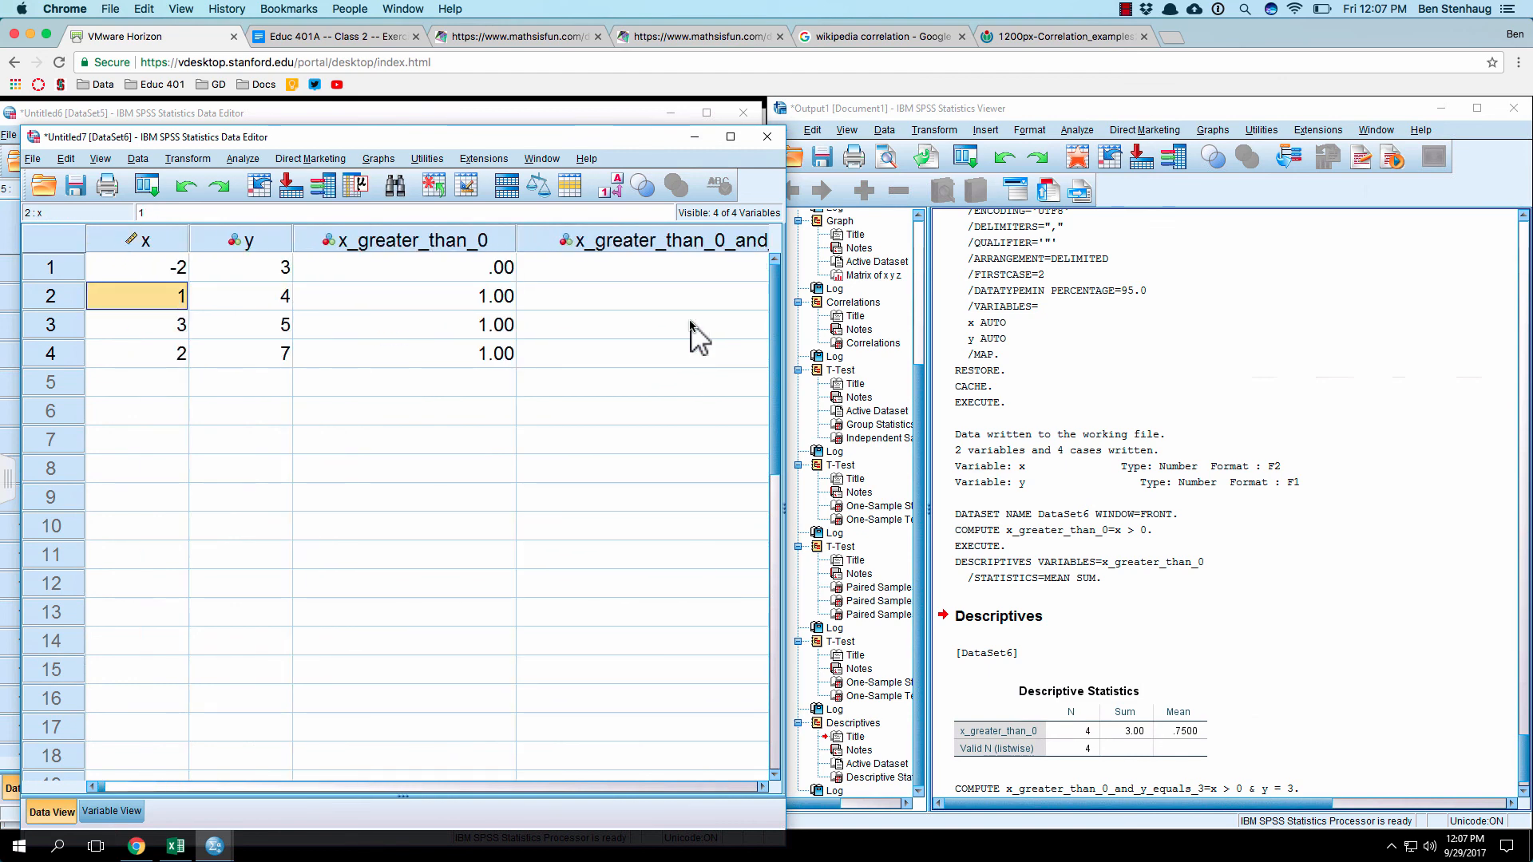
key(Right)
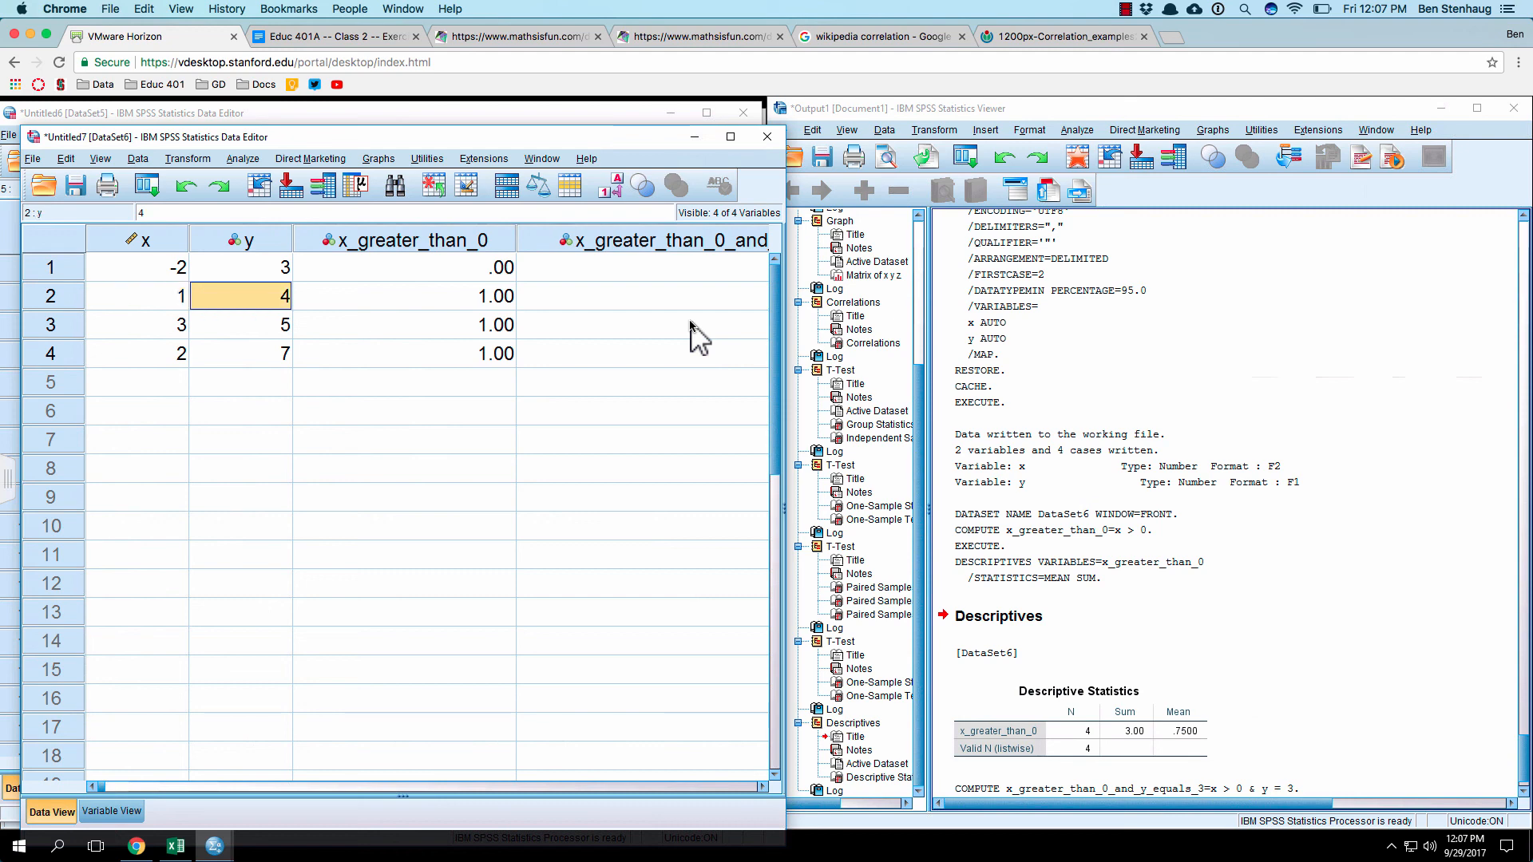
key(Up)
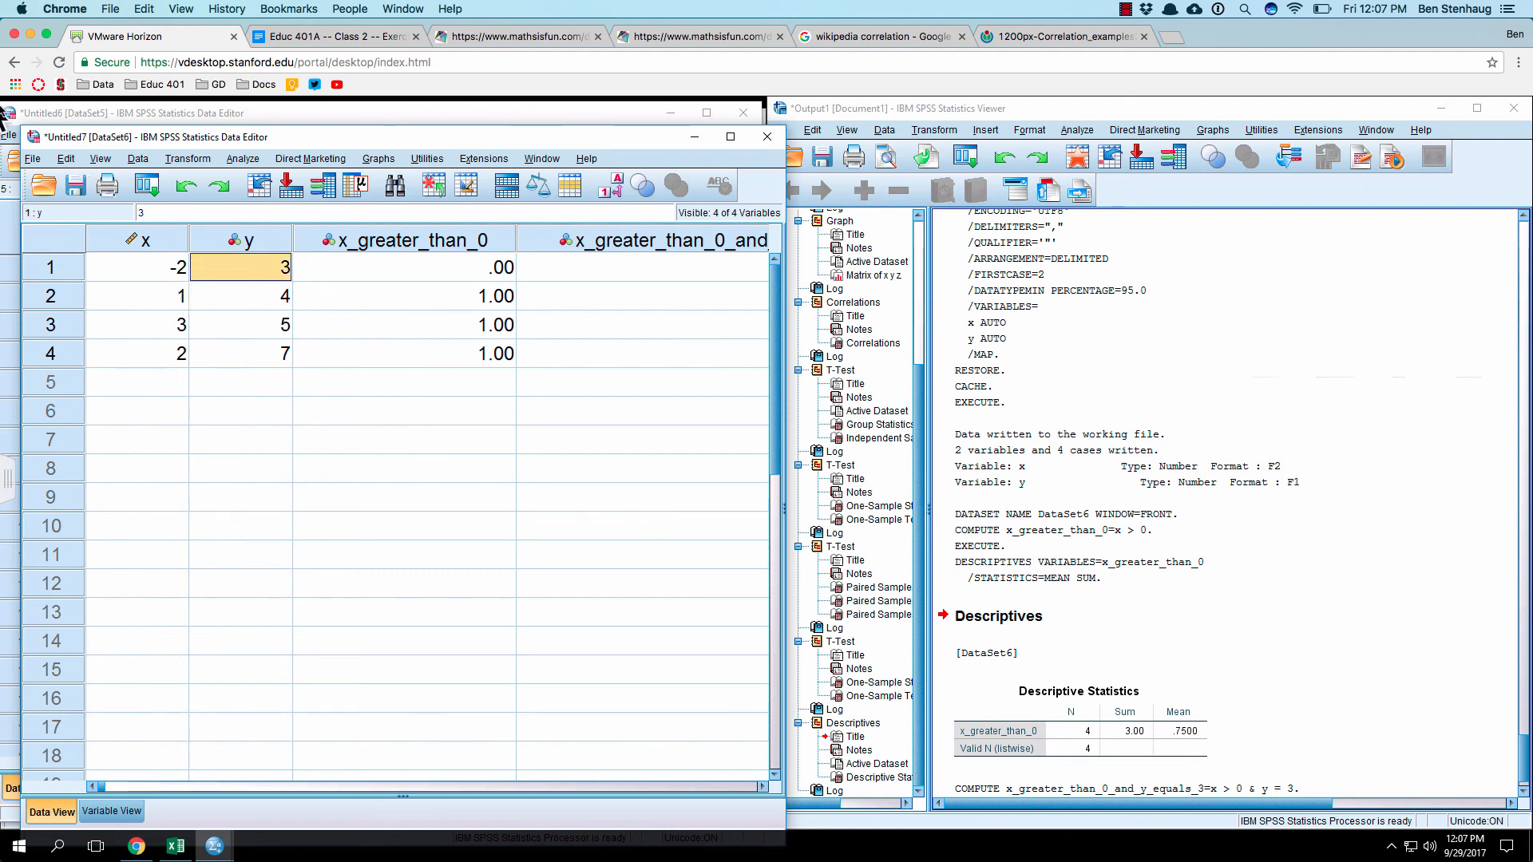
click(200, 158)
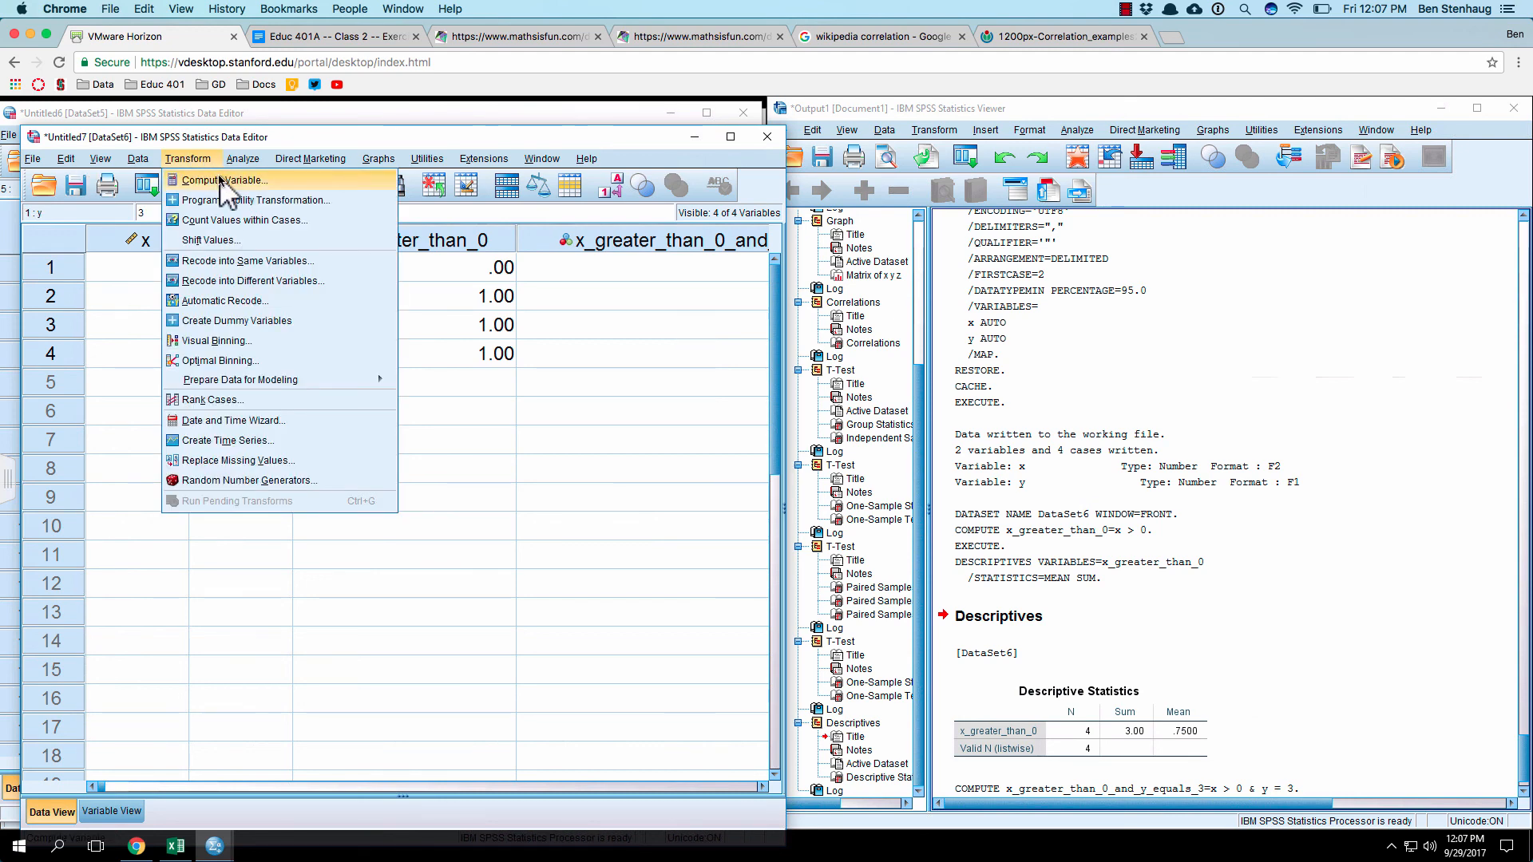
click(212, 185)
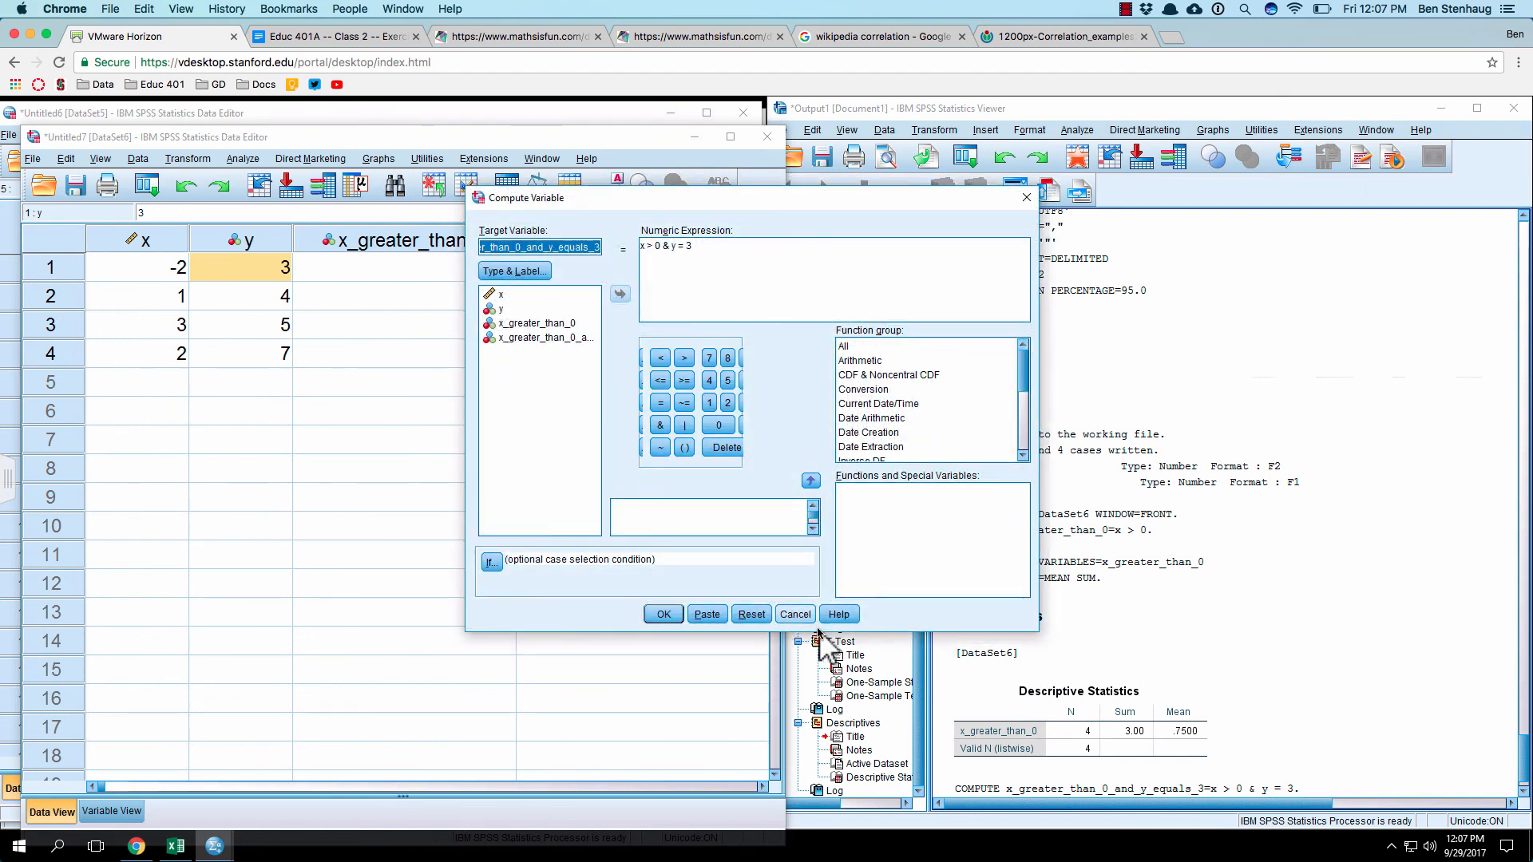
click(795, 614)
Step: Delete the x_greater_than_0 and x_greater_than_0_and_y_equals_3 variables from the dataset
right_click(443, 233)
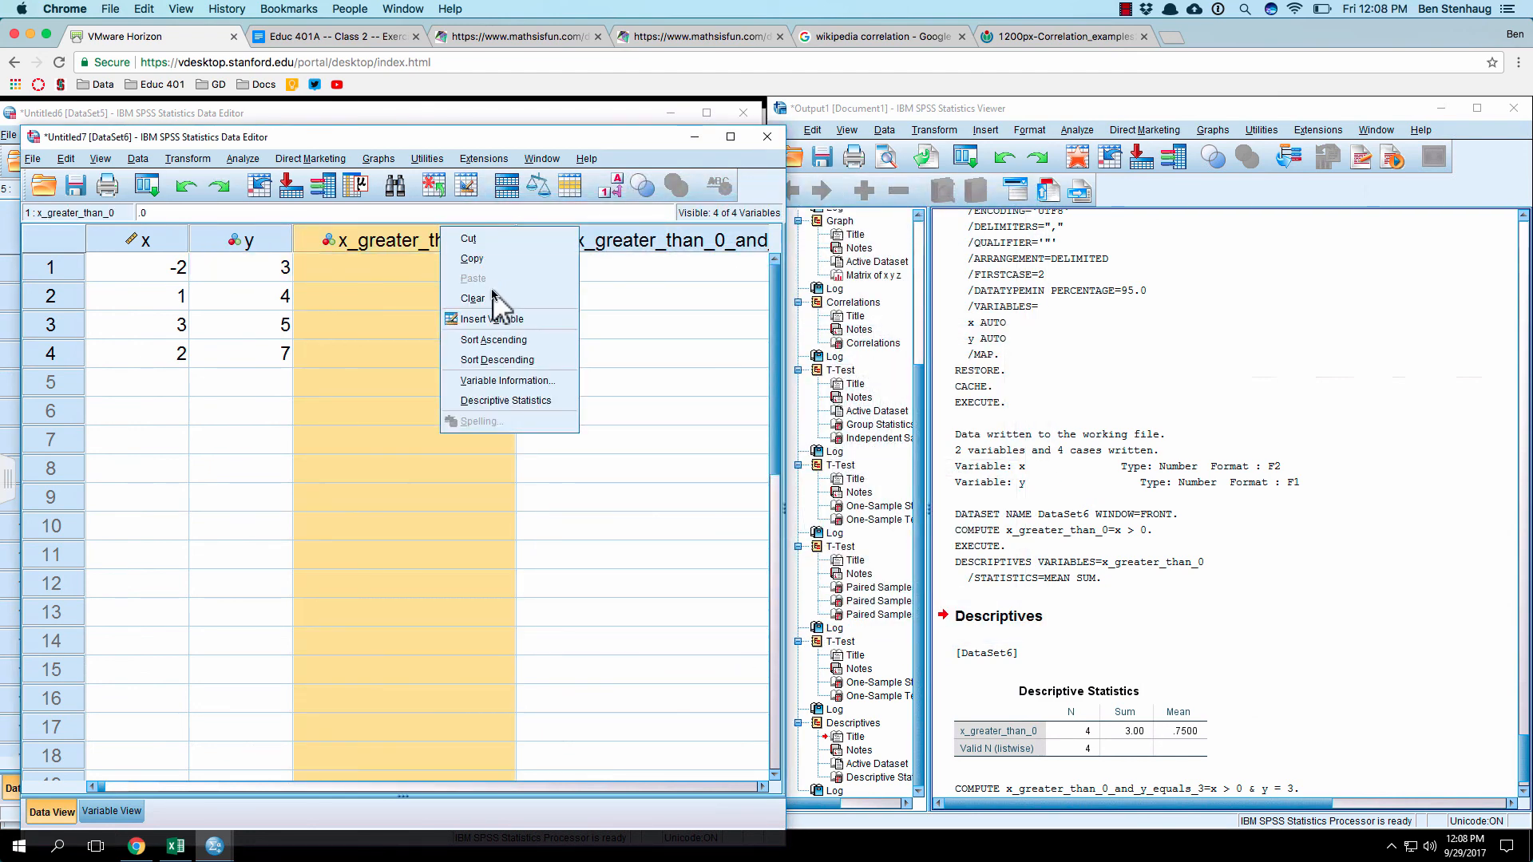
click(492, 298)
right_click(438, 239)
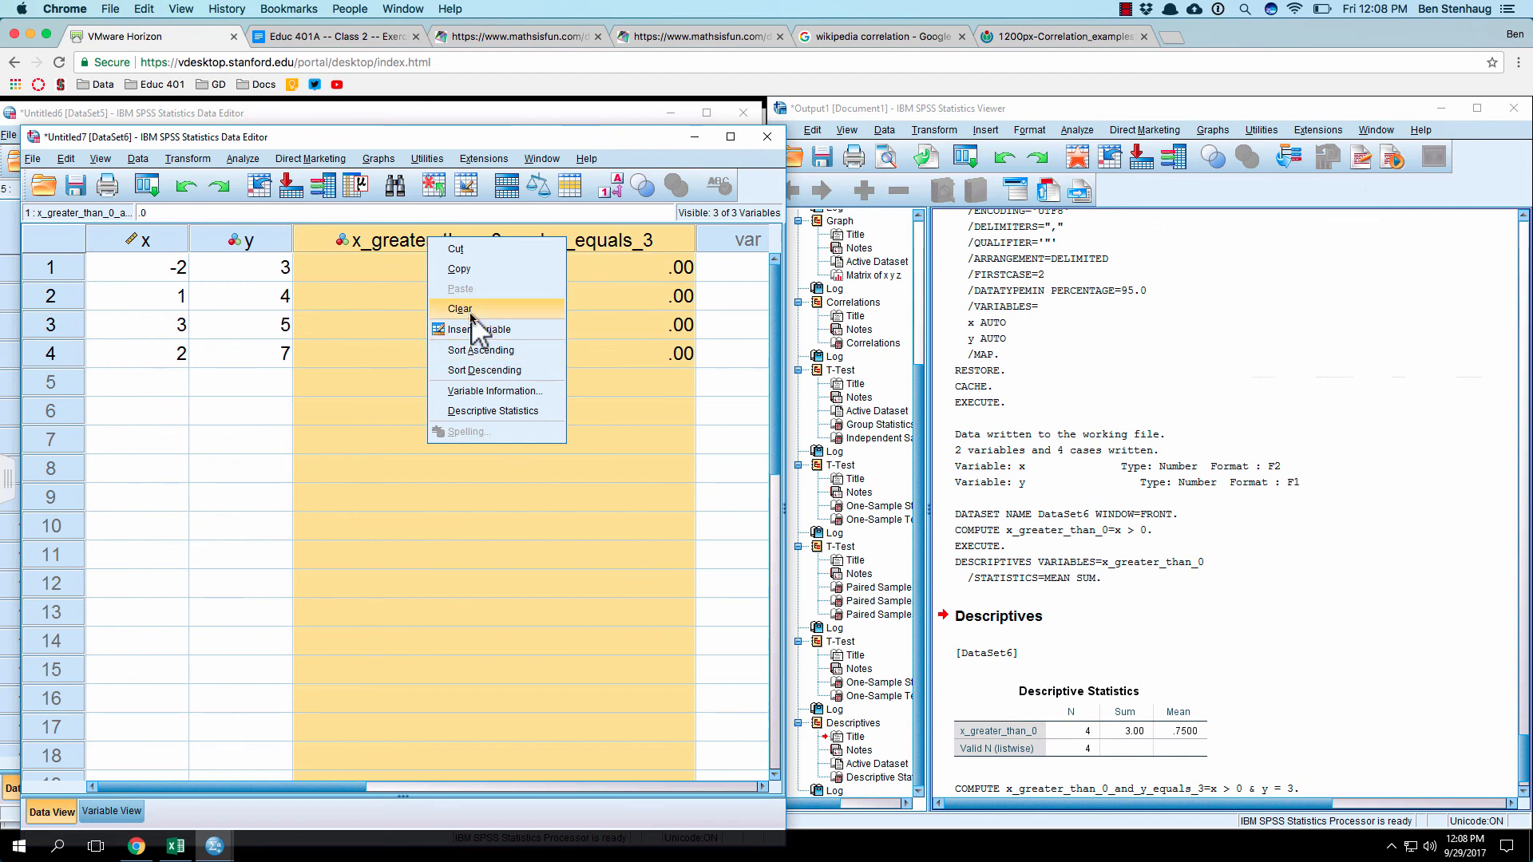
click(474, 304)
Step: Compute x_greater_than_0_and_y_equals_3 again with the numeric expression changed to x > 0 & y = 4
click(188, 159)
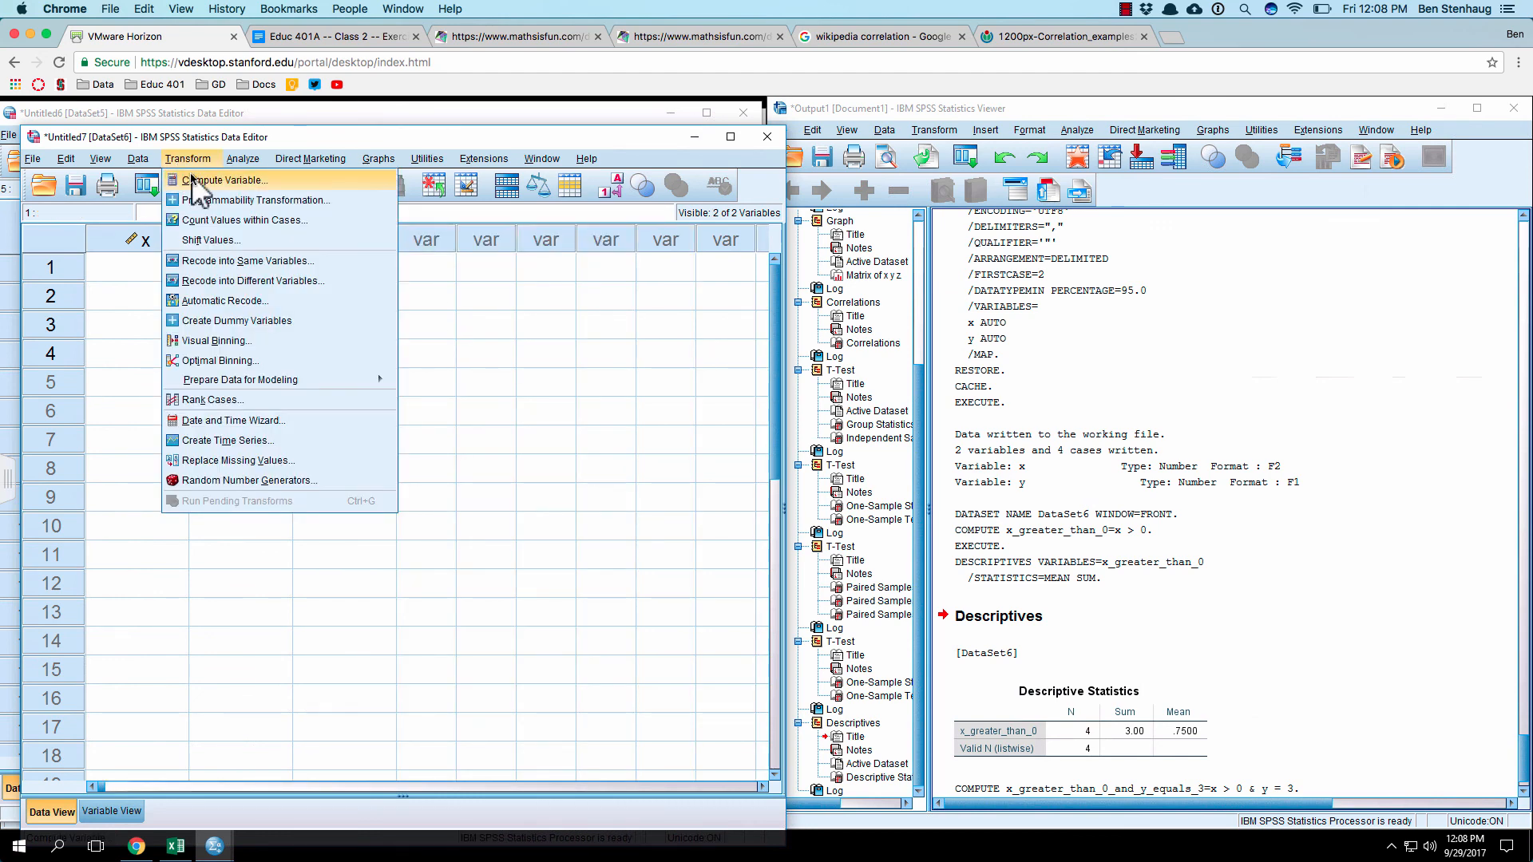
click(198, 177)
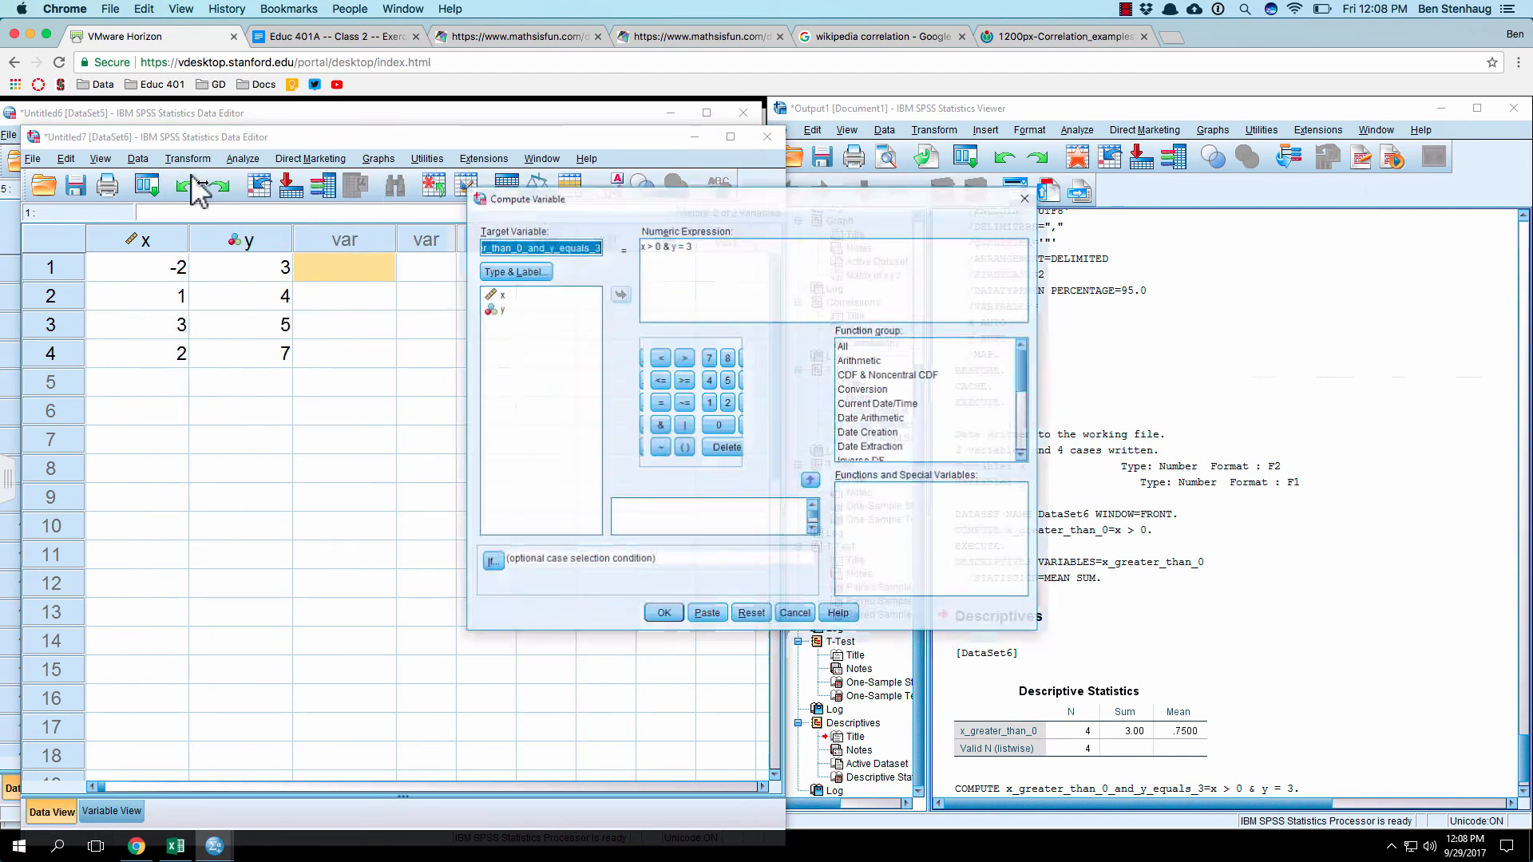
click(700, 249)
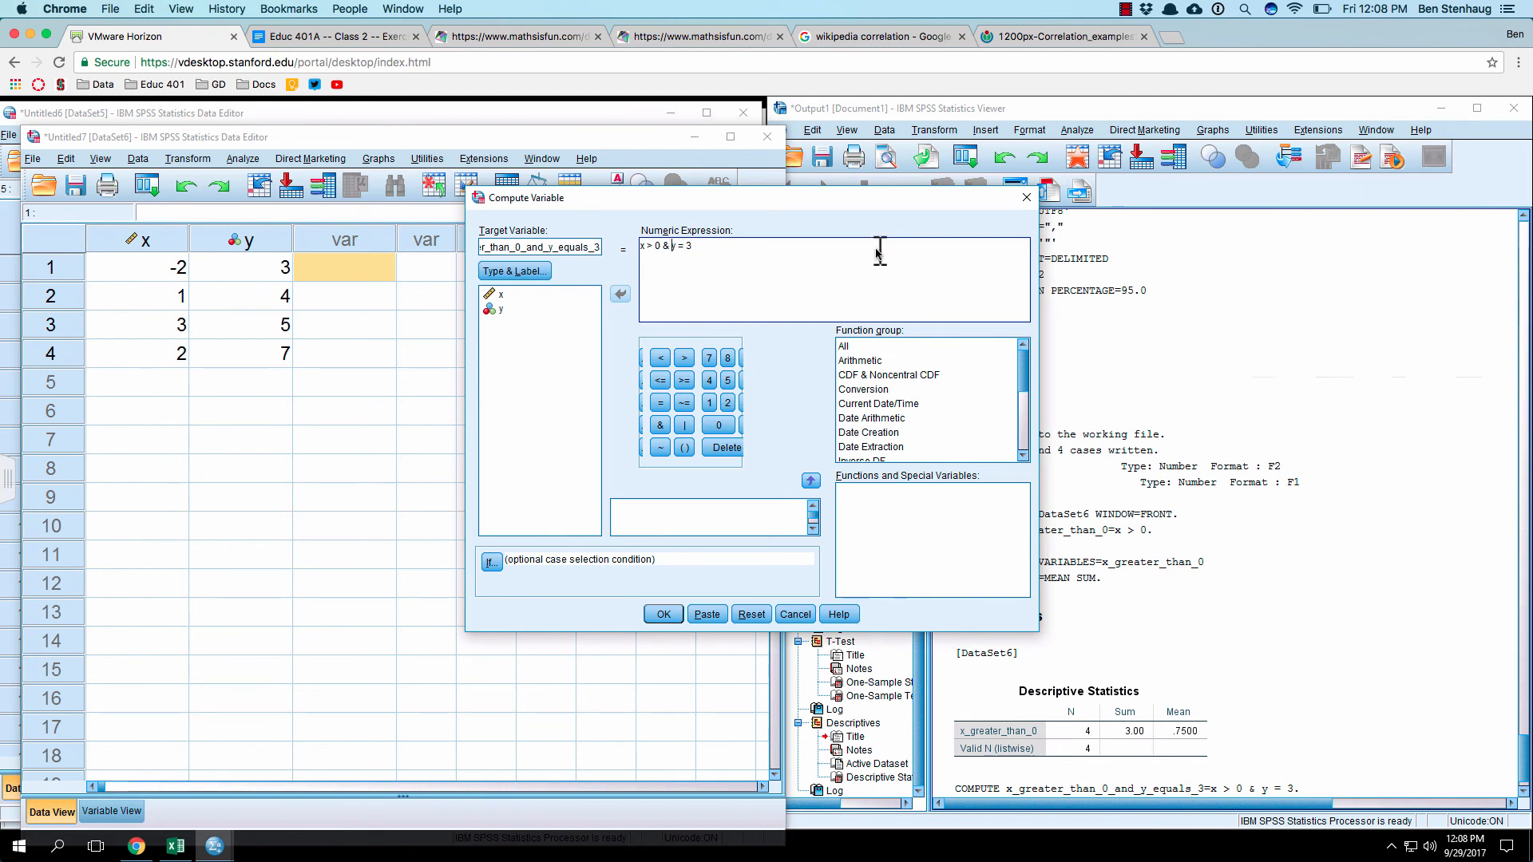
text(4)
click(681, 613)
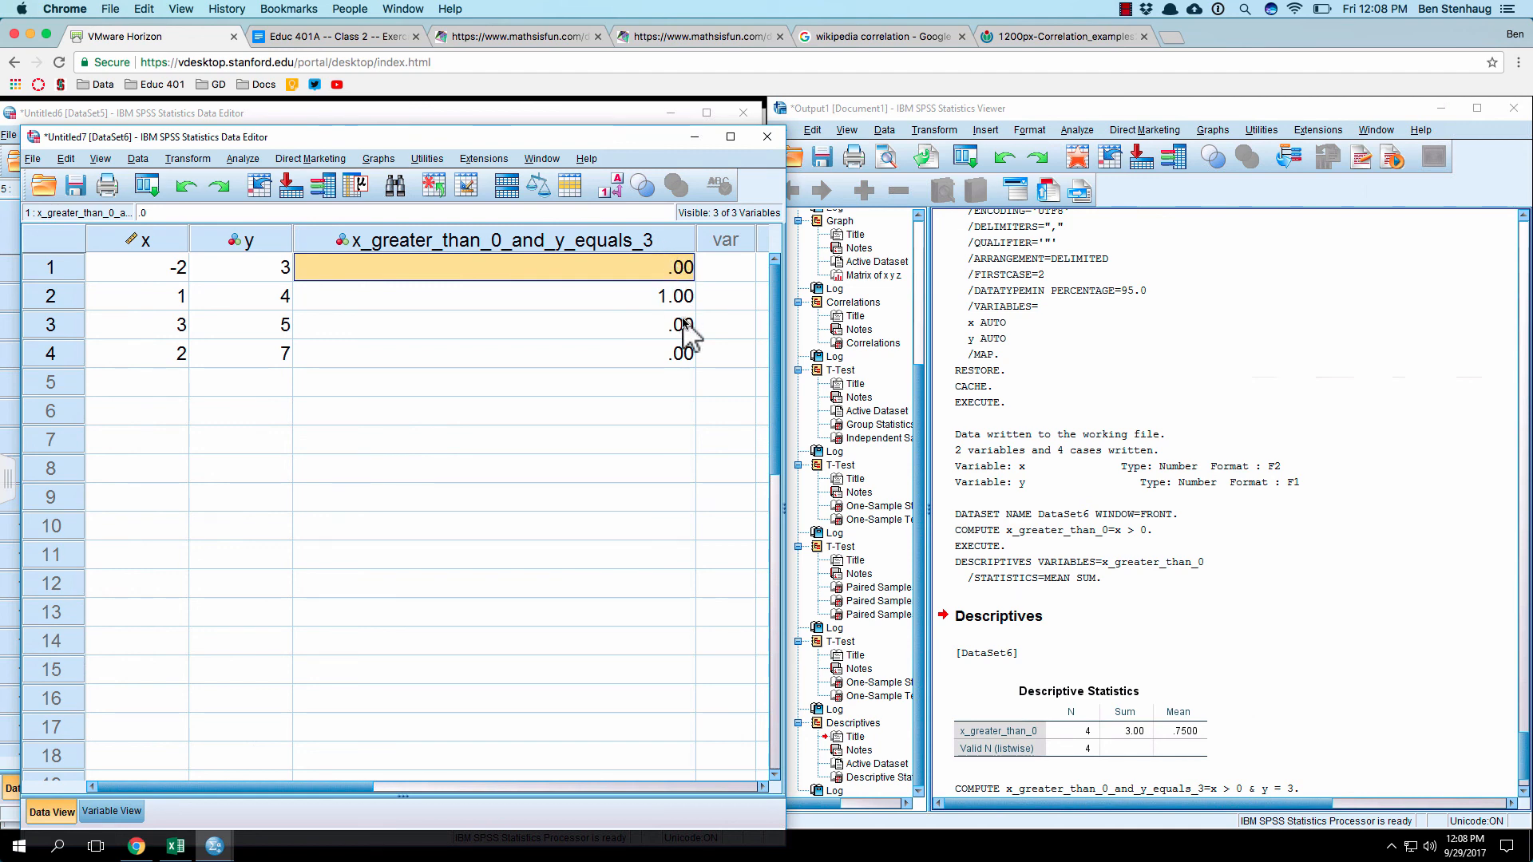
Step: Run a Frequencies analysis on x_greater_than_0_and_y_equals_3 with frequency tables displayed
click(253, 159)
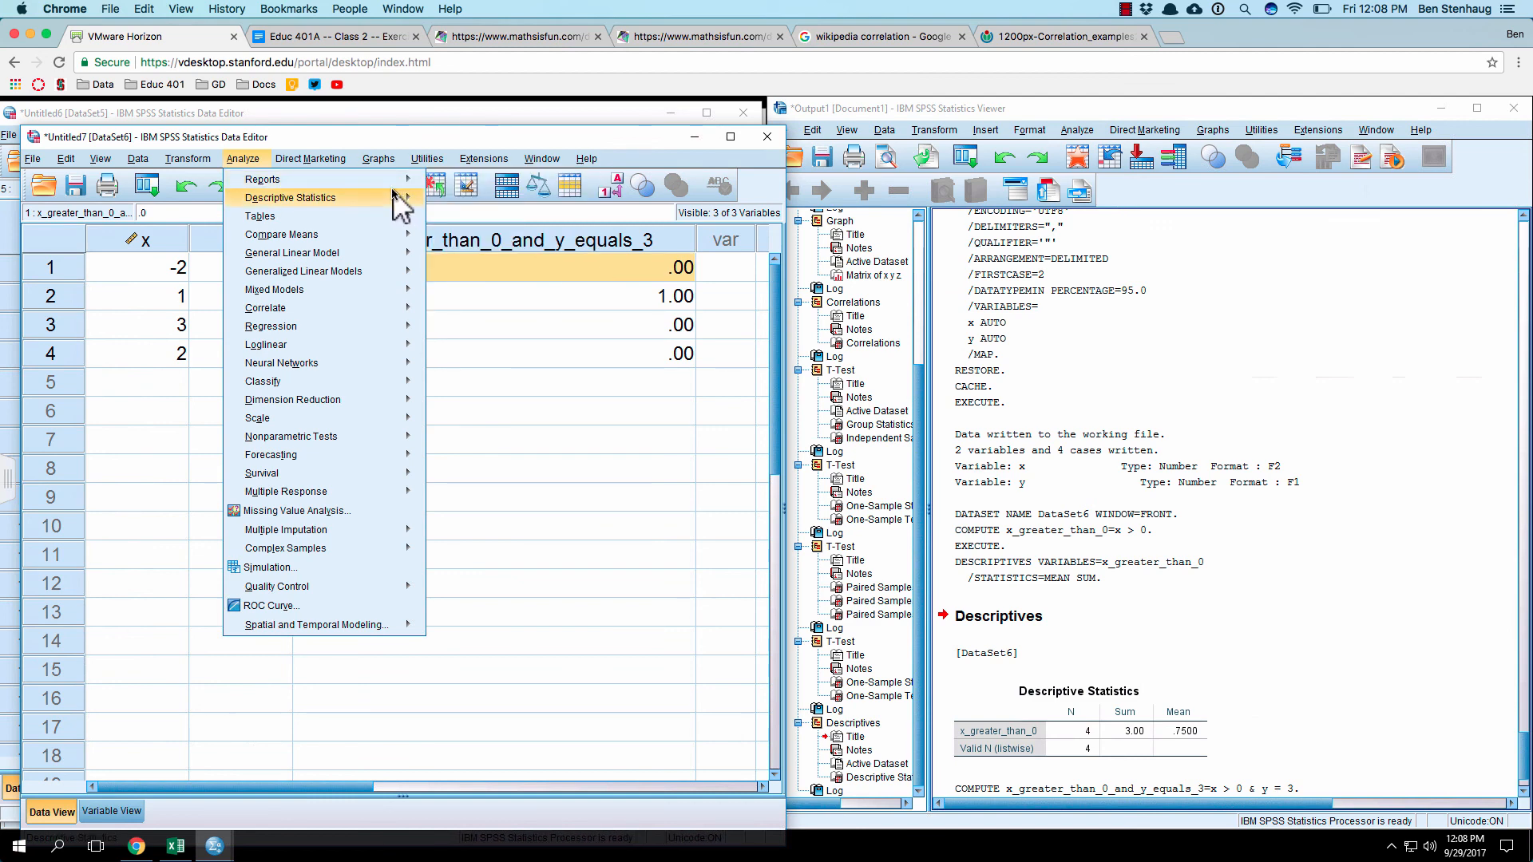
mouse_move(404, 198)
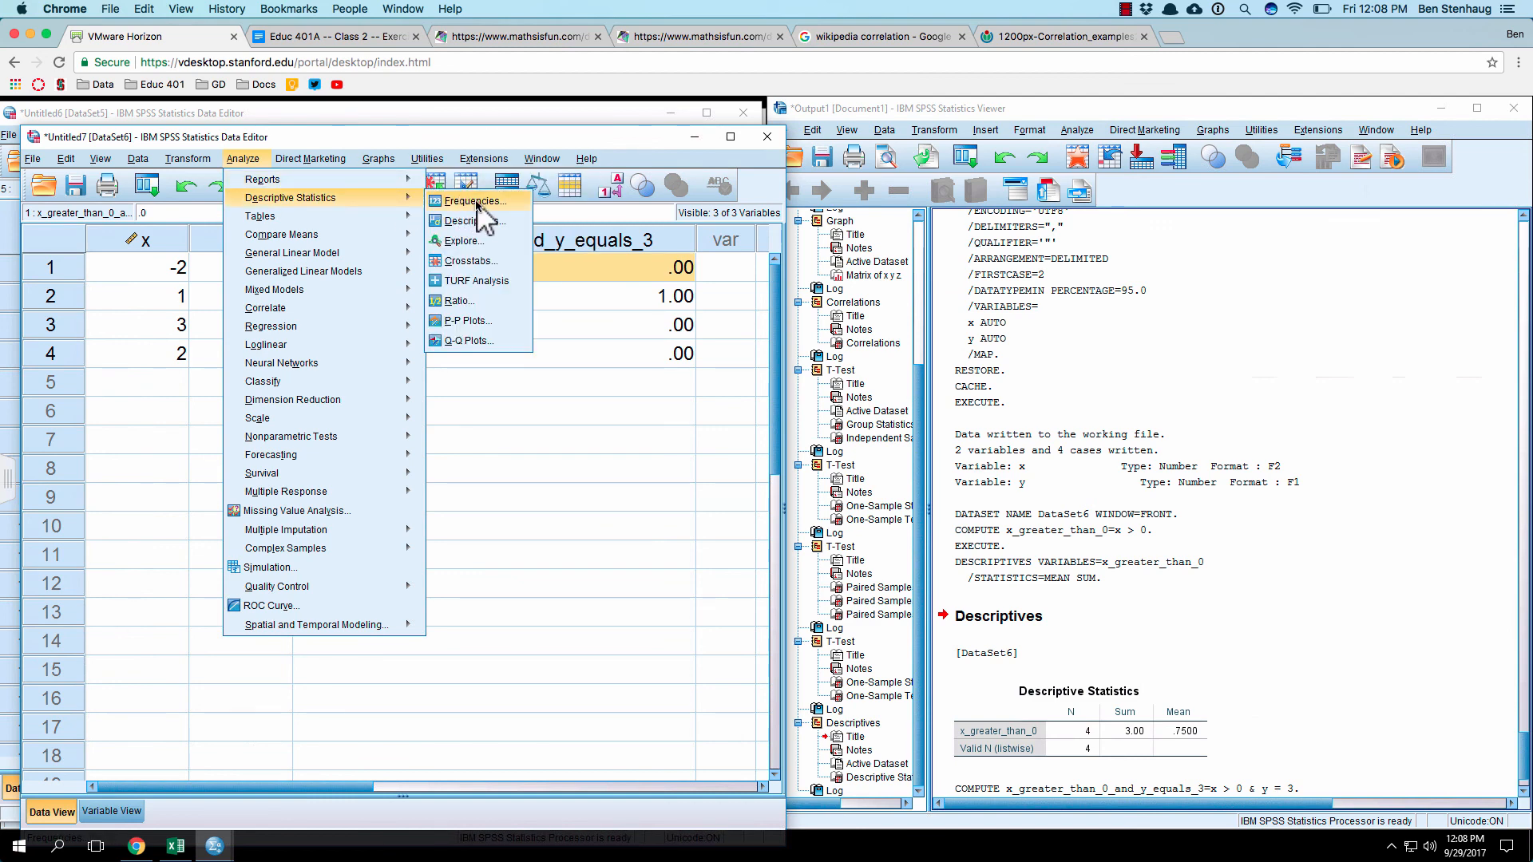
click(474, 203)
click(307, 455)
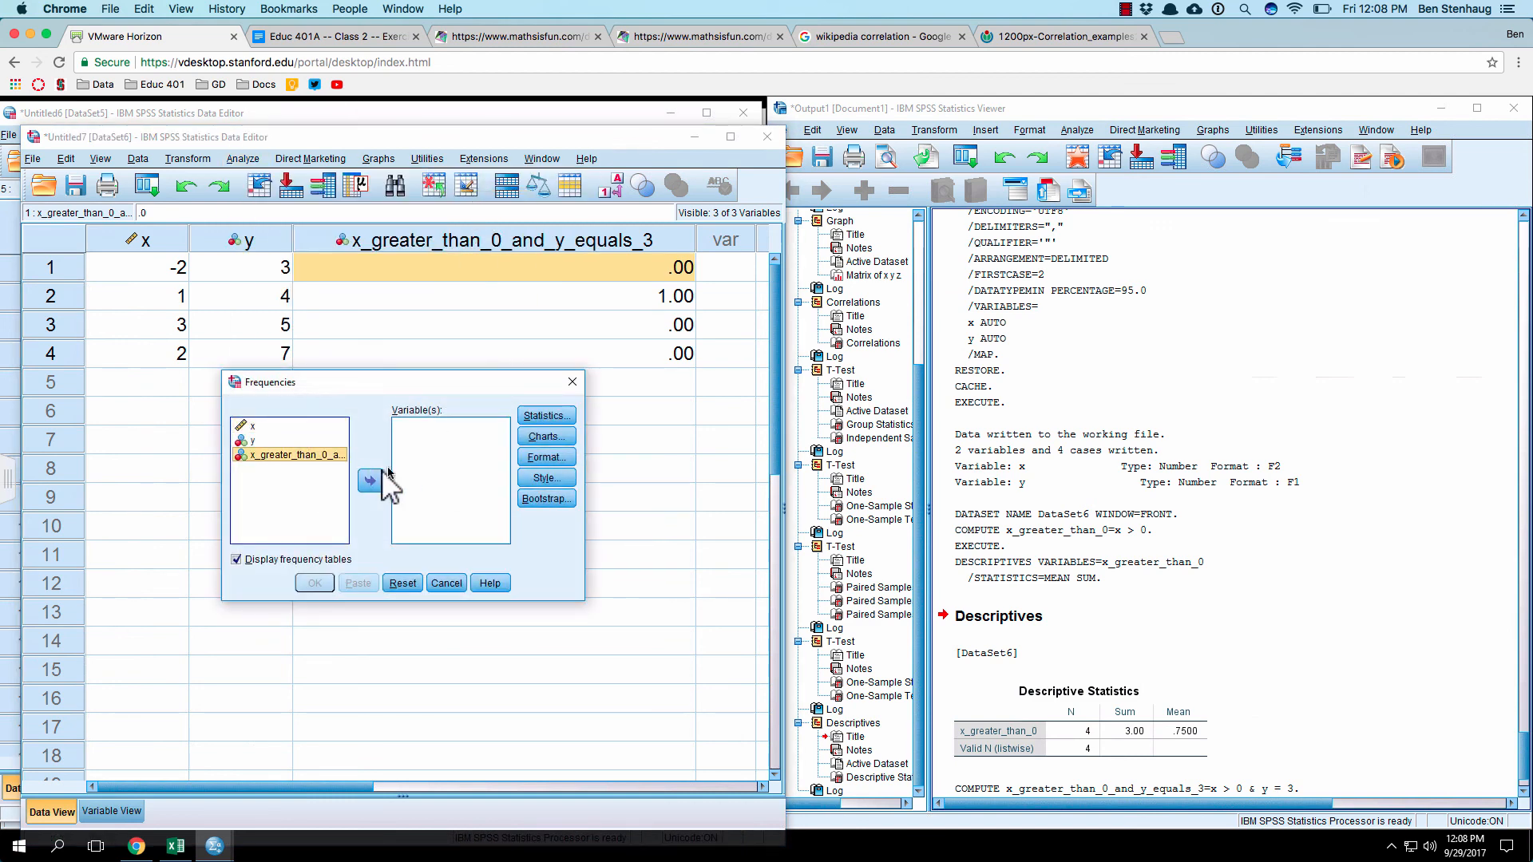
click(369, 480)
click(316, 583)
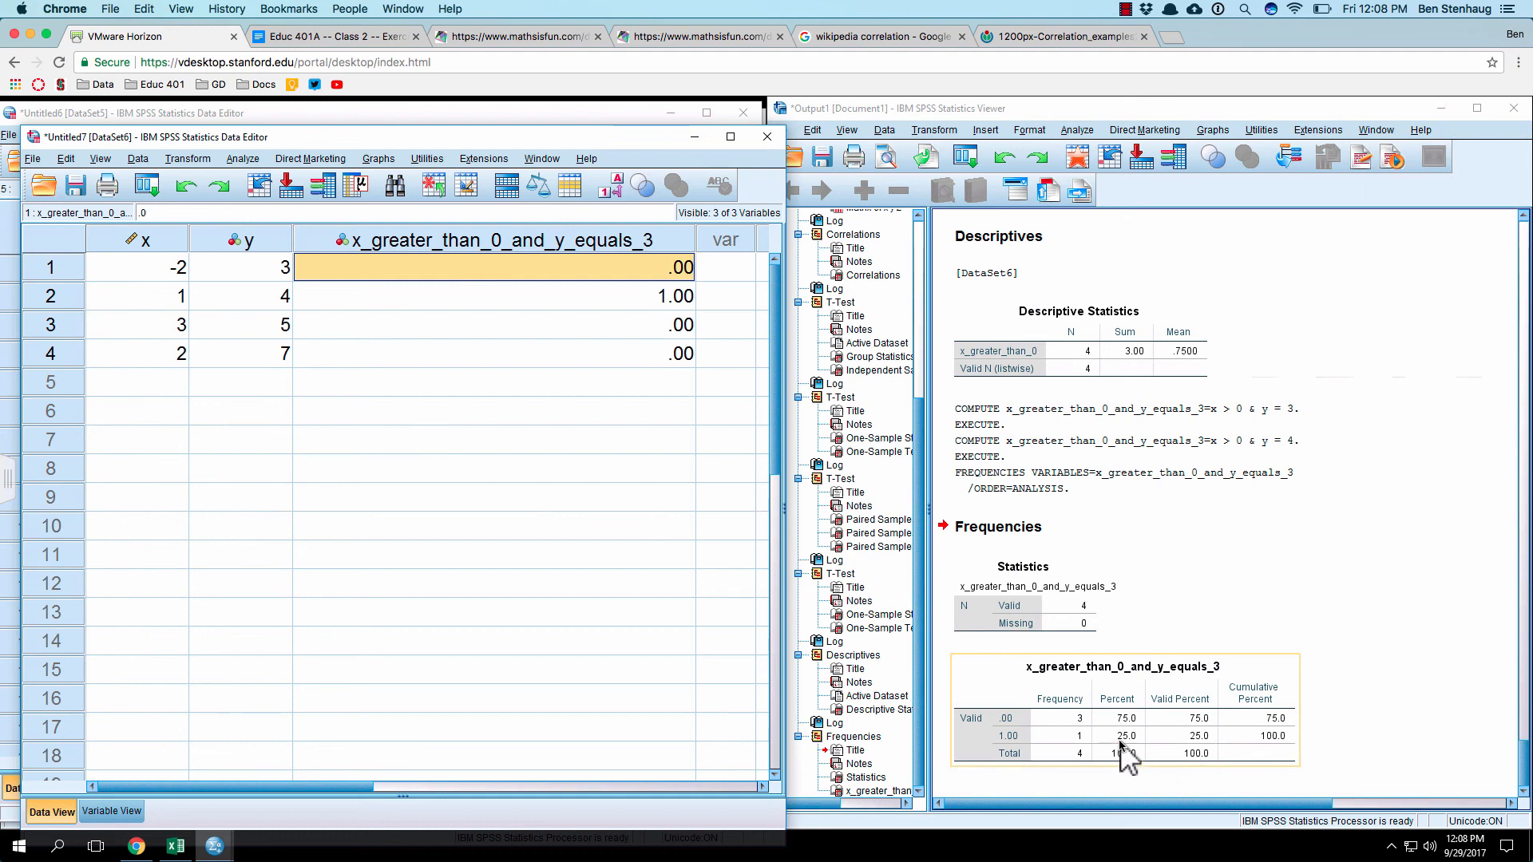
Step: Run a Descriptives analysis on x_greater_than_0_and_y_equals_3 with only mean and sum as the statistics
click(244, 160)
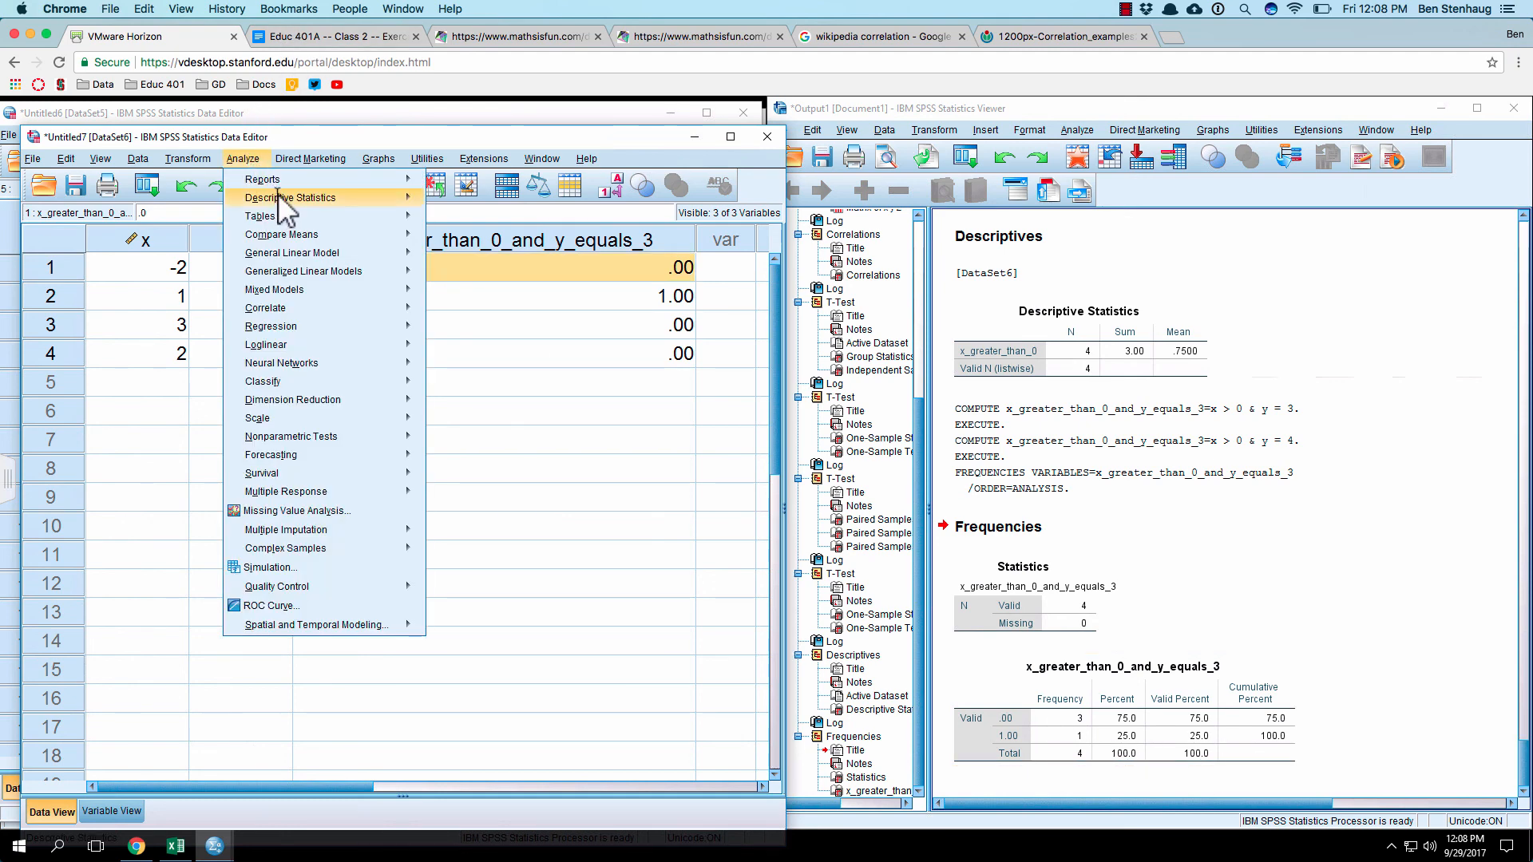
mouse_move(278, 197)
click(474, 221)
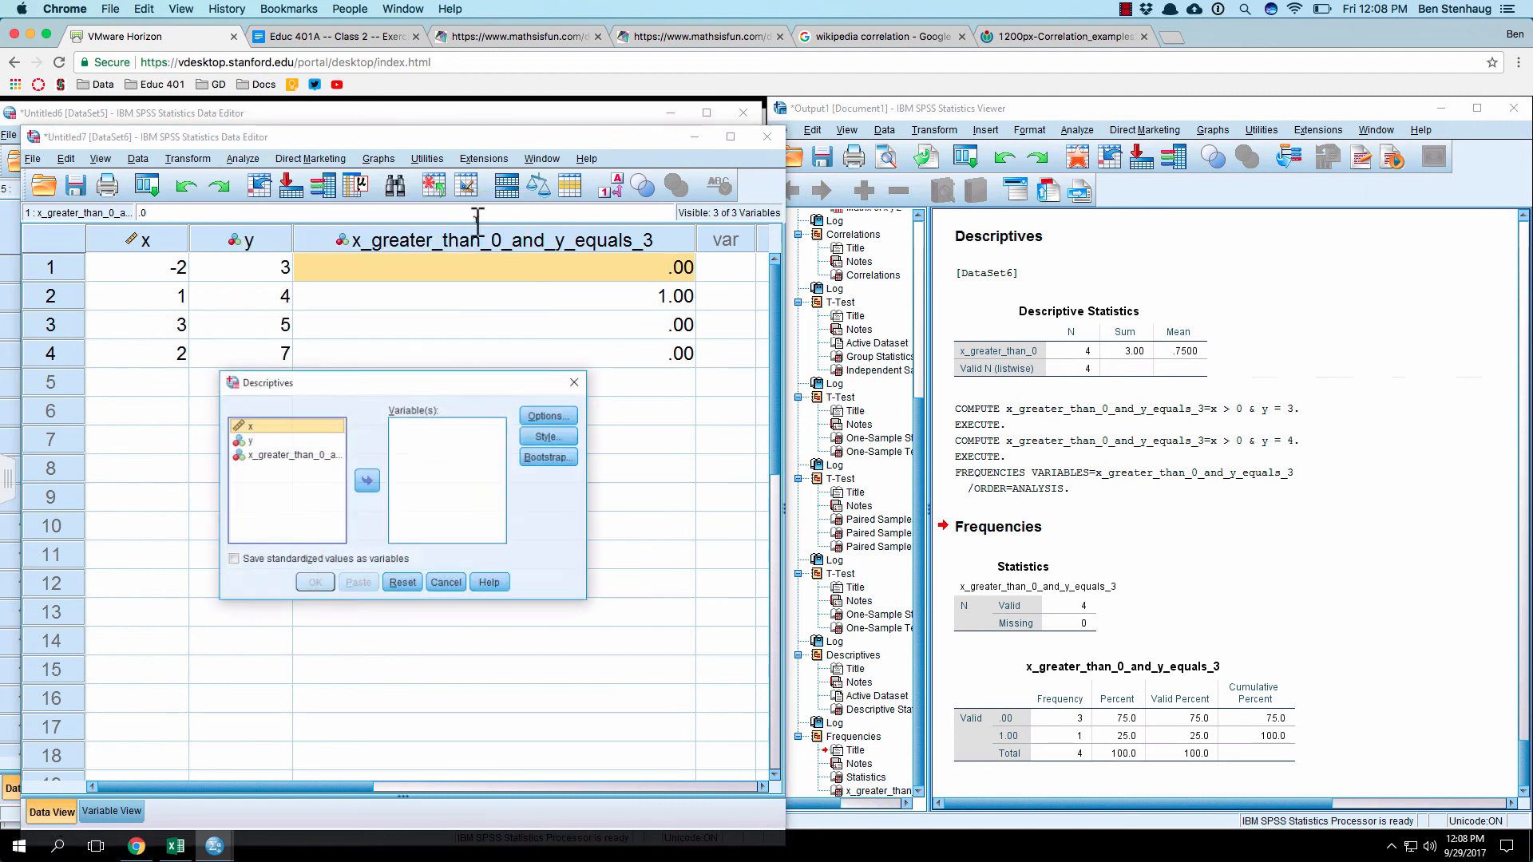
click(288, 455)
click(372, 489)
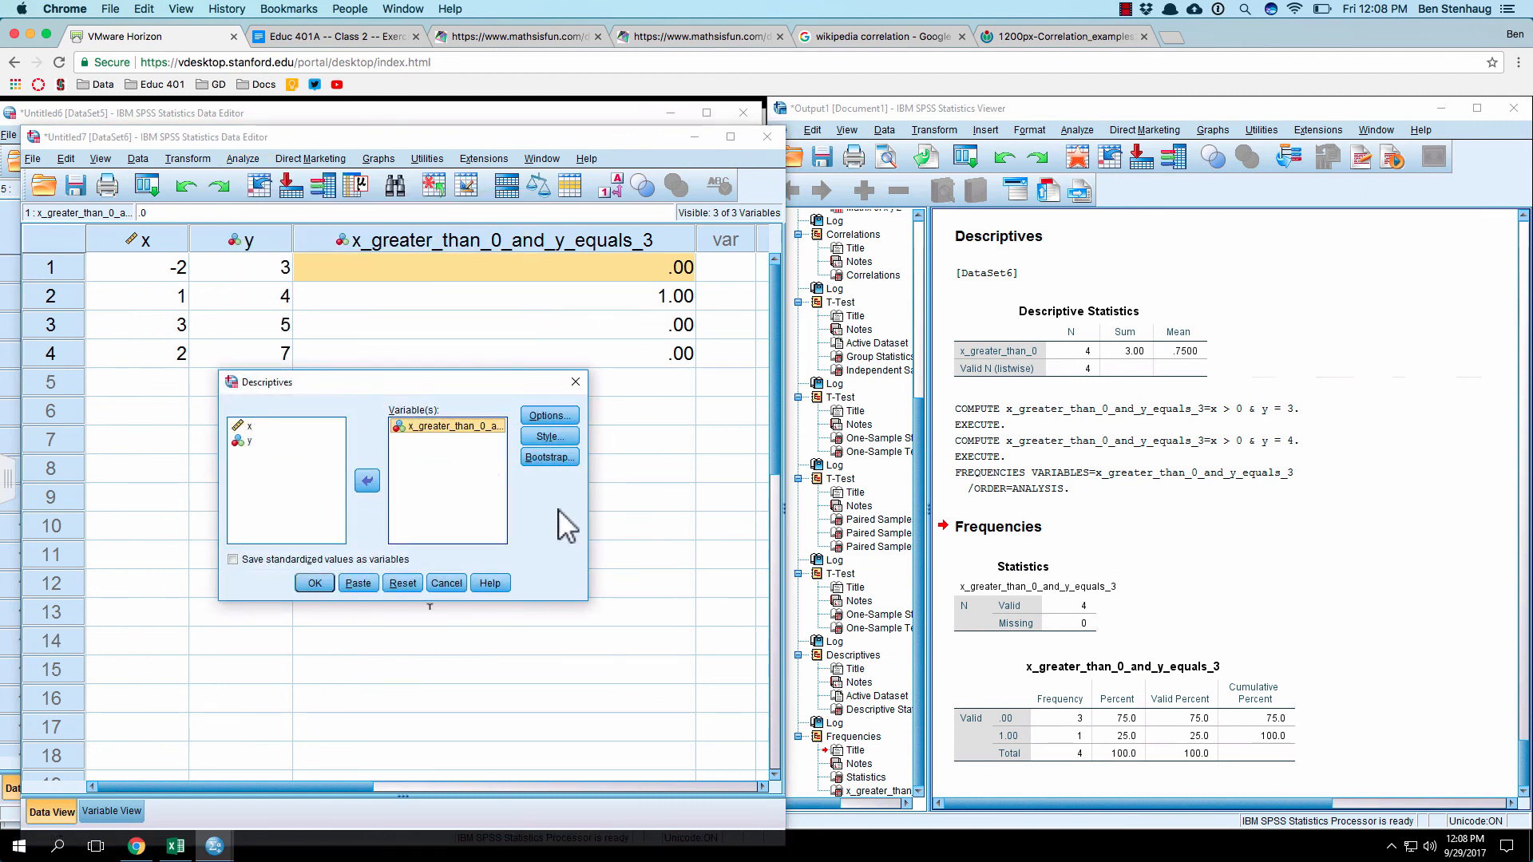
click(541, 414)
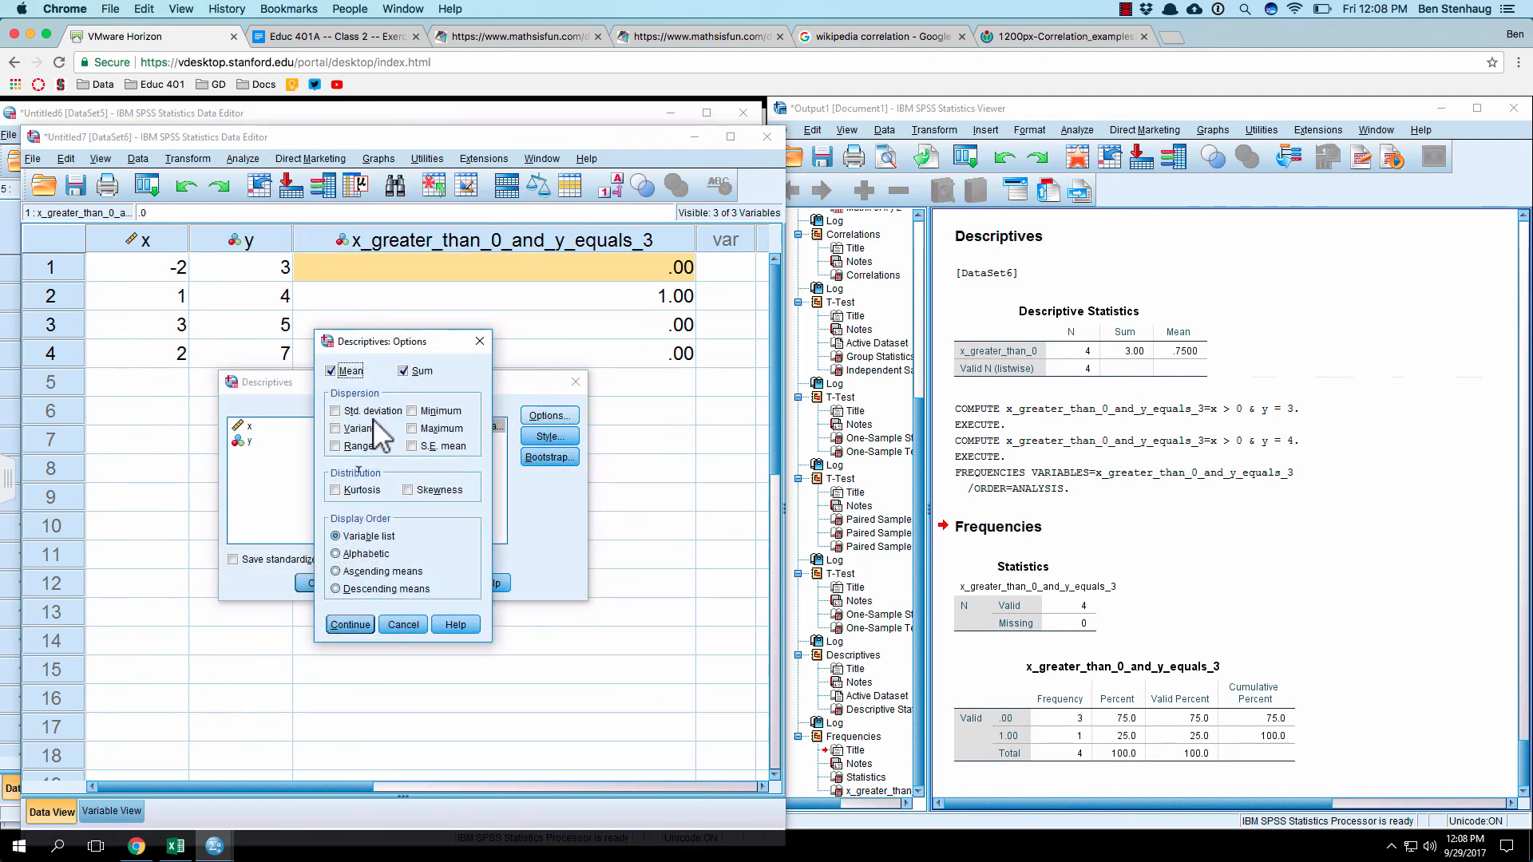
click(352, 624)
click(315, 584)
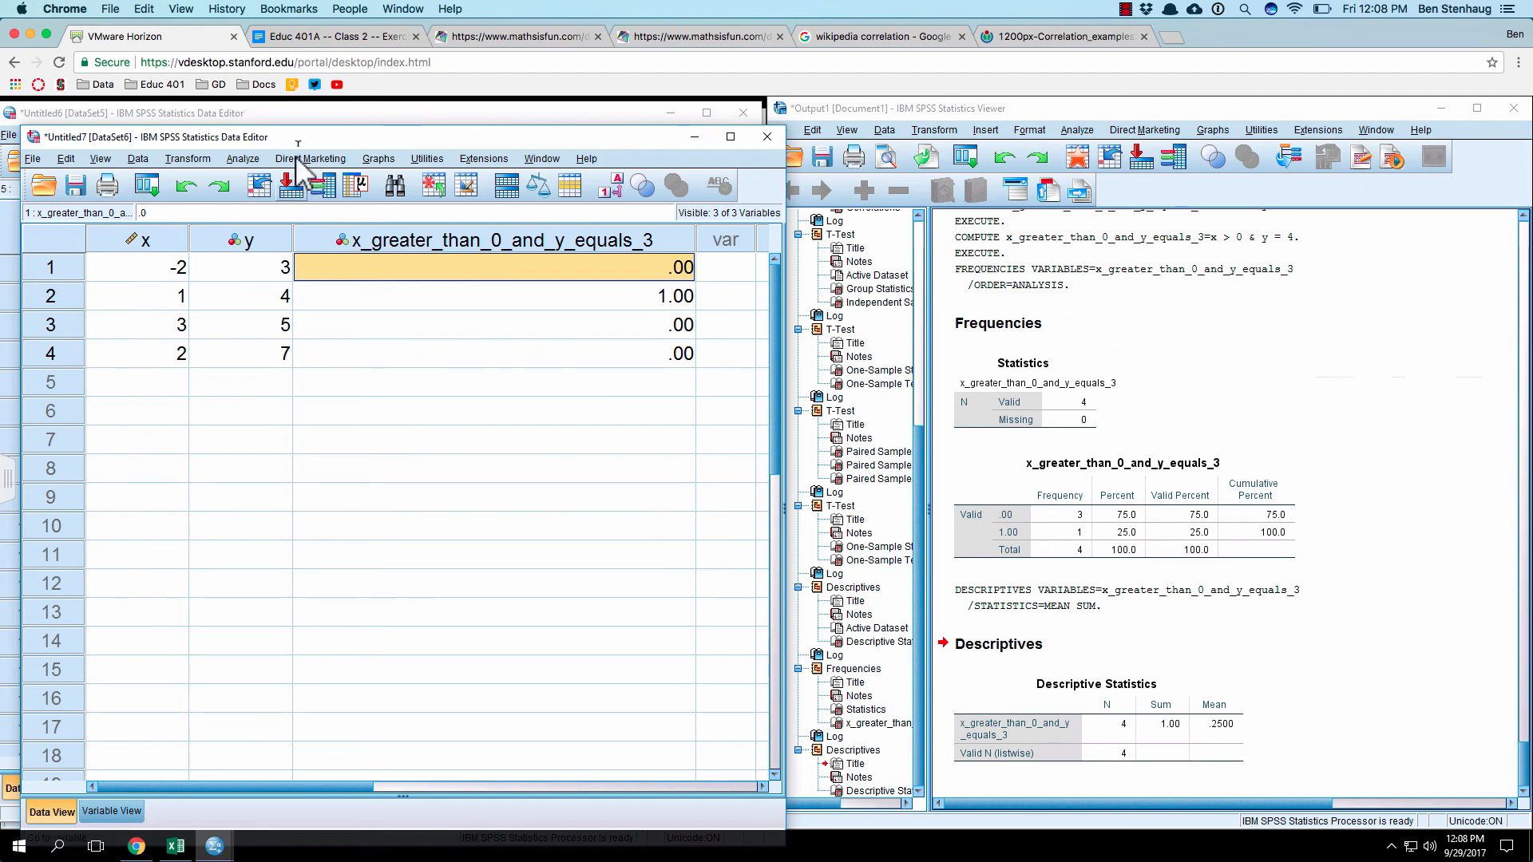
Step: Switch to the Educ 401A -- Class 2 -- Exercise document in Google Docs
click(318, 36)
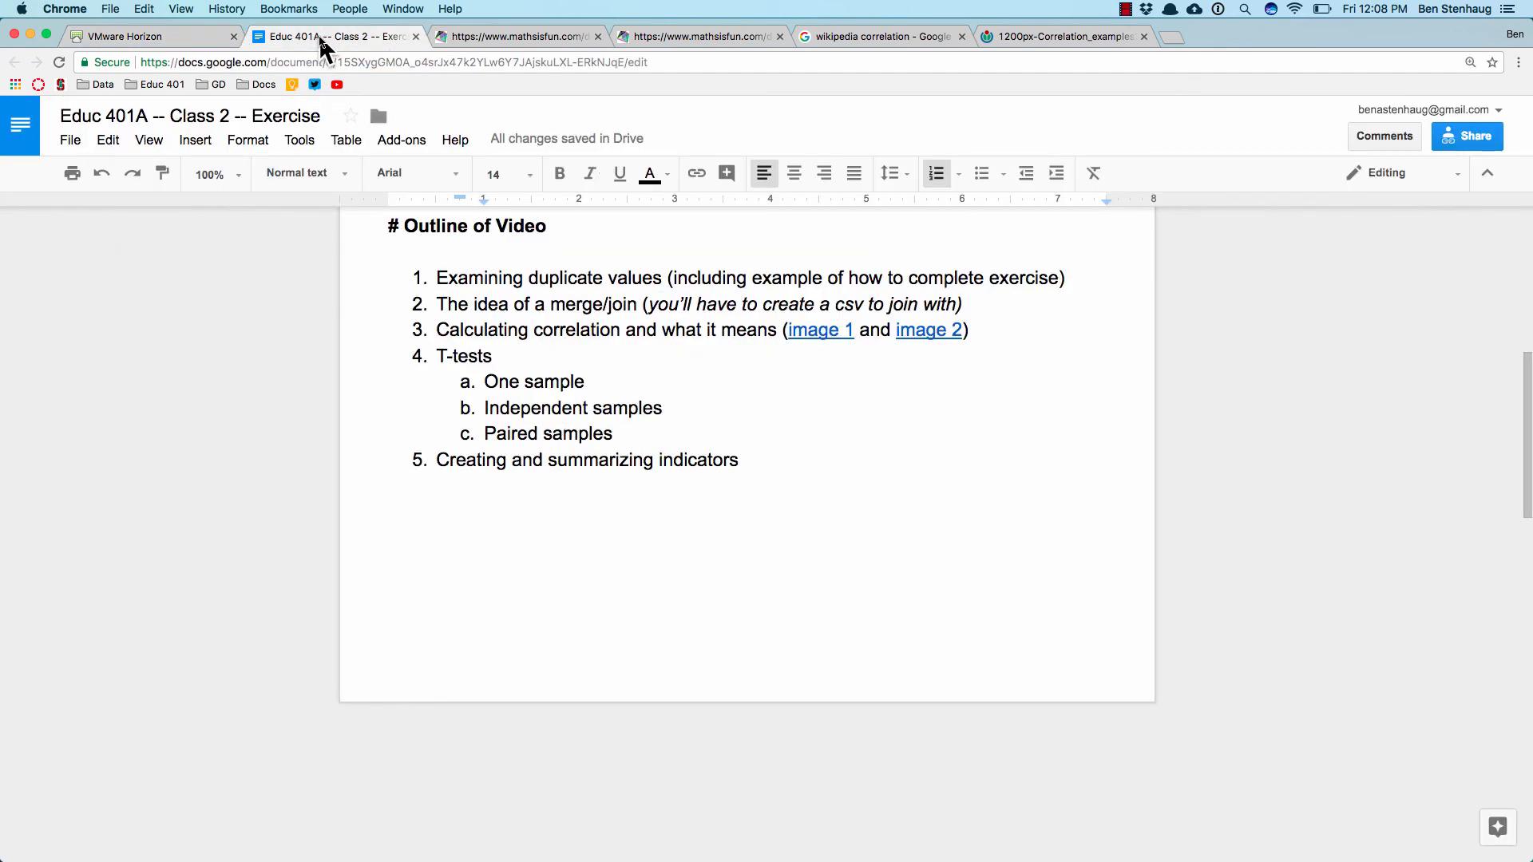